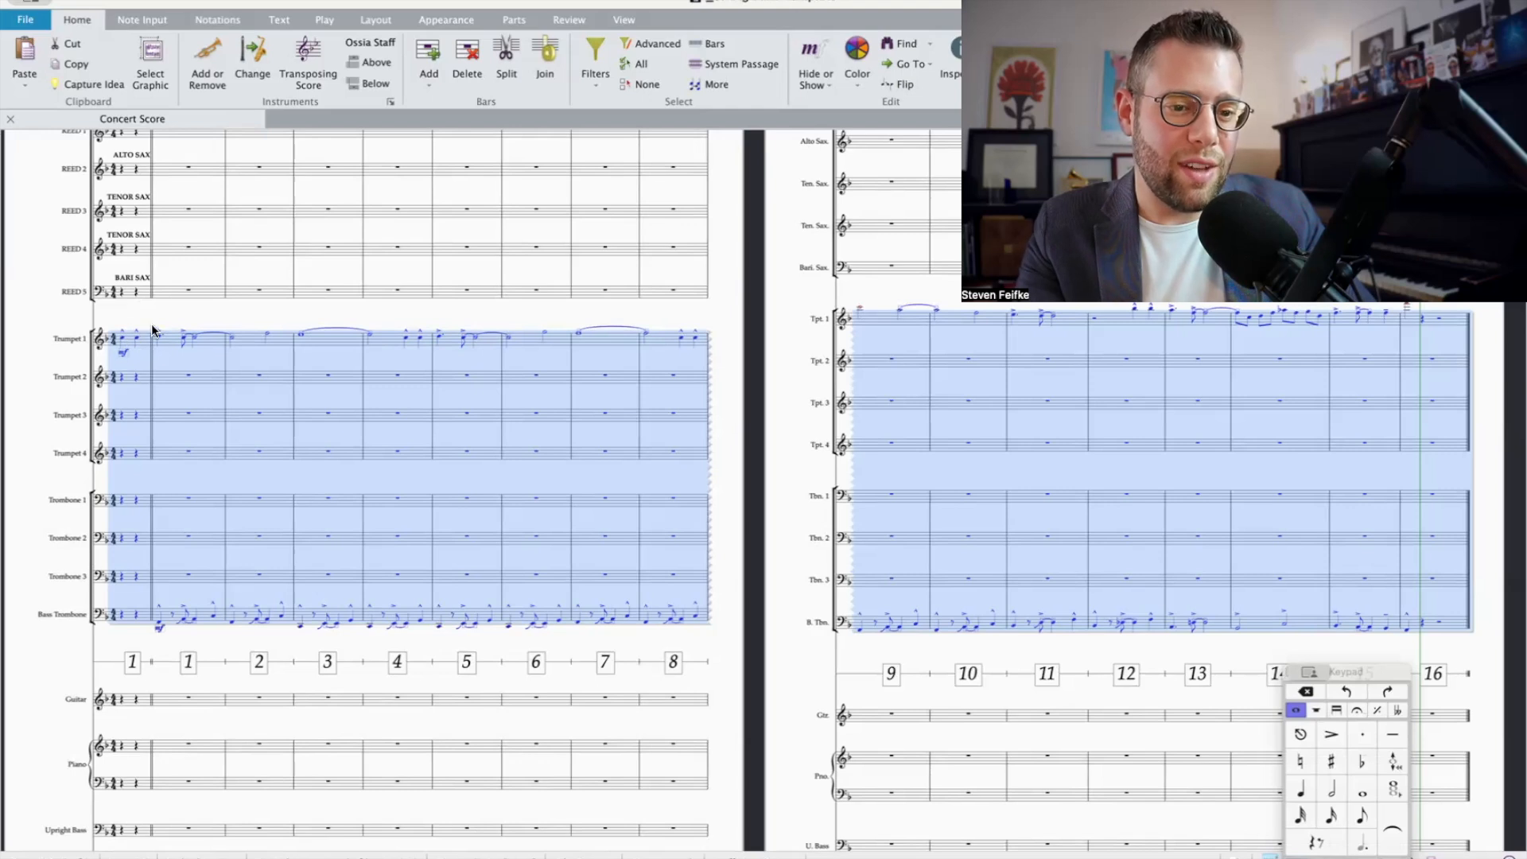
Step: Play back the brass passage with the lead trumpet and bass trombone lines through bar 15, and clear the passage selection
scroll(199, 305, up, 3)
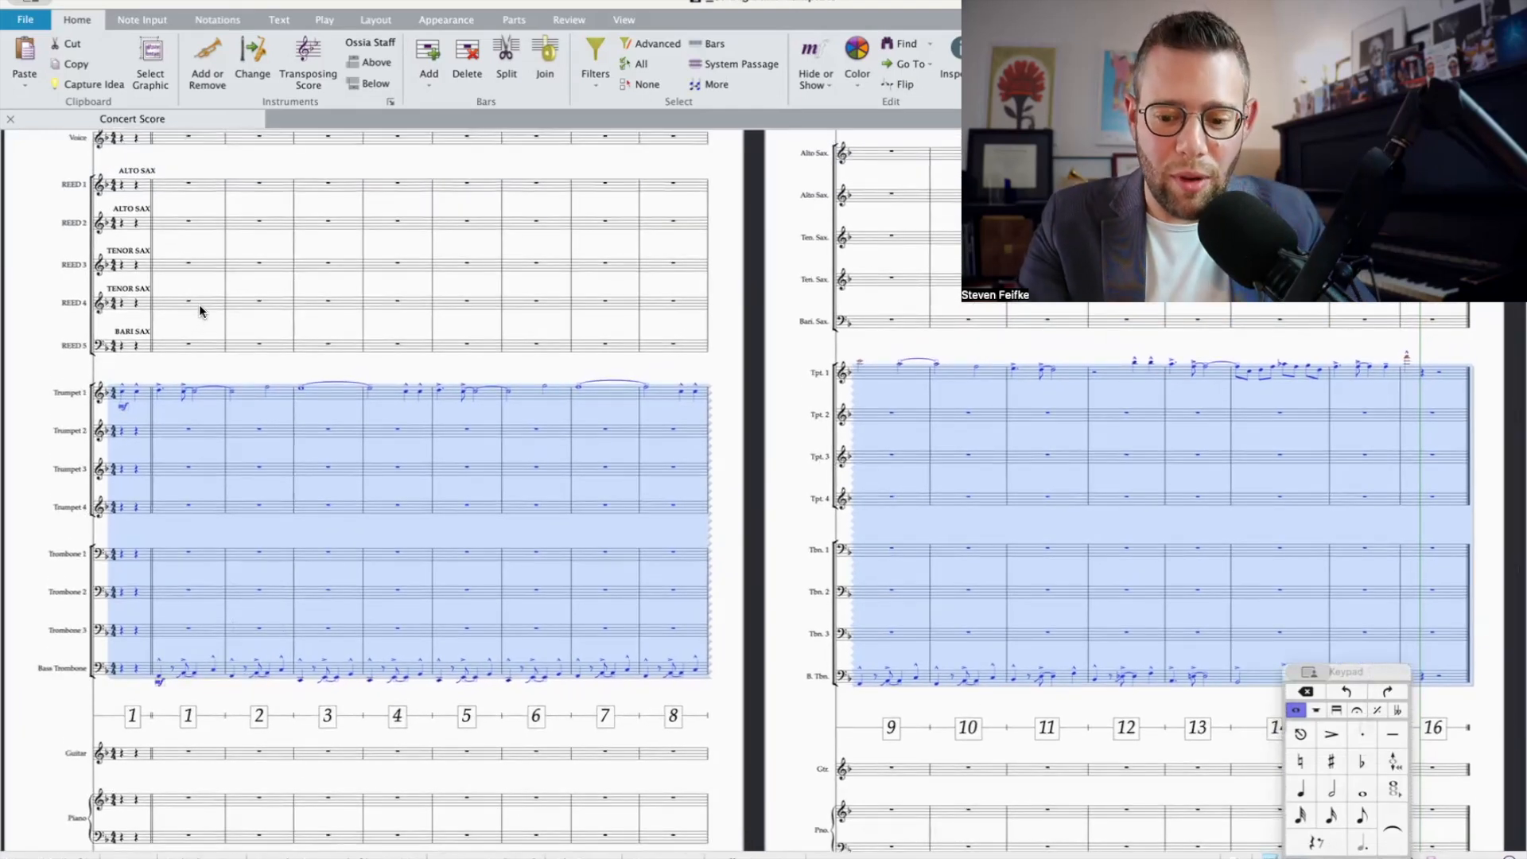
key(space)
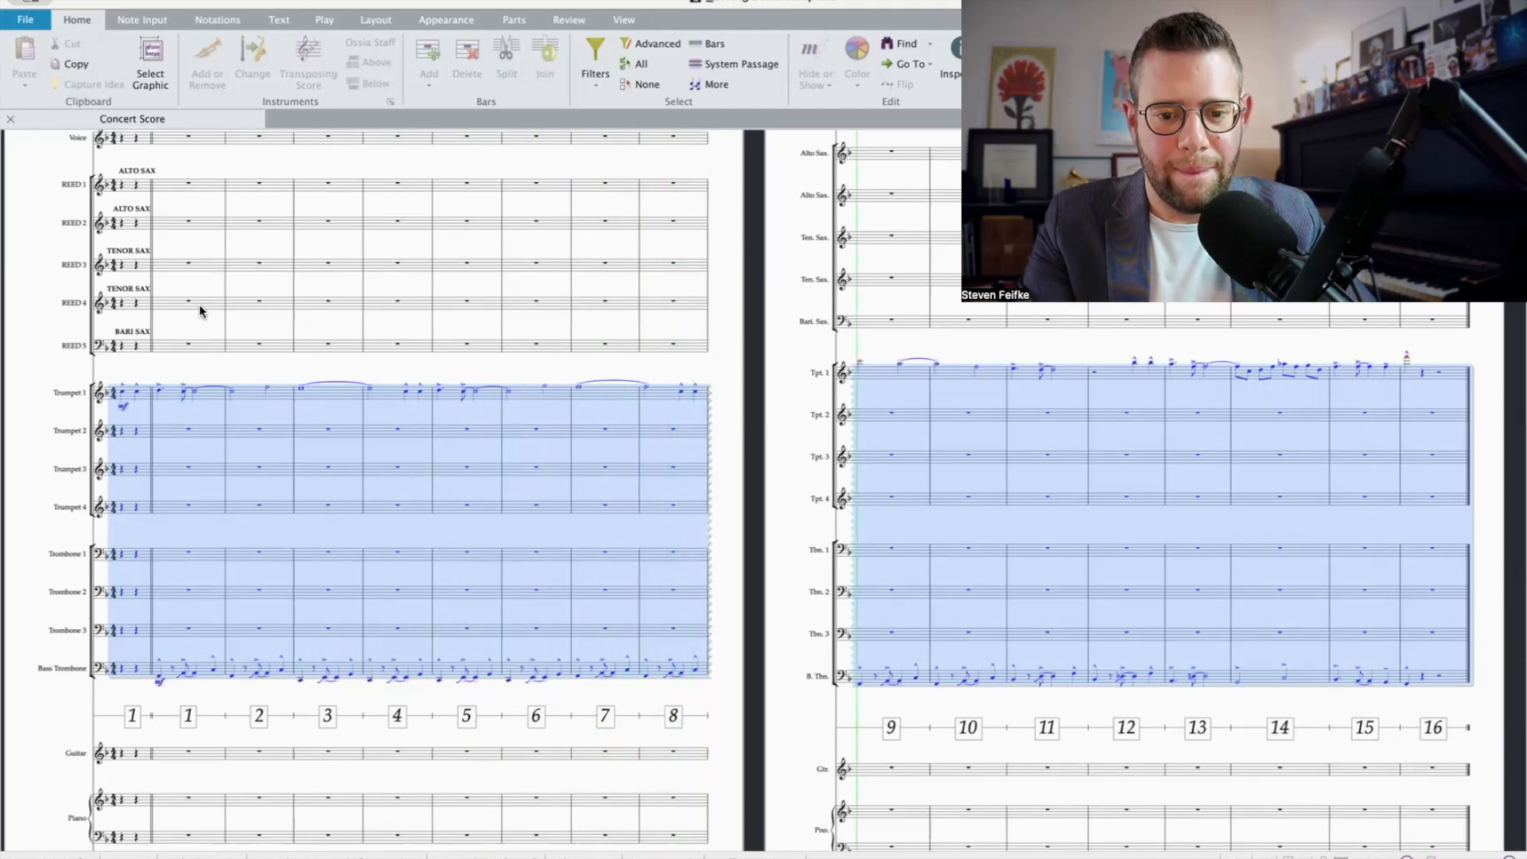
scroll(750, 505, up, 1)
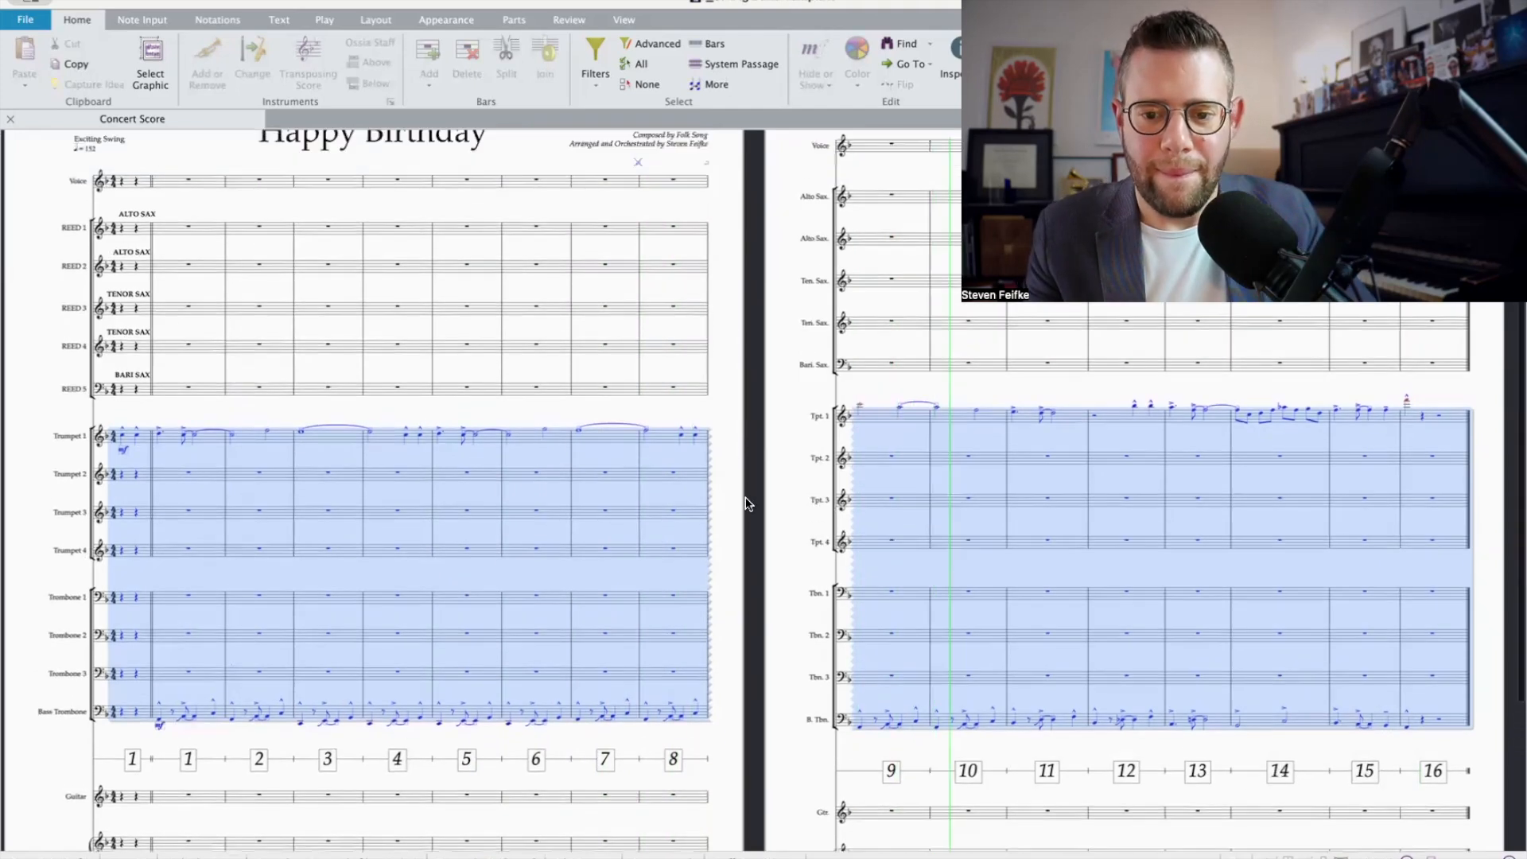
click(799, 432)
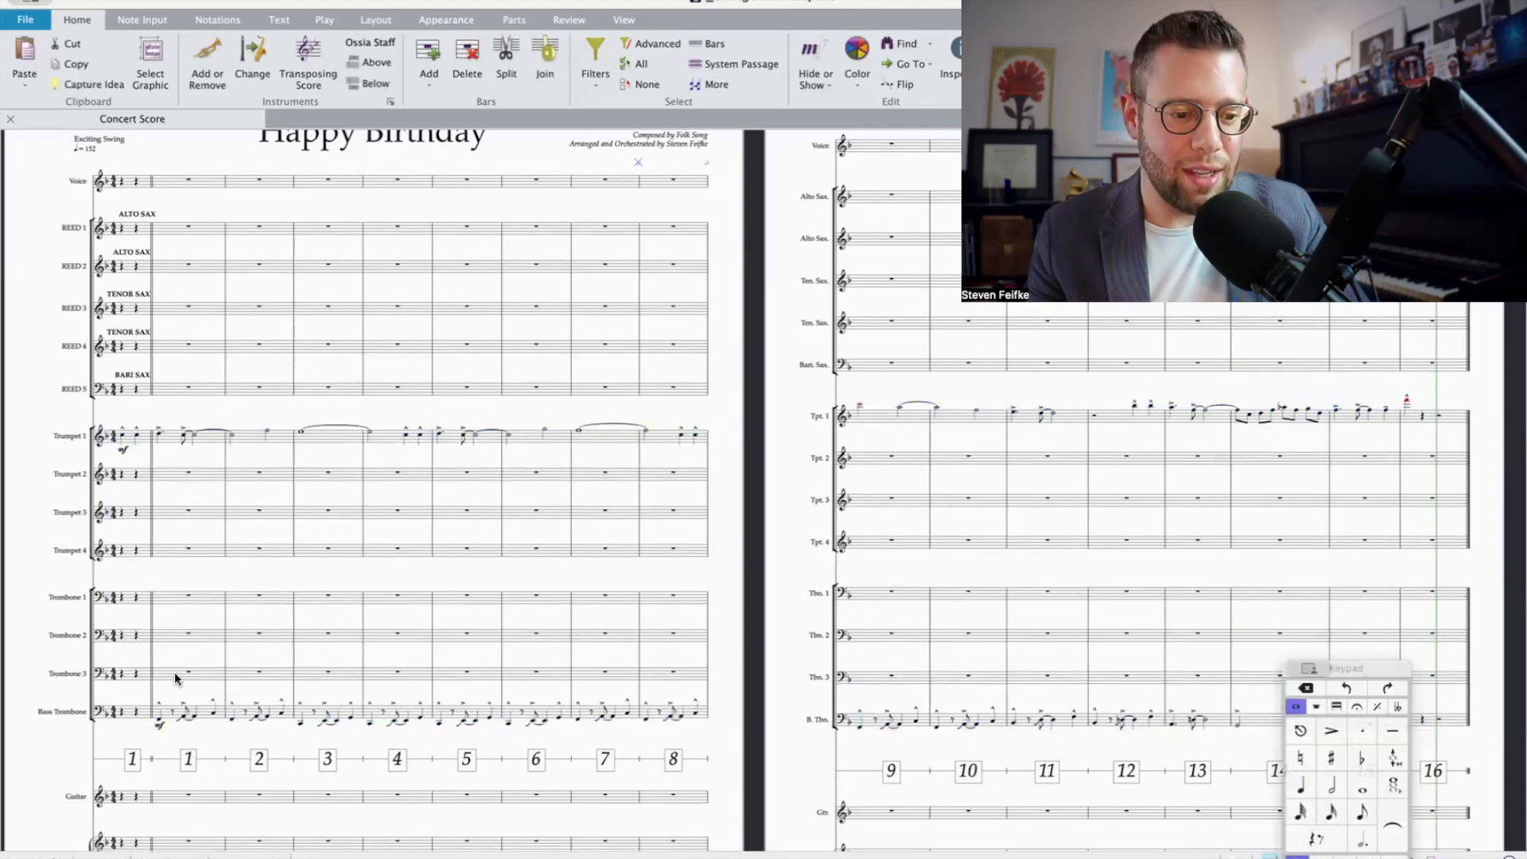
Step: Break Trombone 1's empty bar 1 into smaller rests with quarter rests on beats 1 and 2
click(170, 593)
scroll(170, 594, up, 2)
scroll(170, 593, up, 3)
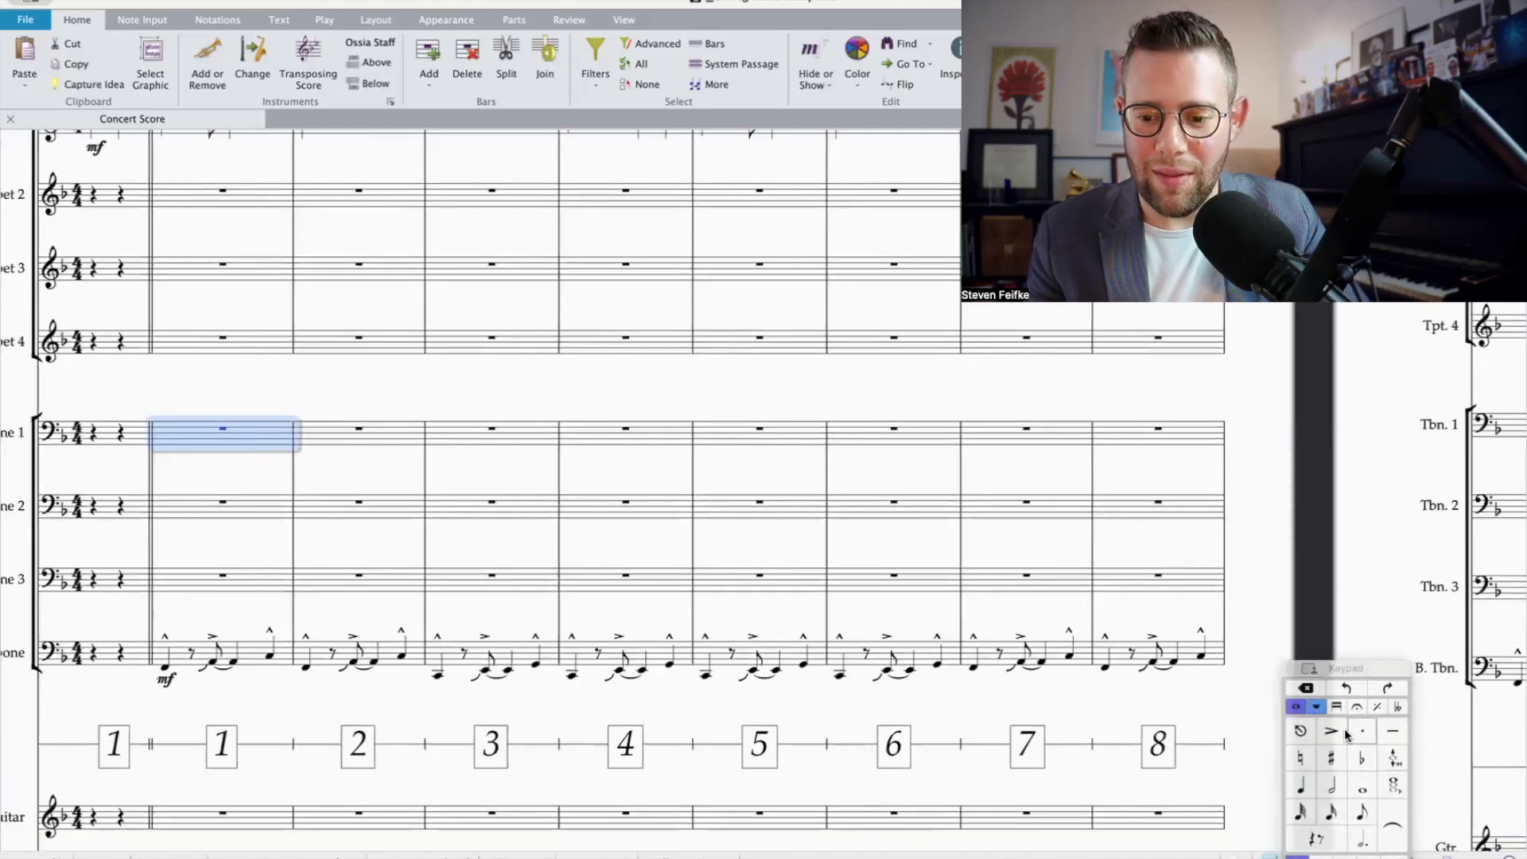
drag(1380, 675, 1390, 644)
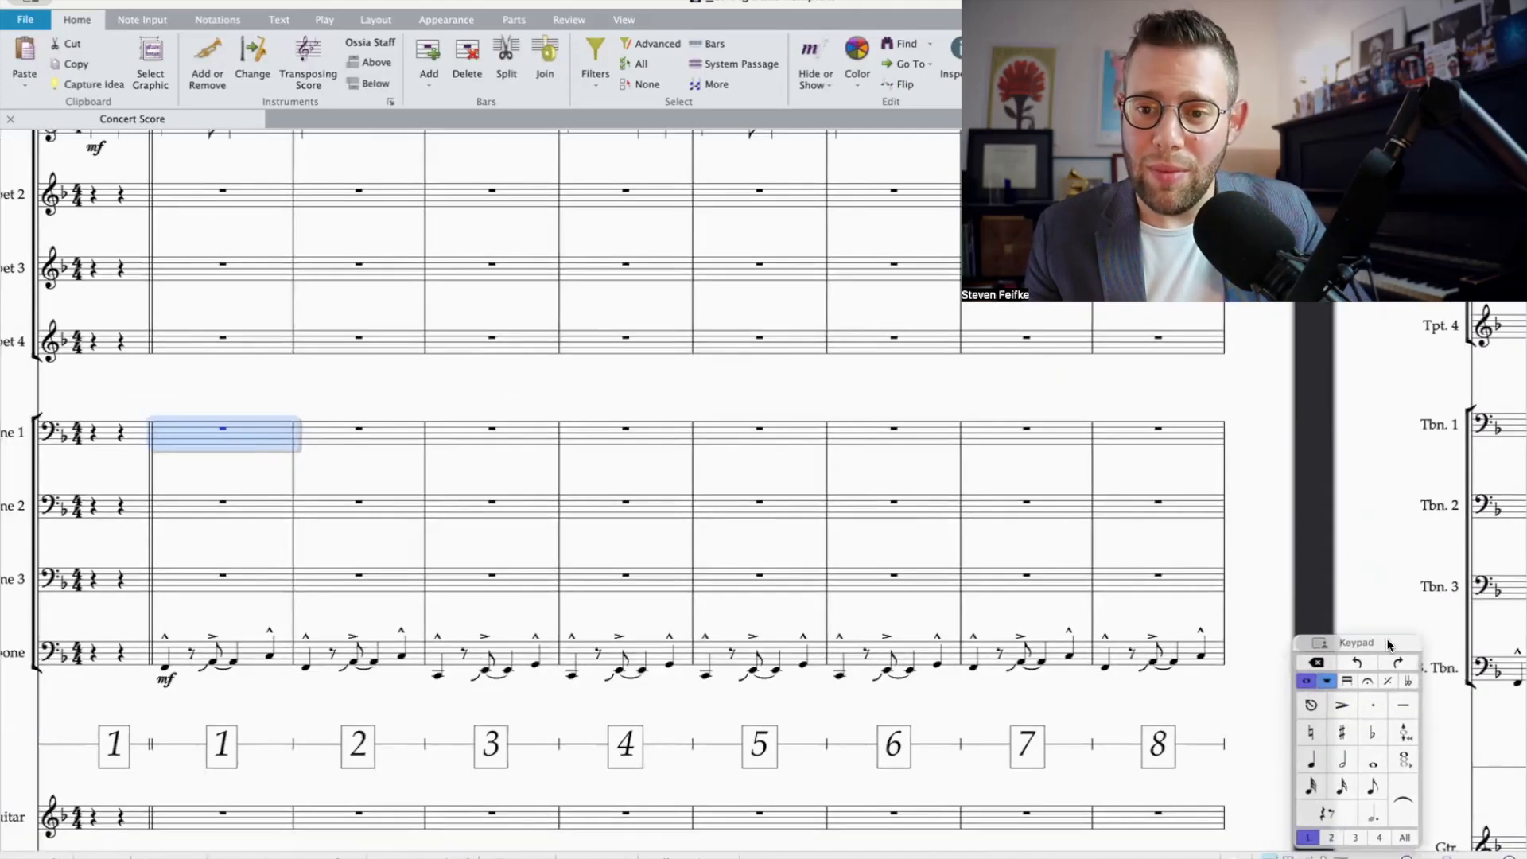
click(1311, 760)
click(191, 436)
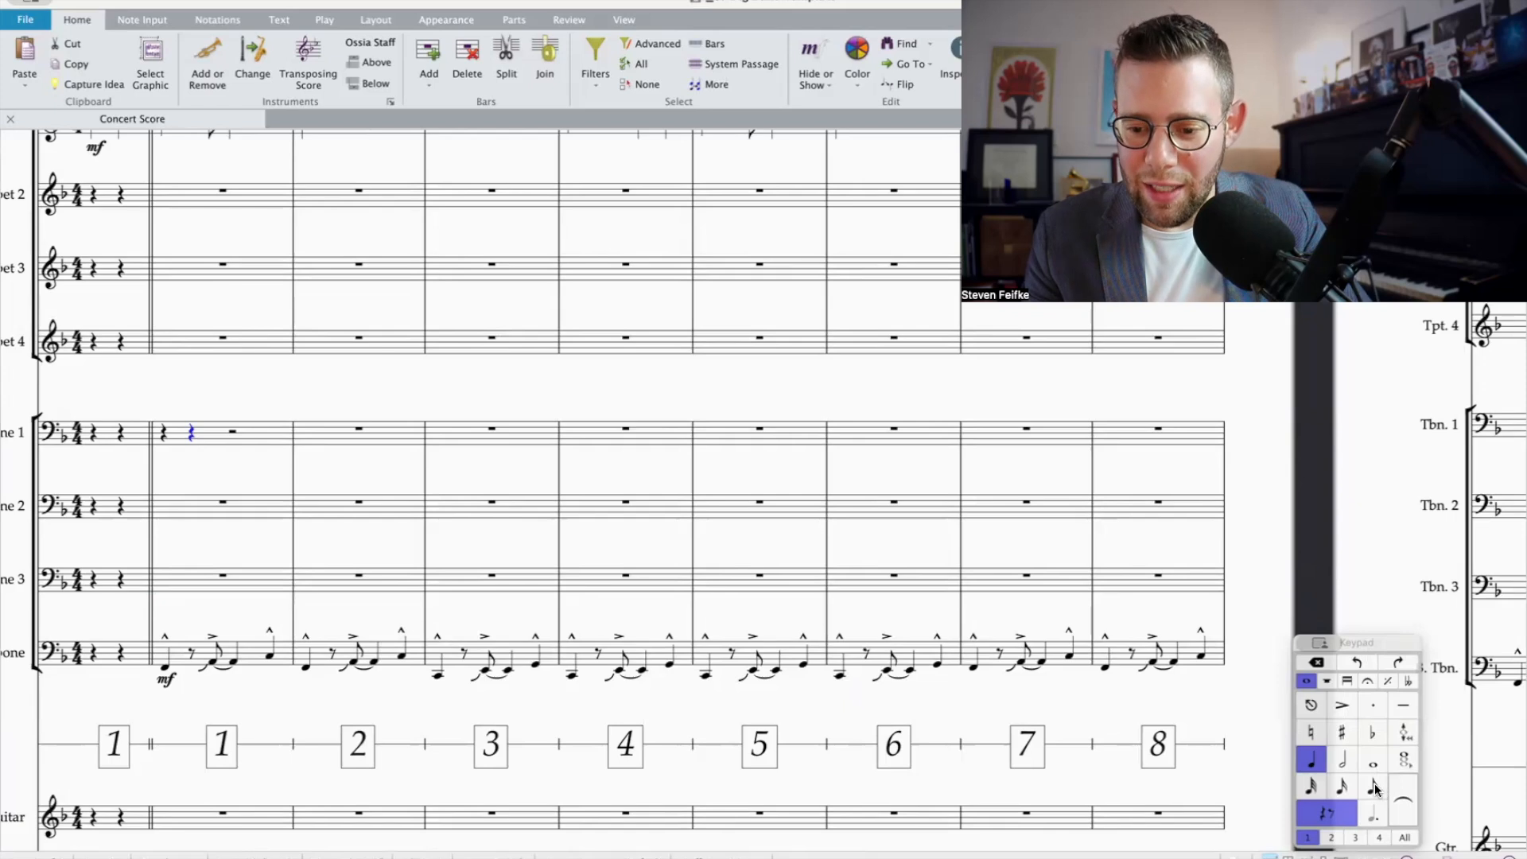
Step: Enter a marcato quarter-note A-flat on beat 2 of Trombone 1's bar 1 and raise it an octave, above the staff
click(1372, 734)
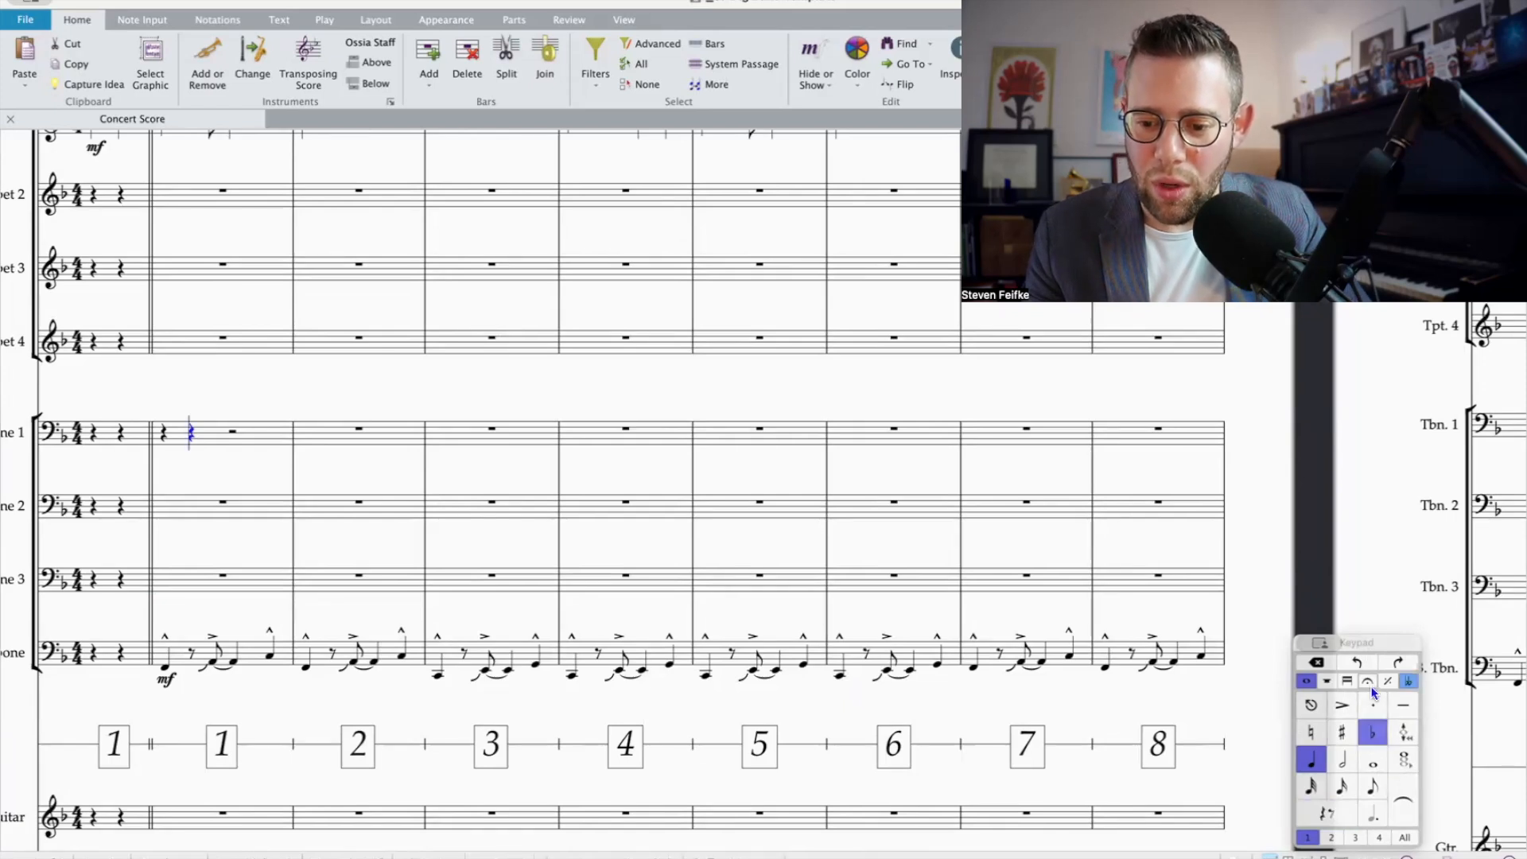
click(1368, 682)
click(1343, 731)
key(b)
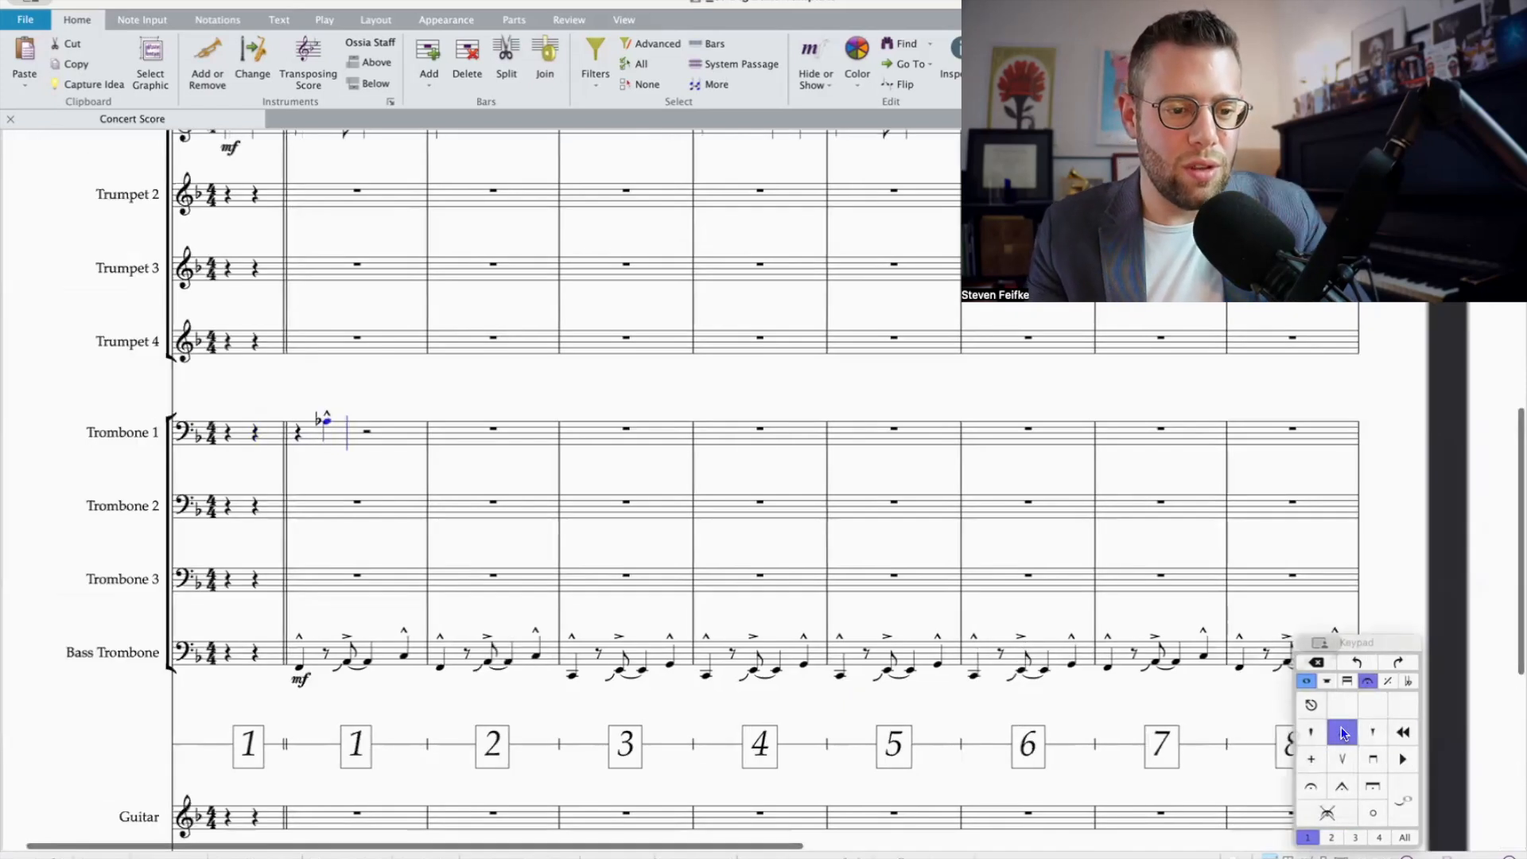
key(ctrl+Up)
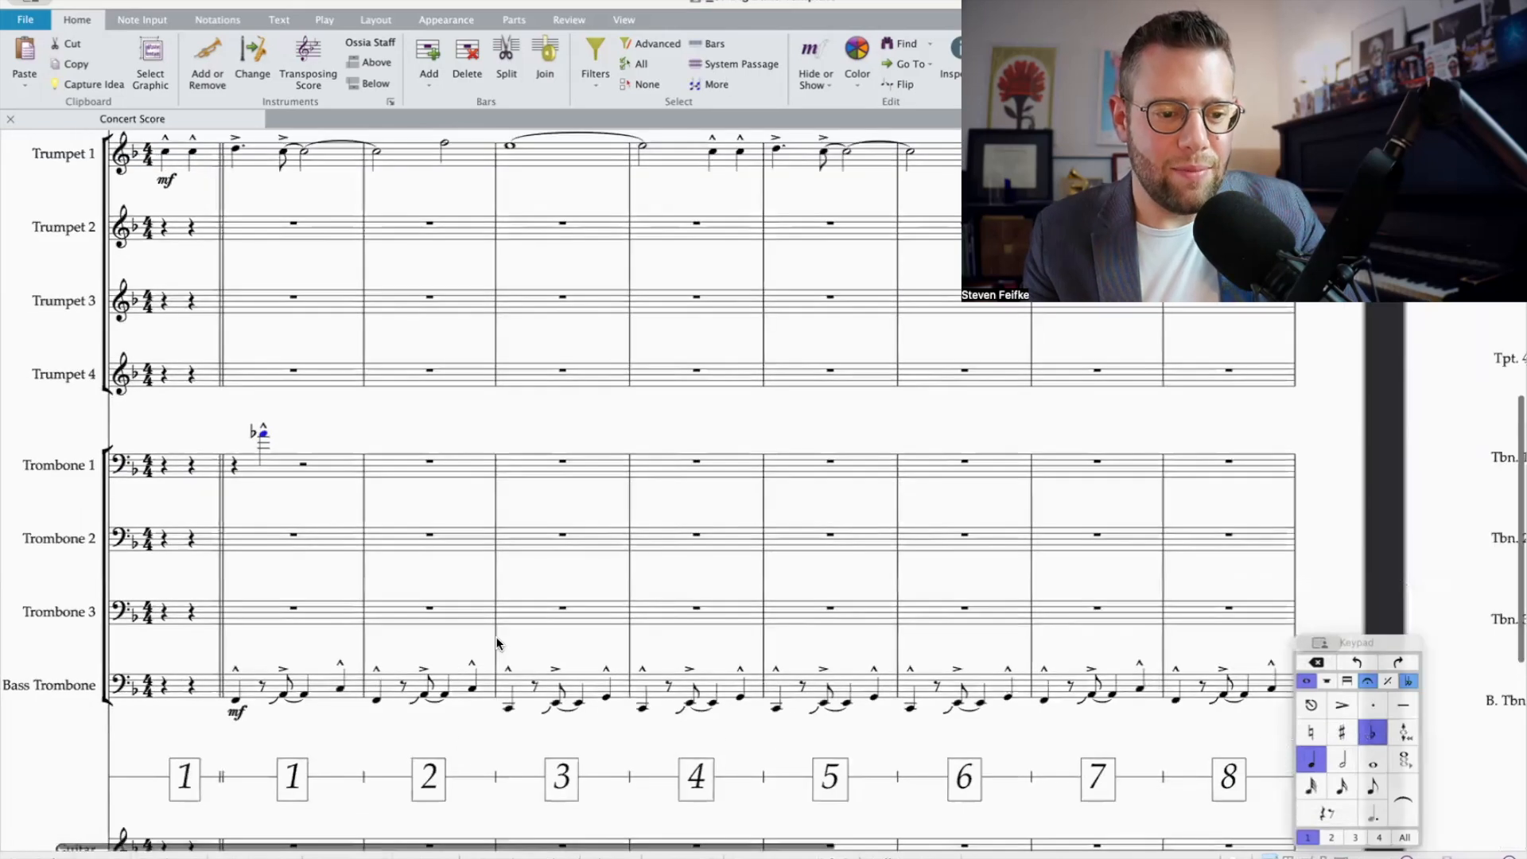
scroll(496, 642, up, 2)
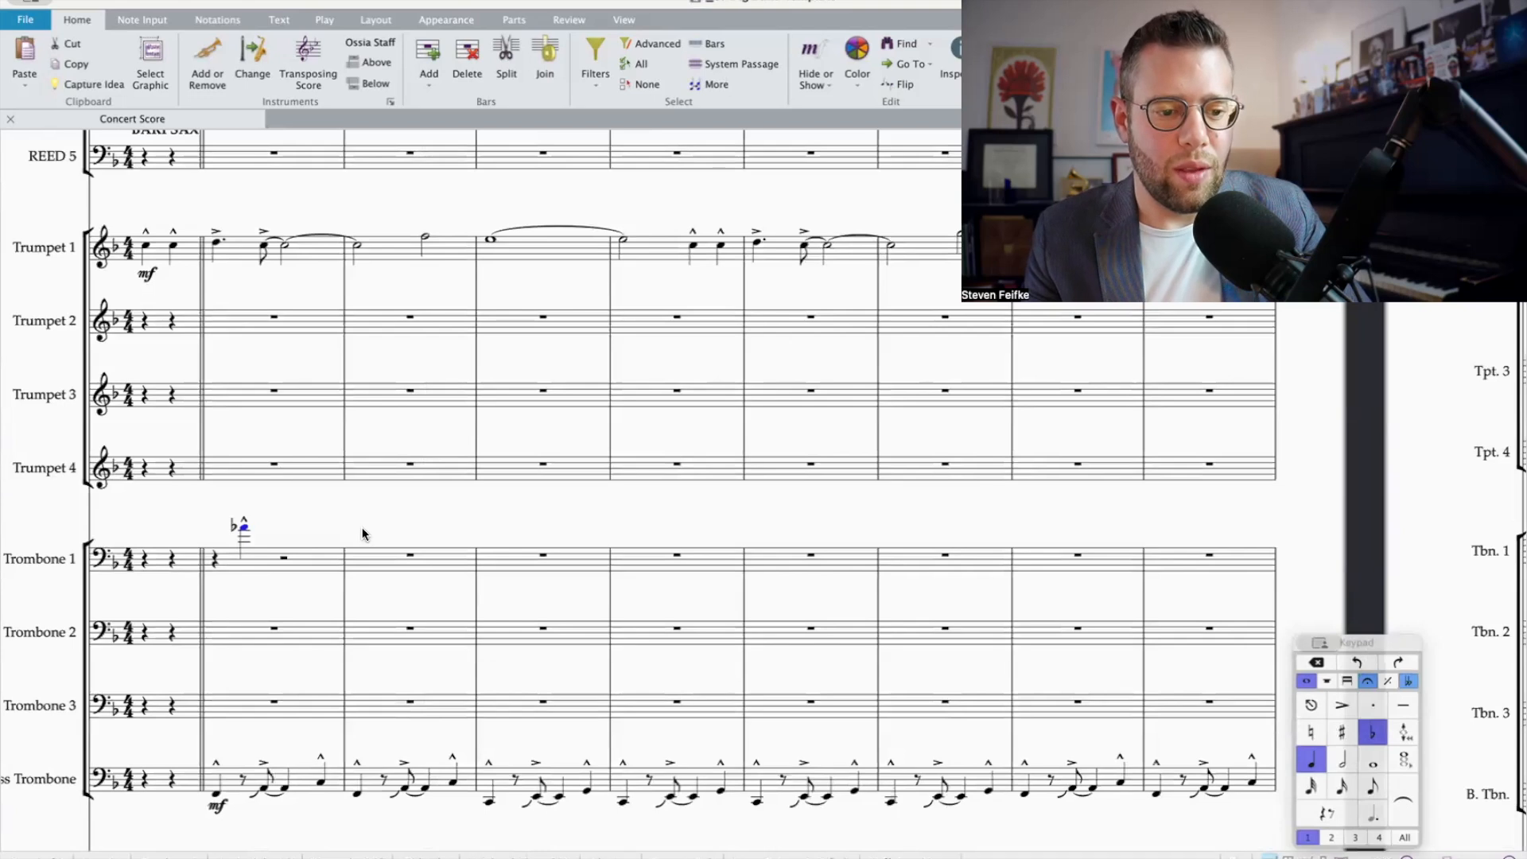
Step: Fill beats 3 and 4 of Trombone 1's bar 1 with eighth notes G, A-flat, G, A-flat, accenting the last one
click(284, 558)
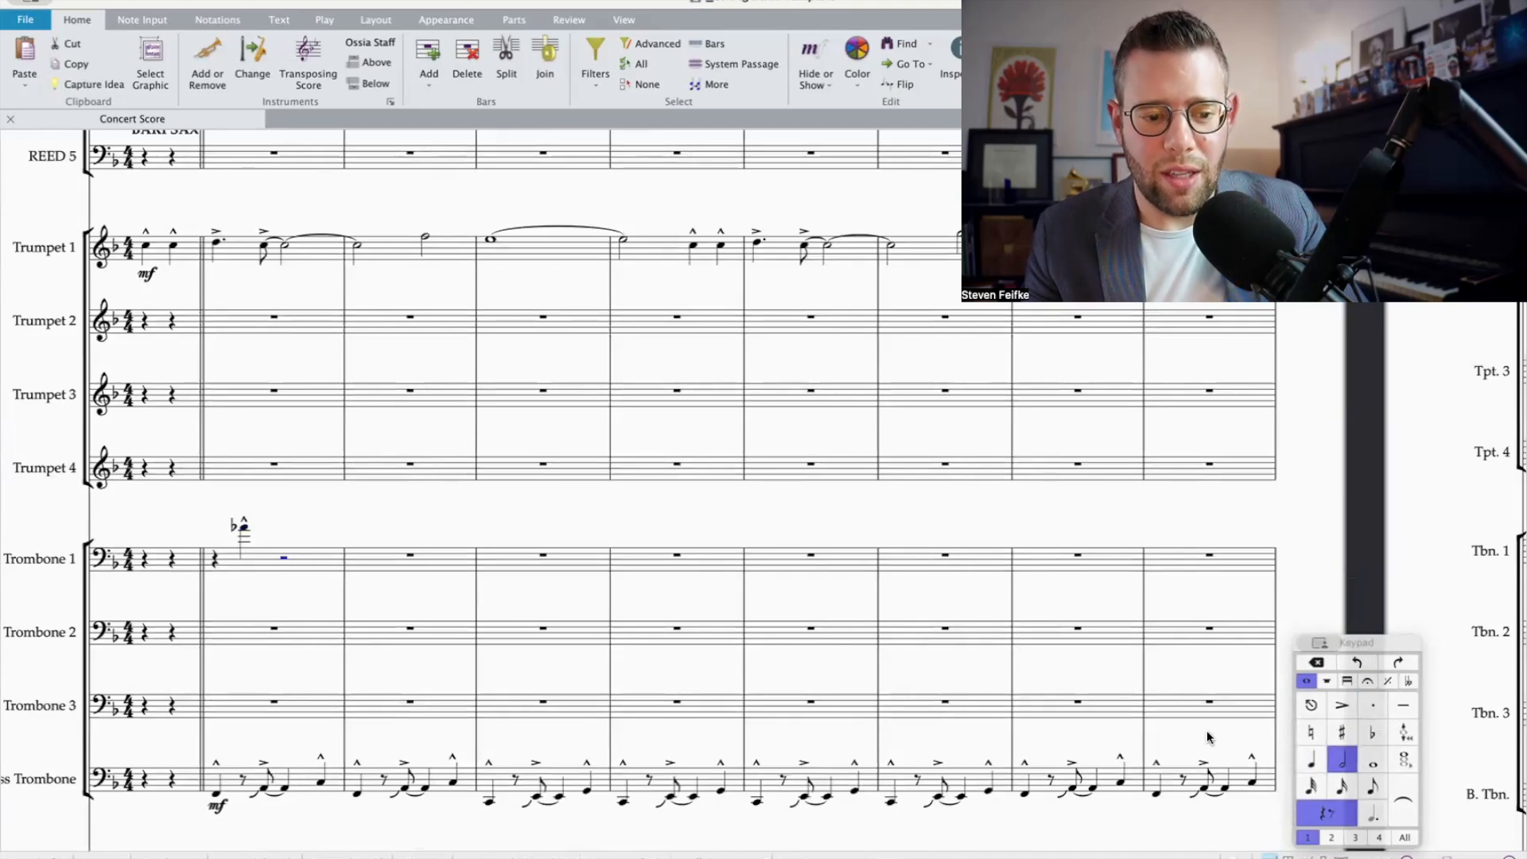
click(1373, 786)
key(g)
click(1372, 727)
key(a)
key(g)
click(1349, 703)
key(g)
Step: Tie the accented A-flat to a quarter note in bar 2 of Trombone 1 and add a marcato quarter-note A-flat on beat 2
click(1313, 762)
key(g)
key(F10)
key(b)
key(F7)
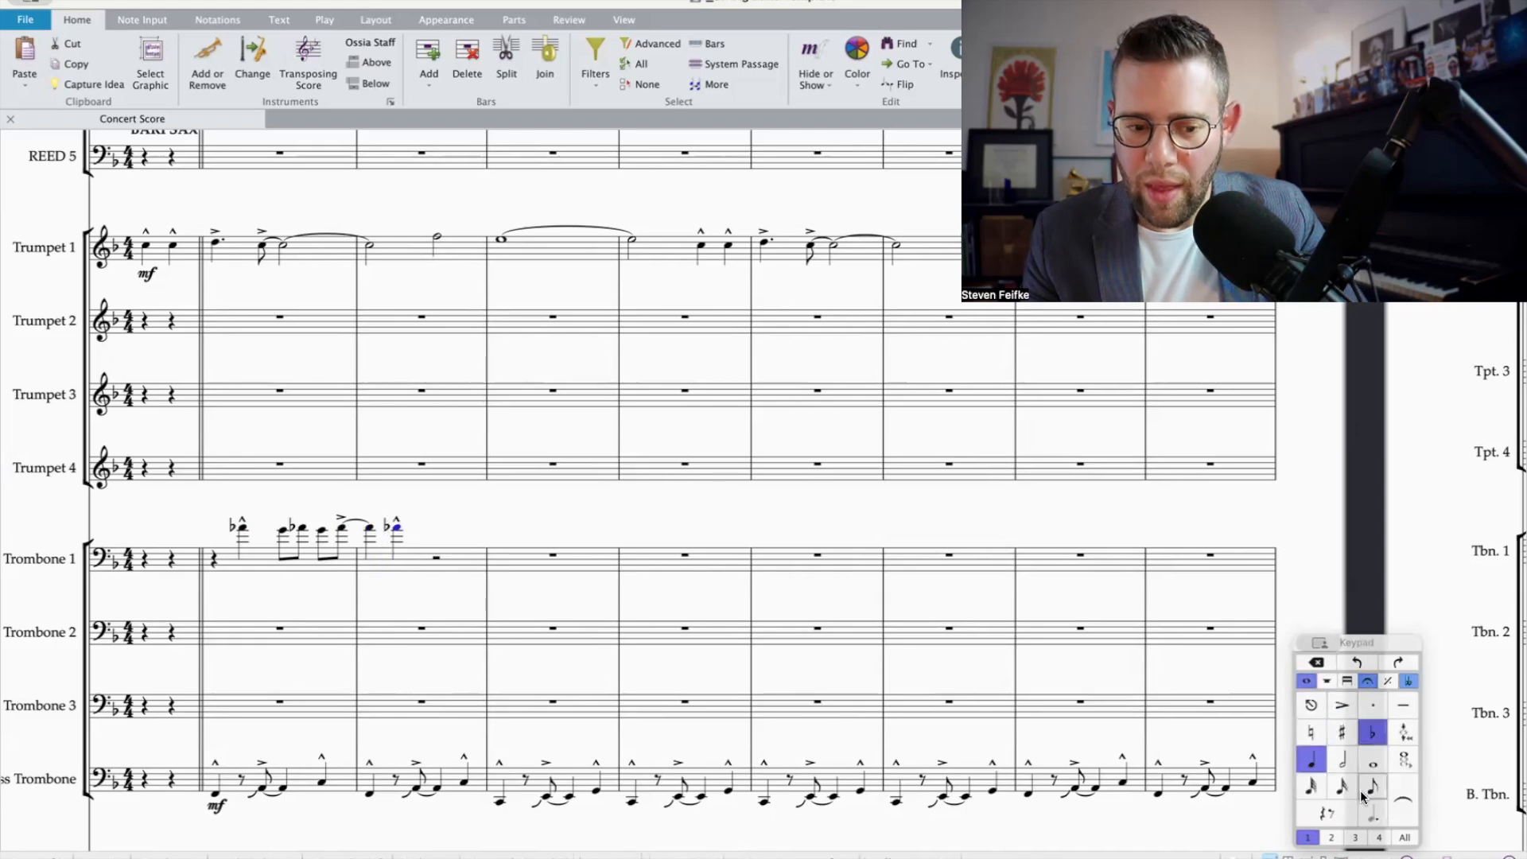
Step: Finish Trombone 1's bar 2 with an eighth-note G on beat 3 and a syncopated marcato quarter-note A-flat
key(5)
key(0)
click(1363, 787)
key(g)
key(a)
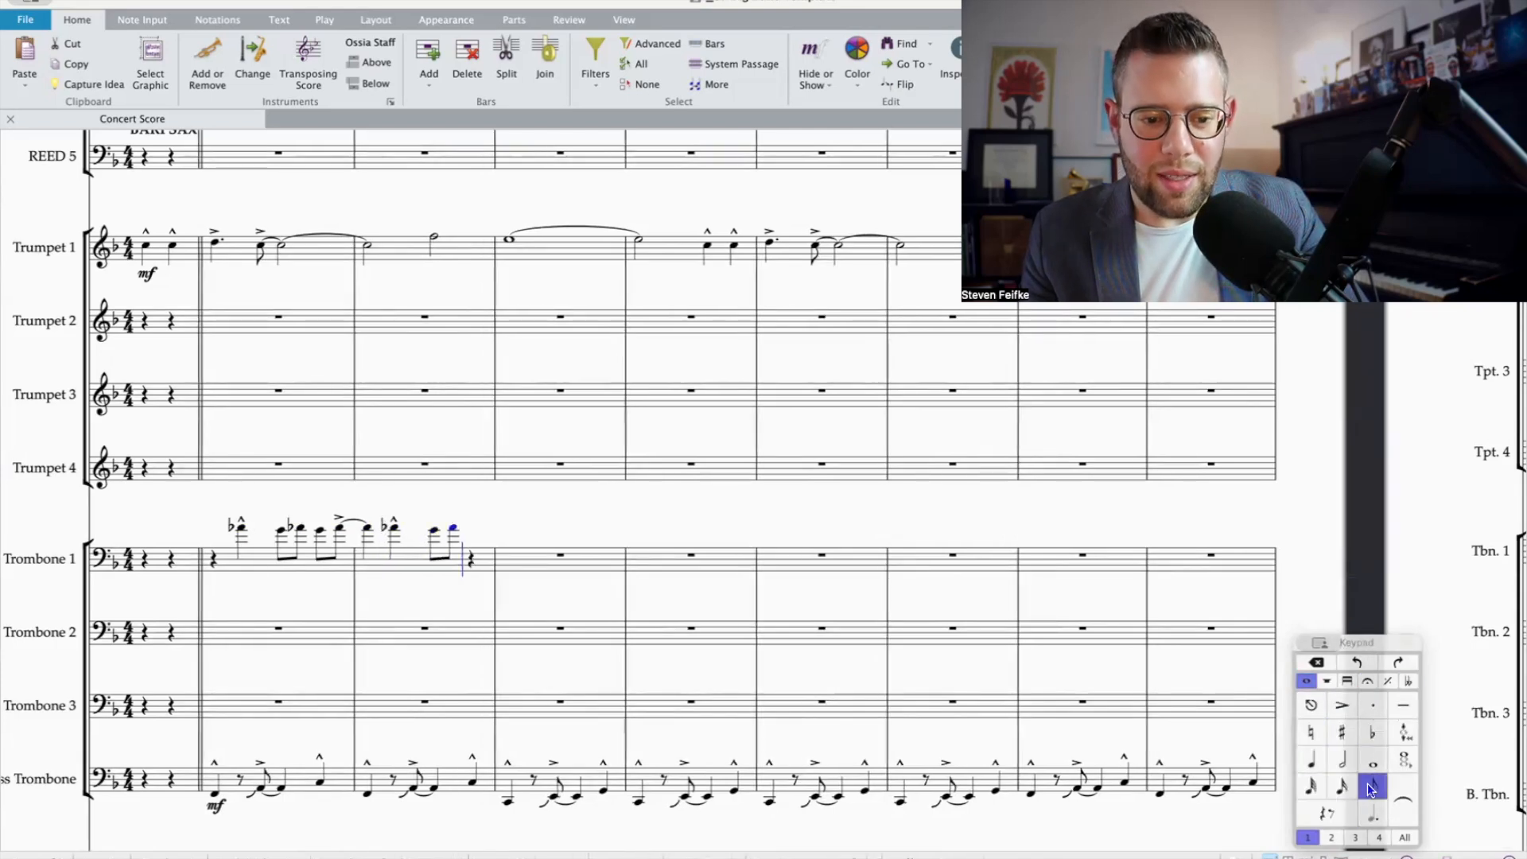
click(1311, 754)
click(1367, 681)
click(1341, 731)
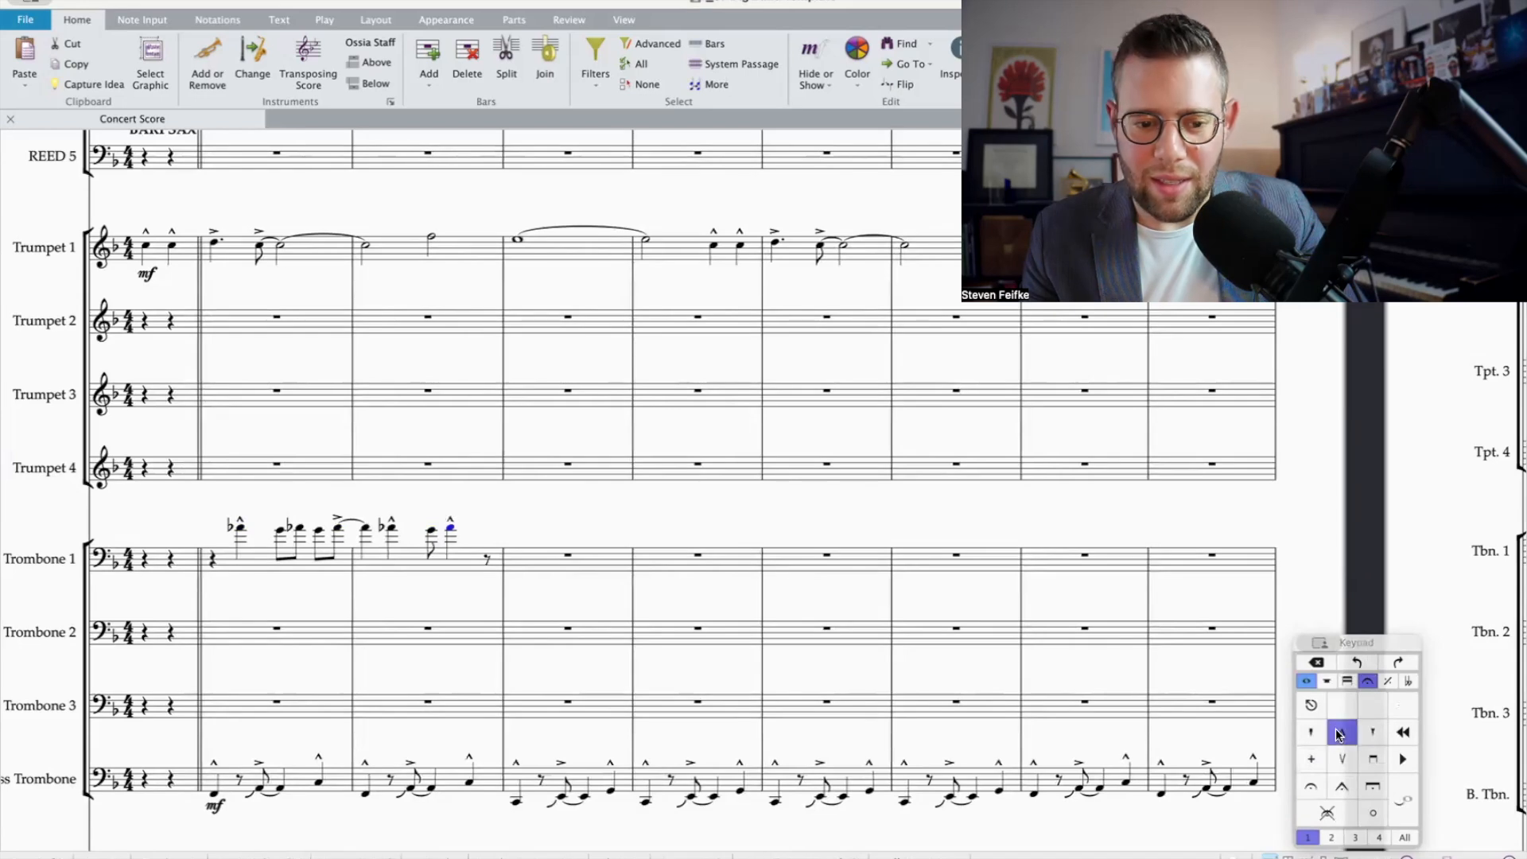
Step: Add E-flat and A natural below the marcato A-flat in Trombone 1's bar 1 to form a three-note chord
click(240, 527)
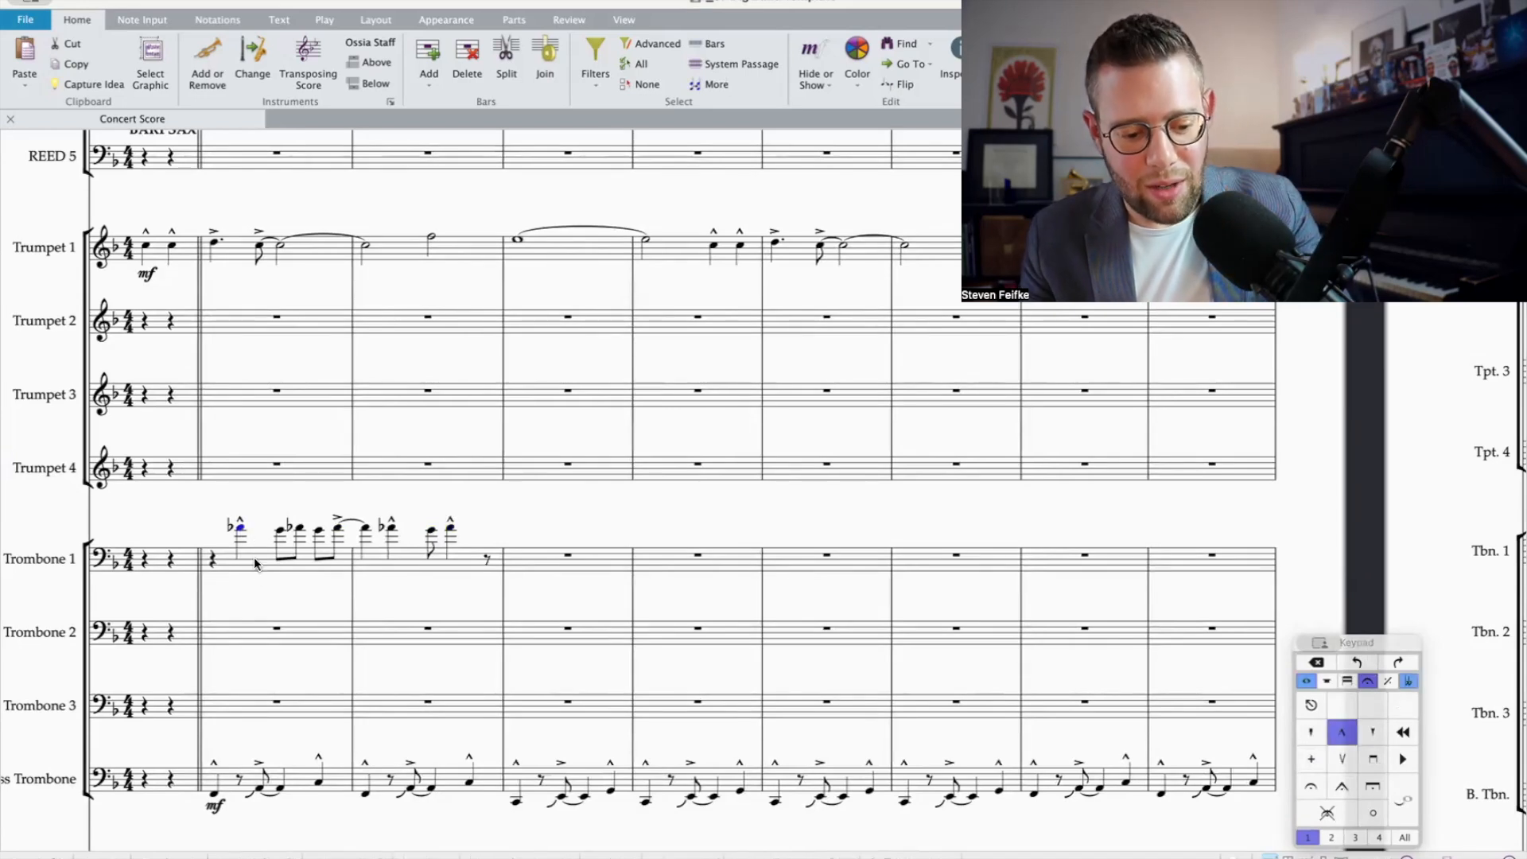
key(Down)
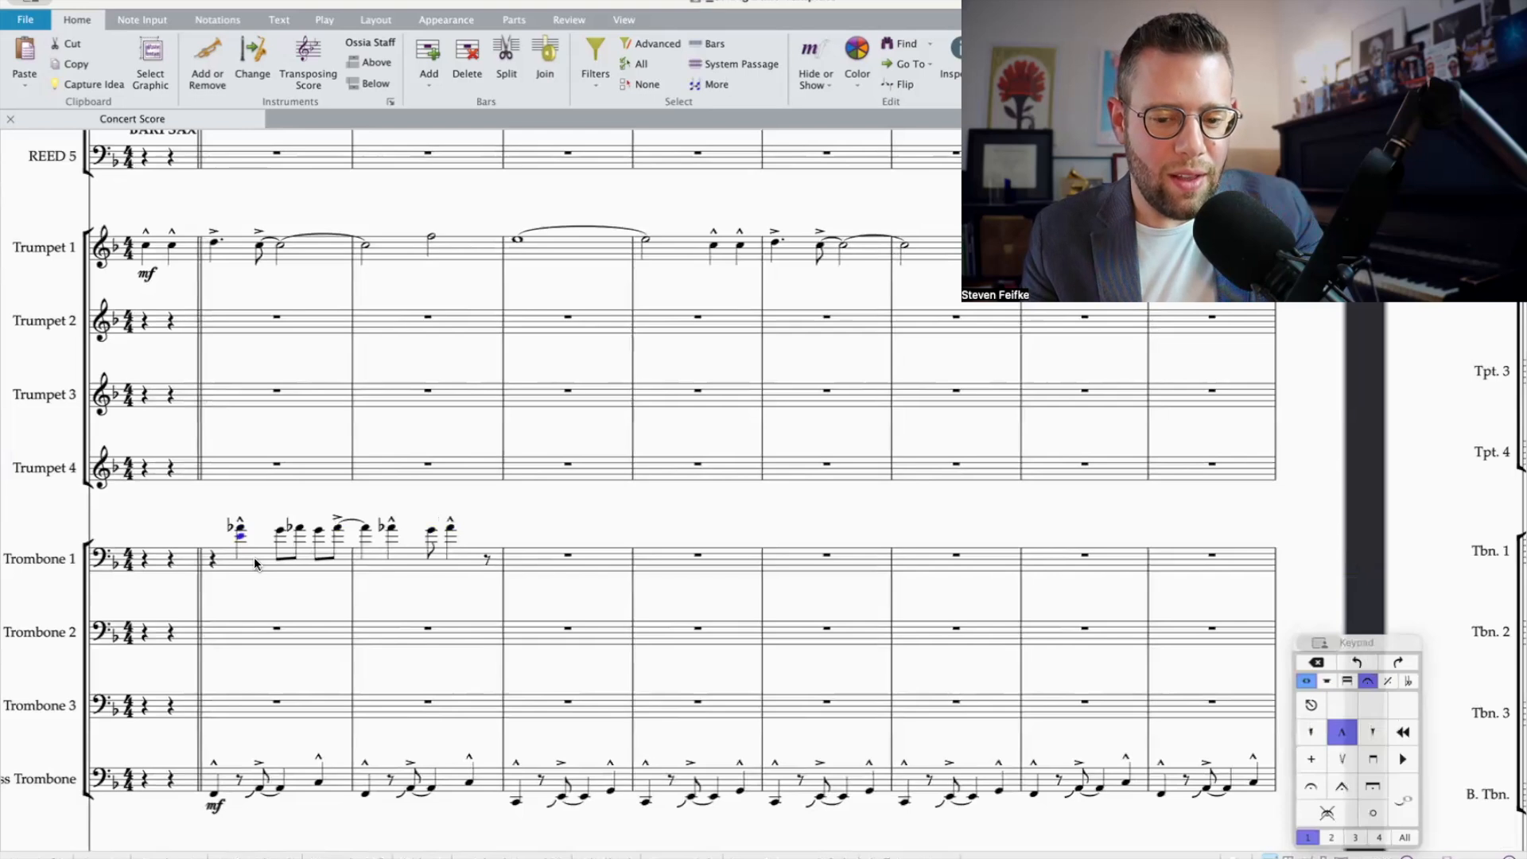
click(1308, 681)
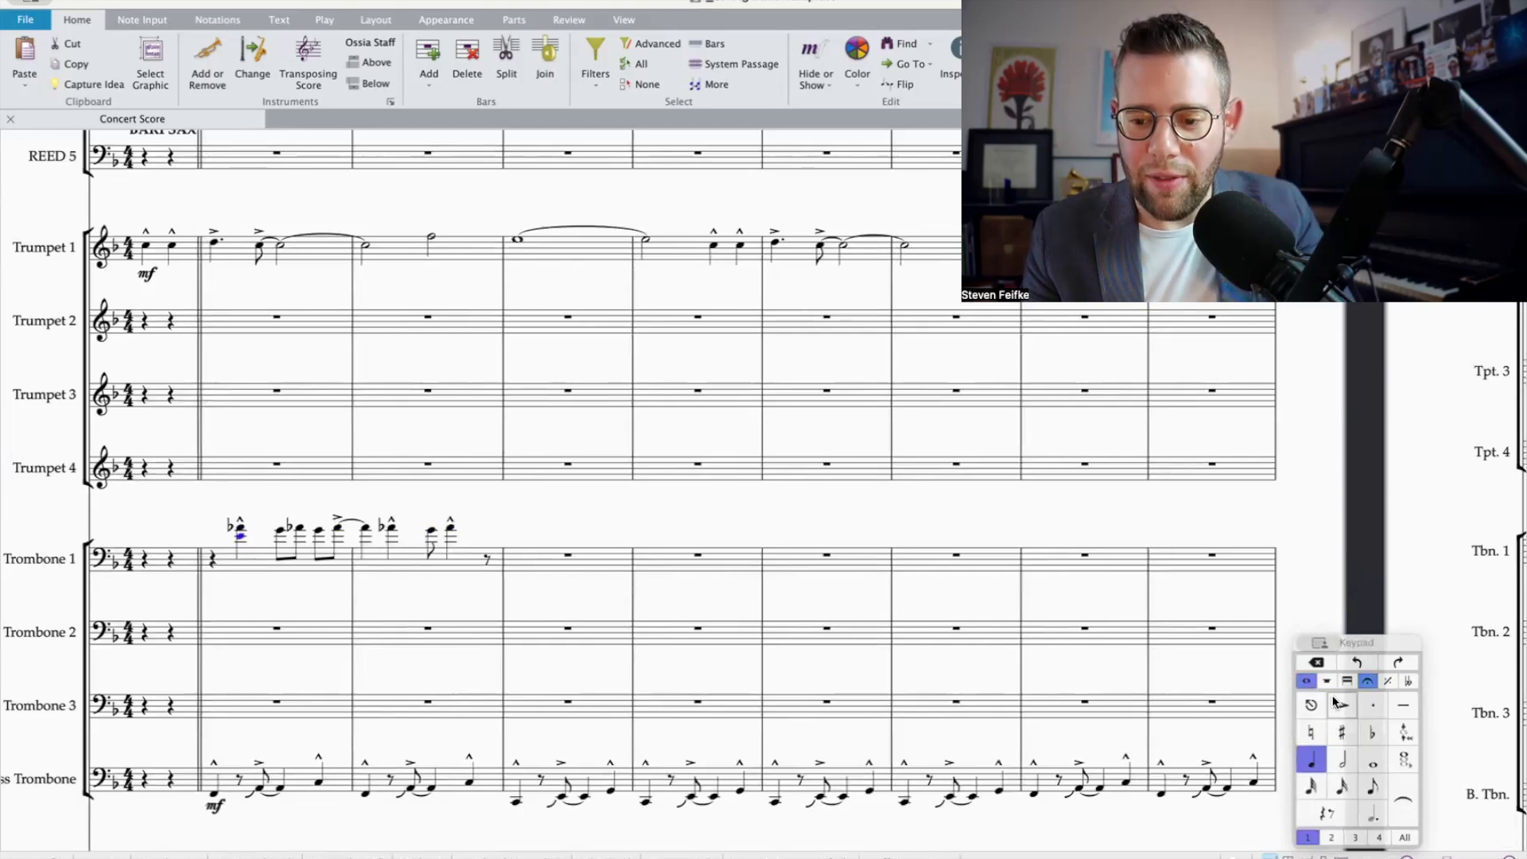
click(1372, 733)
key(shift+4)
key(Down)
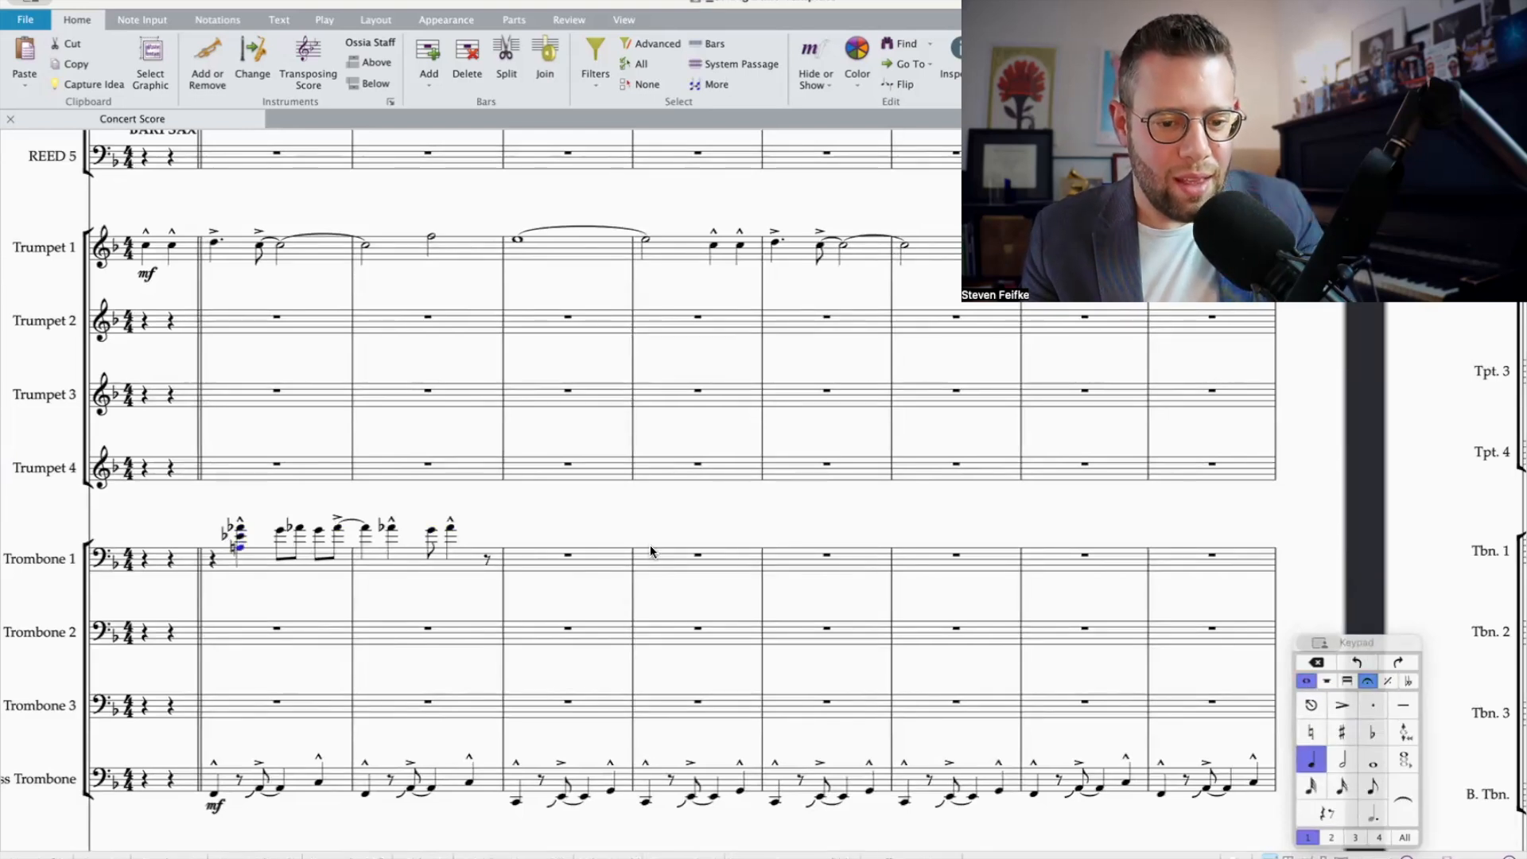
Step: Harmonize the eighth-note A-flat on the second half of beat 3 in bar 1 with E-flat and A natural below it
click(297, 535)
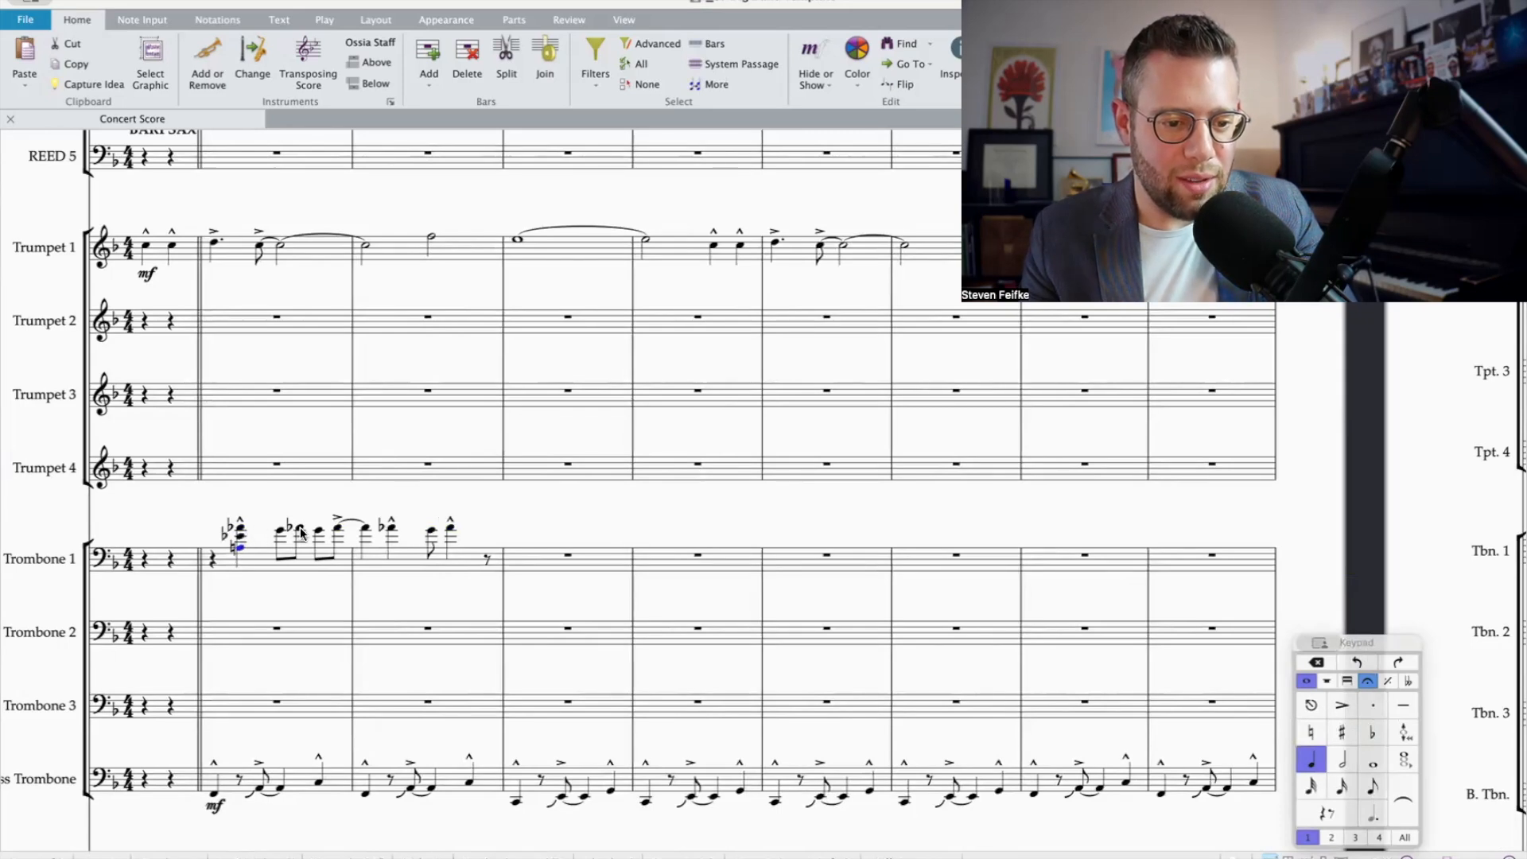
key(7)
key(9)
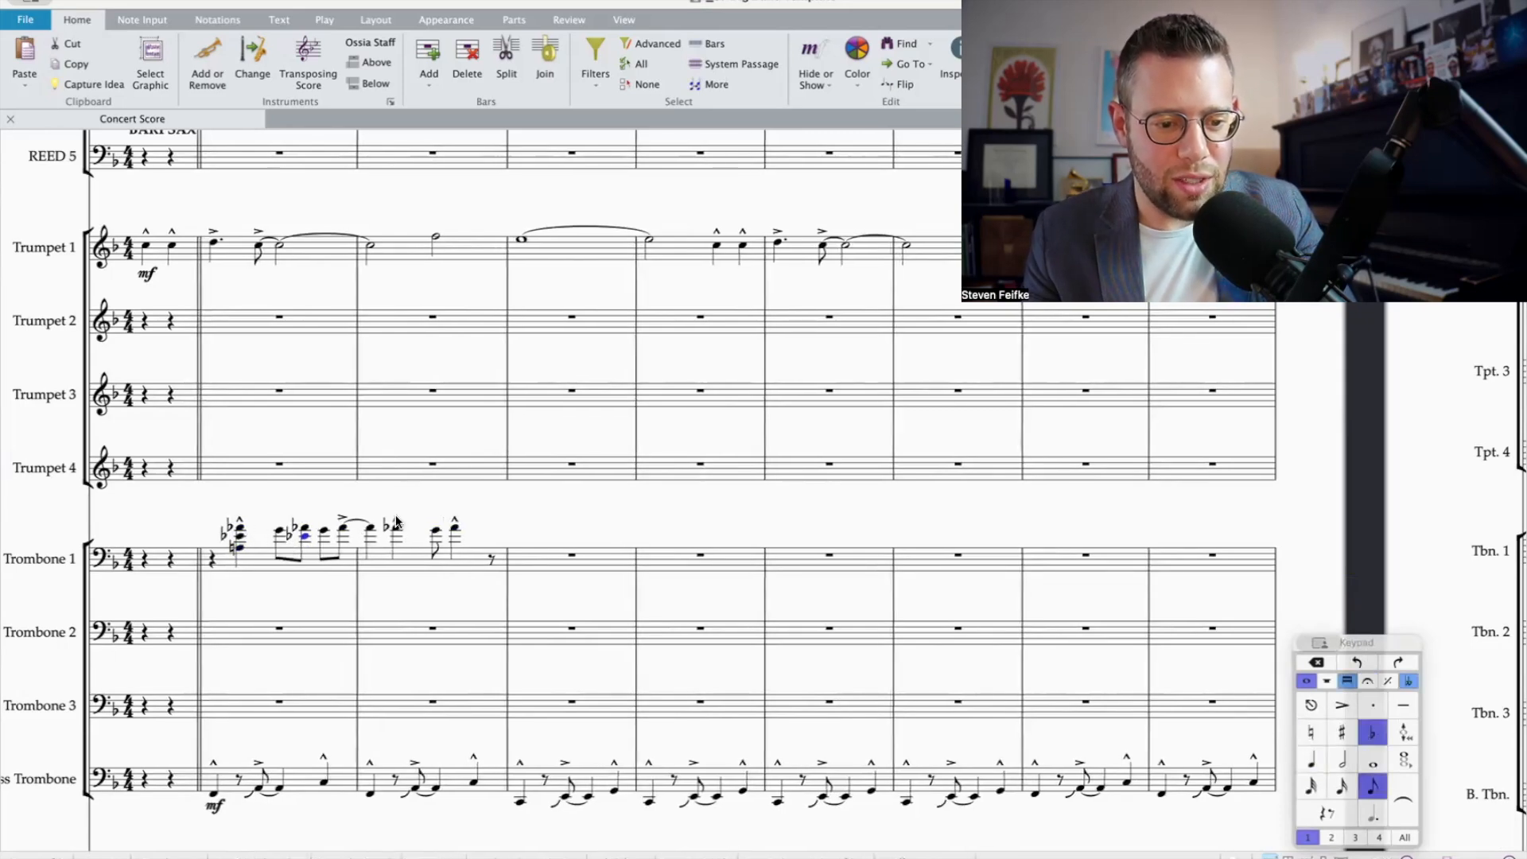
key(shift+5)
key(7)
Step: Add E-flat and A natural below the accented eighth note ending bar 1 and below its tied quarter note in bar 2
click(342, 530)
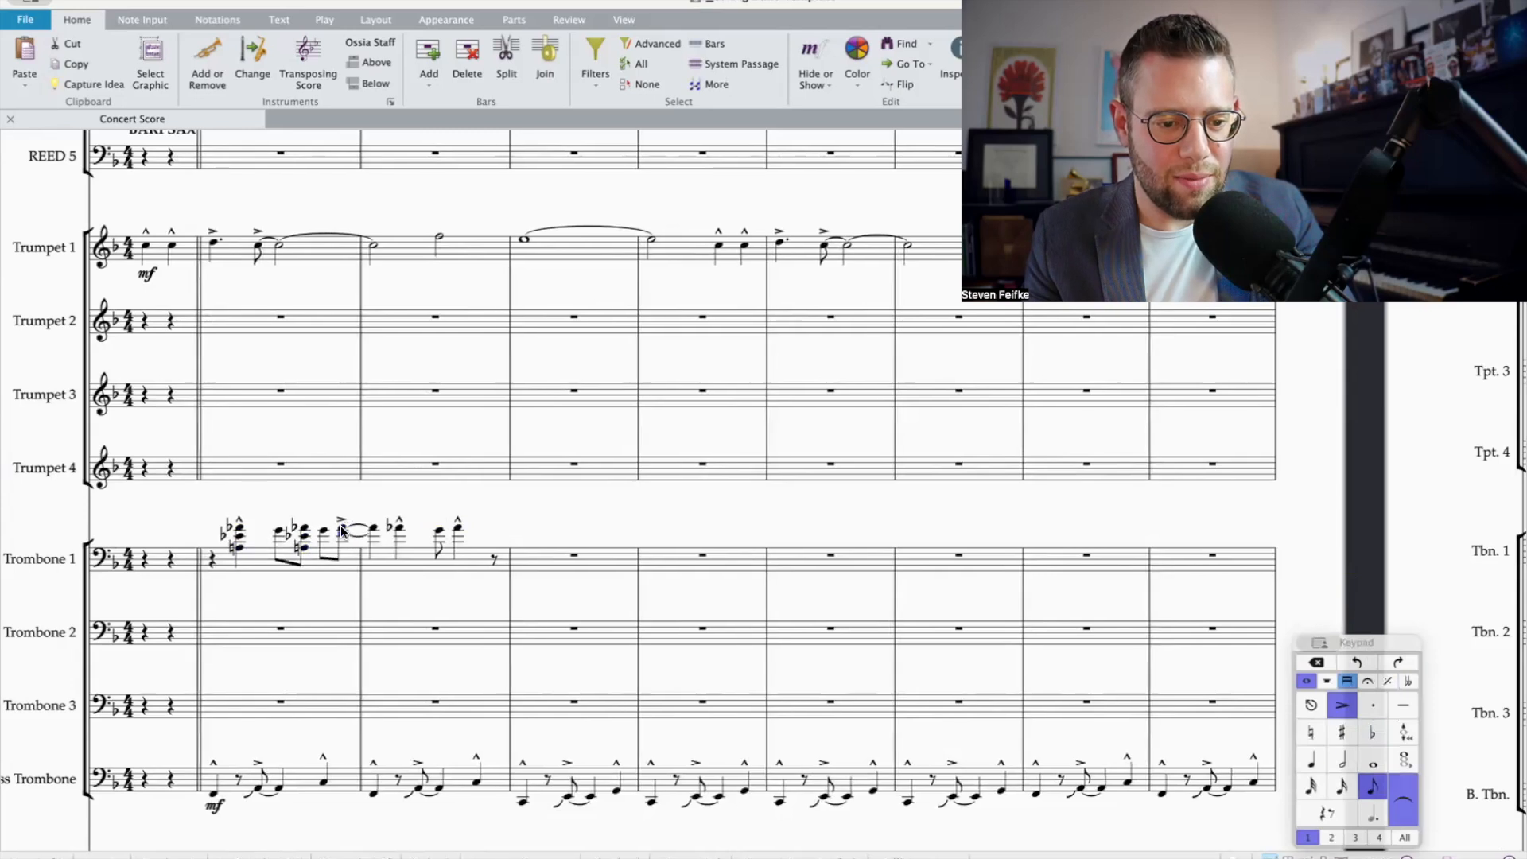
key(shift+5)
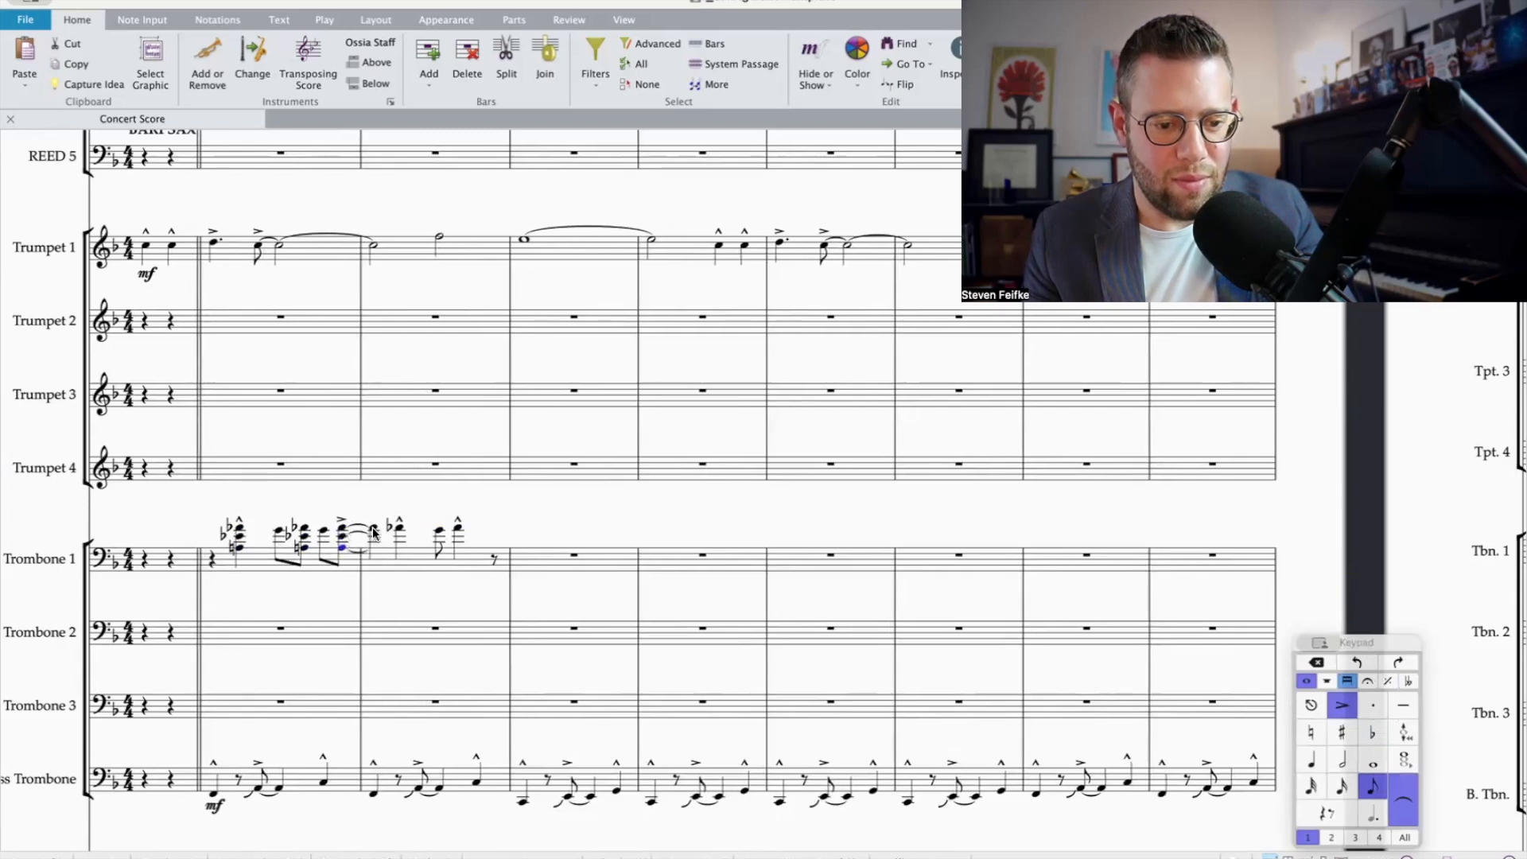
click(374, 530)
key(shift+5)
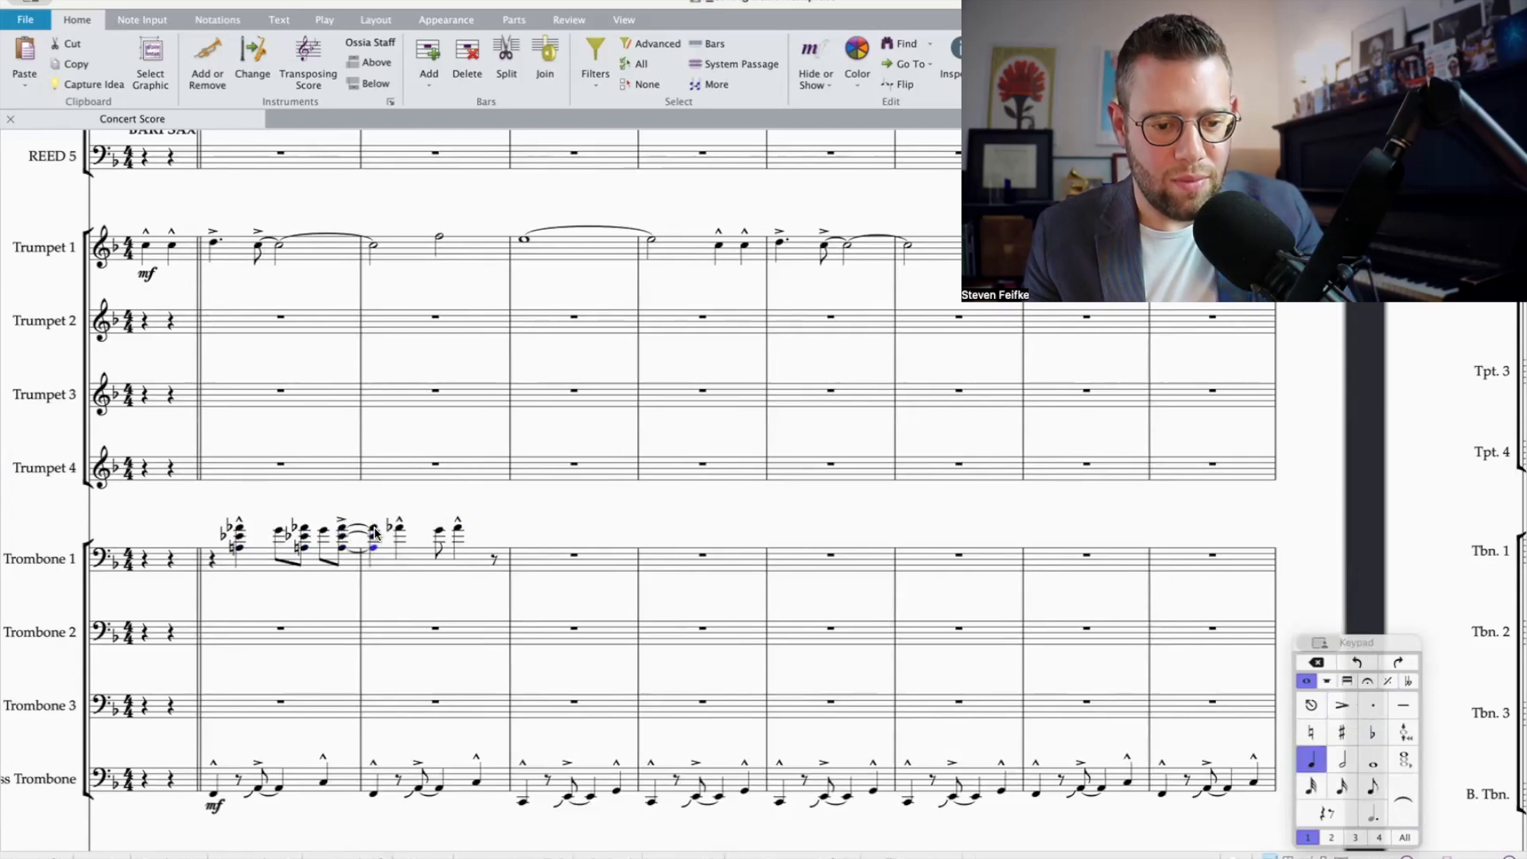
Step: Harmonize both marcato A-flat quarter notes in Trombone 1's bar 2 with E-flat and A natural below them
click(399, 537)
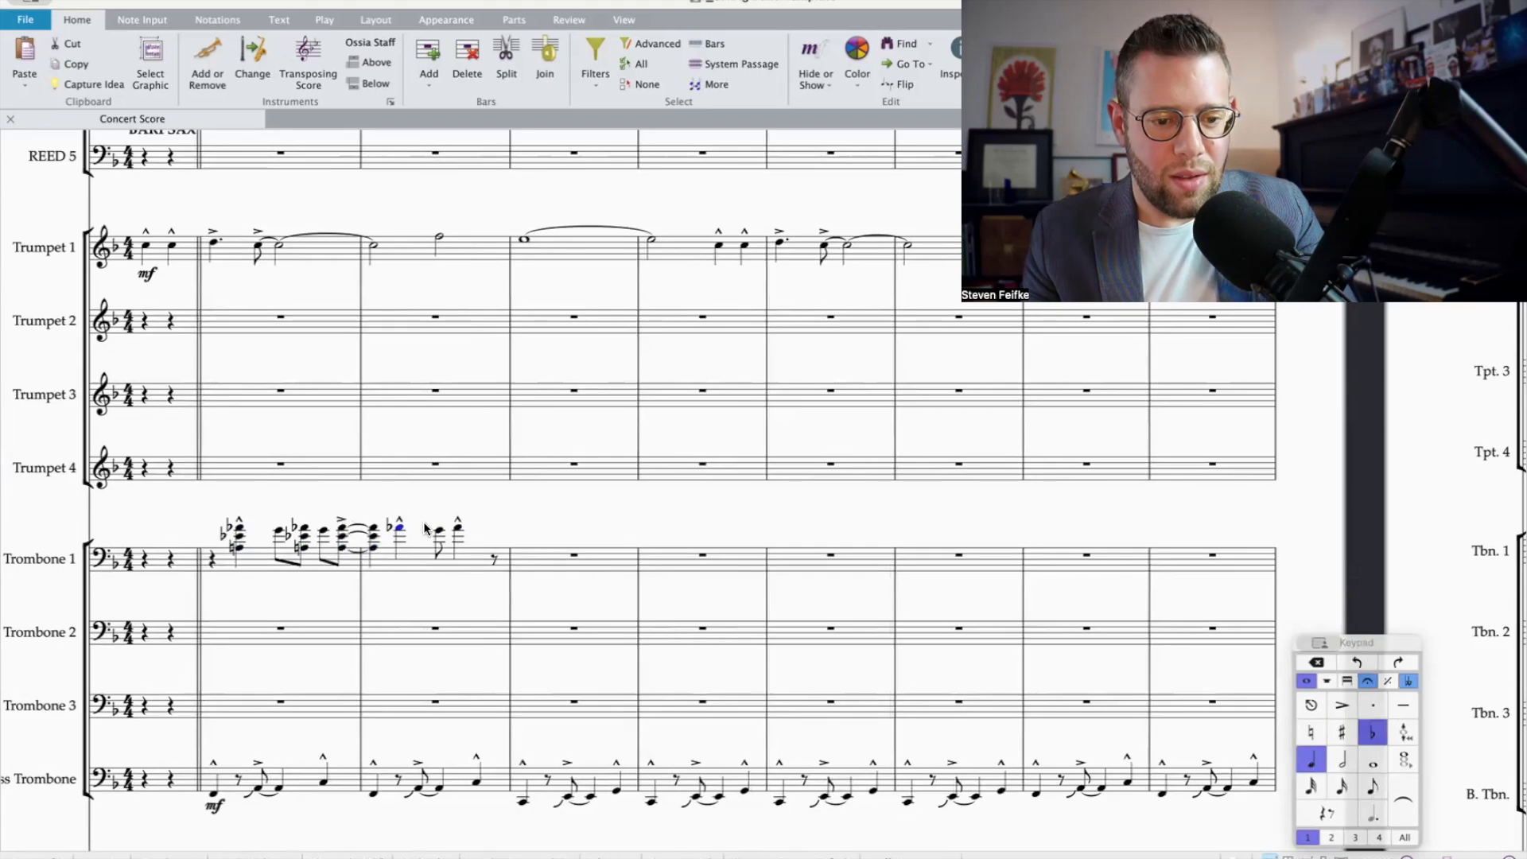
click(1374, 732)
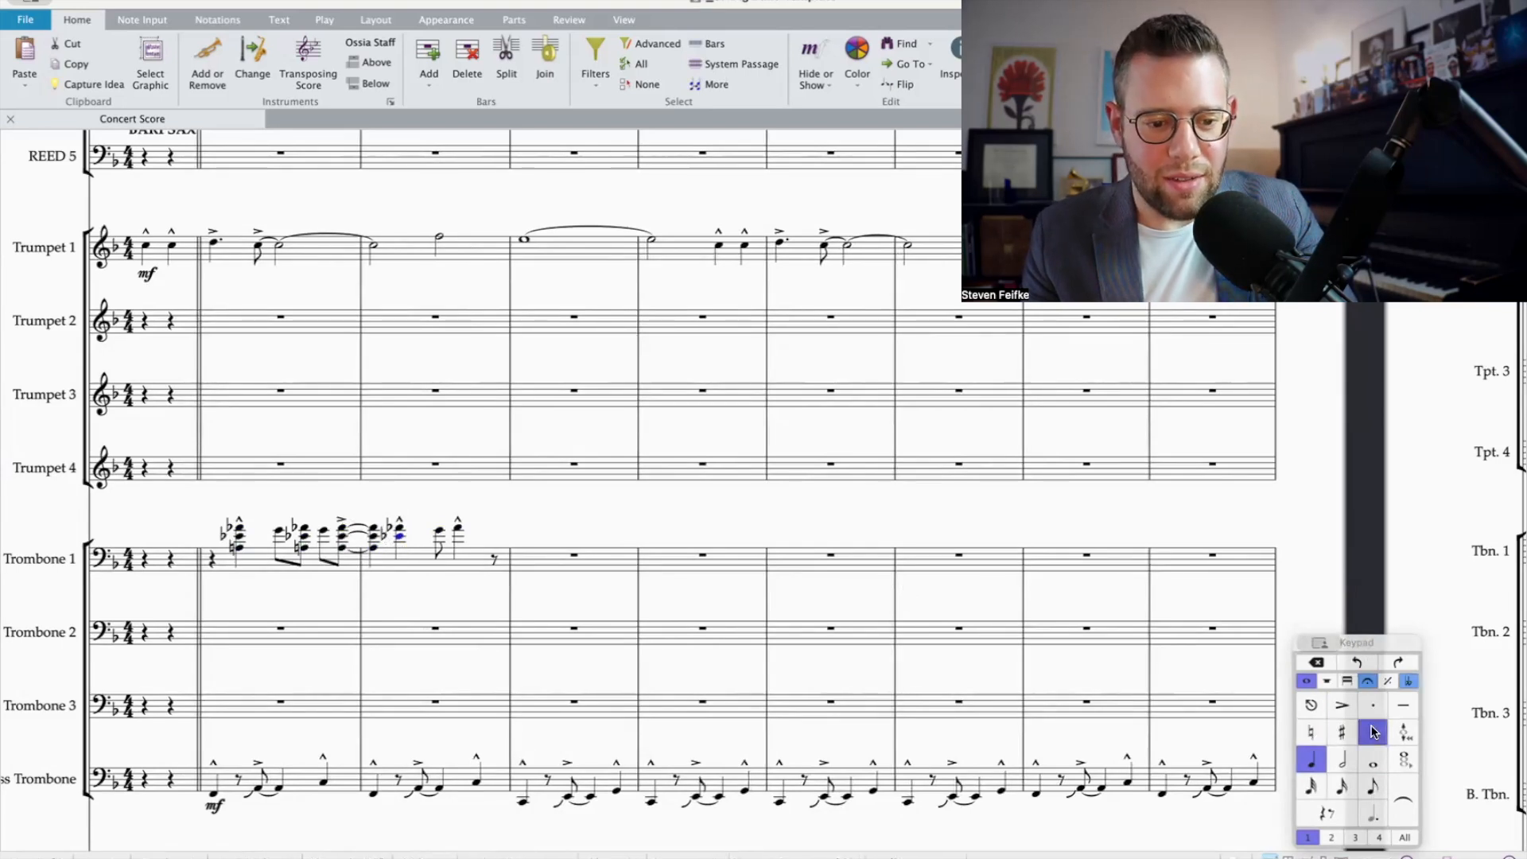
key(shift+5)
key(Right)
key(Right)
key(shift+4)
key(shift+Page_Down)
key(shift+5)
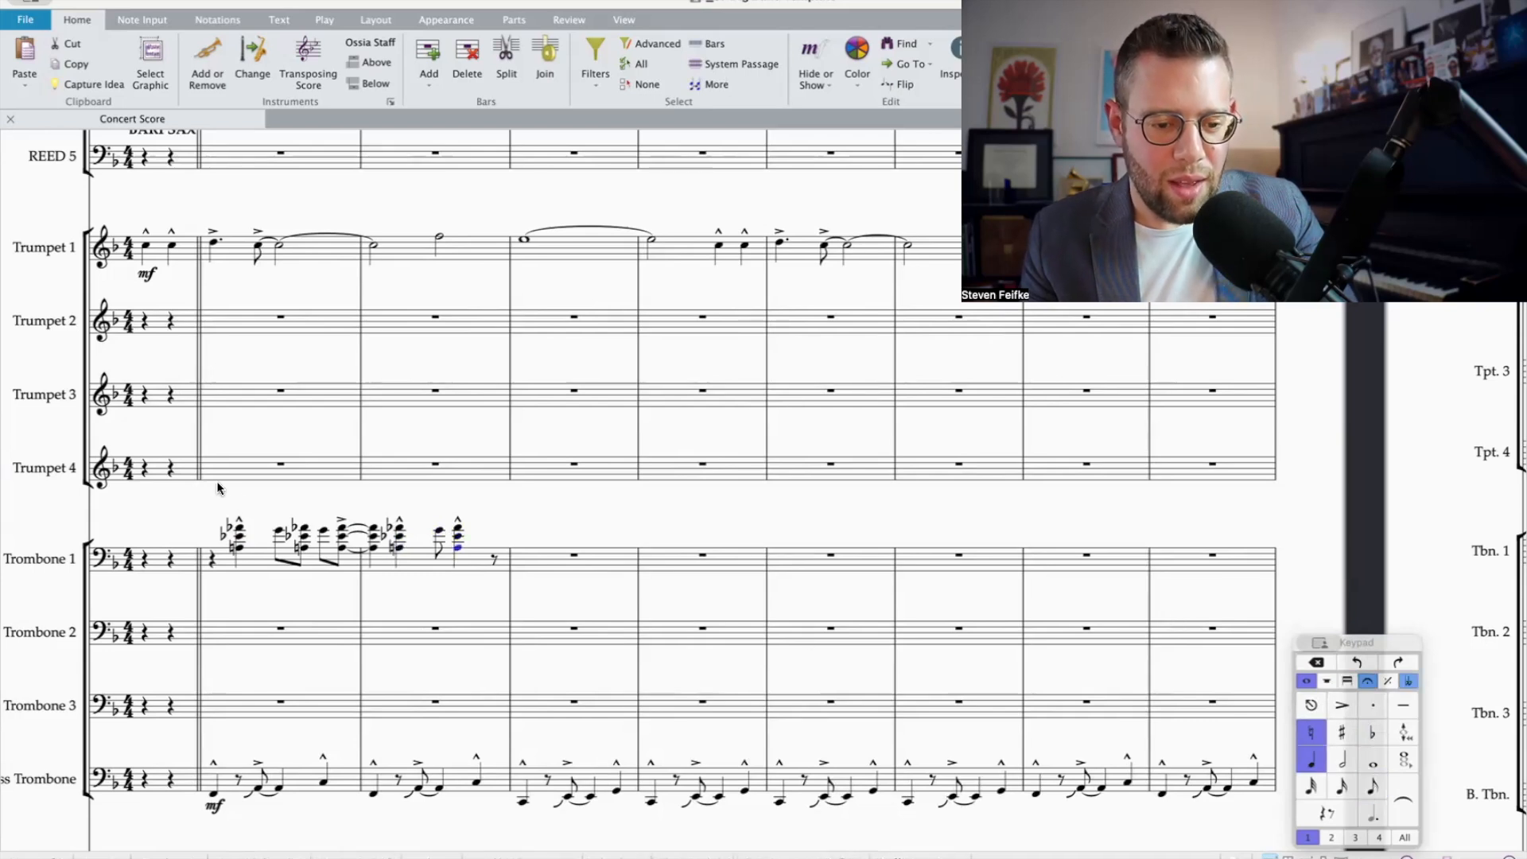
Step: Add D and A-flat below the first eighth-note G in Trombone 1's bar 1
click(280, 531)
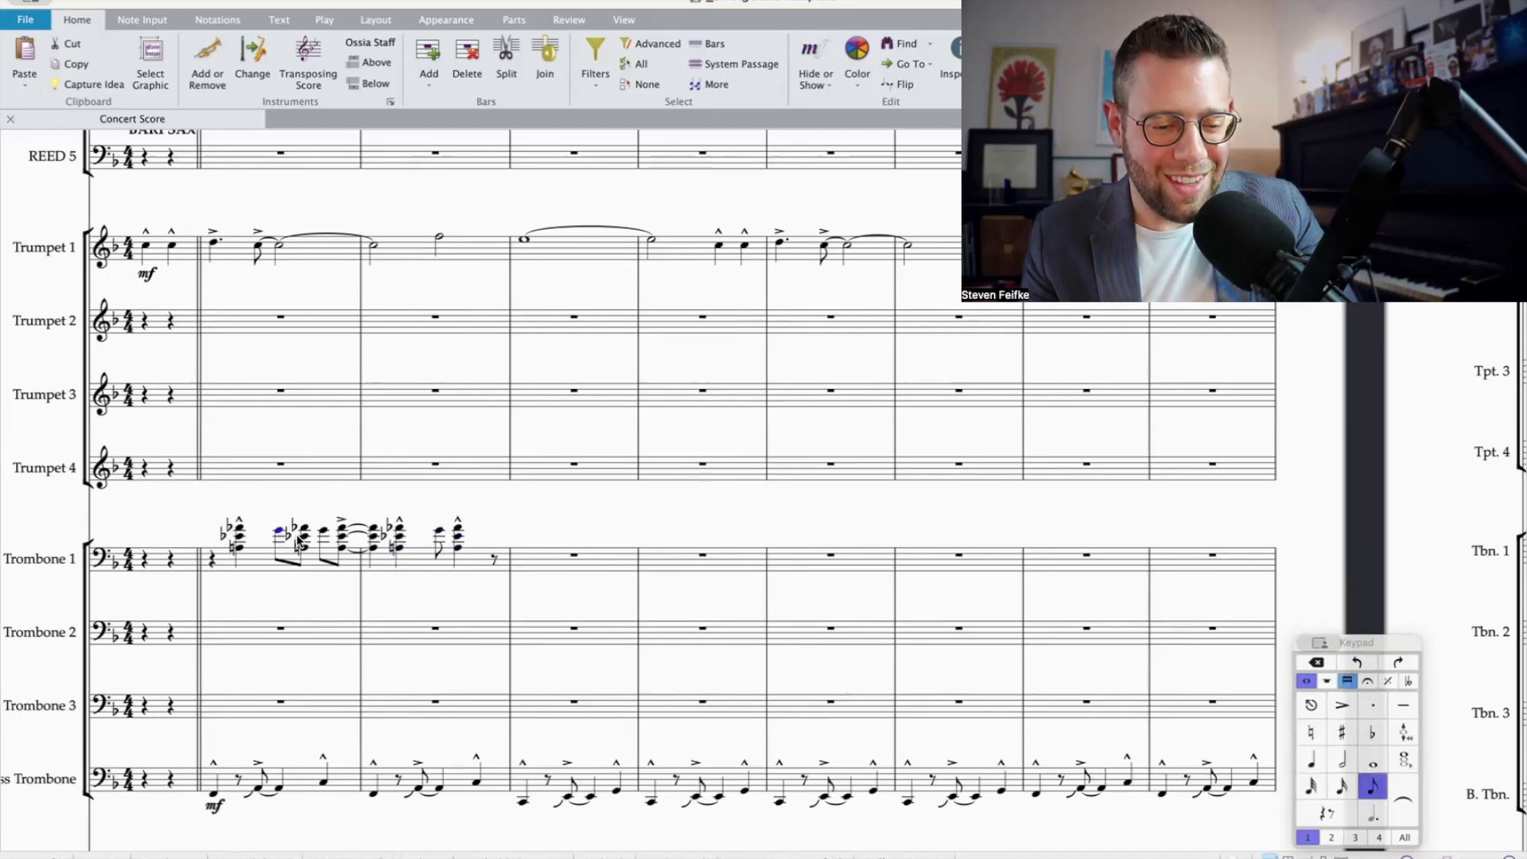
key(ctrl+equal)
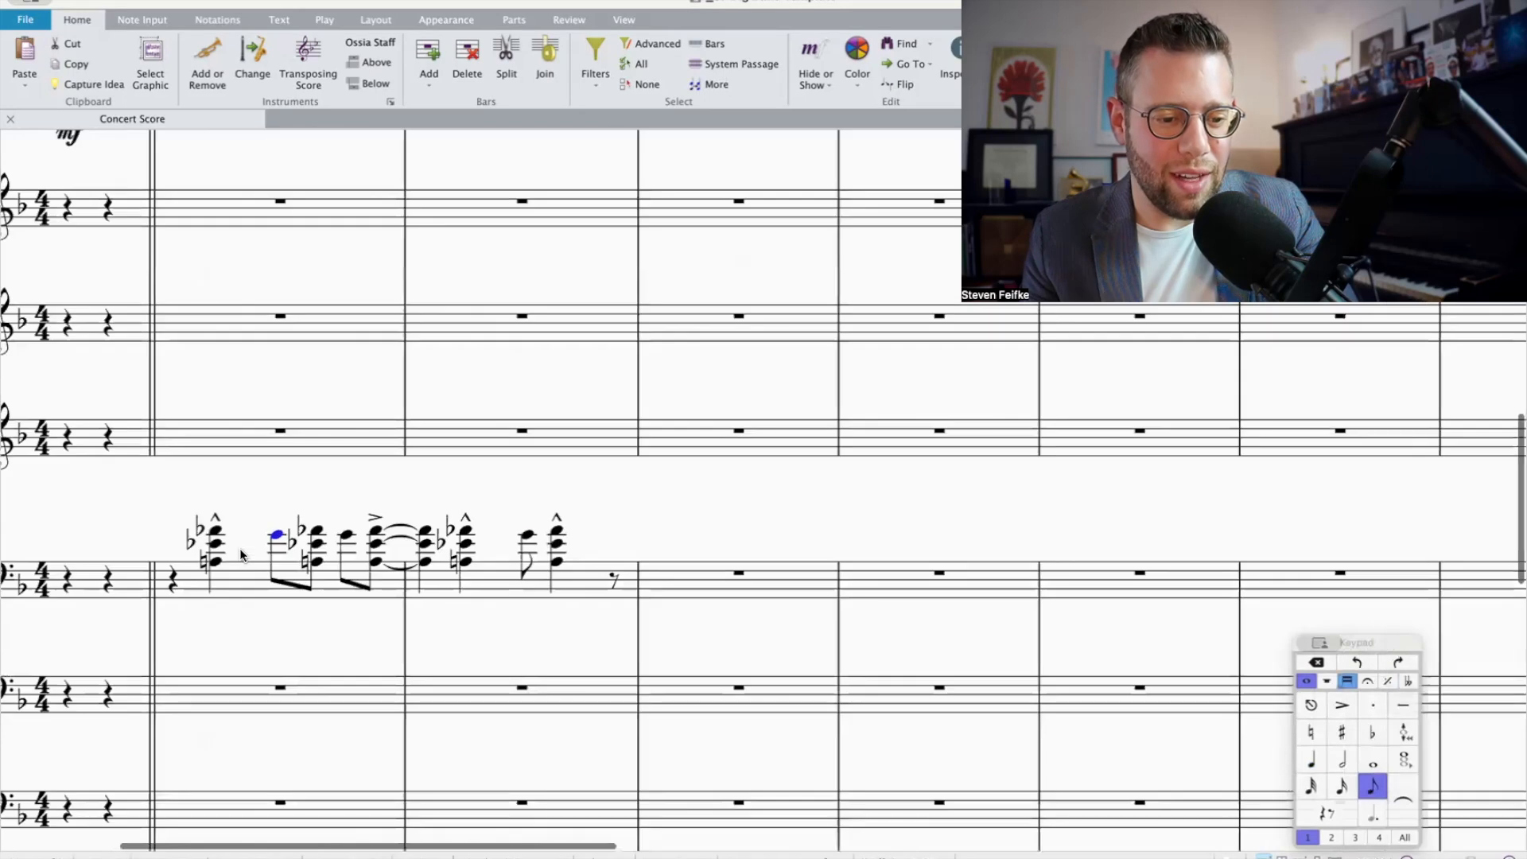
scroll(254, 568, down, 1)
scroll(254, 569, left, 2)
scroll(254, 569, down, 2)
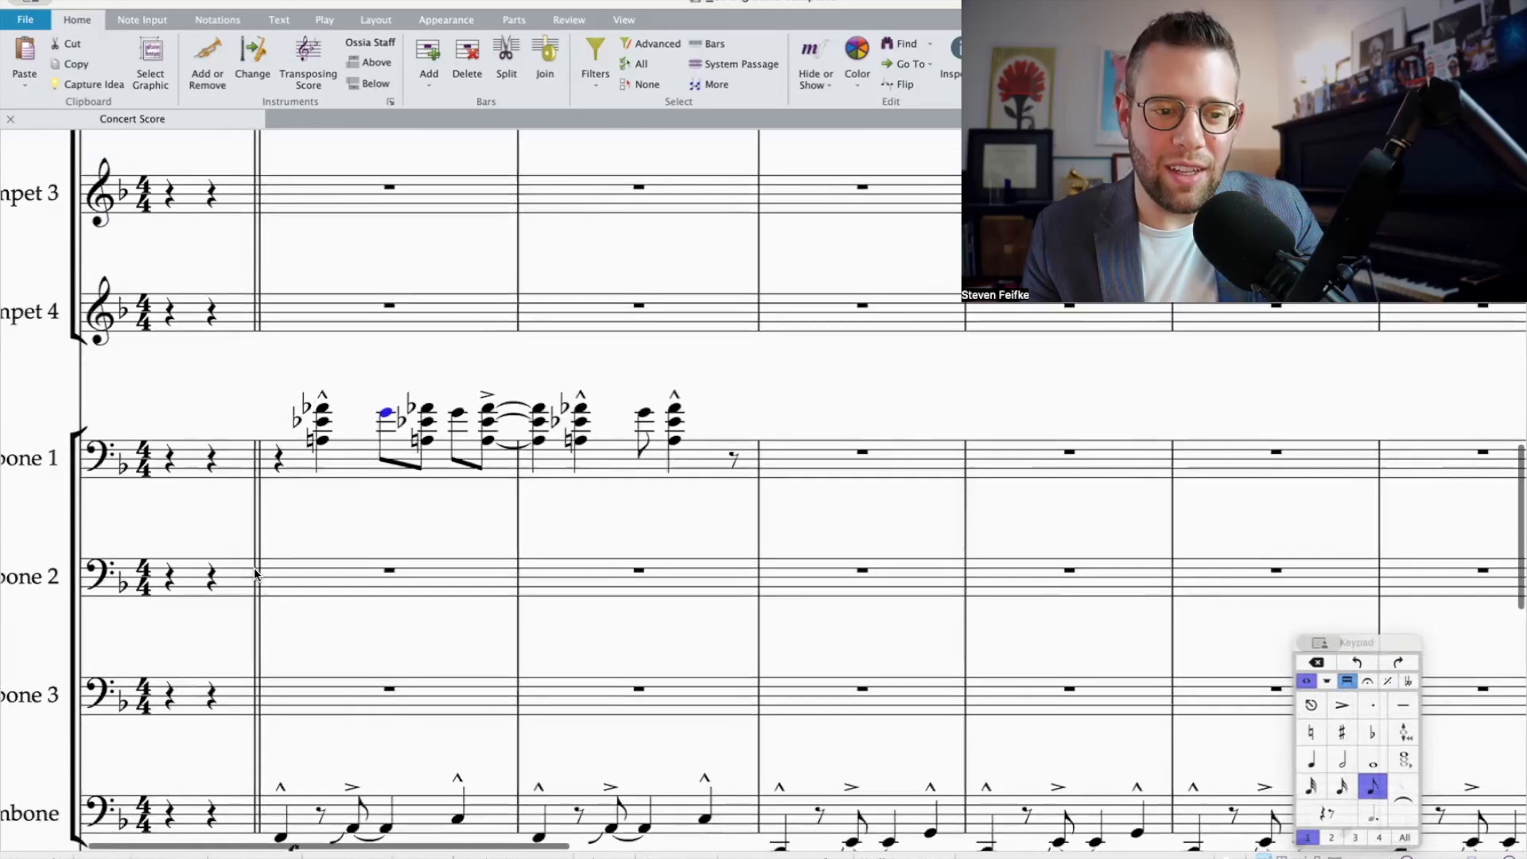
key(Left)
click(384, 413)
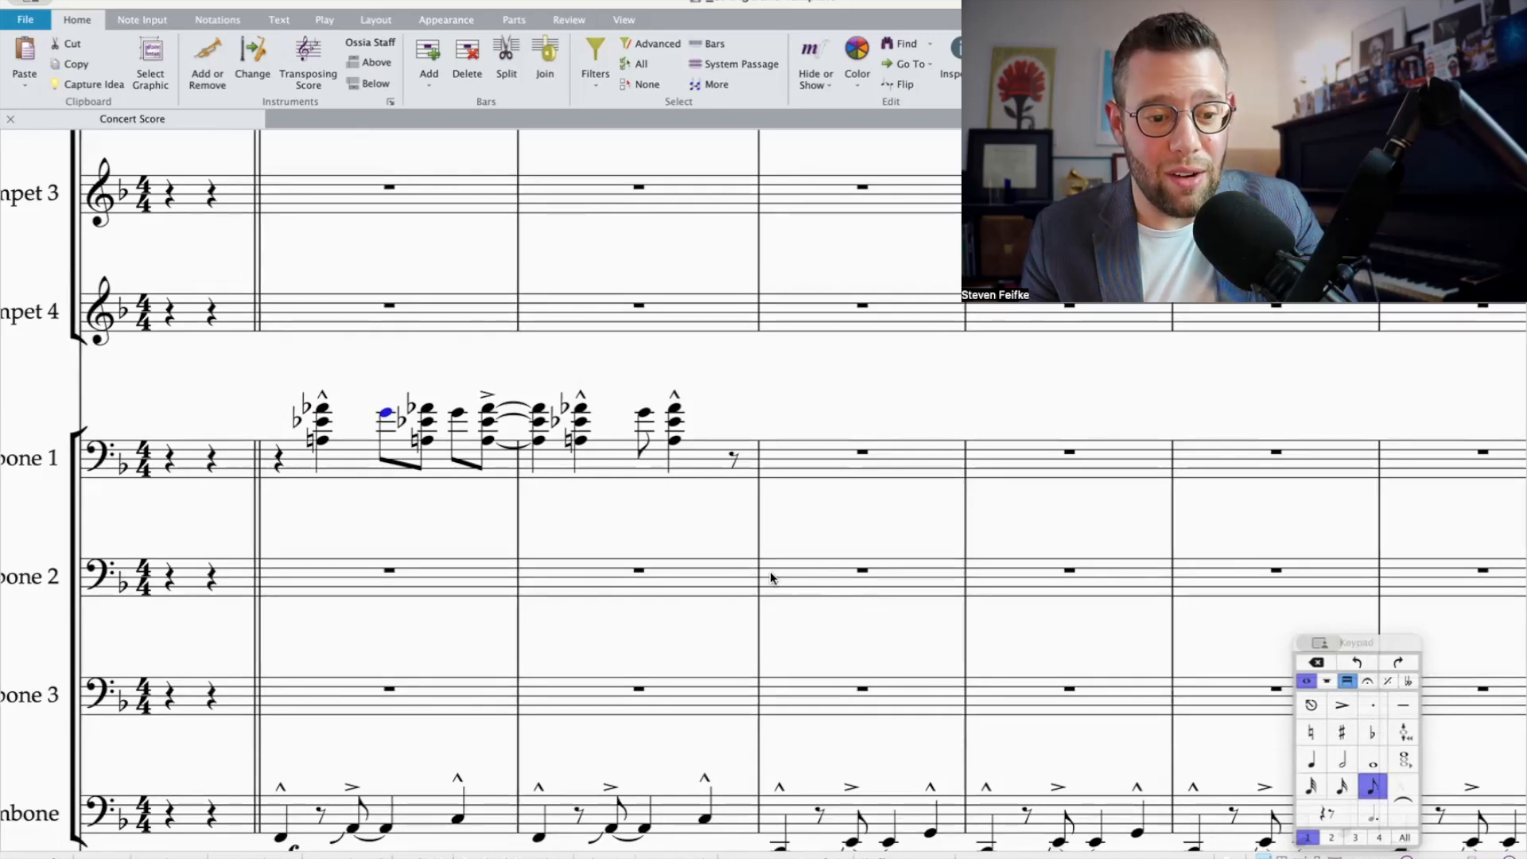
click(385, 426)
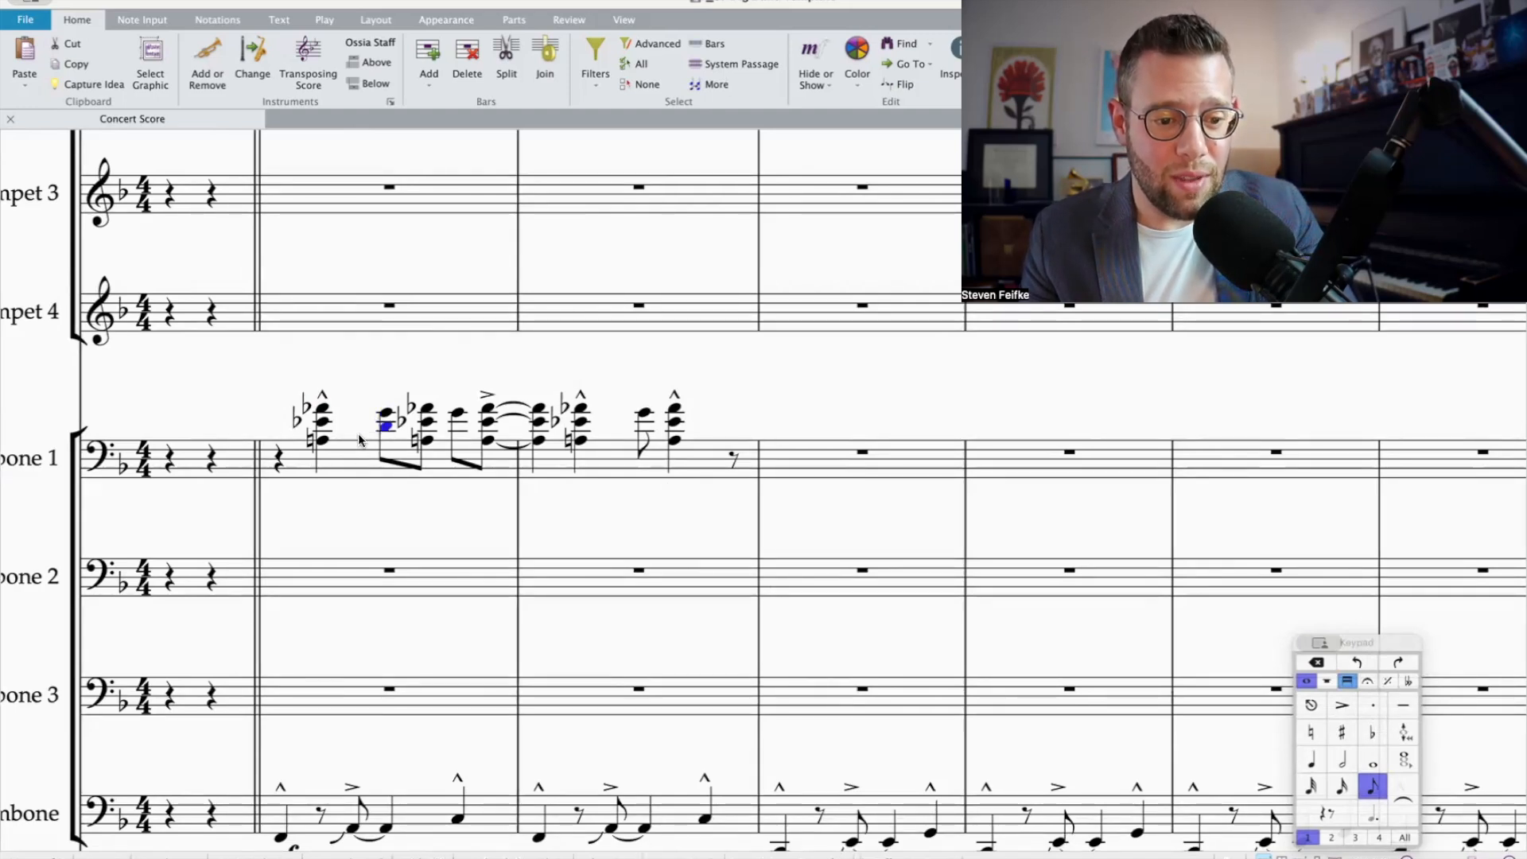
key(shift+4)
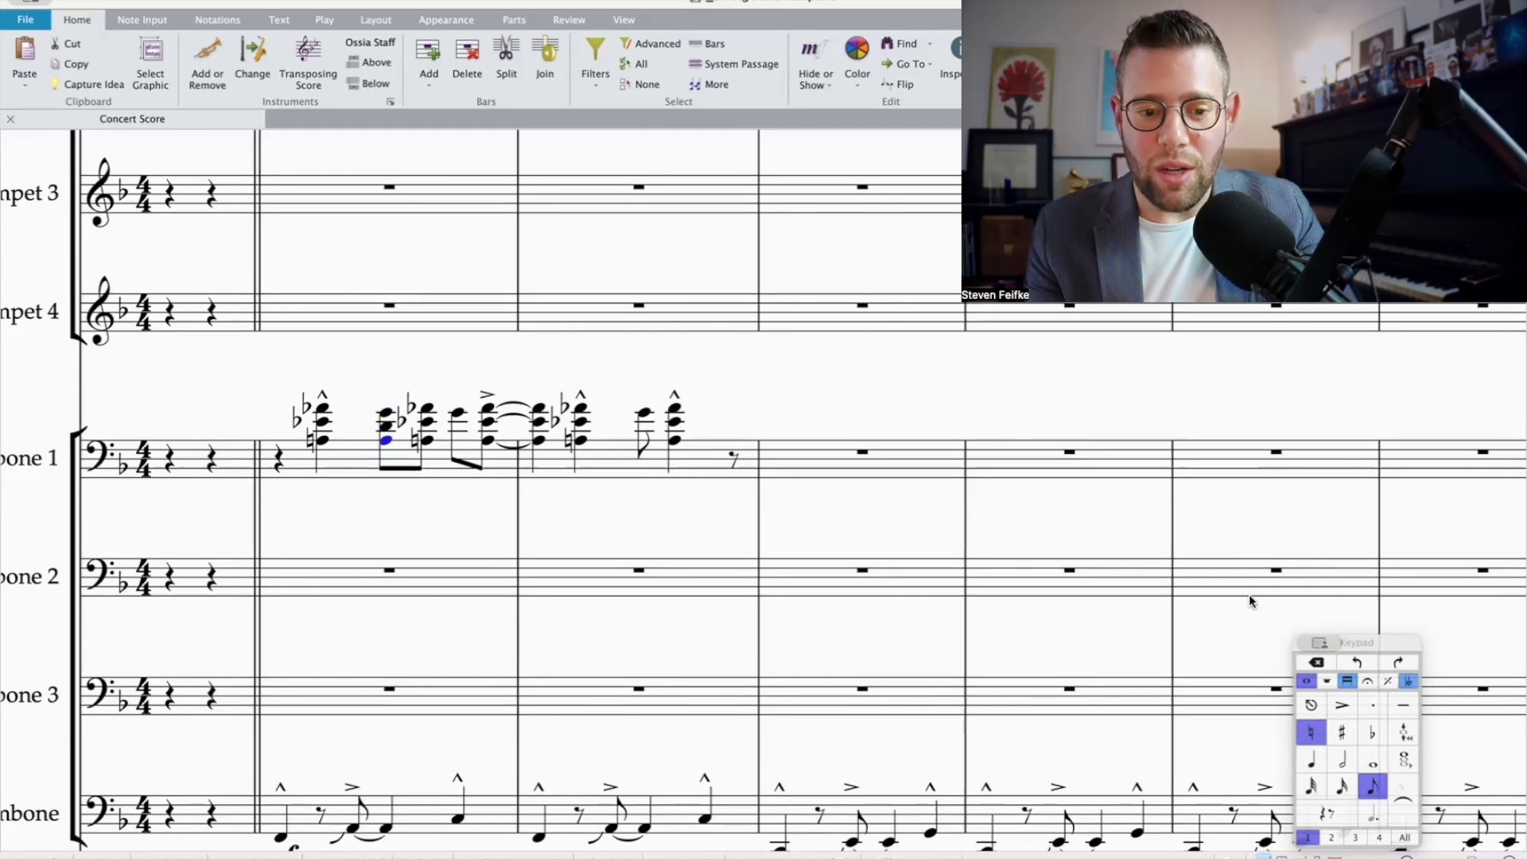
click(1373, 733)
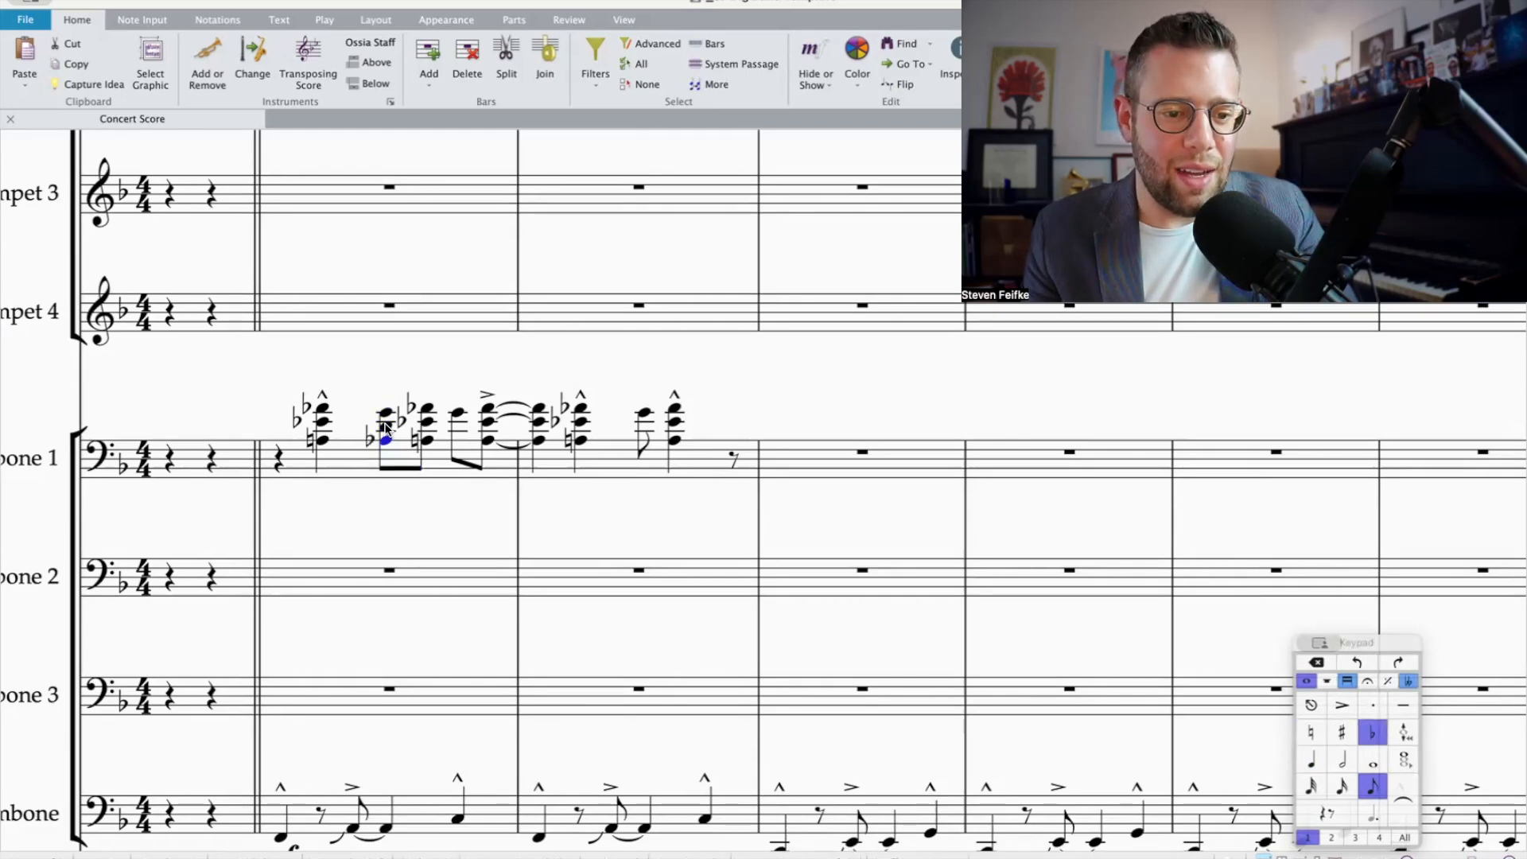
Step: Add D and A-flat below the remaining eighth-note Gs in Trombone 1's bars 1 and 2
shift+click(385, 427)
alt+click(458, 412)
alt+click(644, 412)
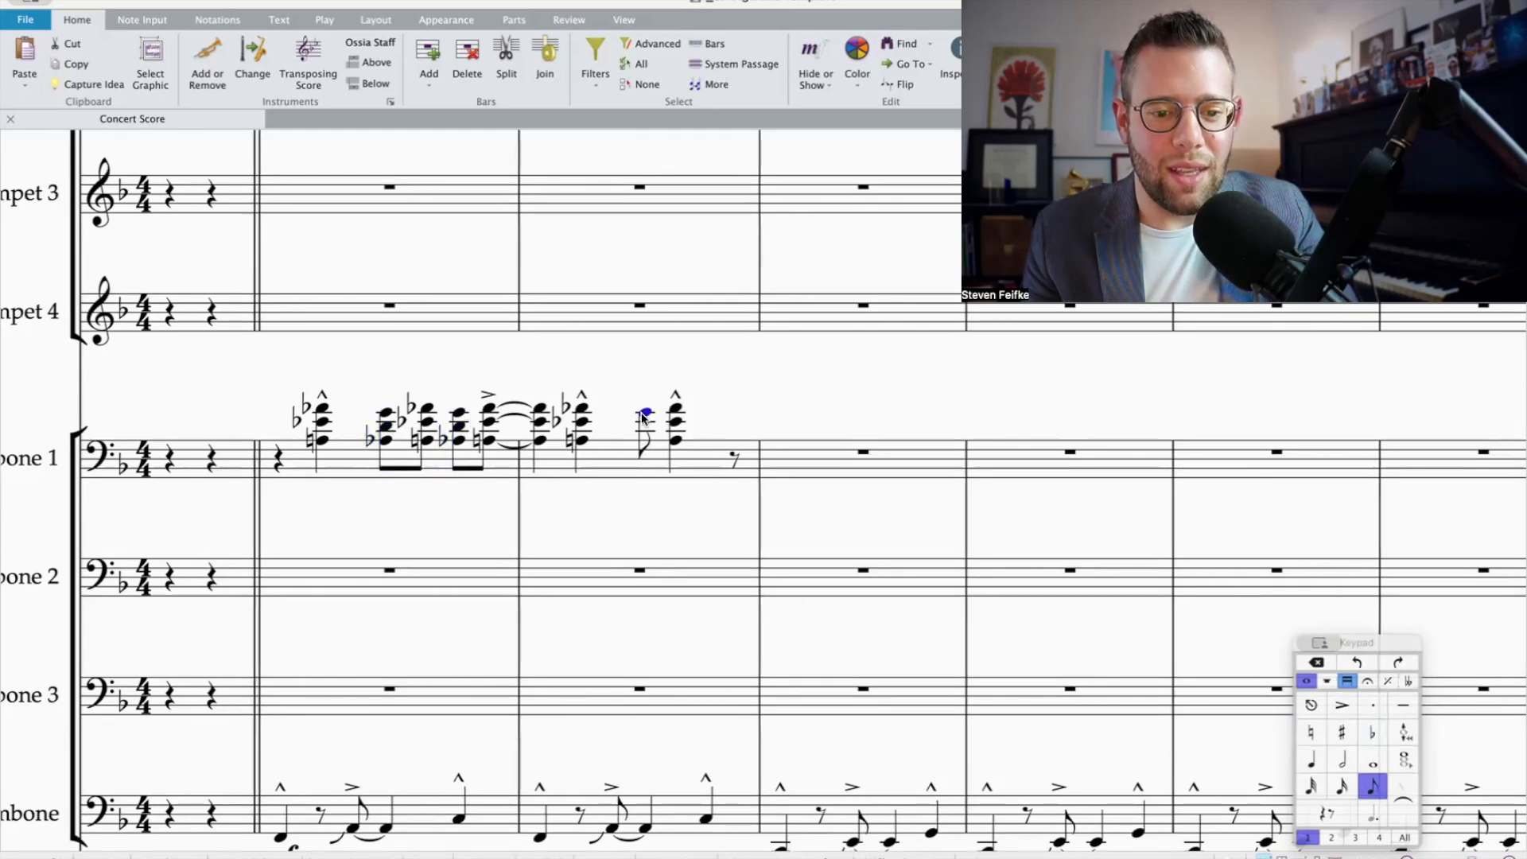
key(Escape)
Step: Add an mf dynamic under the first chord of Trombone 1's bar 1
click(299, 466)
key(super+e)
text(mf)
key(Escape)
key(super+minus)
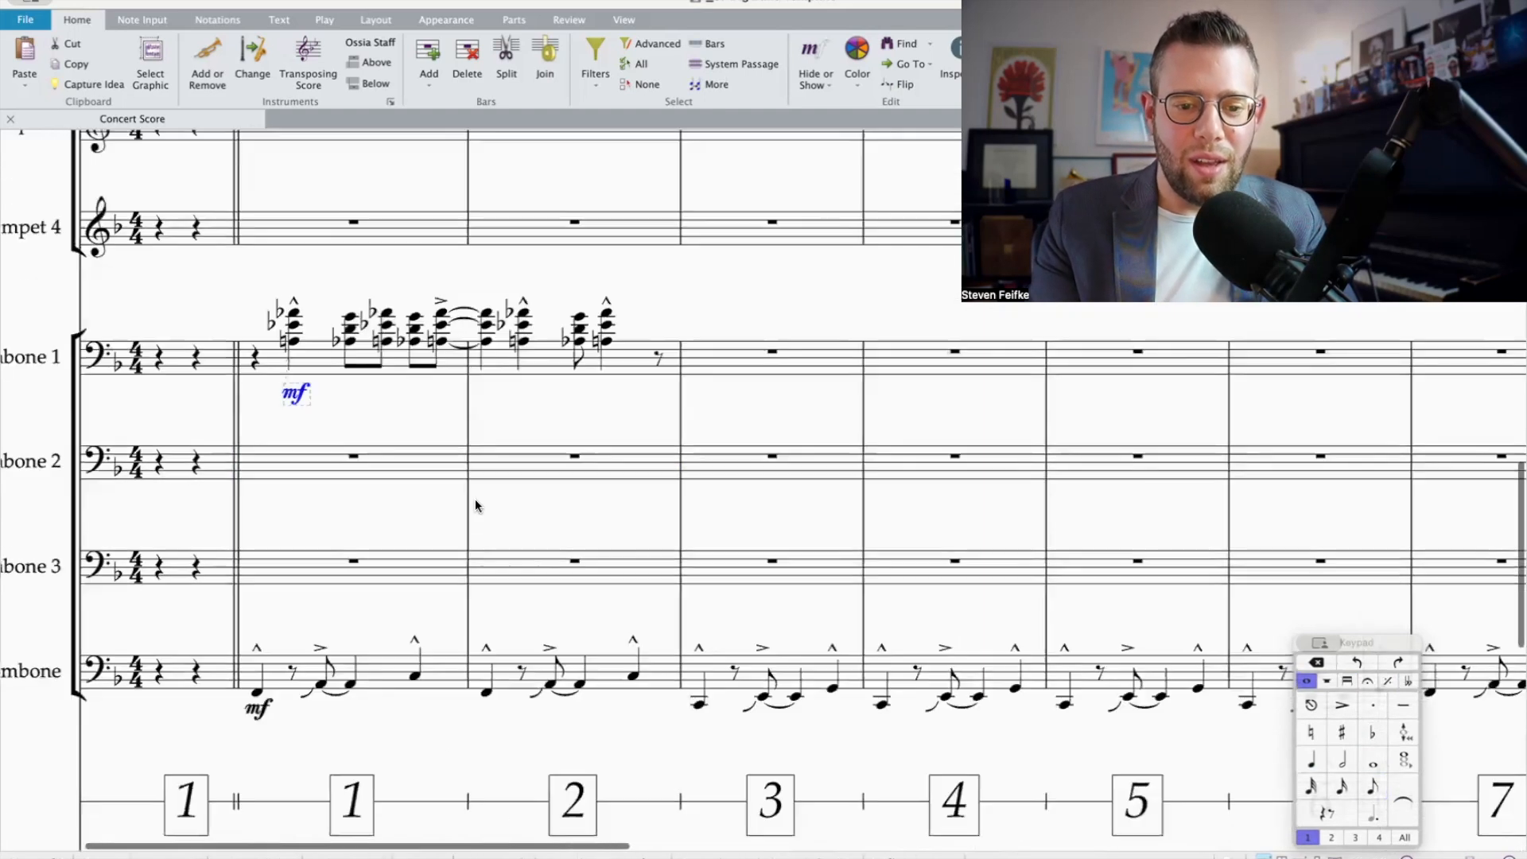
Step: Cut Trombone 1's chords in bars 1–2 and explode them onto the Trombone 1, 2 and 3 staves
click(560, 379)
shift+click(326, 370)
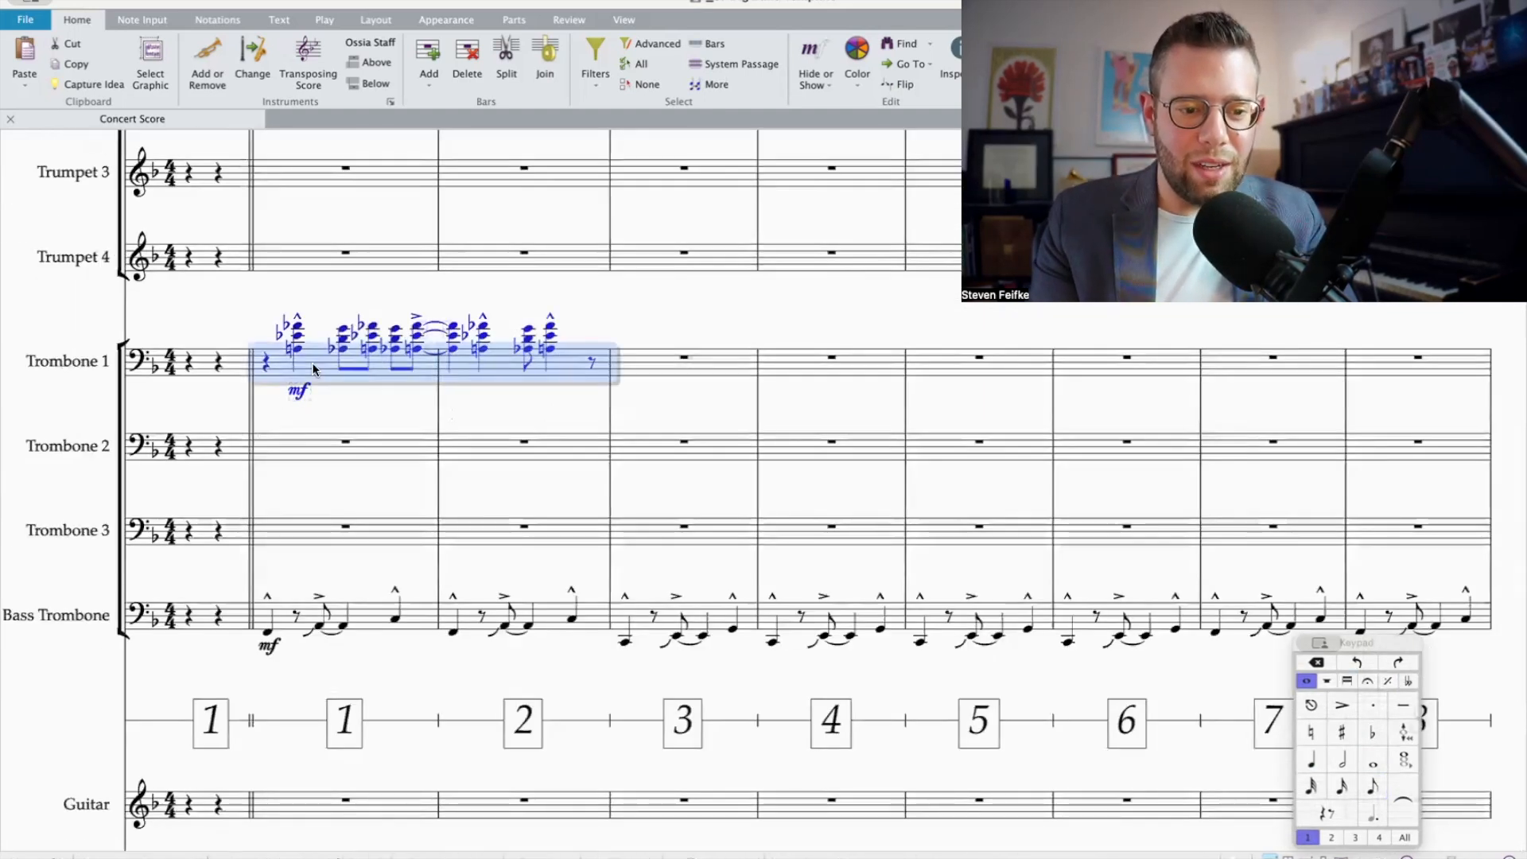
key(Delete)
shift+click(308, 526)
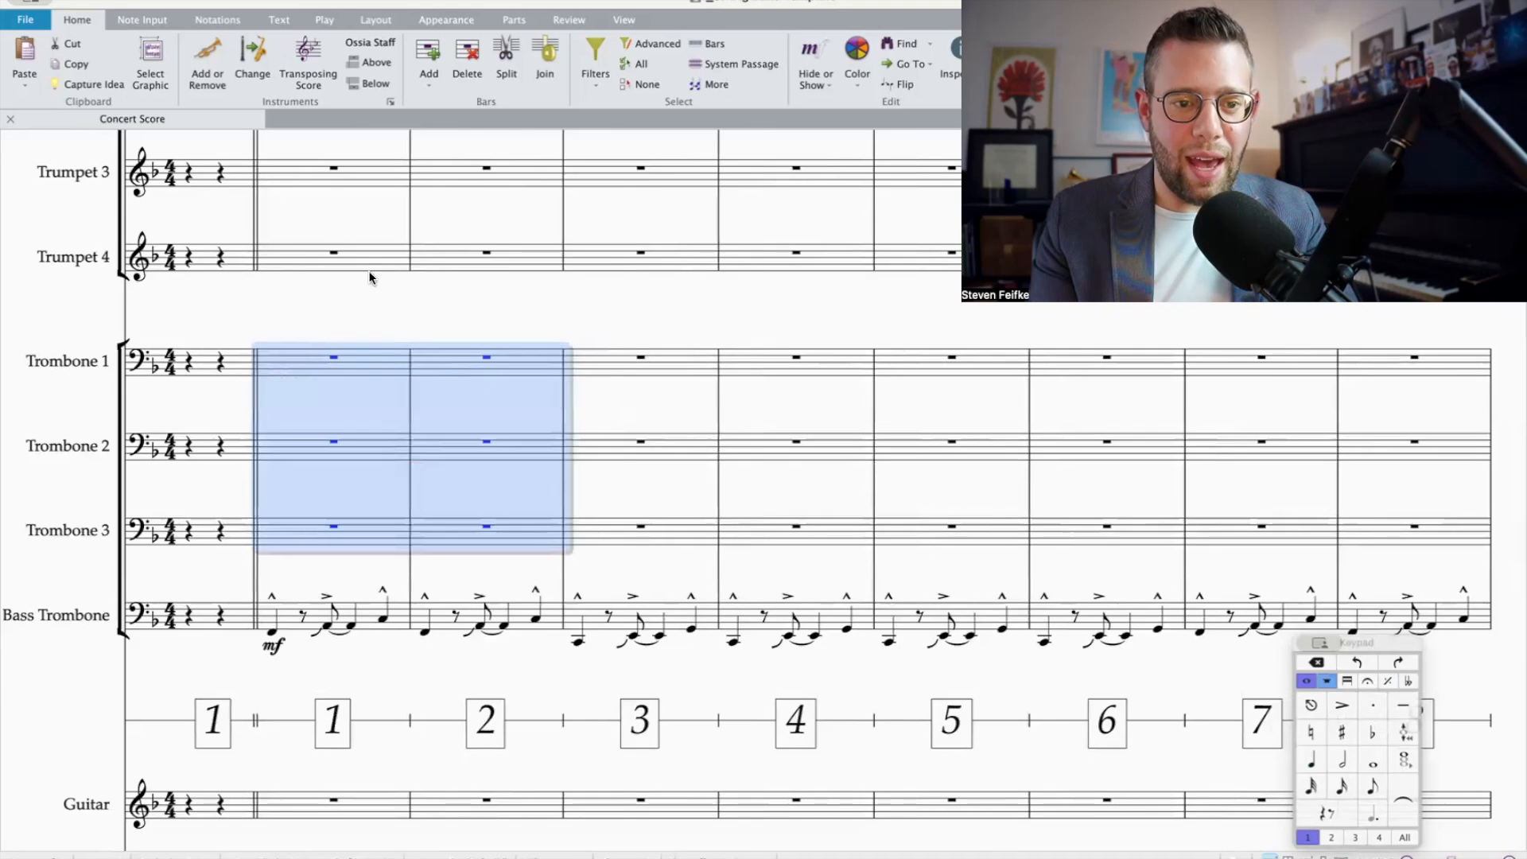
key(super+z)
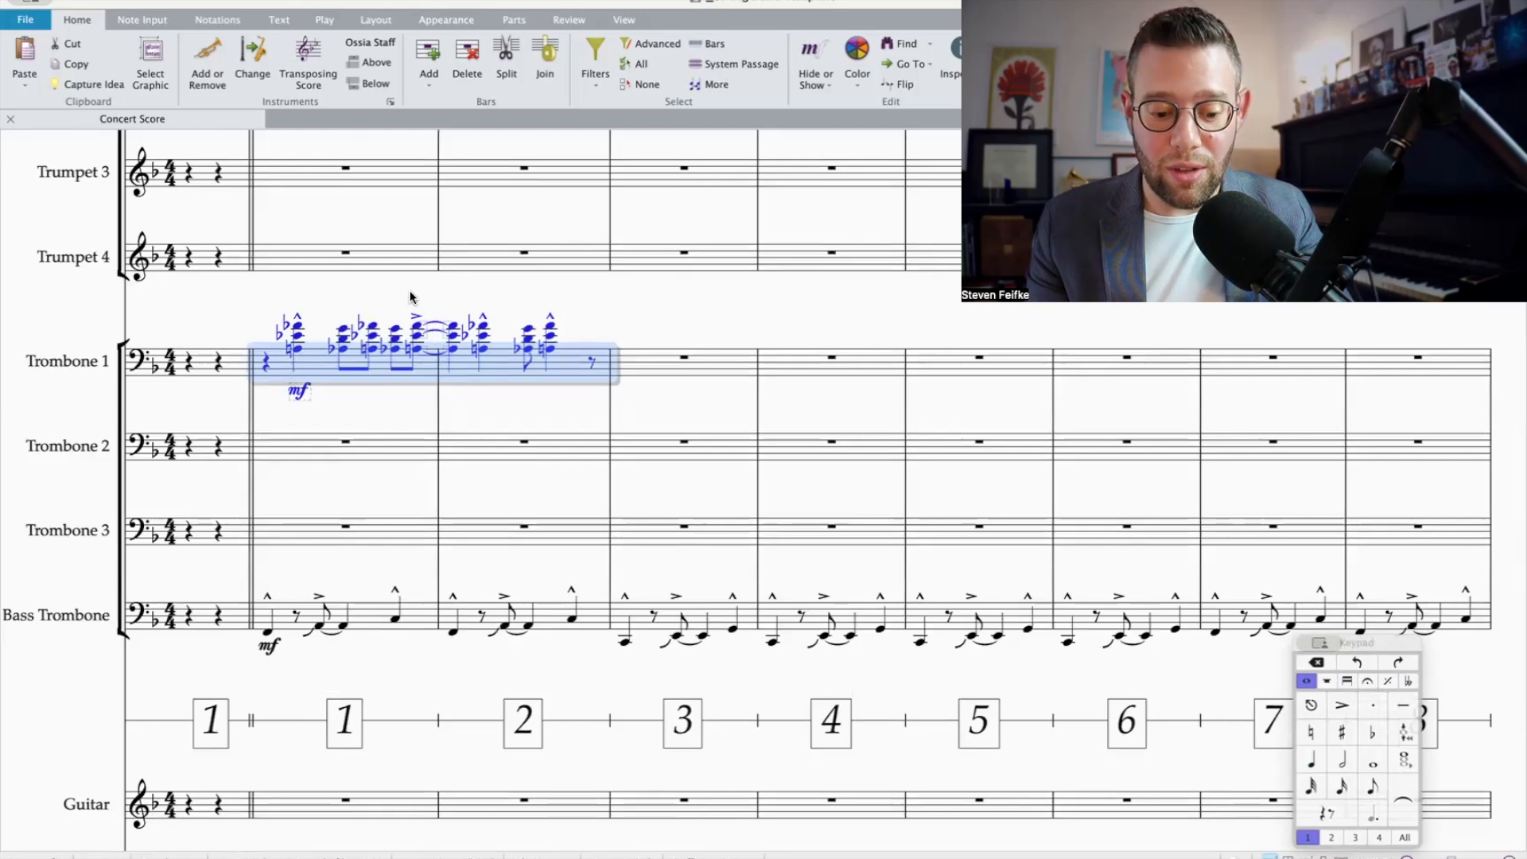
key(Delete)
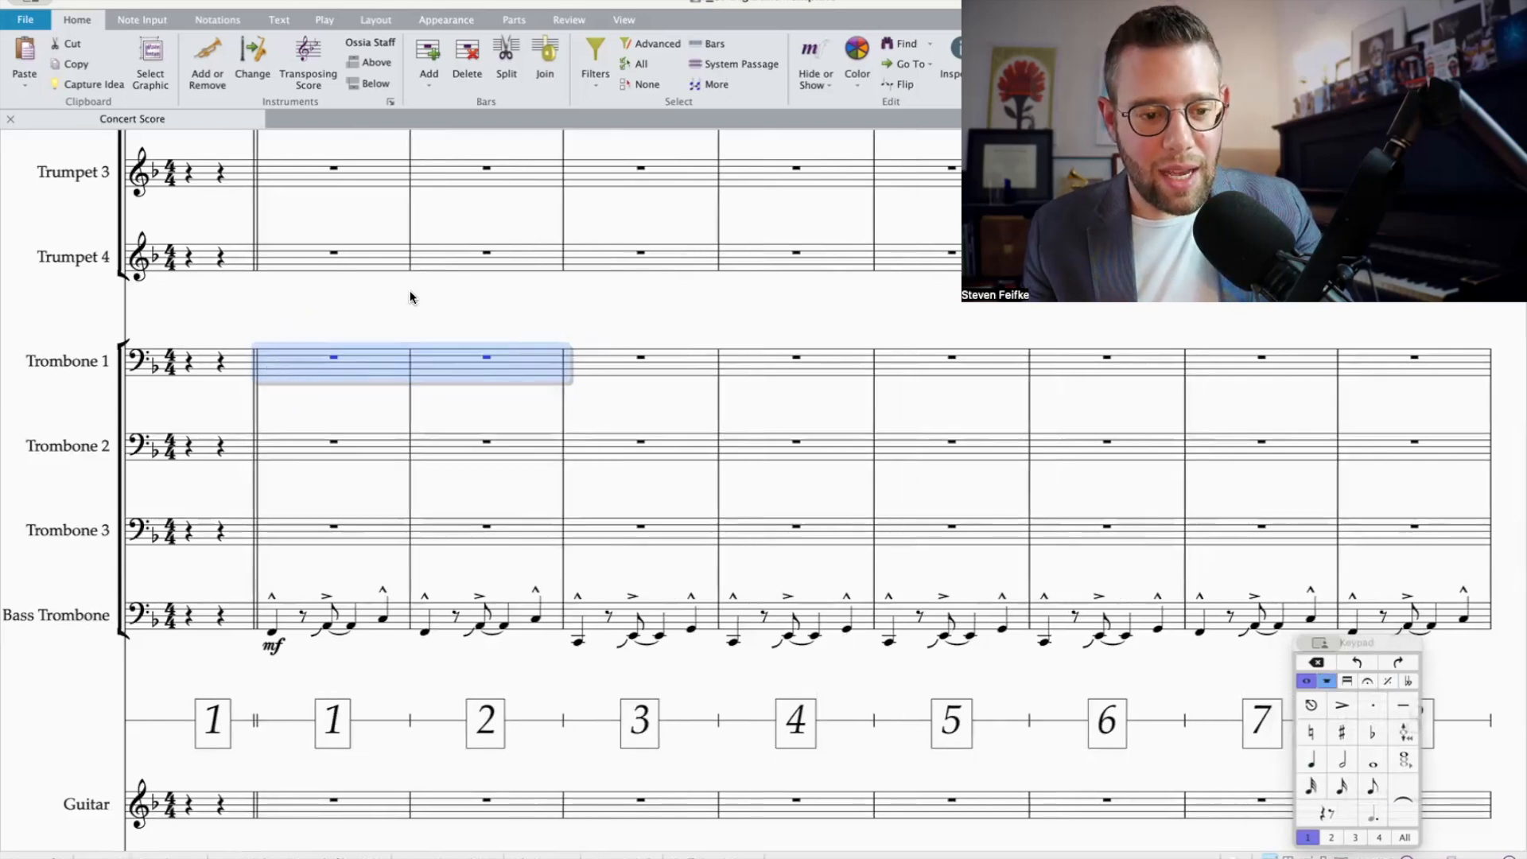
shift+click(477, 538)
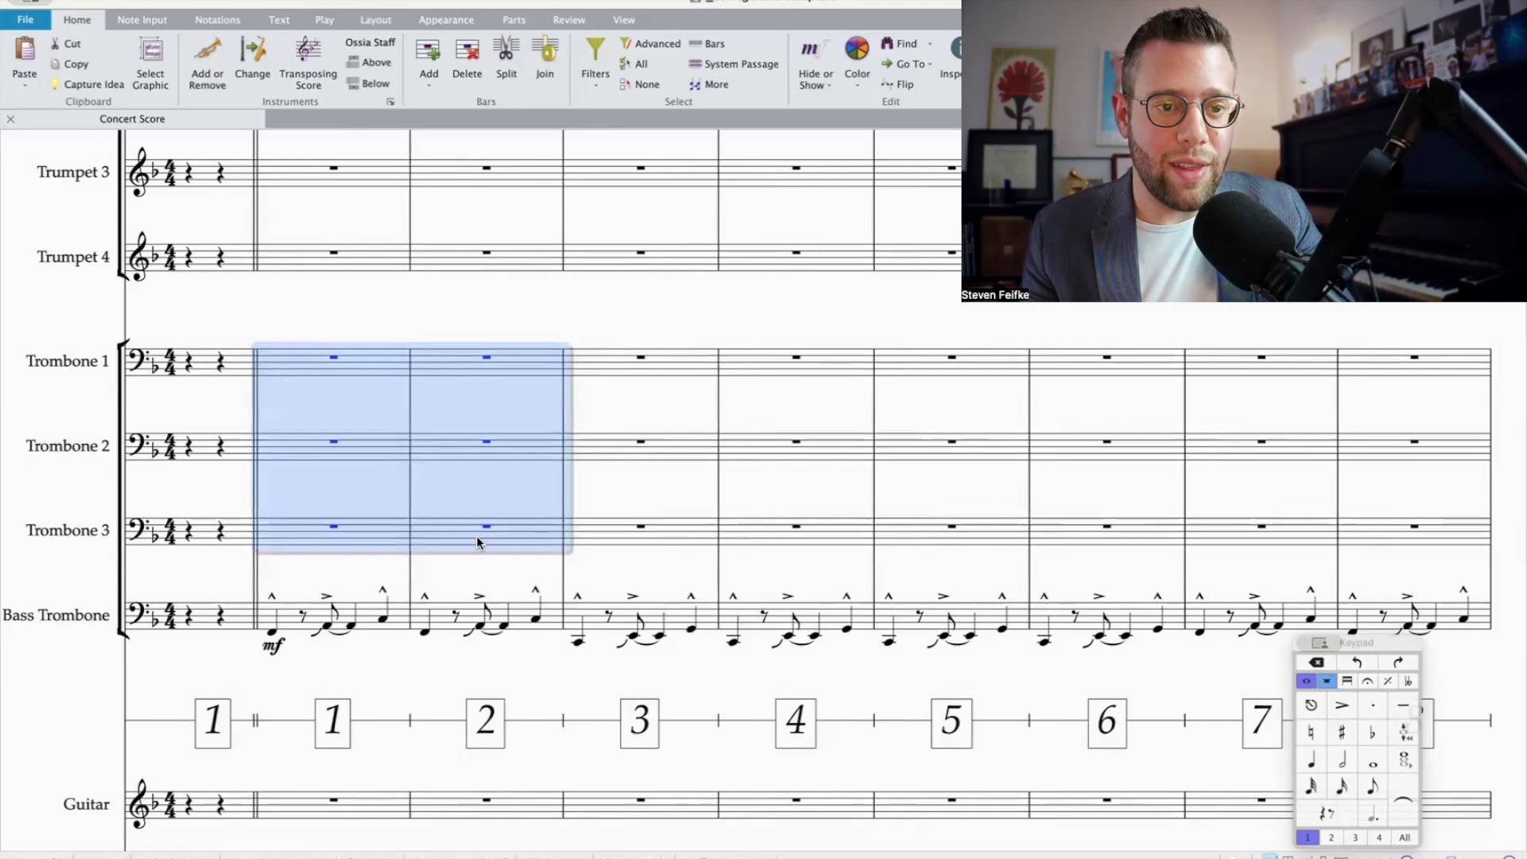
click(145, 21)
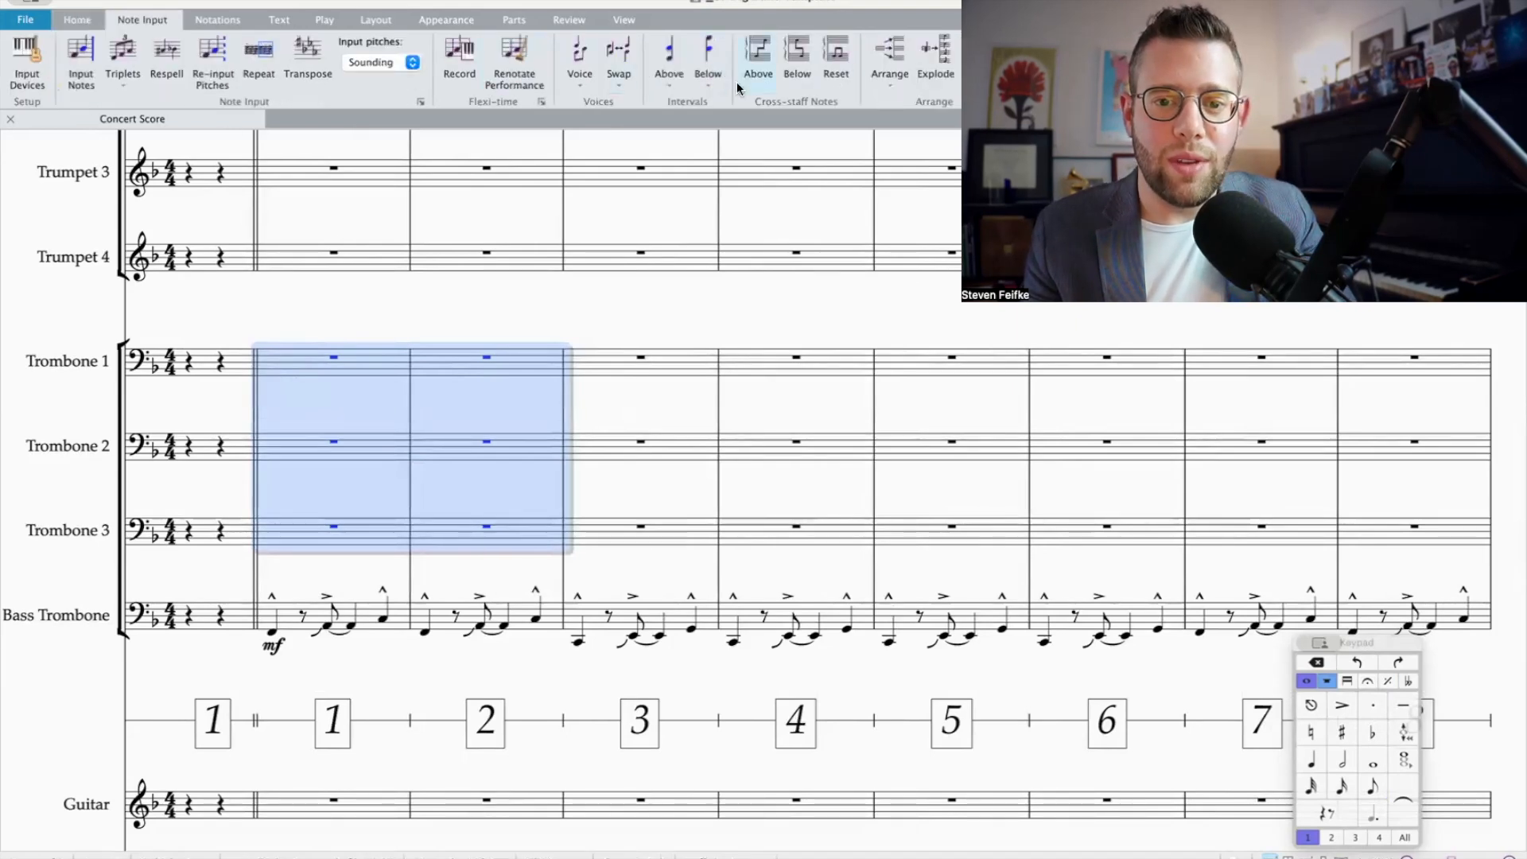
click(936, 56)
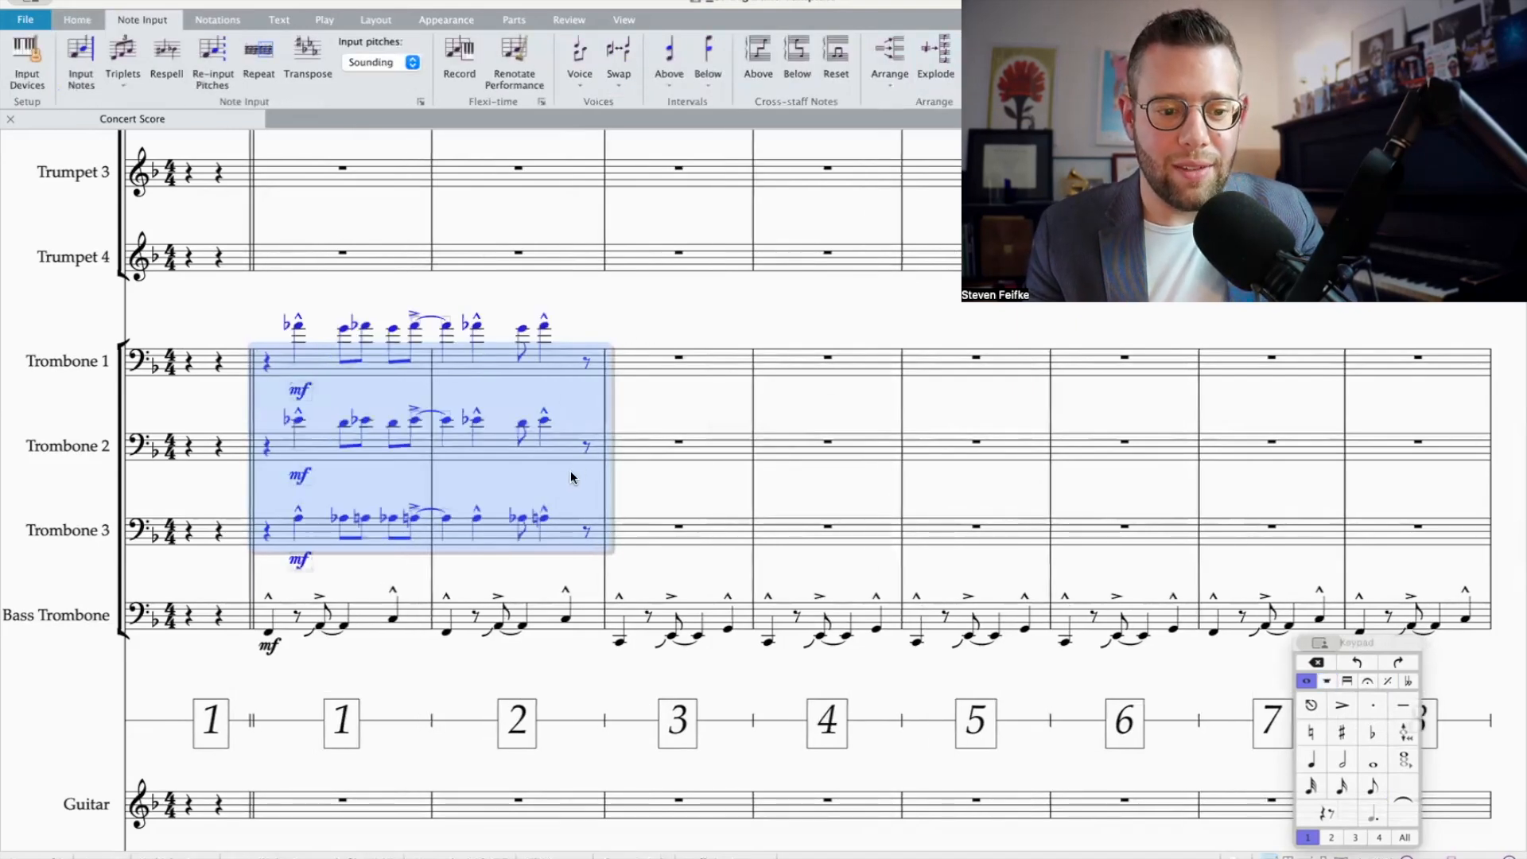
Step: Play back bars 1–2 of the three trombones together with the bass trombone
shift+click(489, 620)
key(space)
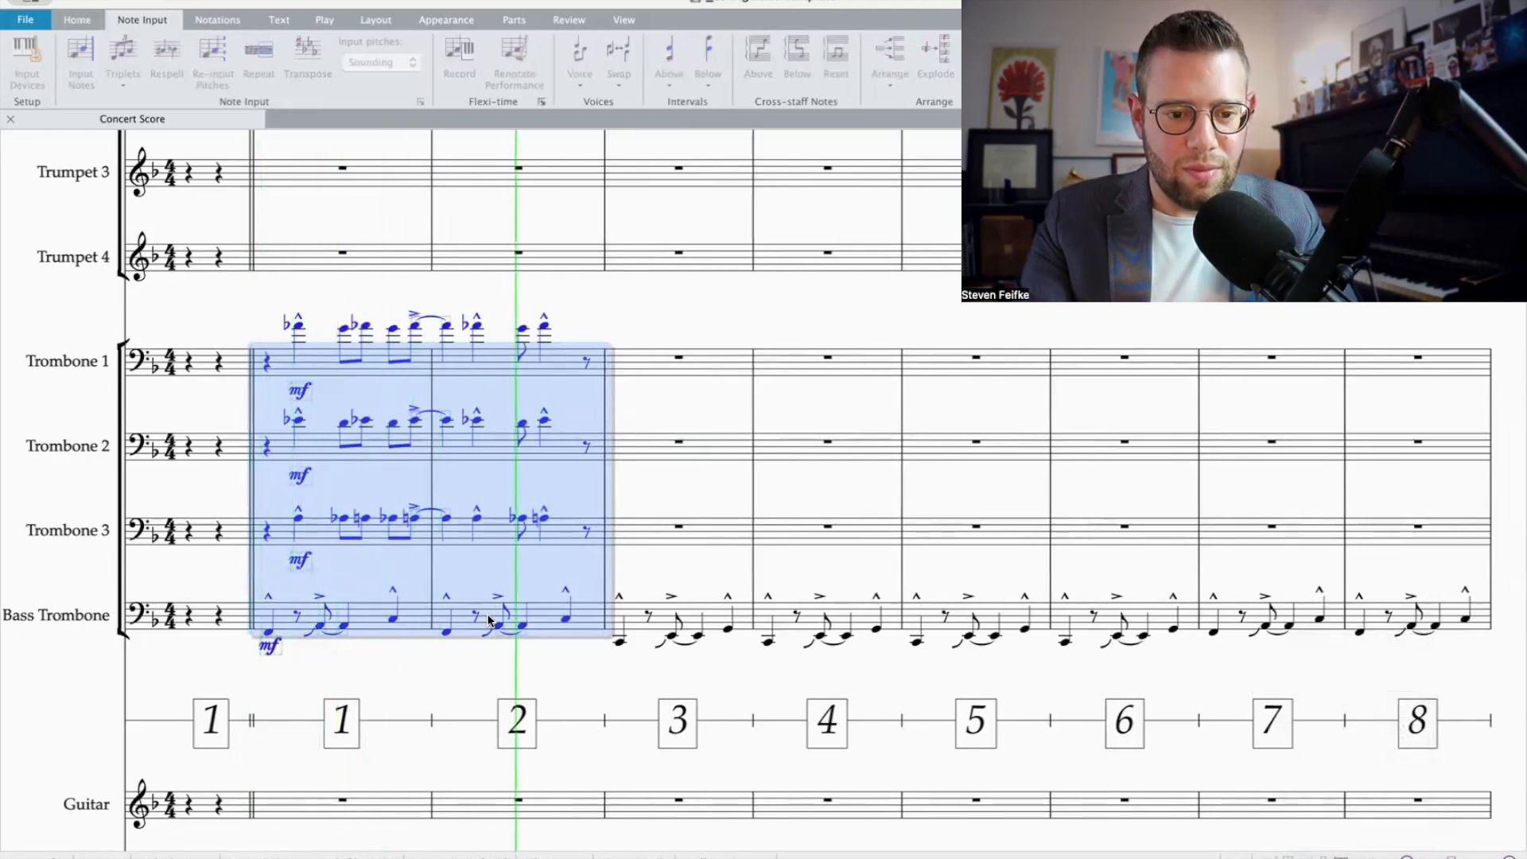
key(space)
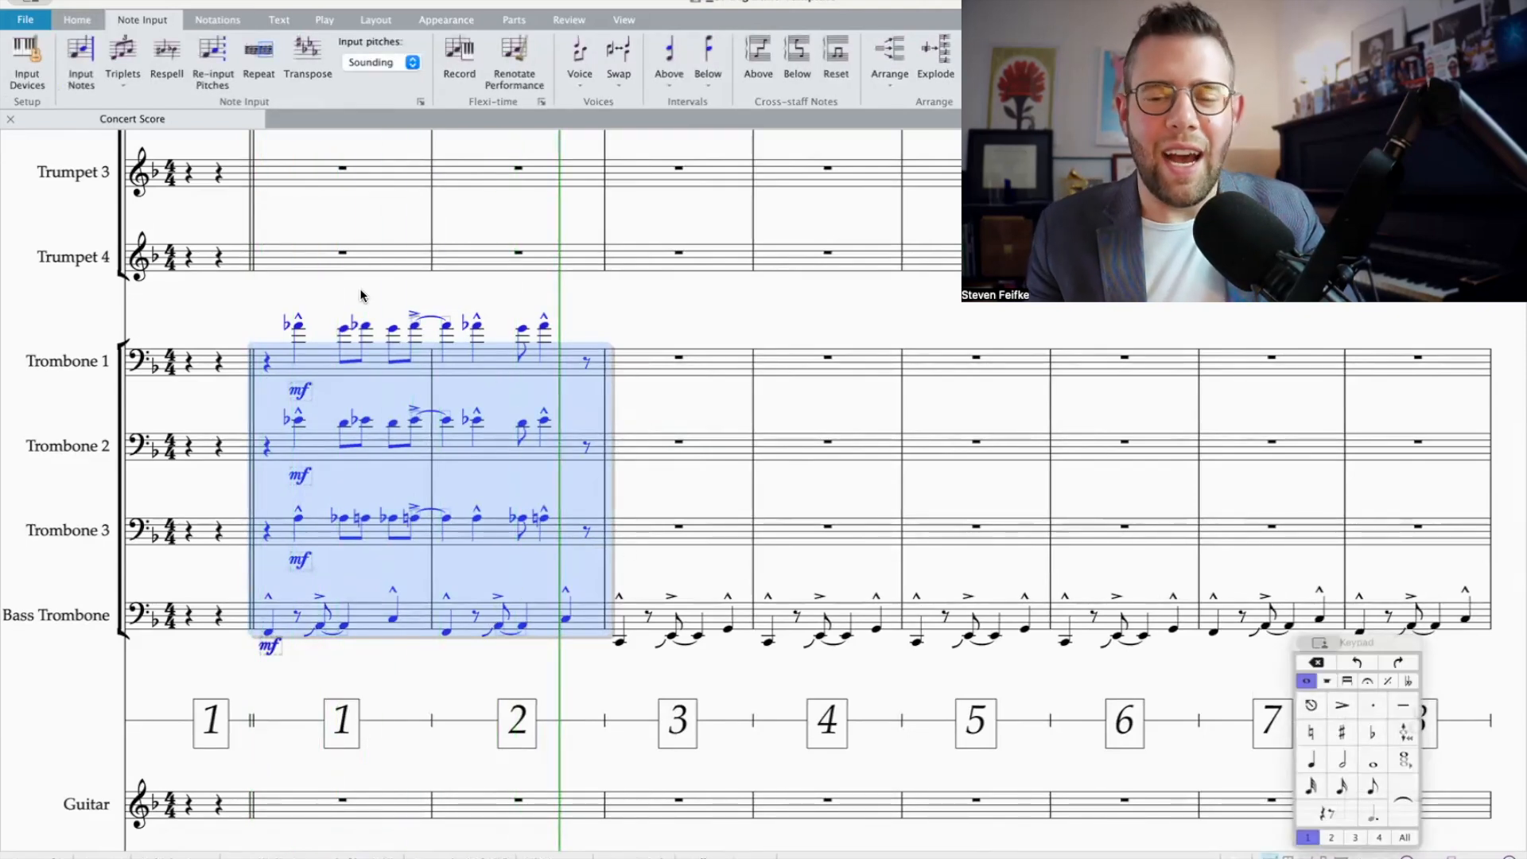
Step: Check the first melody note in bar 1 of Trumpet 1 against the trombone parts
key(Escape)
scroll(328, 372, up, 3)
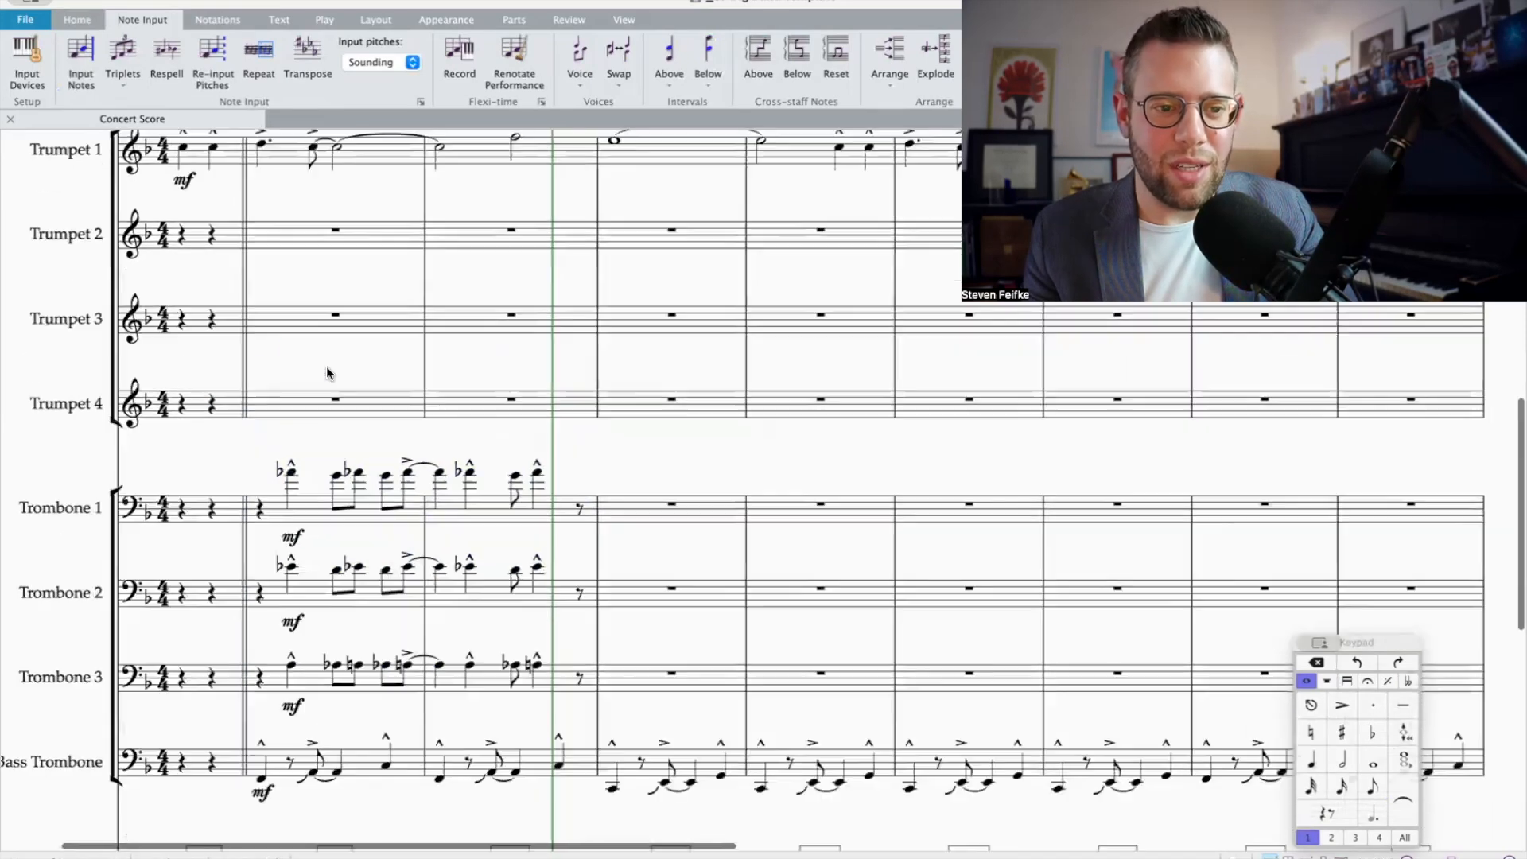
scroll(258, 333, up, 3)
click(254, 327)
scroll(261, 368, down, 3)
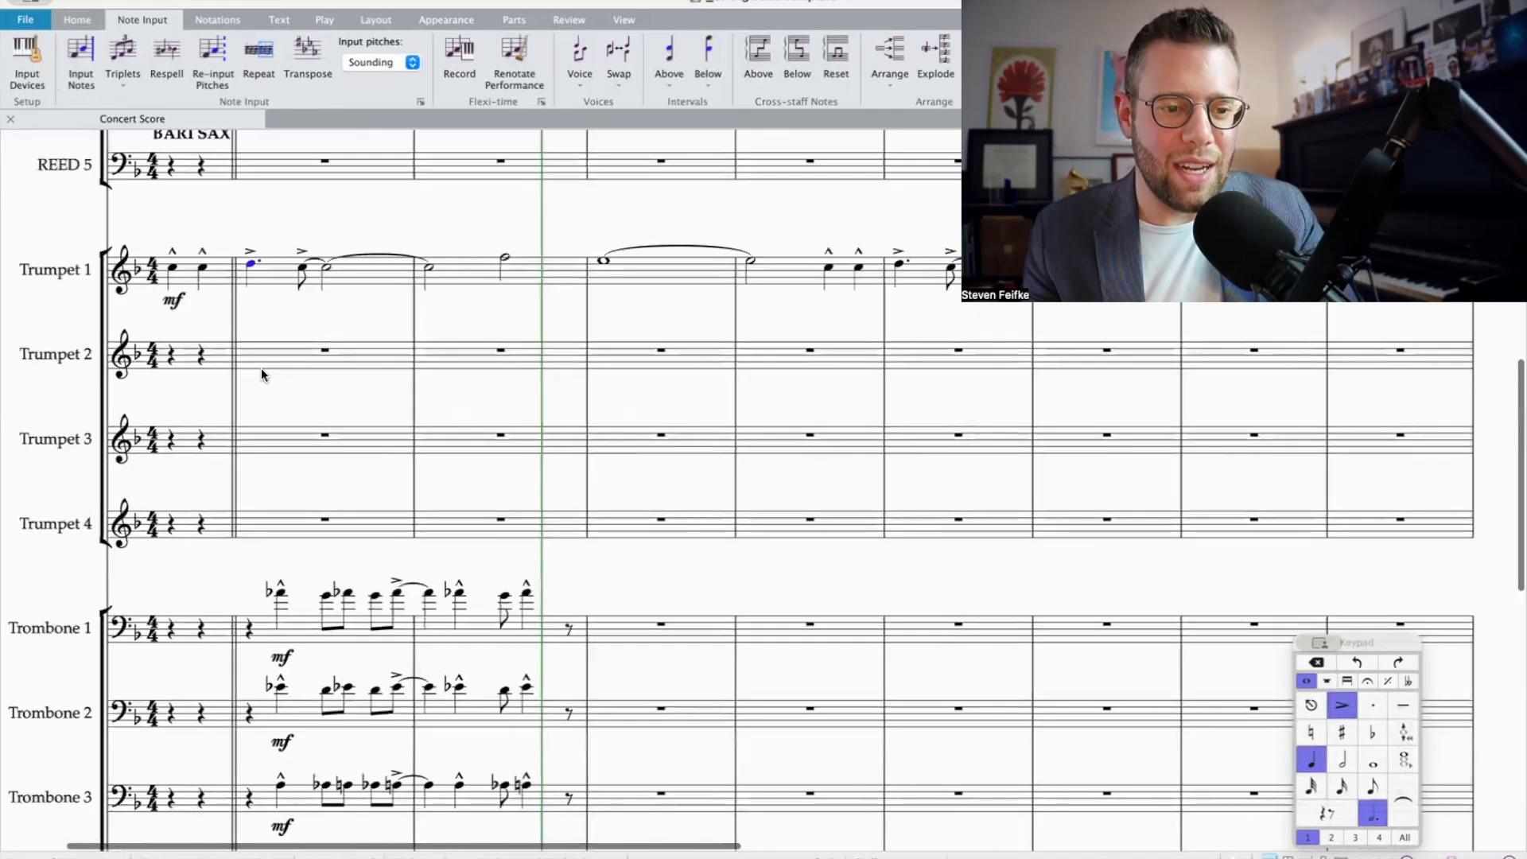
Step: Try transposing bars 1–2 of Trombones 1–3 down by an augmented 4th
drag(299, 657, 566, 480)
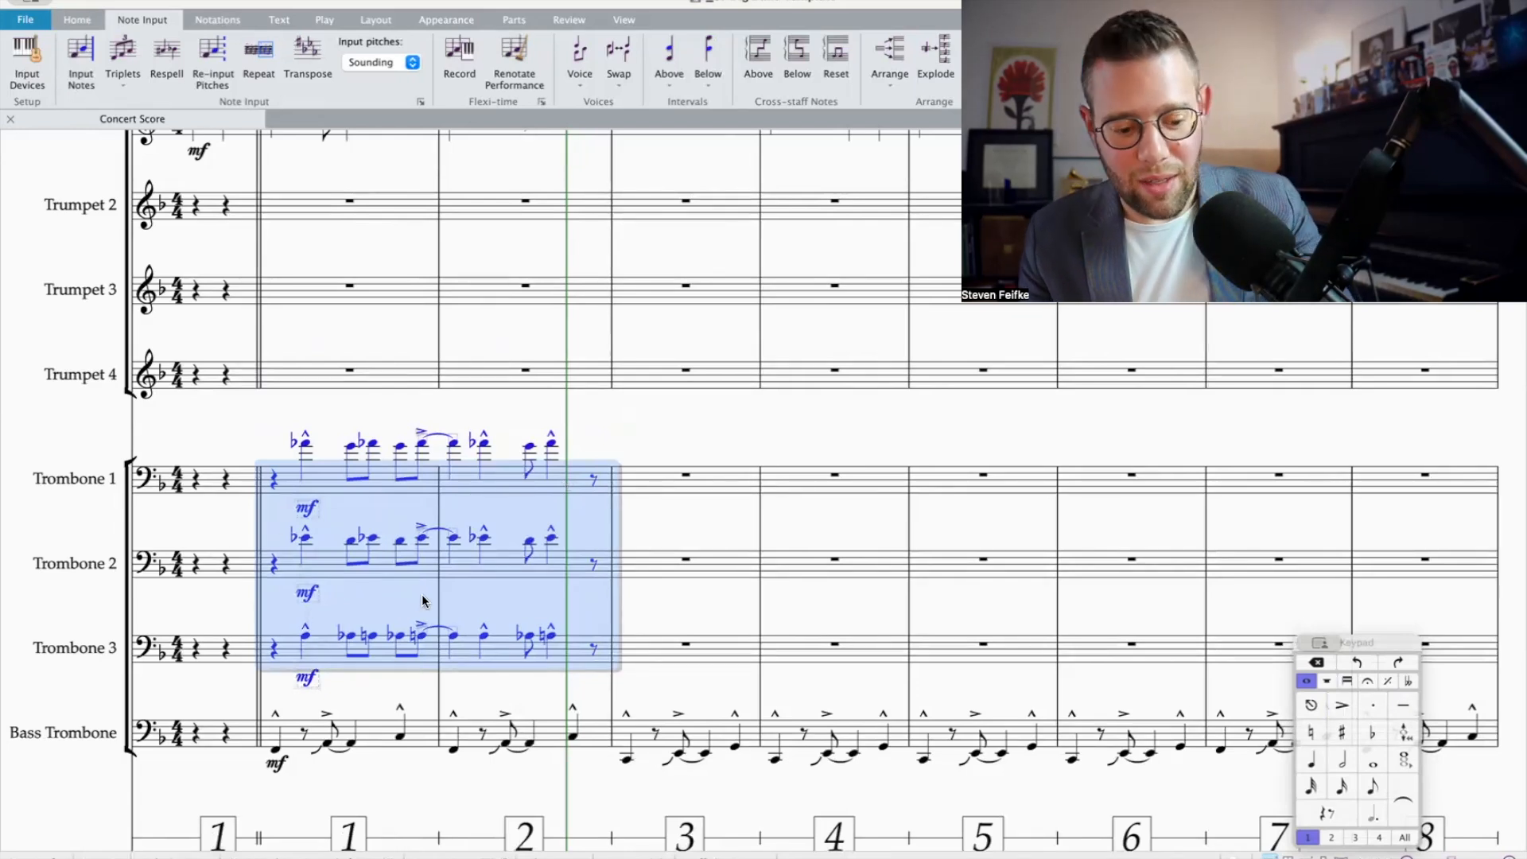
key(shift+t)
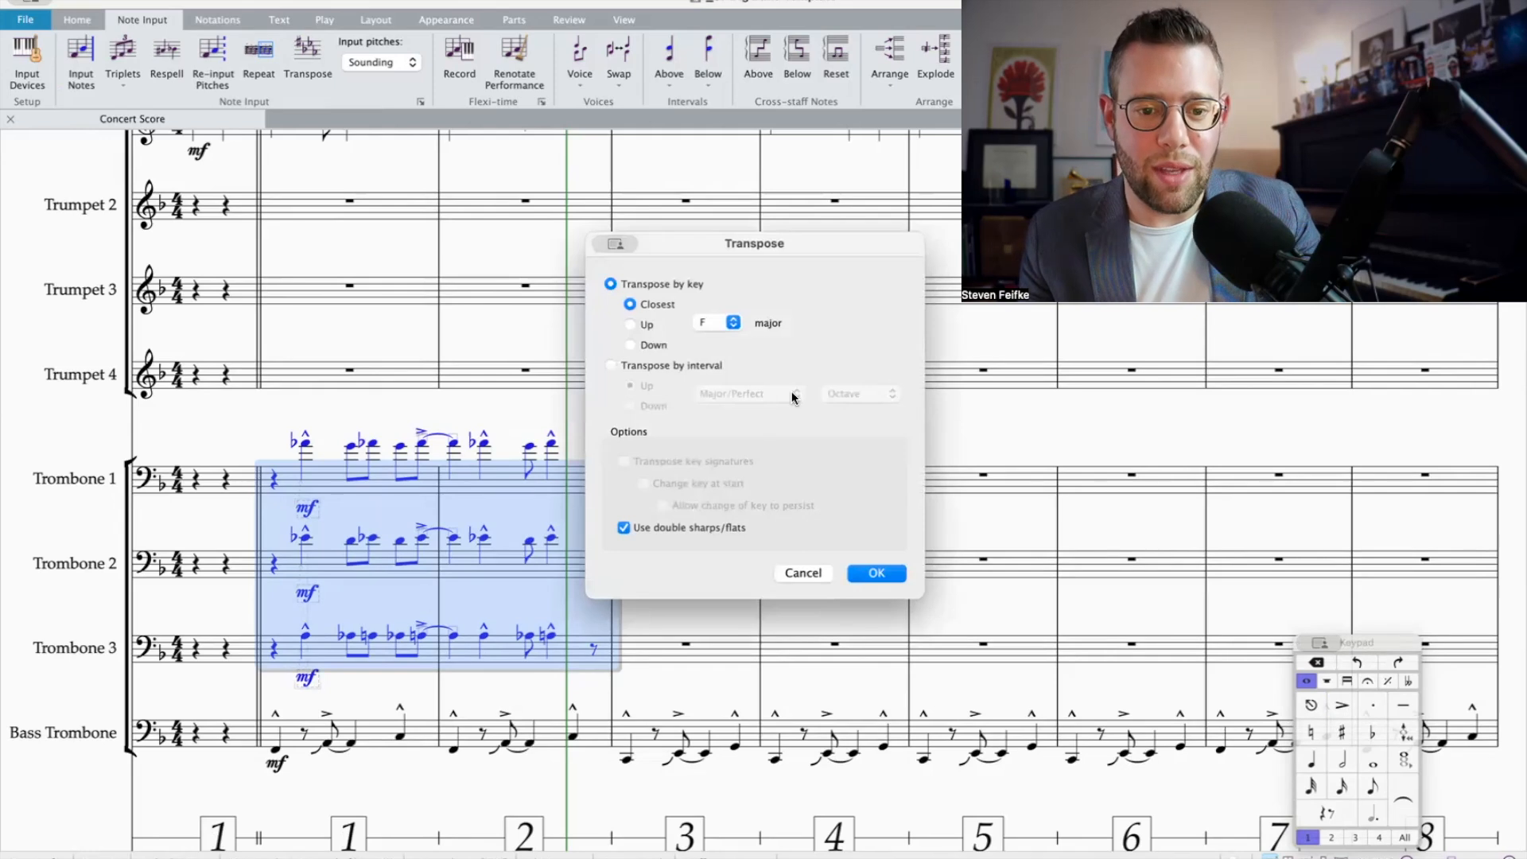
click(651, 407)
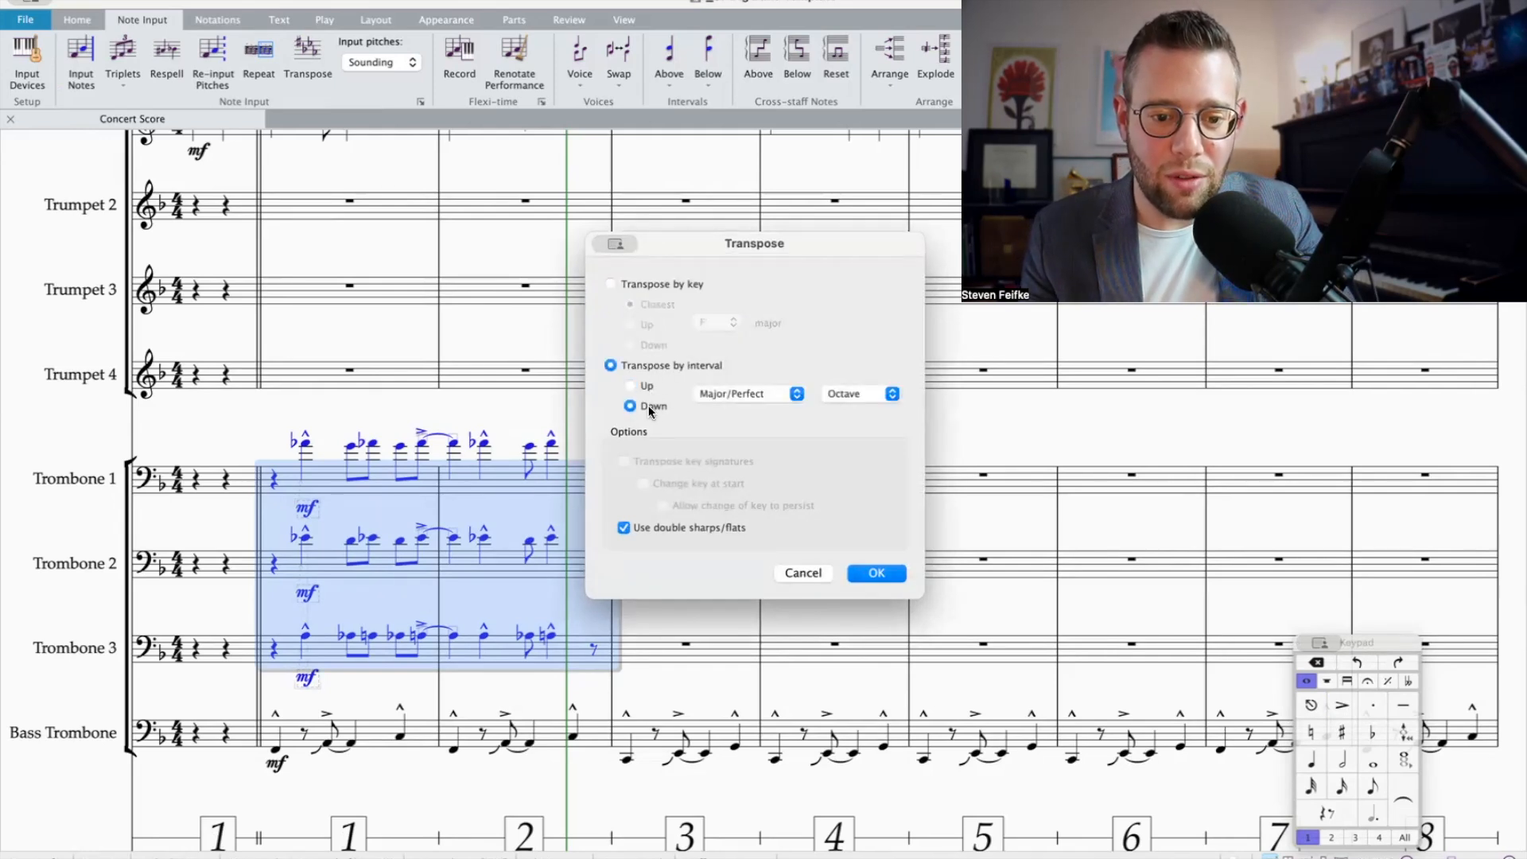
click(751, 395)
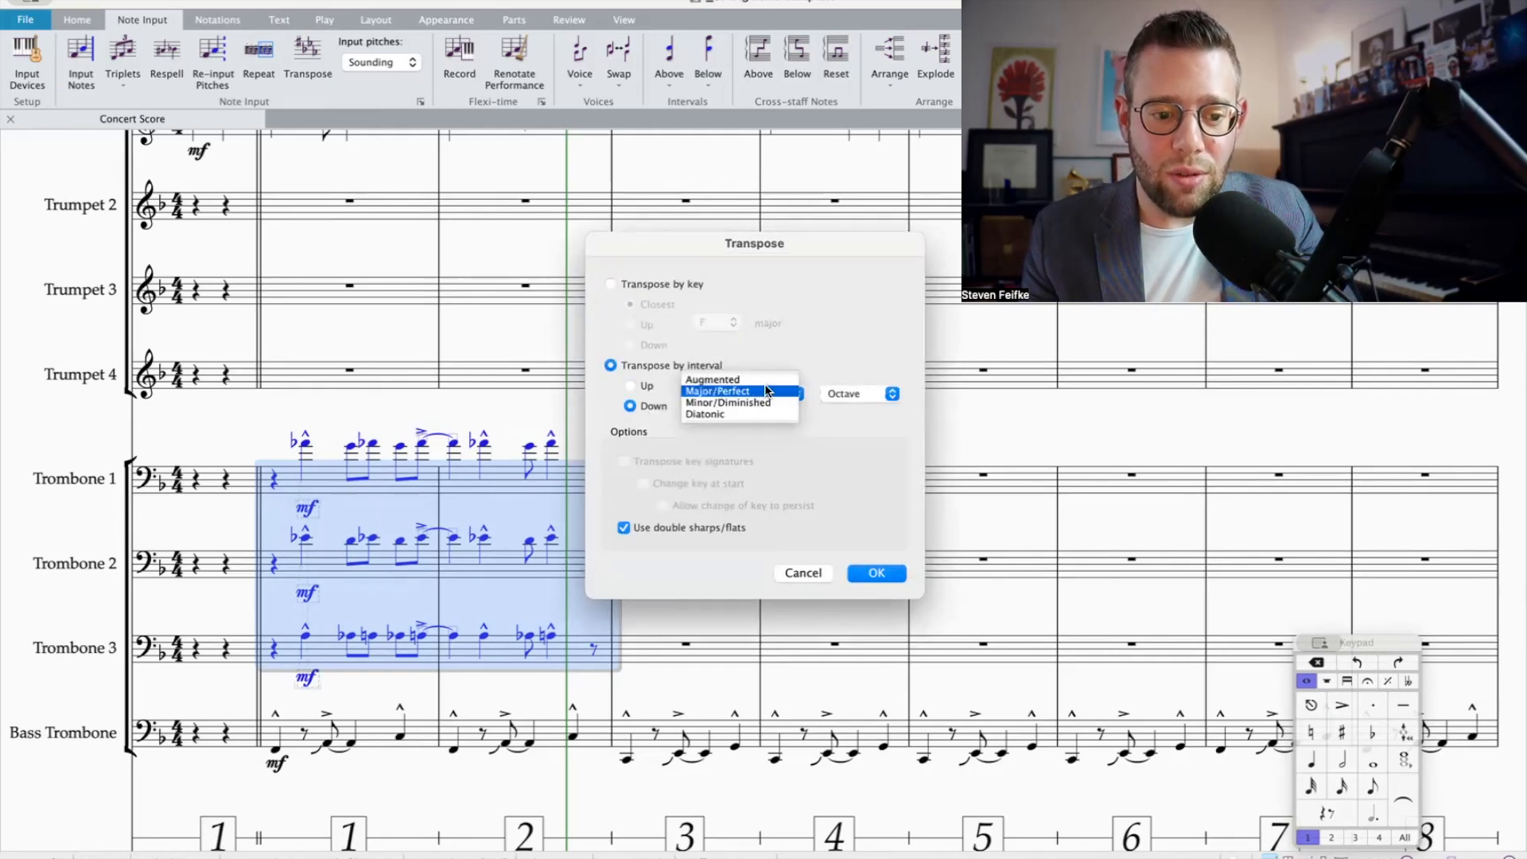
click(770, 383)
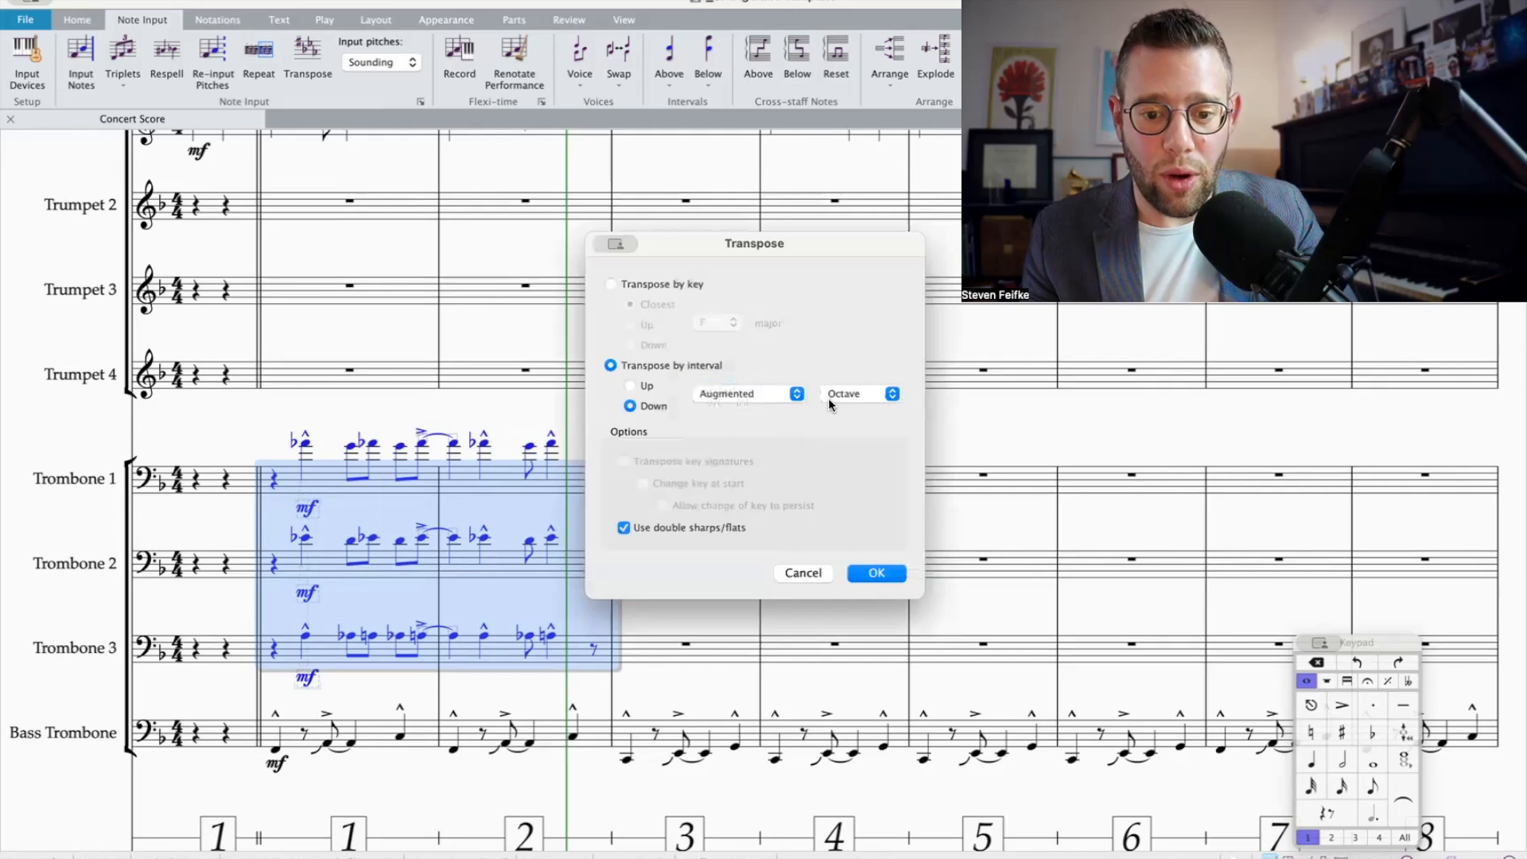
click(855, 393)
click(838, 346)
key(Return)
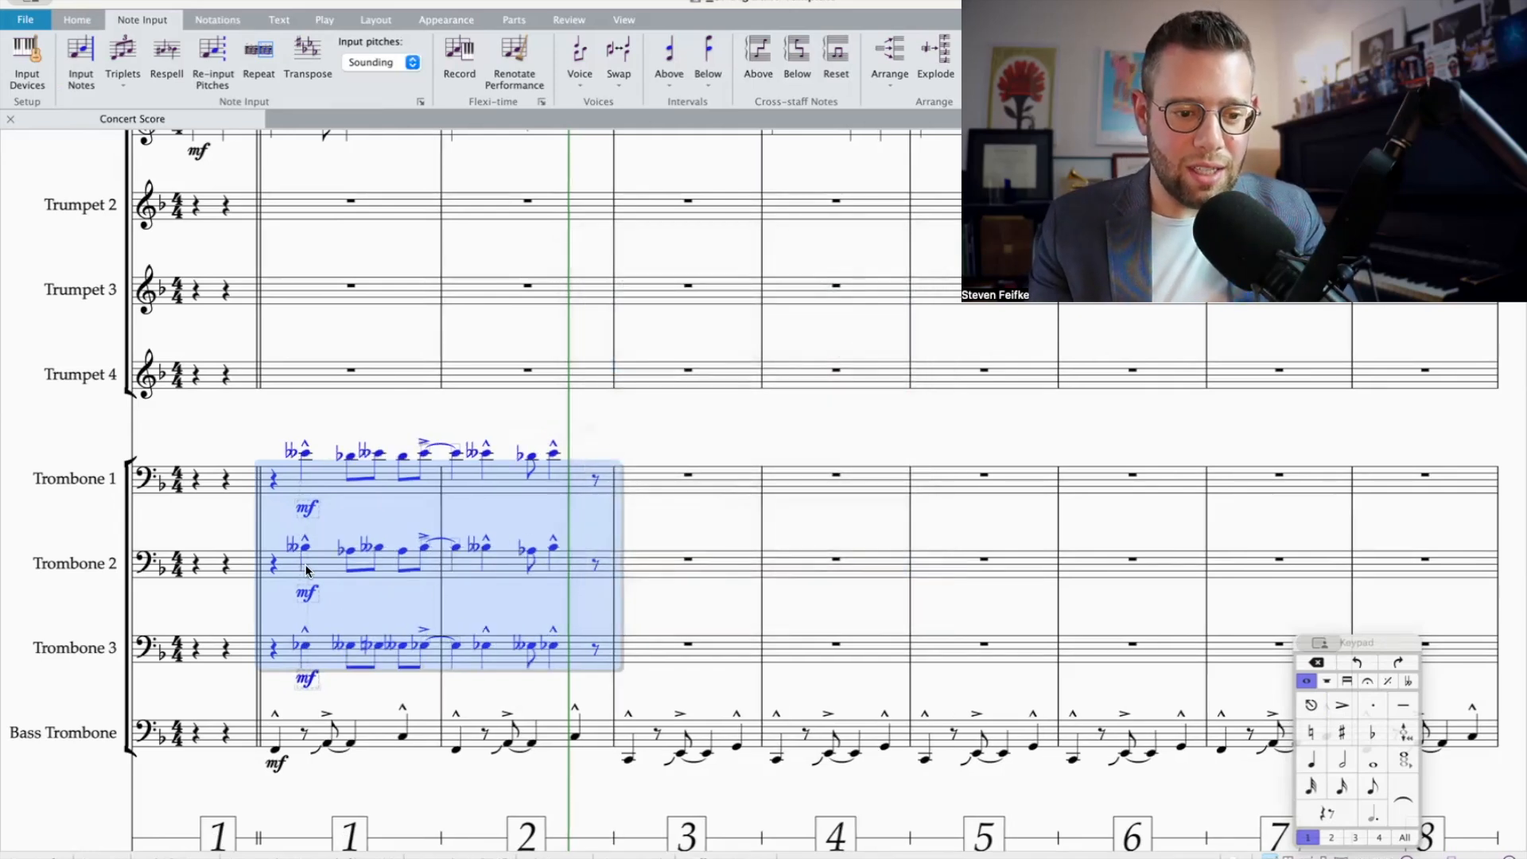
key(super+z)
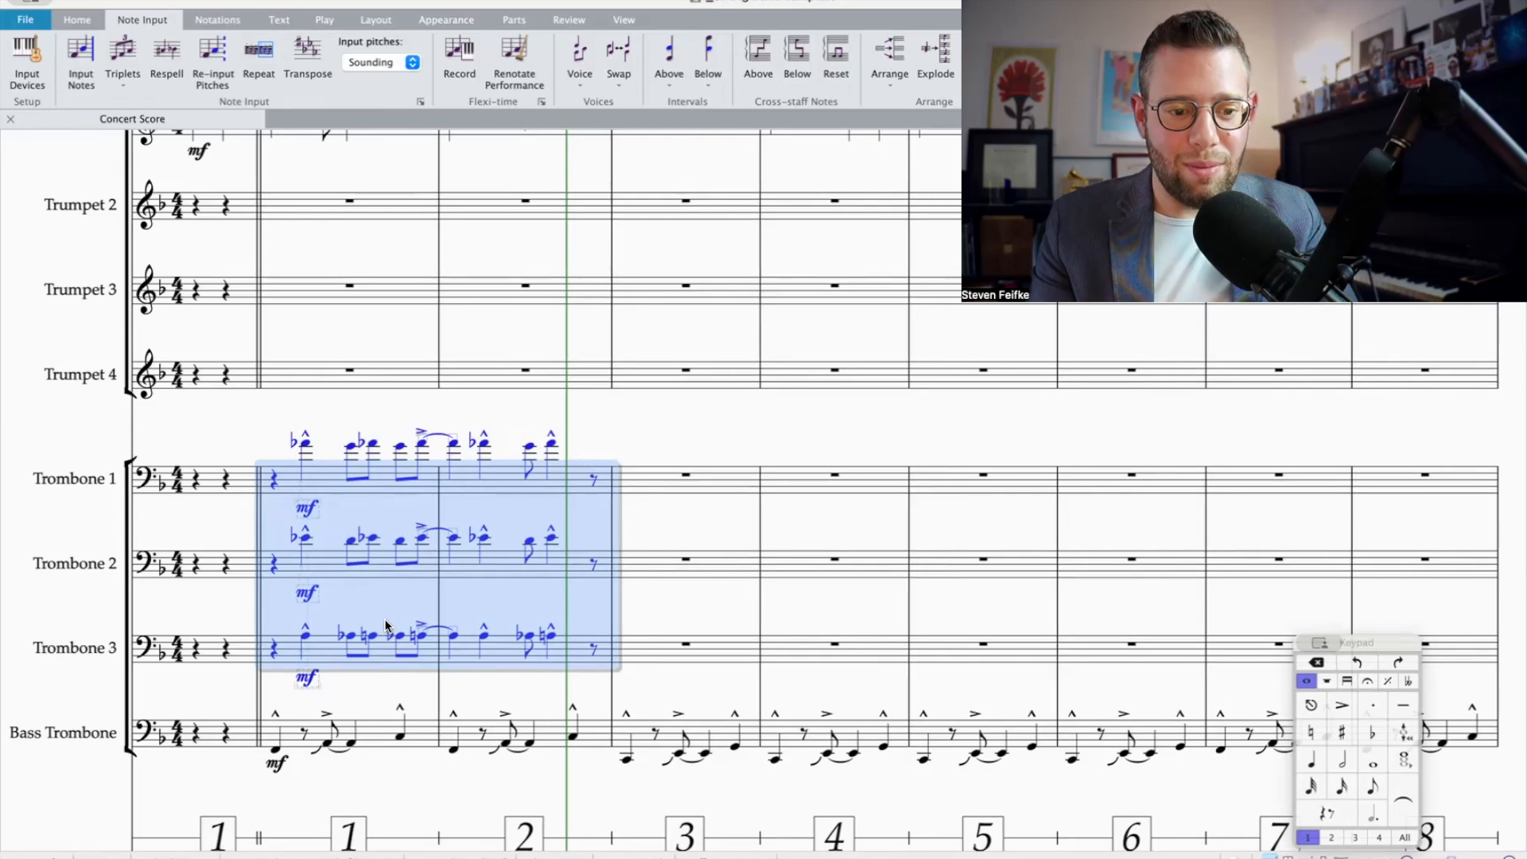
Step: Try transposing bars 1–2 of Trombones 1–3 down by a minor 6th
key(shift+t)
click(748, 393)
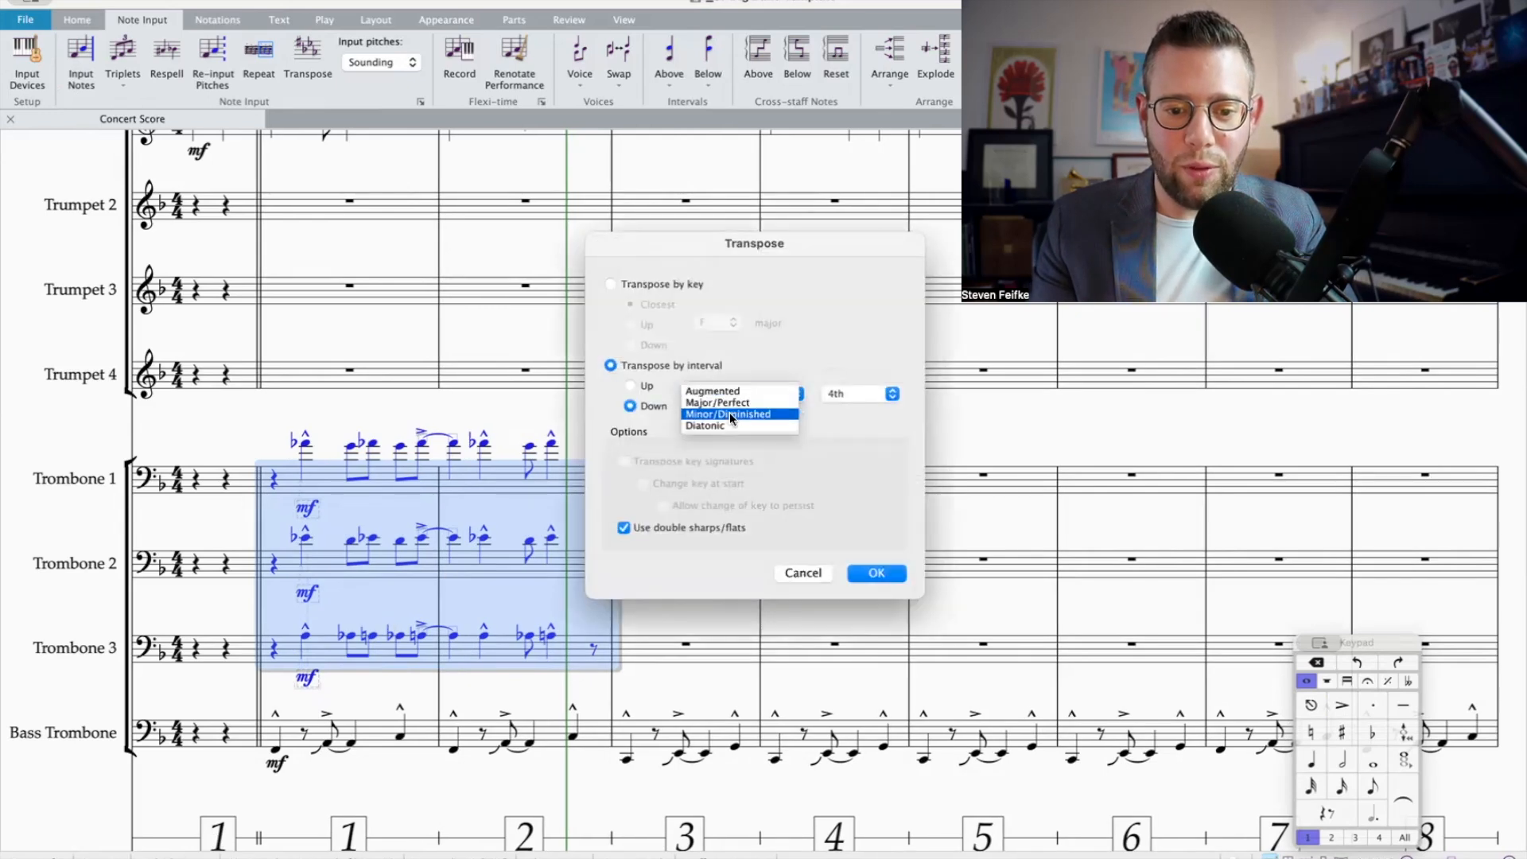
click(743, 419)
click(884, 396)
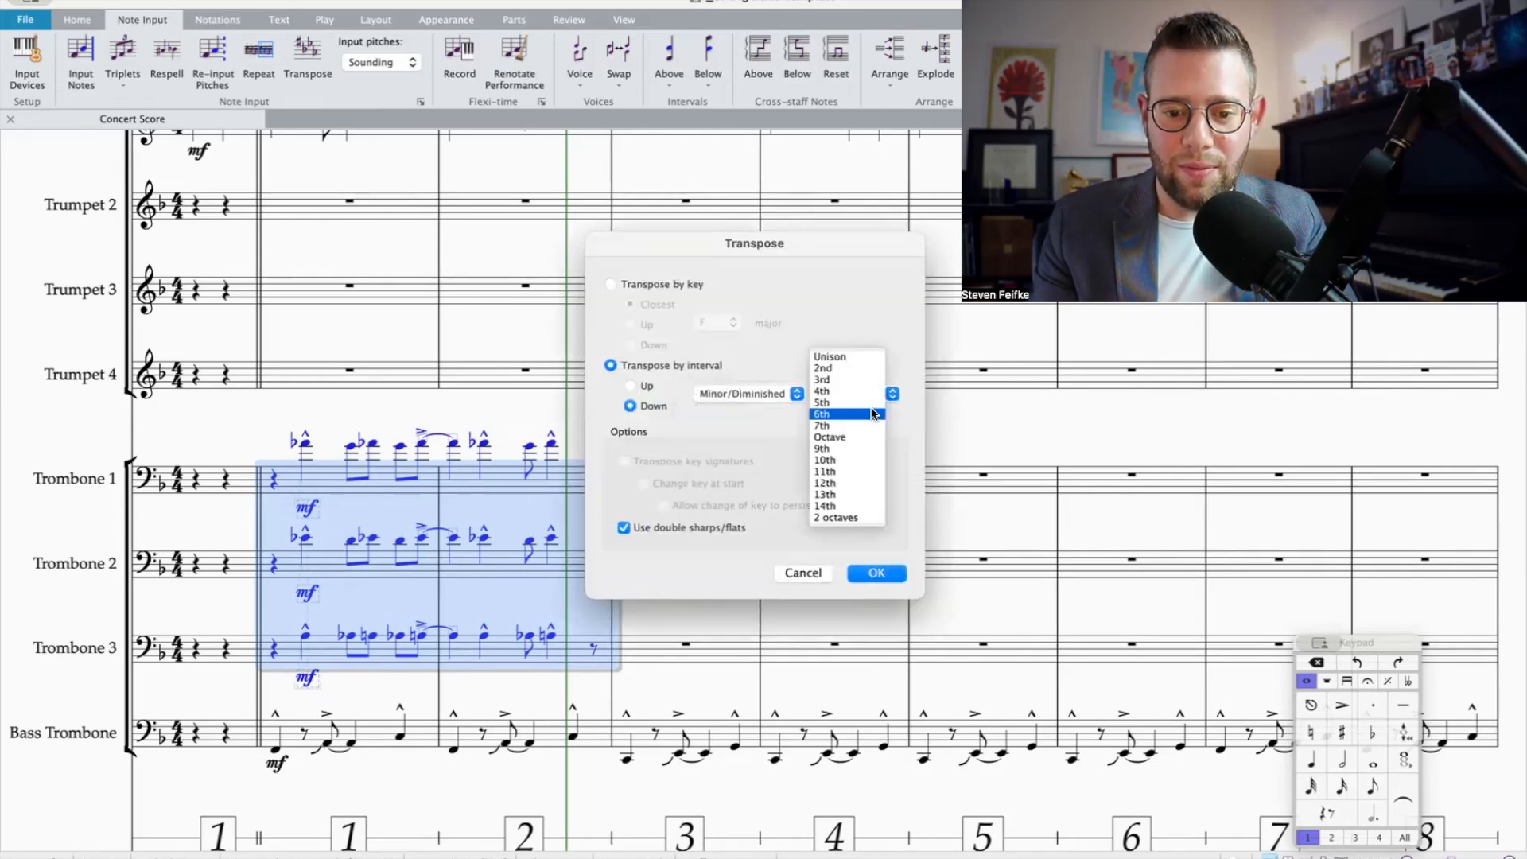
click(872, 409)
key(Return)
key(super+z)
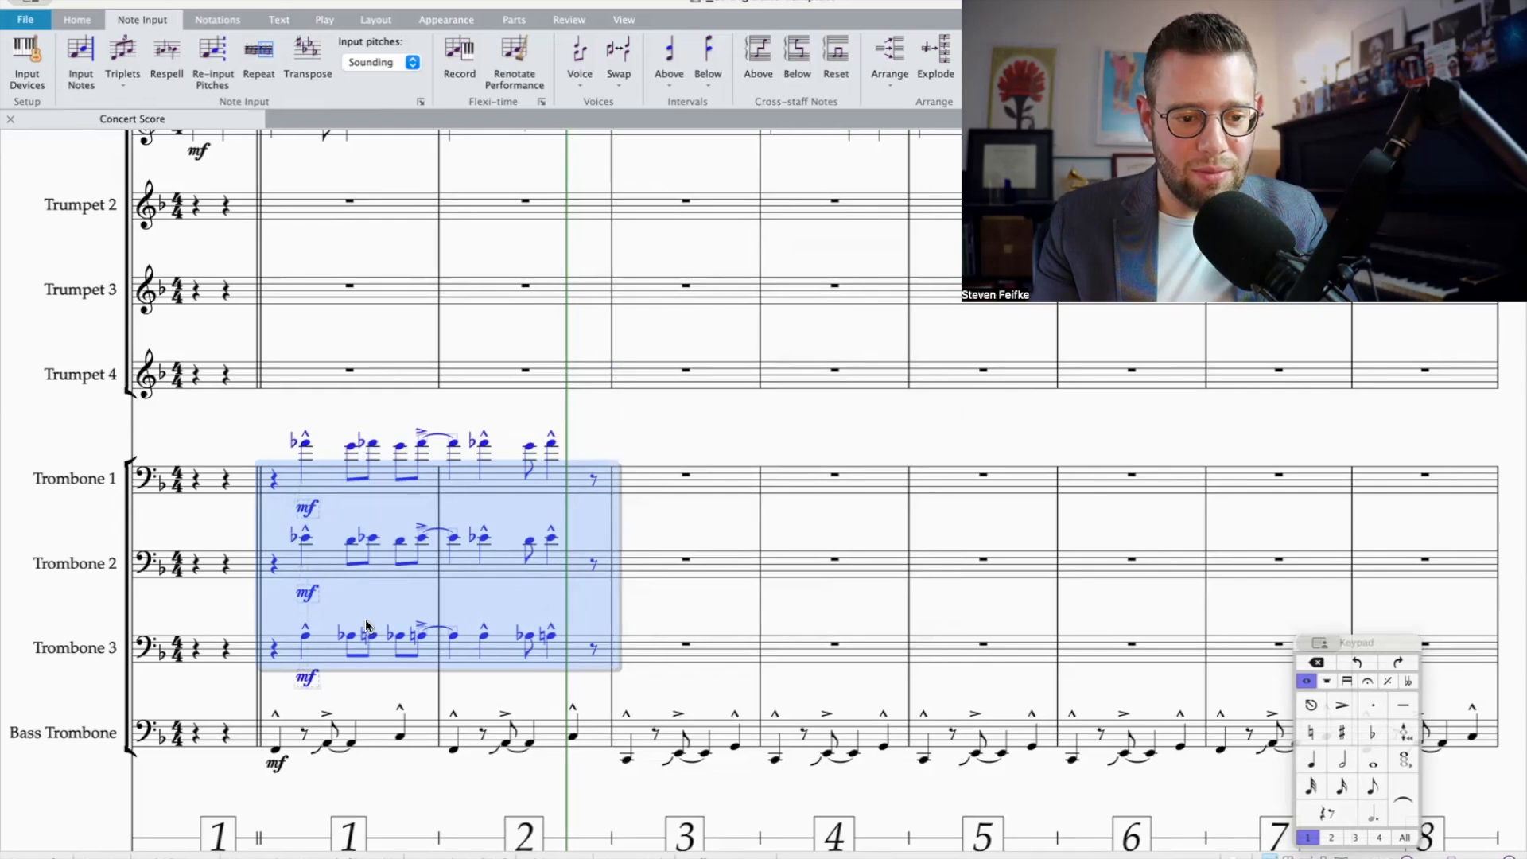
Step: Transpose bars 1–2 of Trombones 1–3 down by a diminished 5th
key(shift+t)
click(835, 393)
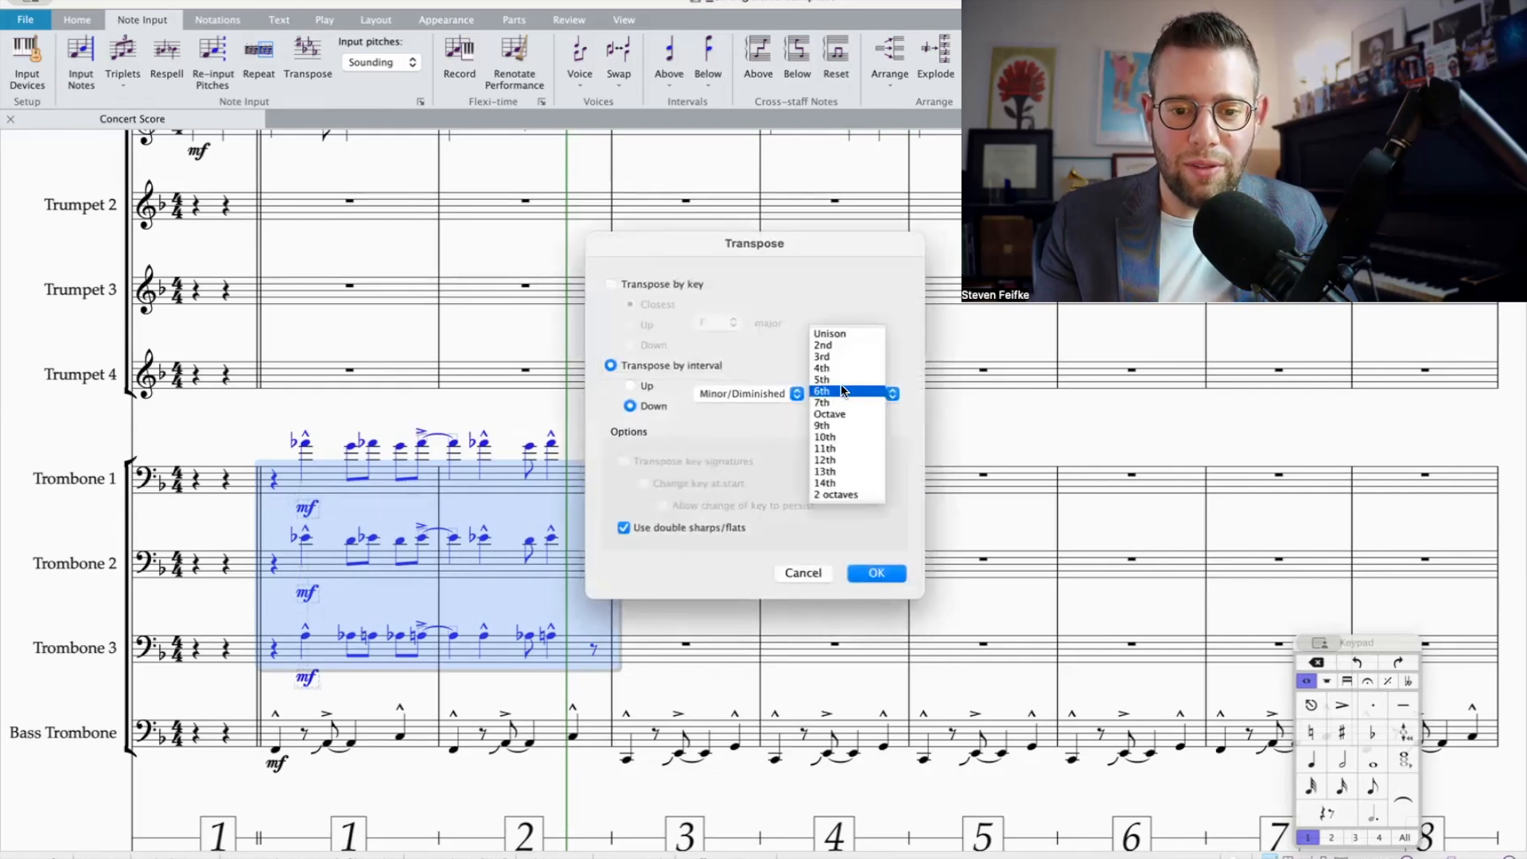
click(843, 391)
key(Return)
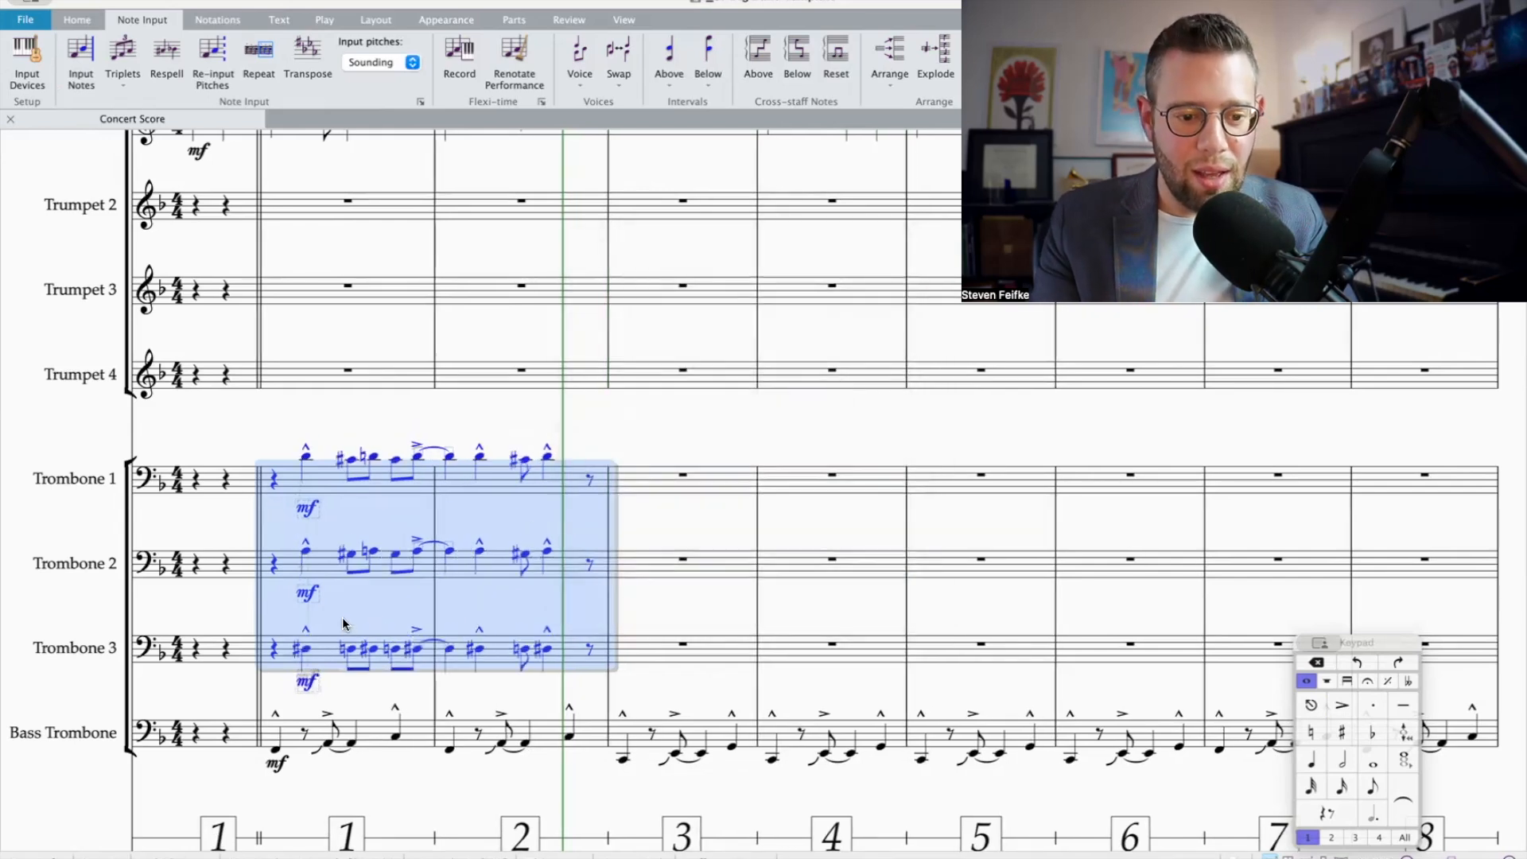
Step: Respell the C-sharps, G-sharps and D-sharps in bars 1–2 of Trombones 1–3 as D-flats, A-flats and E-flats, including the tied note
click(317, 649)
click(370, 650)
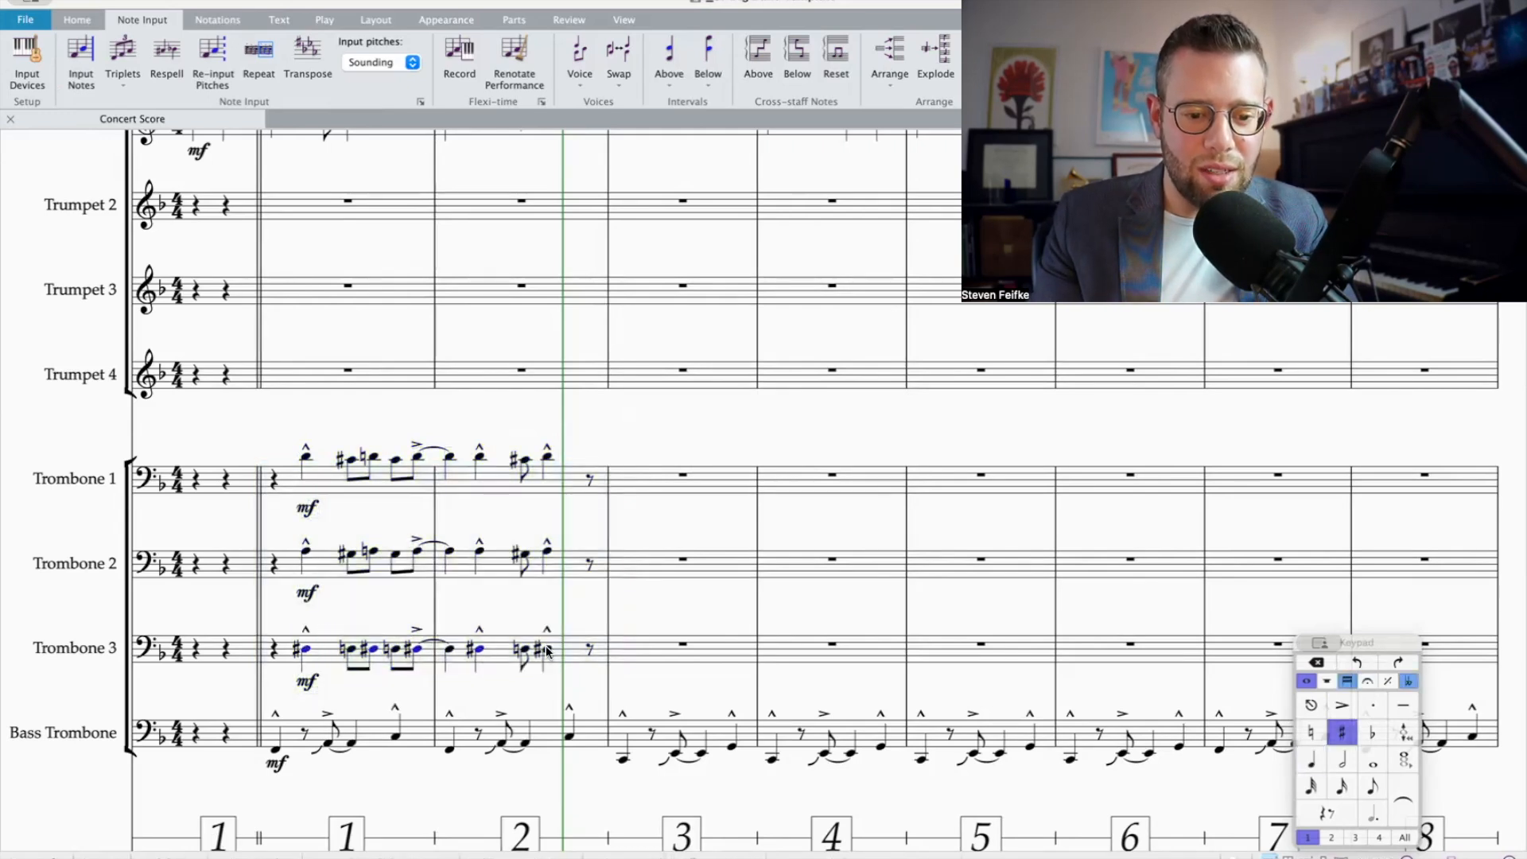
click(517, 550)
super+click(397, 556)
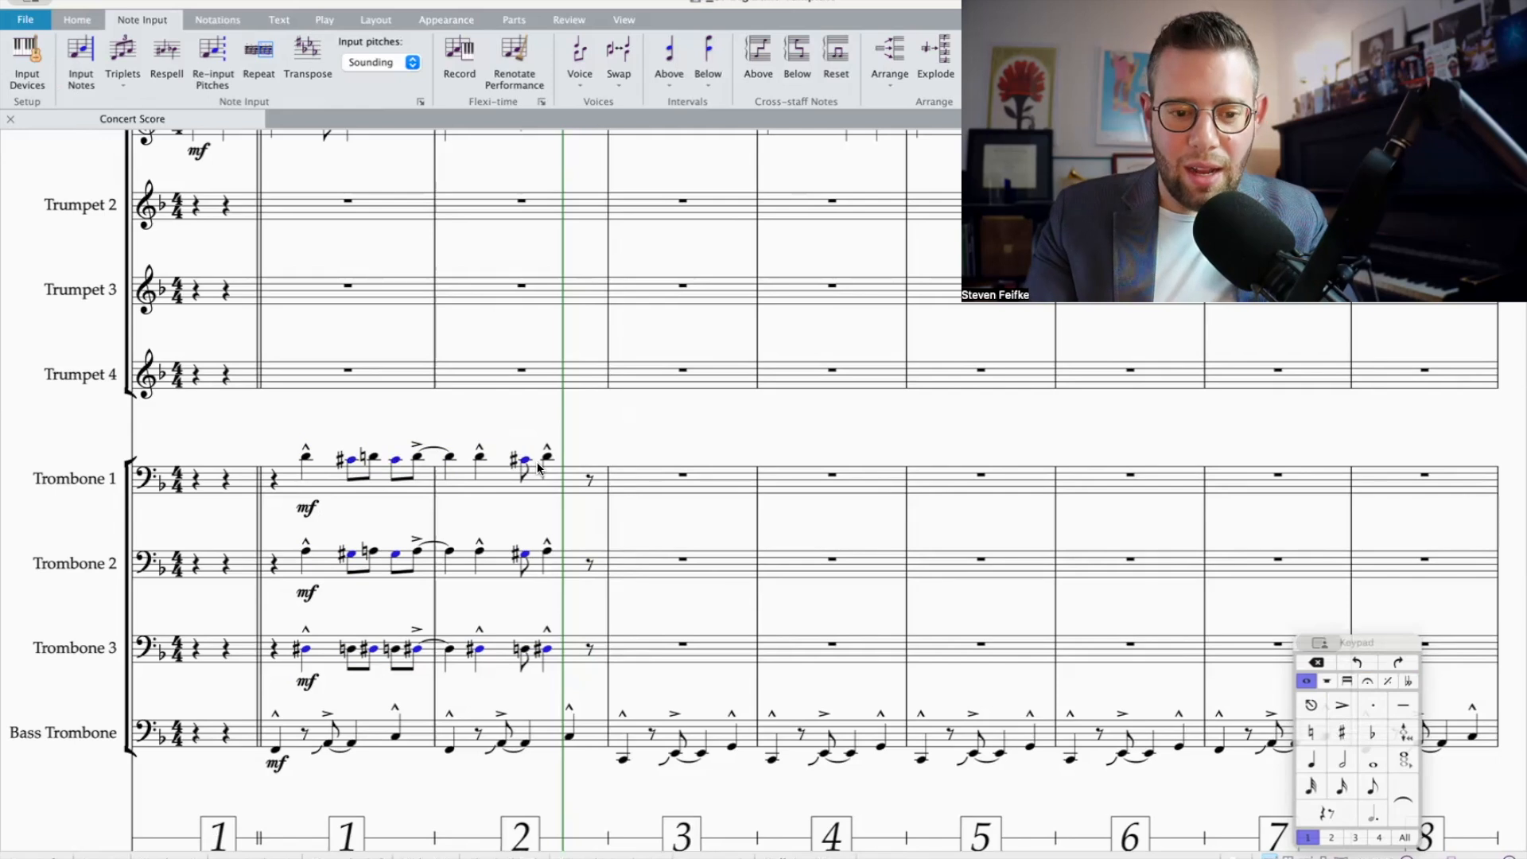
key(Return)
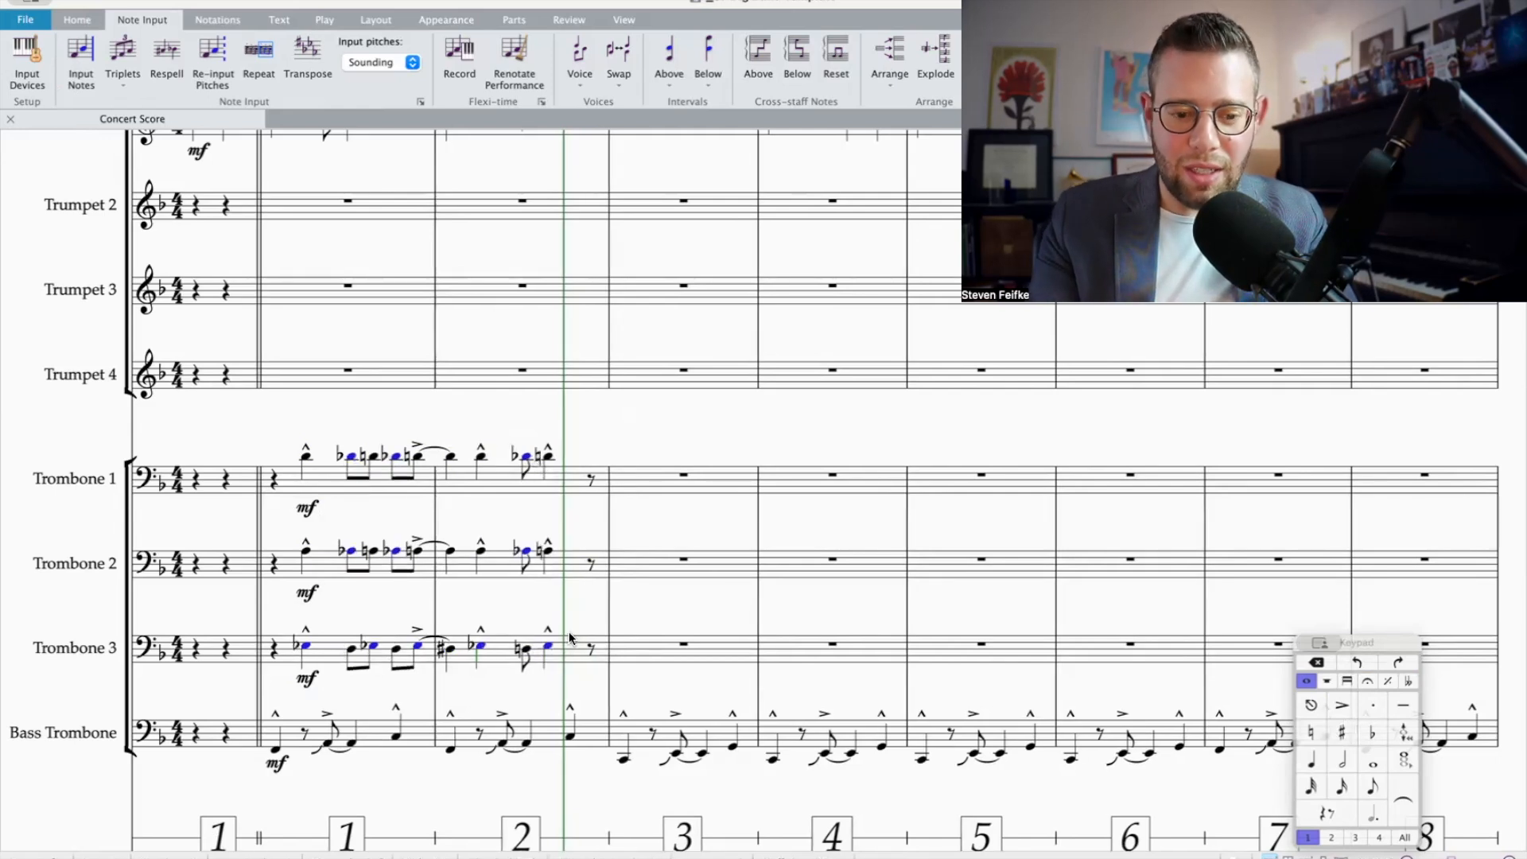
key(Return)
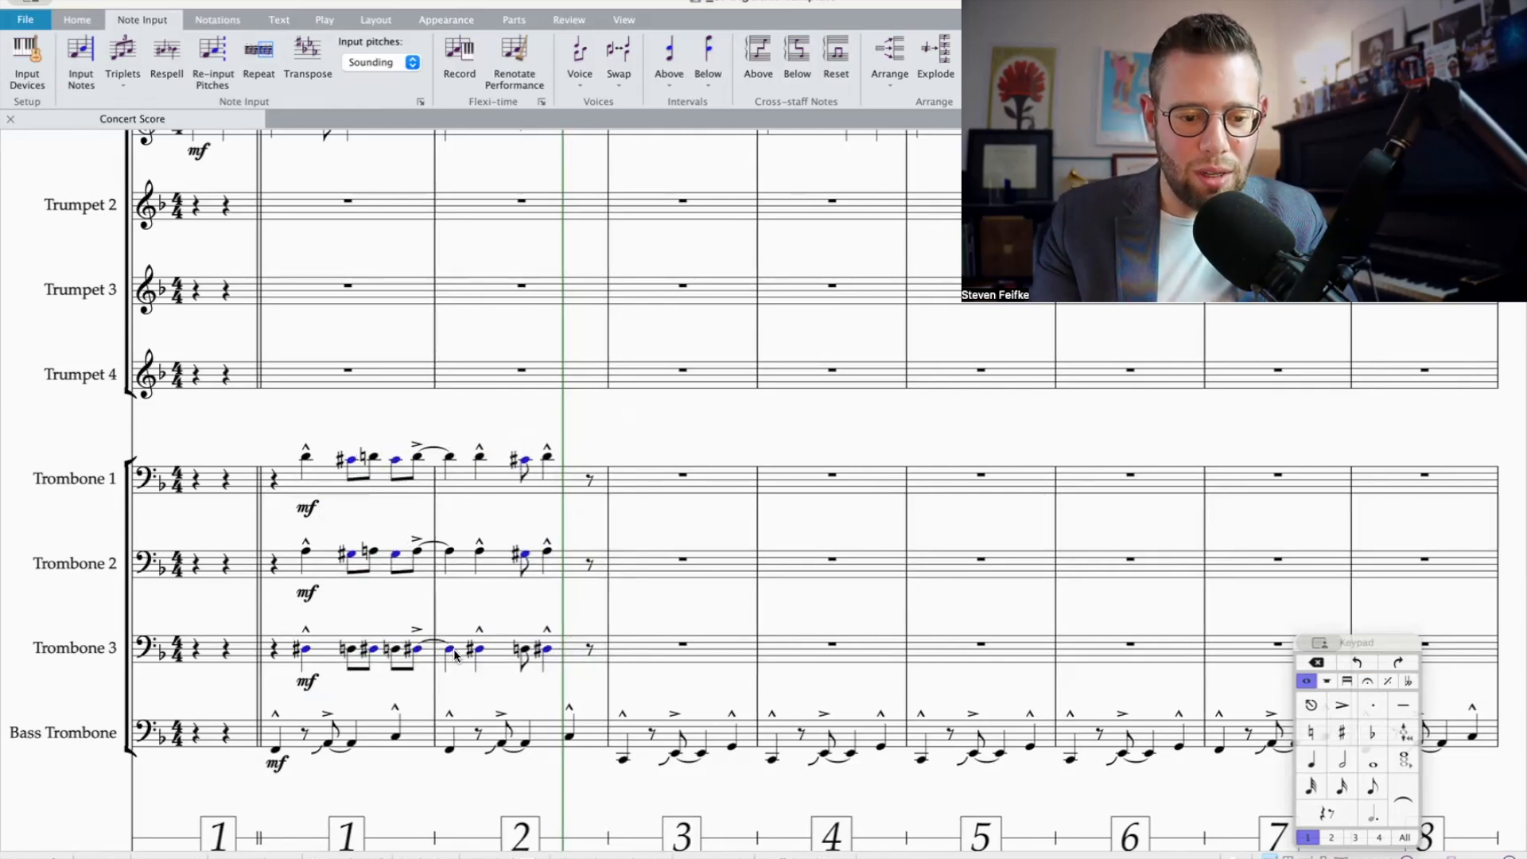
key(Return)
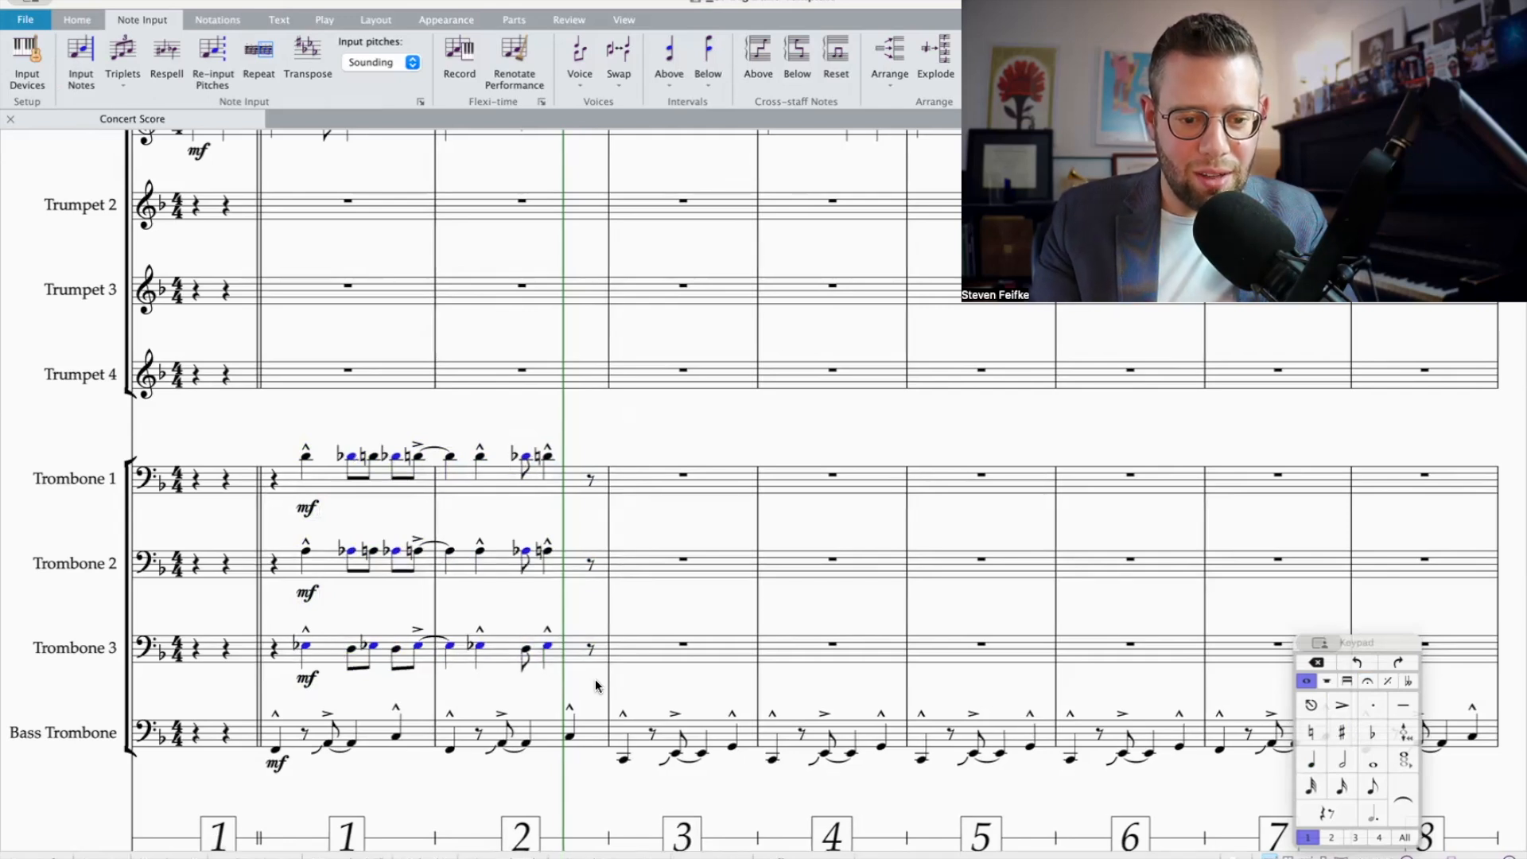
Step: Play back bars 1–2 of all four trombone parts in isolation
drag(617, 459, 278, 736)
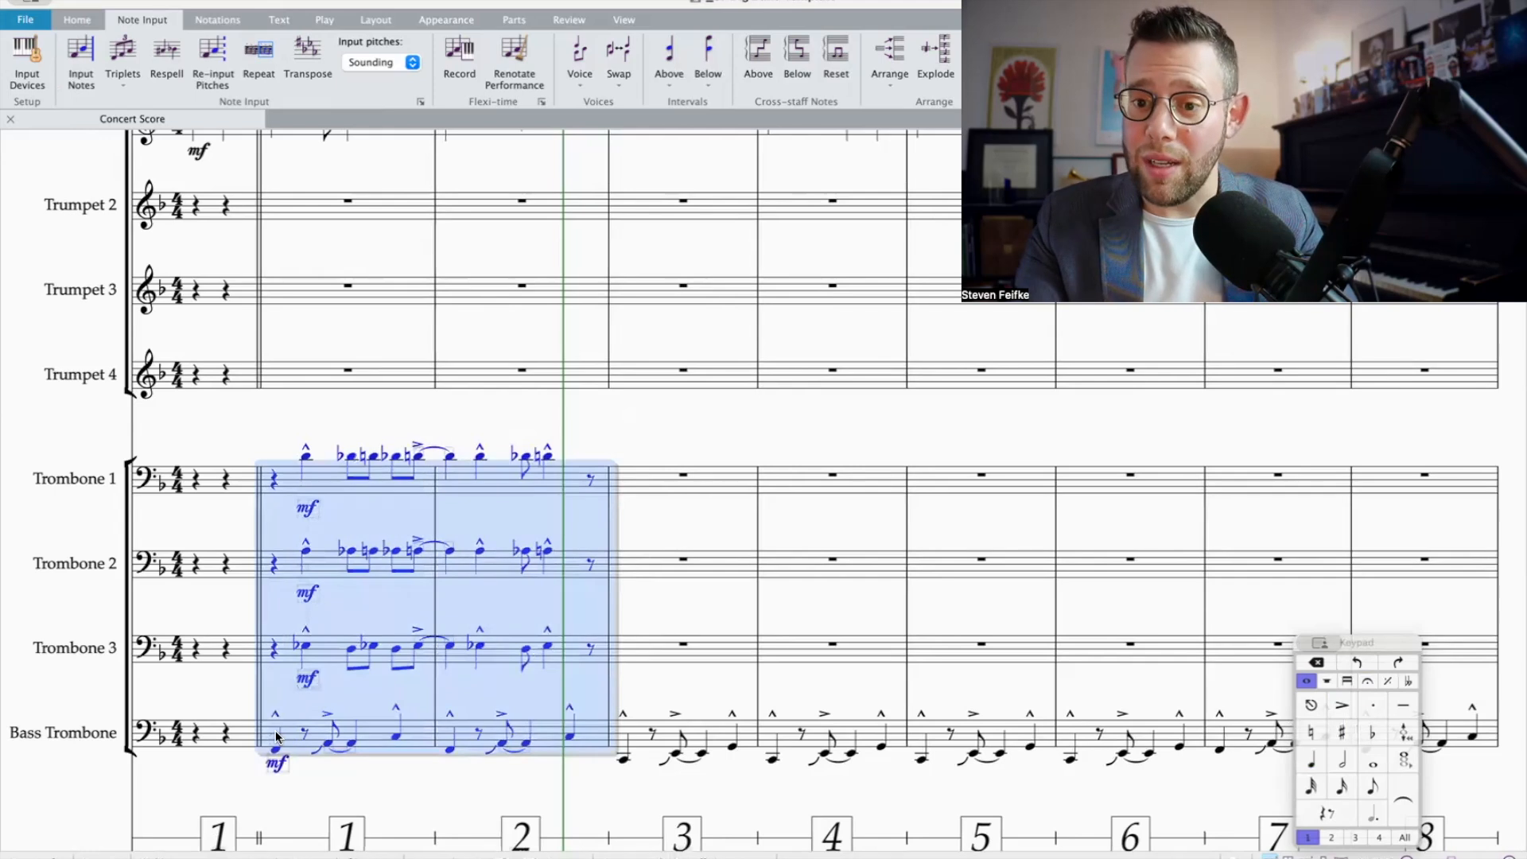
key(p)
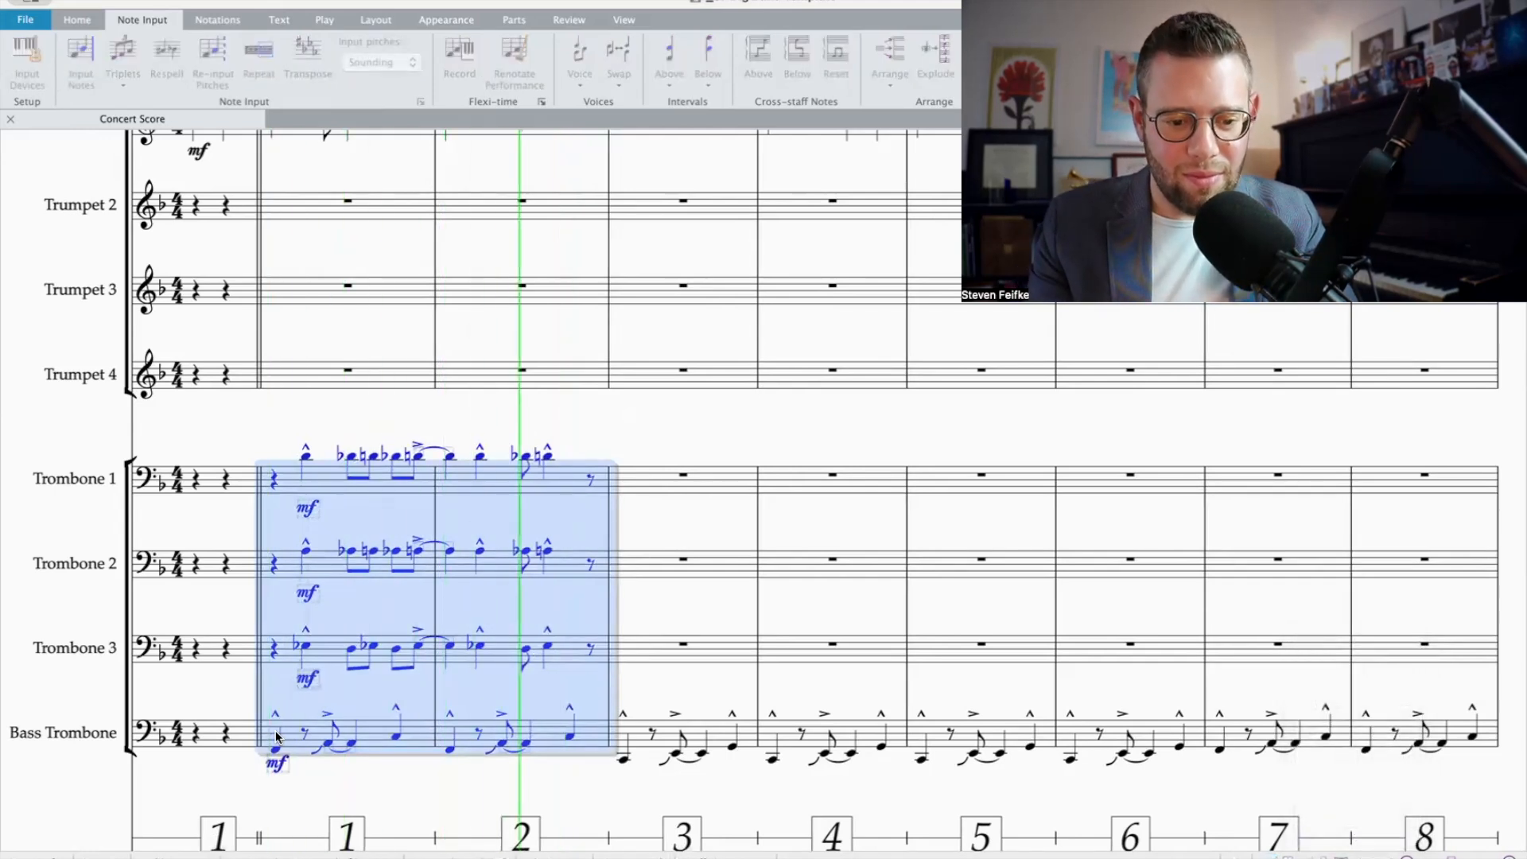
key(space)
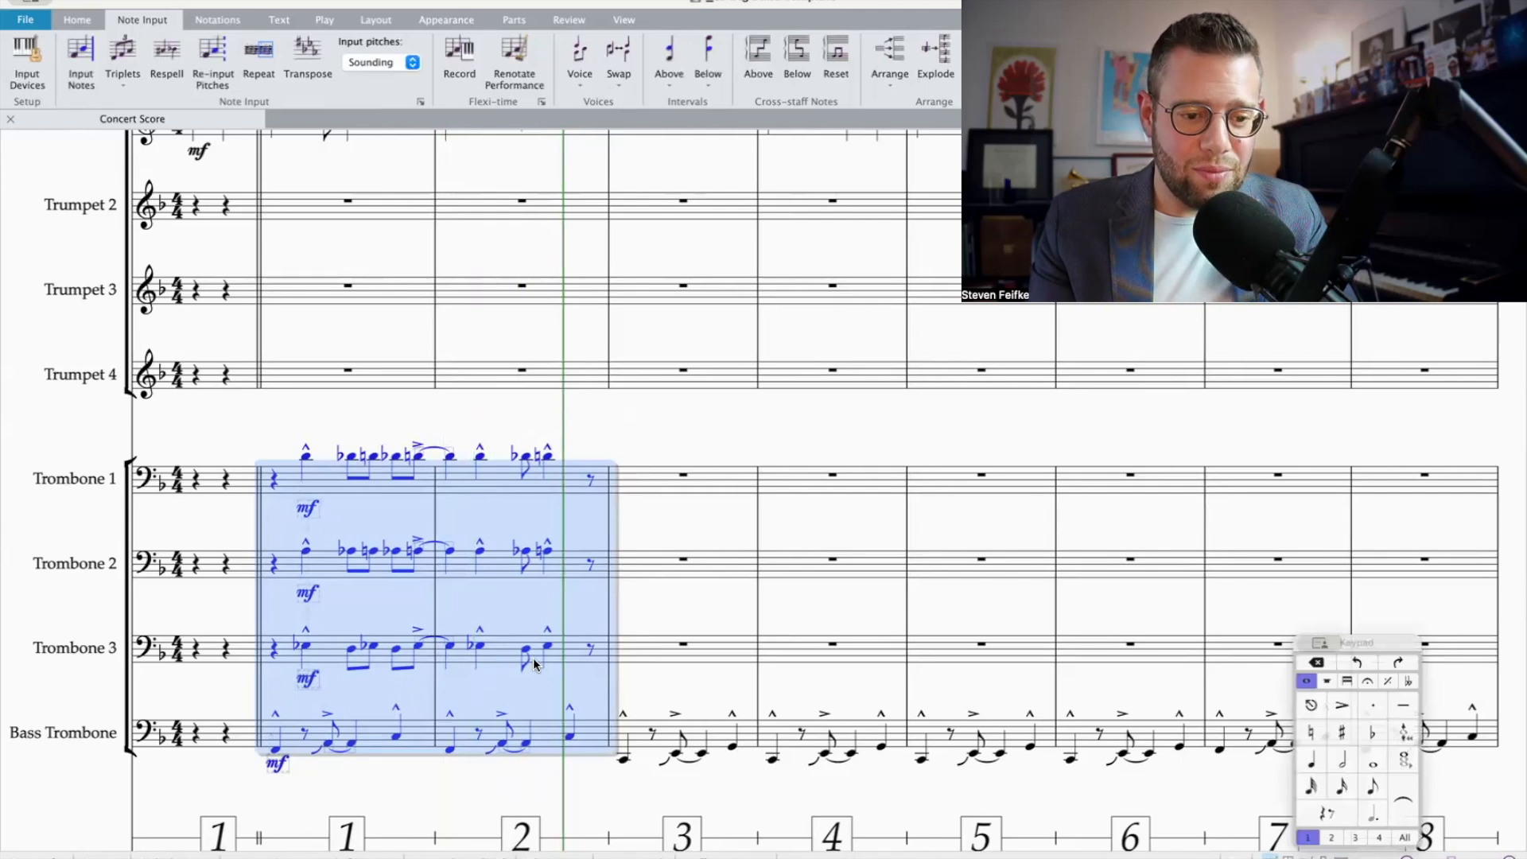
Step: Play back bars 1–2 of the full trumpet and trombone sections together from the Trumpet 1 melody entrance
scroll(381, 553, up, 2)
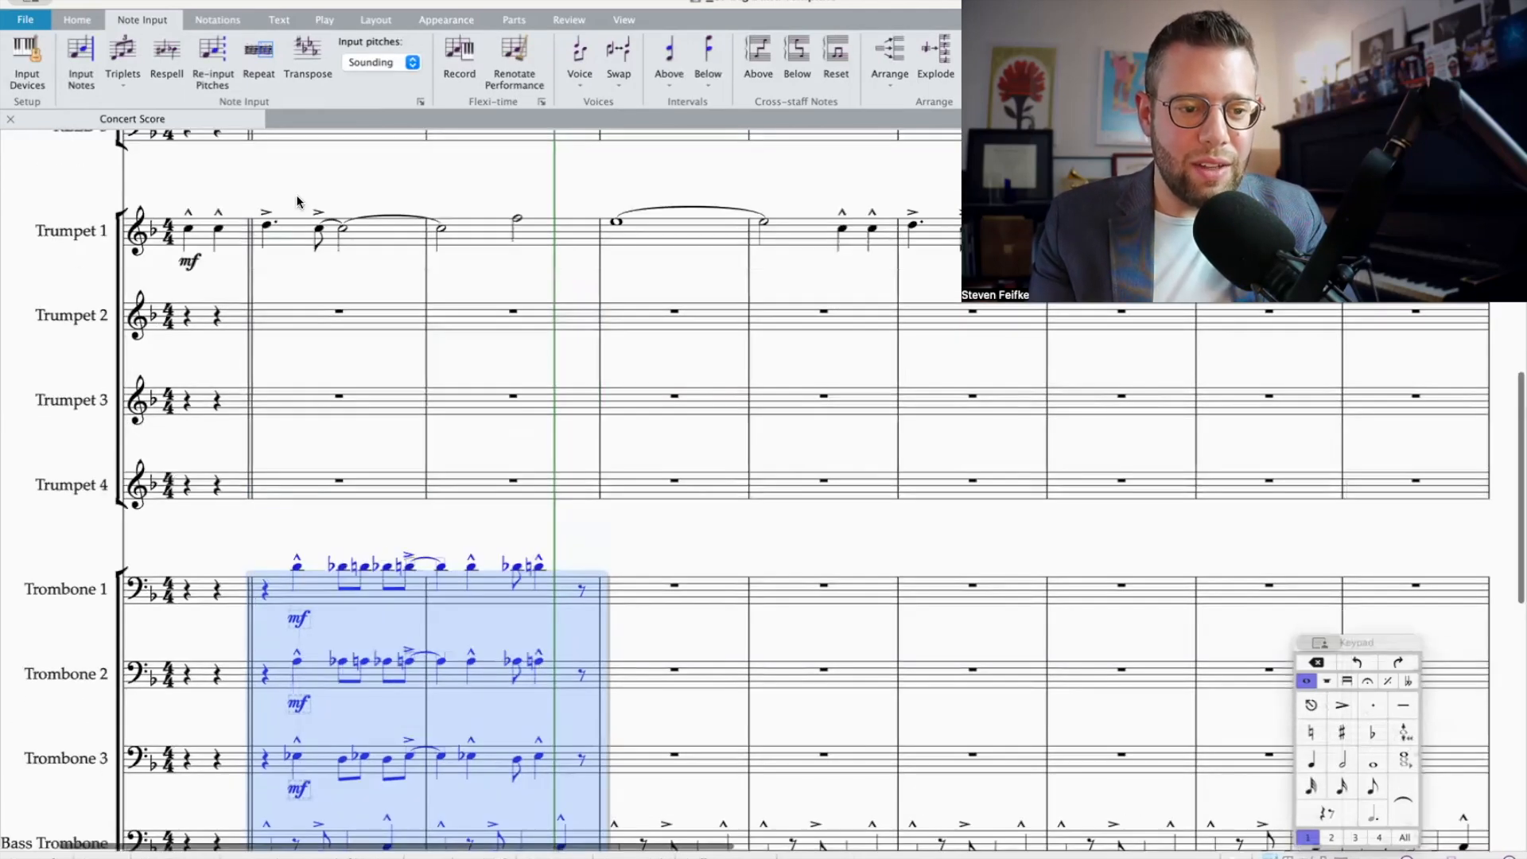
shift+click(289, 241)
key(space)
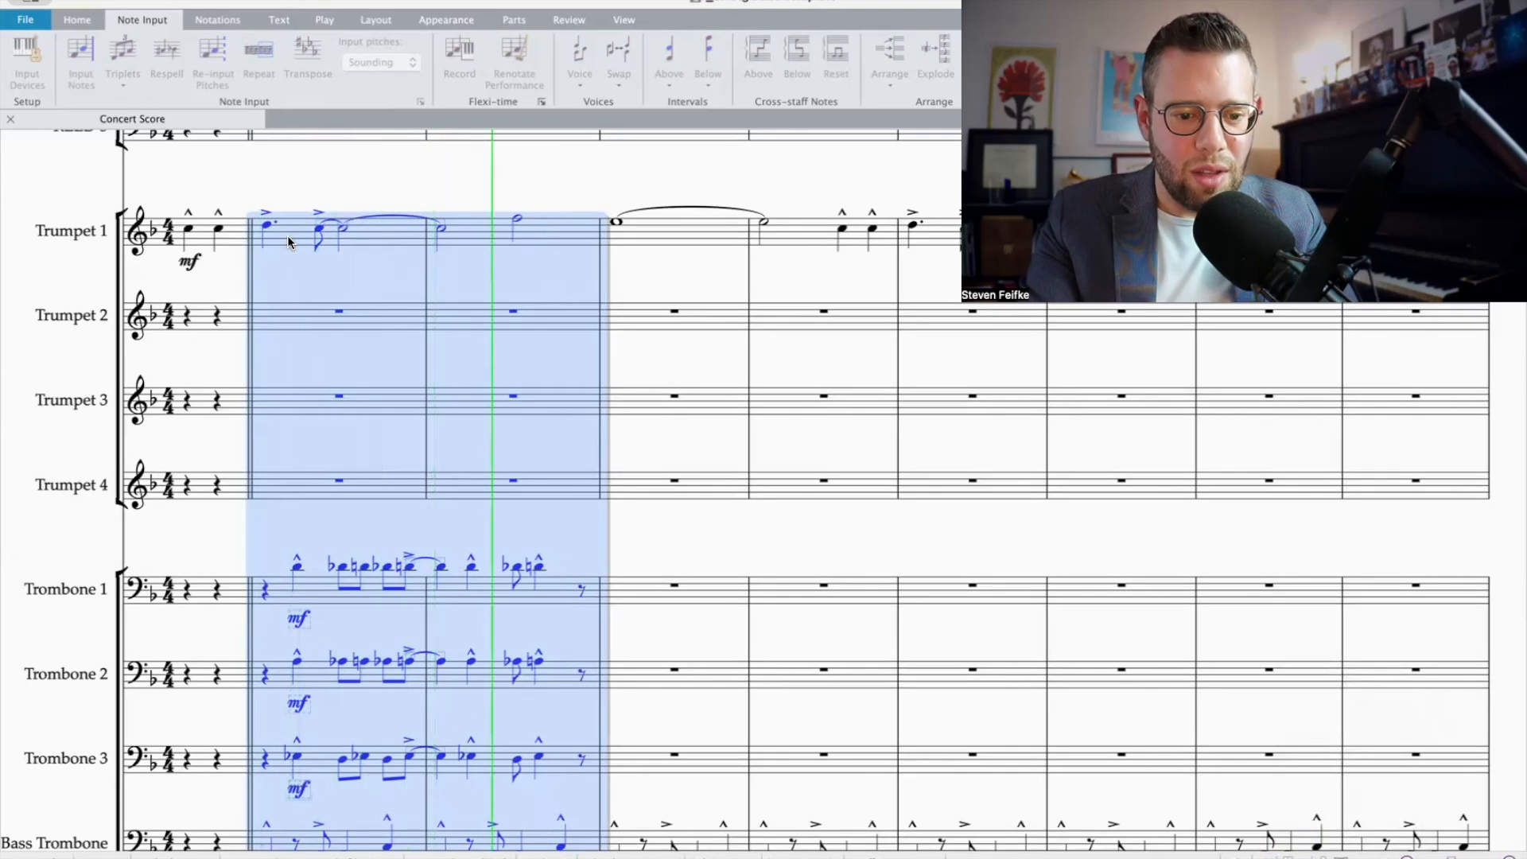
key(space)
click(656, 534)
Step: In bar 1 of Trombones 1–3, copy the offbeat chord of beat 3 onto the beat and lengthen the offbeat to a marcato quarter note
click(561, 596)
scroll(561, 602, down, 3)
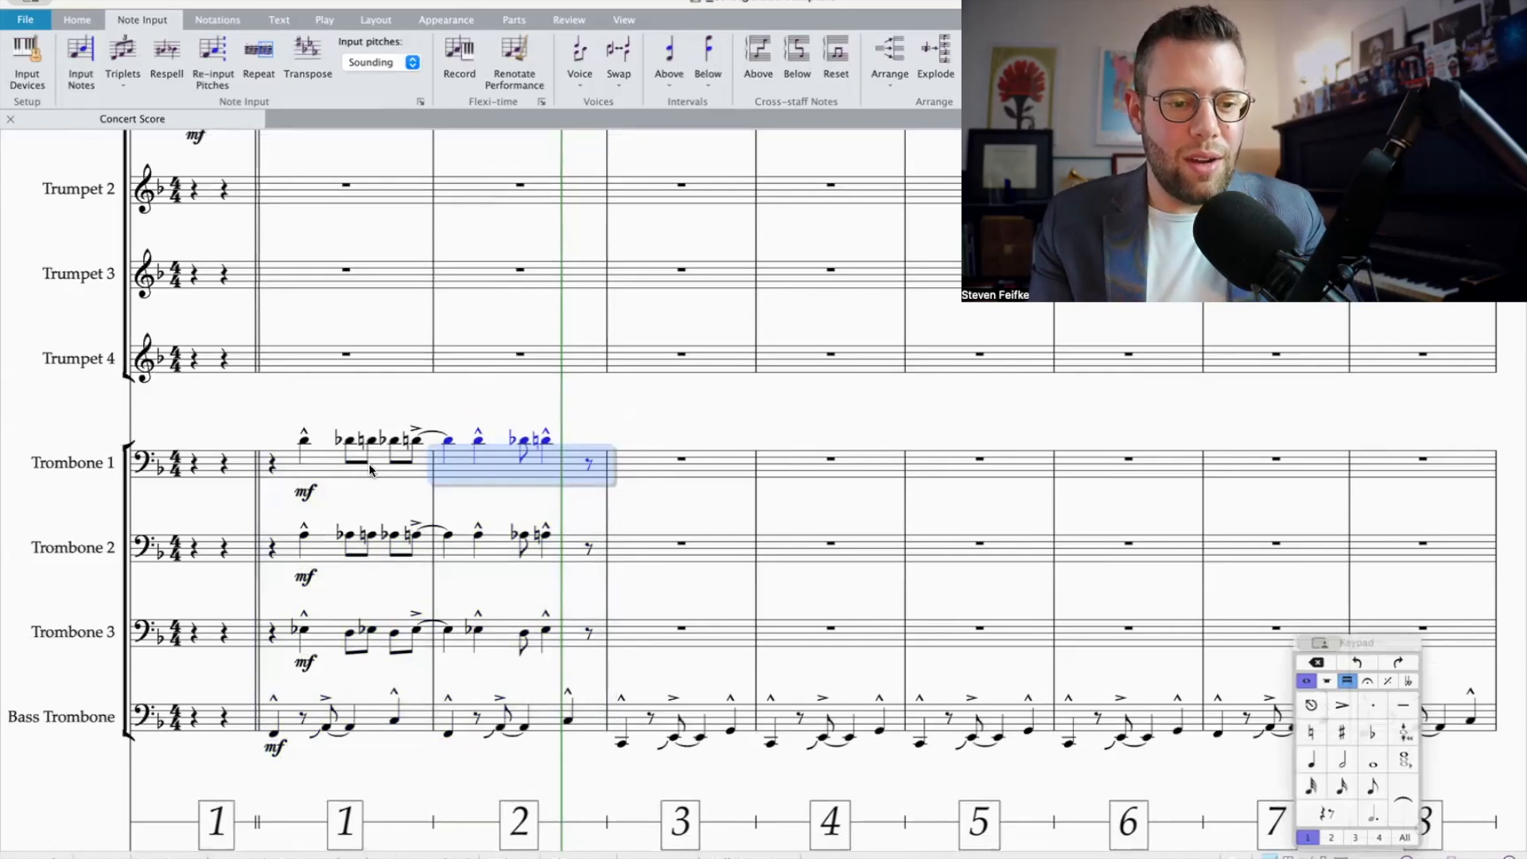
click(371, 440)
shift+click(380, 637)
key(0)
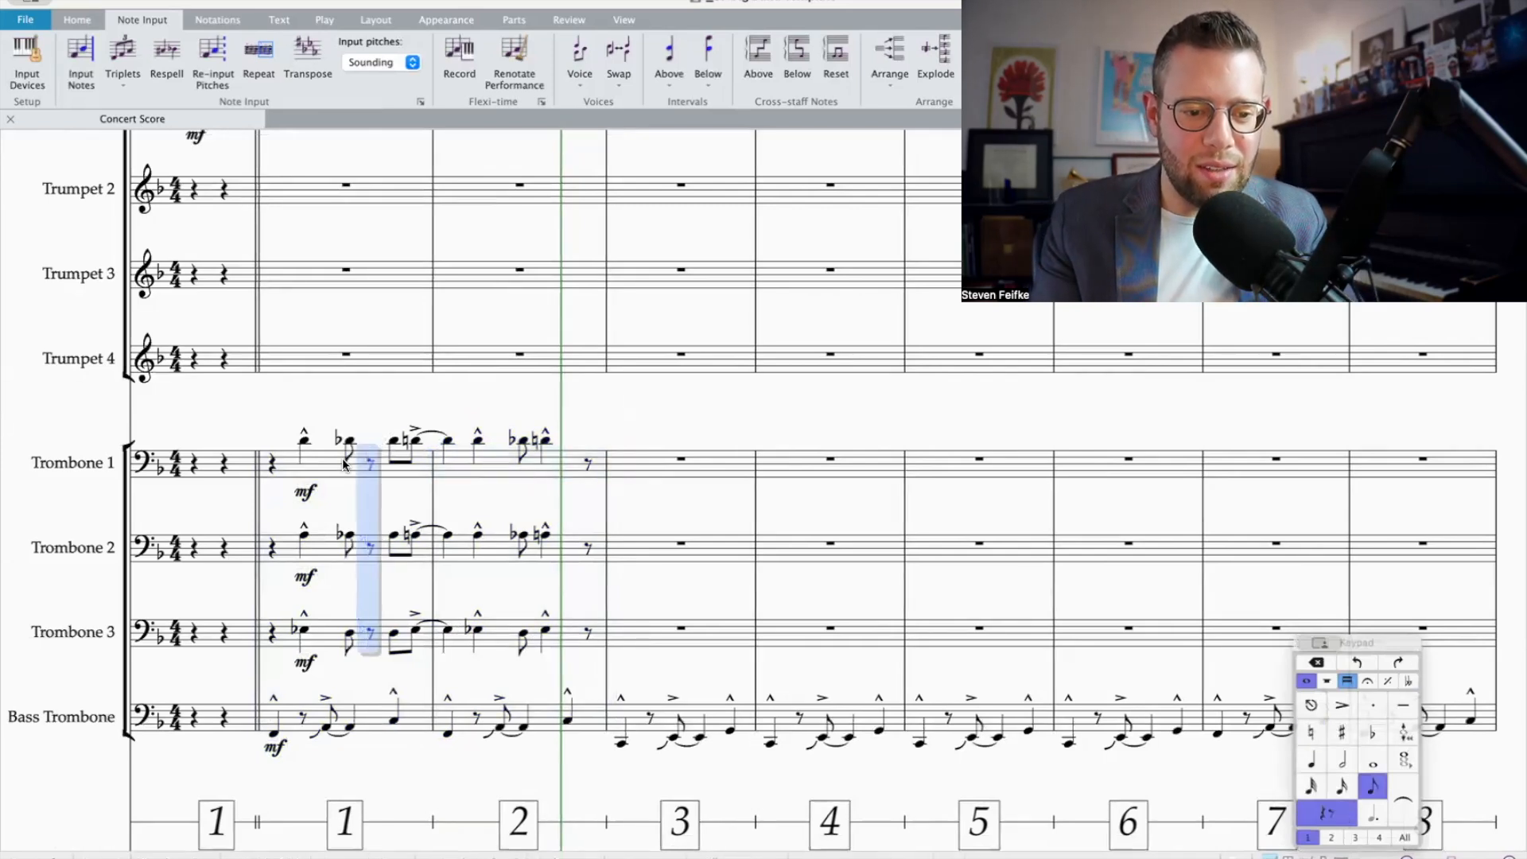
key(ctrl+z)
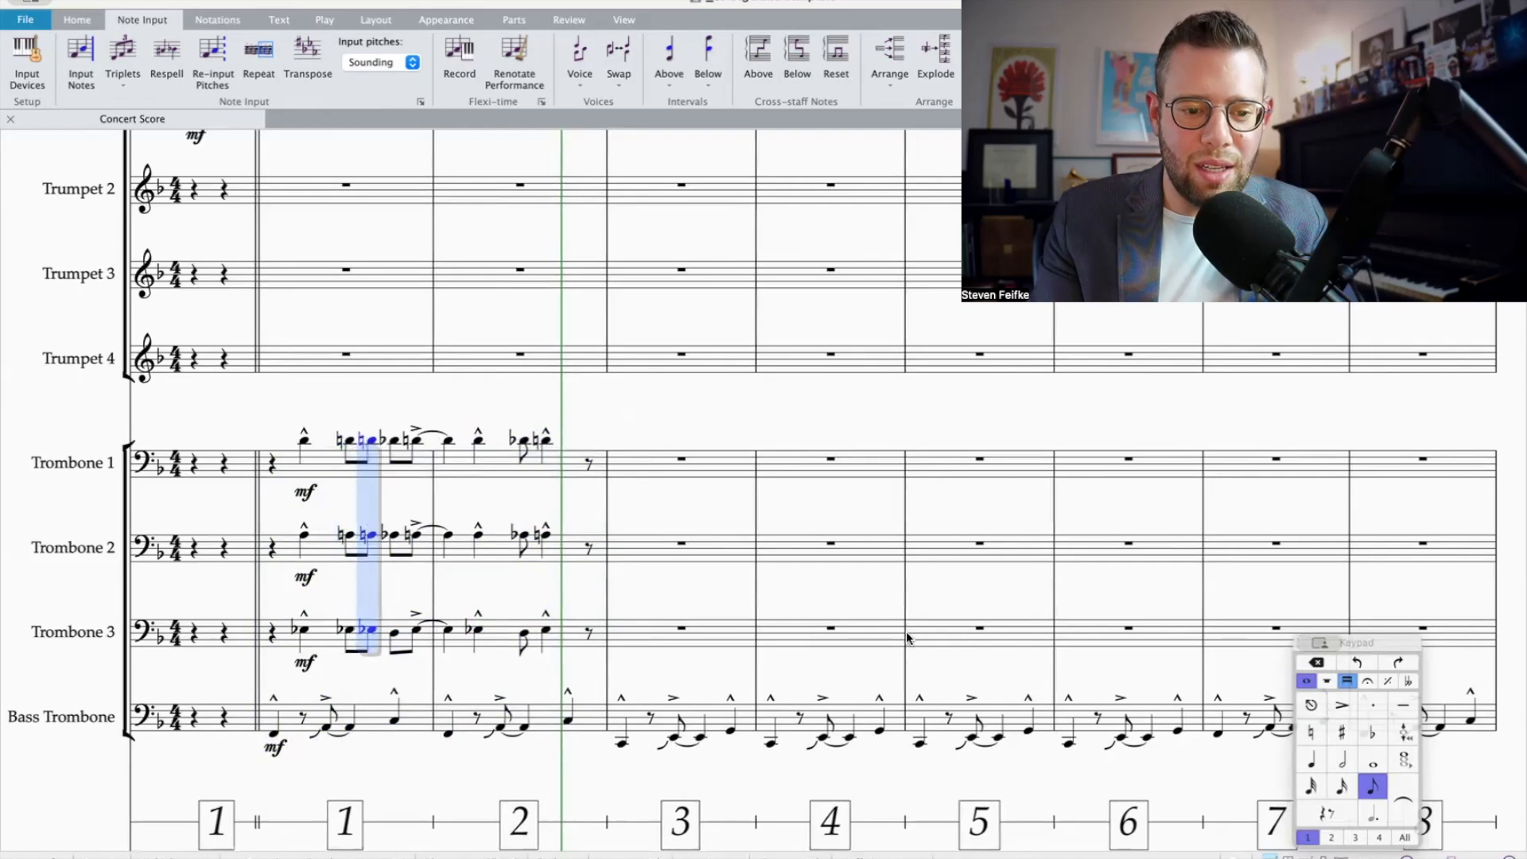
click(1312, 760)
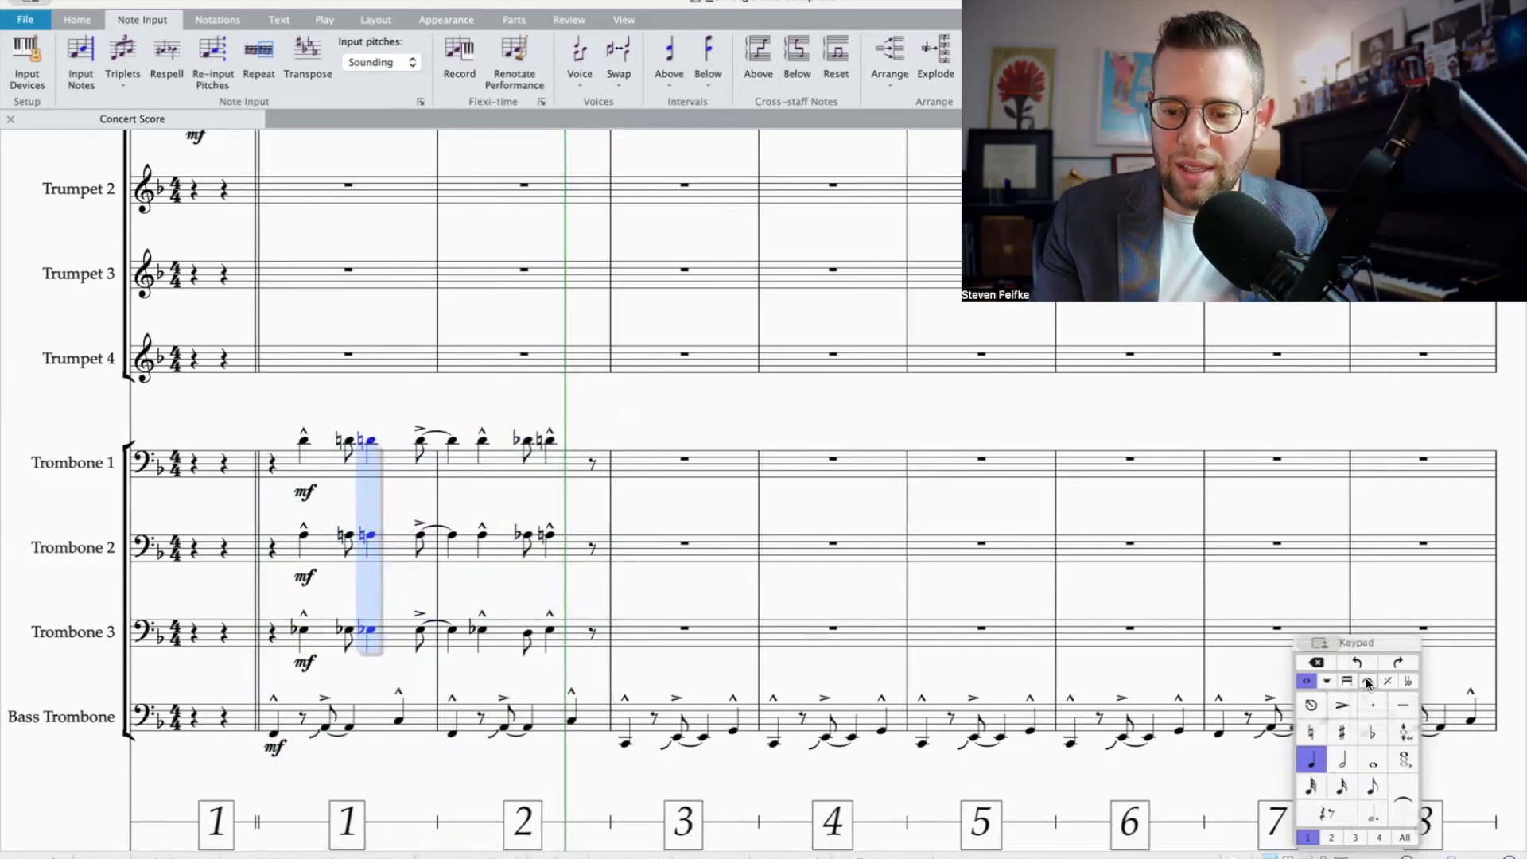
click(1368, 682)
click(1342, 731)
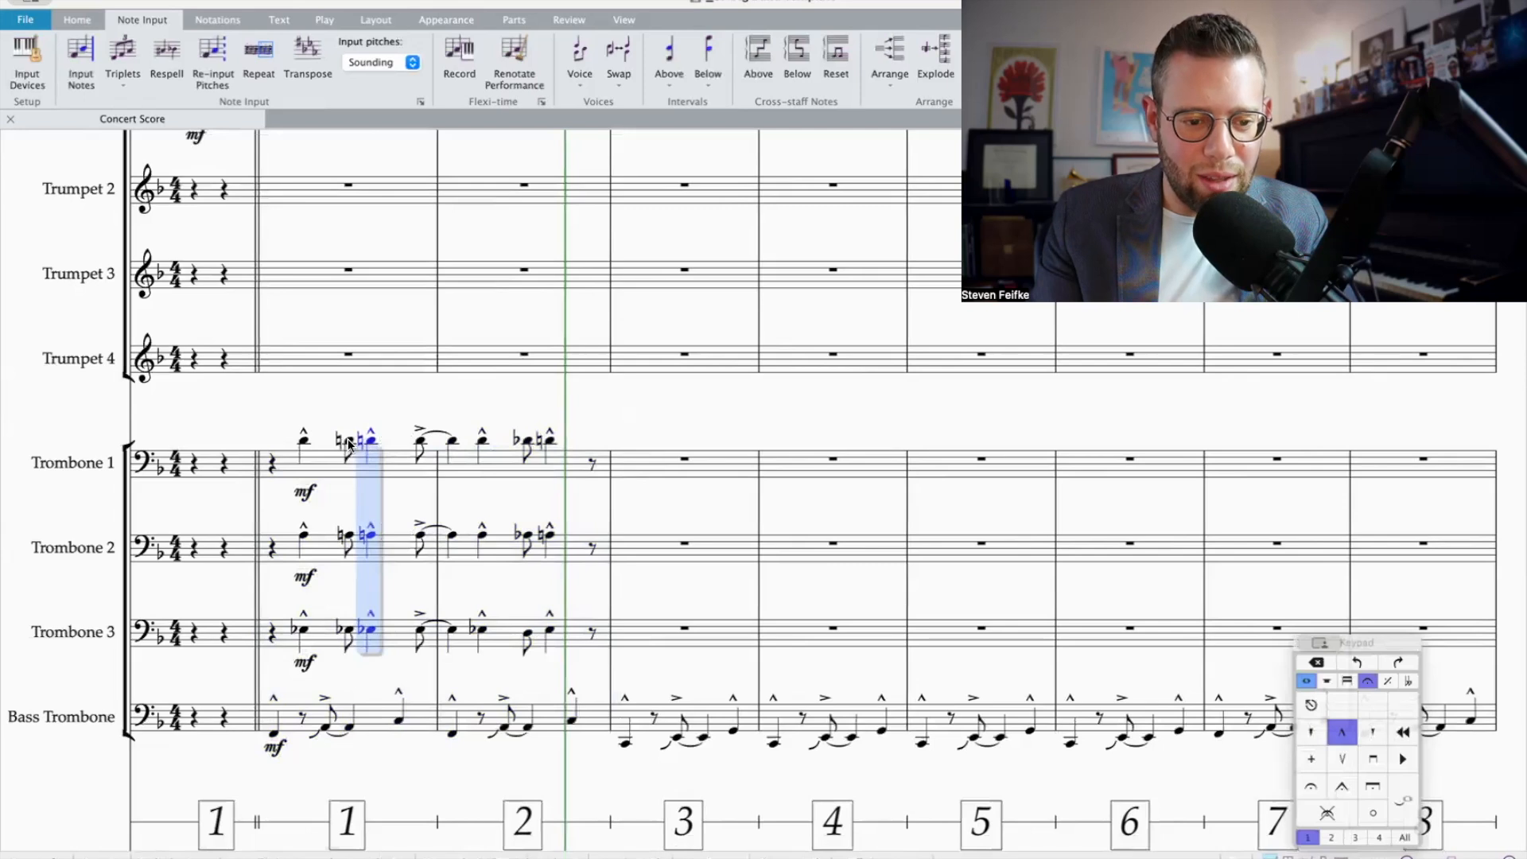
Step: Clear the redundant accidentals from the repeated chords starting on beat 3 of bar 1 in Trombones 1–3, setting Trombone 3's pair to E-flat
shift+click(347, 542)
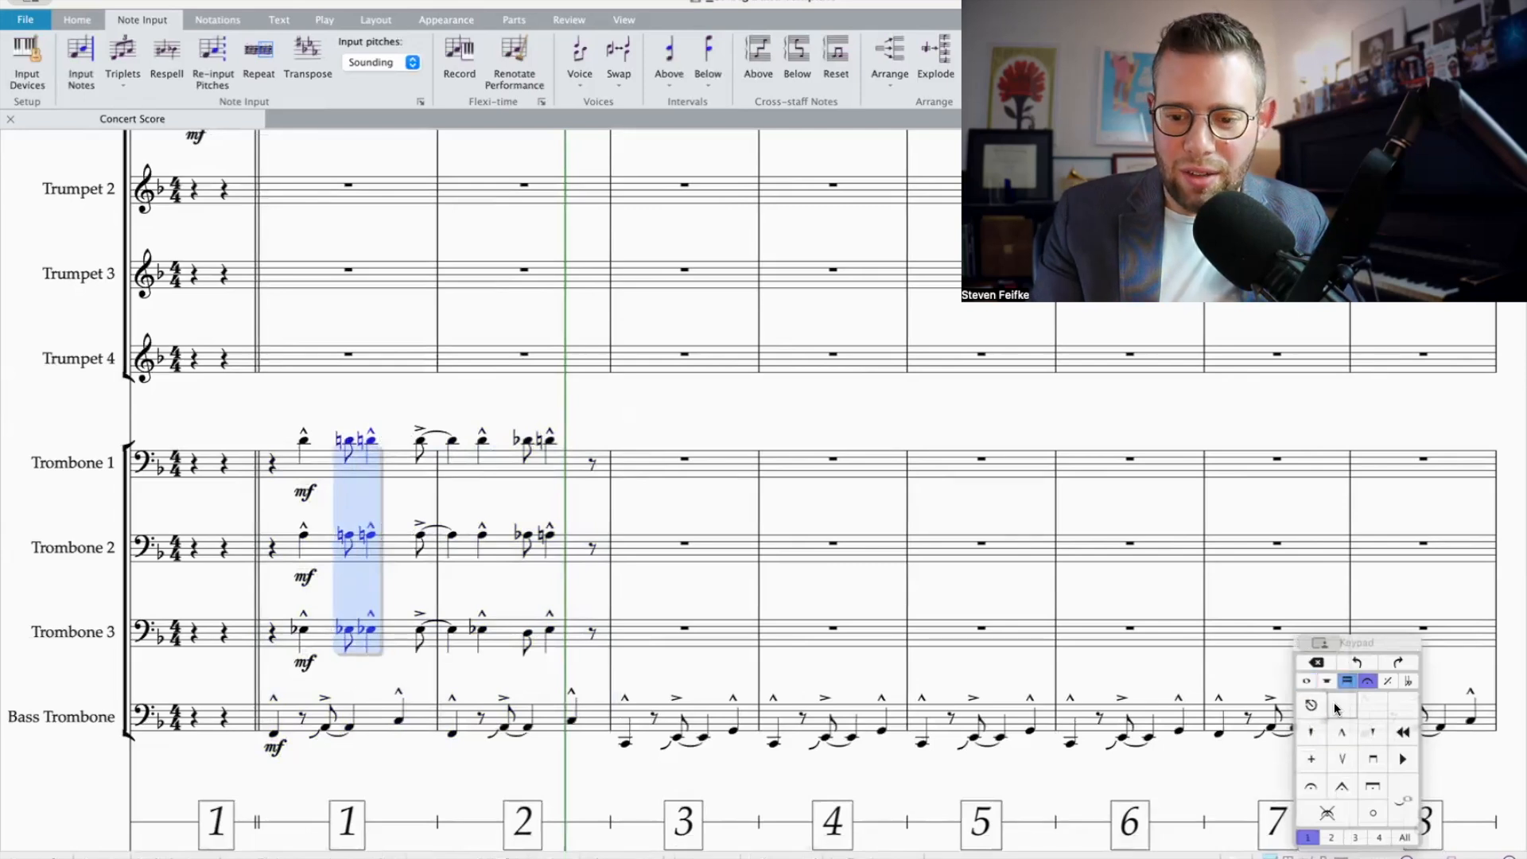
click(1304, 681)
click(1312, 732)
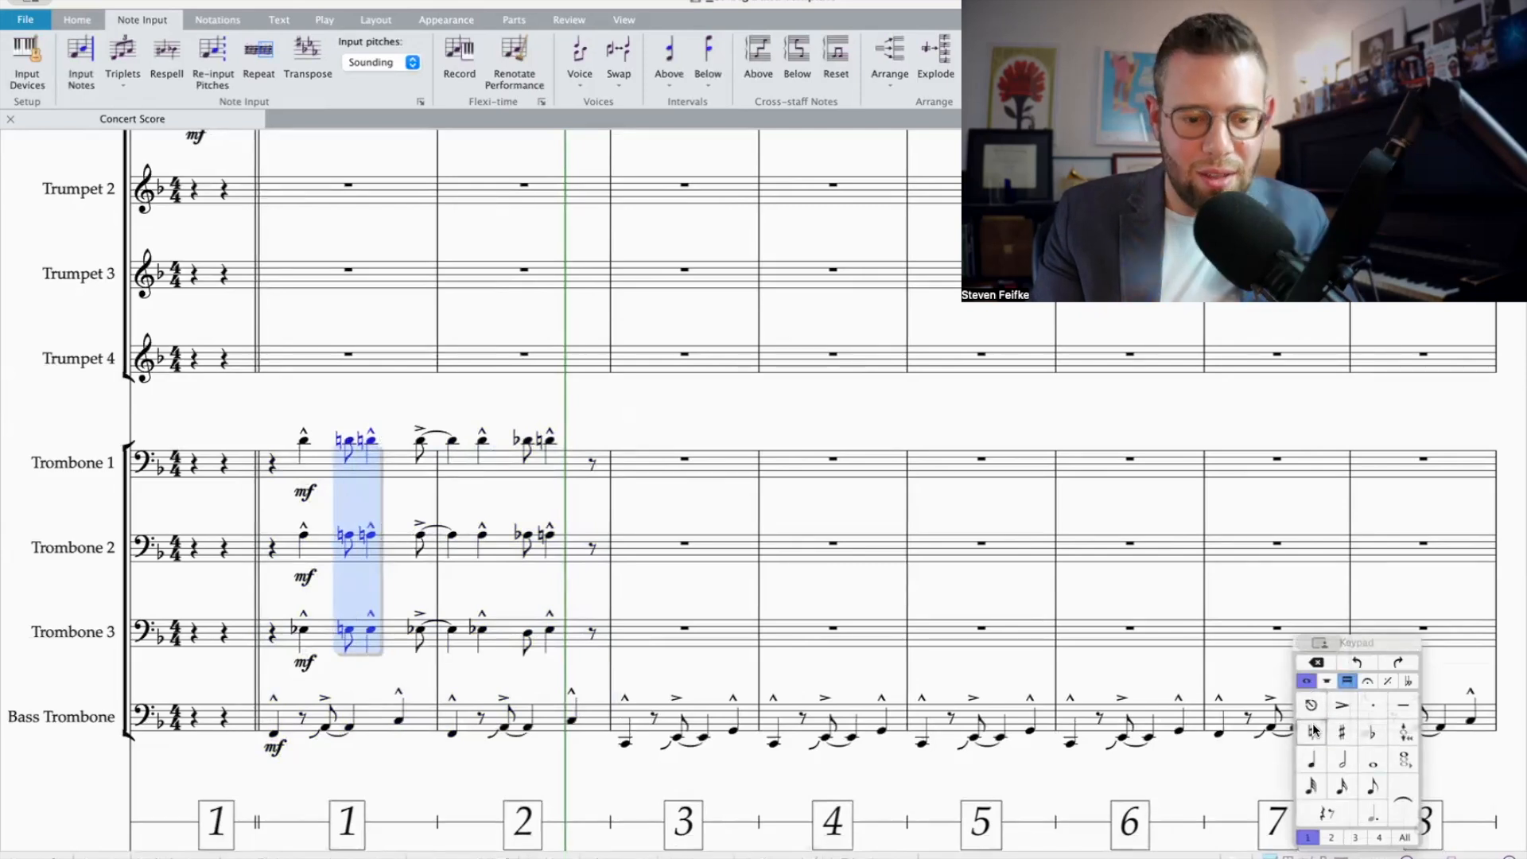
click(1374, 734)
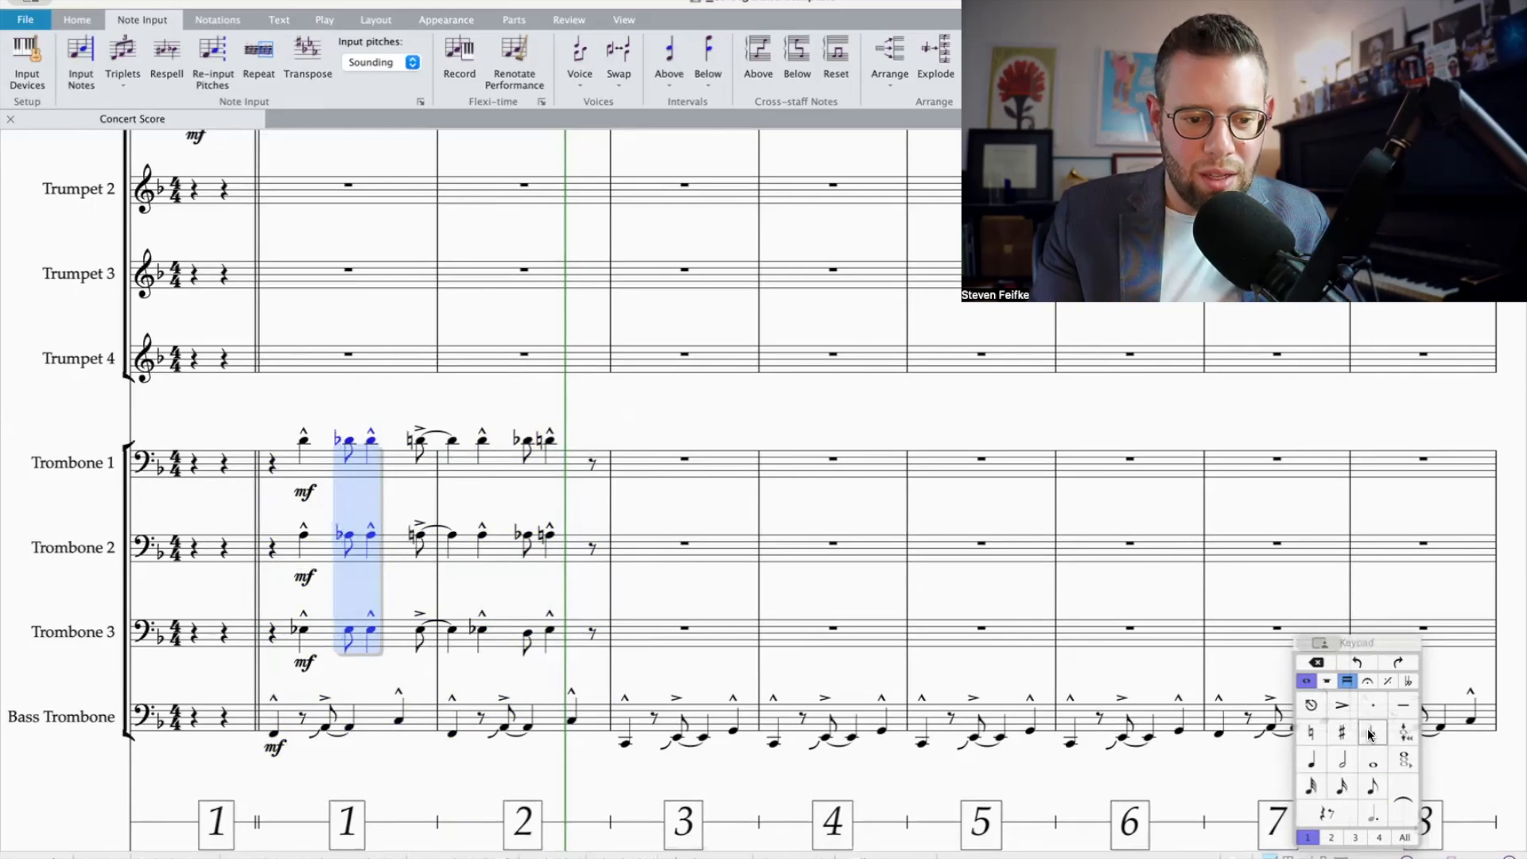
click(1306, 734)
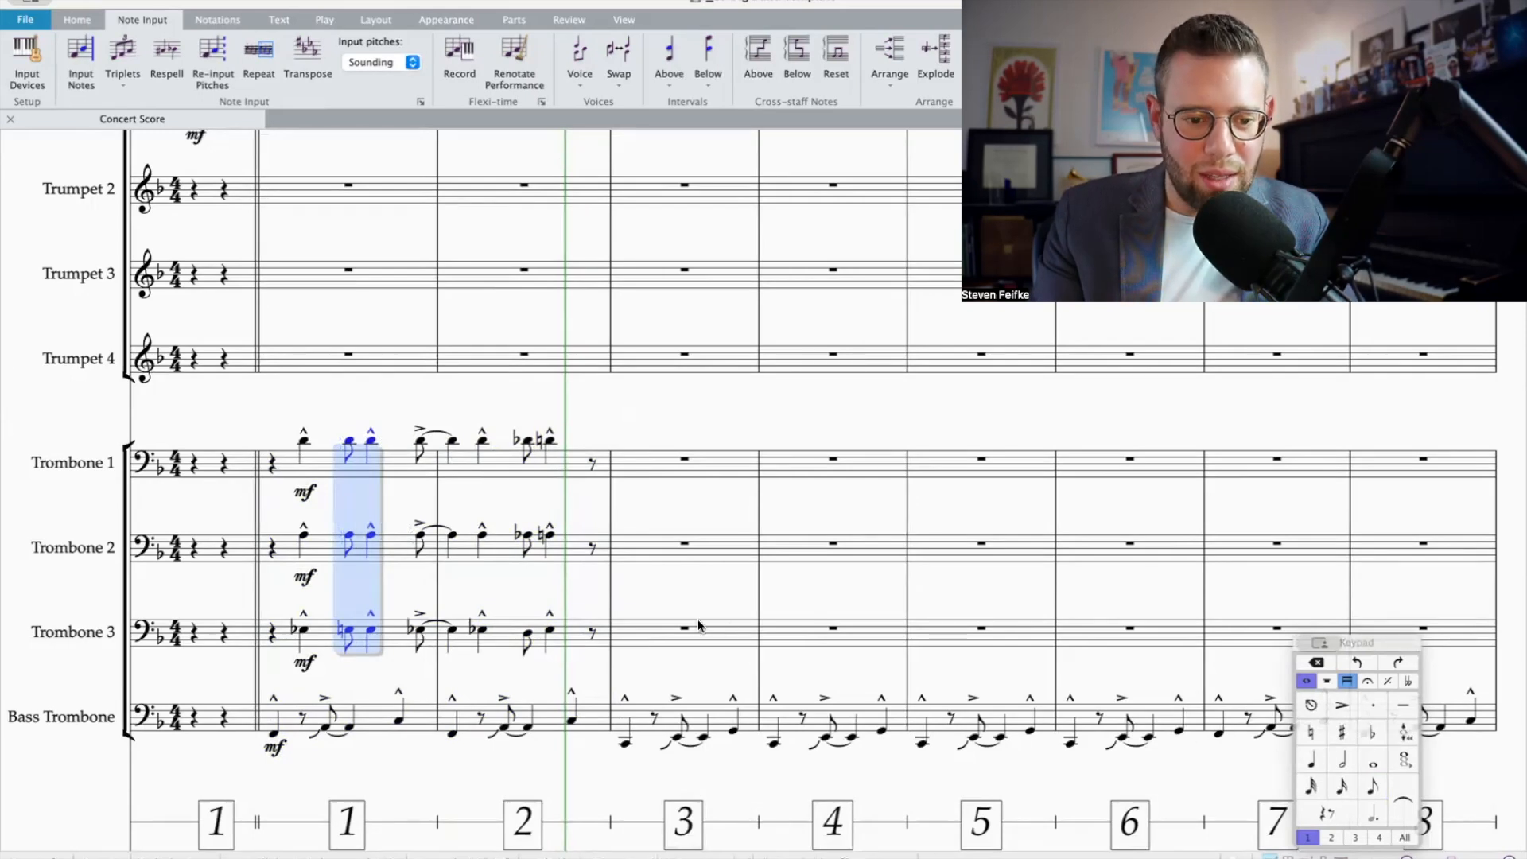
click(348, 632)
key(KP_7)
key(Right)
key(KP_7)
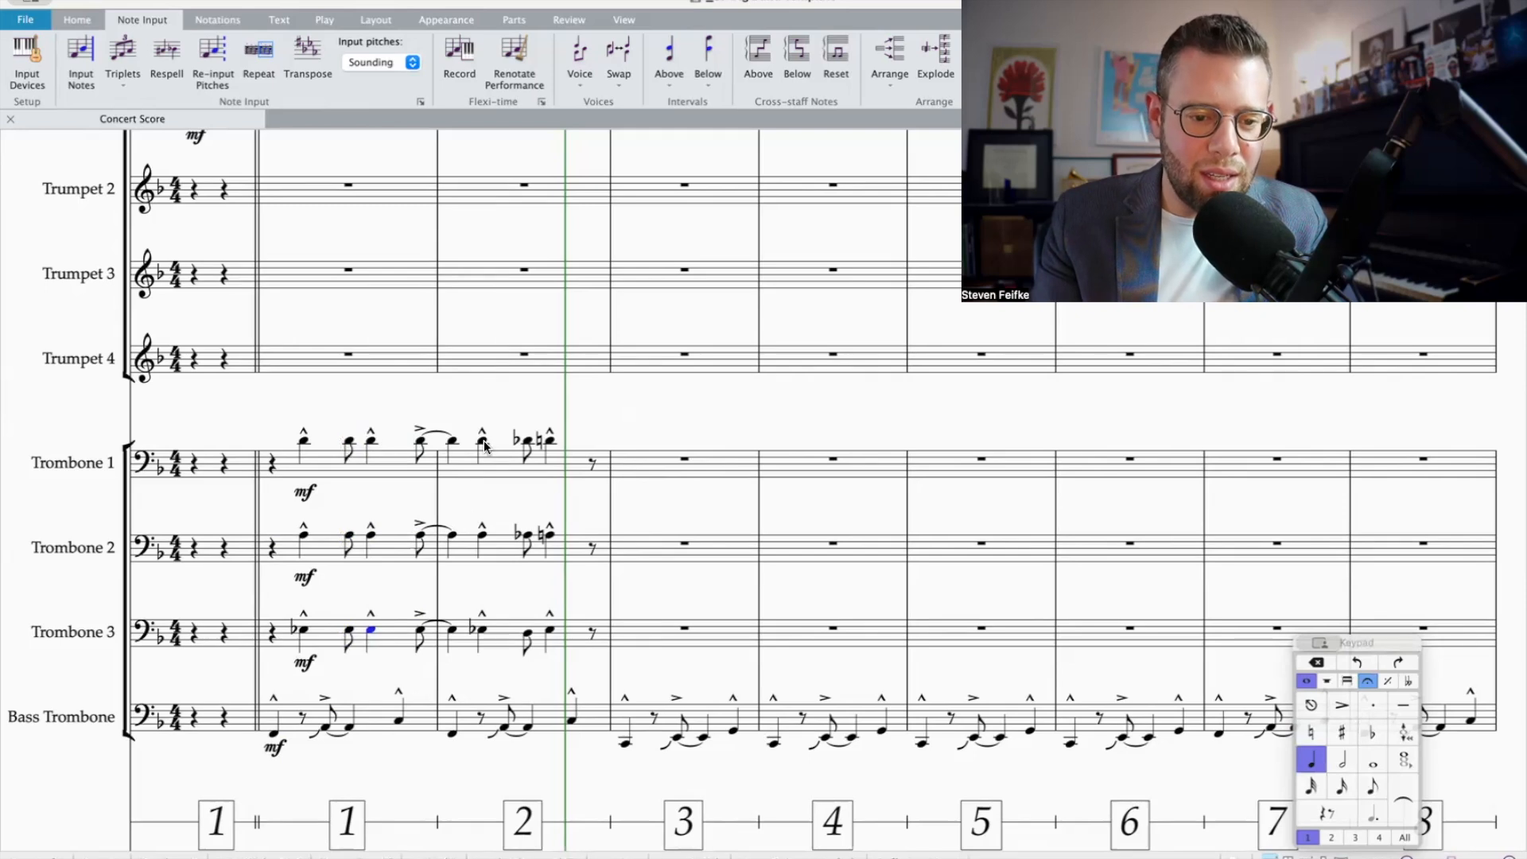
Step: Move the beat 3 eighth-note chord of Trombones 1–3 in bar 2 onto beat 2 as a quarter note with a marcato accent
click(453, 442)
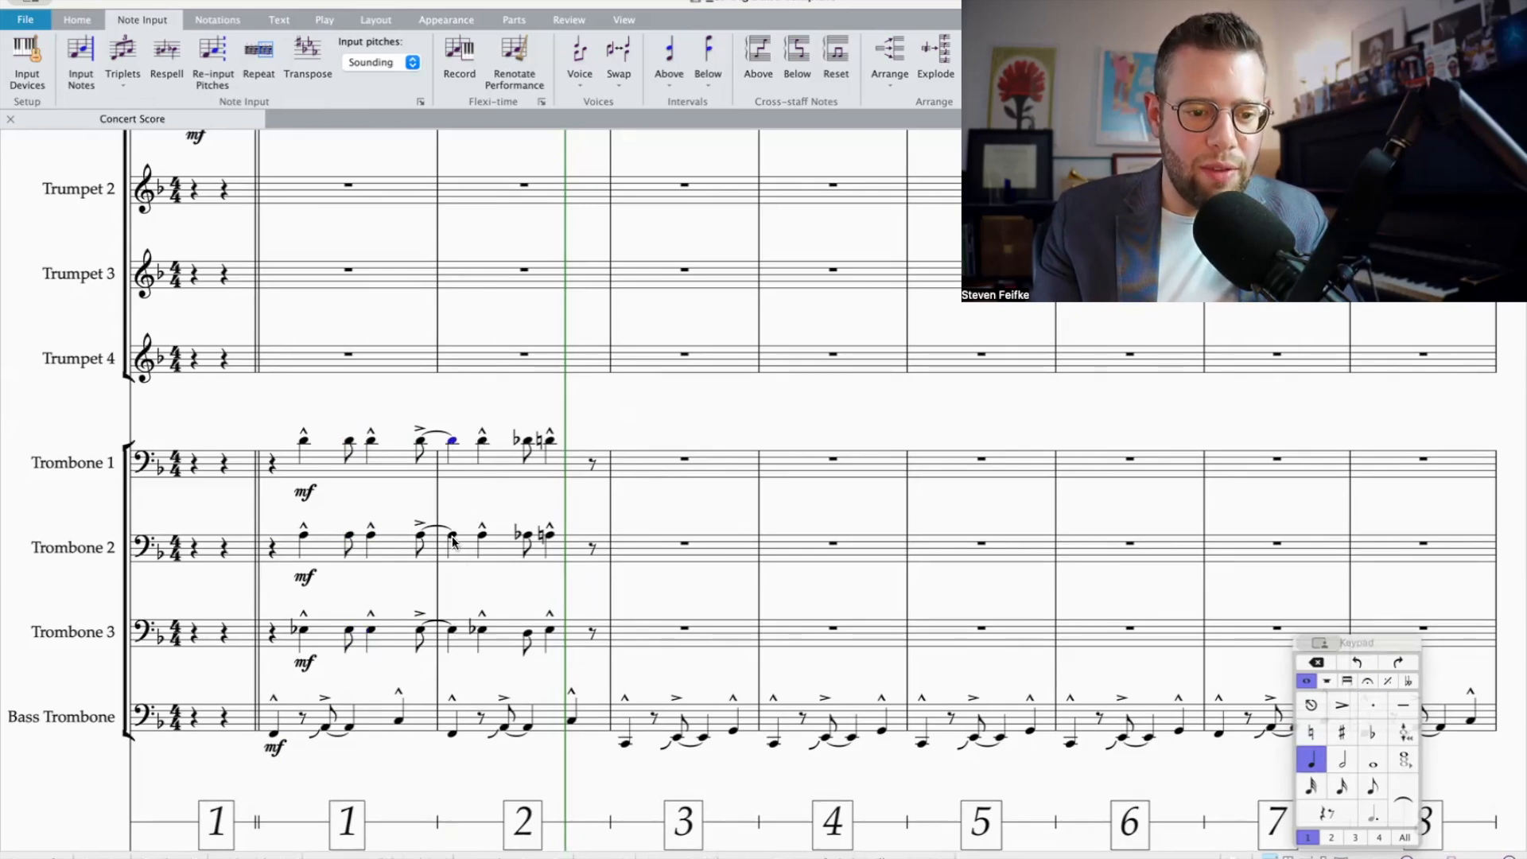
click(482, 440)
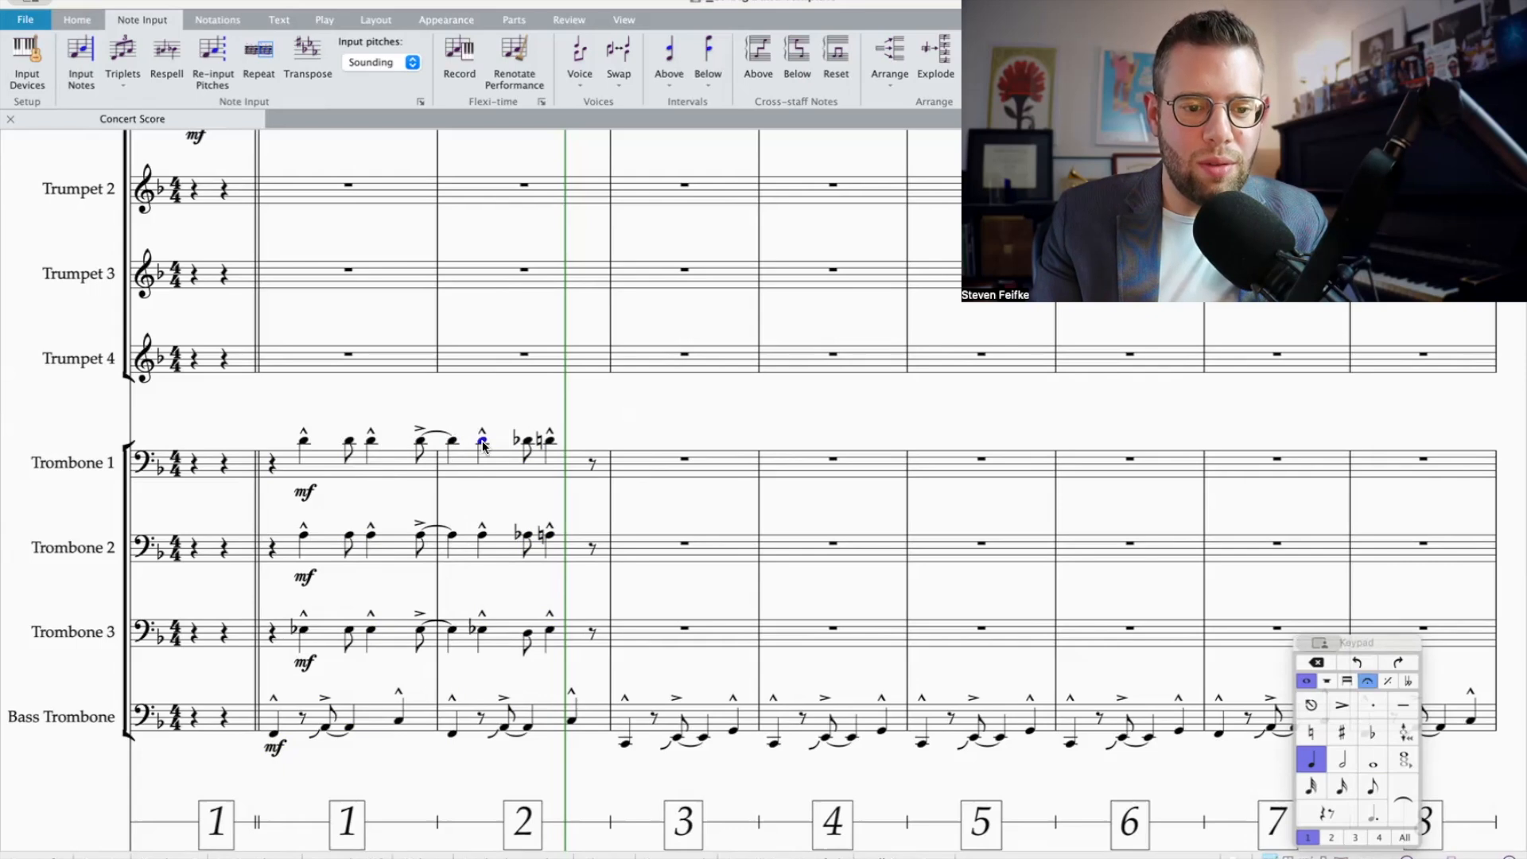
click(530, 442)
shift+click(526, 633)
key(super+x)
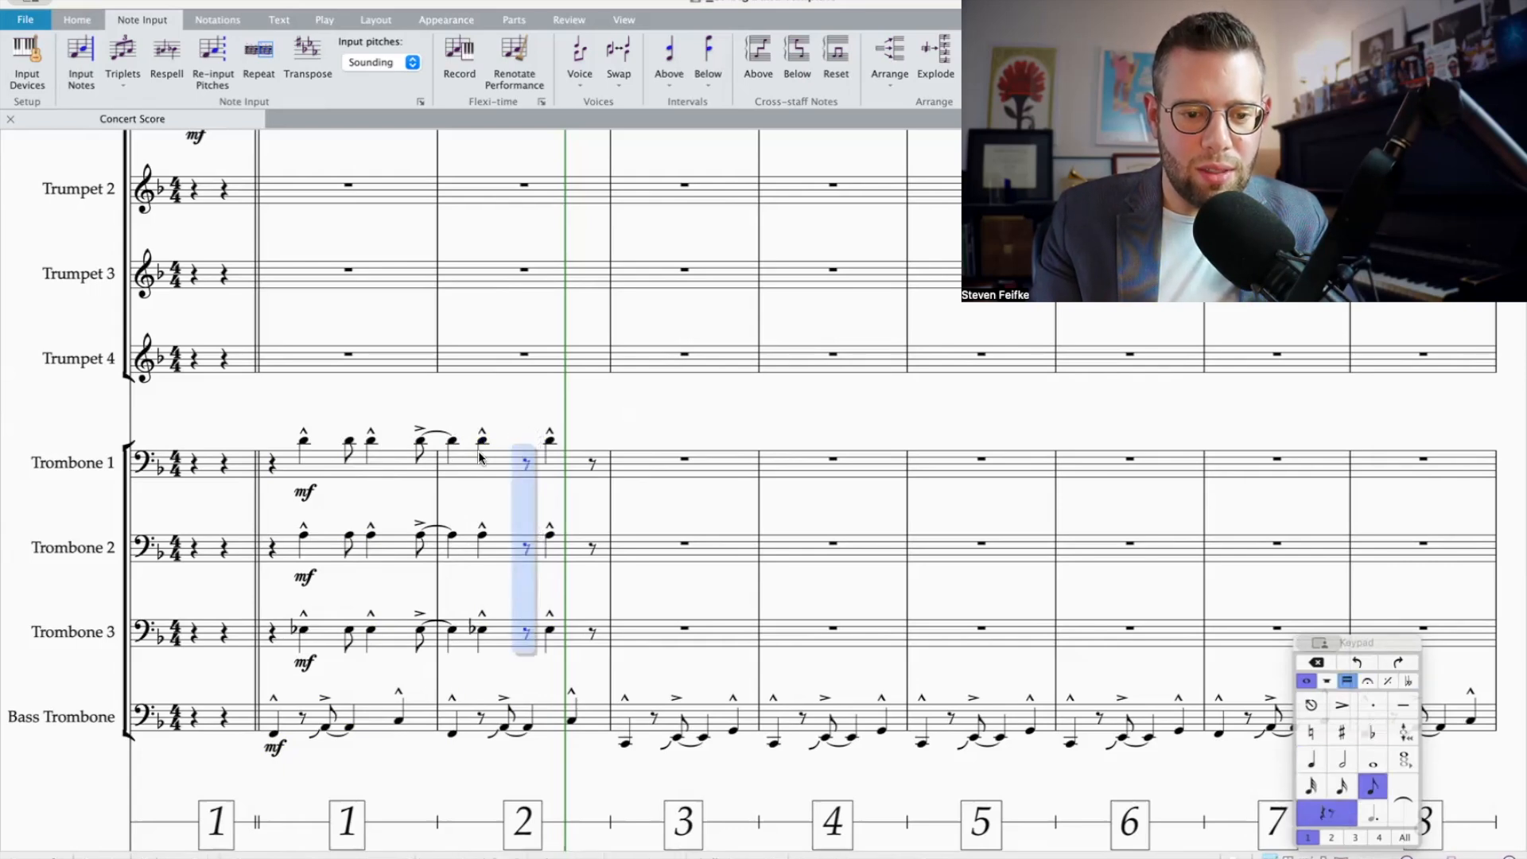
click(481, 443)
key(super+v)
click(1311, 761)
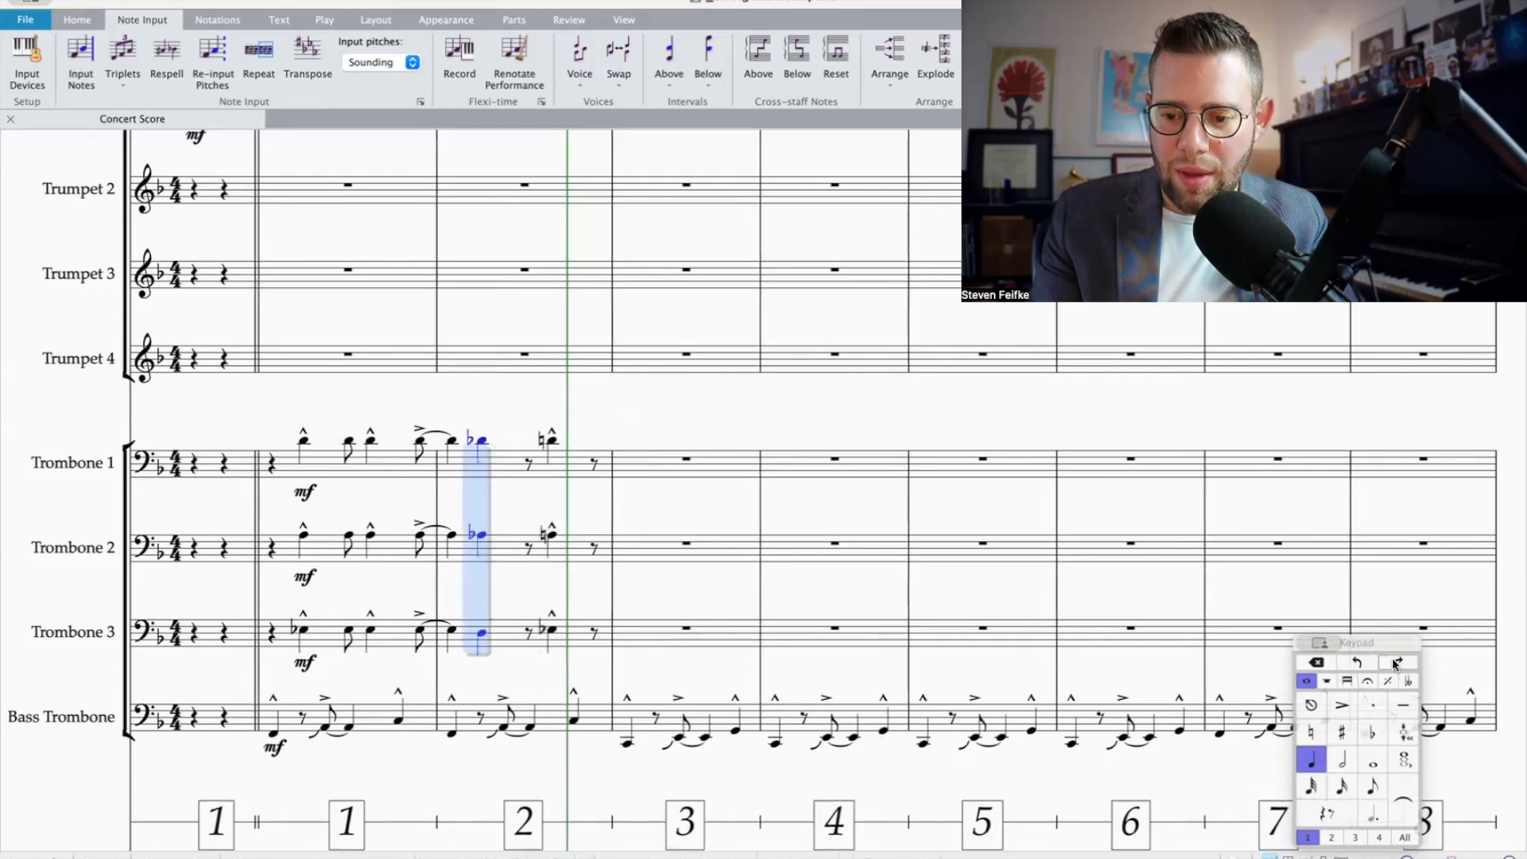
click(1367, 682)
click(1341, 733)
Step: Move the last marcato quarter-note chord of Trombones 1–3 in bar 2 onto beat 3
click(553, 441)
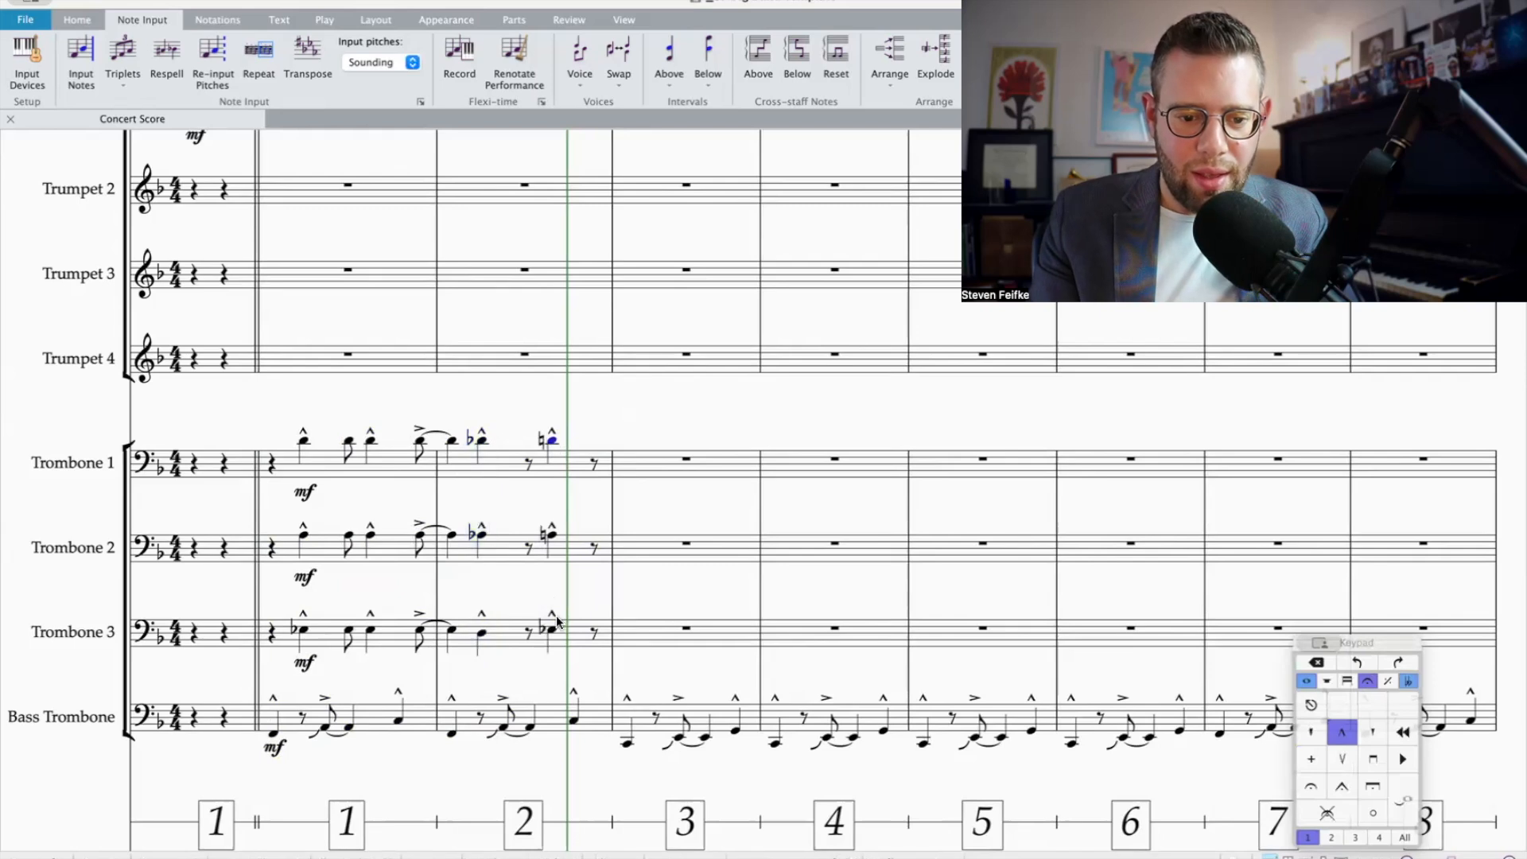
shift+click(551, 631)
key(super+x)
click(530, 464)
key(super+v)
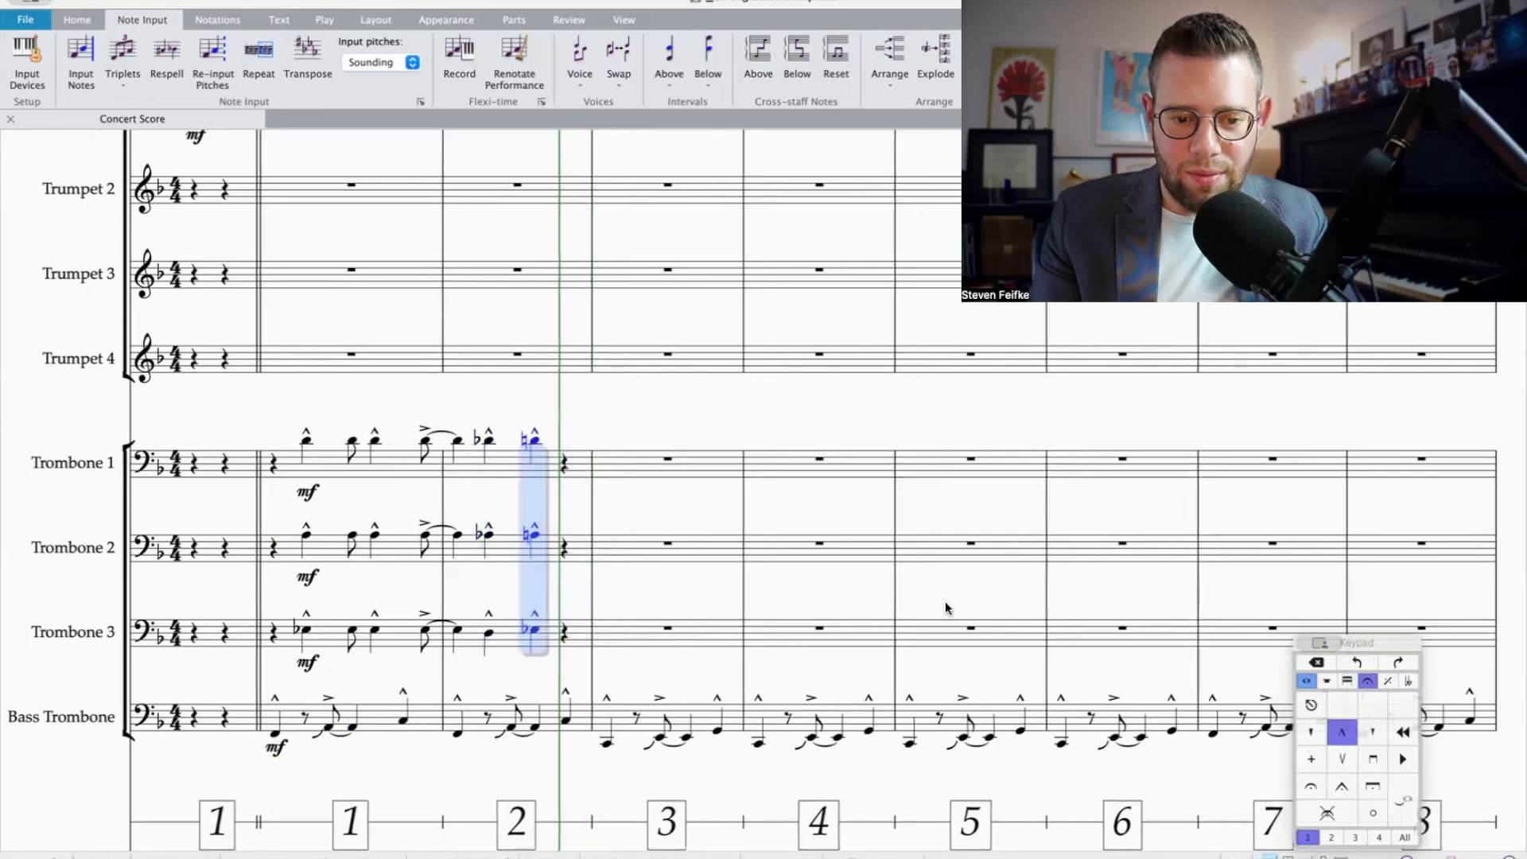
Step: Play back the revised bars 1–2 of the four trombone parts alone
click(555, 722)
shift+click(282, 468)
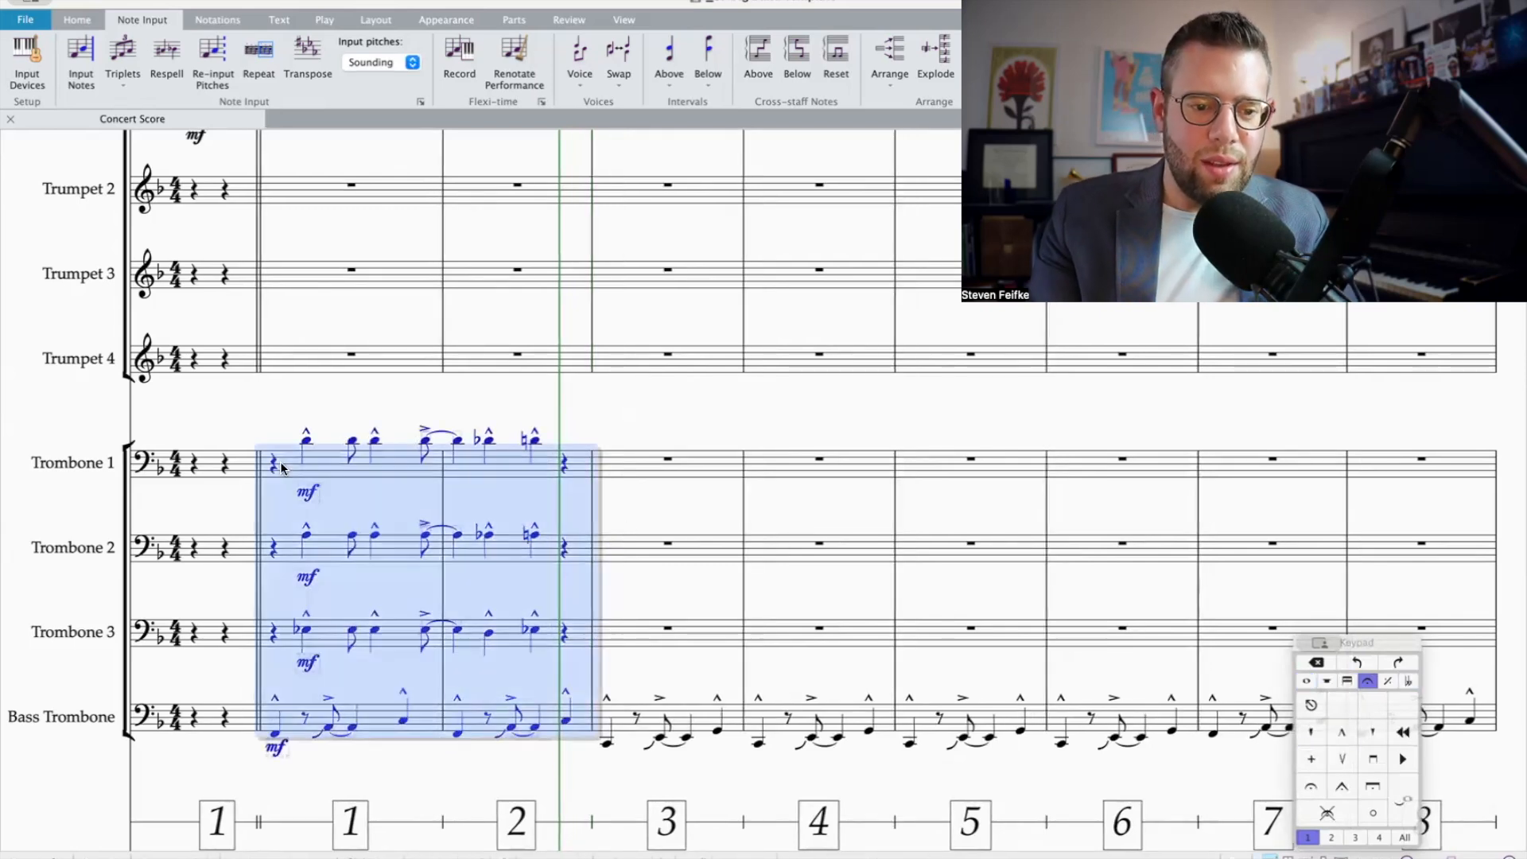
key(p)
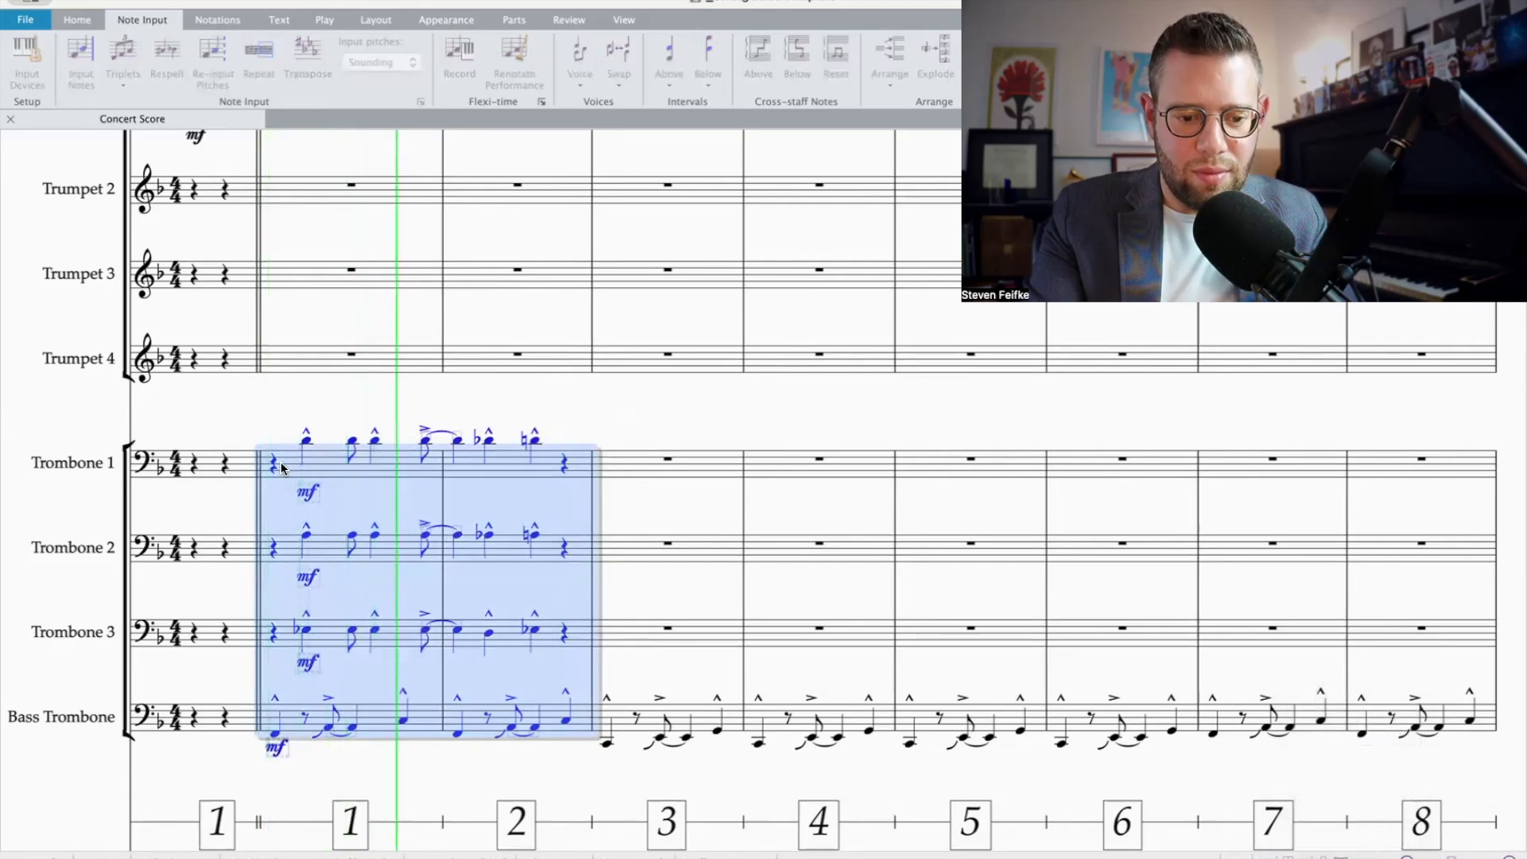
key(space)
Step: Play back bars 1–2 from Trumpet 1 down to Bass Trombone to check the revised trombone rhythm against the melody
scroll(417, 354, up, 3)
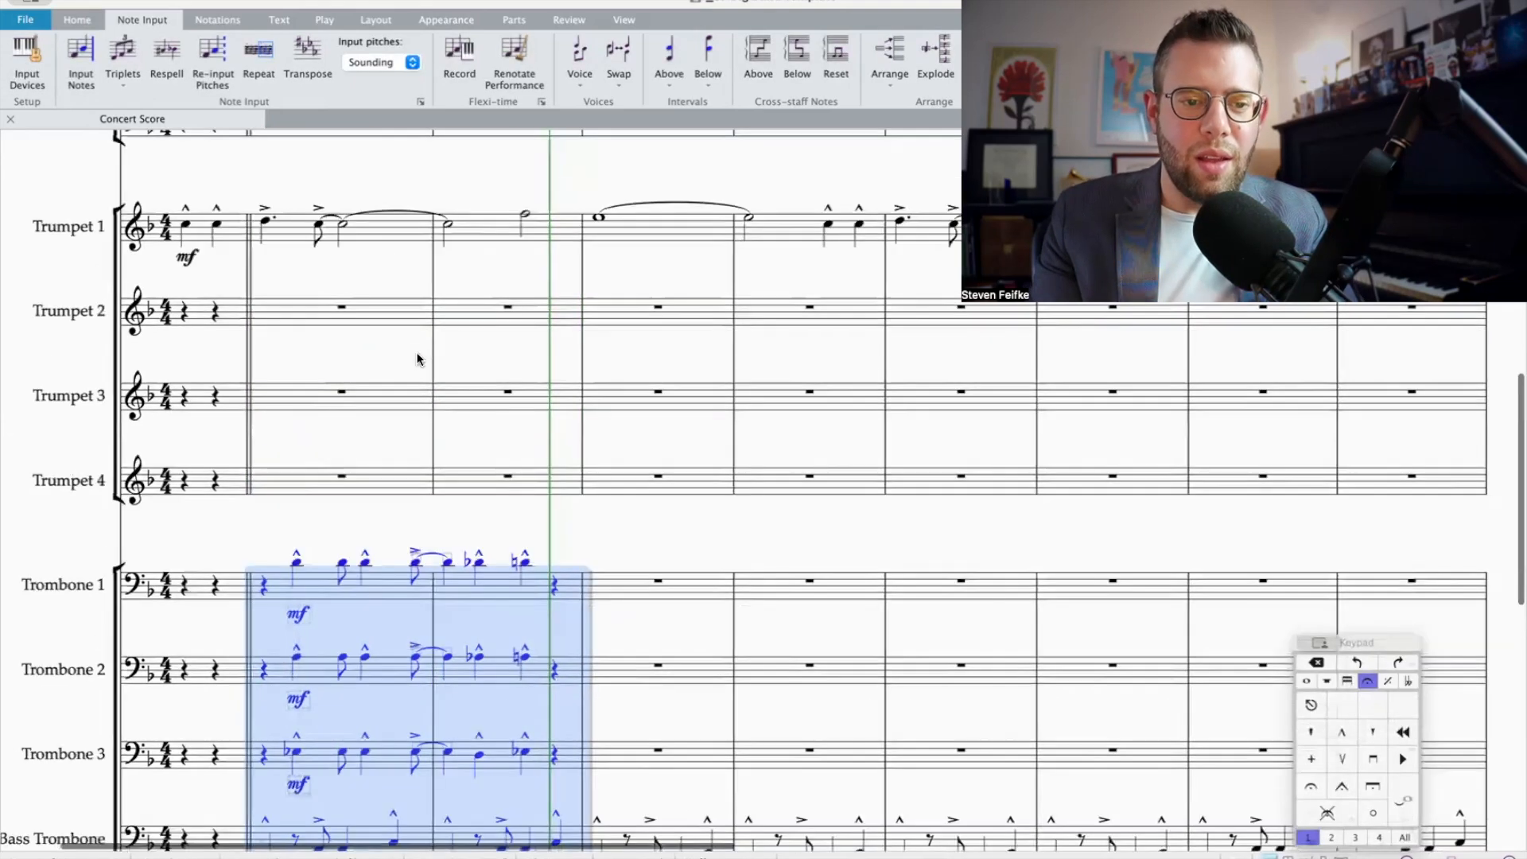
scroll(417, 351, up, 4)
shift+click(291, 557)
key(p)
scroll(516, 572, down, 1)
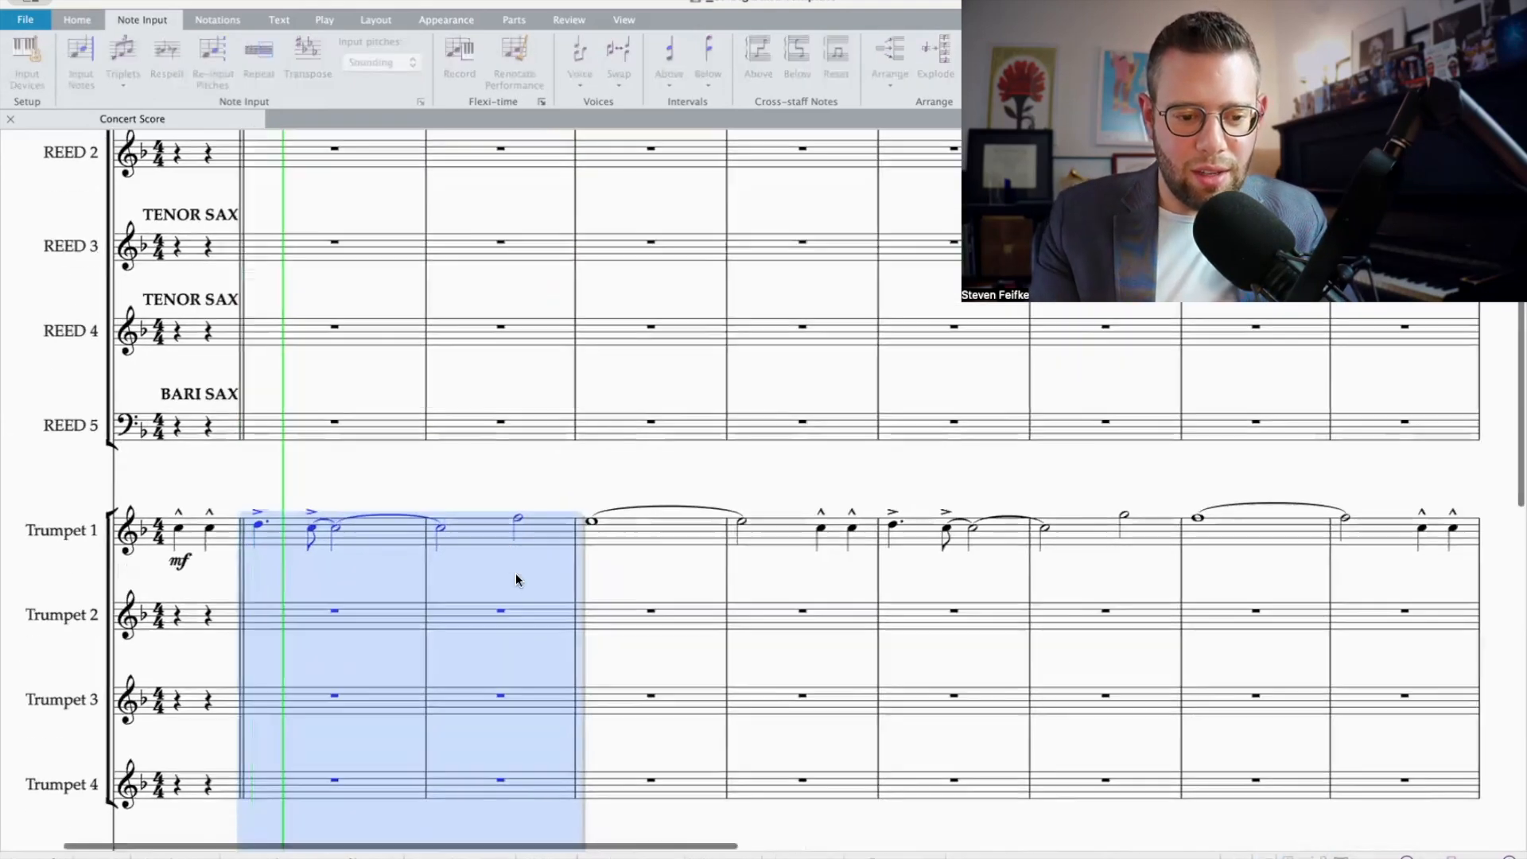
scroll(515, 574, down, 3)
scroll(515, 574, down, 3)
scroll(515, 573, down, 2)
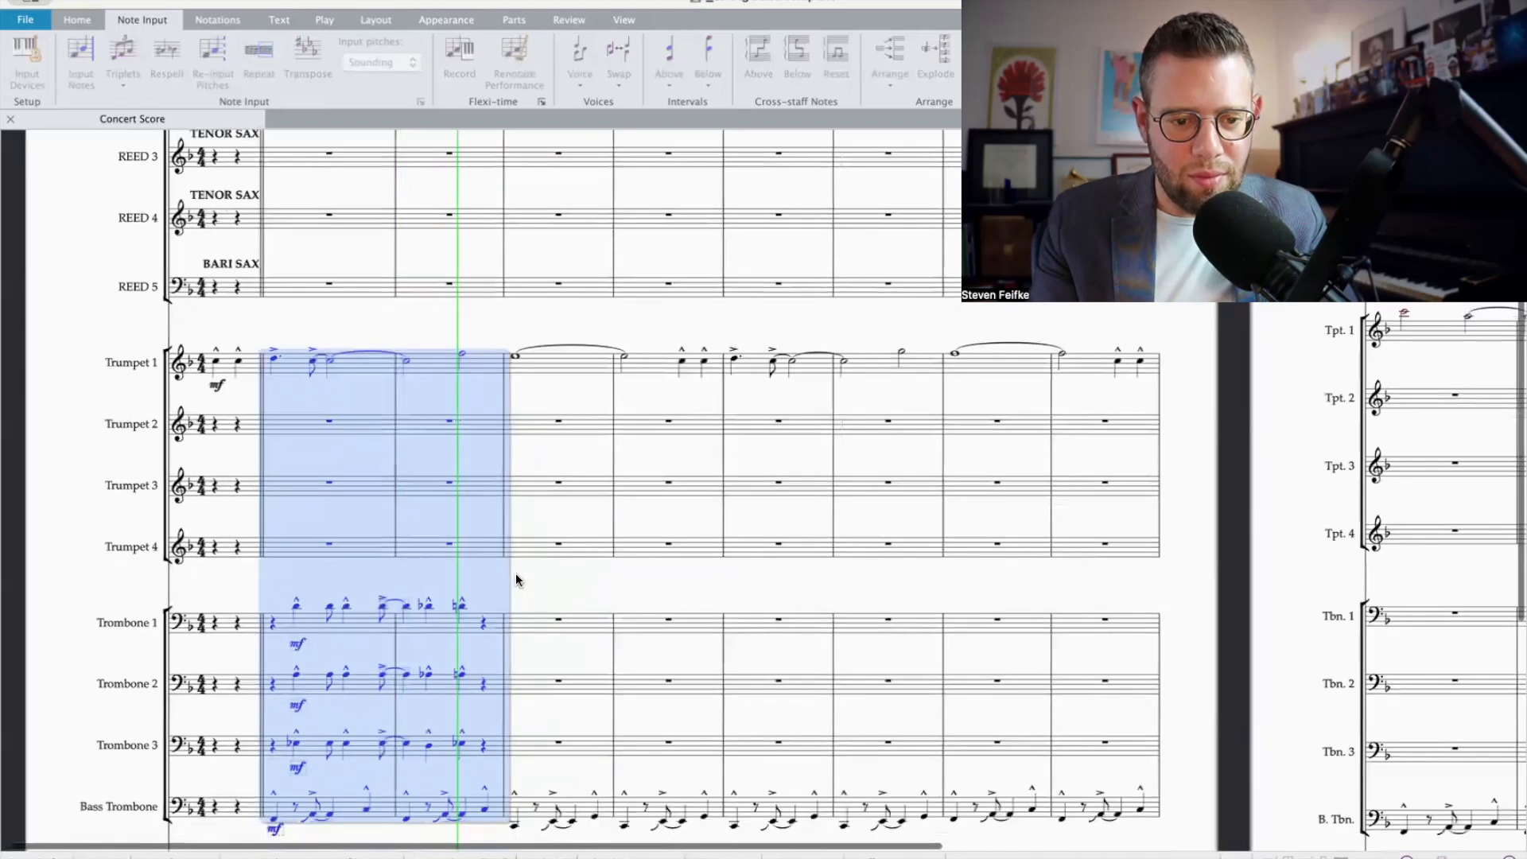
key(space)
scroll(596, 581, down, 1)
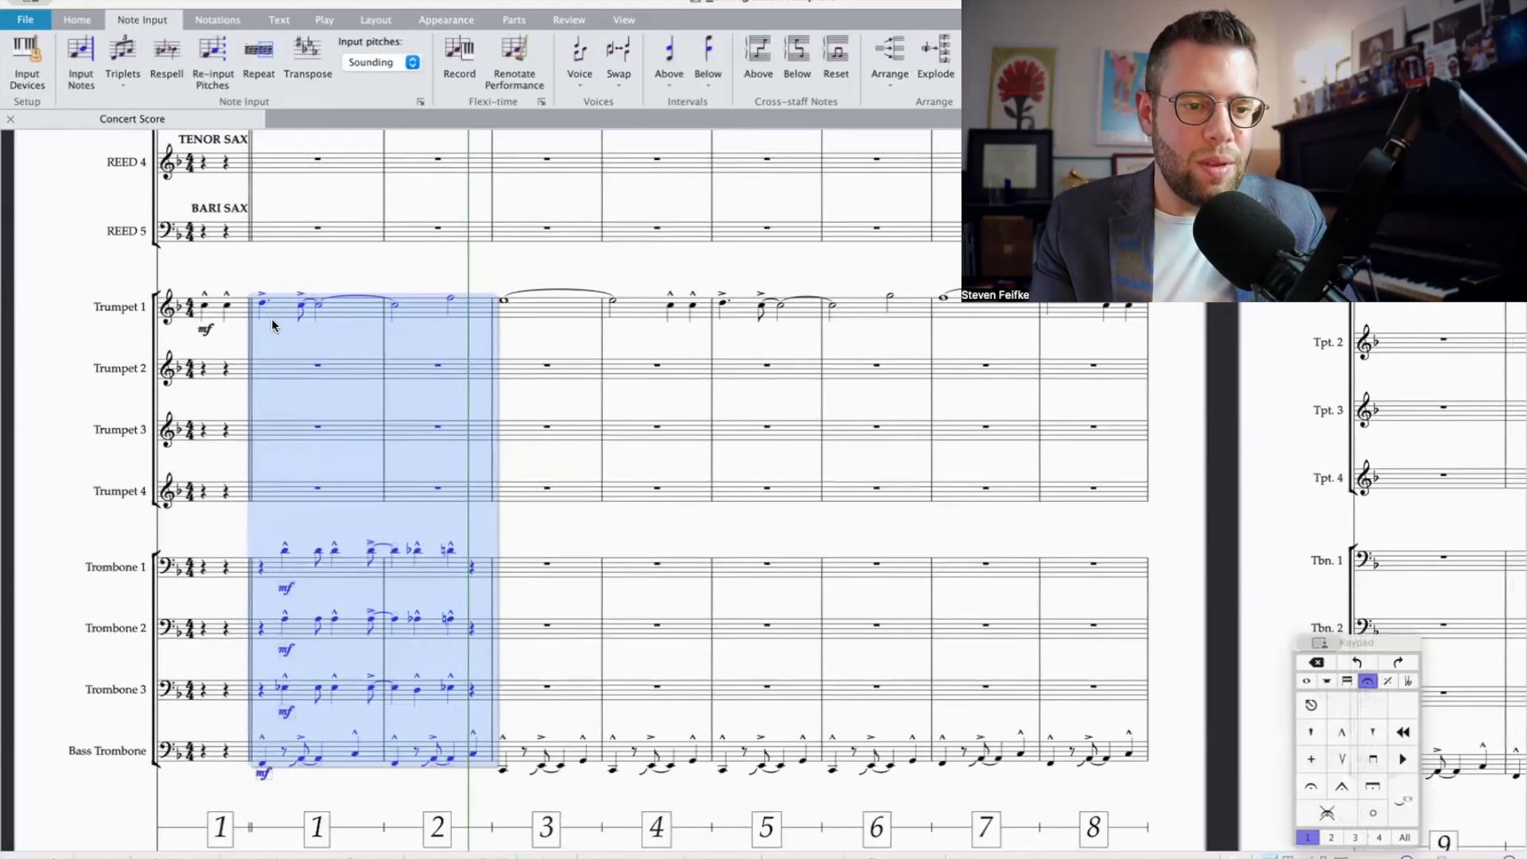
Step: Shorten Trumpet 1's first note in bar 2 to a quarter note and repeat its pitch on beat 2 as a marcato quarter note
click(396, 306)
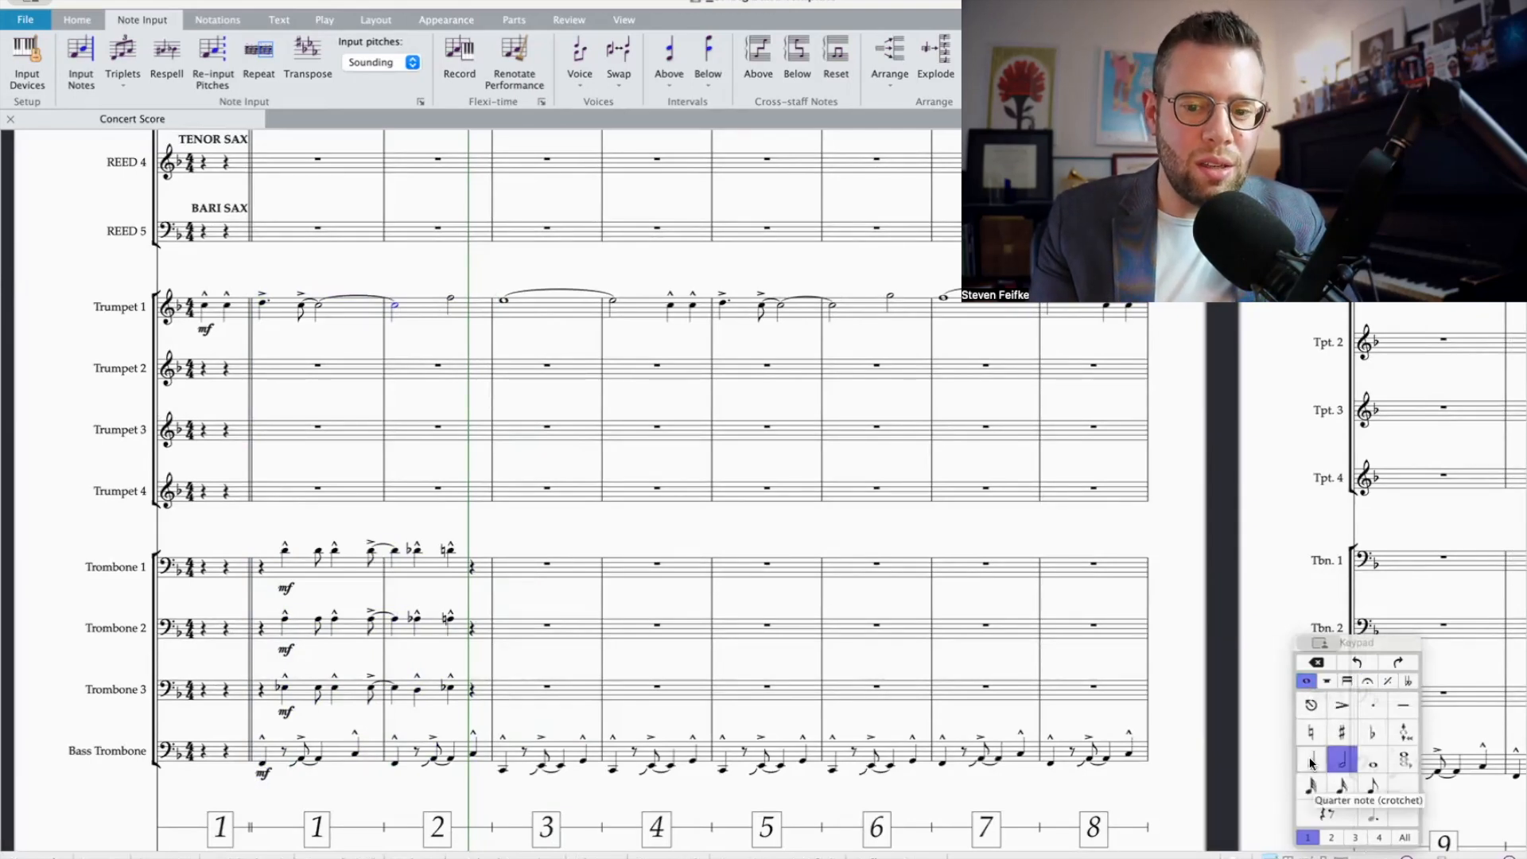
click(1311, 762)
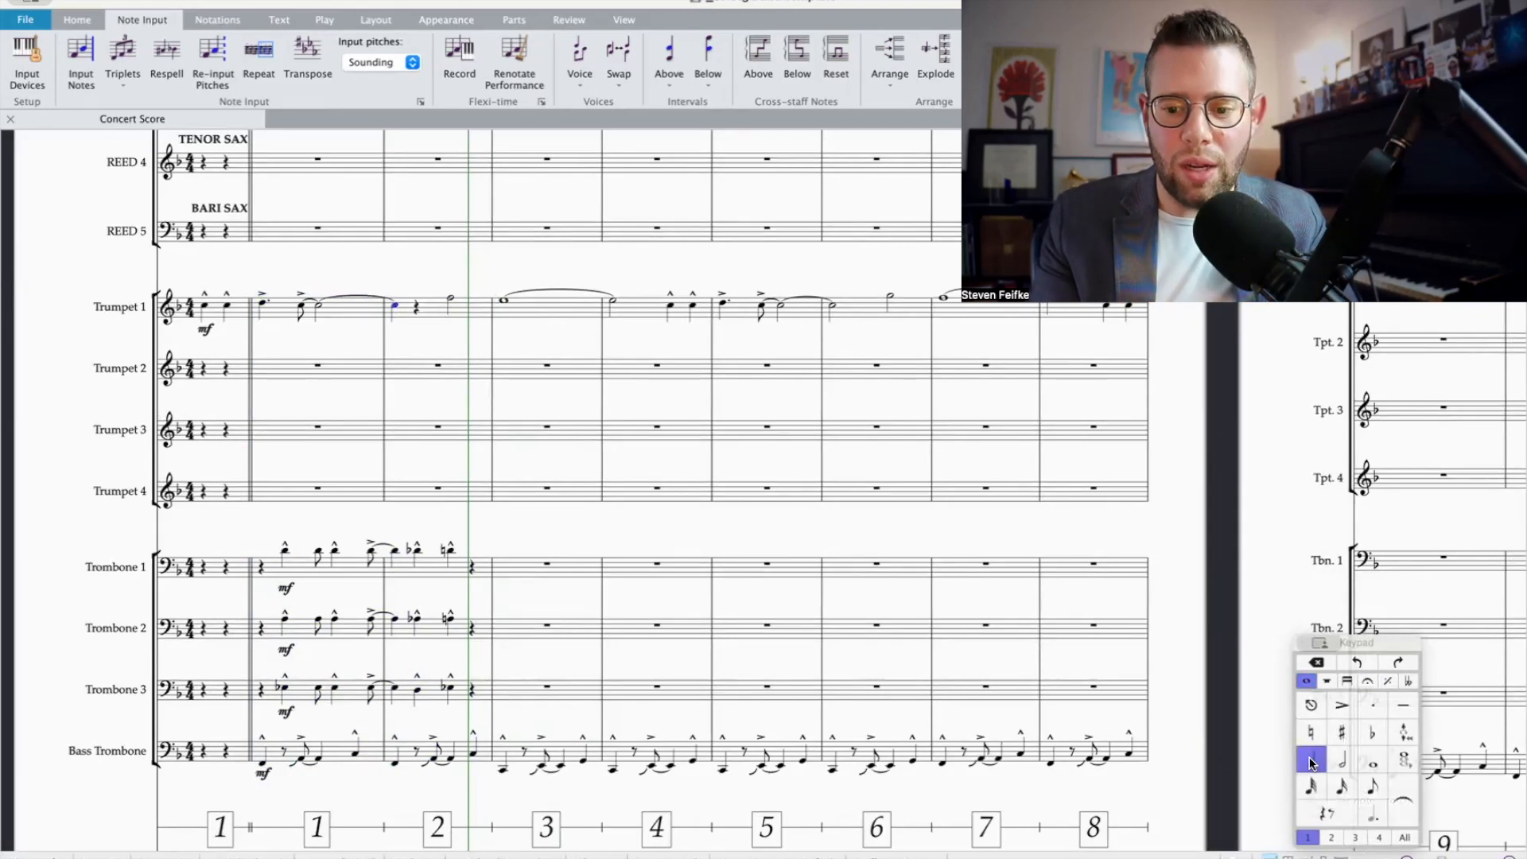
click(1367, 682)
click(1344, 732)
key(Right)
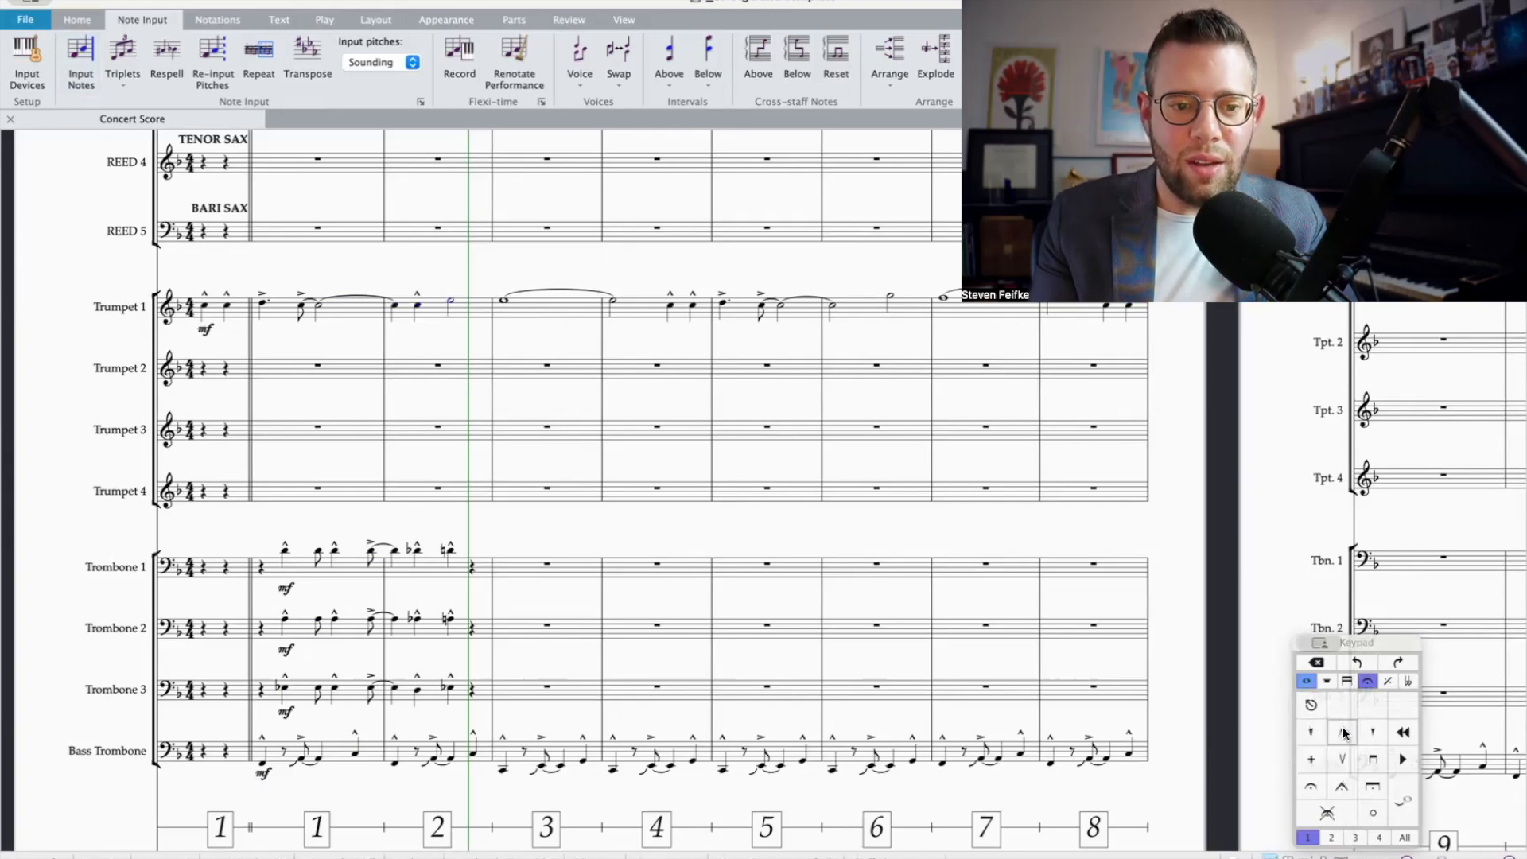
Step: Rewrite beats 3–4 of bar 2 in Trumpet 1 as an eighth note, a marcato quarter note and an accented eighth-note E
click(1311, 681)
click(1369, 786)
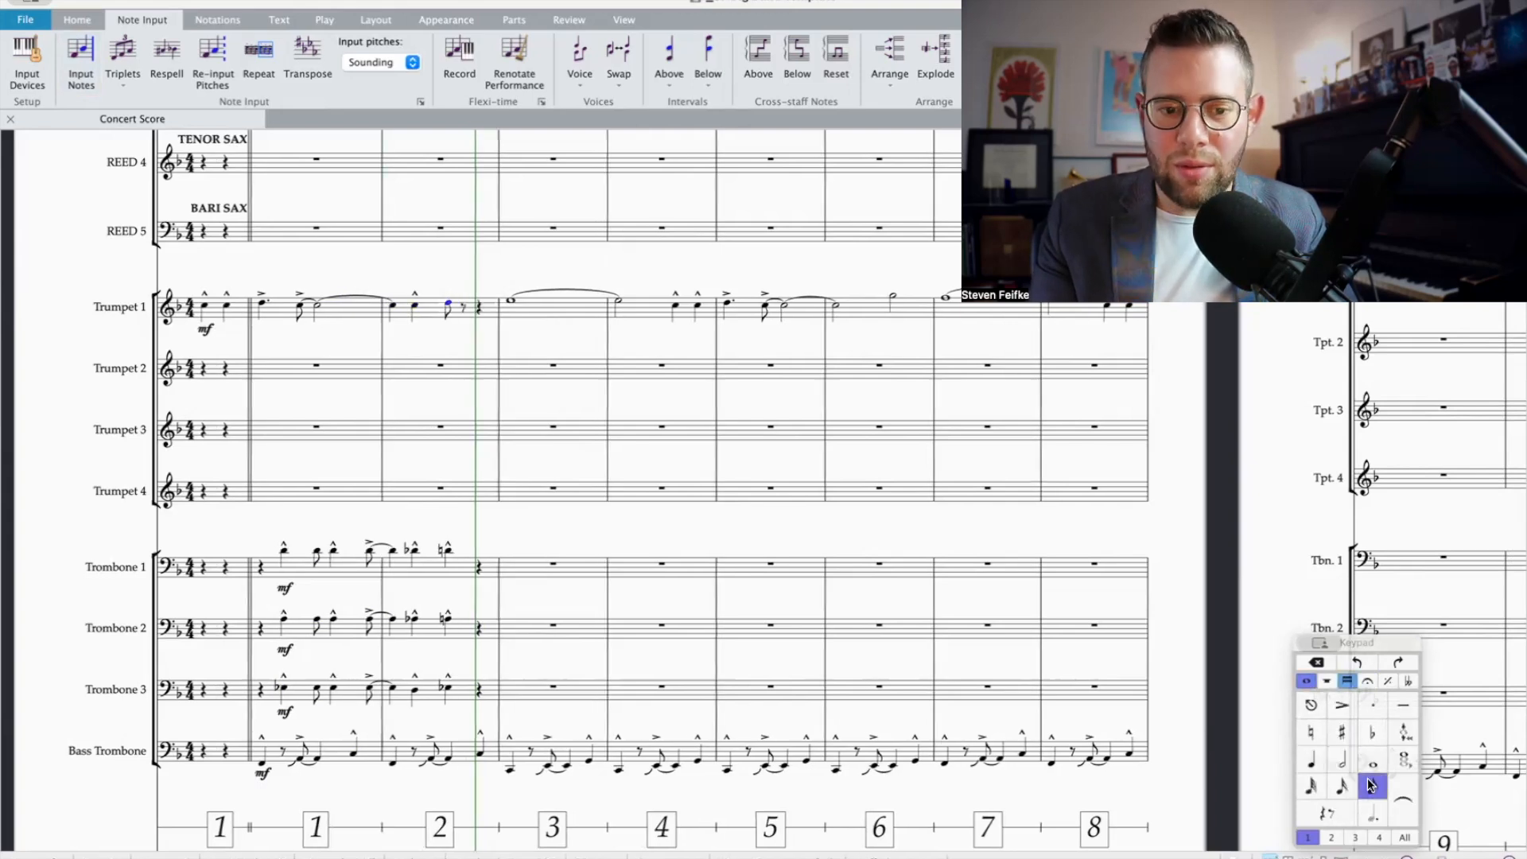
click(1311, 759)
click(1367, 681)
click(1341, 731)
key(e)
click(1342, 705)
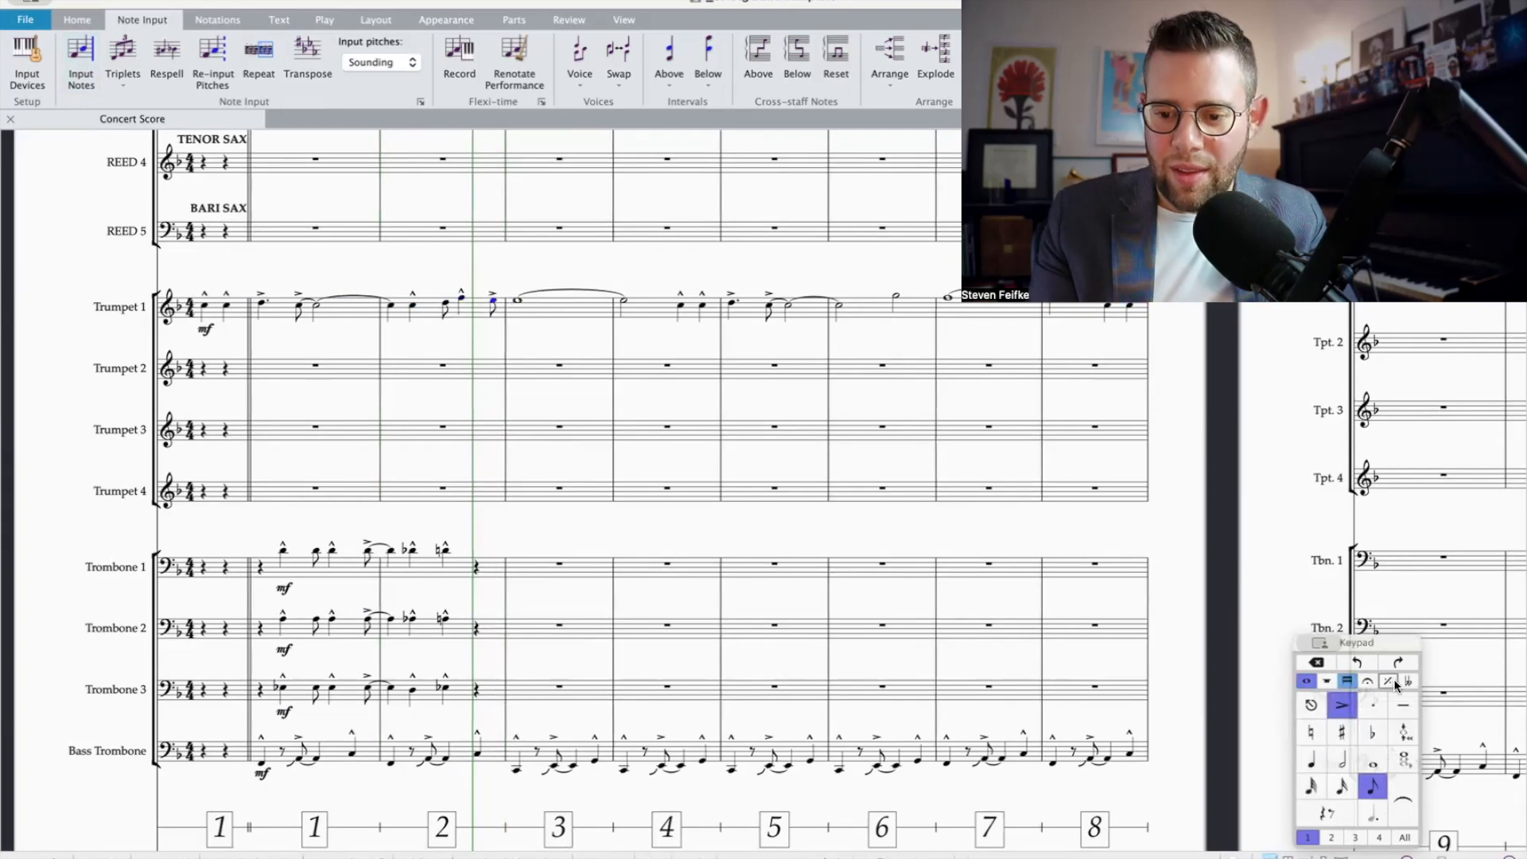
Step: Add a scoop to Trumpet 1's accented E at the end of bar 2 and tie it into bar 3
click(1387, 683)
click(1318, 732)
click(1307, 681)
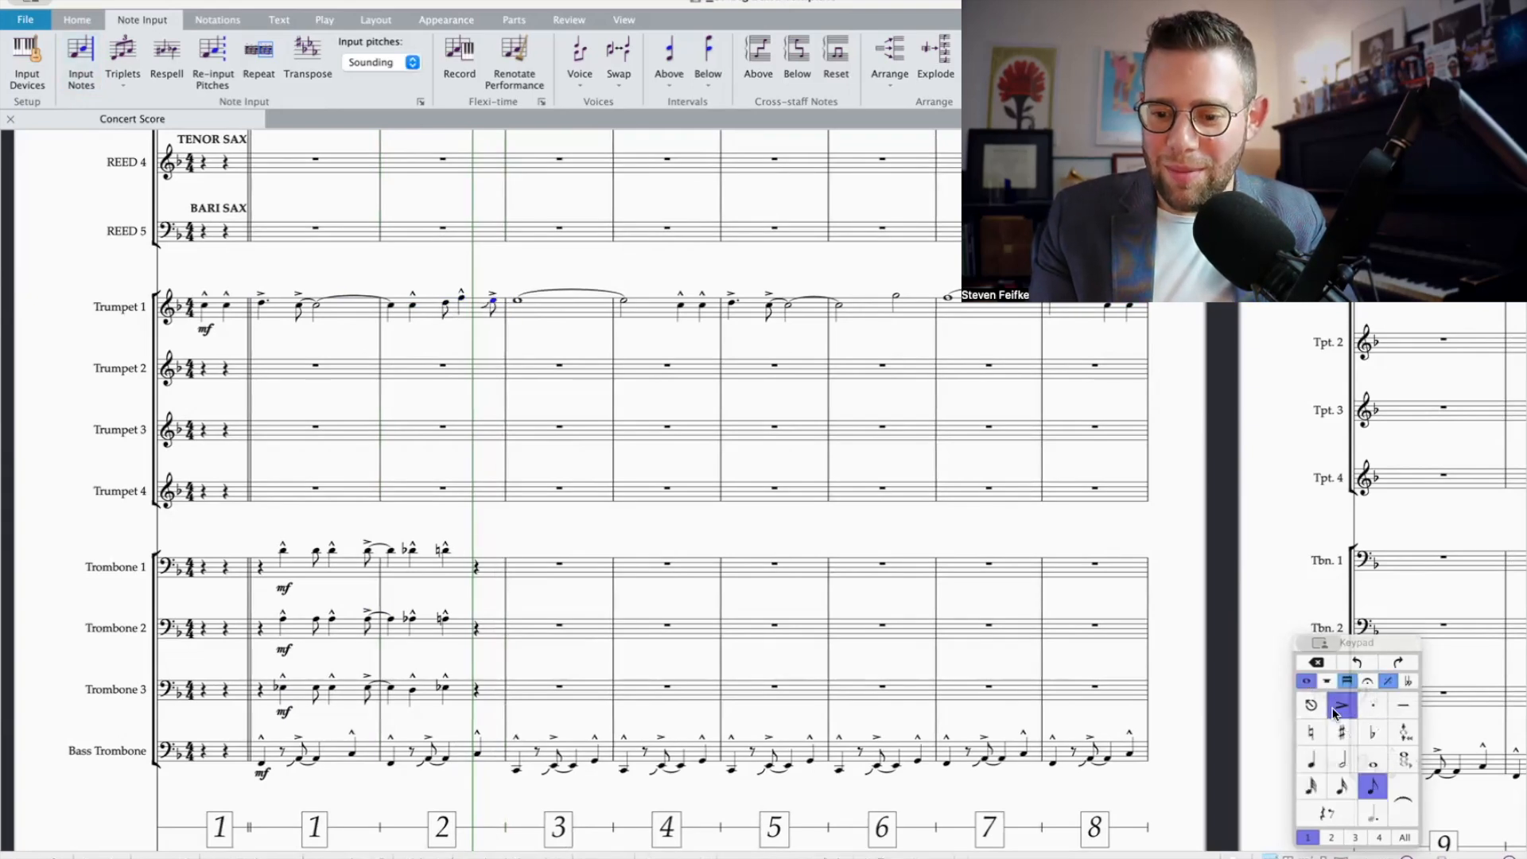
click(1397, 791)
Step: Play back the pickup bar through bar 3 from Trumpet 1 down to Bass Trombone to check the new melody rhythm
scroll(643, 477, right, 1)
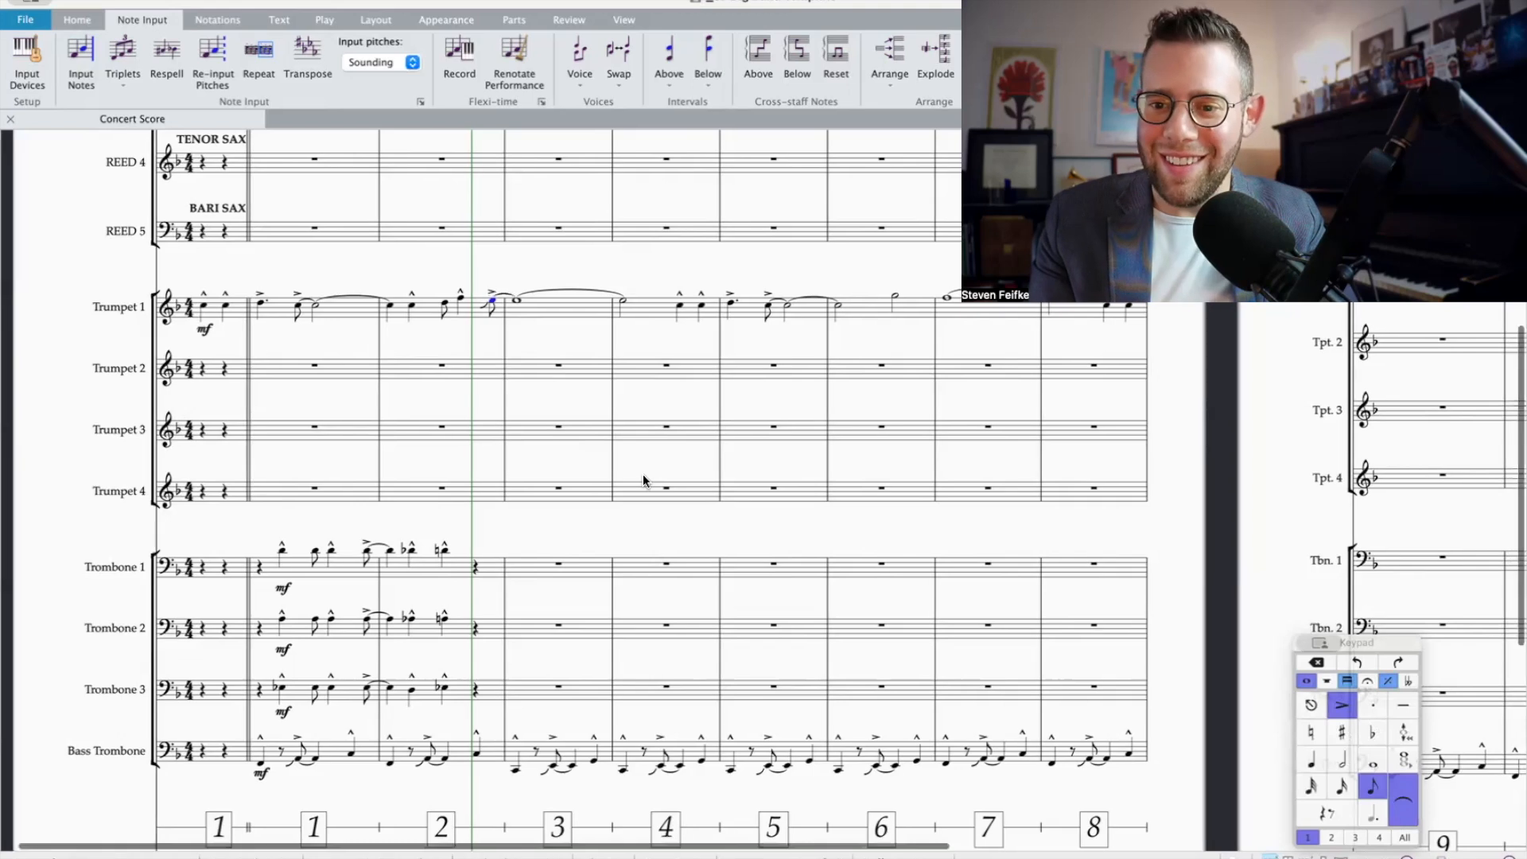
scroll(642, 474, right, 2)
scroll(642, 474, down, 1)
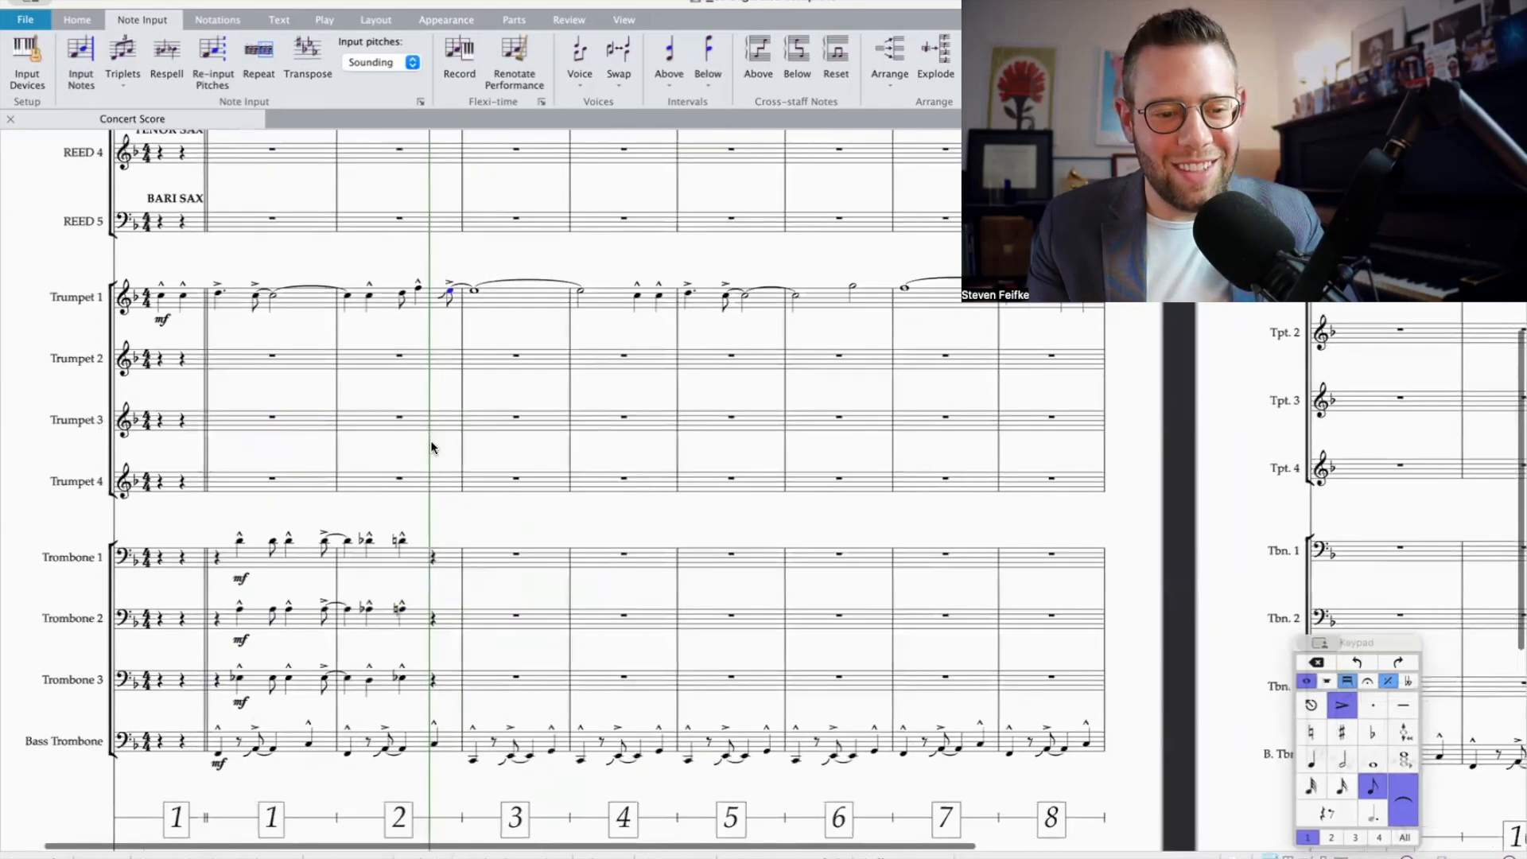
scroll(416, 446, down, 2)
scroll(416, 445, down, 1)
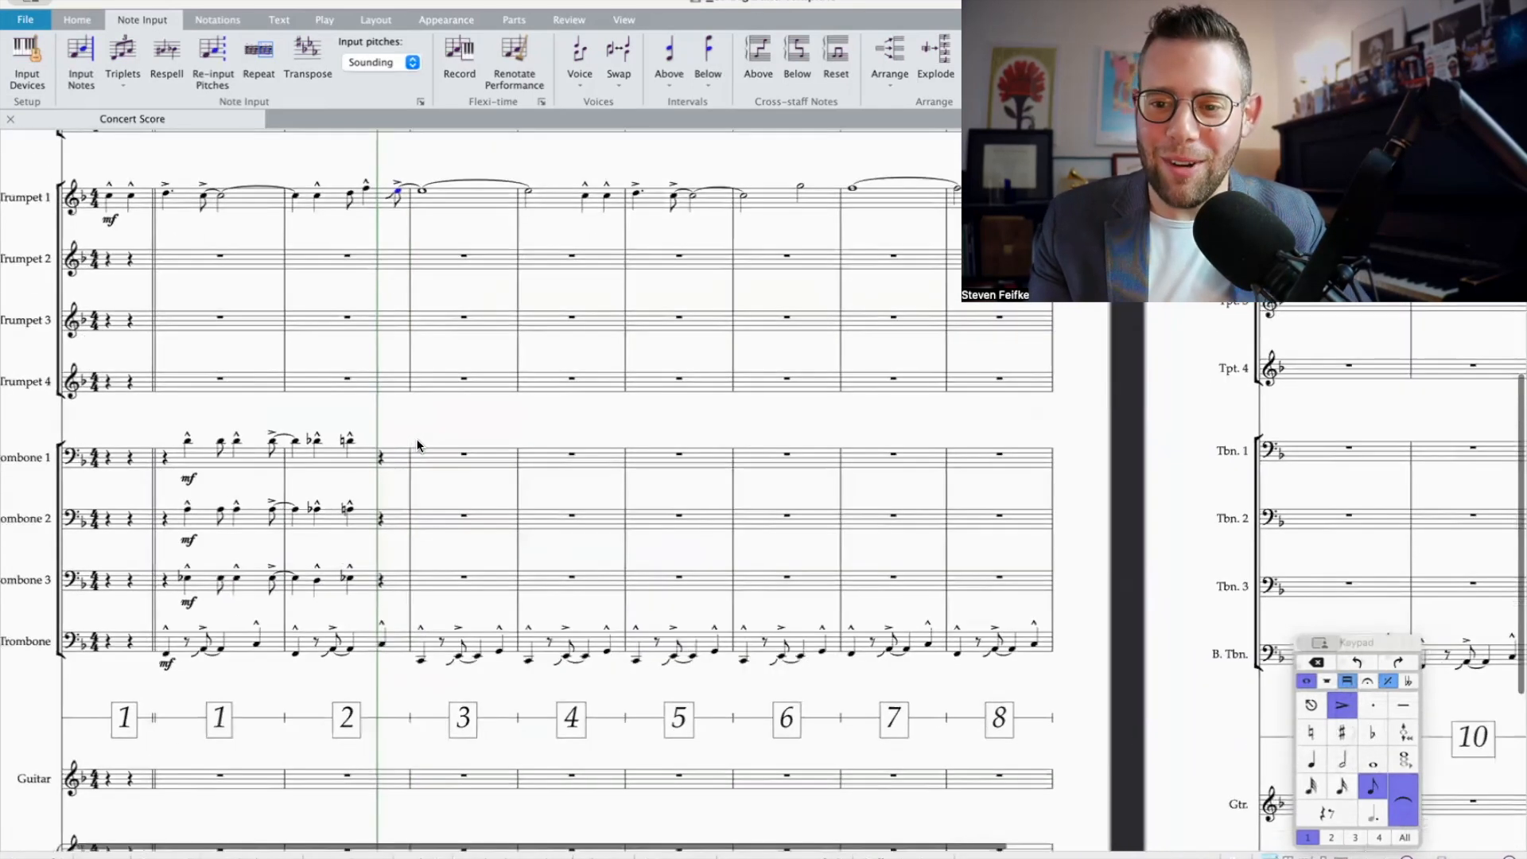
scroll(356, 227, left, 1)
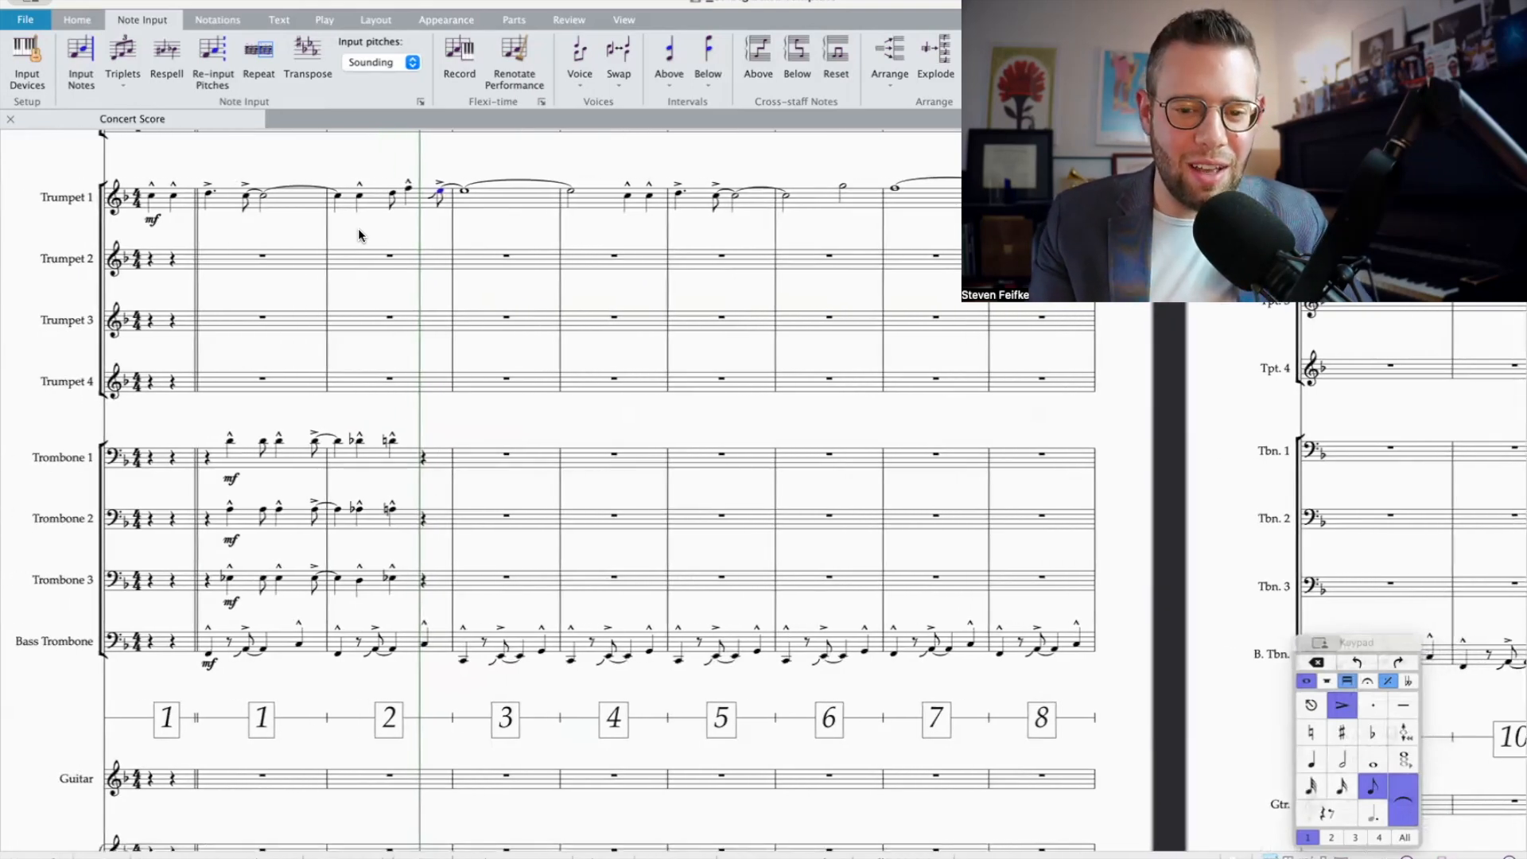
click(456, 206)
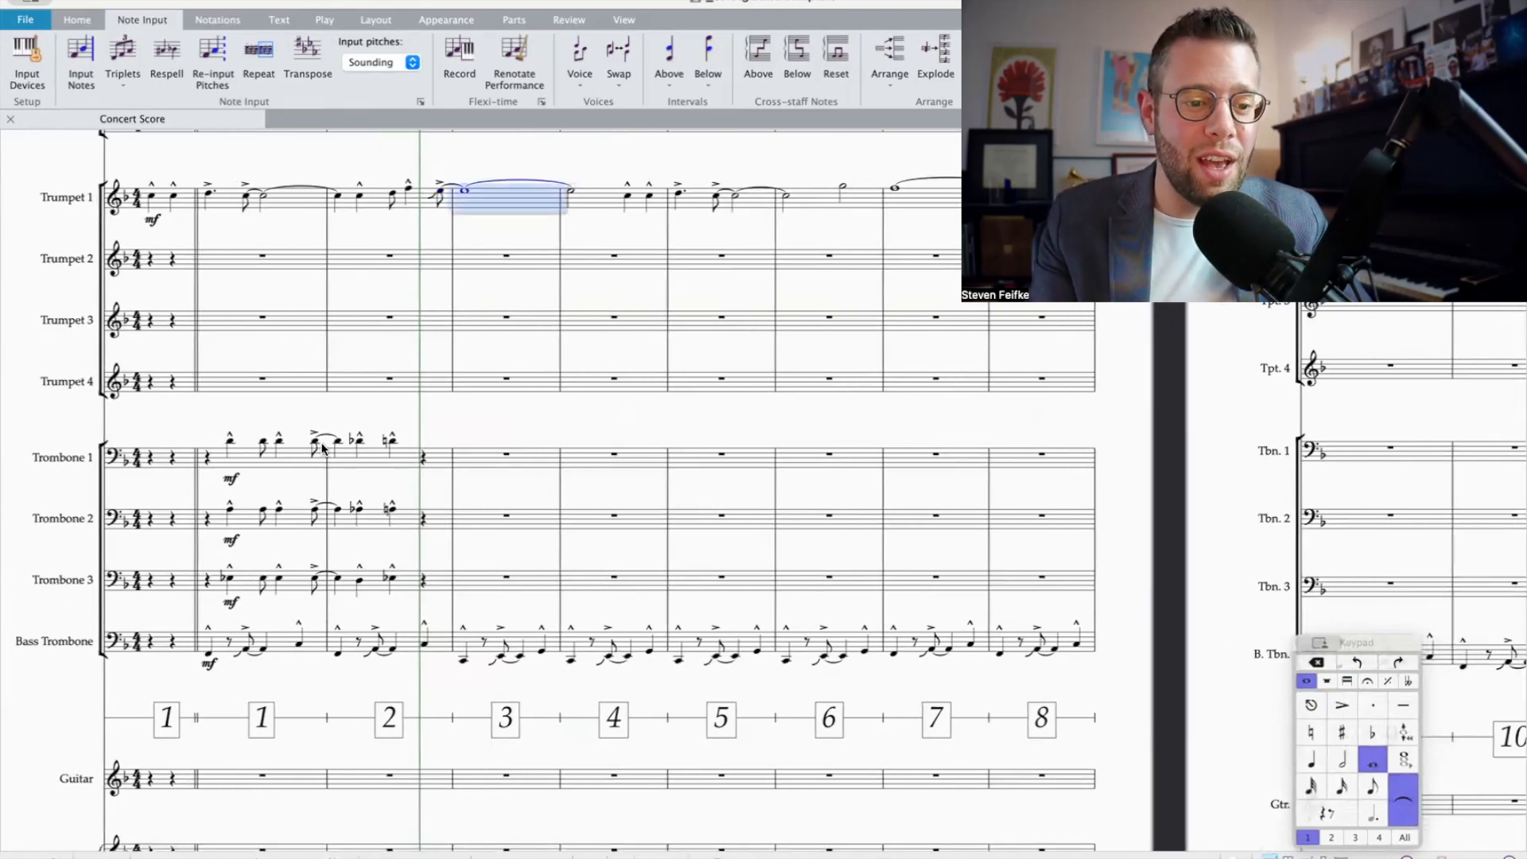
shift+click(206, 654)
shift+click(182, 643)
key(space)
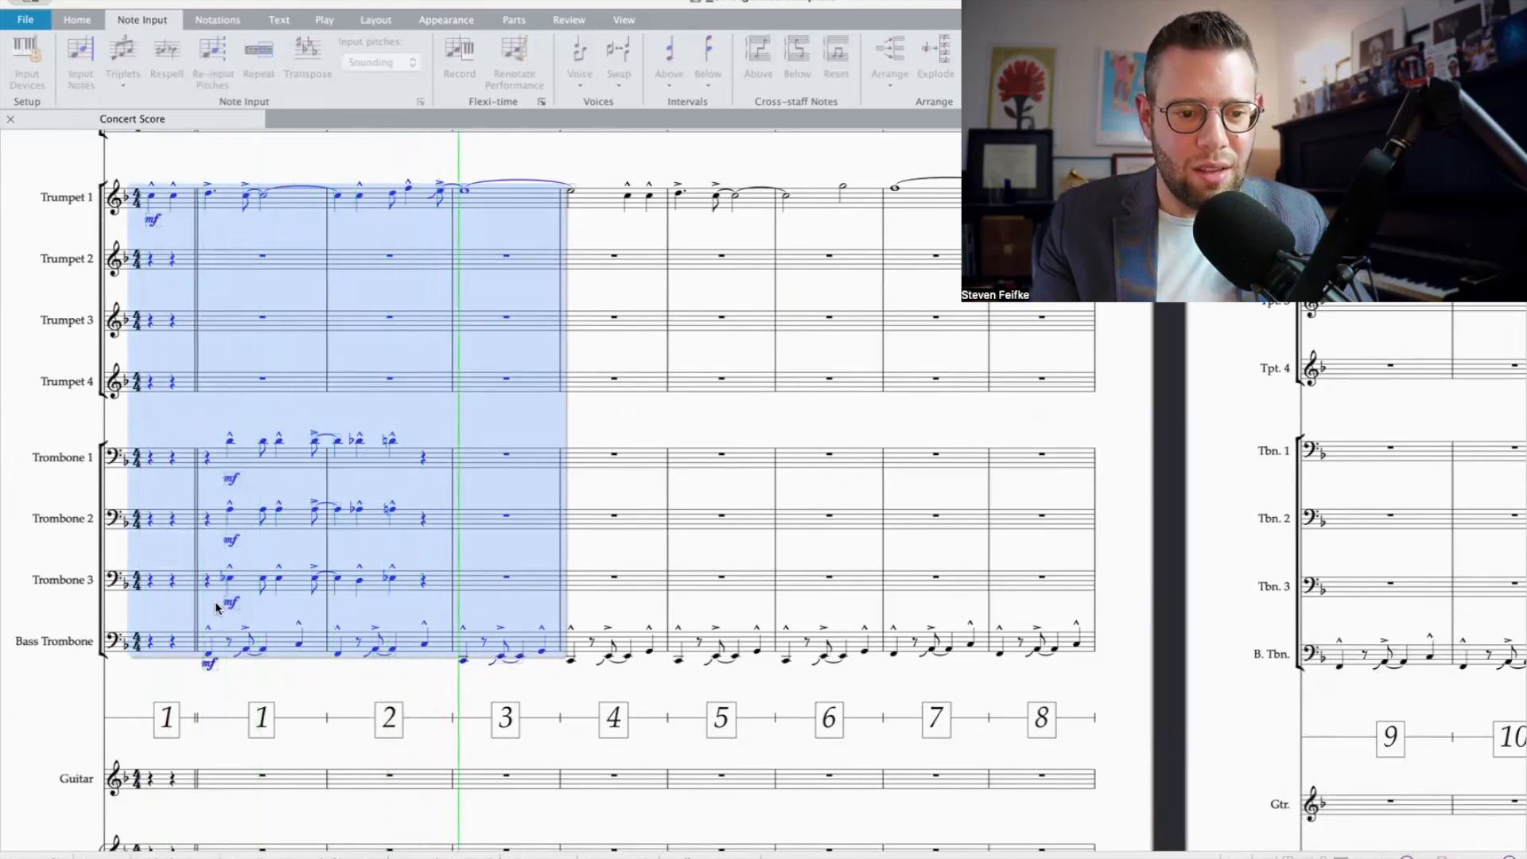
key(space)
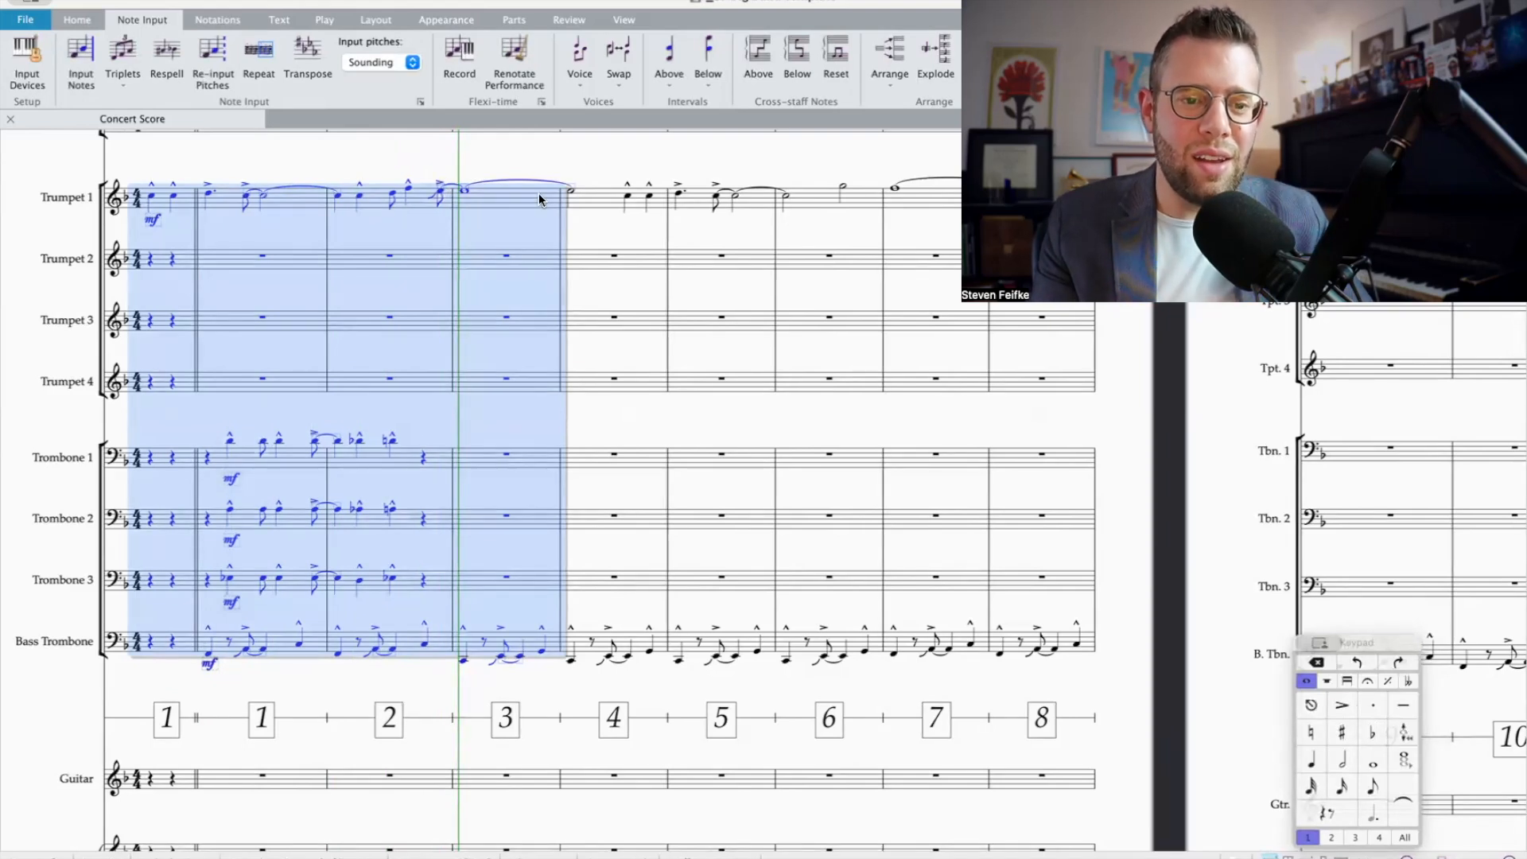
Step: Add an fp dynamic below Trumpet 1's accented, scooped eighth note at the end of bar 2
click(439, 191)
key(super+e)
text(fp)
key(Escape)
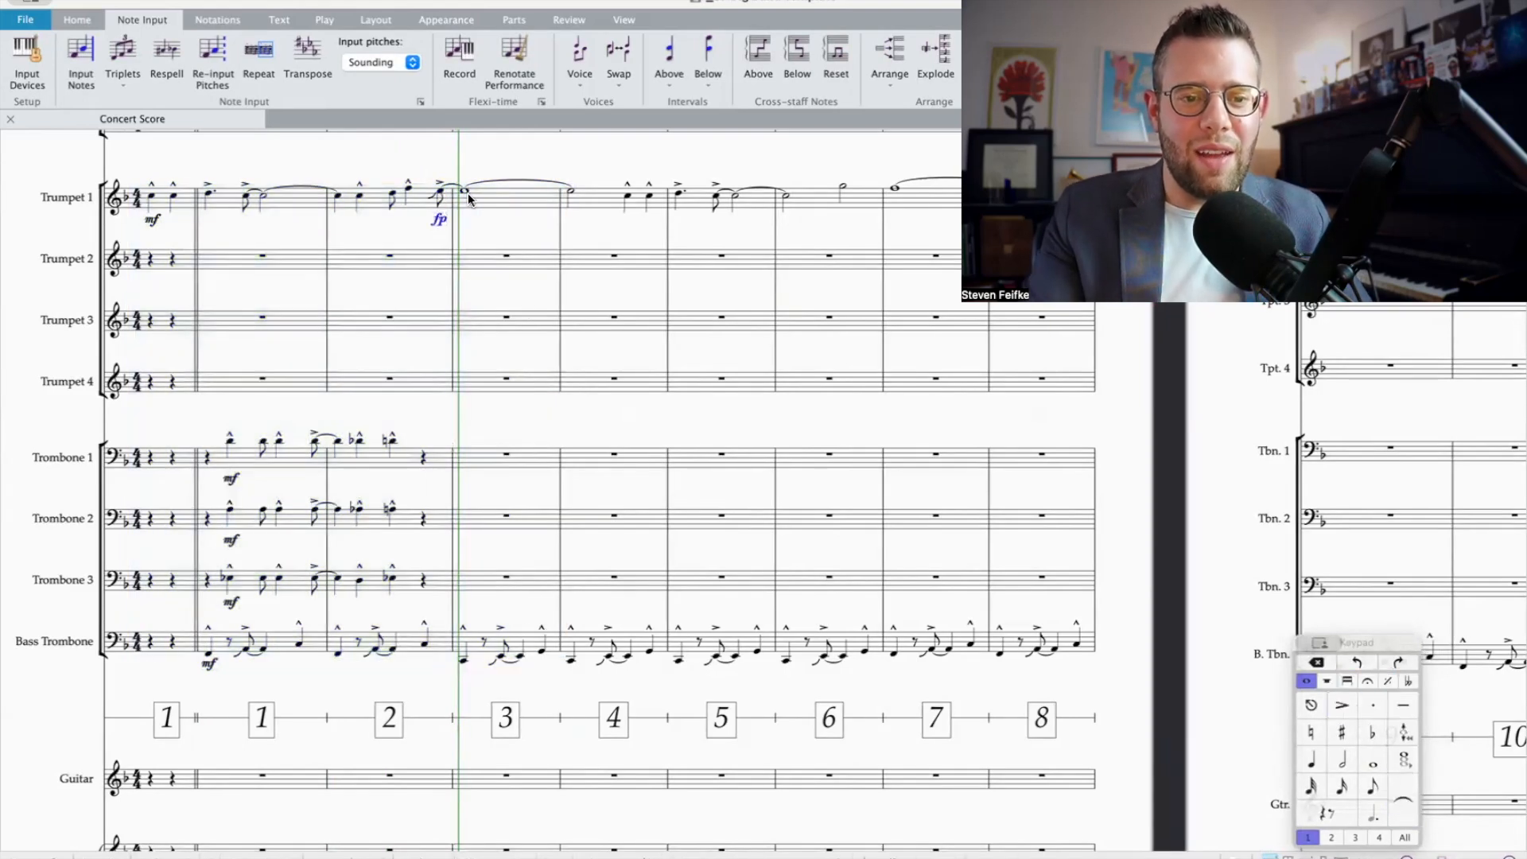
Step: Add a crescendo hairpin under Trumpet 1's whole note in bar 3 and a diminuendo hairpin under the half note in bar 4
click(468, 192)
click(492, 205)
key(h)
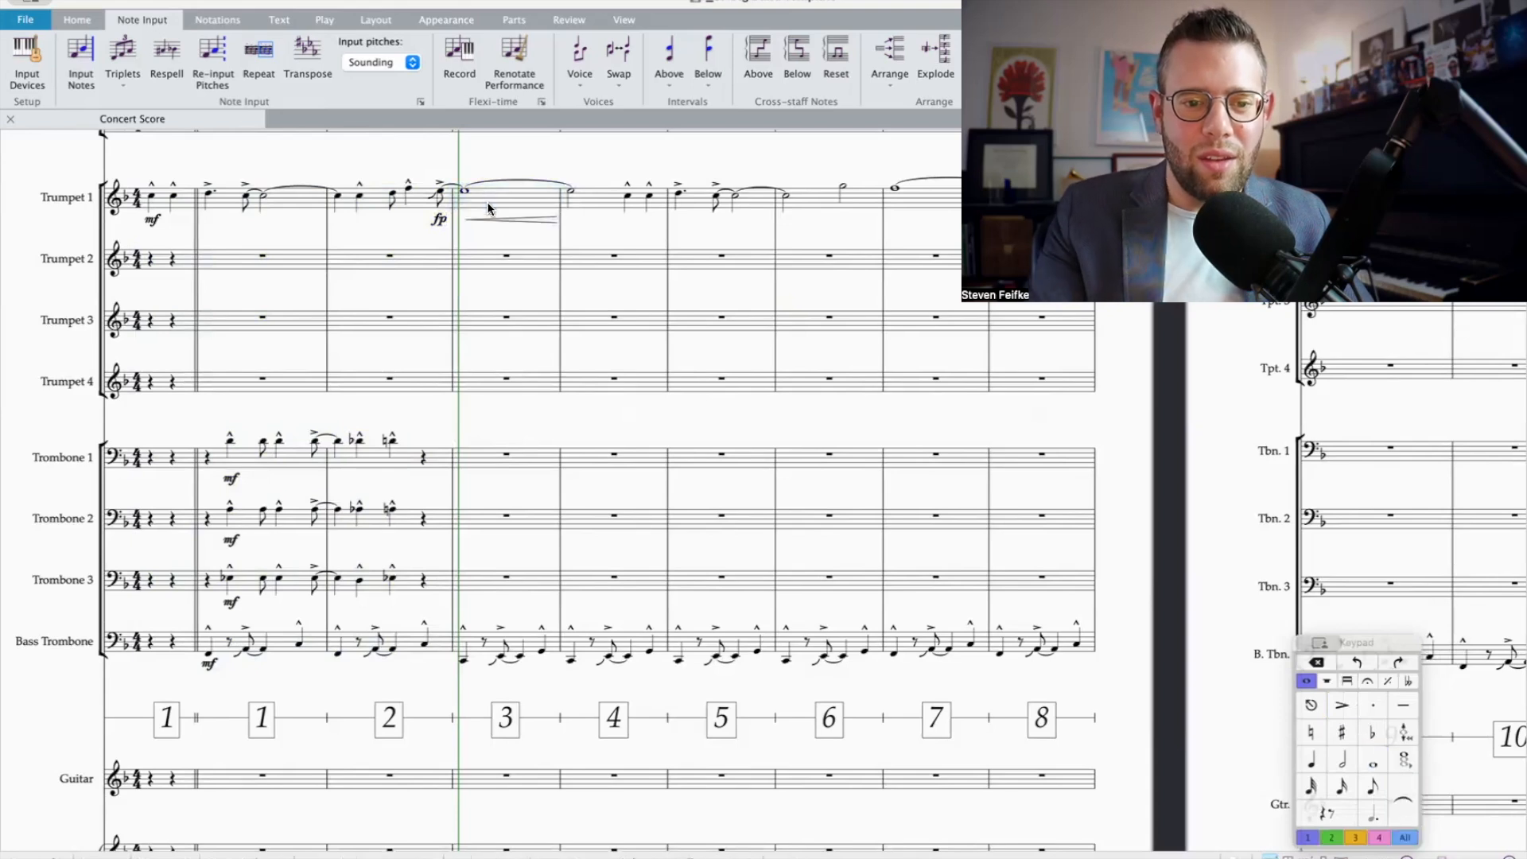
click(572, 192)
key(shift+period)
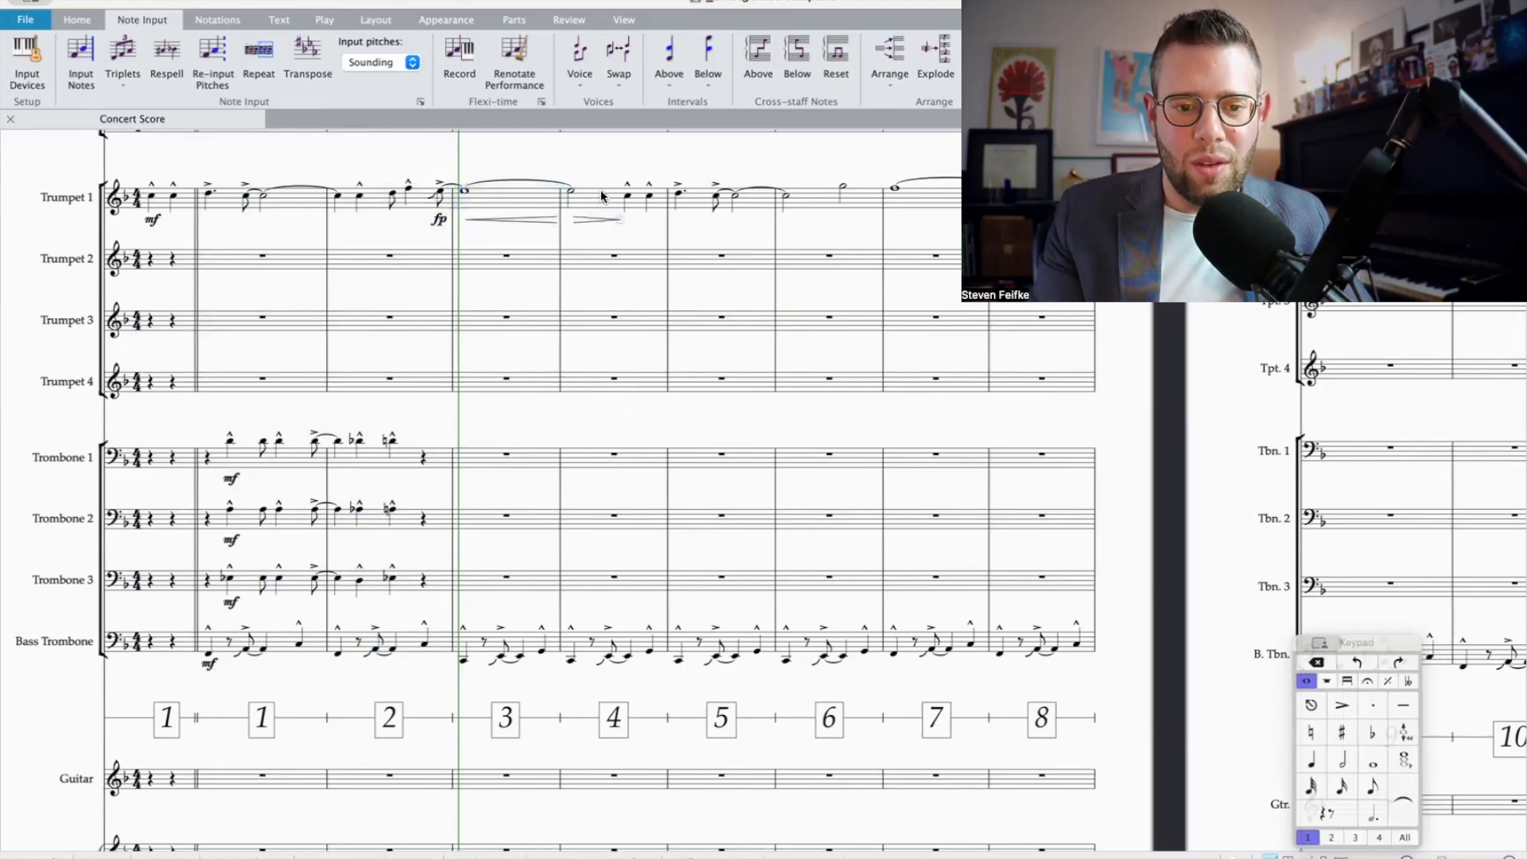
Step: Add a plop to Trumpet 1's first marcato quarter note in bar 4 and a scoop to the dotted quarter note opening bar 5
click(628, 197)
click(1388, 681)
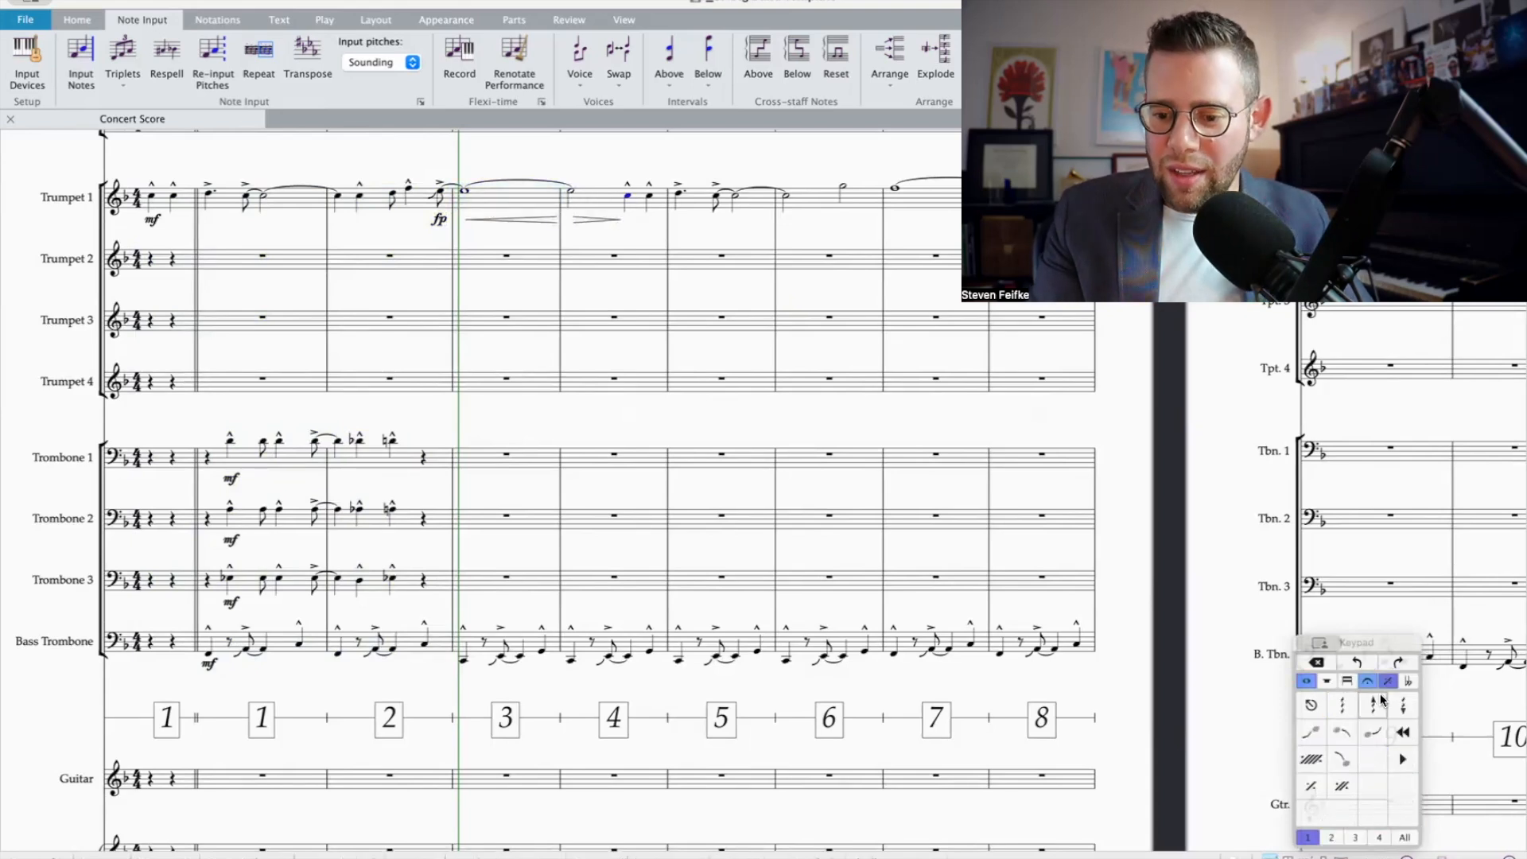
click(1337, 760)
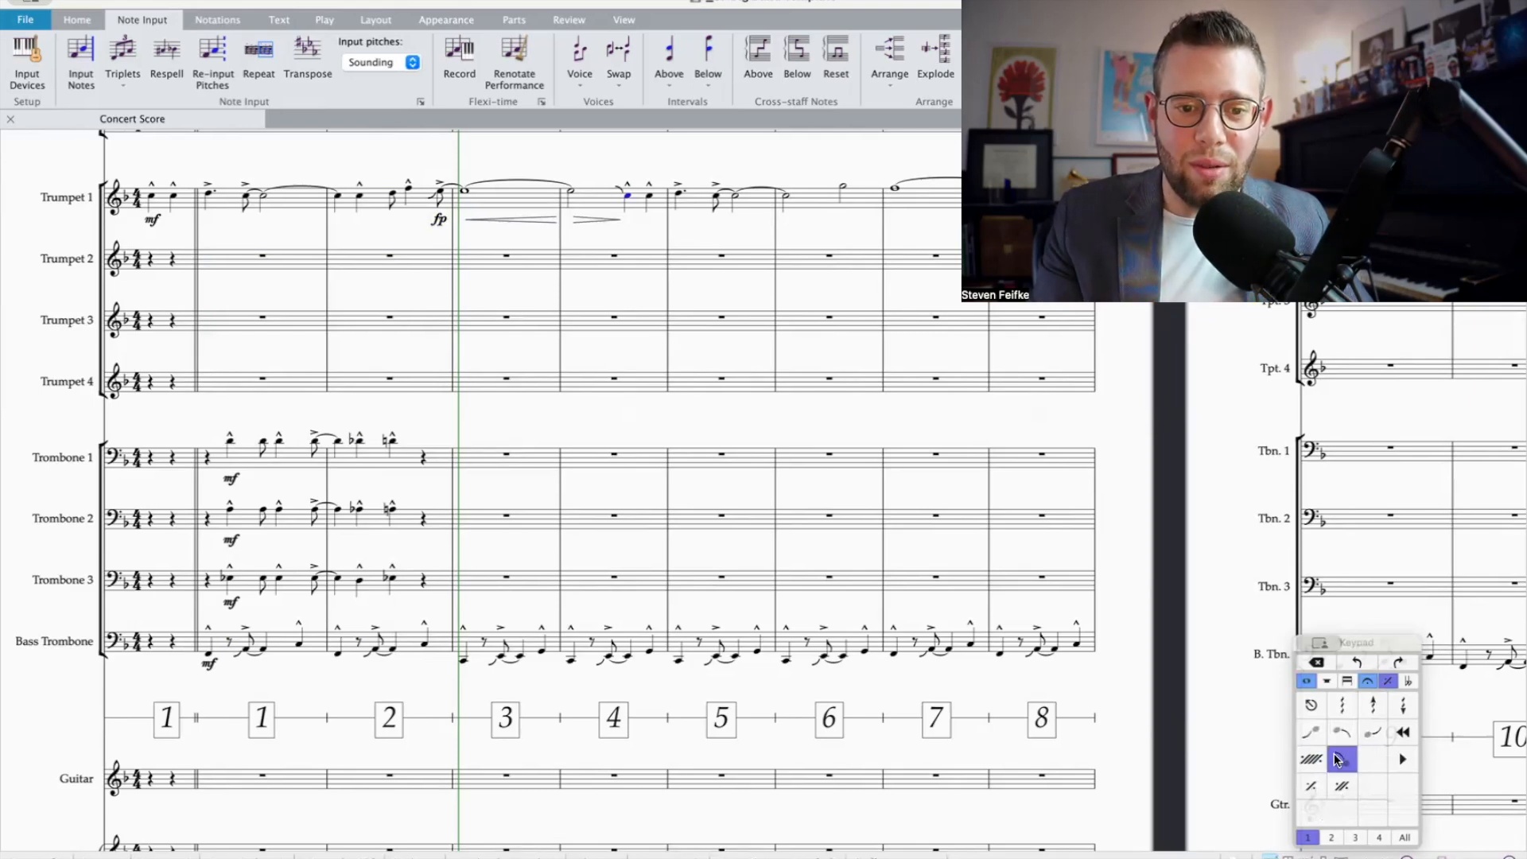
click(678, 194)
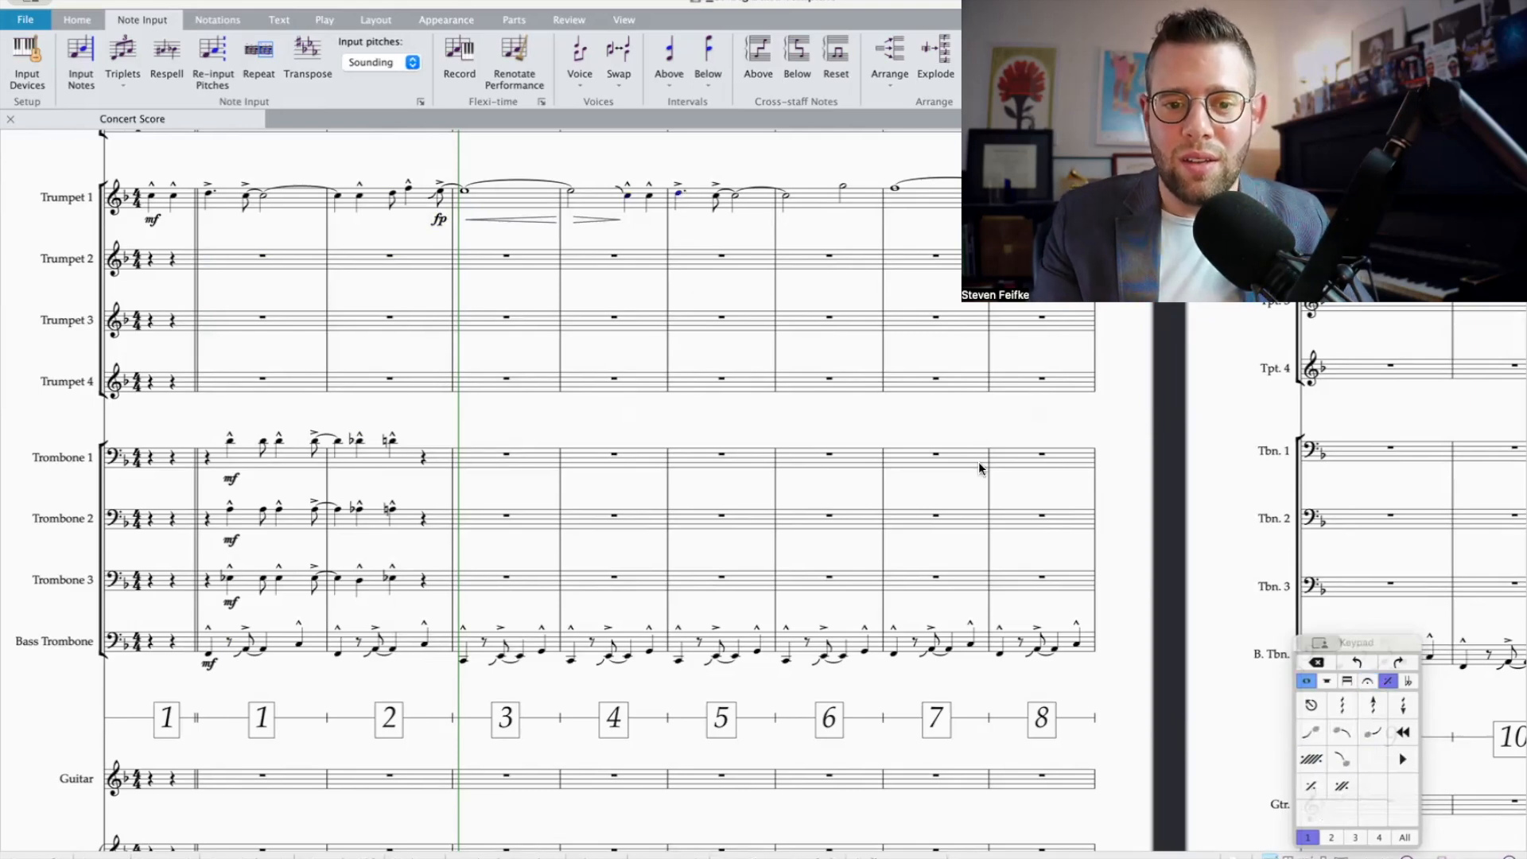
scroll(981, 469, right, 3)
click(1311, 732)
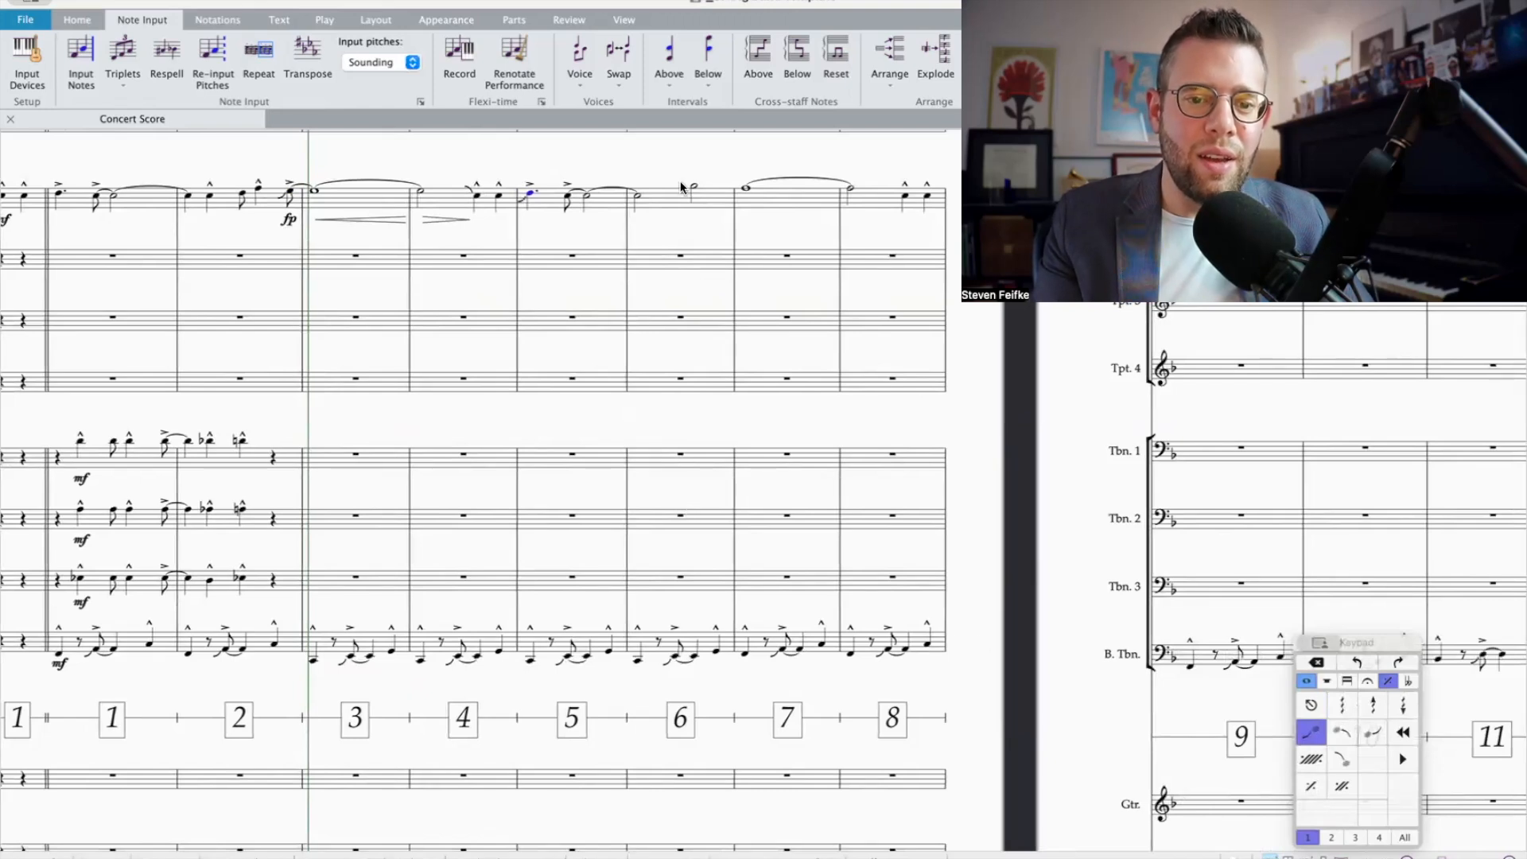
Step: Rewrite beats 1–2 of bar 6 in Trumpet 1 as a quarter note, a flat eighth note and an accented natural eighth note
click(638, 196)
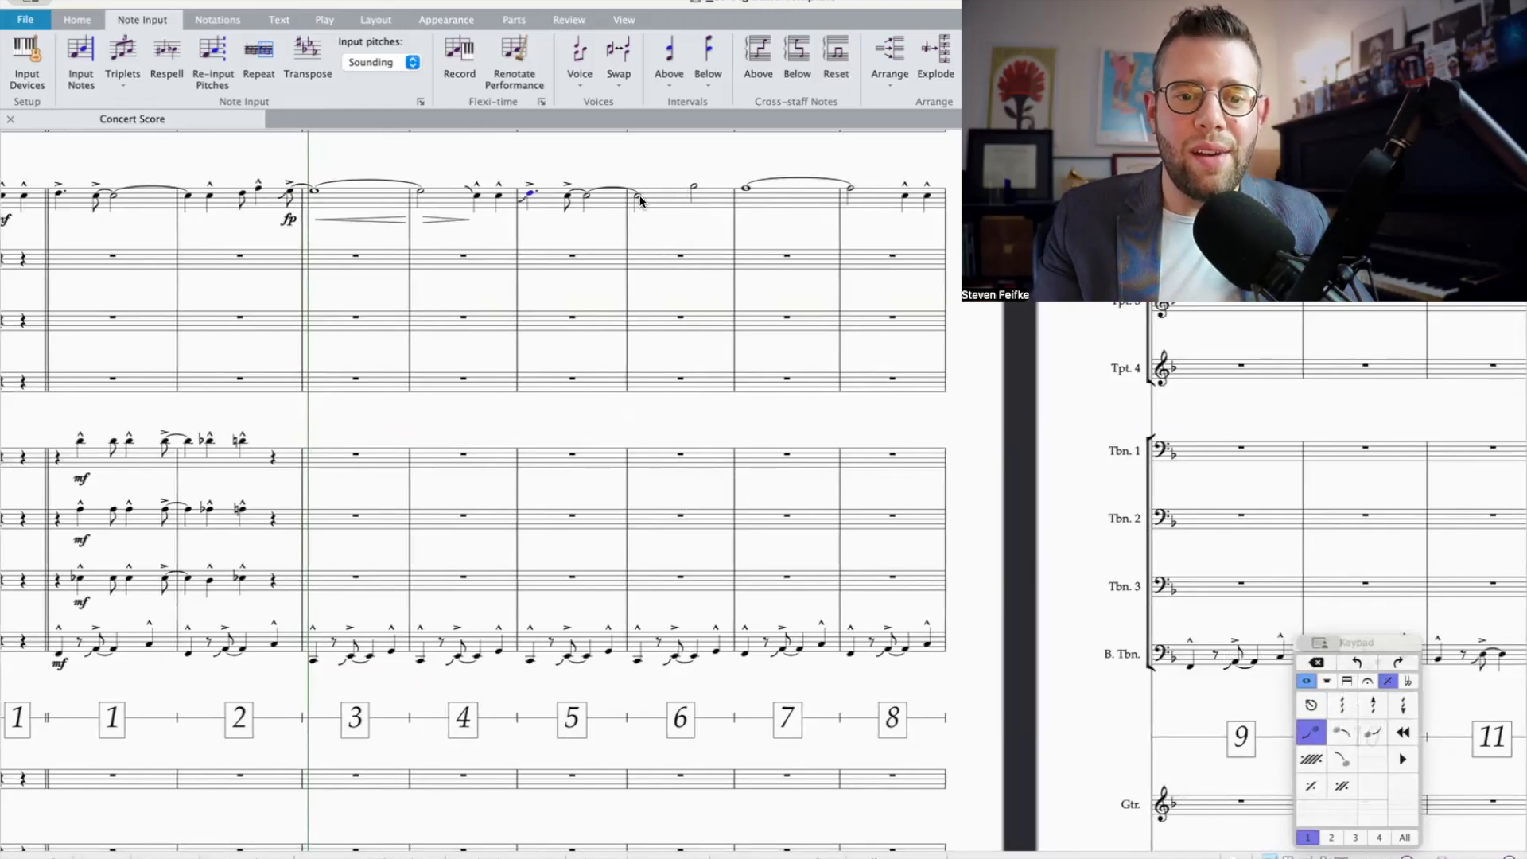
click(1306, 681)
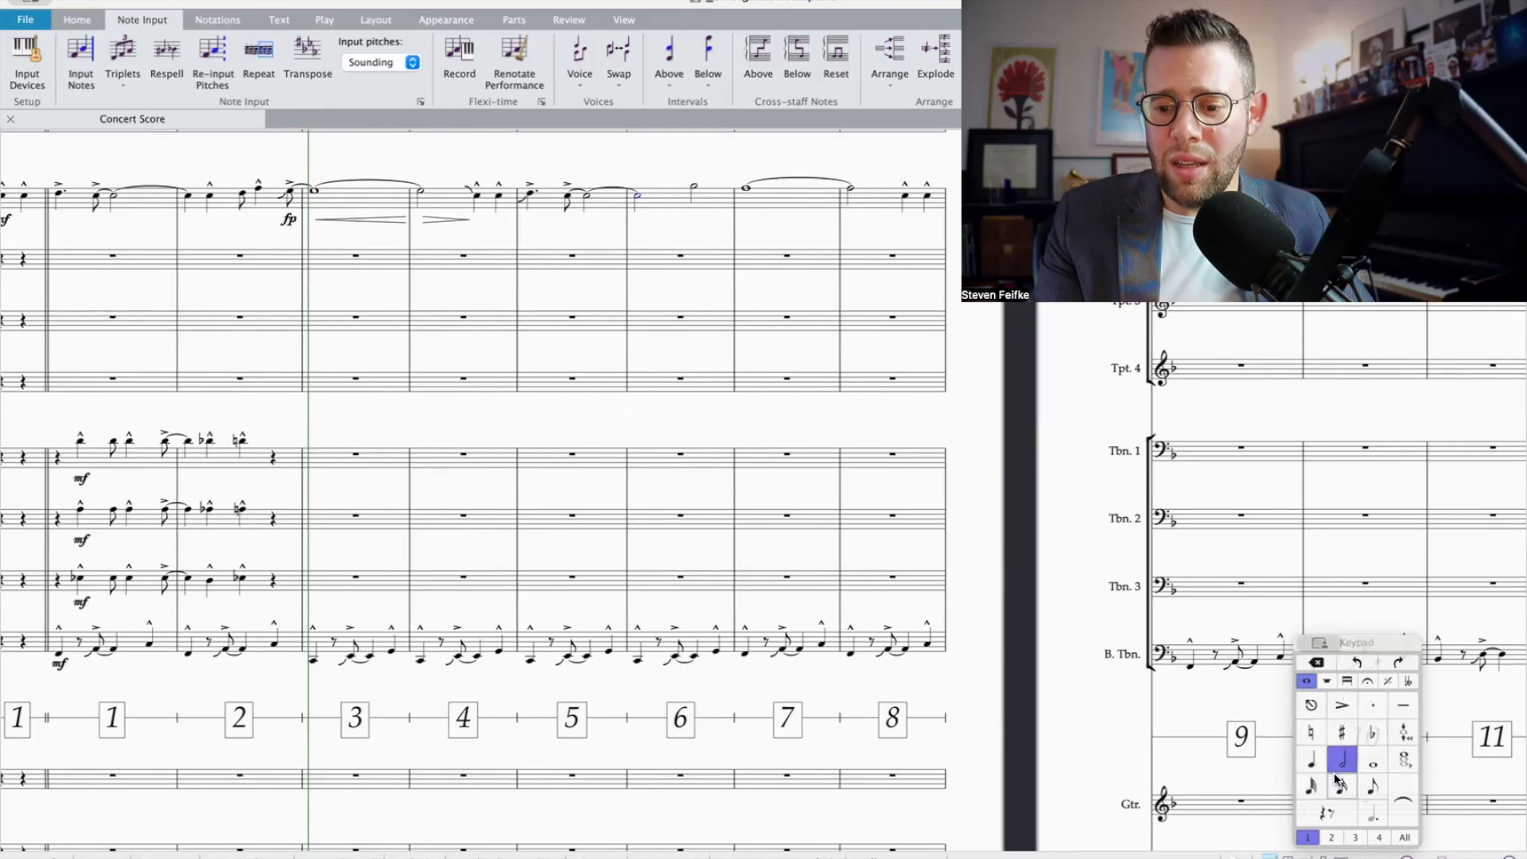
click(1313, 762)
key(Right)
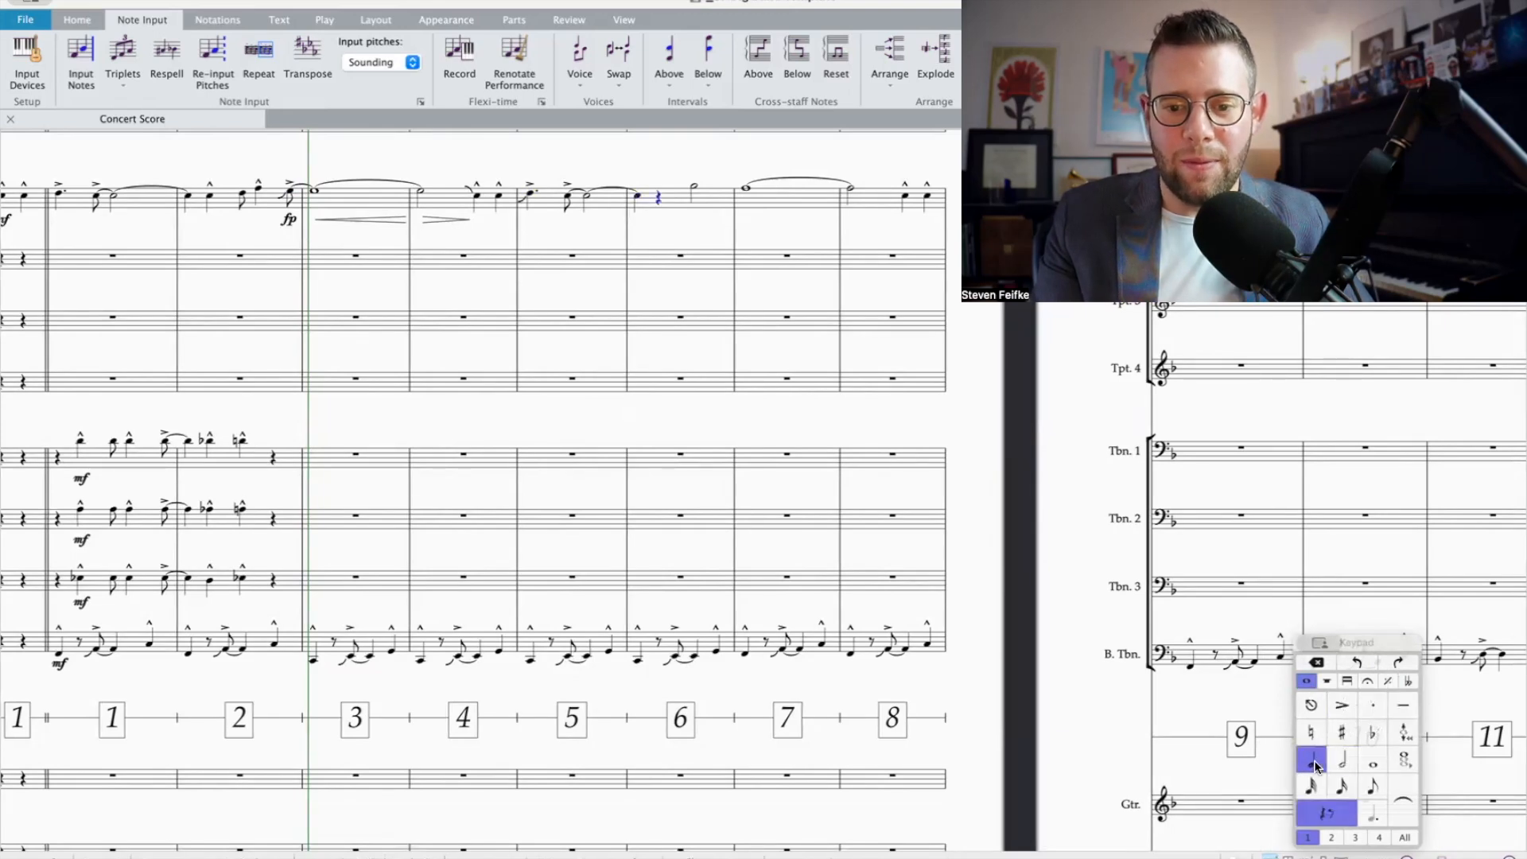
click(1373, 785)
key(b)
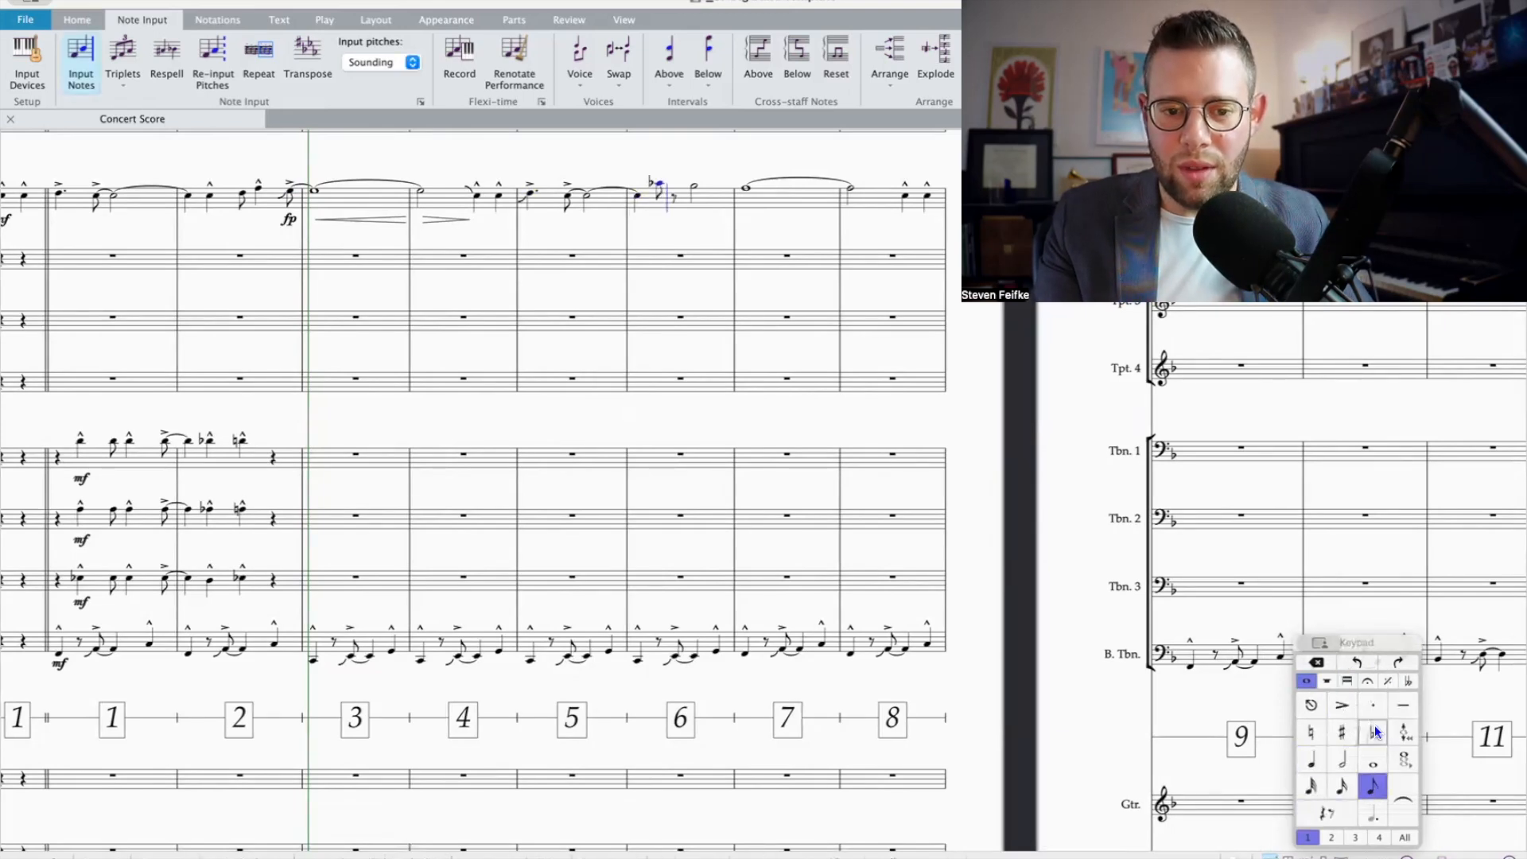
click(1374, 731)
key(n)
click(1315, 734)
key(a)
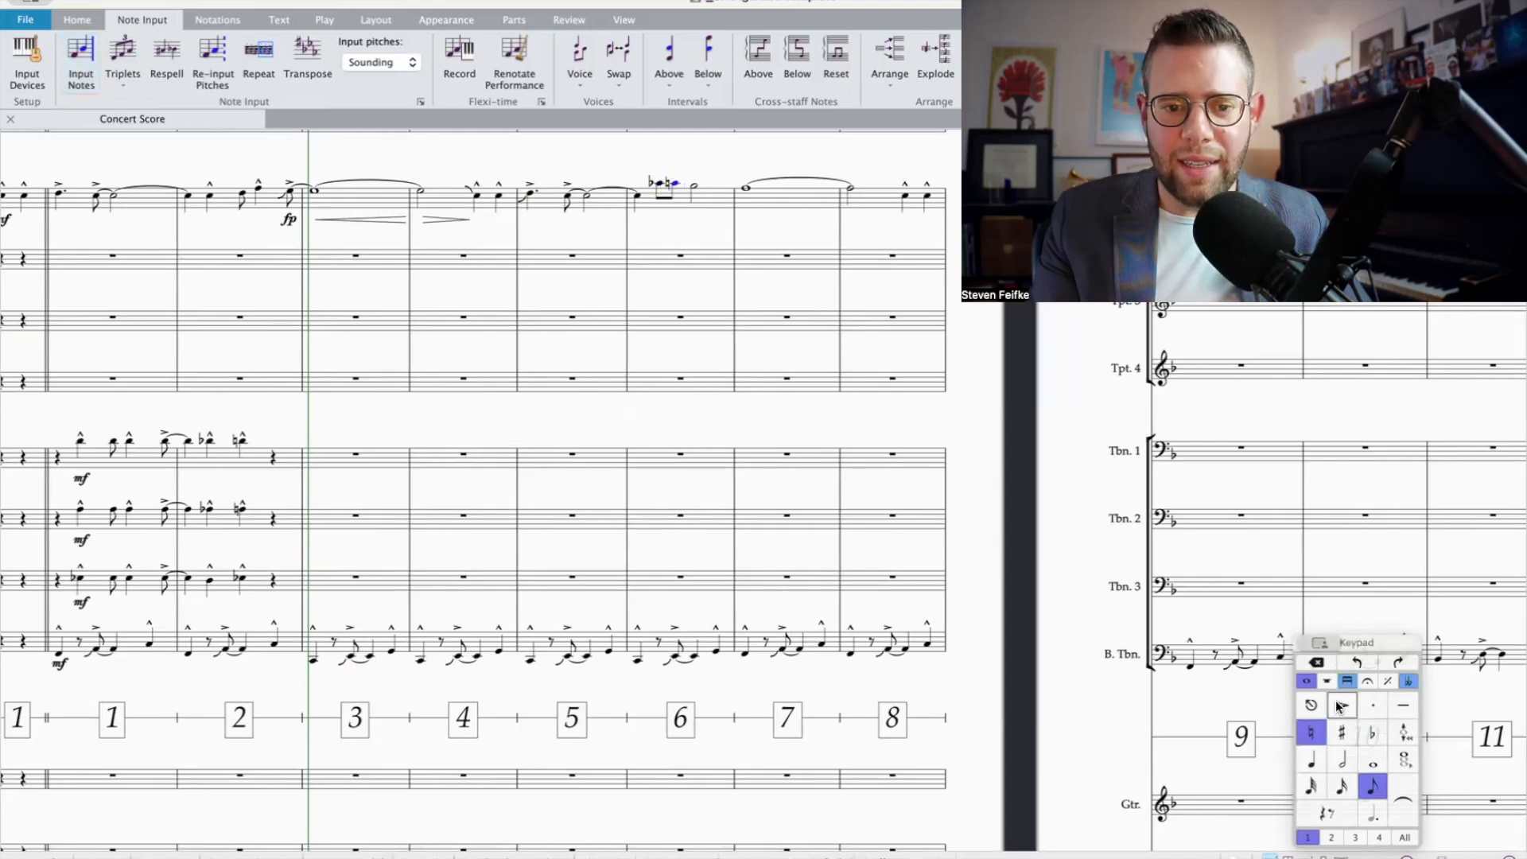
key(5)
Step: Rewrite beats 3–4 of bar 6 in Trumpet 1 as an eighth rest, an eighth note and a tenuto quarter-note D
click(1379, 788)
key(0)
key(Right)
key(Down)
key(Right)
key(d)
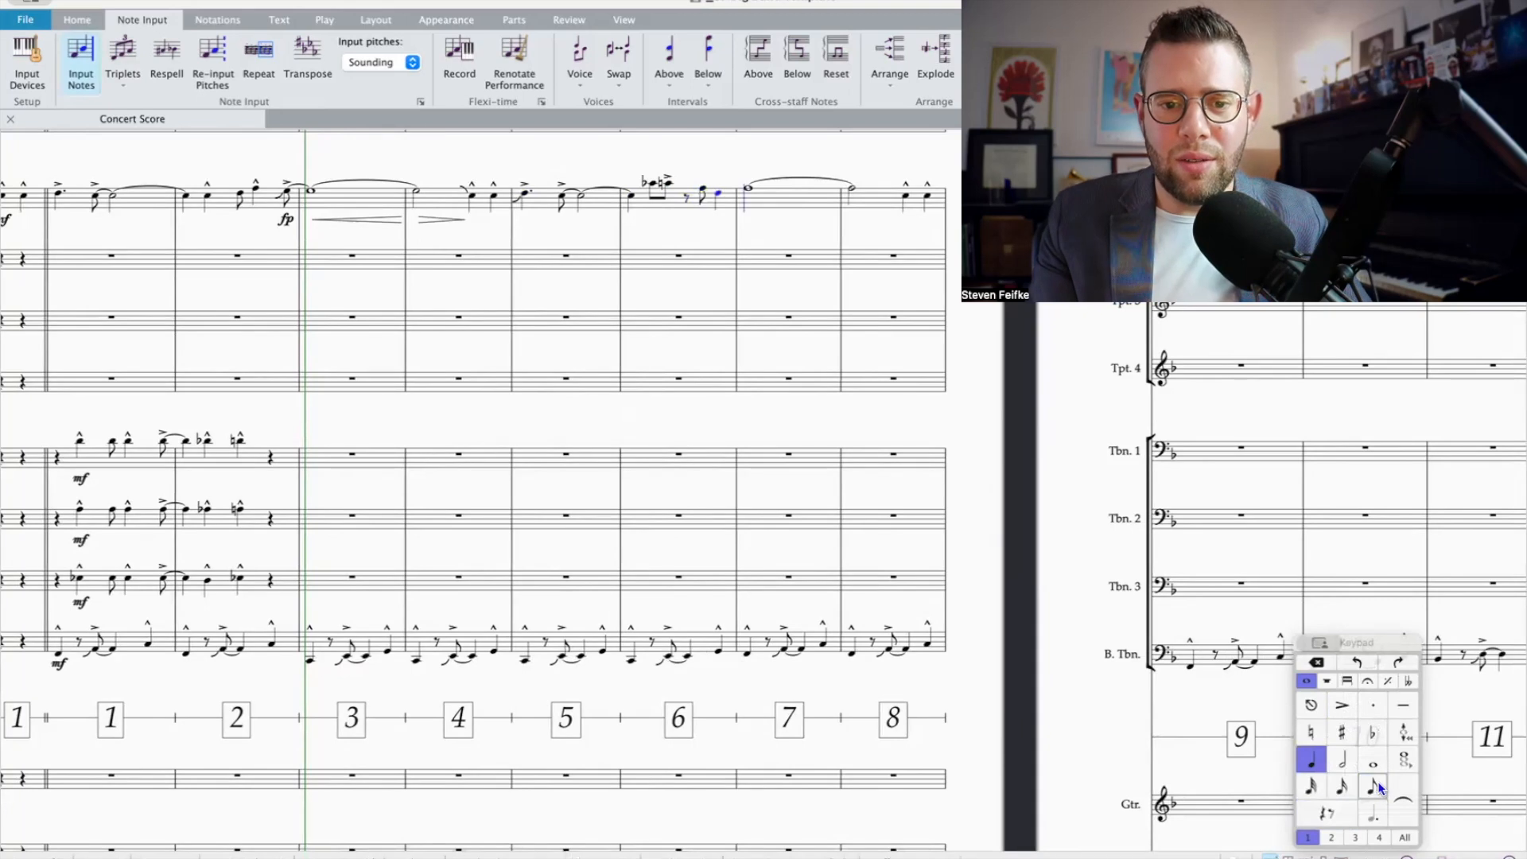
click(1397, 707)
Step: Shorten Trumpet 1's whole note in bar 7 to a dotted half note and fill beat 4 with two eighth notes, starting on E-flat
scroll(931, 497, right, 3)
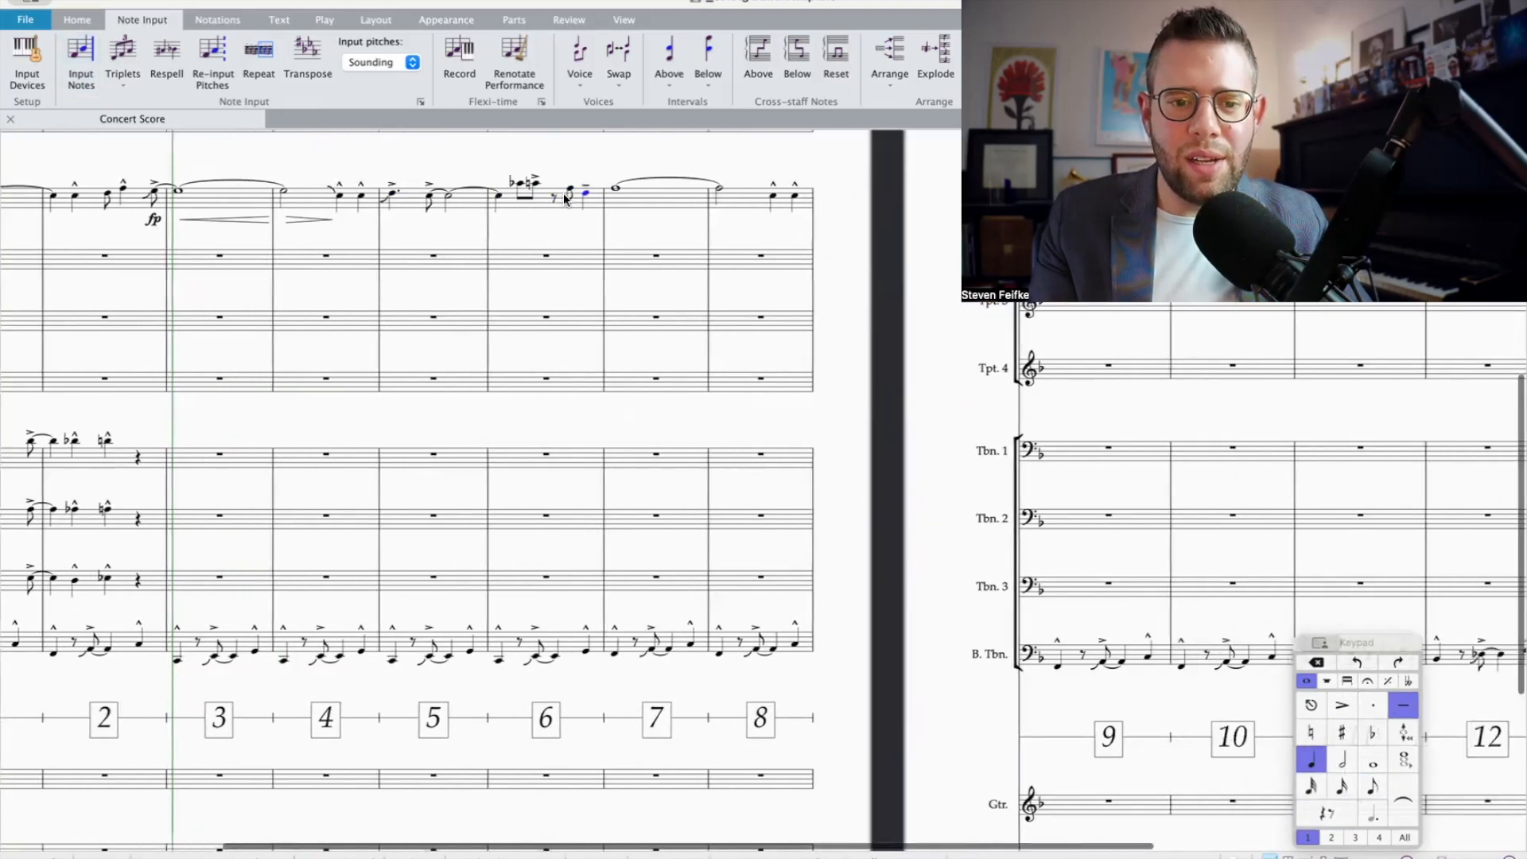
click(586, 188)
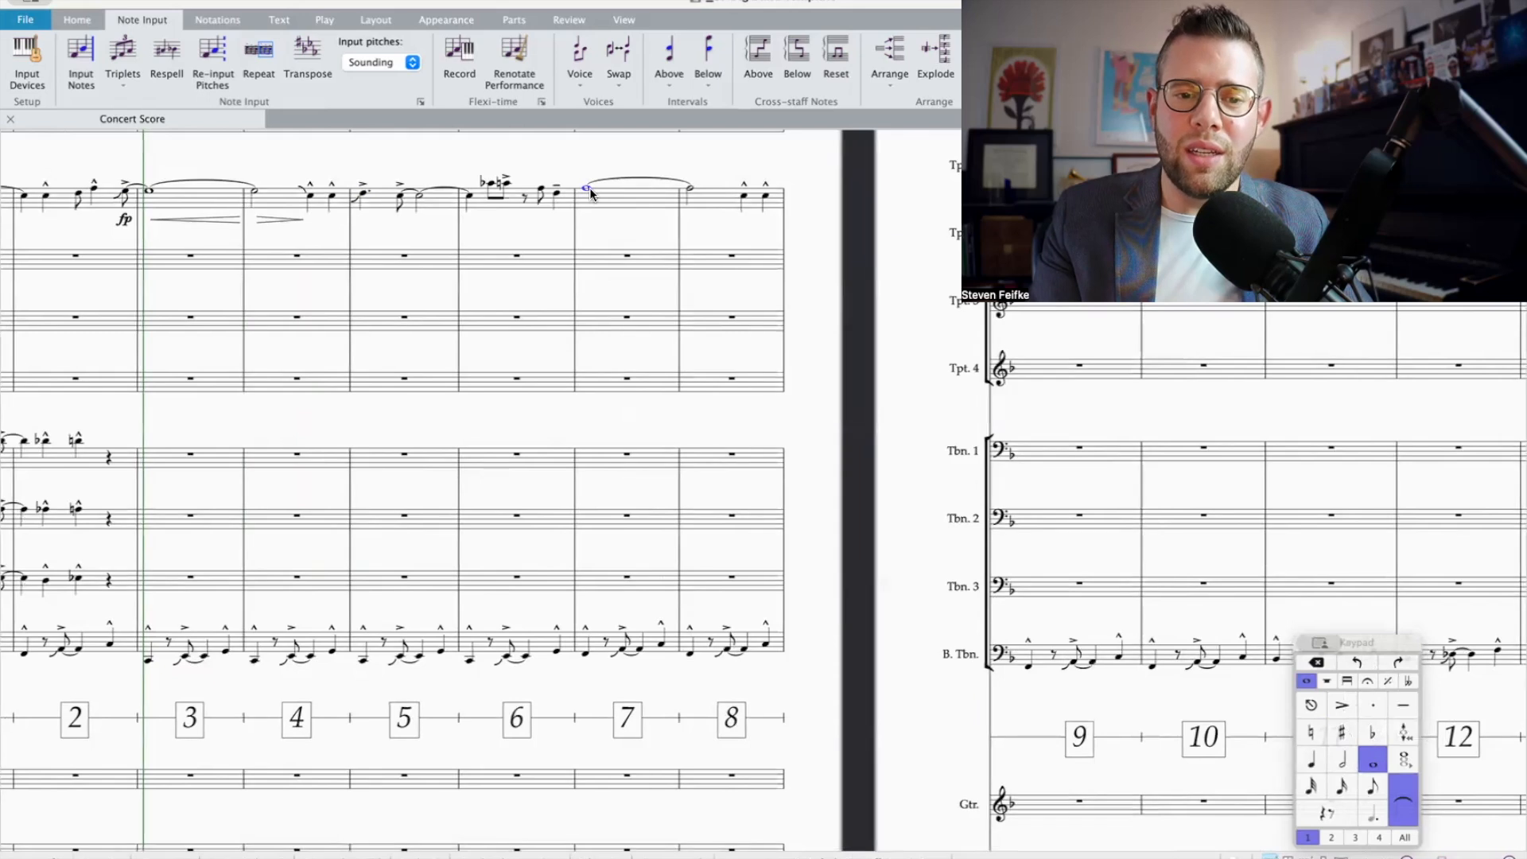
click(1343, 759)
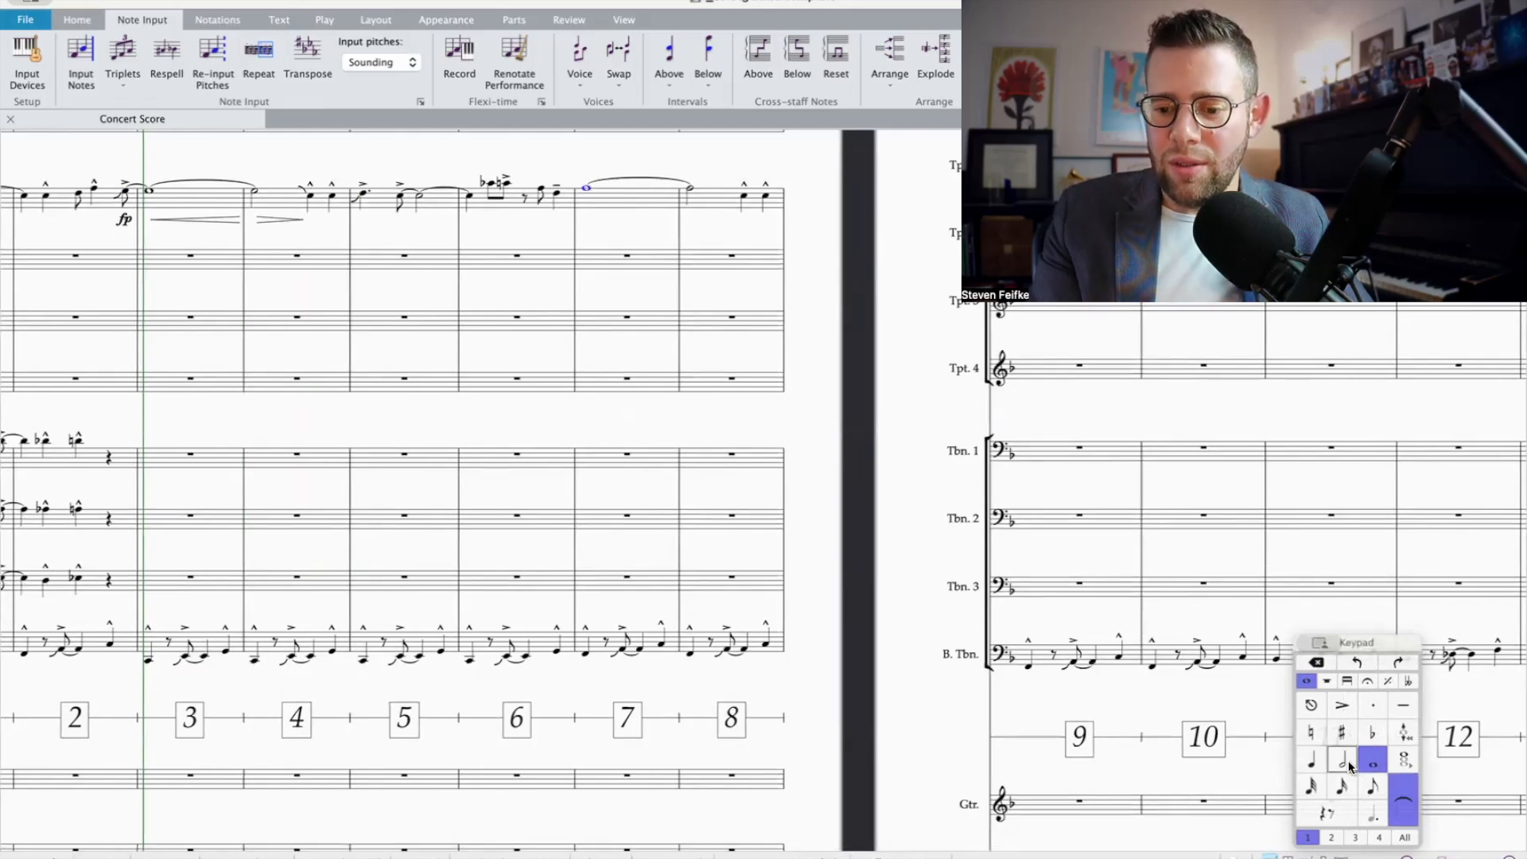
click(1369, 812)
click(1374, 789)
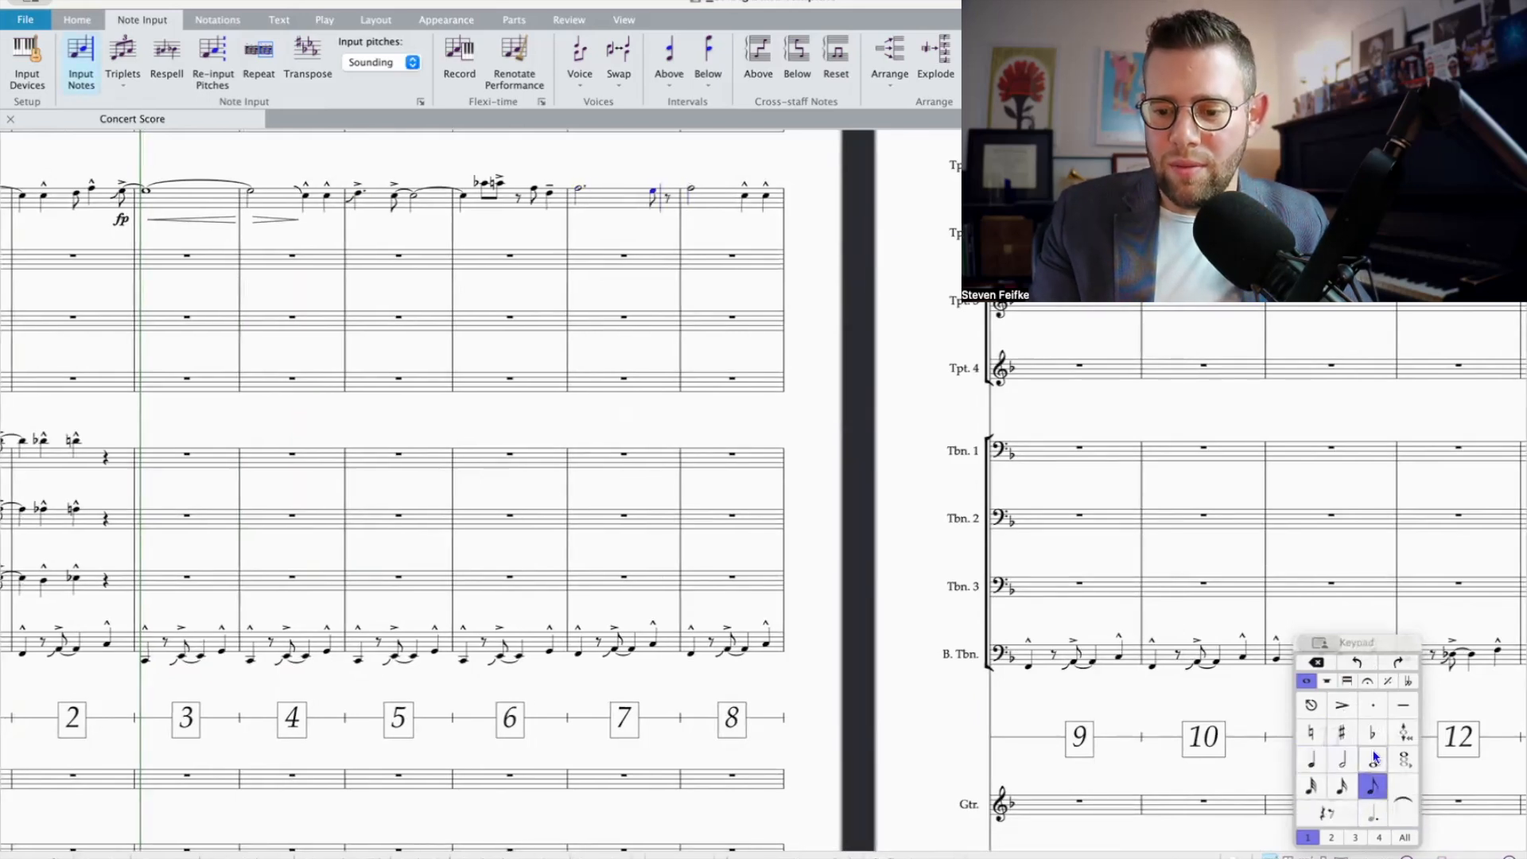
key(d)
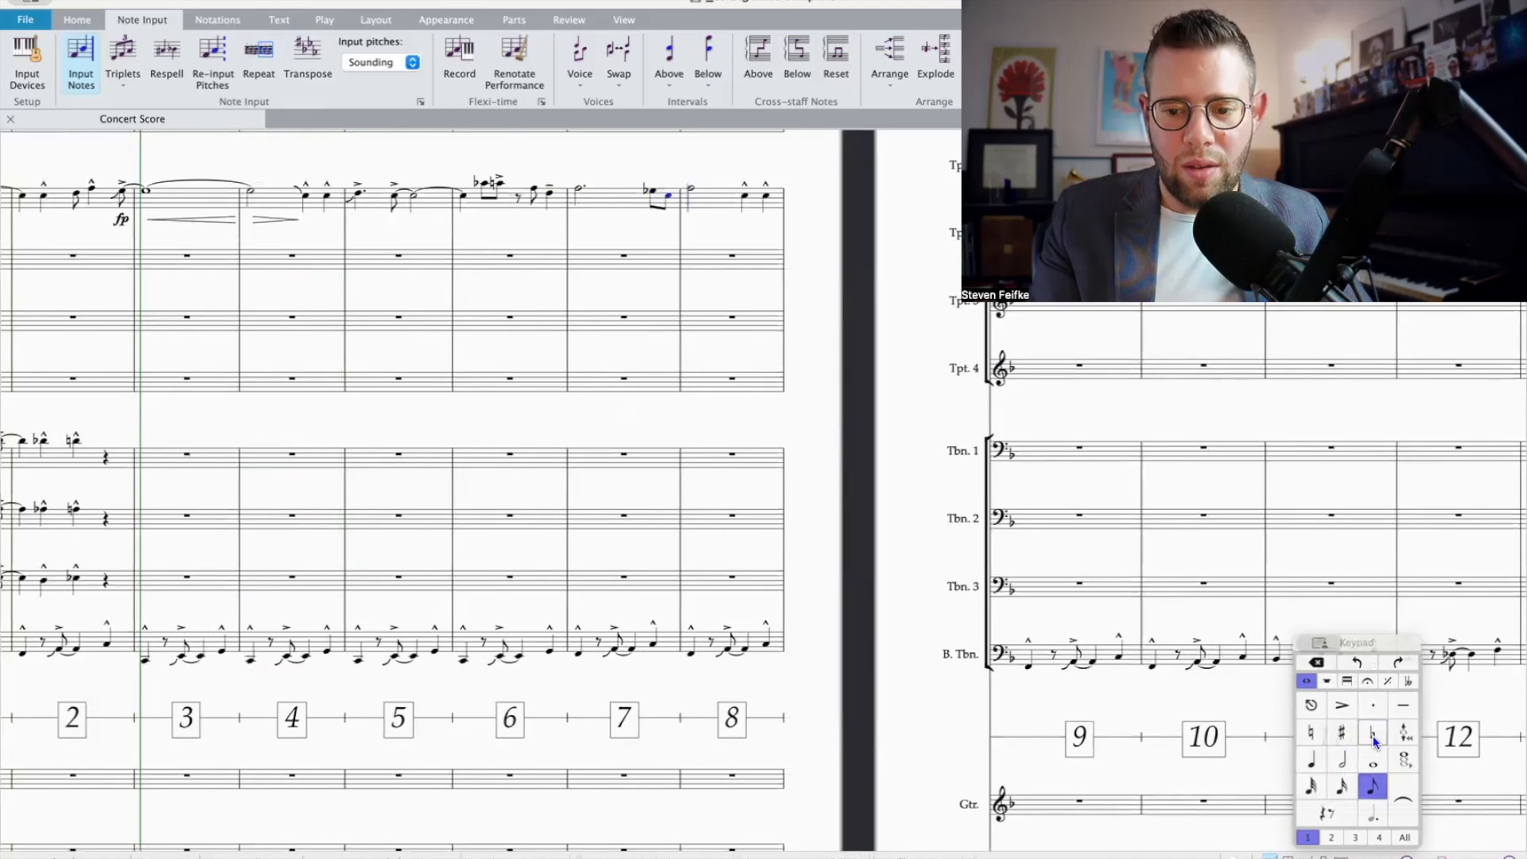
Step: Accent Trumpet 1's last eighth note in bar 7 and tie it to a half note of the same pitch in bar 8
click(1342, 705)
click(1399, 819)
key(d)
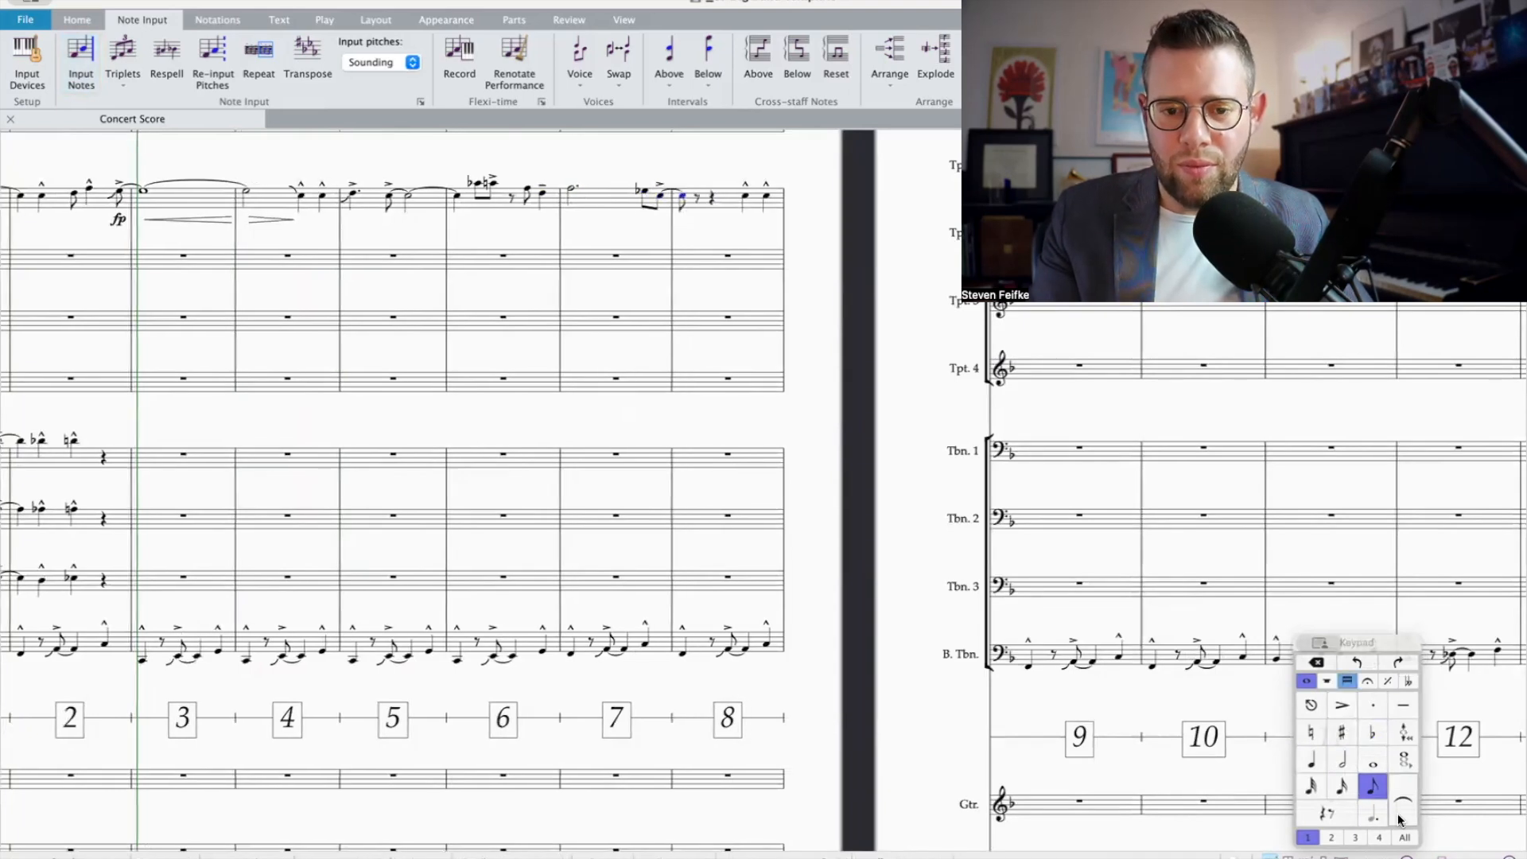
click(1342, 761)
click(1343, 760)
click(1343, 760)
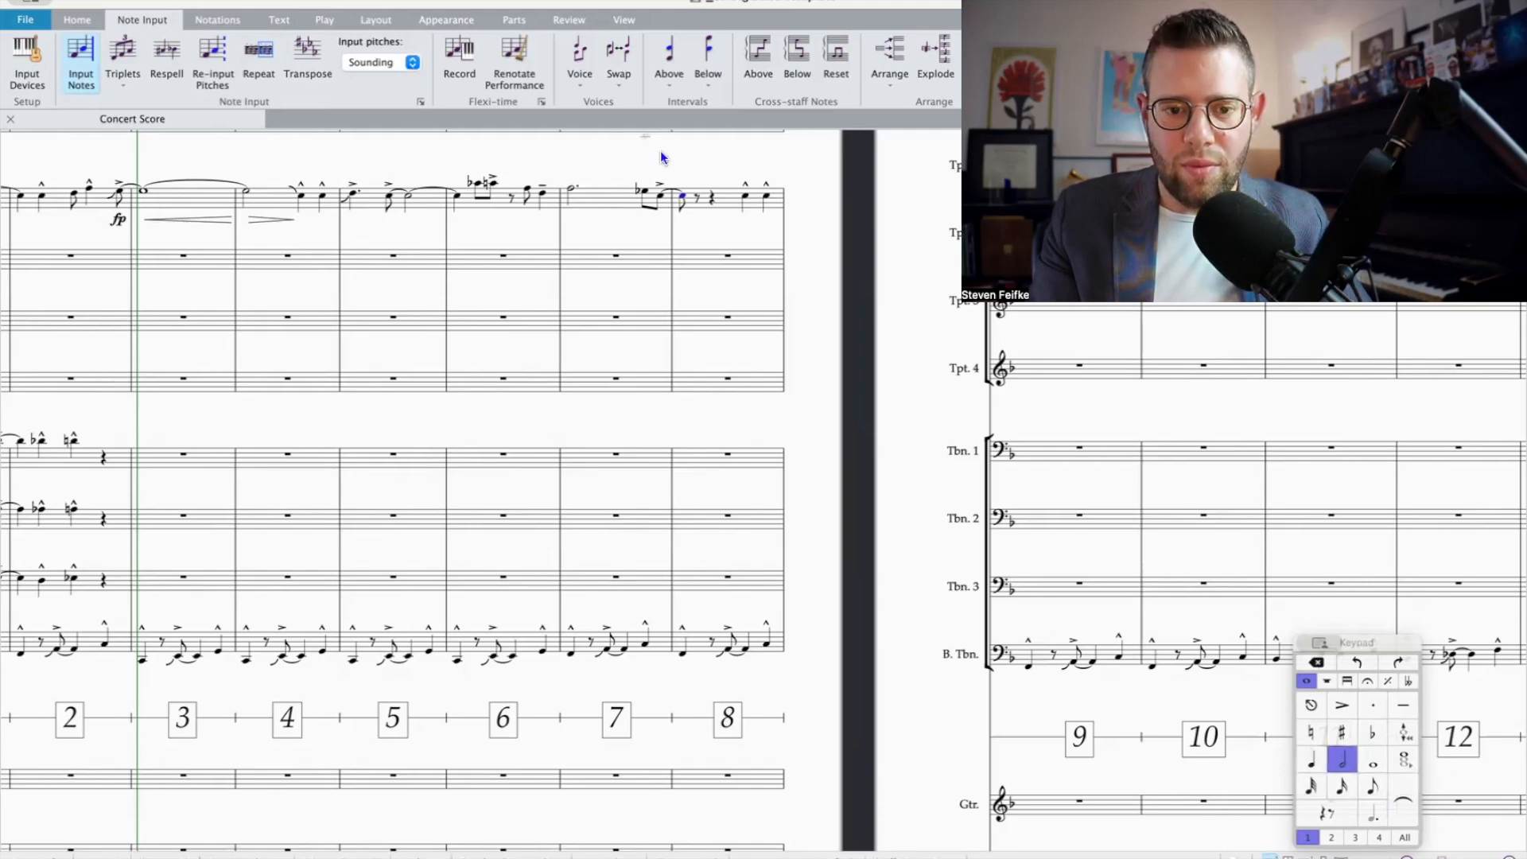
key(3)
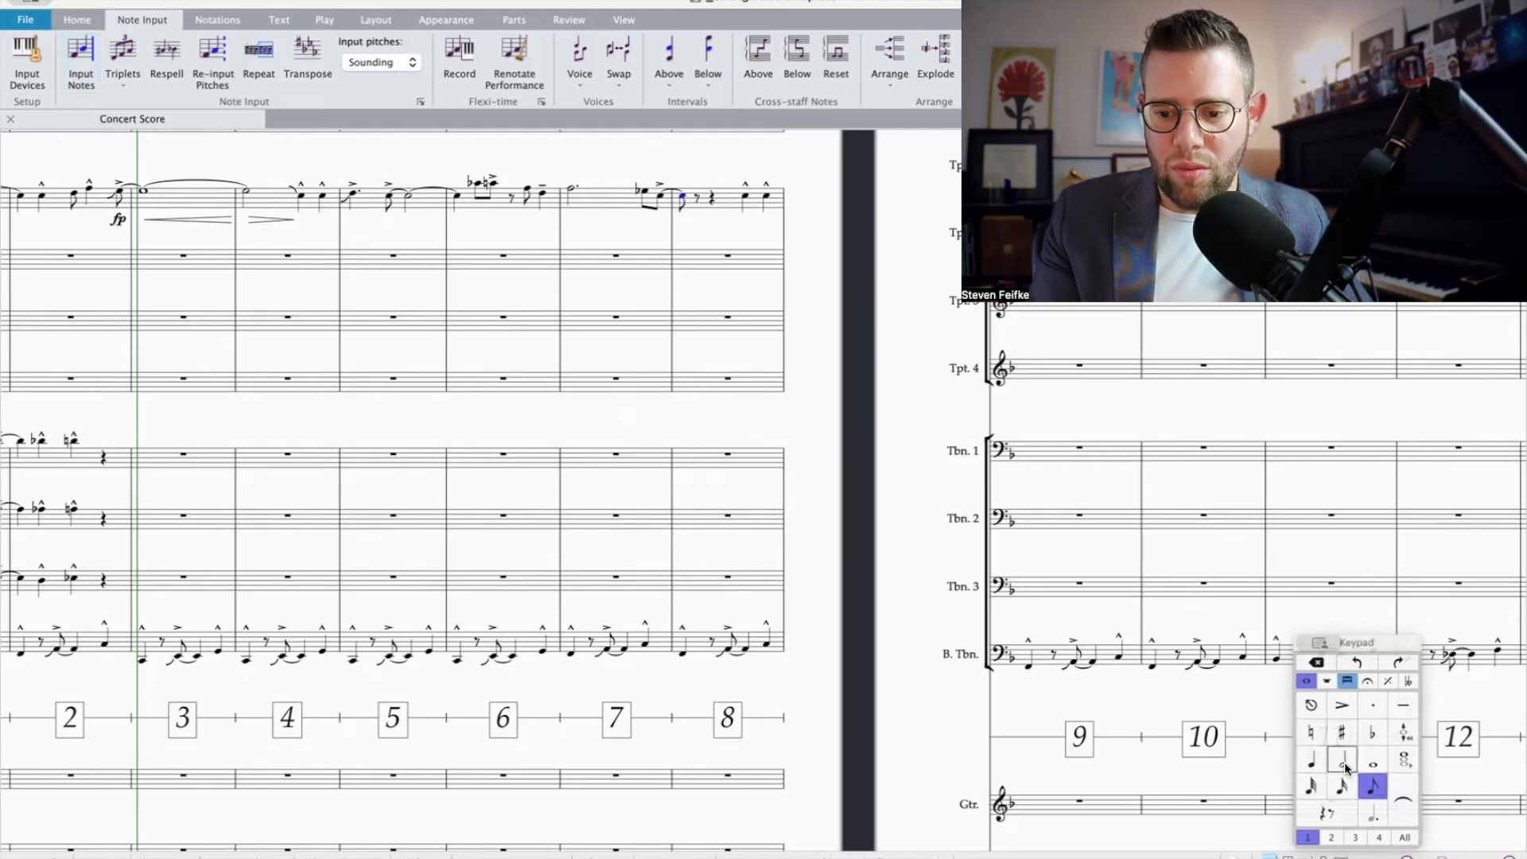
key(5)
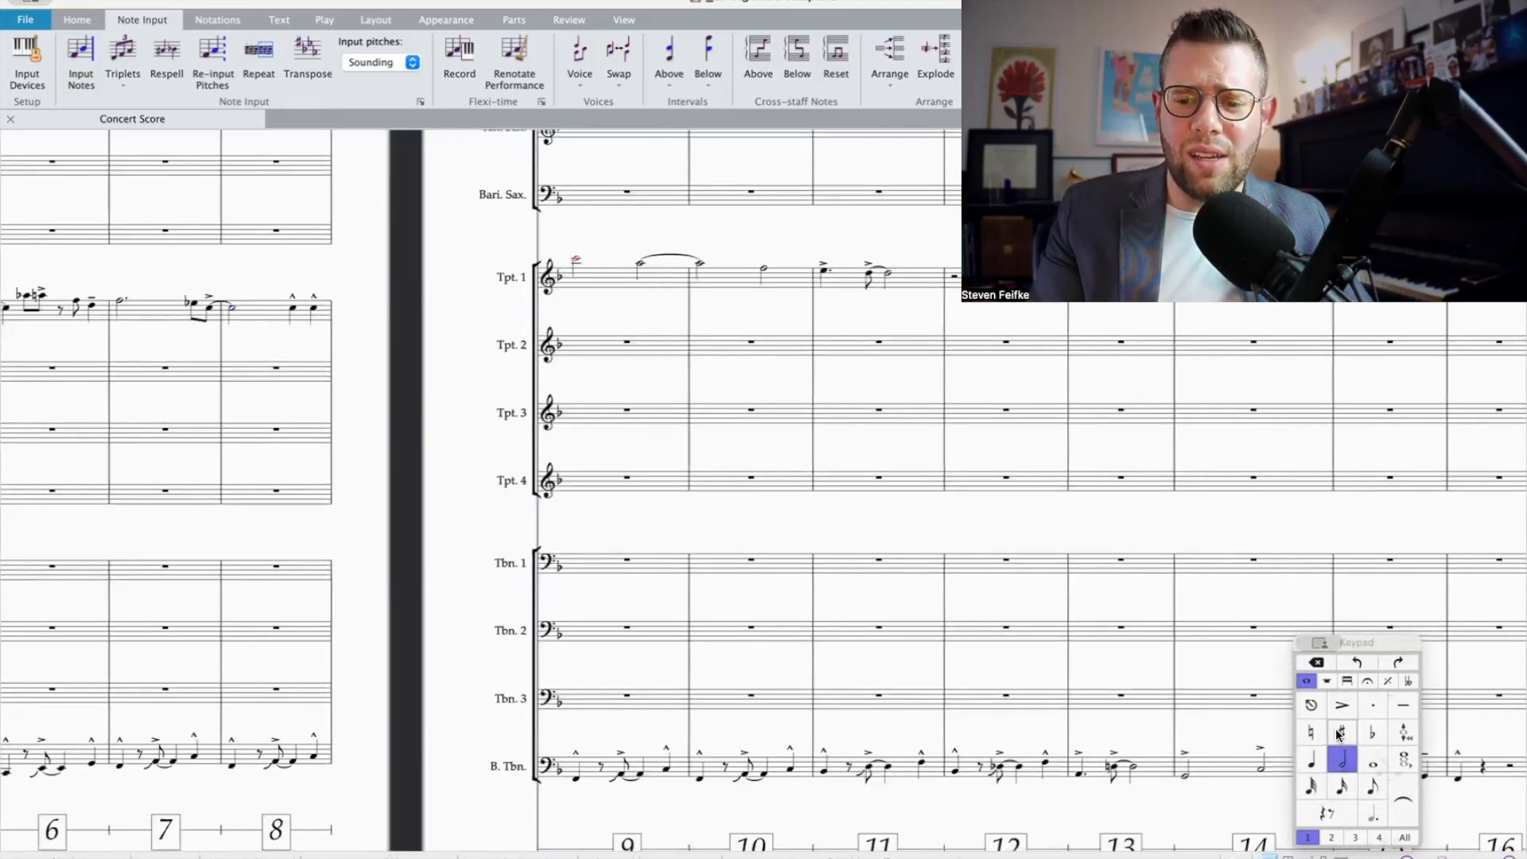
Step: Shorten the tied half note opening bar 10 in Trumpet 1 to a quarter note
click(1387, 682)
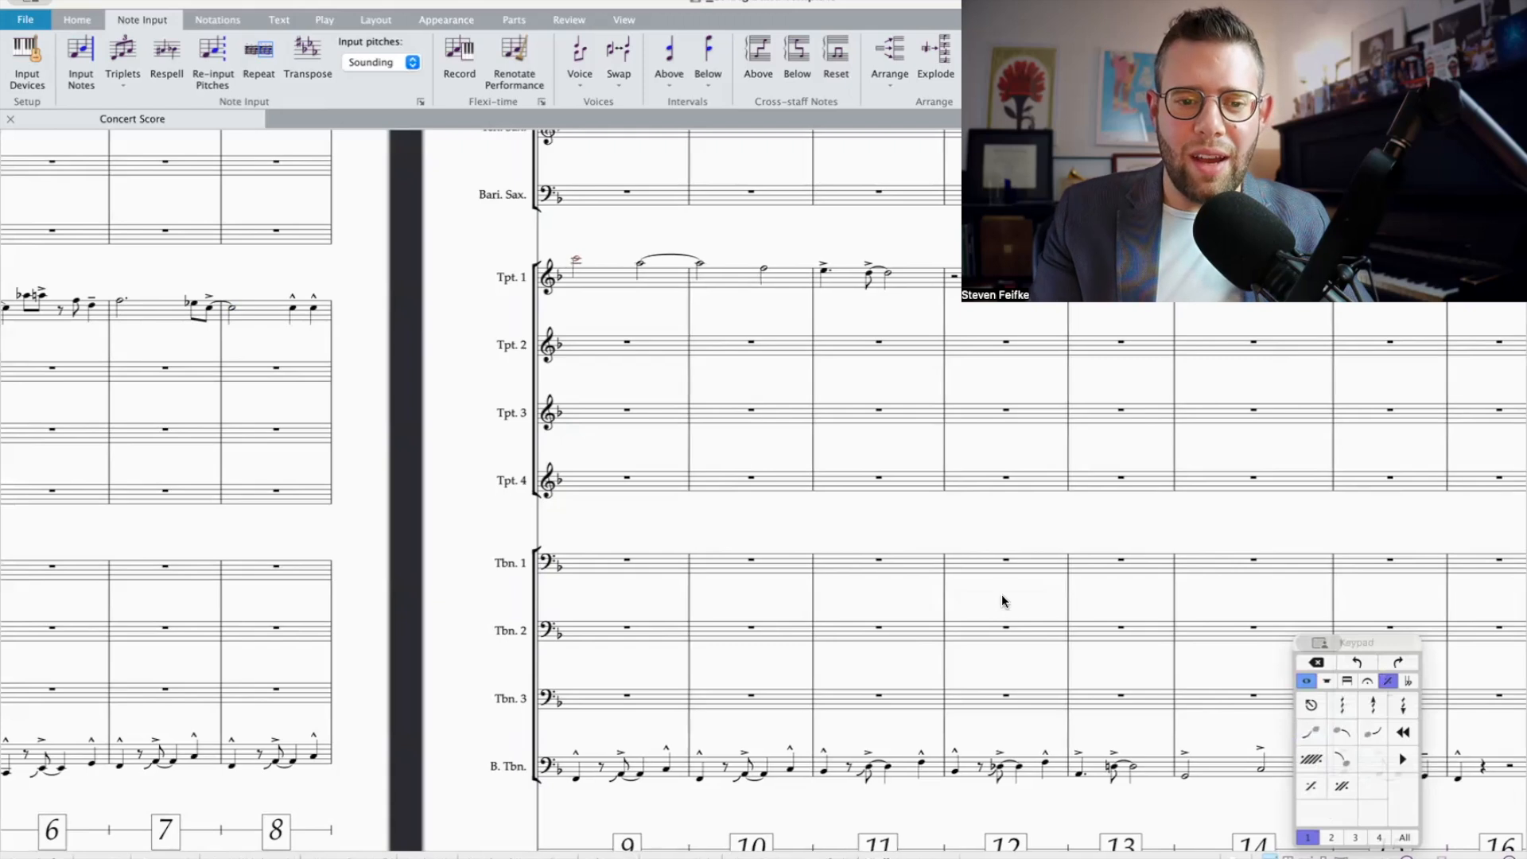
scroll(986, 532, right, 2)
scroll(984, 535, right, 2)
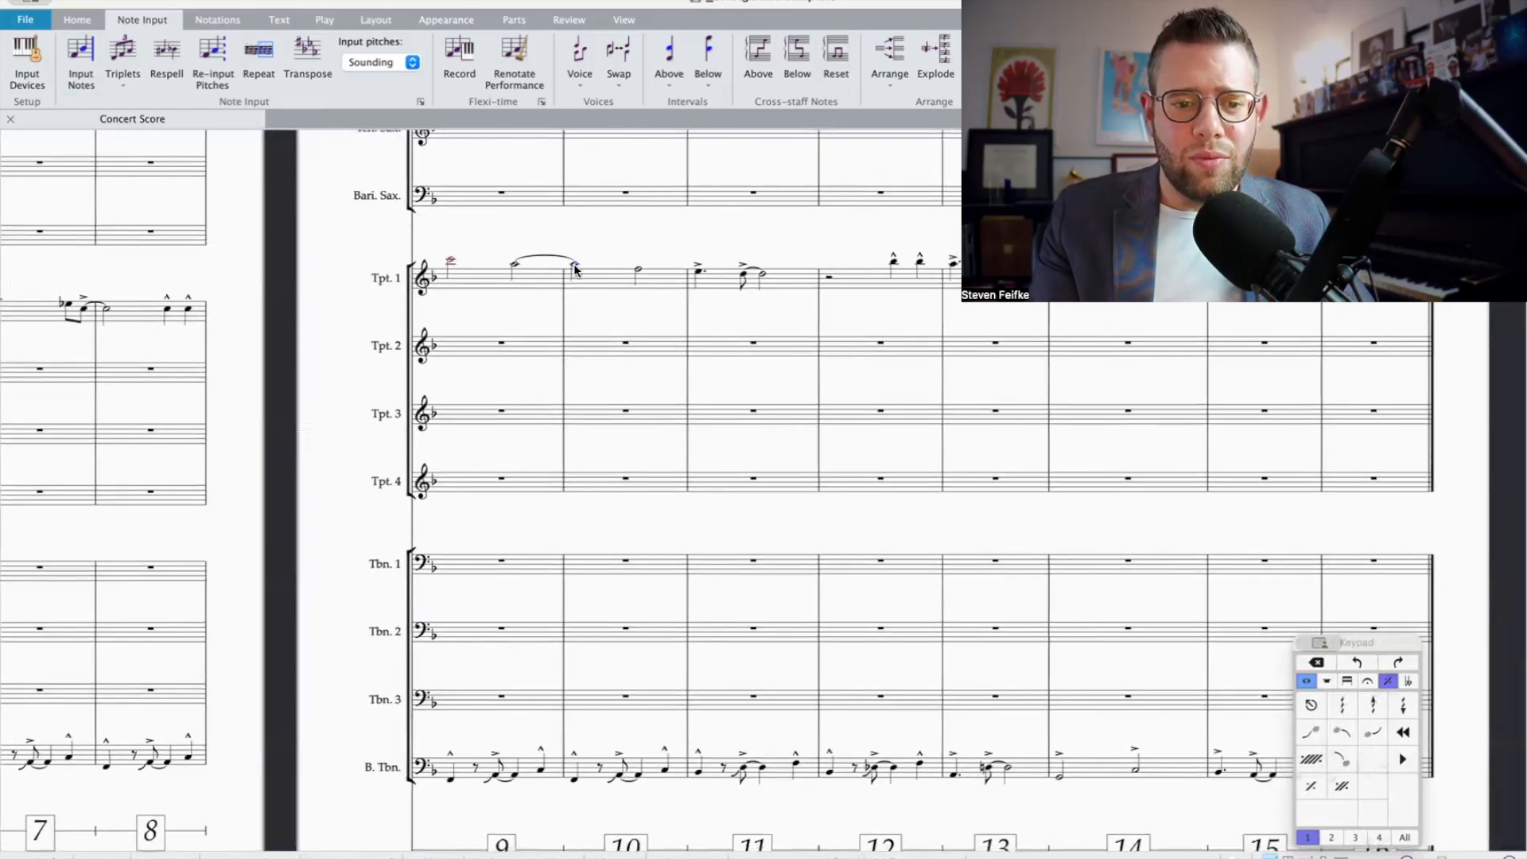
click(1306, 682)
click(1311, 760)
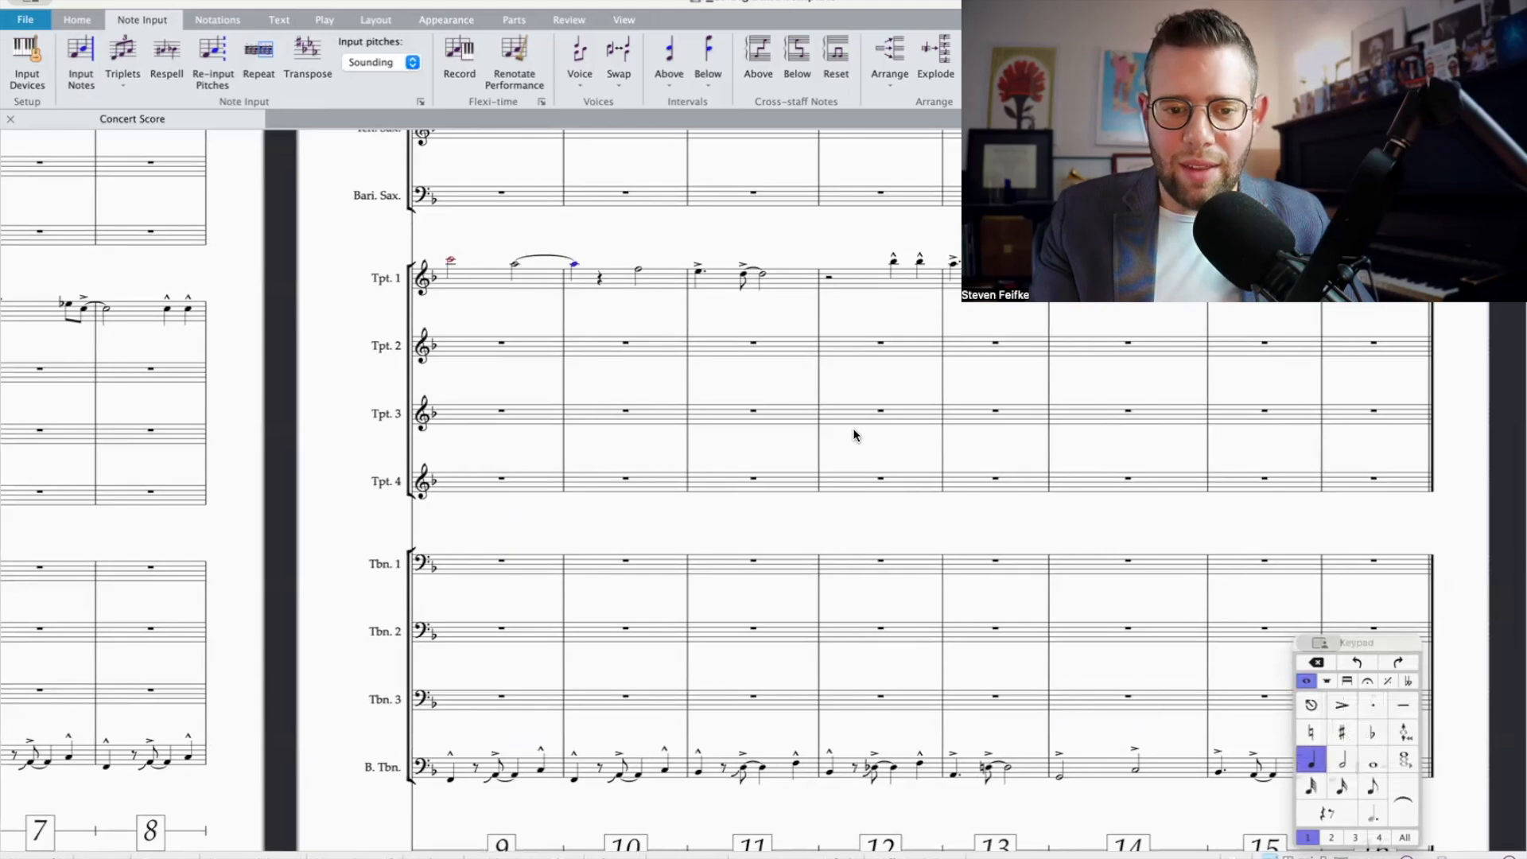
key(Escape)
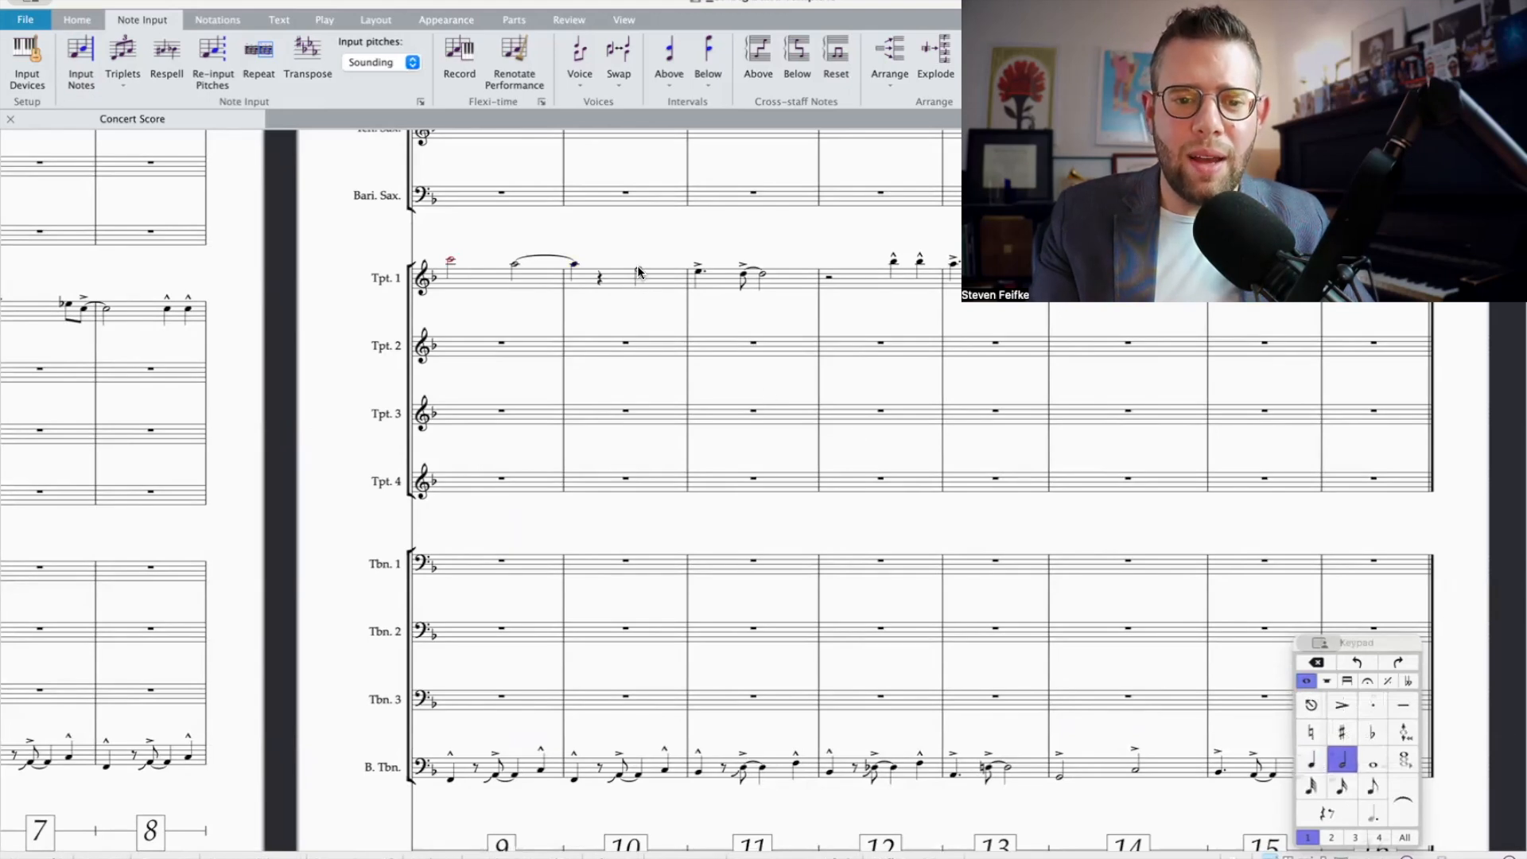
Step: Change Trumpet 1's half note on beat 3 of bar 10 to a quarter note with a marcato accent
click(1311, 760)
click(1367, 681)
click(1342, 732)
scroll(1056, 659, up, 3)
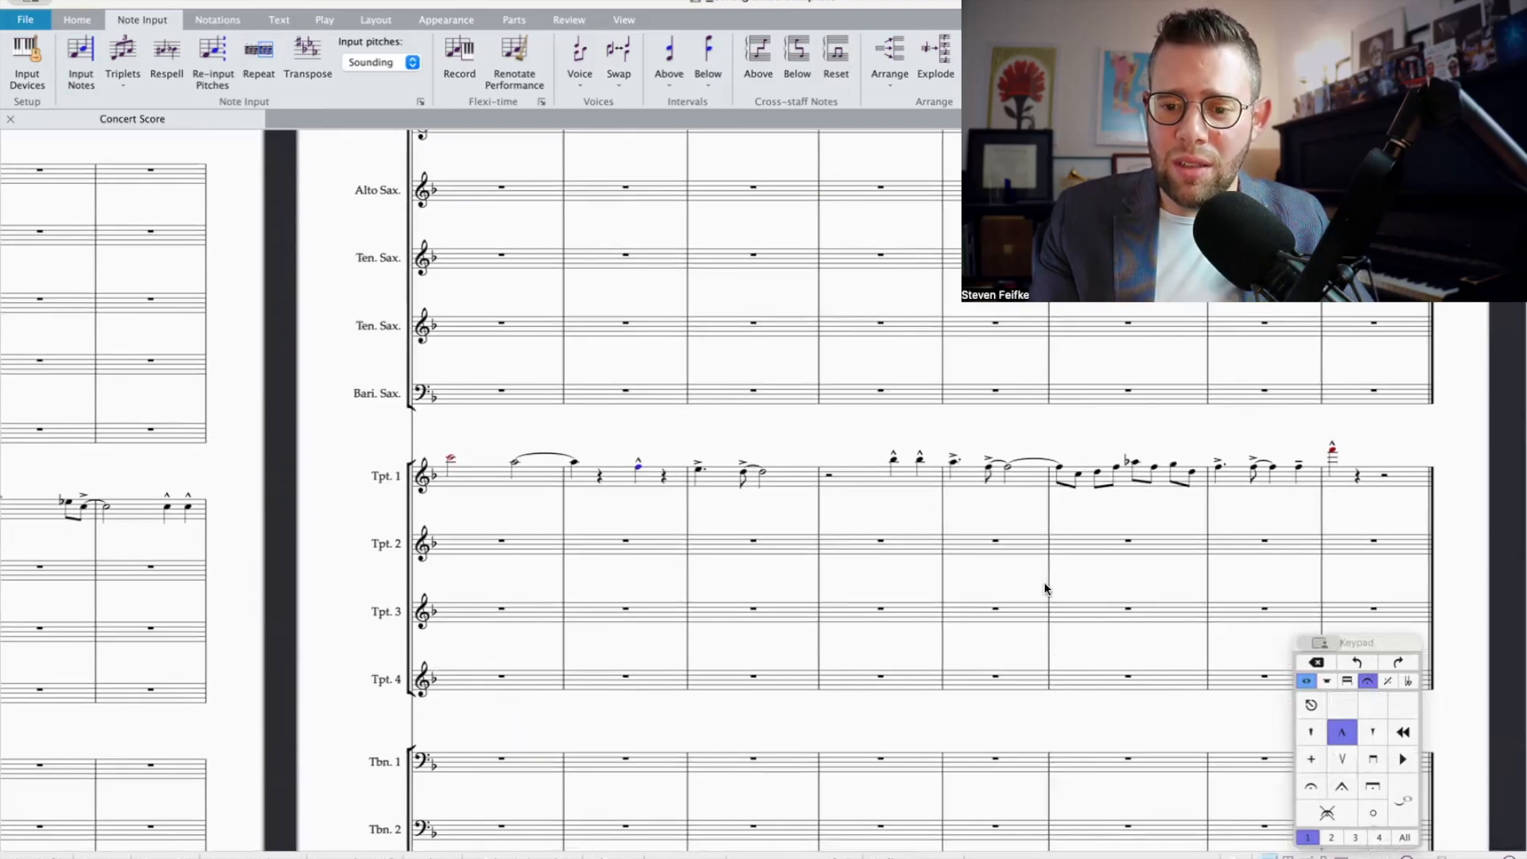
scroll(925, 510, down, 1)
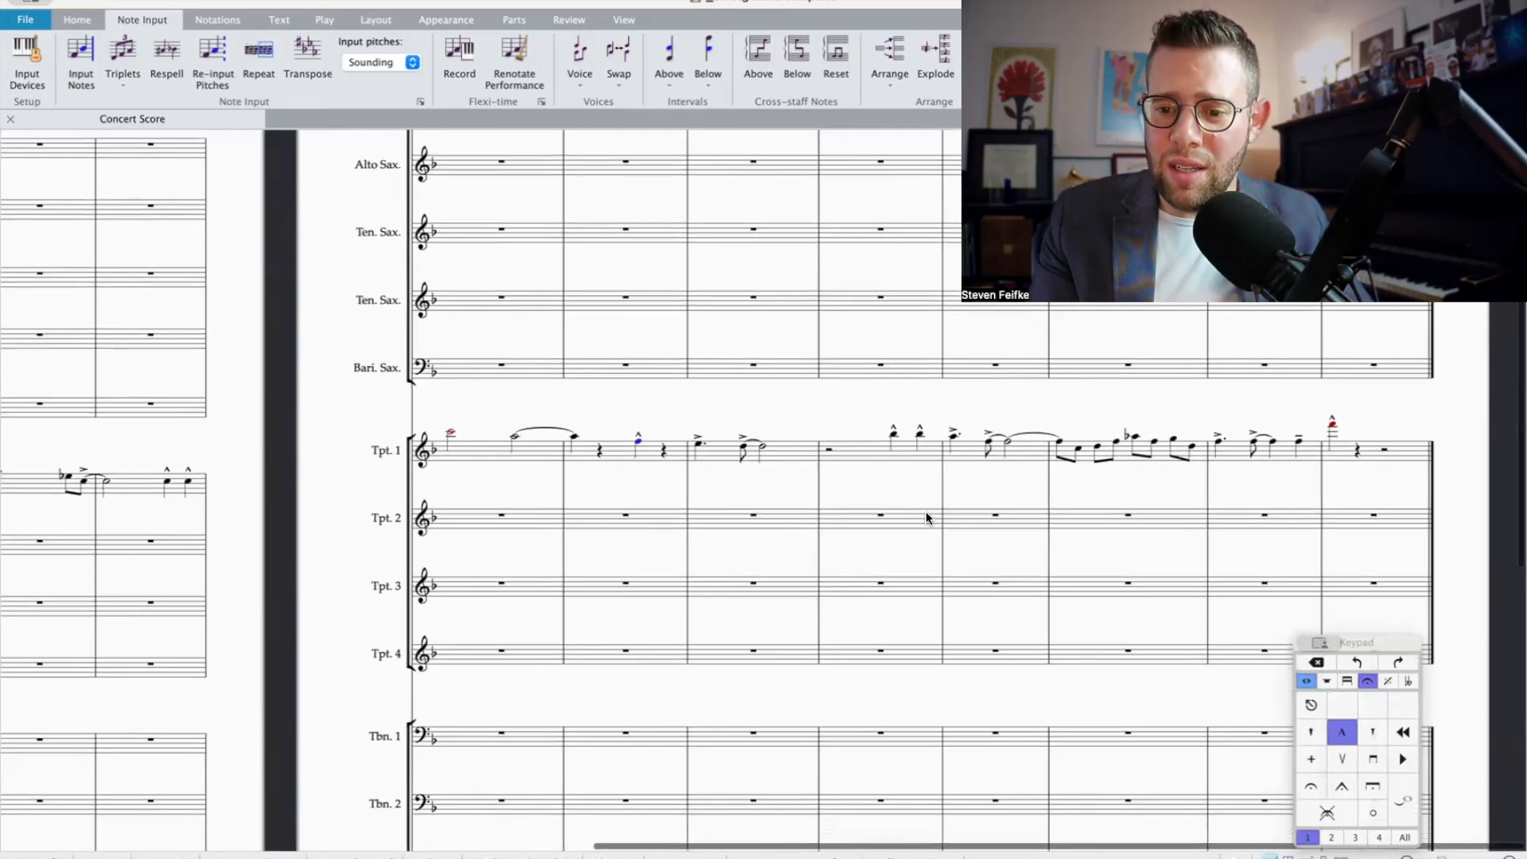
Step: Repeat the Trombone 1–3 passage of bars 1 and 2 into bars 3 and 4
scroll(906, 493, left, 1)
scroll(894, 479, left, 10)
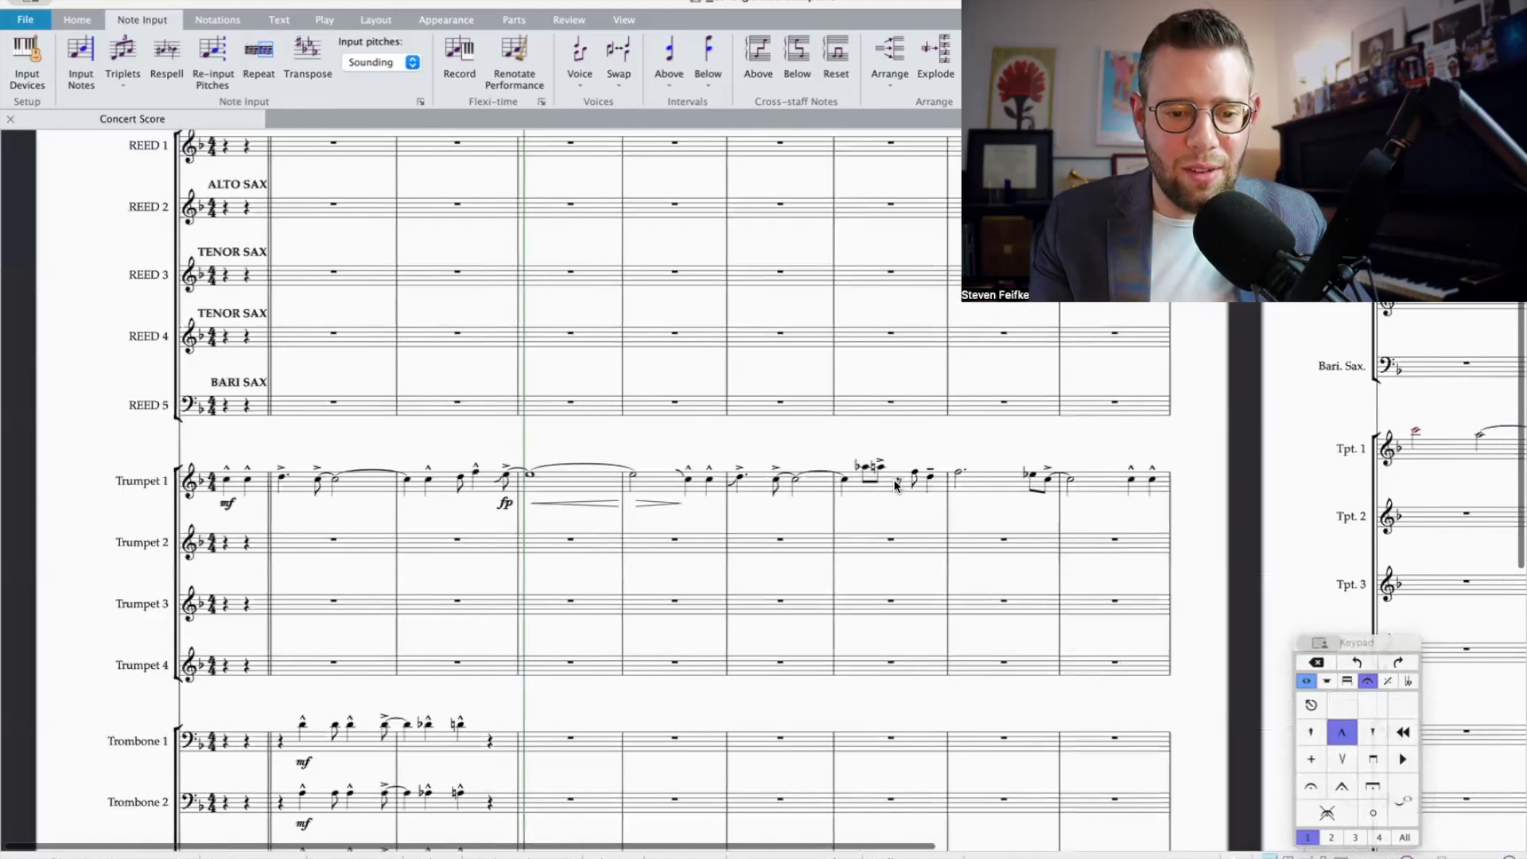
scroll(848, 503, down, 6)
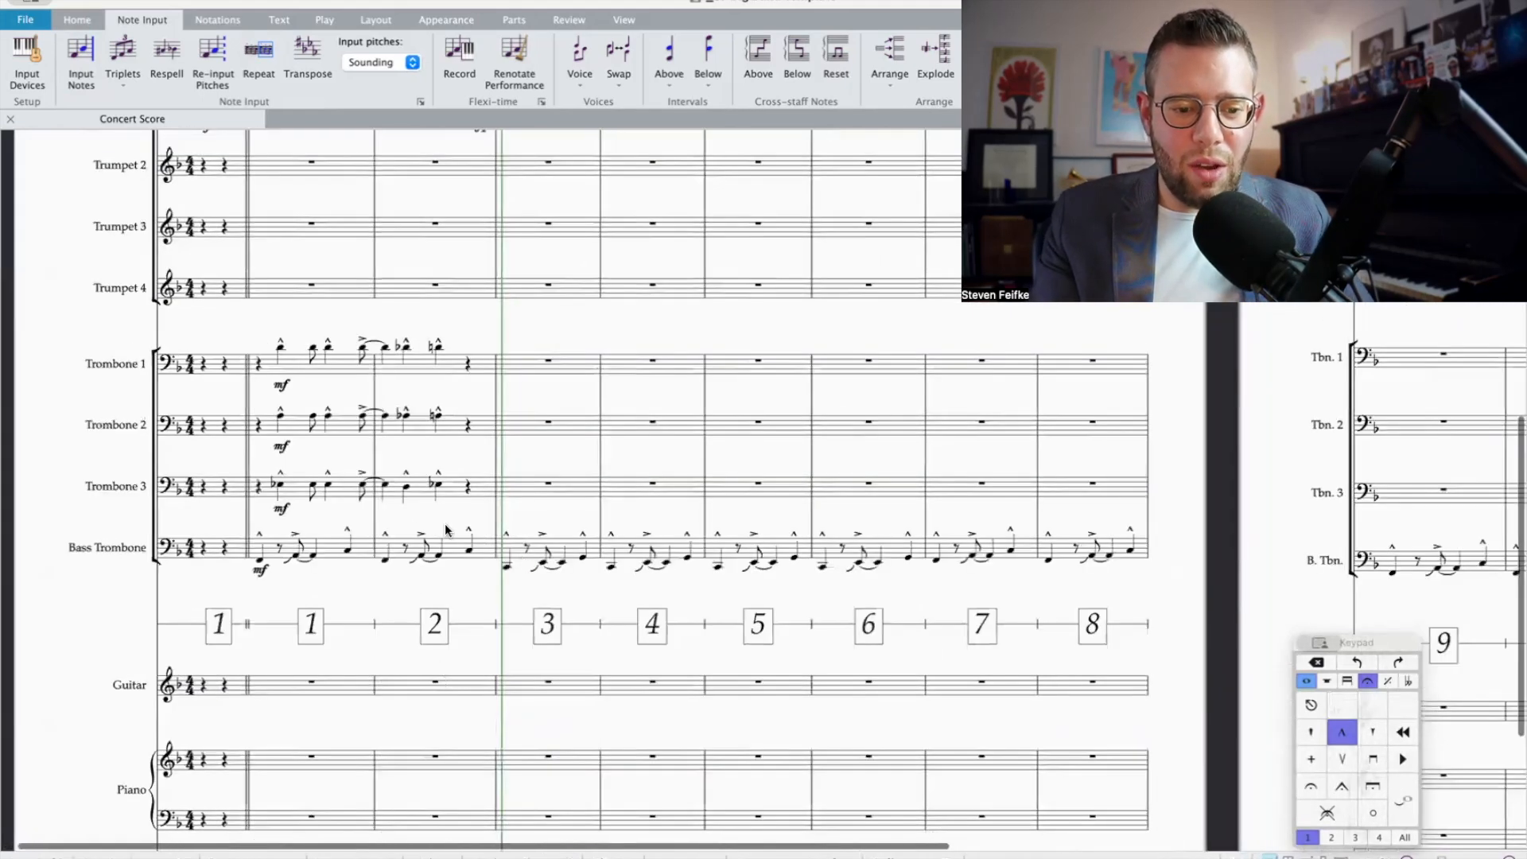
click(555, 523)
click(475, 491)
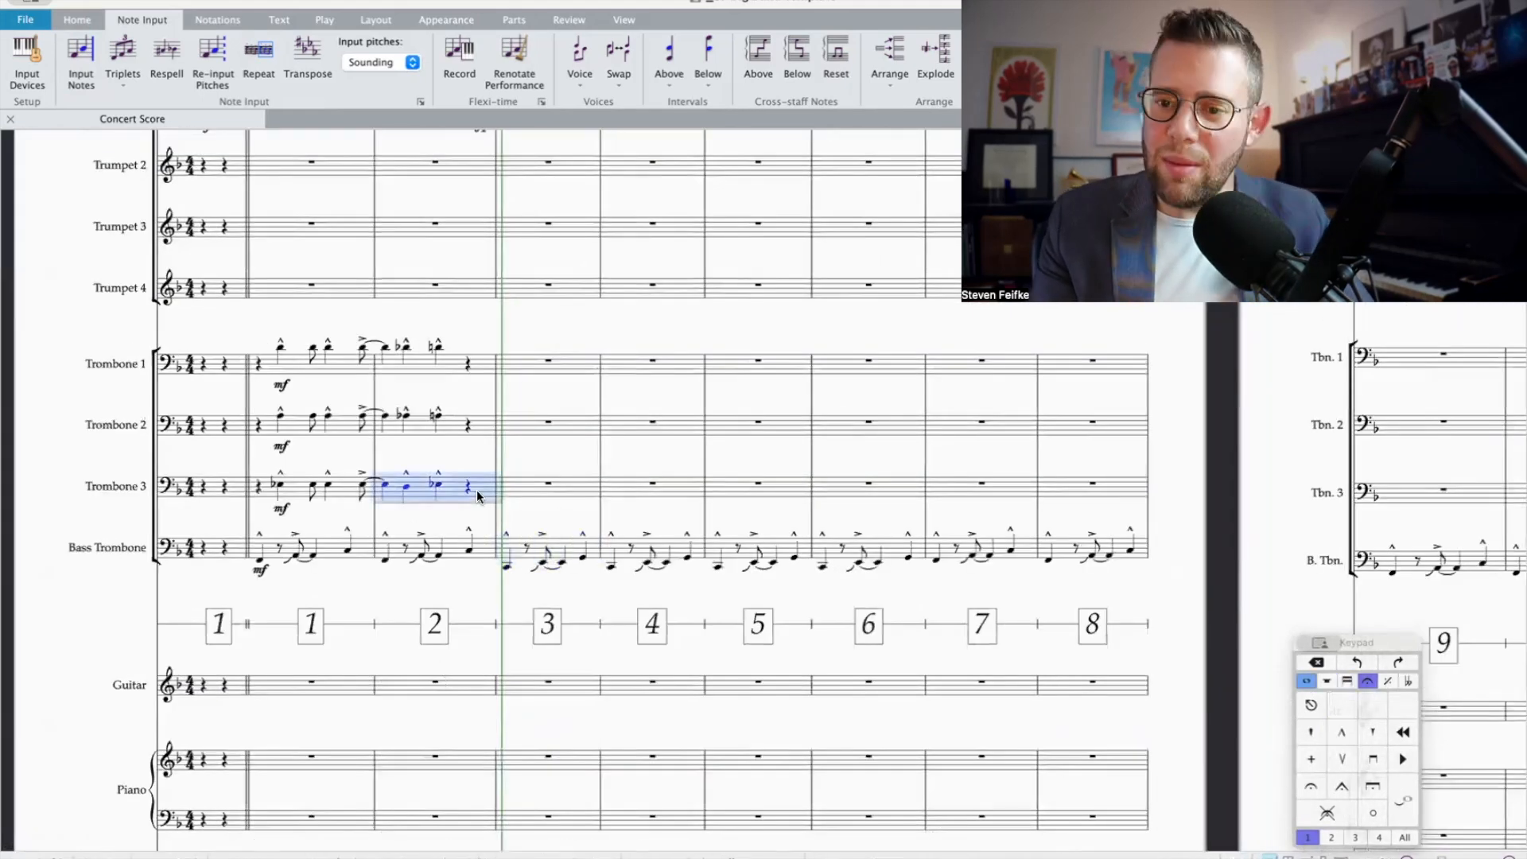
shift+click(267, 365)
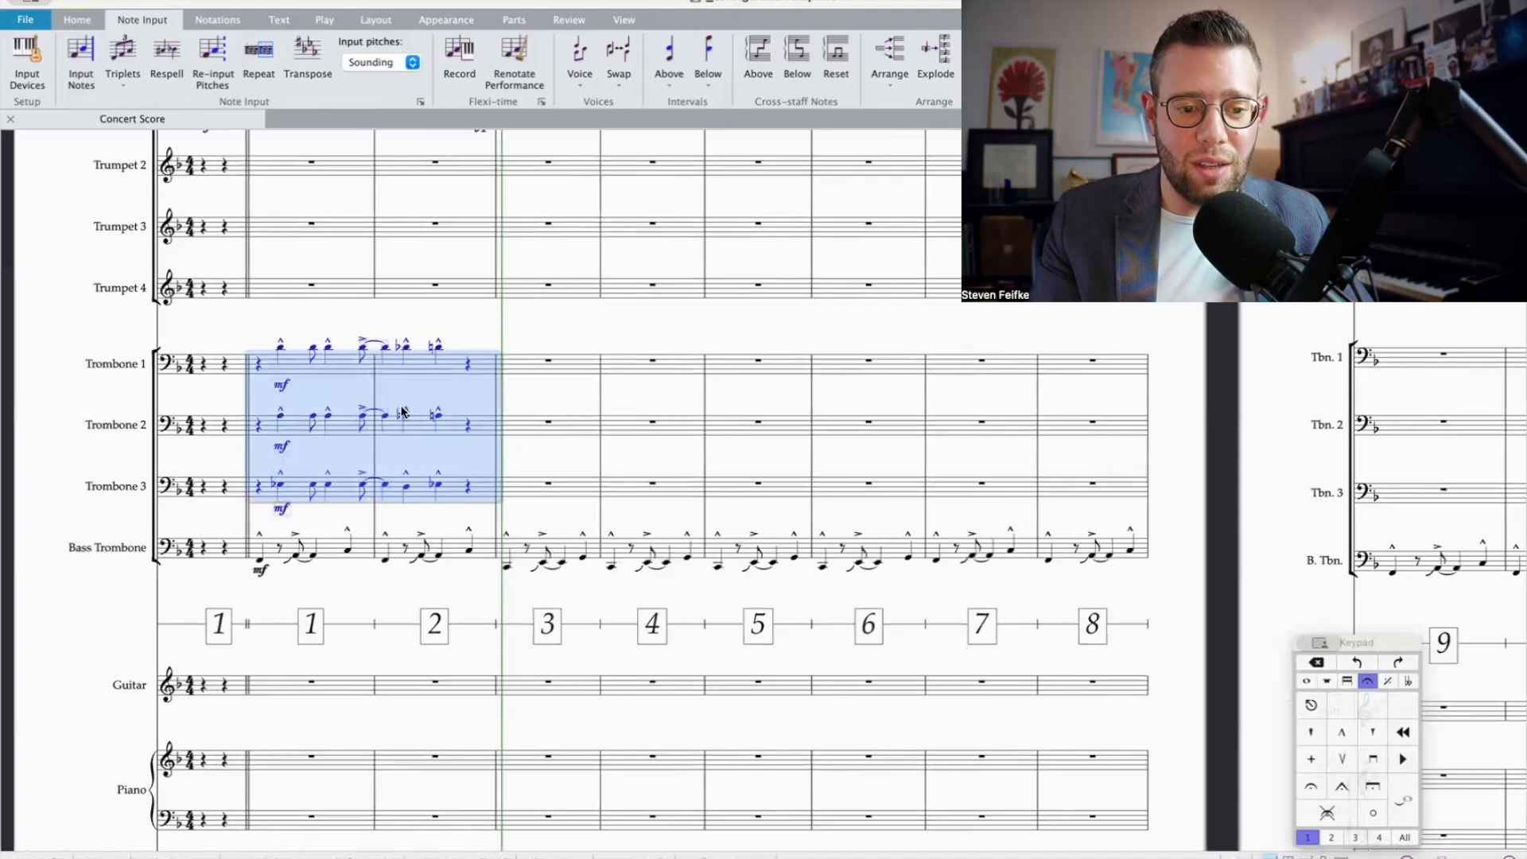
key(r)
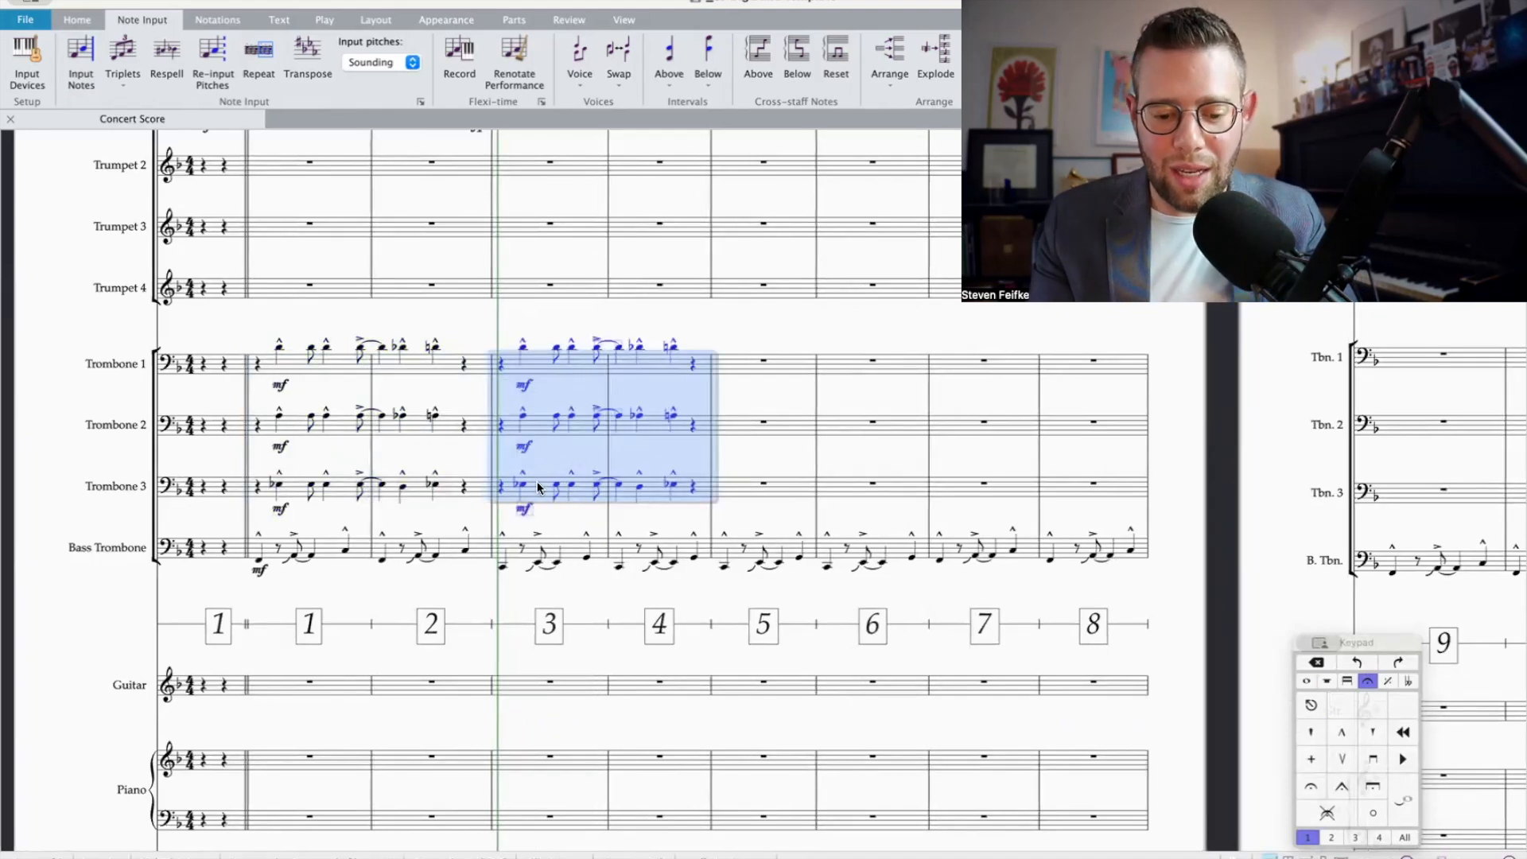
Step: Try to transpose the copied Trombone 1–3 passage in bars 3 and 4 up a diminished fifth
key(shift+t)
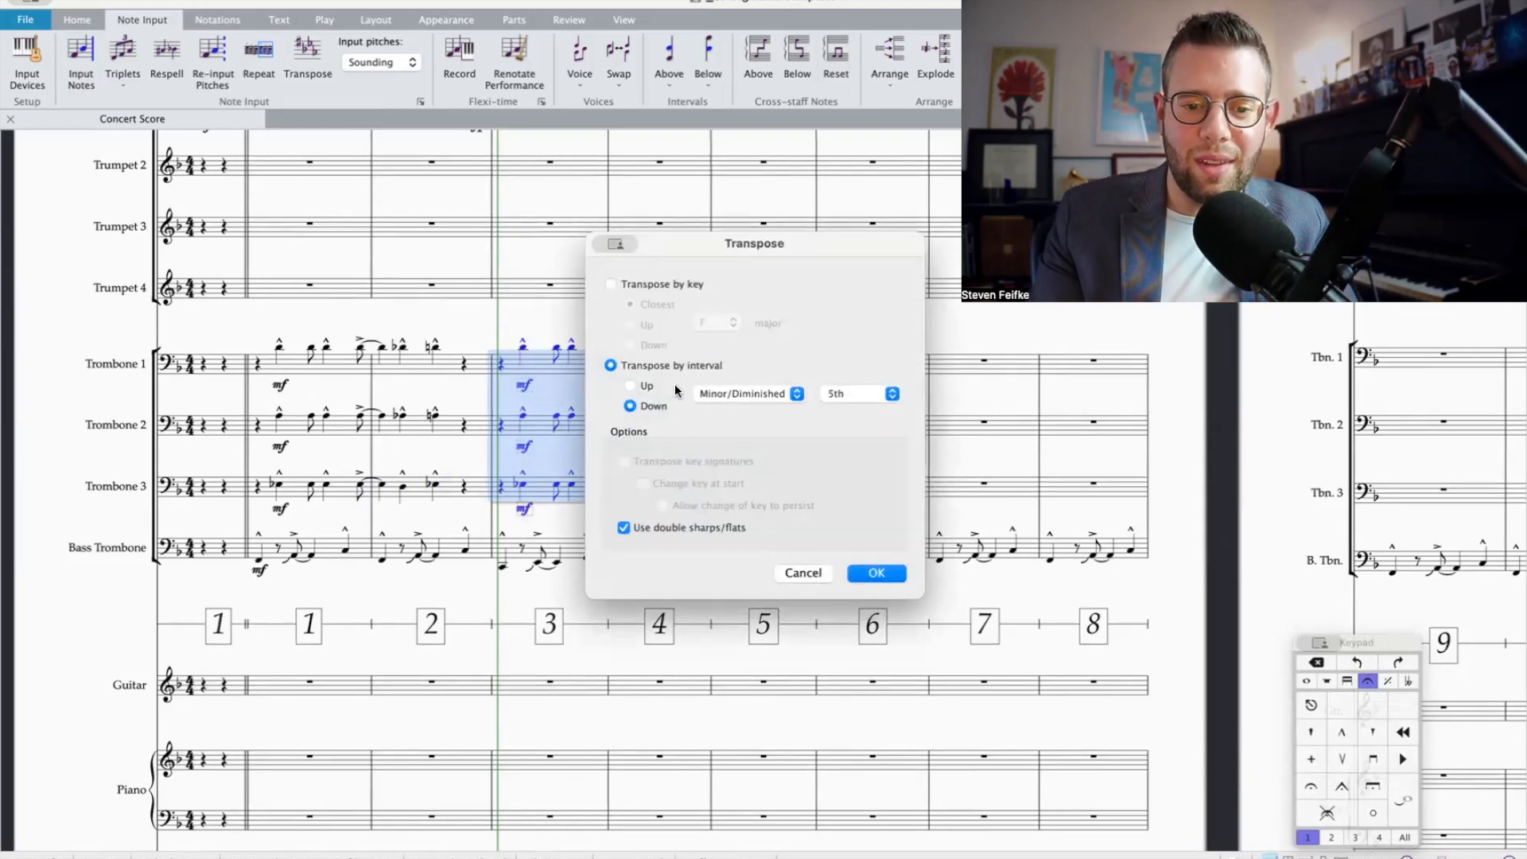
click(630, 386)
key(Return)
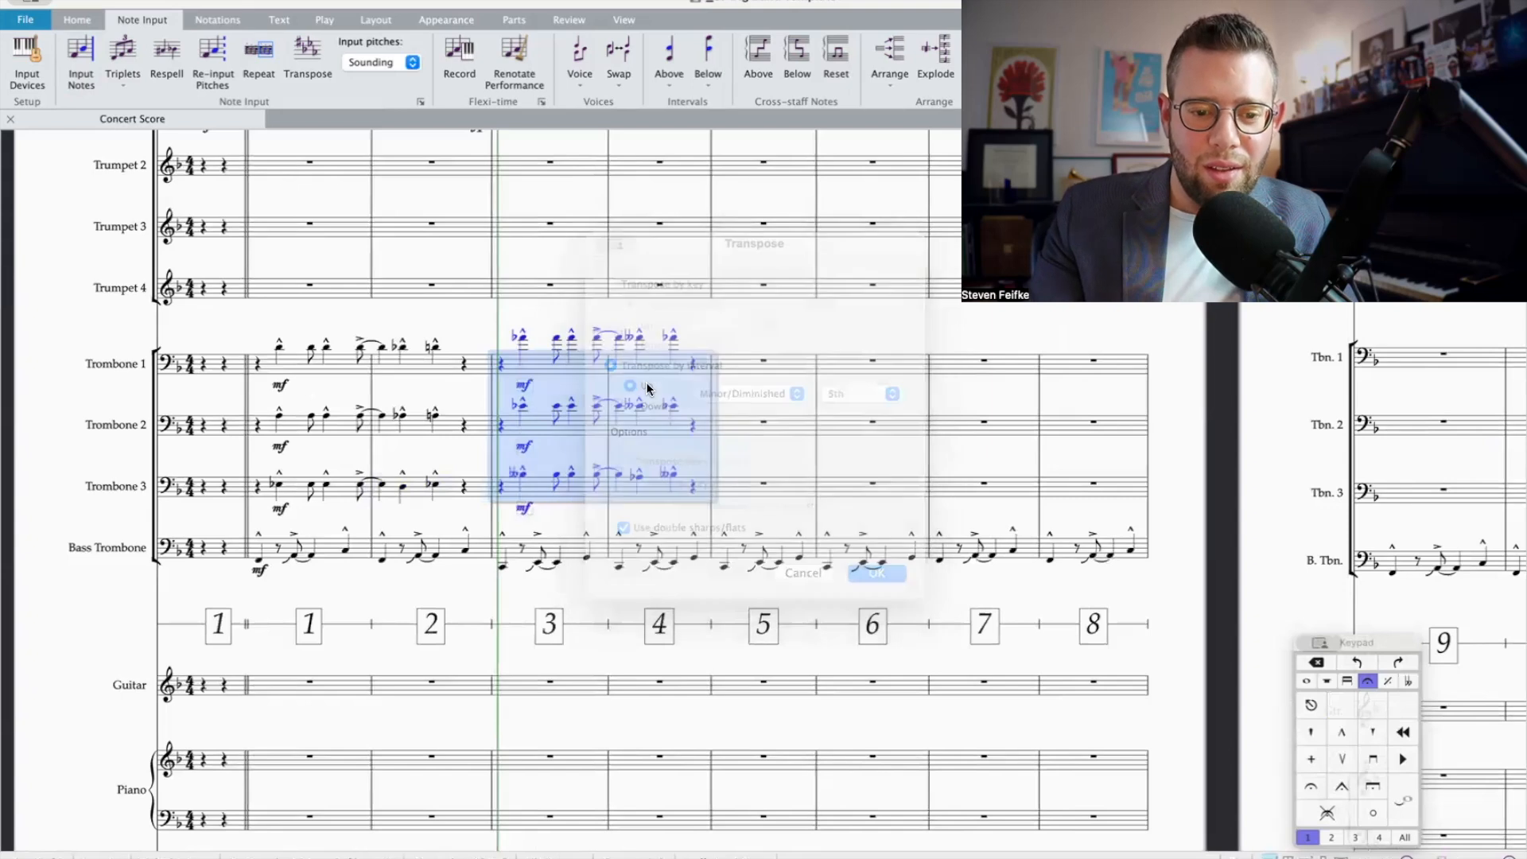
Step: Transpose the copied Trombone 1–3 passage in bars 3 and 4 up a perfect fifth and remove its repeated mf dynamics
key(shift+t)
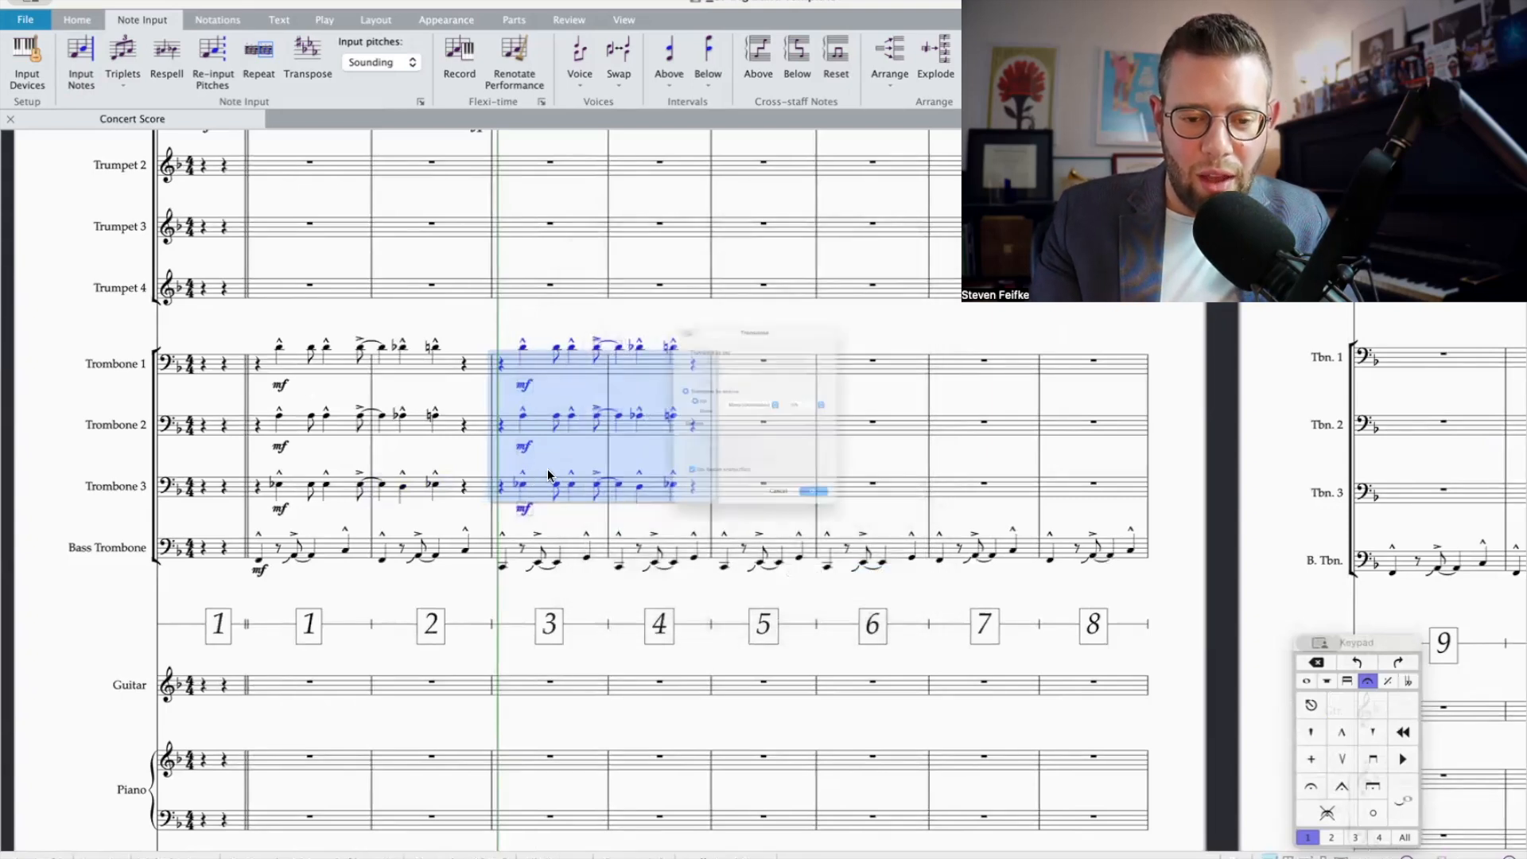
click(785, 395)
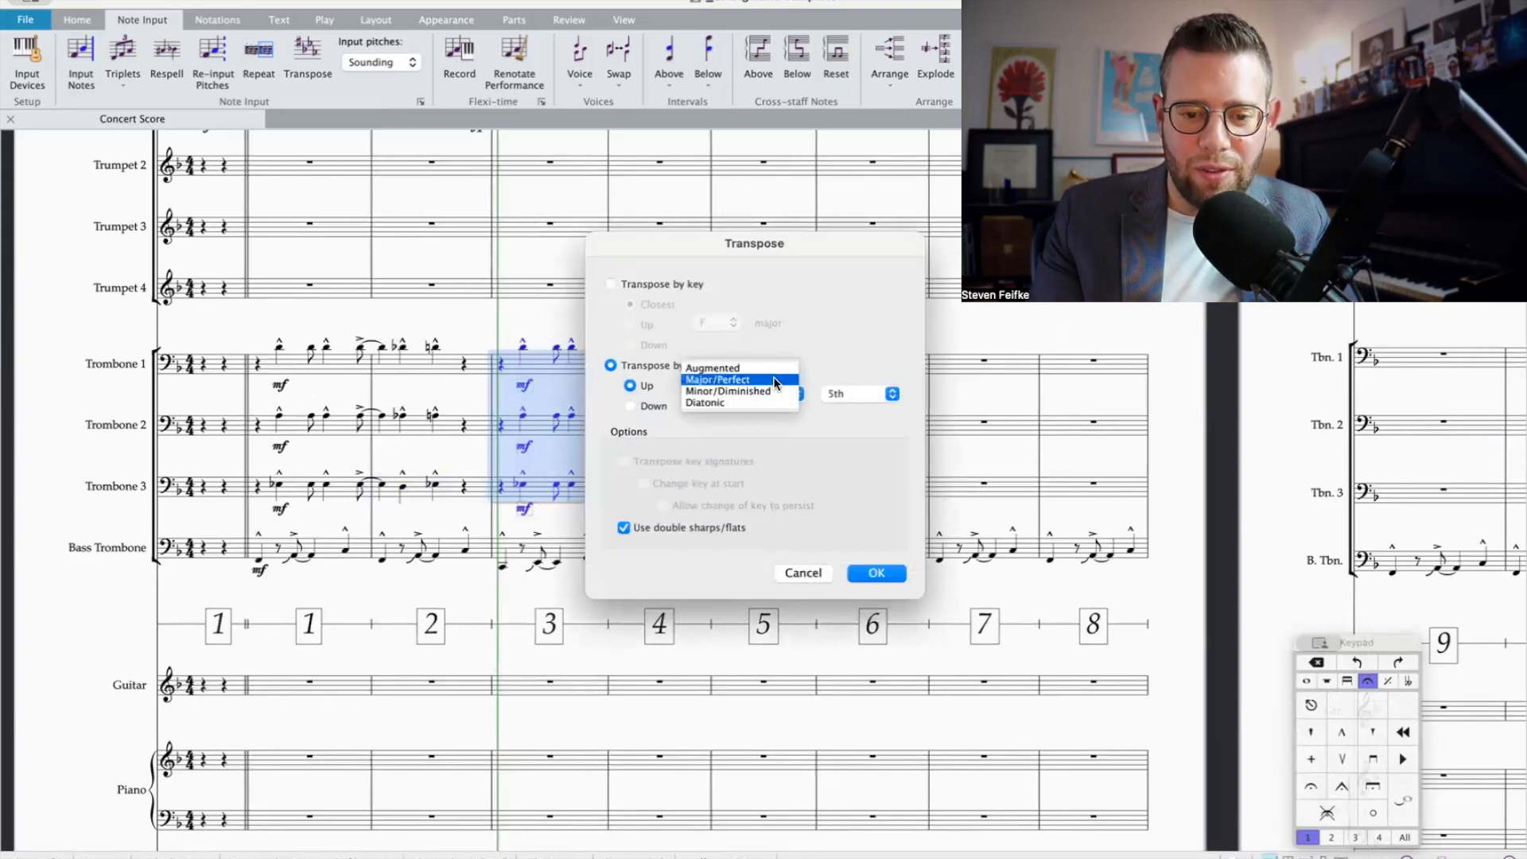
click(777, 380)
key(Return)
scroll(654, 424, right, 2)
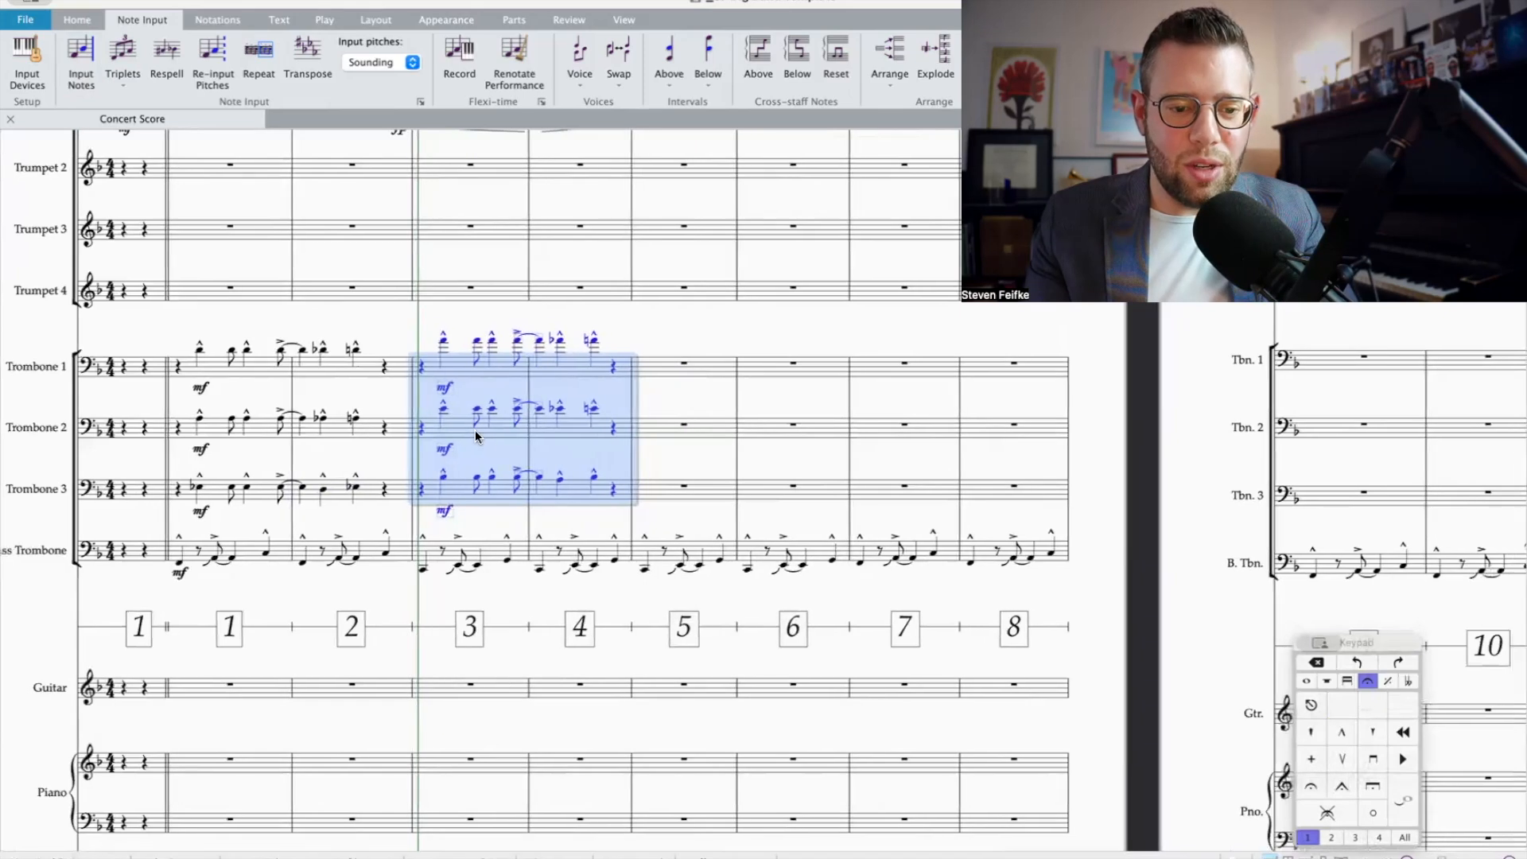
key(shift+alt+d)
key(Delete)
Step: Play back the trombone section in bars 3 and 4, and the full brass passage from the pickup through bar 4
click(613, 493)
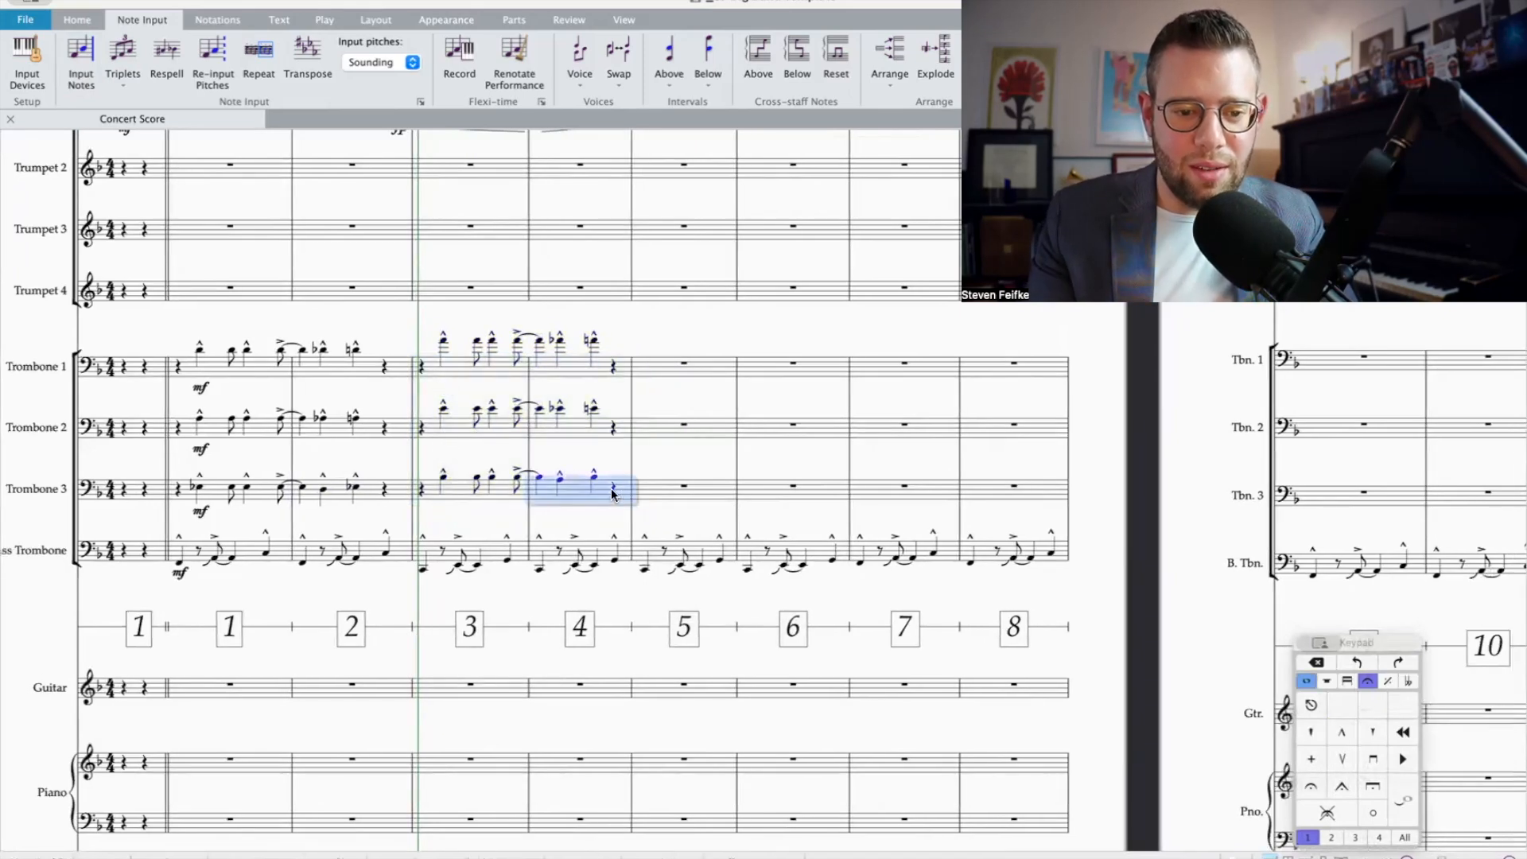
shift+click(443, 544)
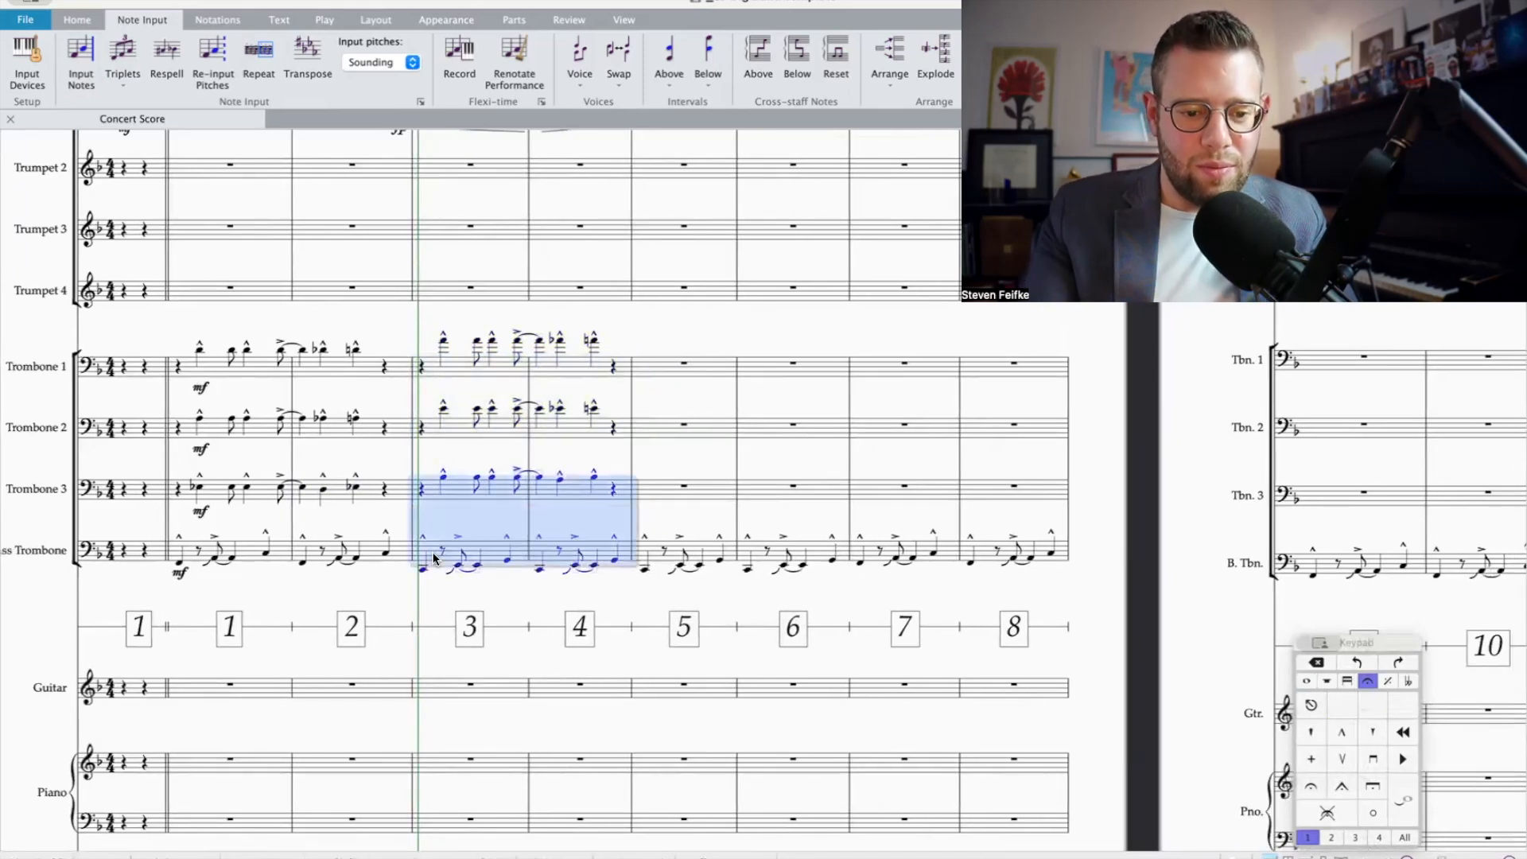
shift+click(437, 362)
key(space)
key(space)
scroll(554, 421, up, 4)
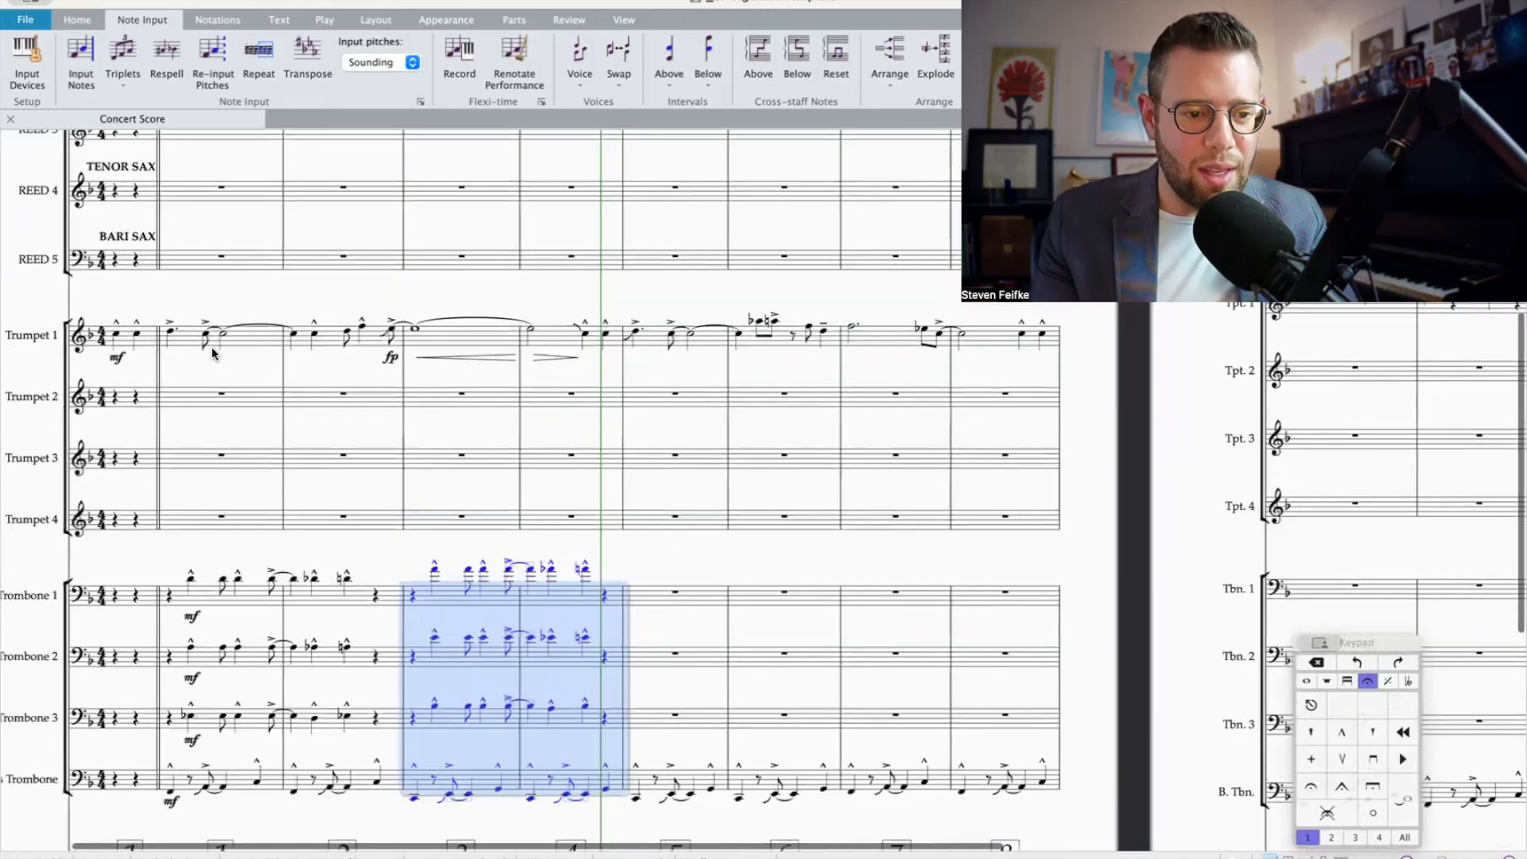
shift+click(112, 340)
key(space)
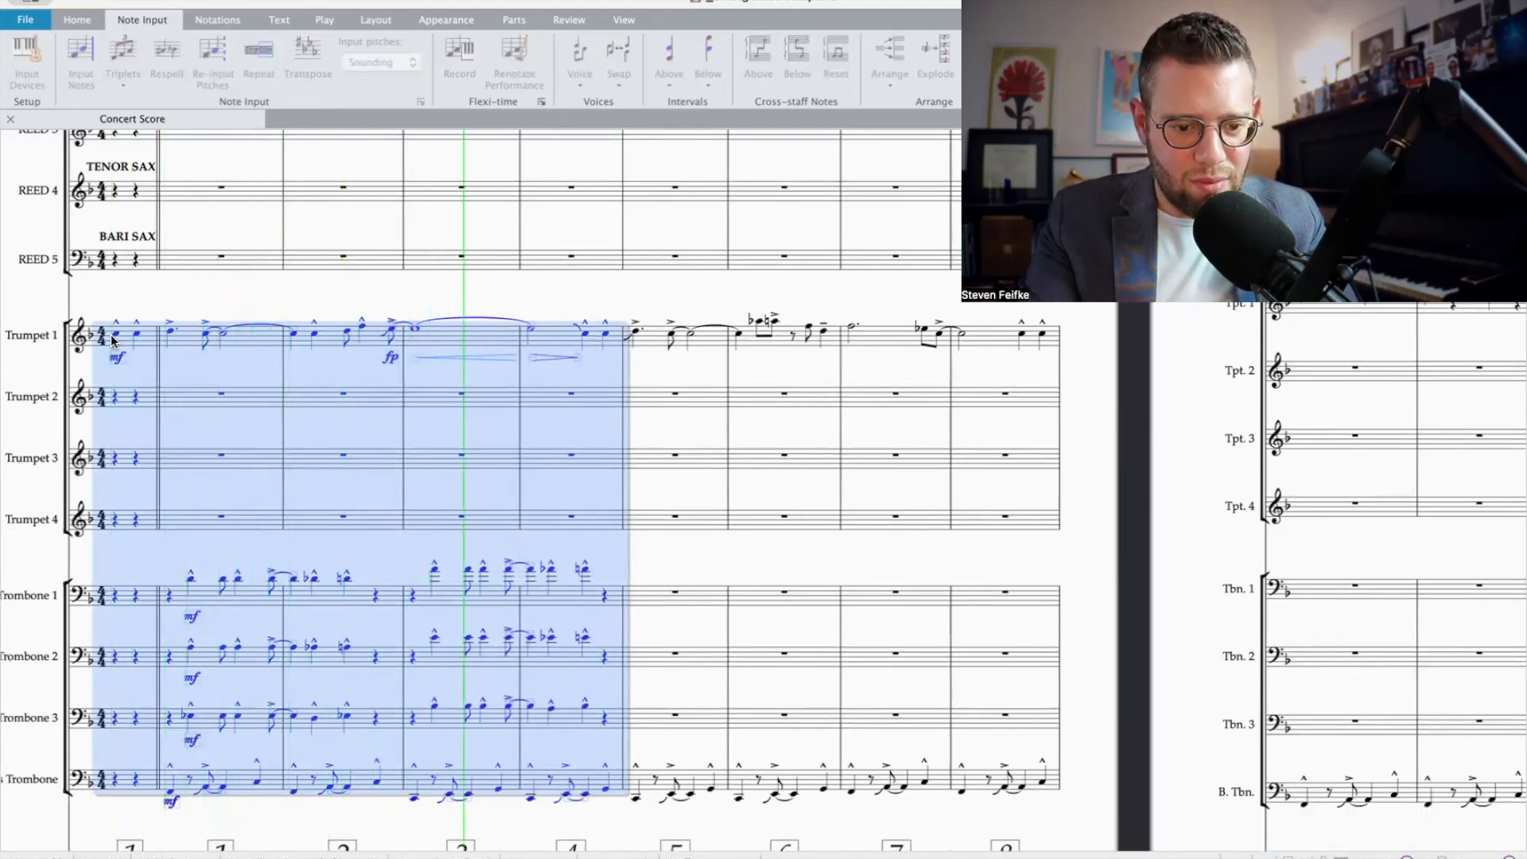
key(space)
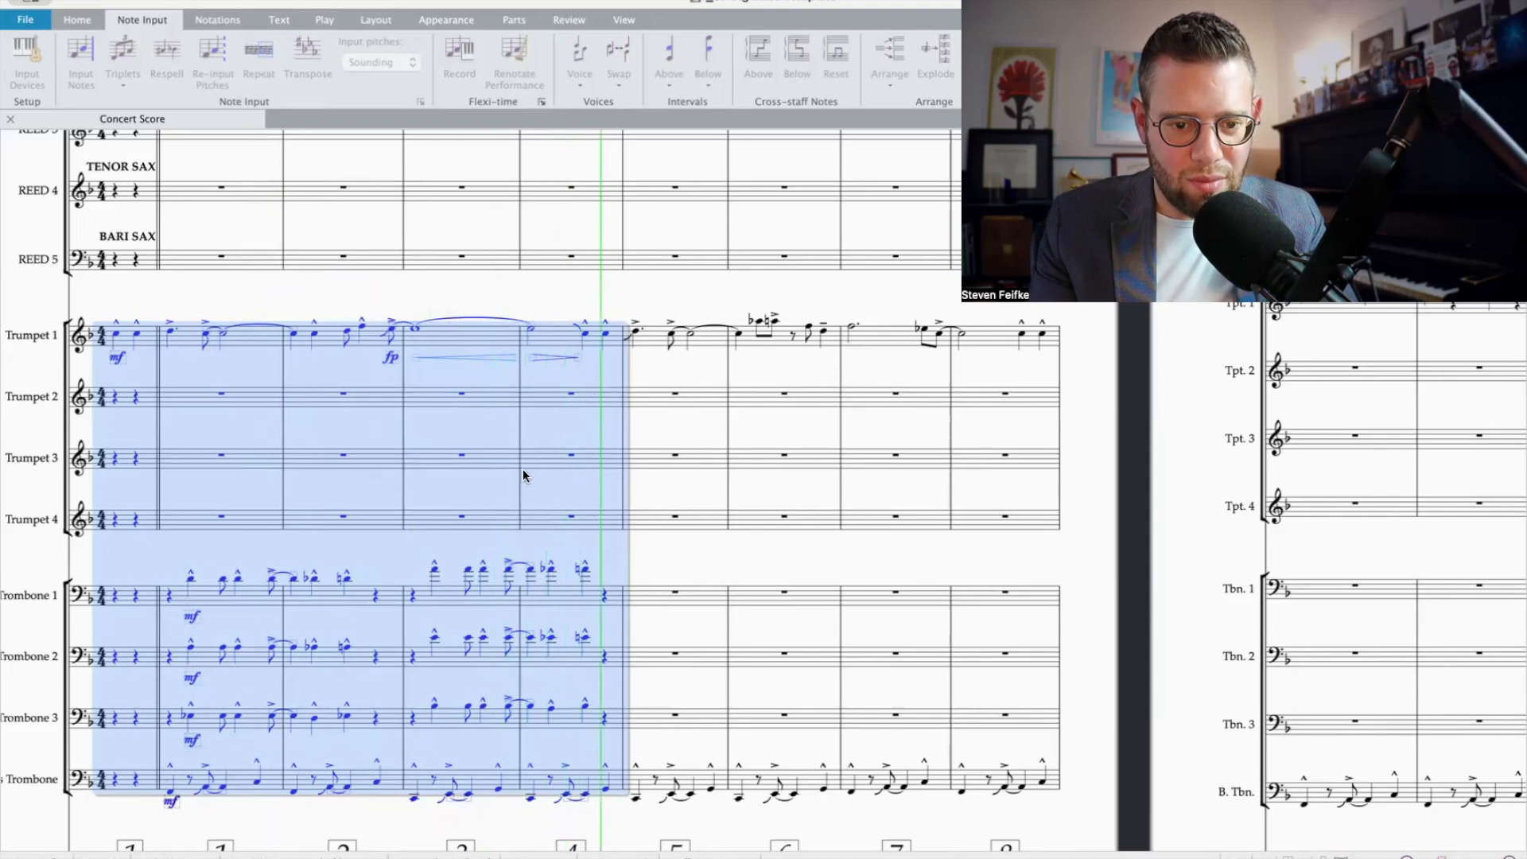
key(Escape)
Step: Lower Trombone 1's last note in bar 4 by one step
click(586, 570)
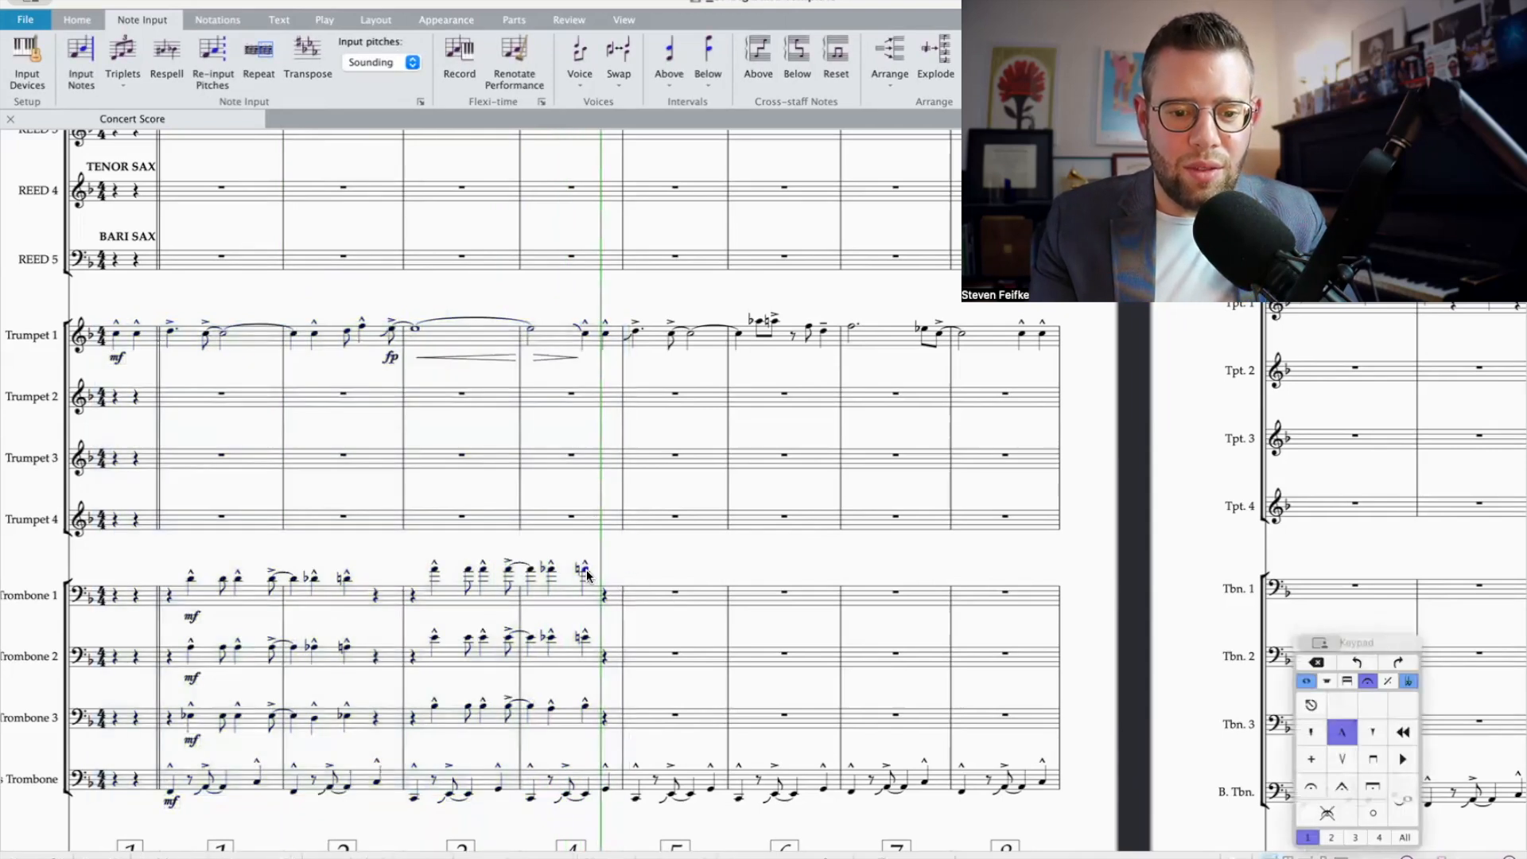
click(645, 599)
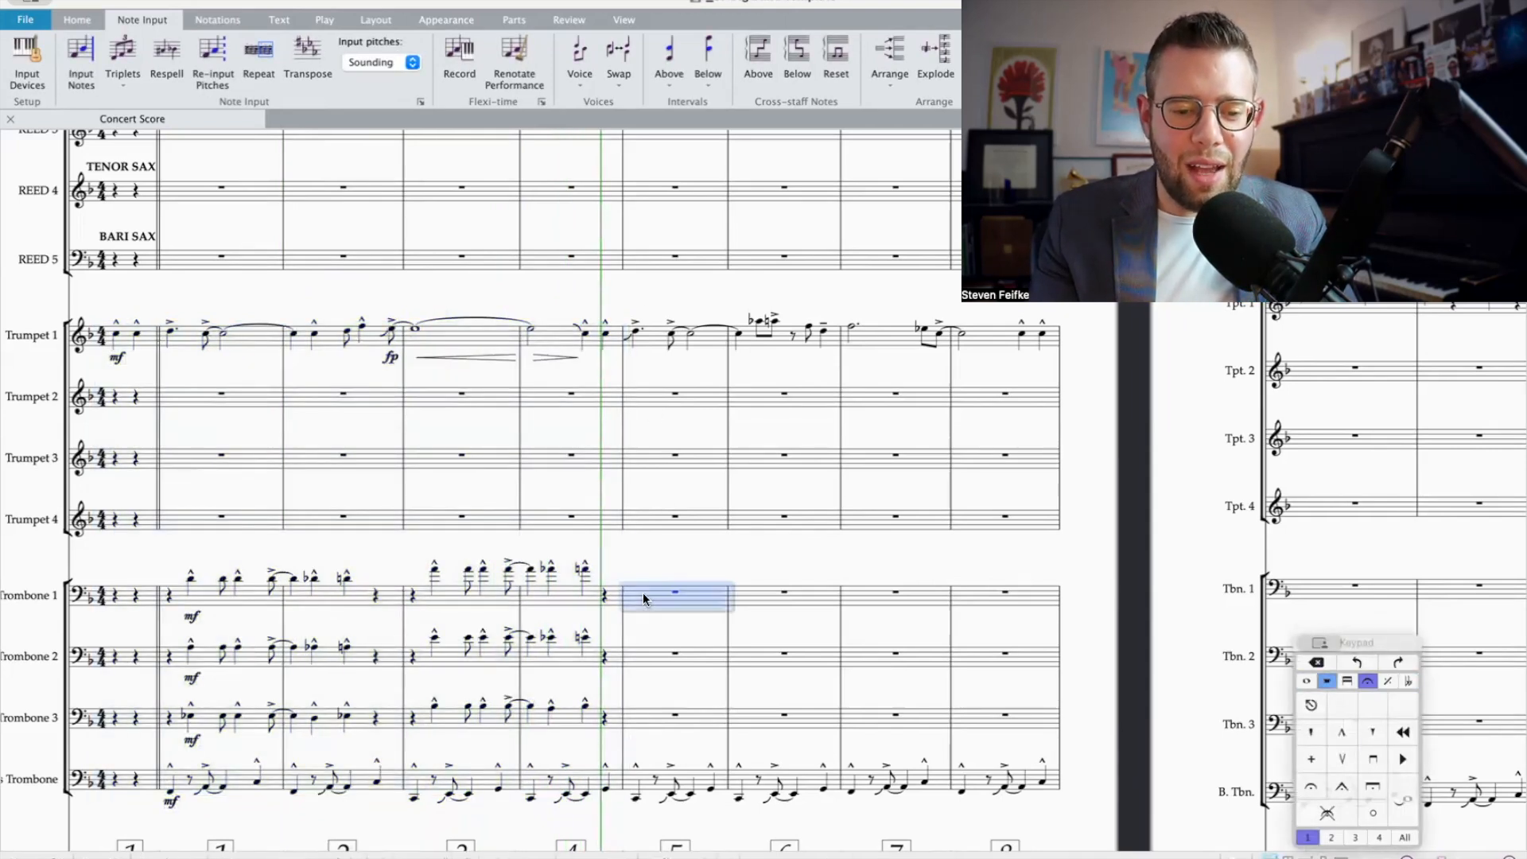
click(601, 604)
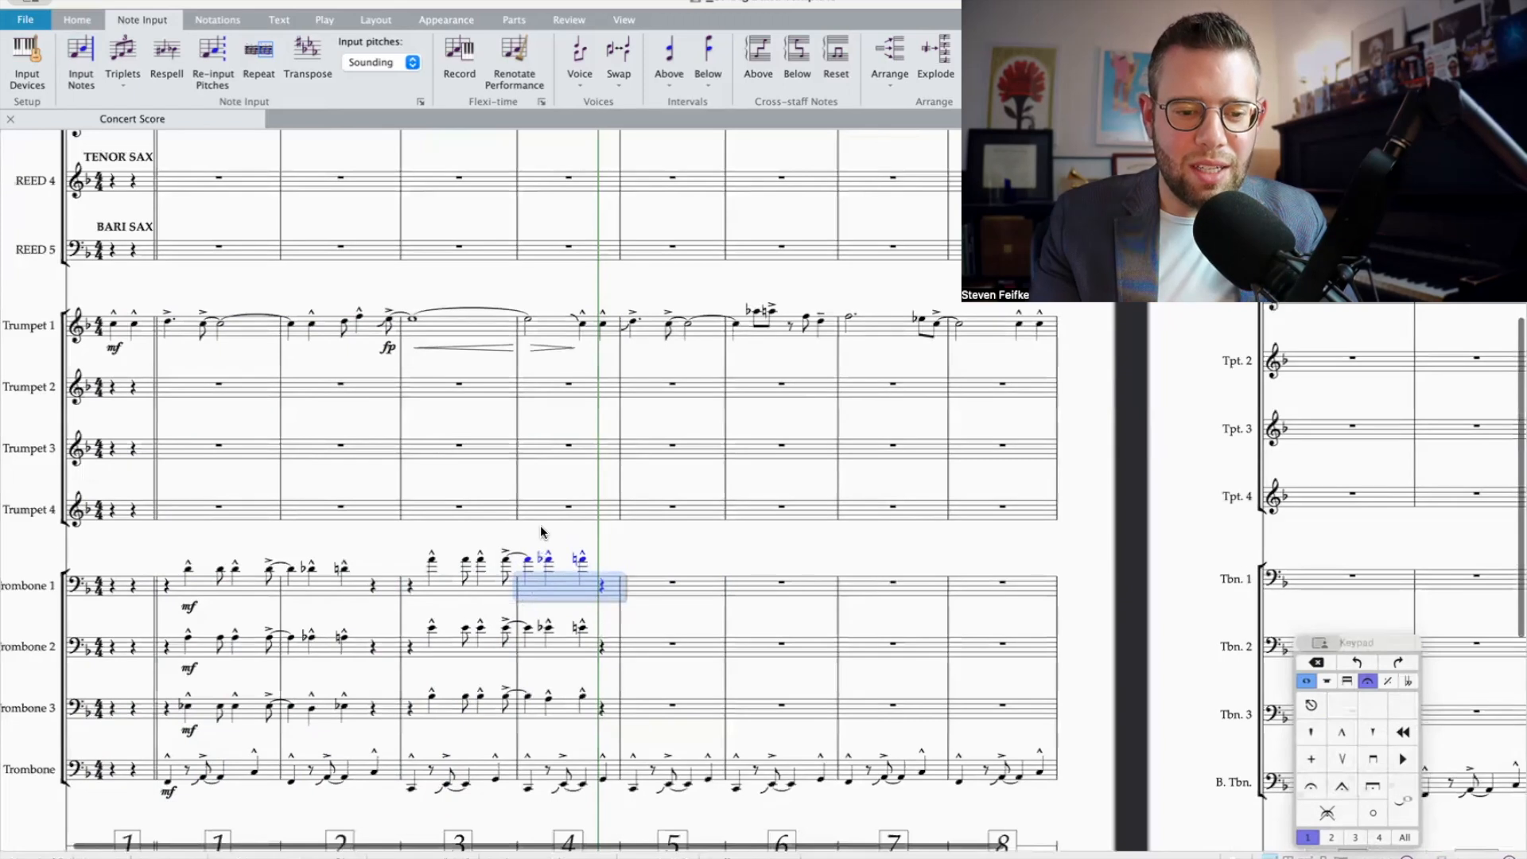
scroll(486, 447, down, 3)
click(423, 429)
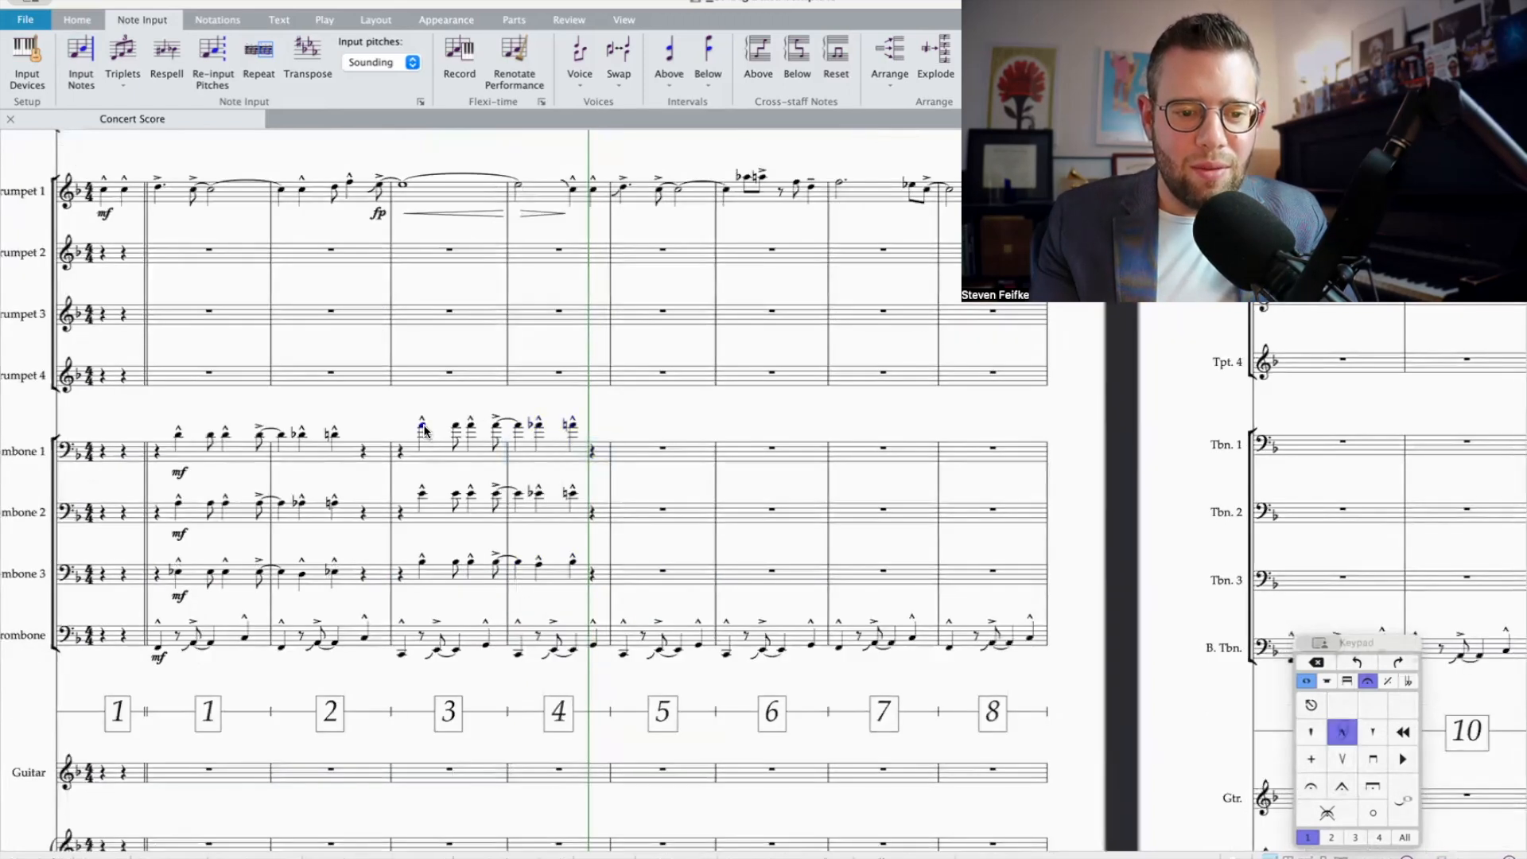
click(574, 430)
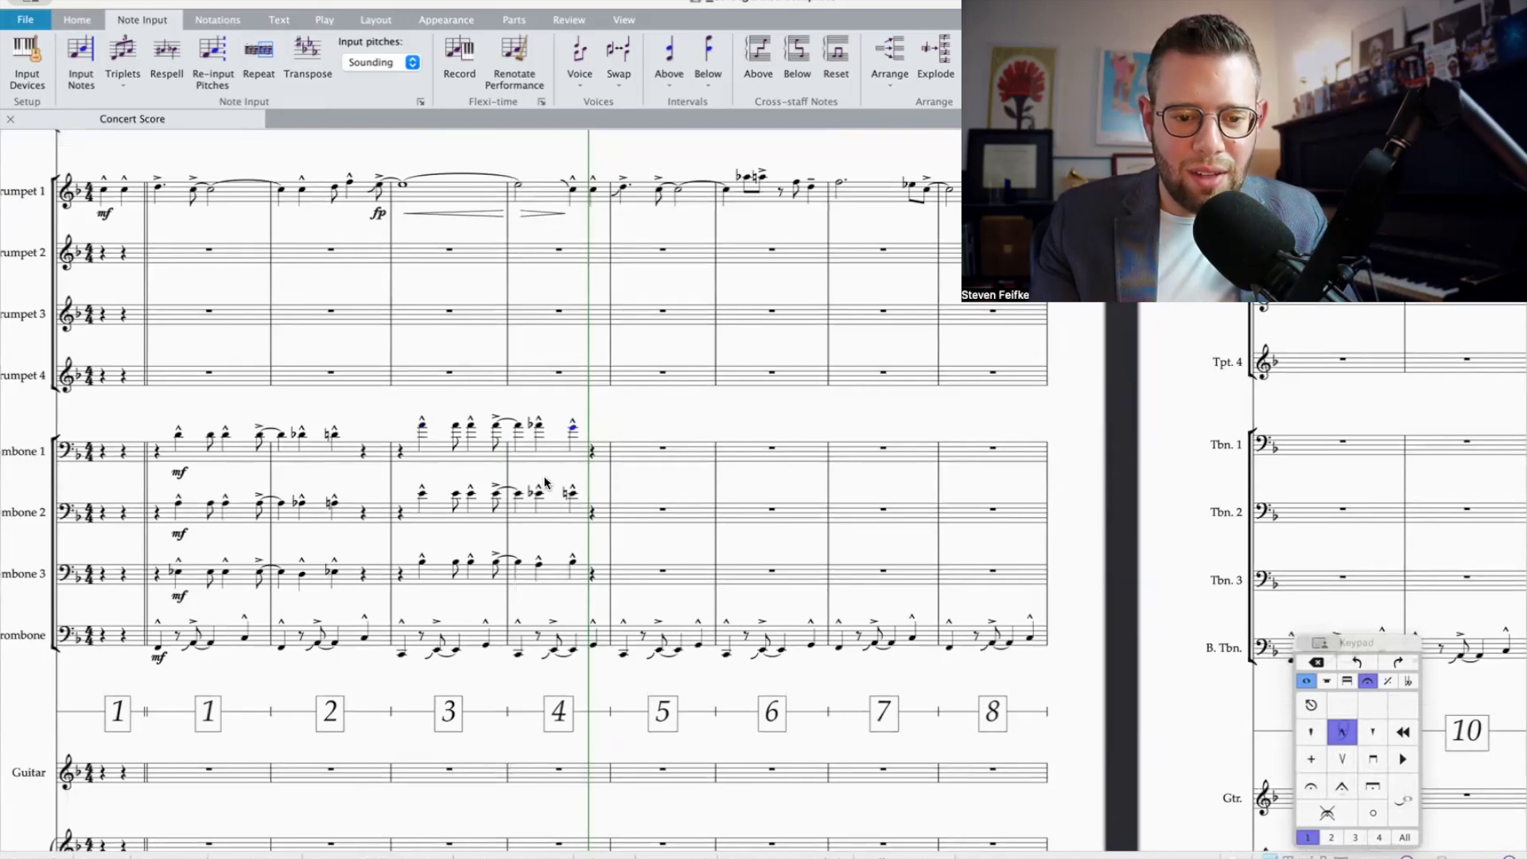
Step: Change the chord on beat 2 of bar 4 by raising Trombone 2's note to F and Trombone 3's to B natural
click(538, 427)
key(Up)
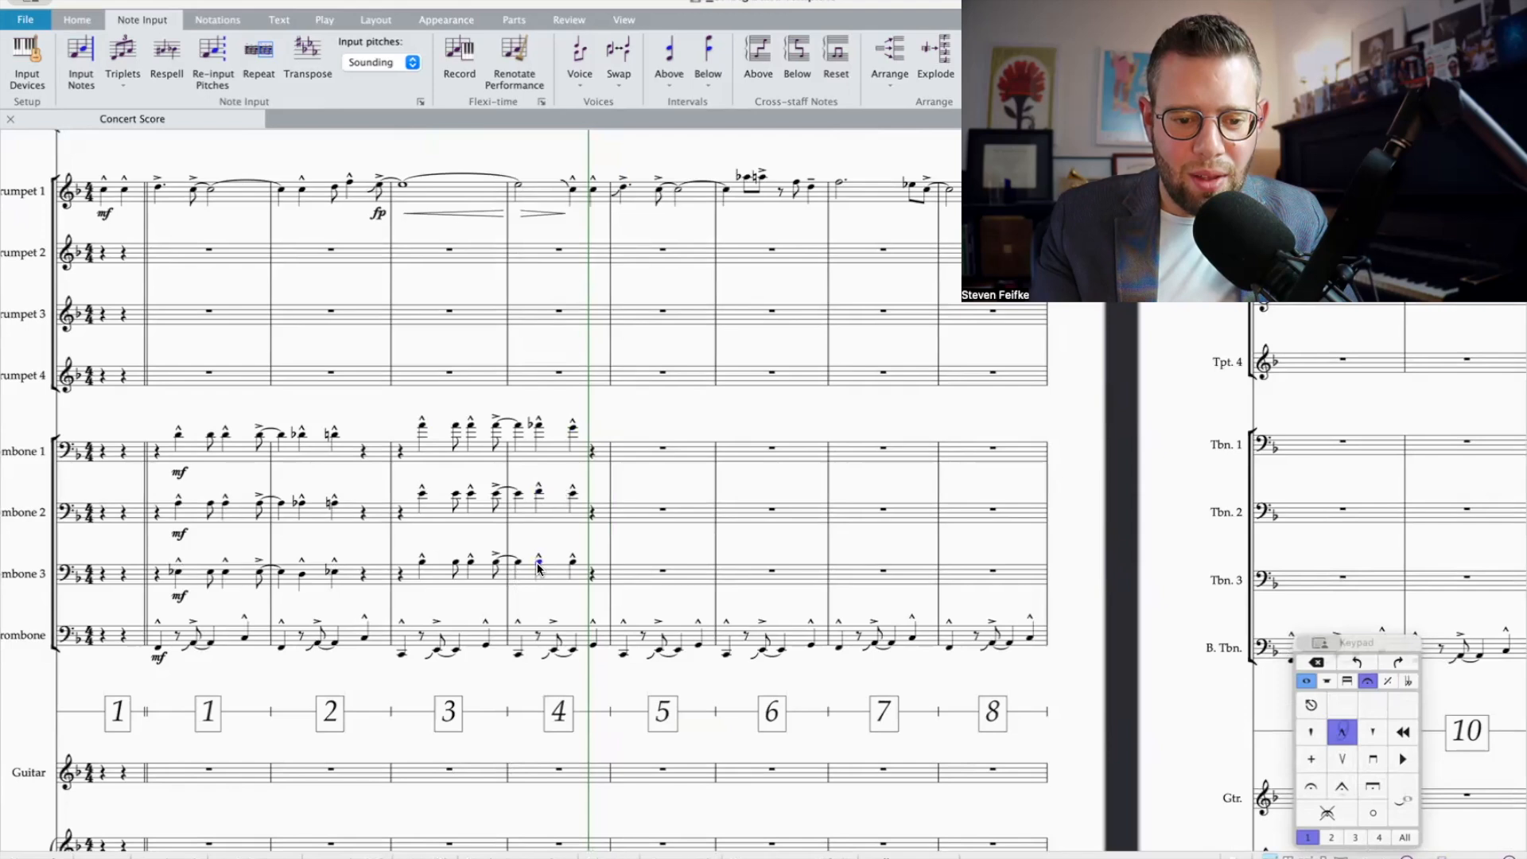
key(F7)
click(1311, 731)
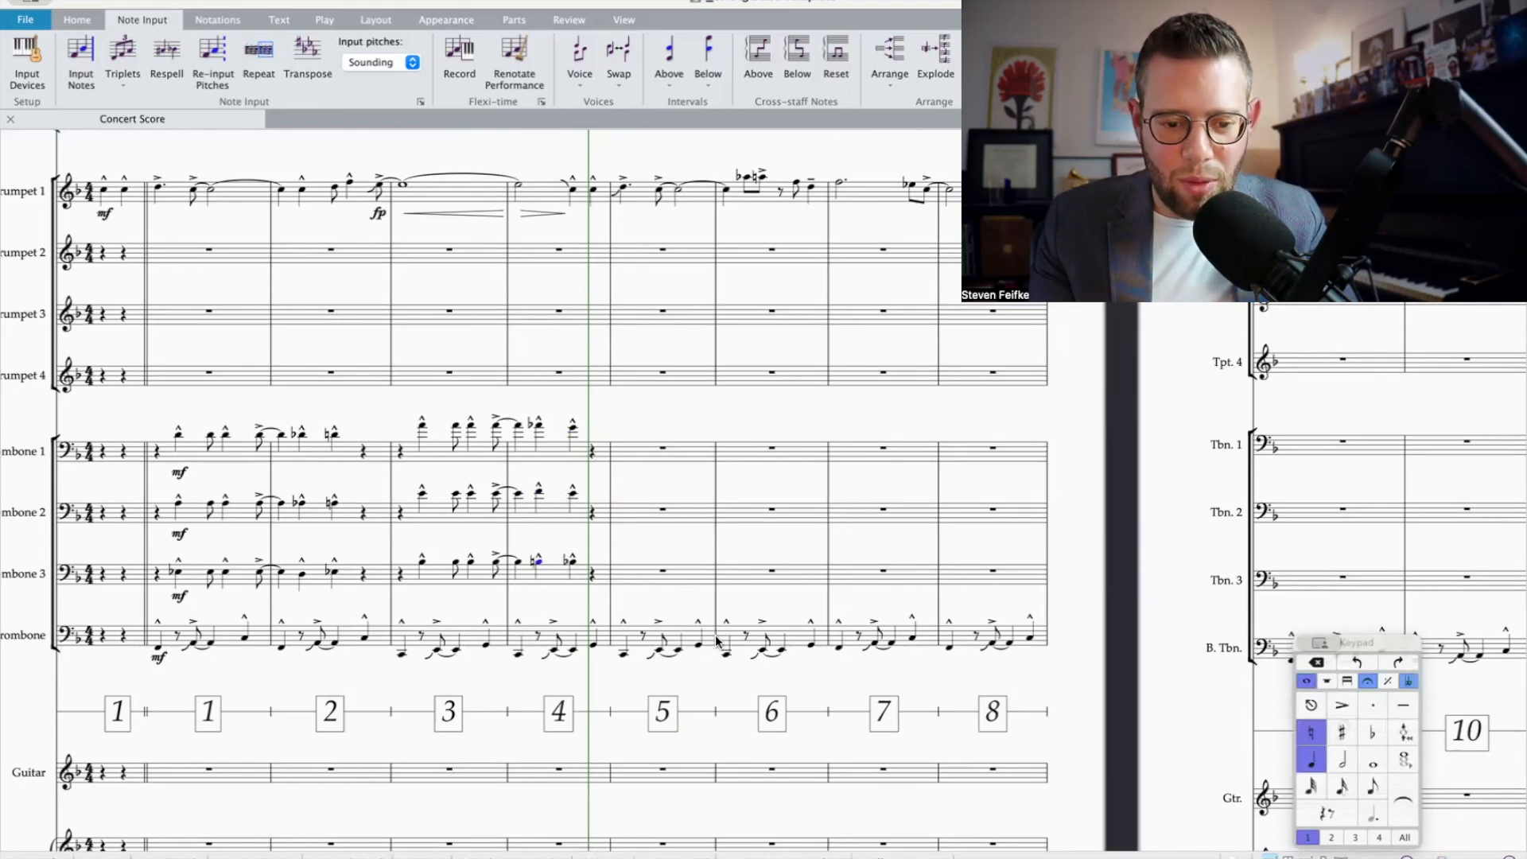
Step: Play back the revised trombone voicings in bars 3 and 4
shift+click(537, 427)
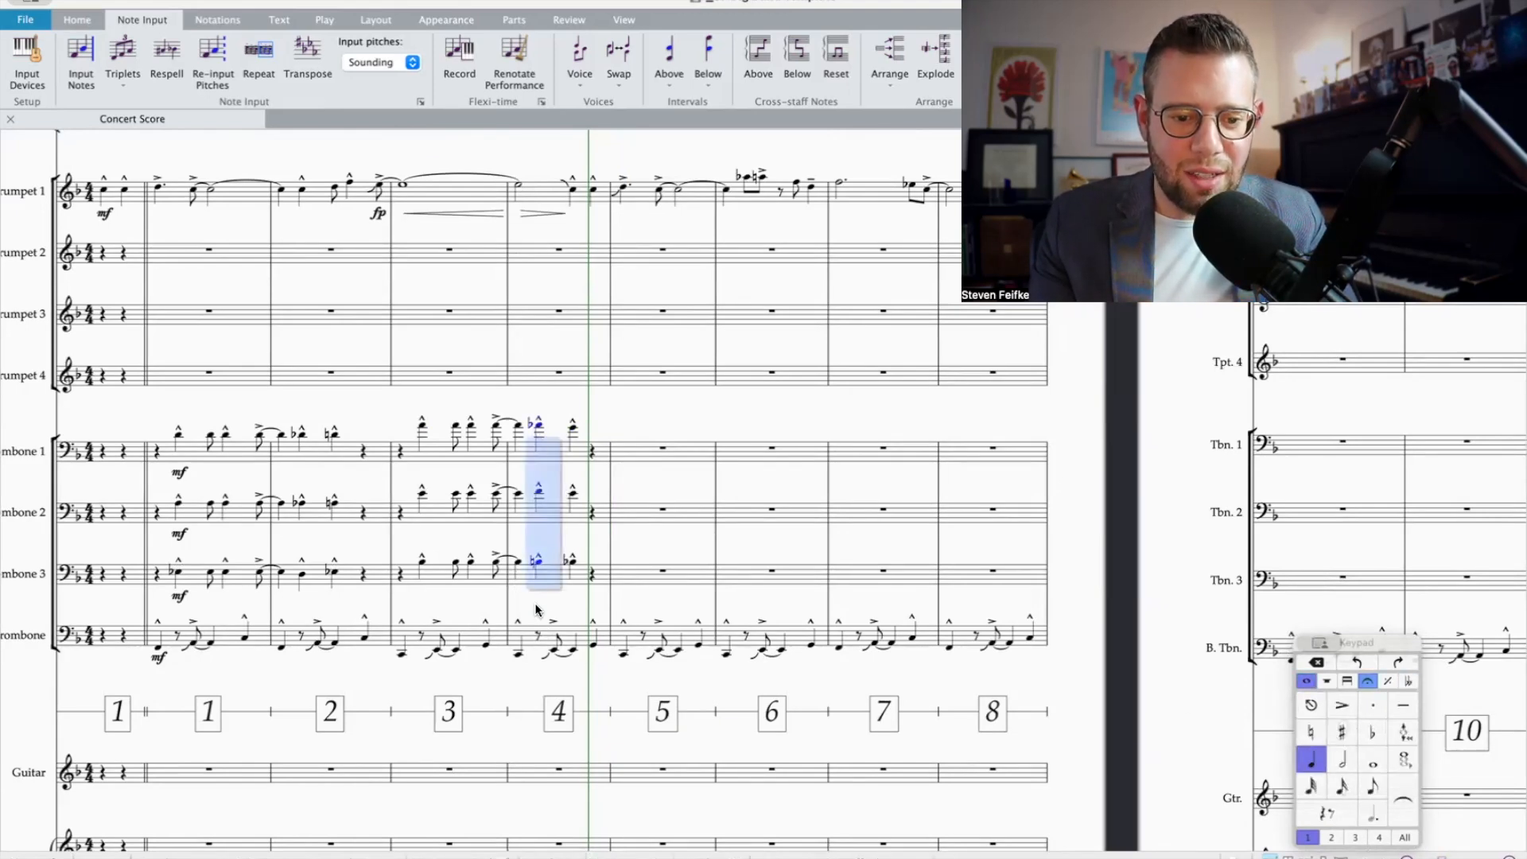
shift+click(602, 633)
shift+click(428, 448)
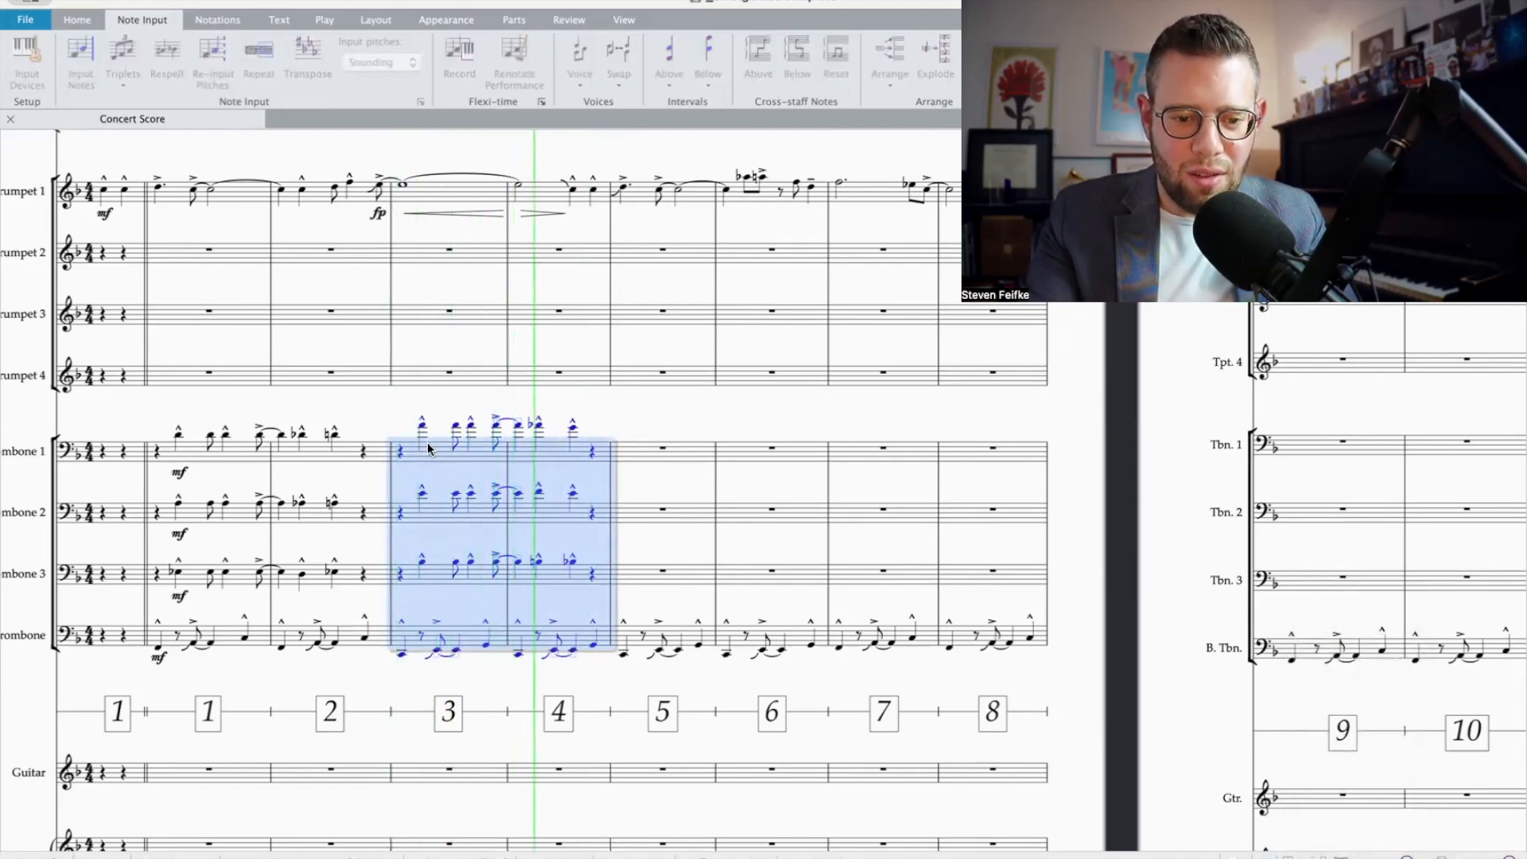
key(space)
Step: Start Trombone 1's bar 5 with a half rest and an eighth rest, followed by an eighth note E
scroll(732, 437, right, 1)
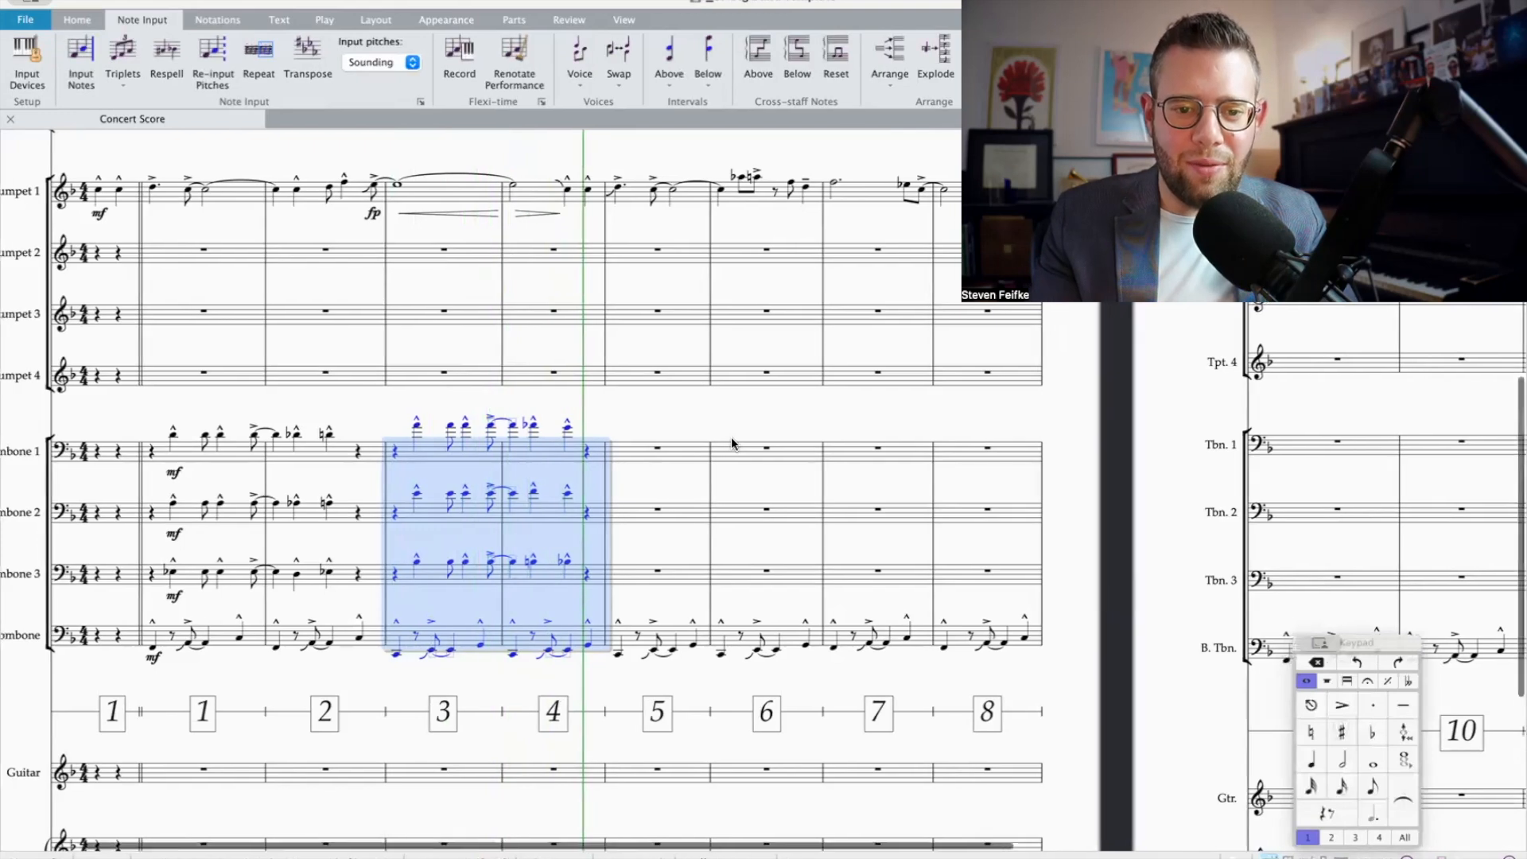
scroll(732, 437, right, 2)
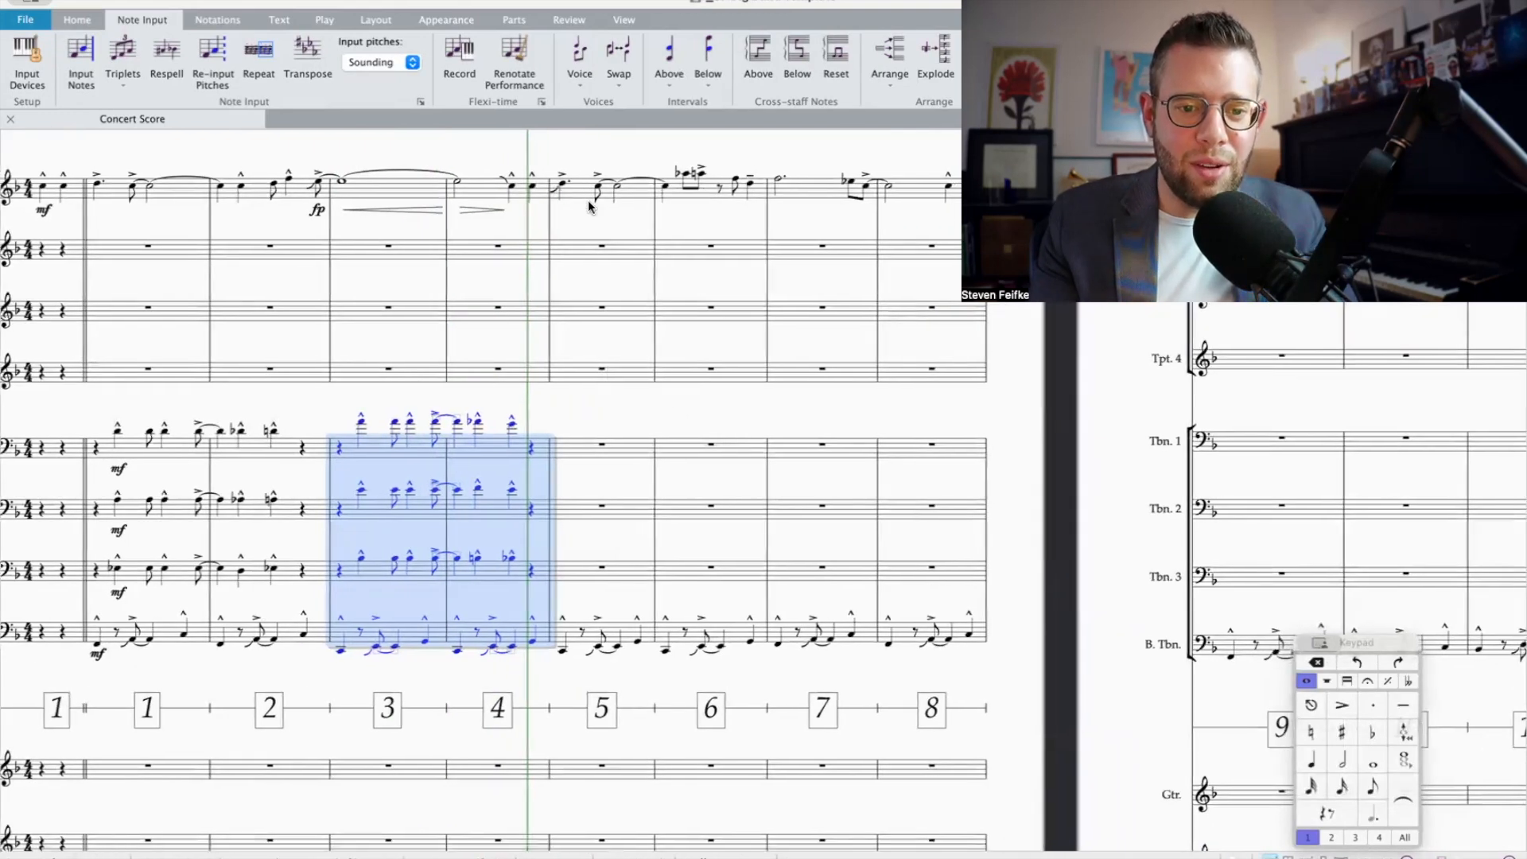
click(599, 446)
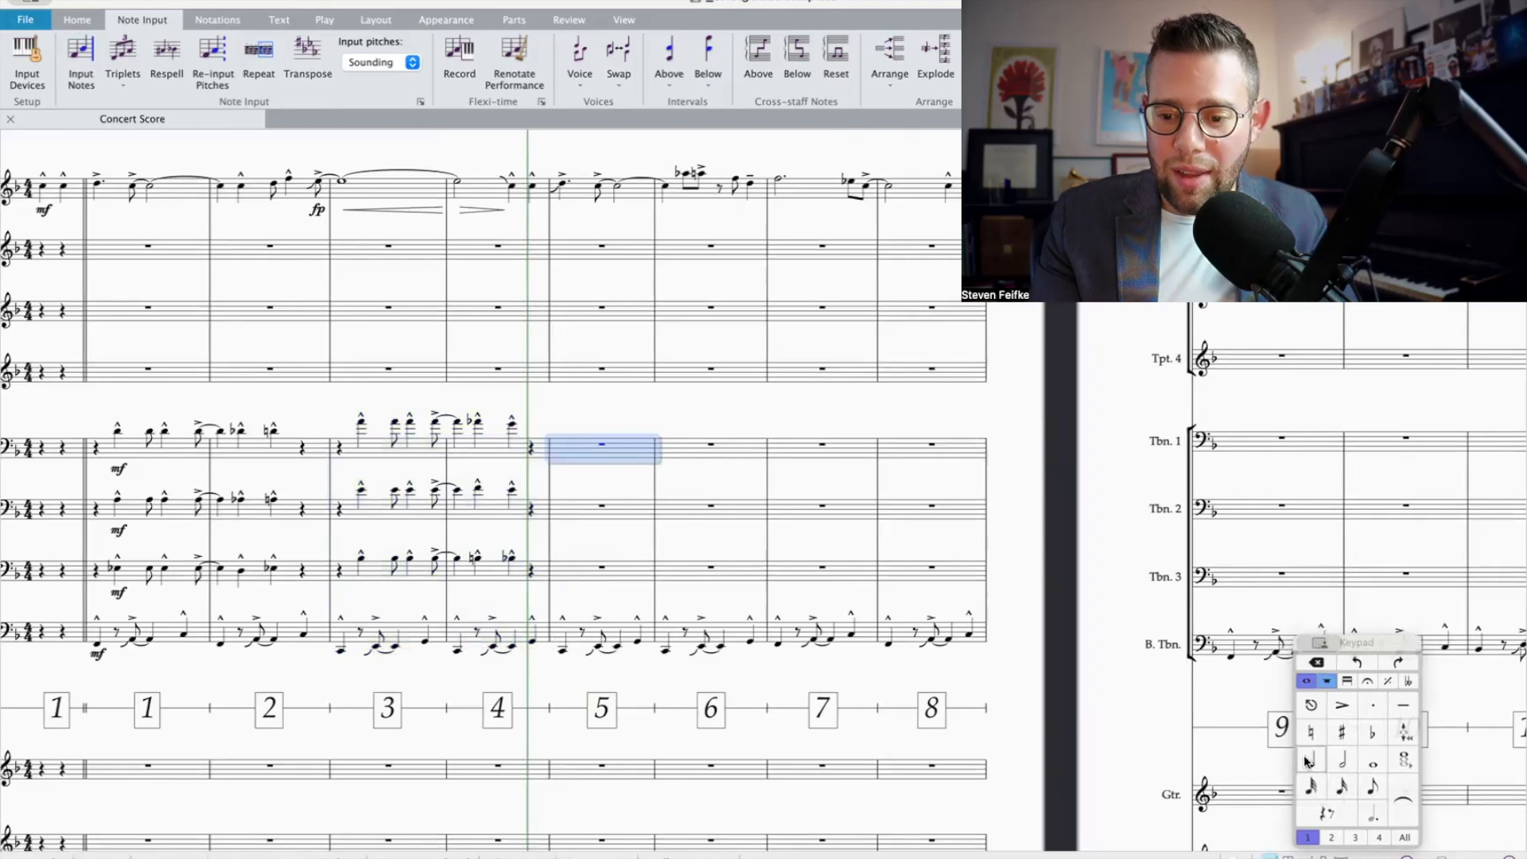
key(5)
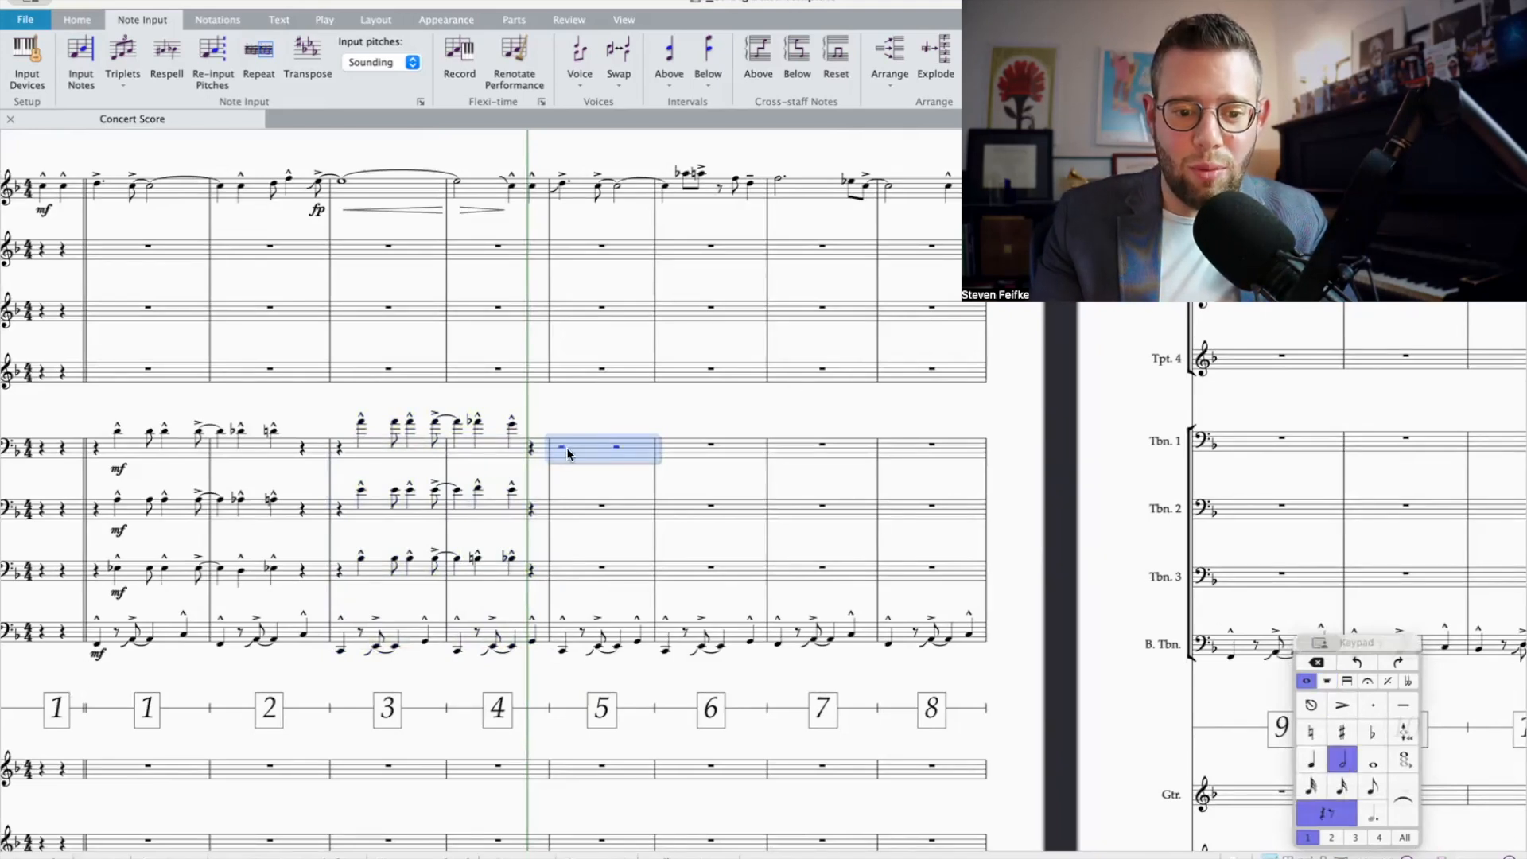
click(617, 447)
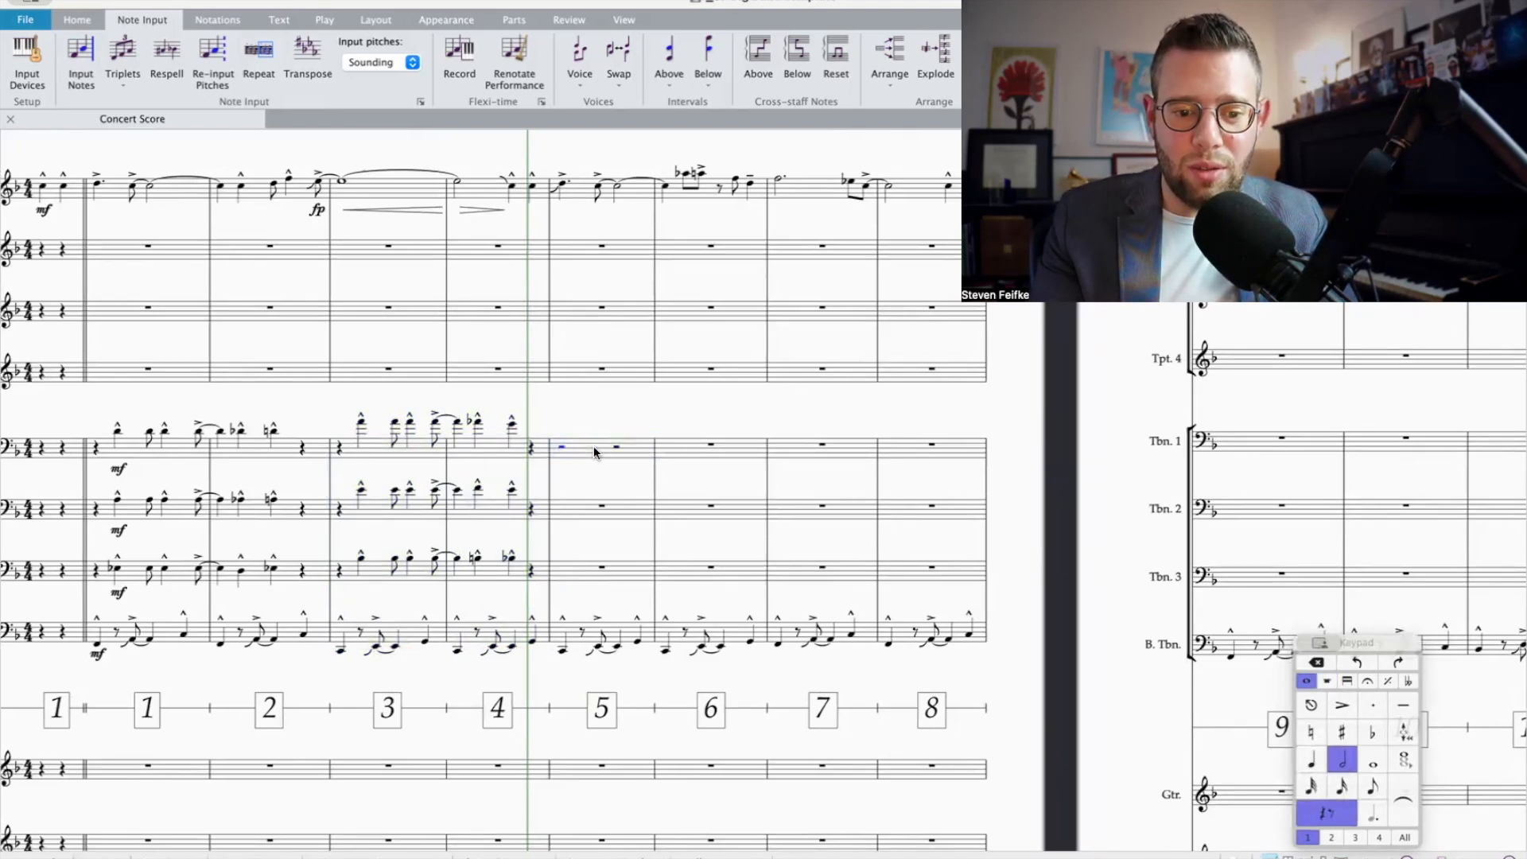
click(1371, 785)
key(Right)
key(e)
key(Escape)
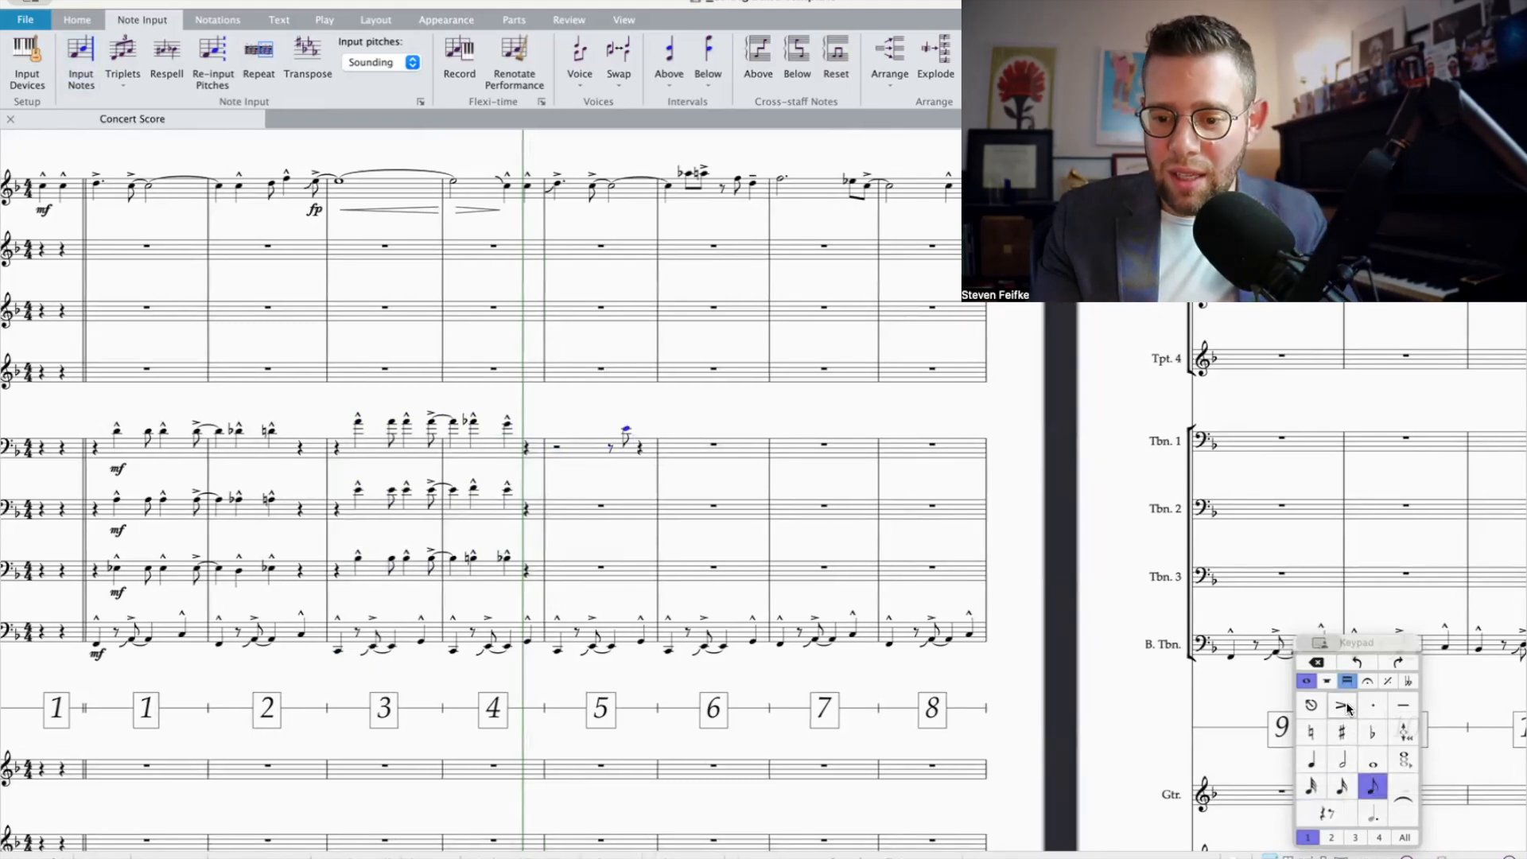
Step: Continue Trombone 1's bar 5 on beat 4 with an eighth note E-flat and an accented eighth note D
click(1373, 732)
key(e)
click(1349, 706)
key(d)
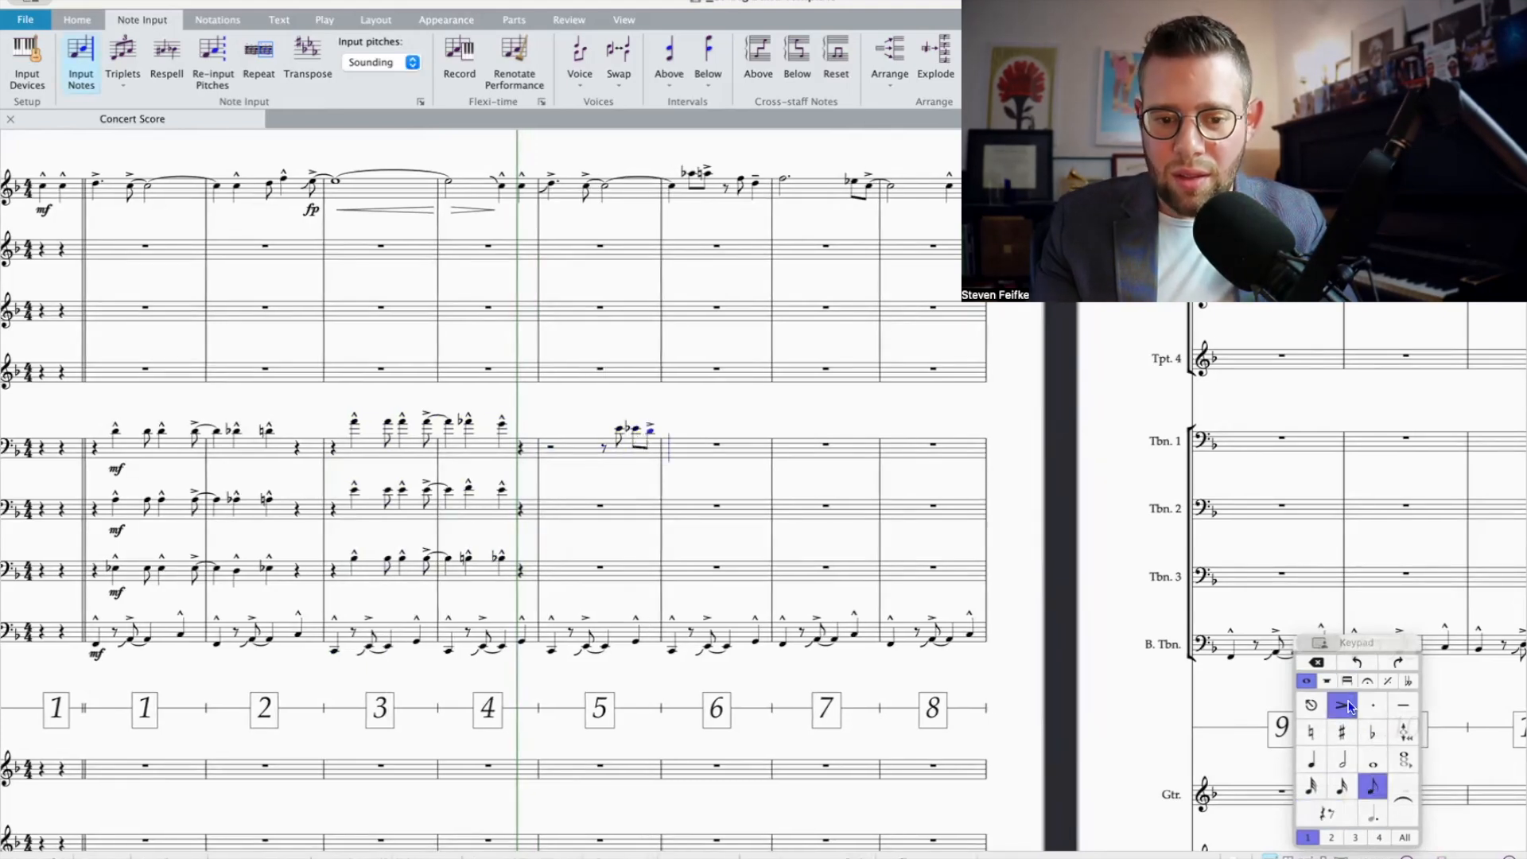
Step: Tie Trombone 1's accented D into a half note D in bar 6, followed by a half rest
click(1397, 802)
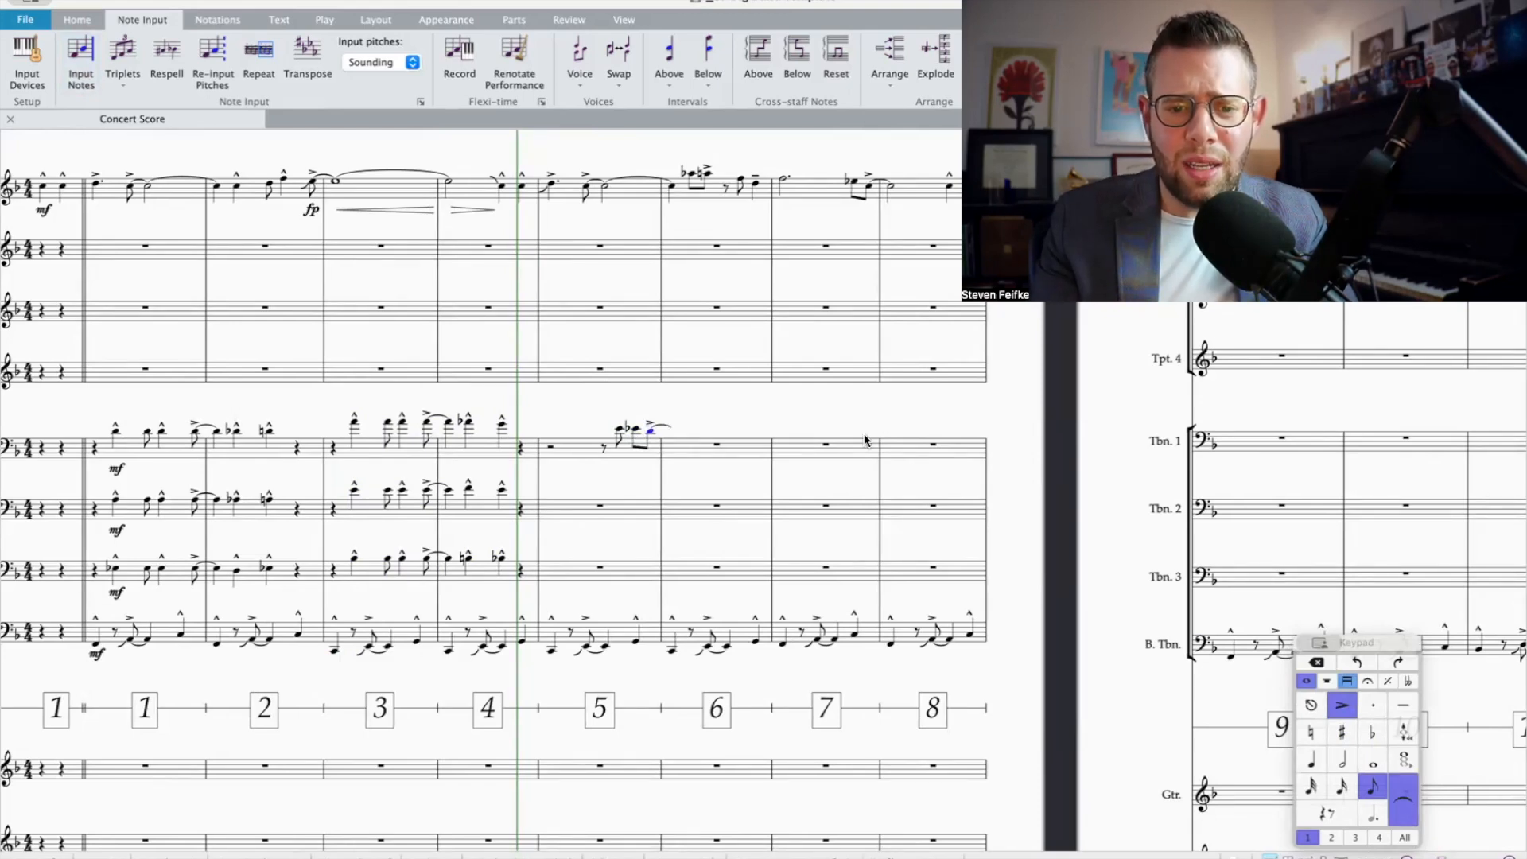
key(d)
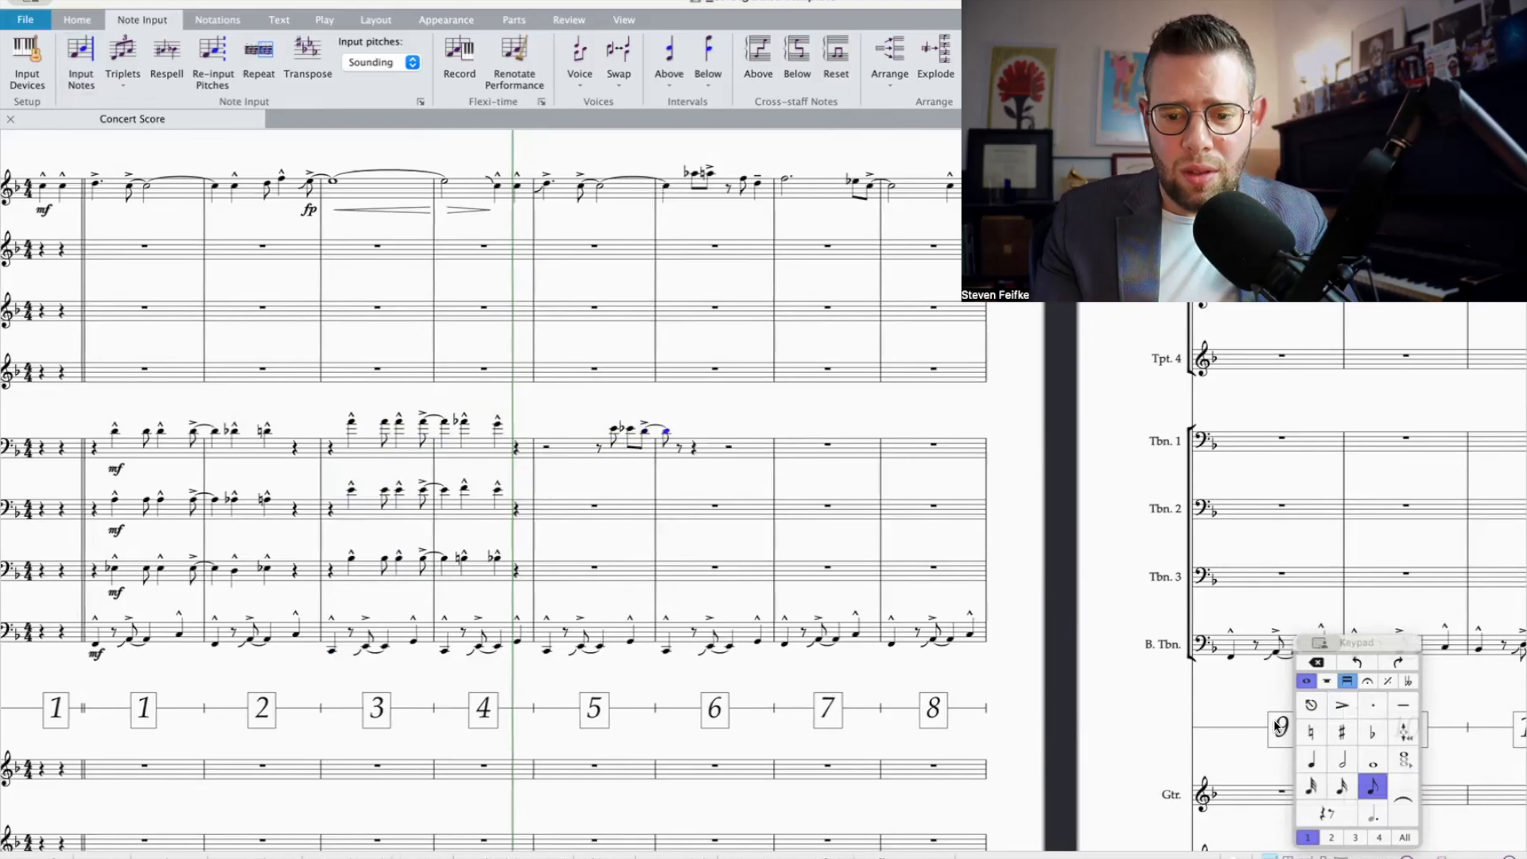
click(1343, 760)
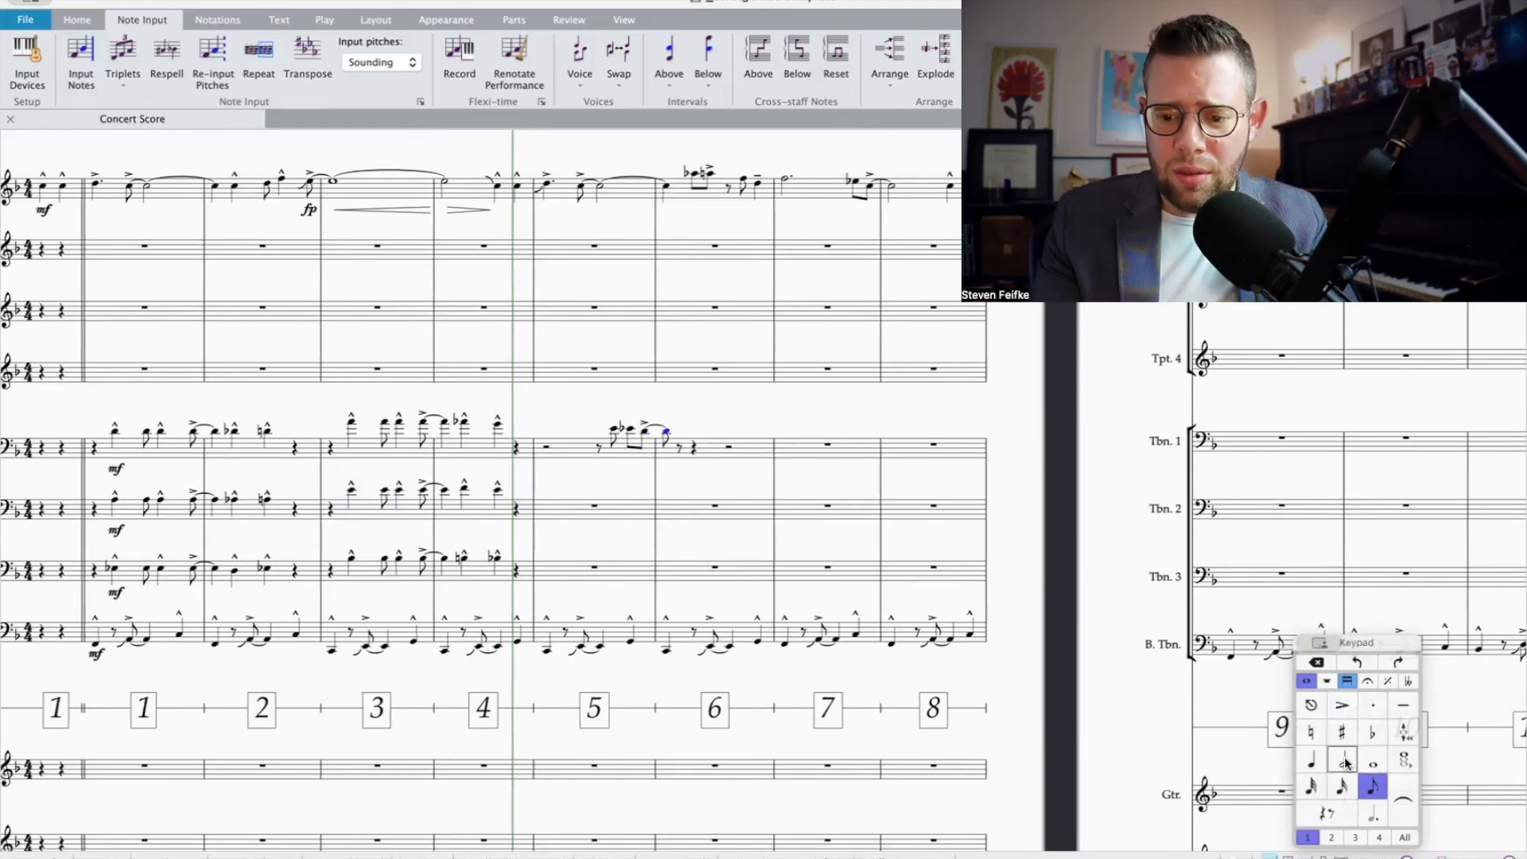
click(1327, 812)
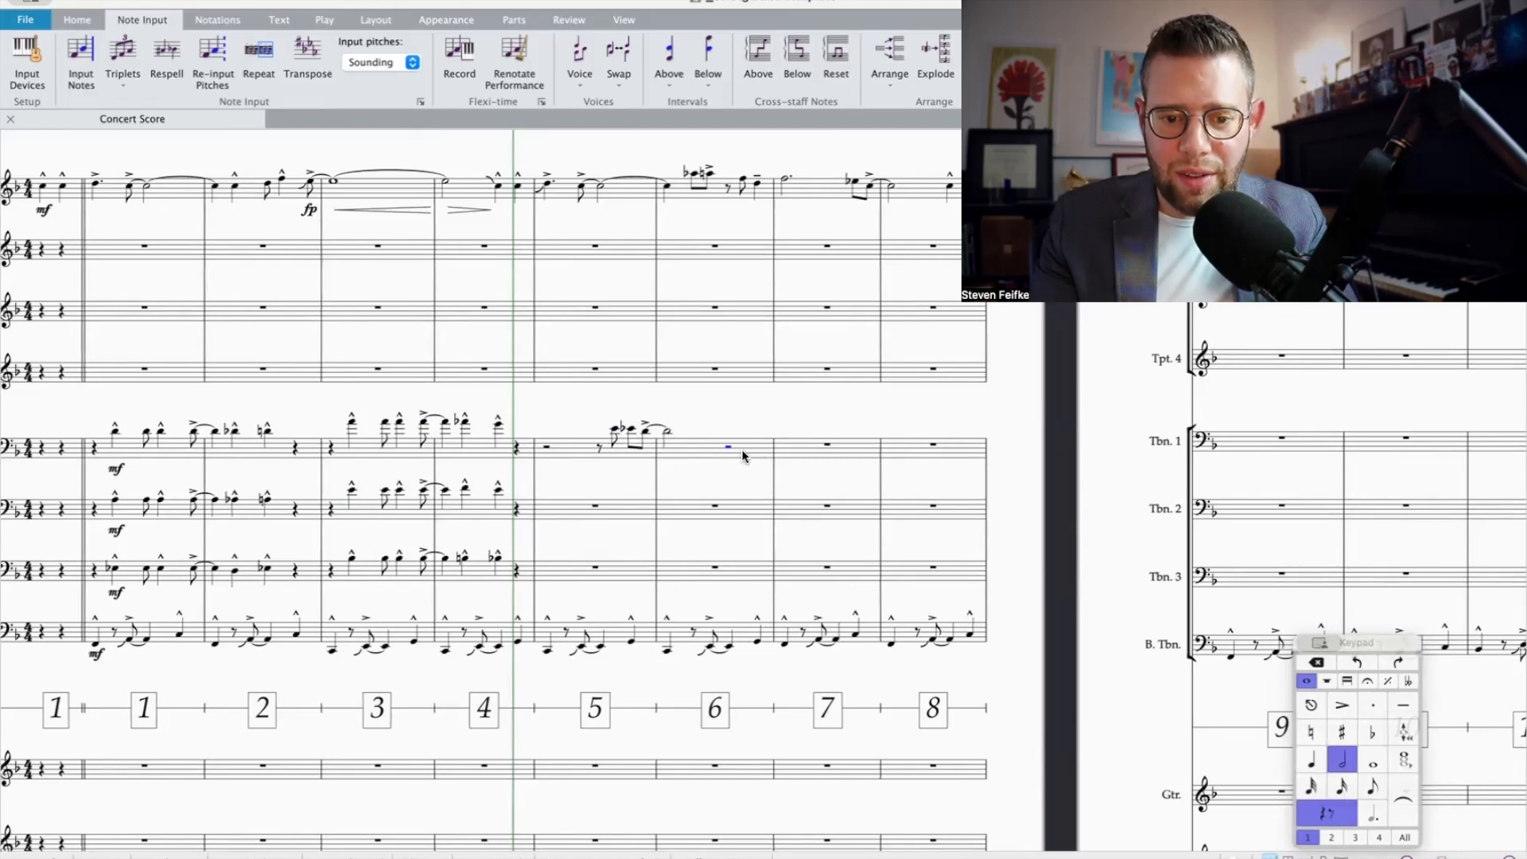
Step: Finish Trombone 1's bar 6 with a half note D-flat, stacking B-flat and E under the tied D and B-flat and F under the D-flat
key(0)
scroll(629, 485, right, 4)
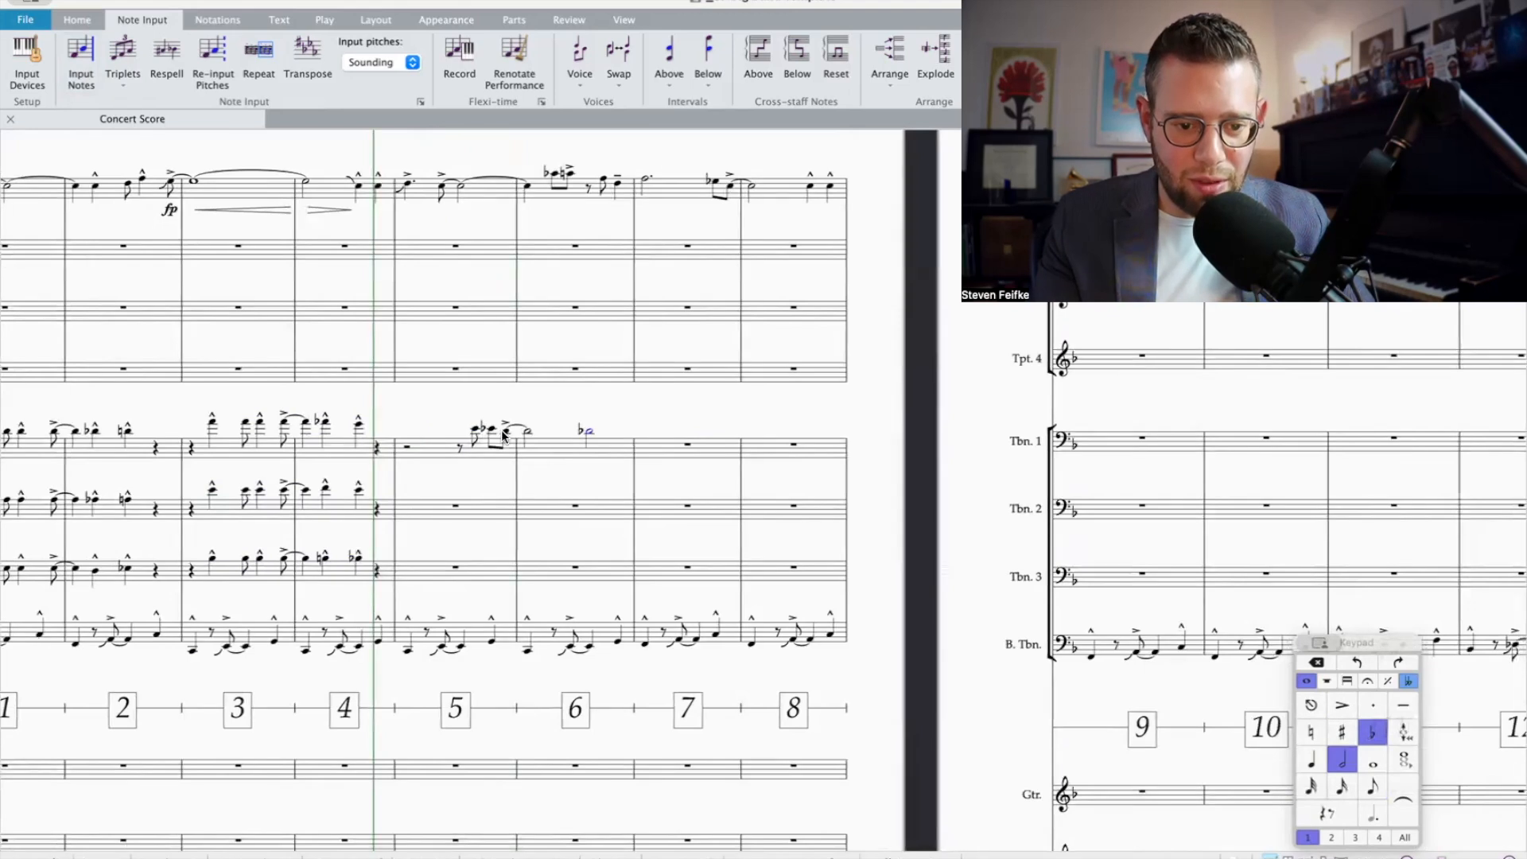
click(503, 436)
key(Right)
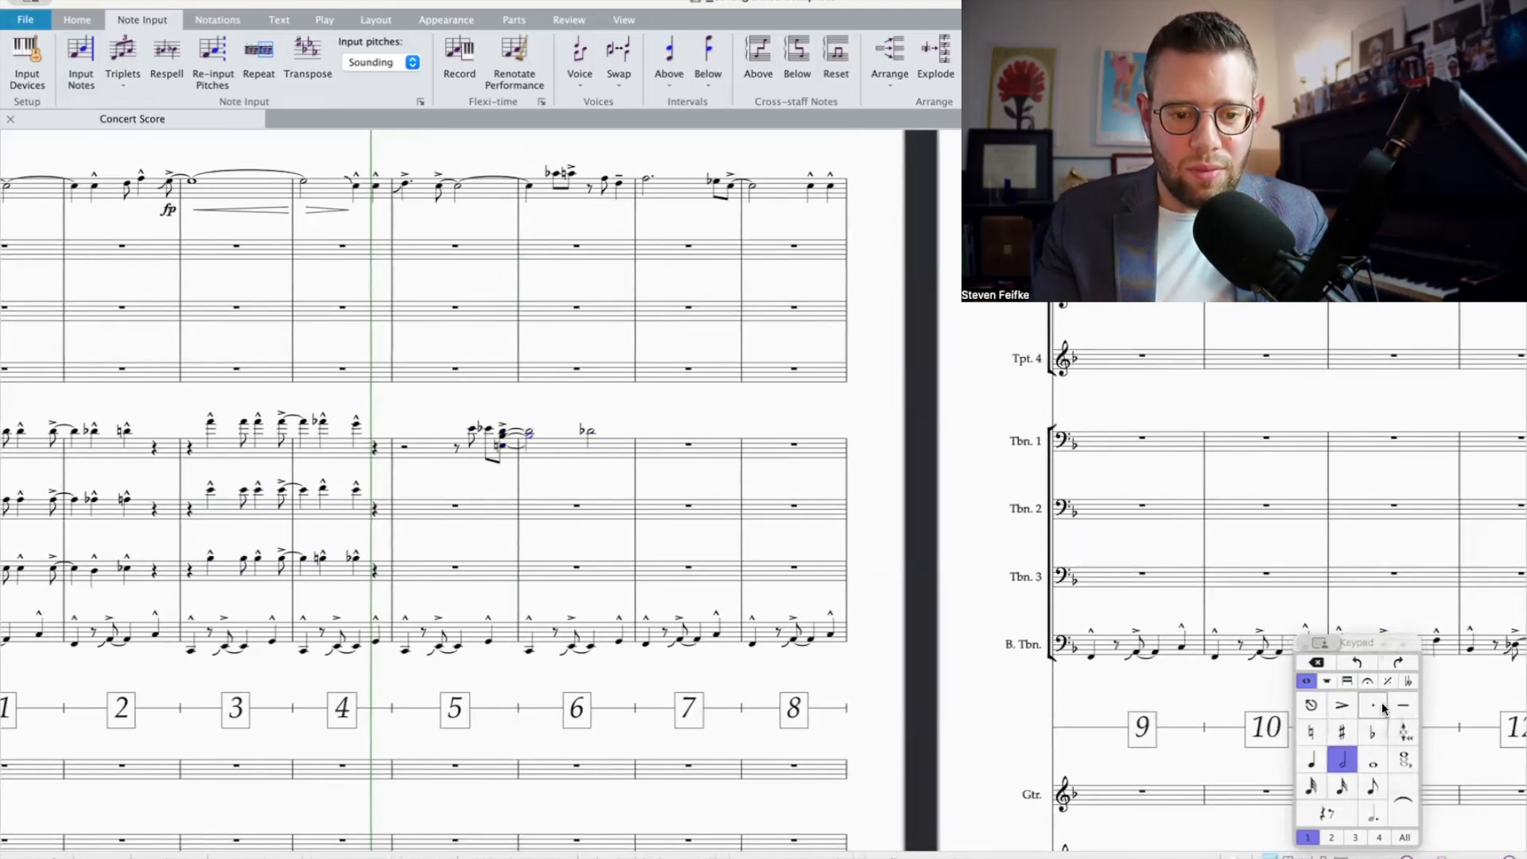
click(589, 434)
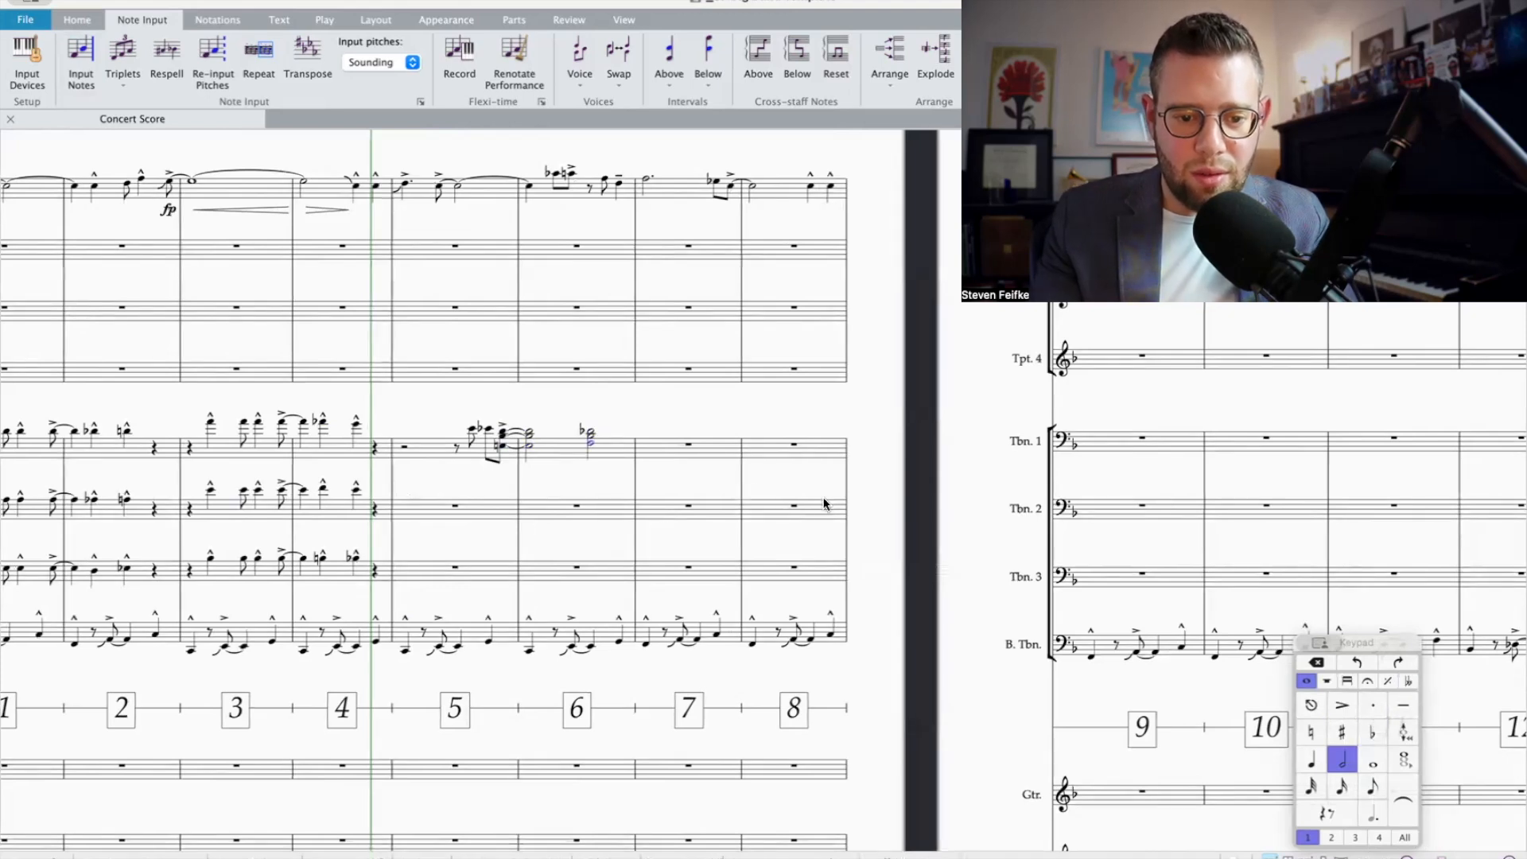
Step: Slur Trombone 1's accented chord at the end of bar 5 to the second half-note chord in bar 6
shift+click(506, 438)
key(s)
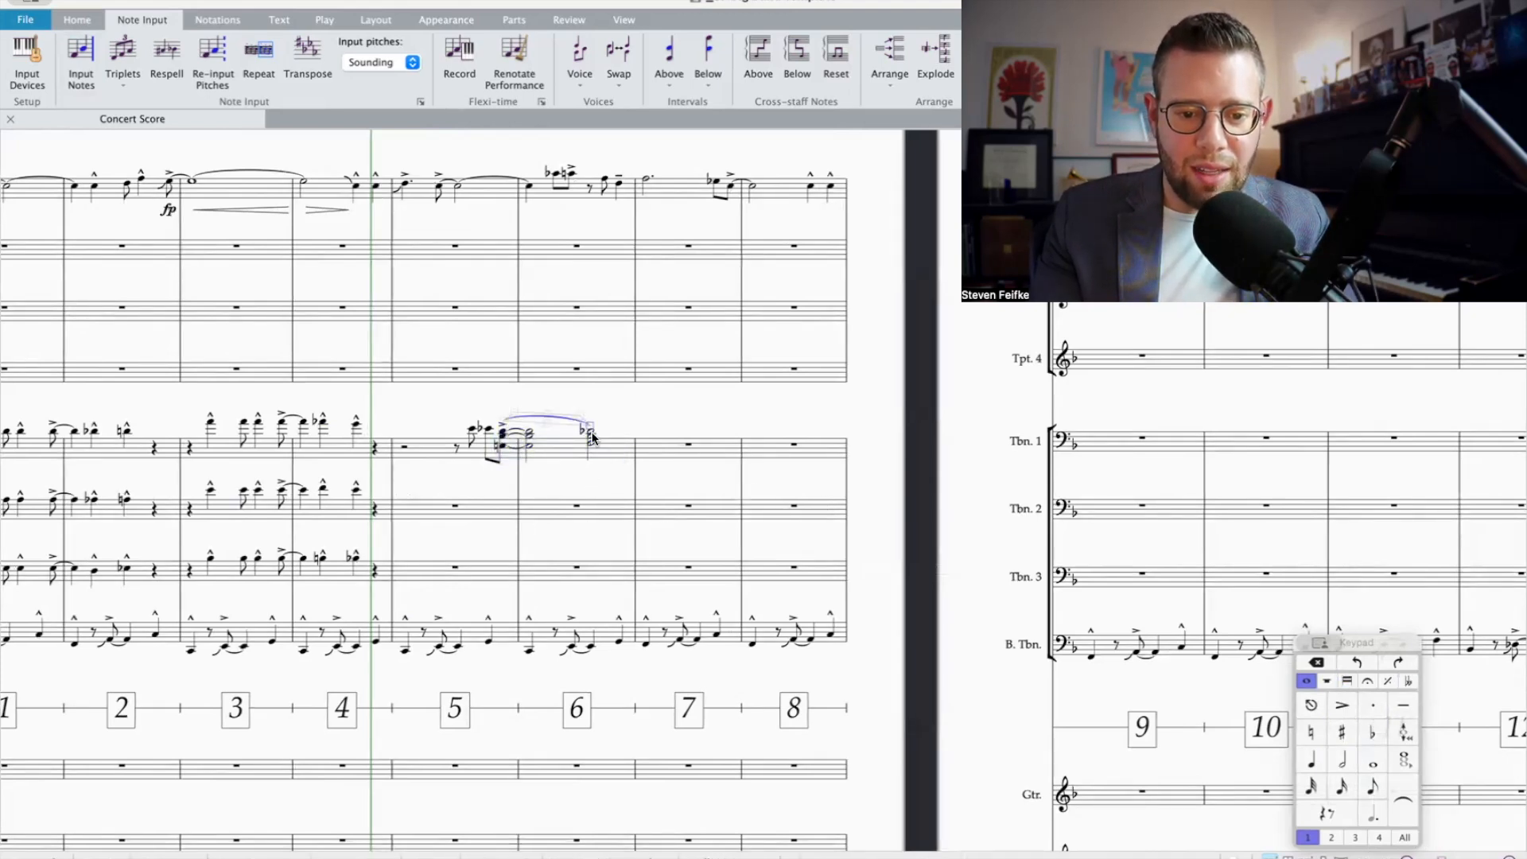
scroll(589, 447, up, 1)
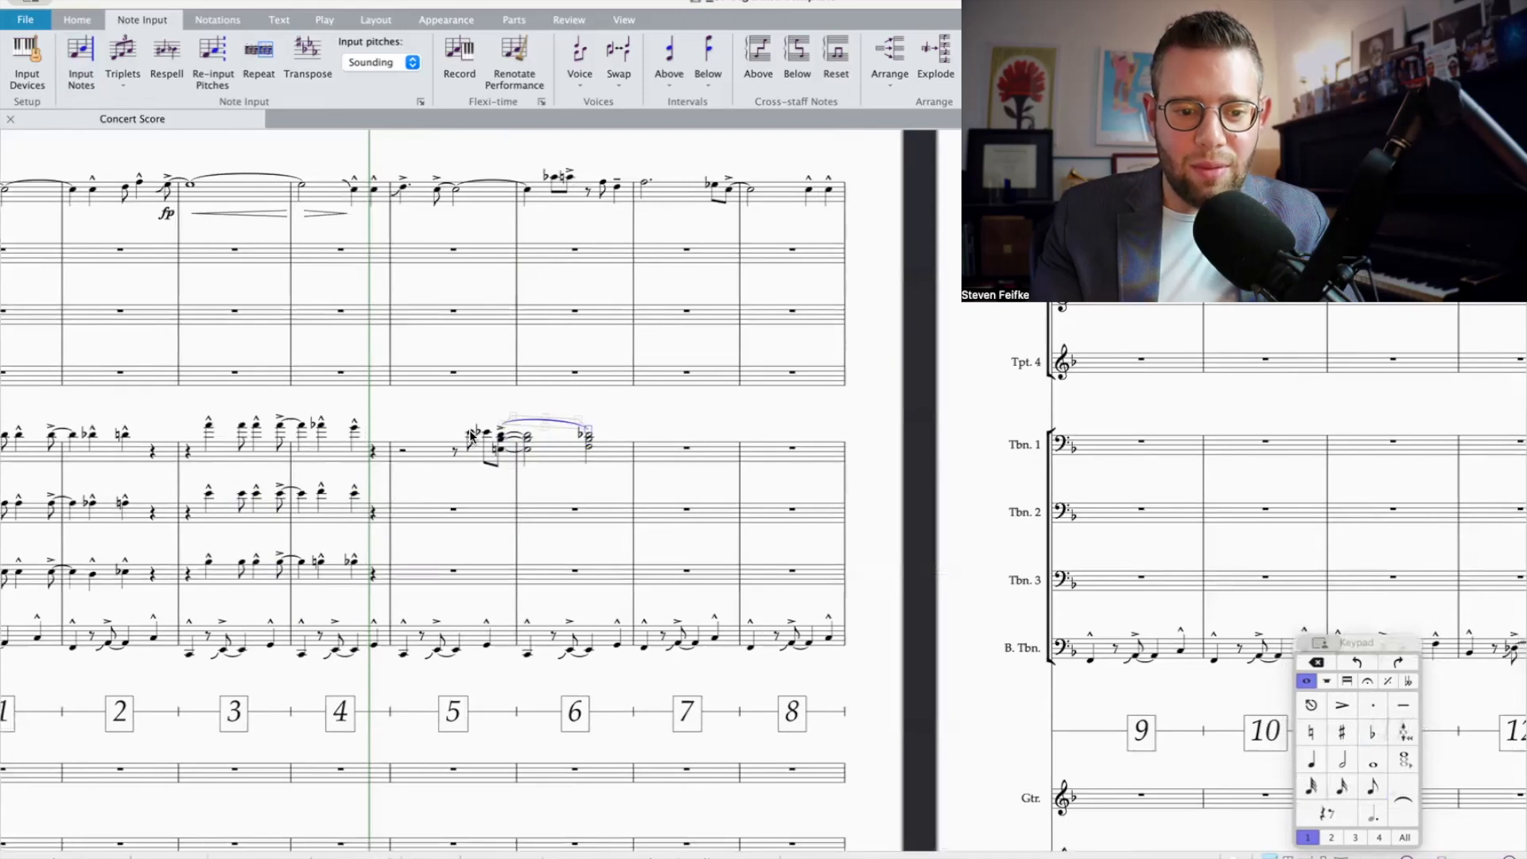
Step: Harmonize Trombone 1's bar 5 eighth notes with B natural and F below the E-flat, and C and F-sharp below the E
click(484, 438)
scroll(485, 439, up, 3)
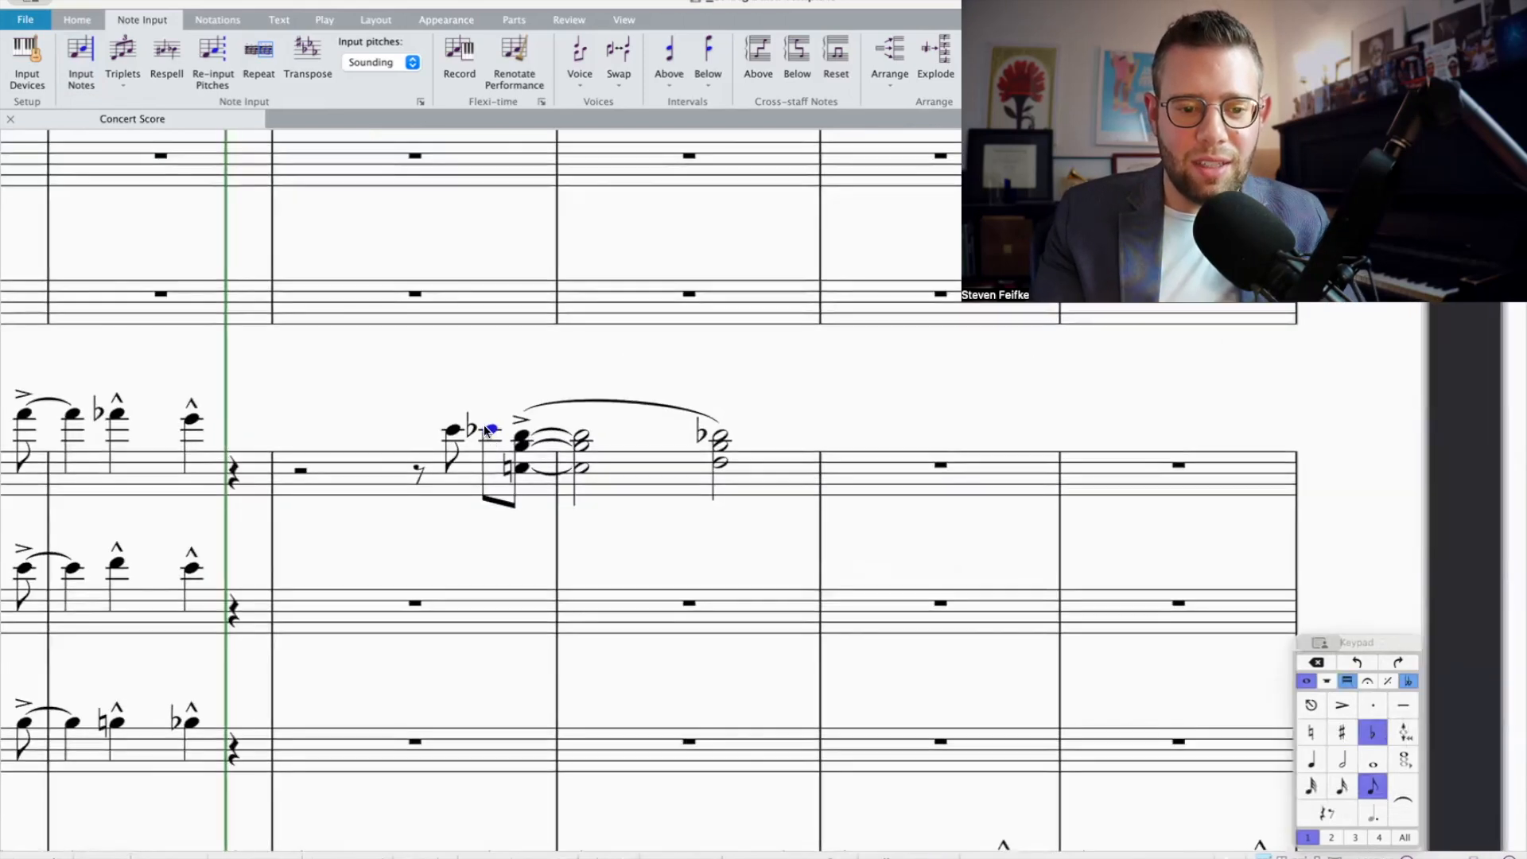
key(shift+3)
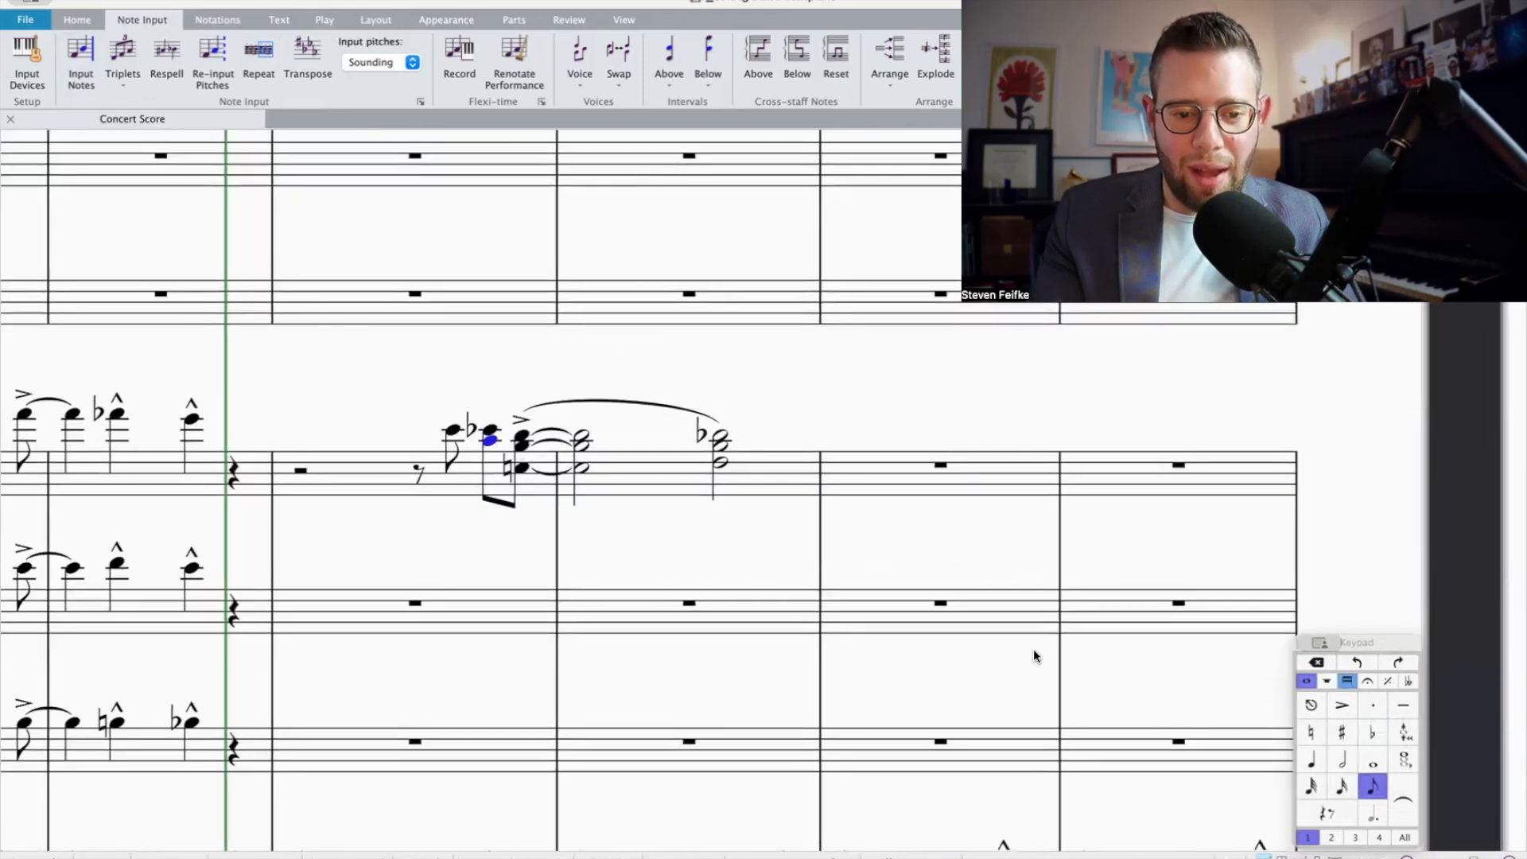
key(Down)
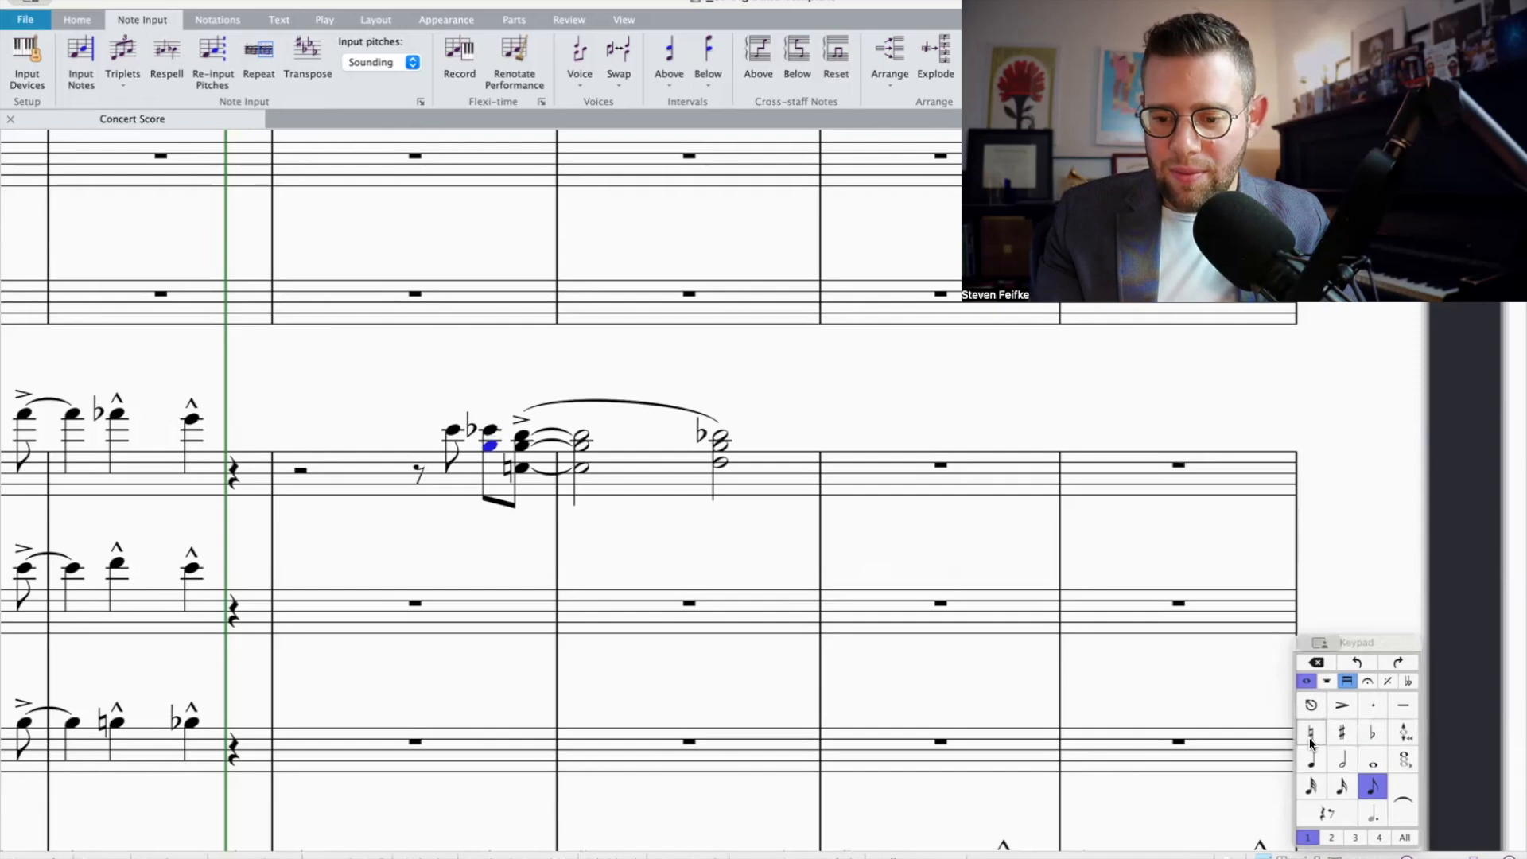
click(1312, 736)
click(440, 429)
key(shift+3)
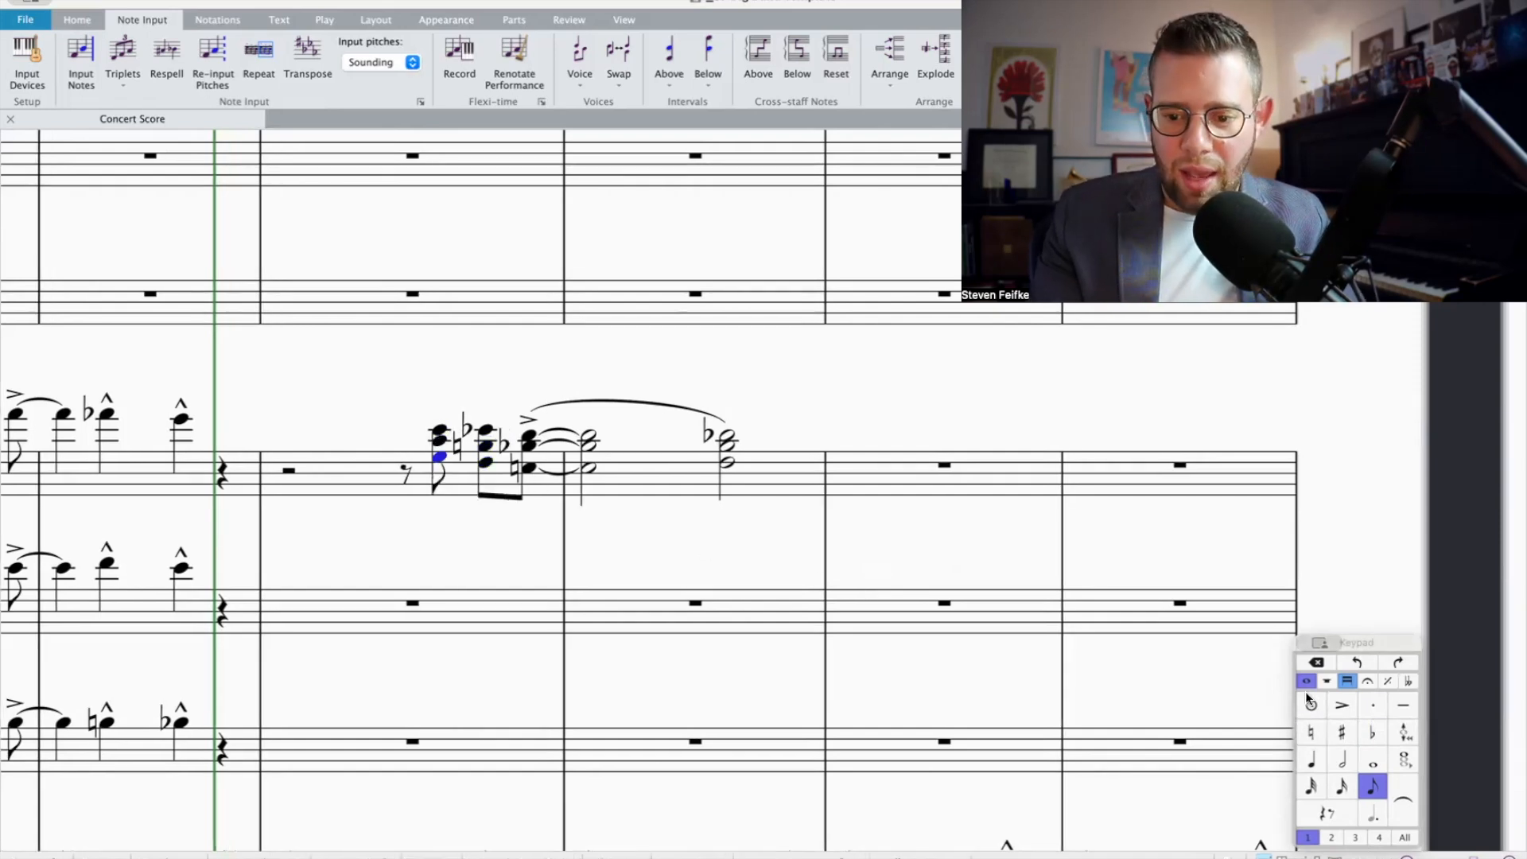
key(Left)
key(Right)
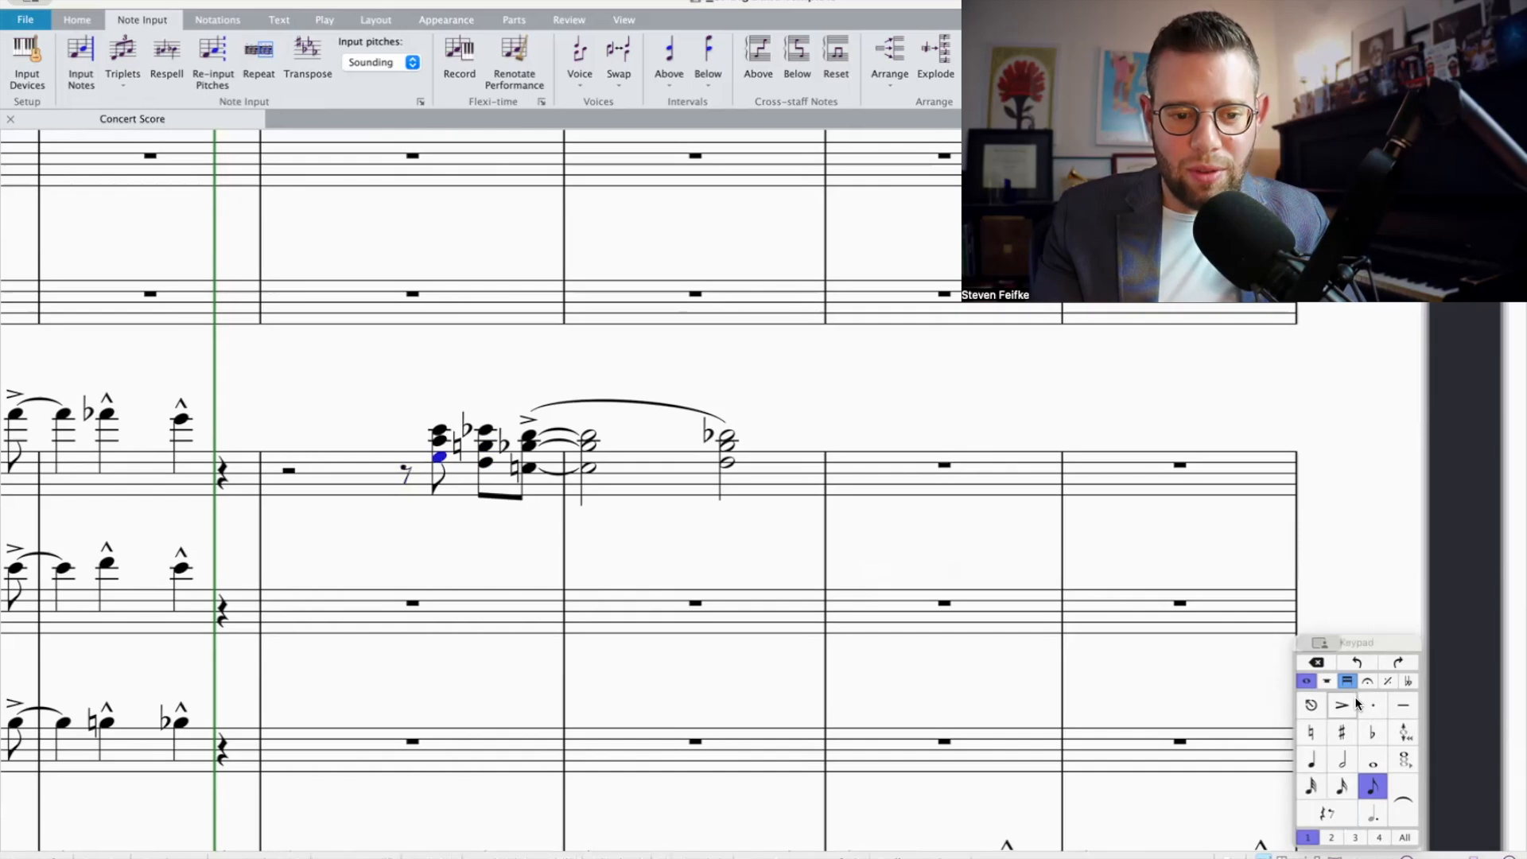
Step: Cut Trombone 1's chords from bars 5 and 6 and explode them across Trombones 1 to 3
click(748, 463)
scroll(747, 462, down, 3)
shift+click(488, 468)
key(super+x)
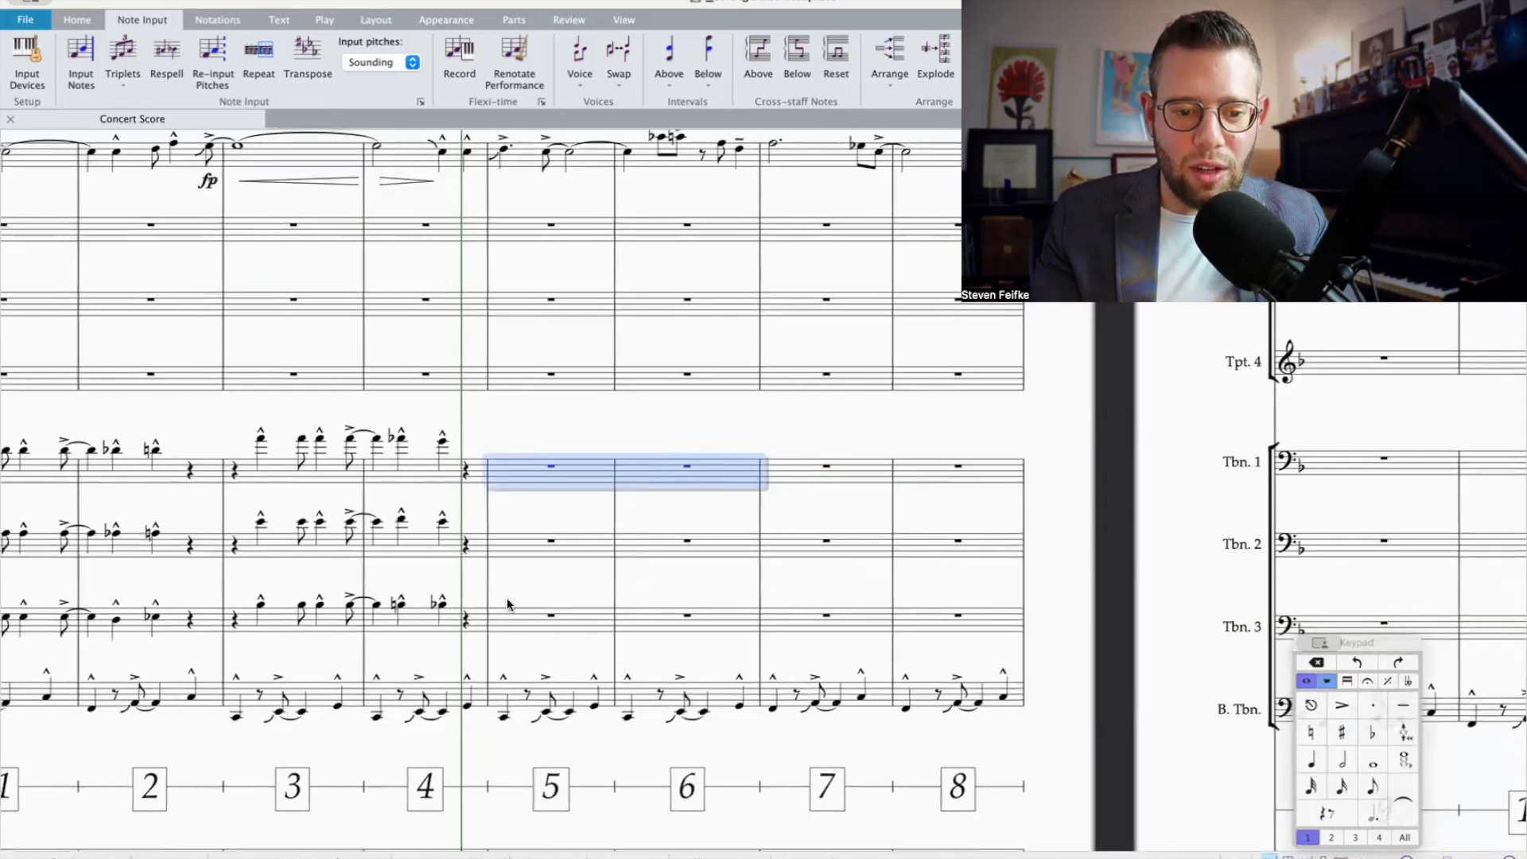
shift+click(517, 615)
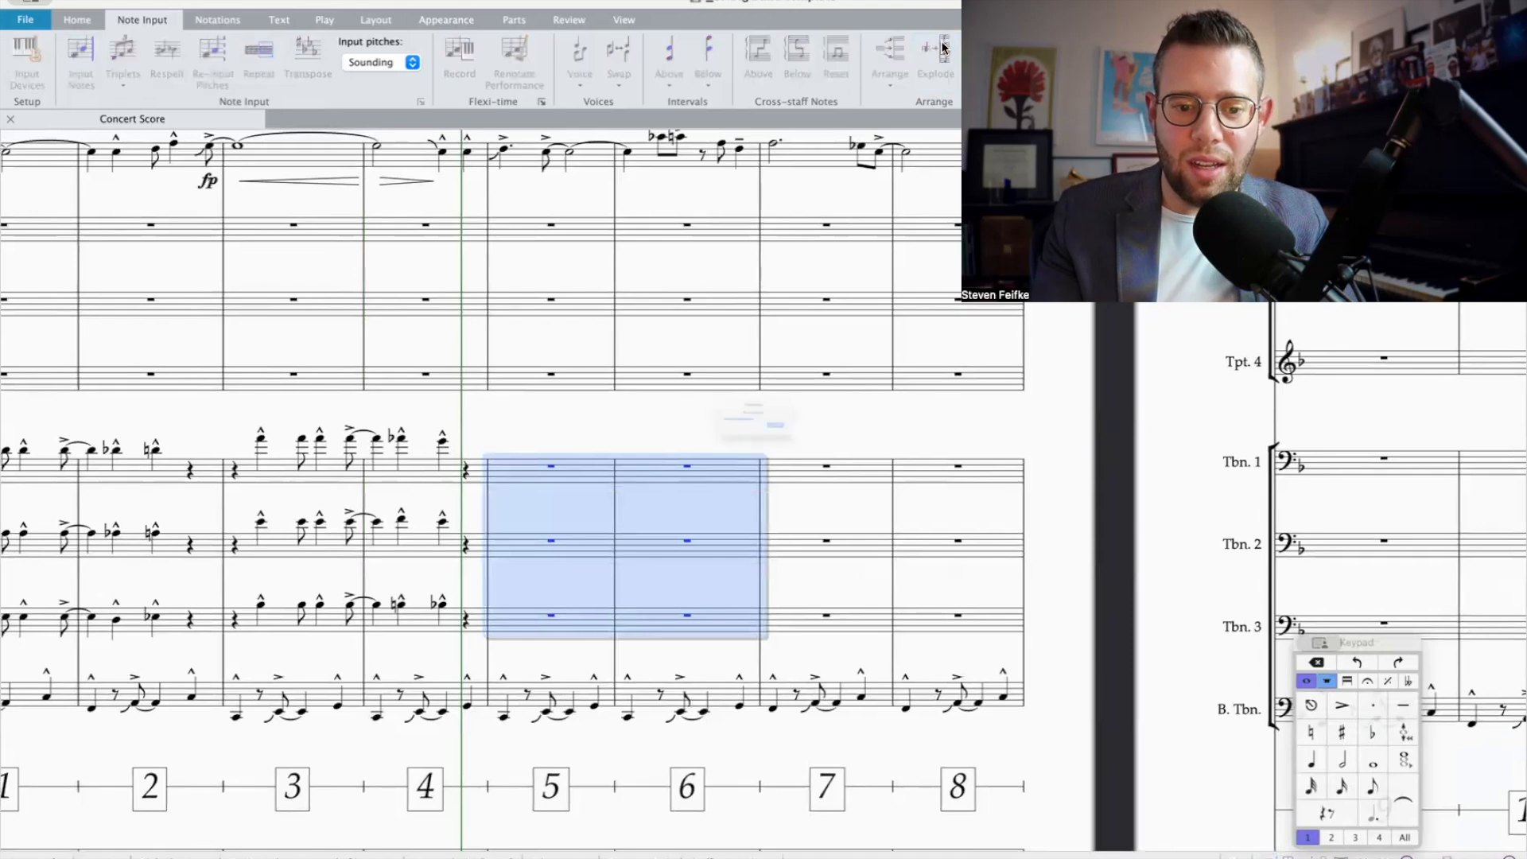
key(super+v)
Step: Play back bars 5 and 6 of the trumpets and all four trombones
shift+click(698, 690)
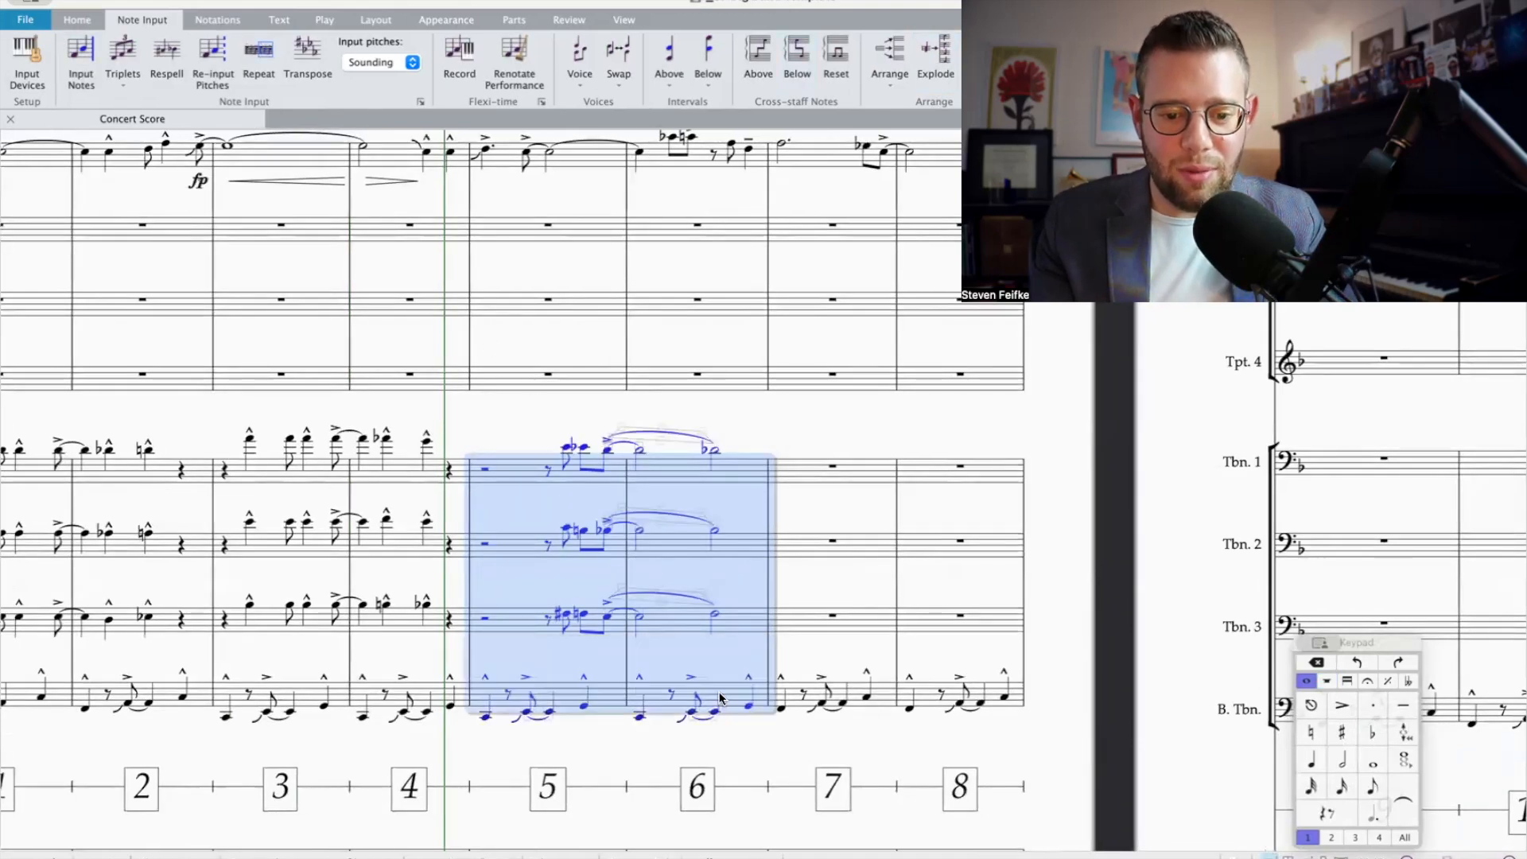
scroll(514, 456, up, 2)
shift+click(503, 169)
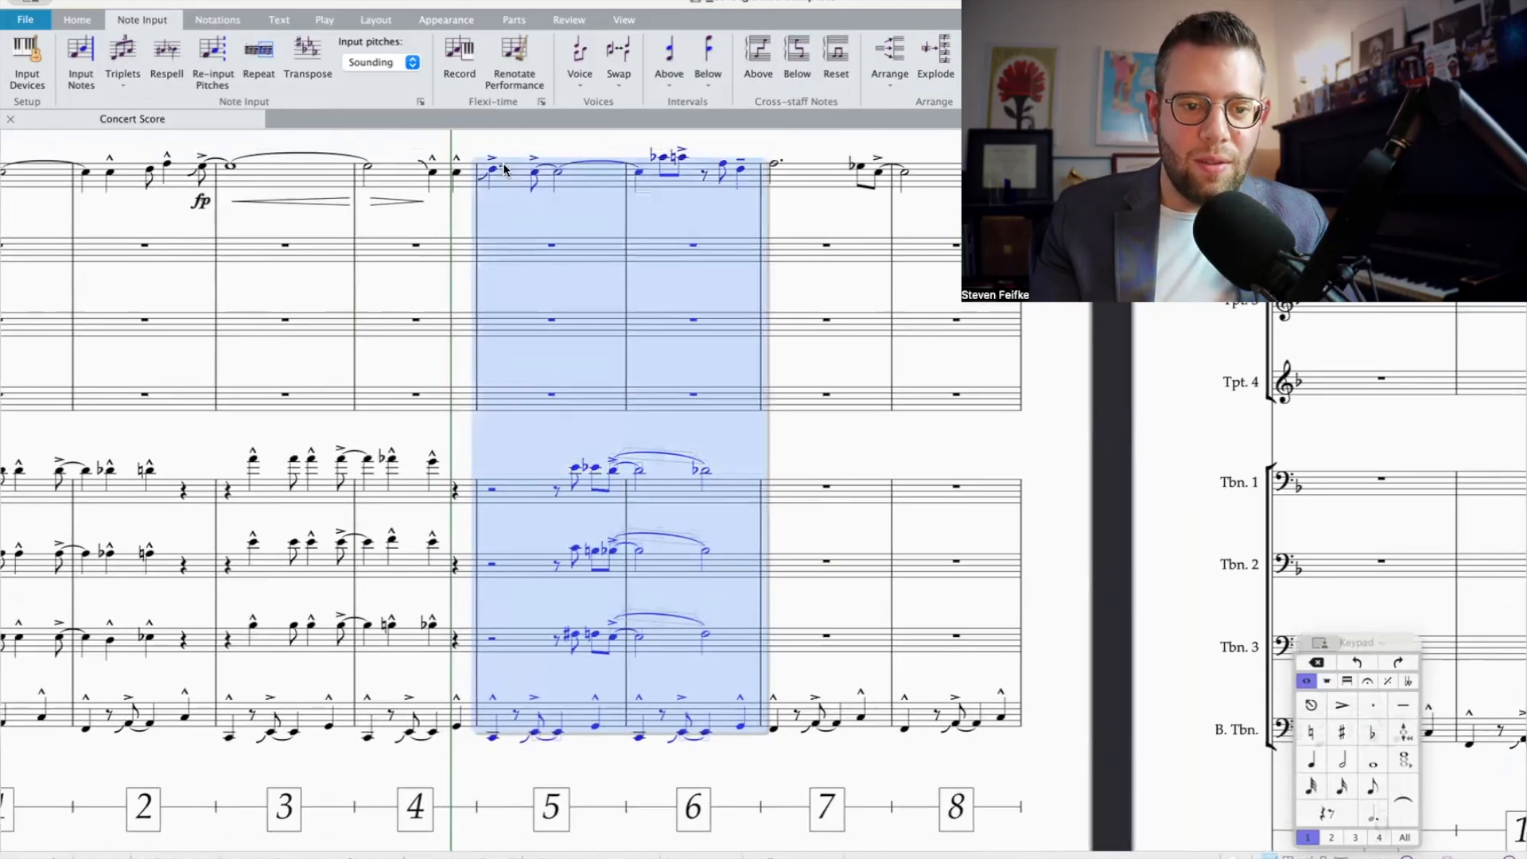
key(space)
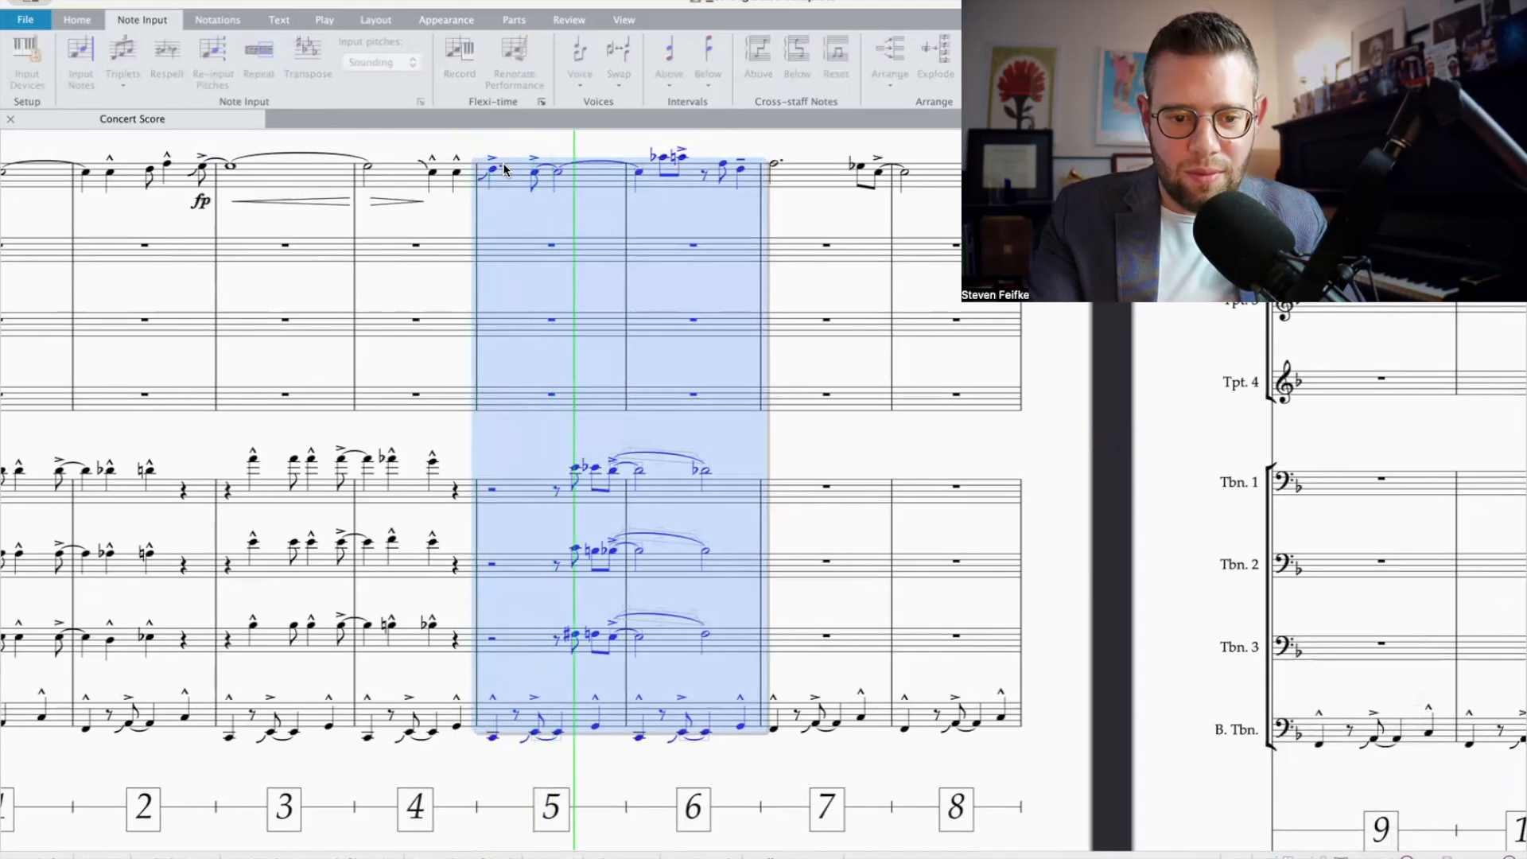
key(space)
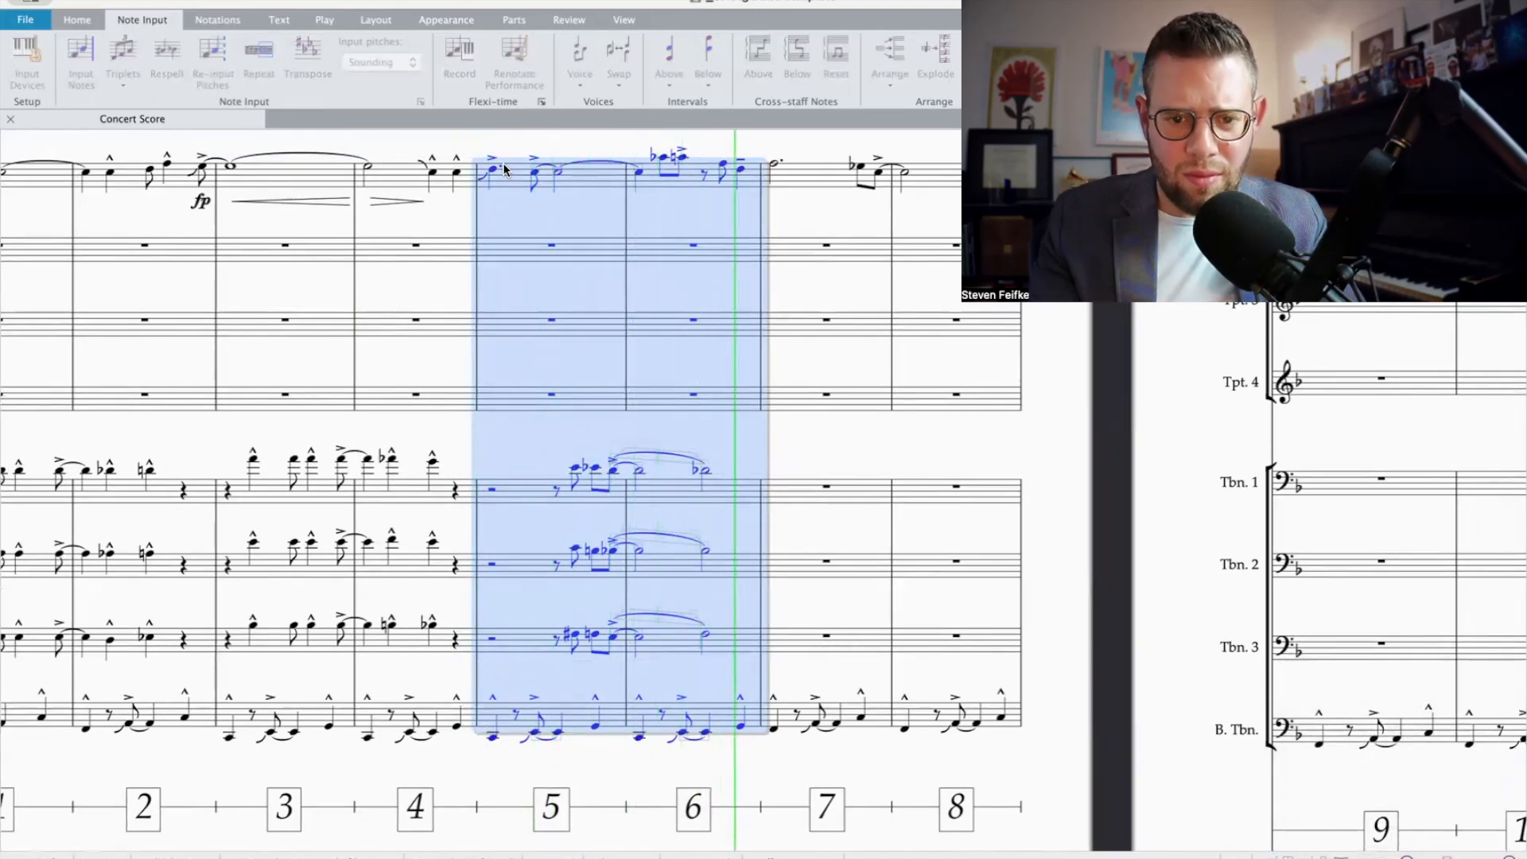
click(721, 168)
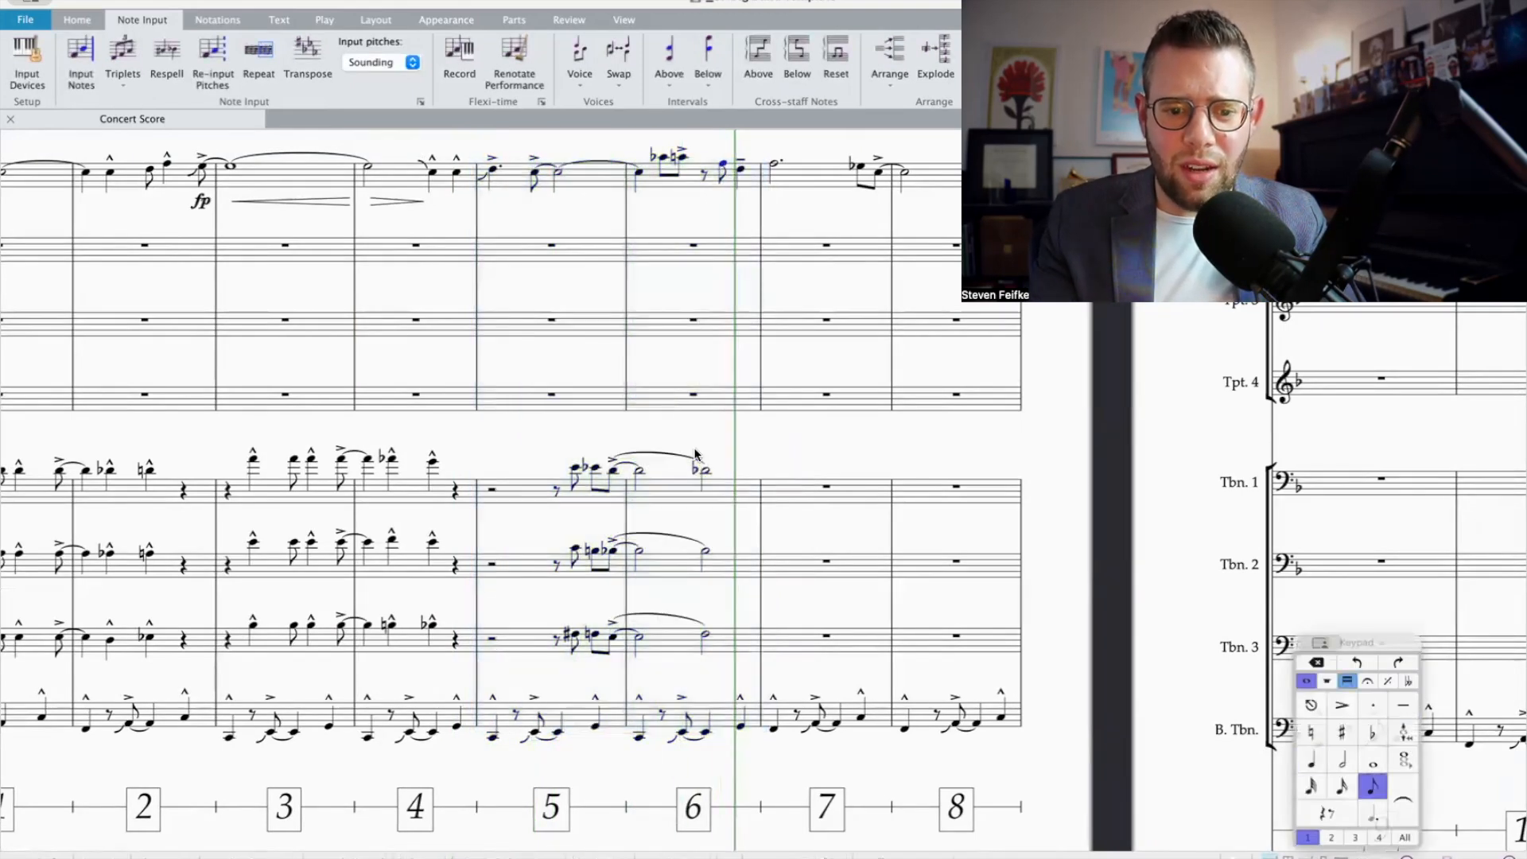
Step: Raise Trombone 1's second half note in bar 6 from the D-flat to an A
click(703, 474)
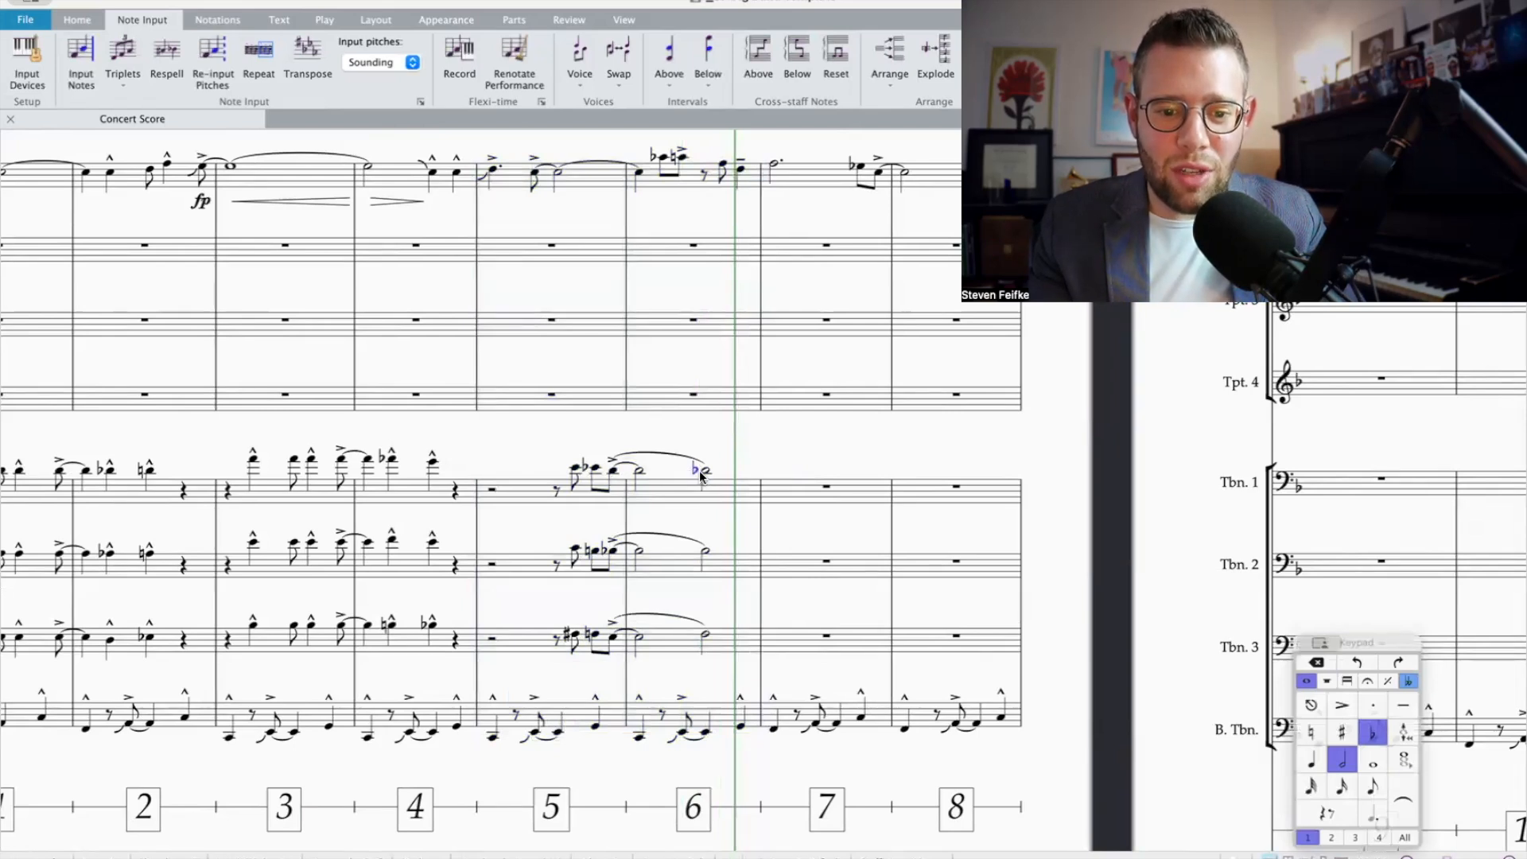
key(Up)
key(Up)
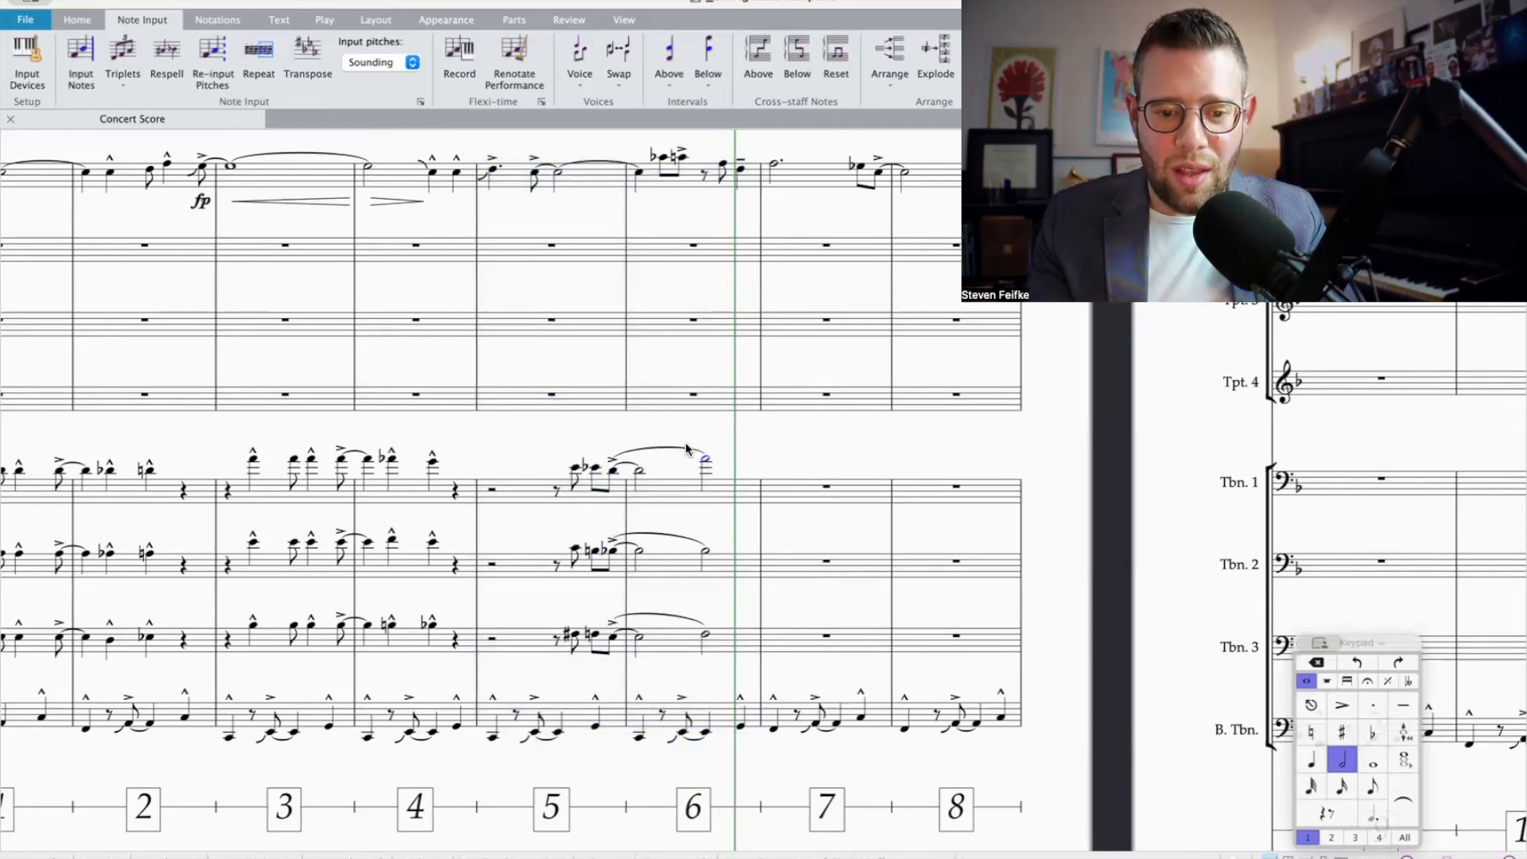
Step: Delete the slurs over bar 6 in Trombones 1, 2 and 3
click(686, 448)
super+click(680, 533)
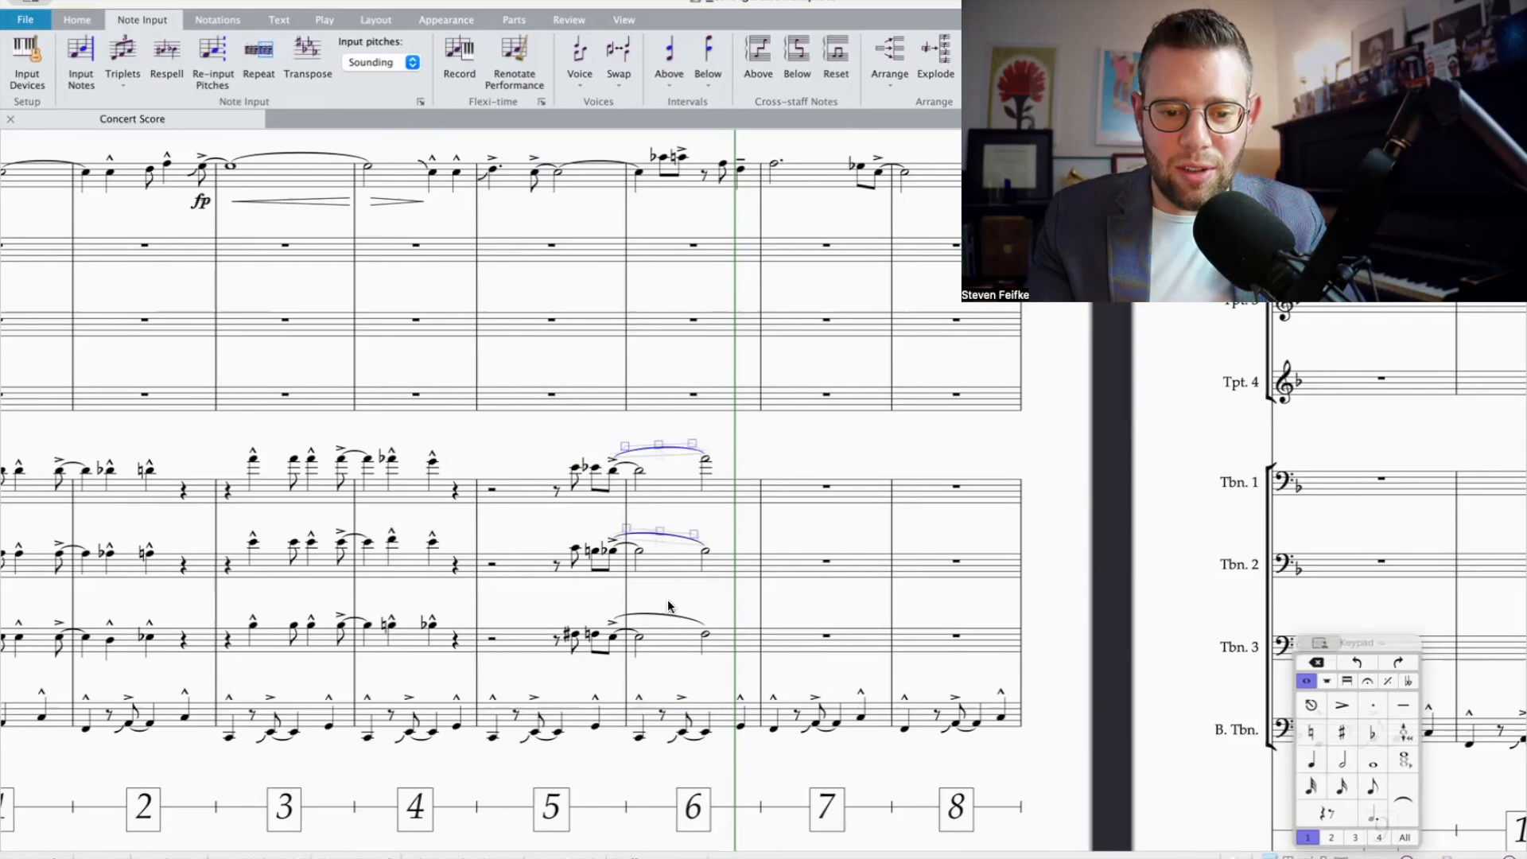
super+click(670, 621)
key(Delete)
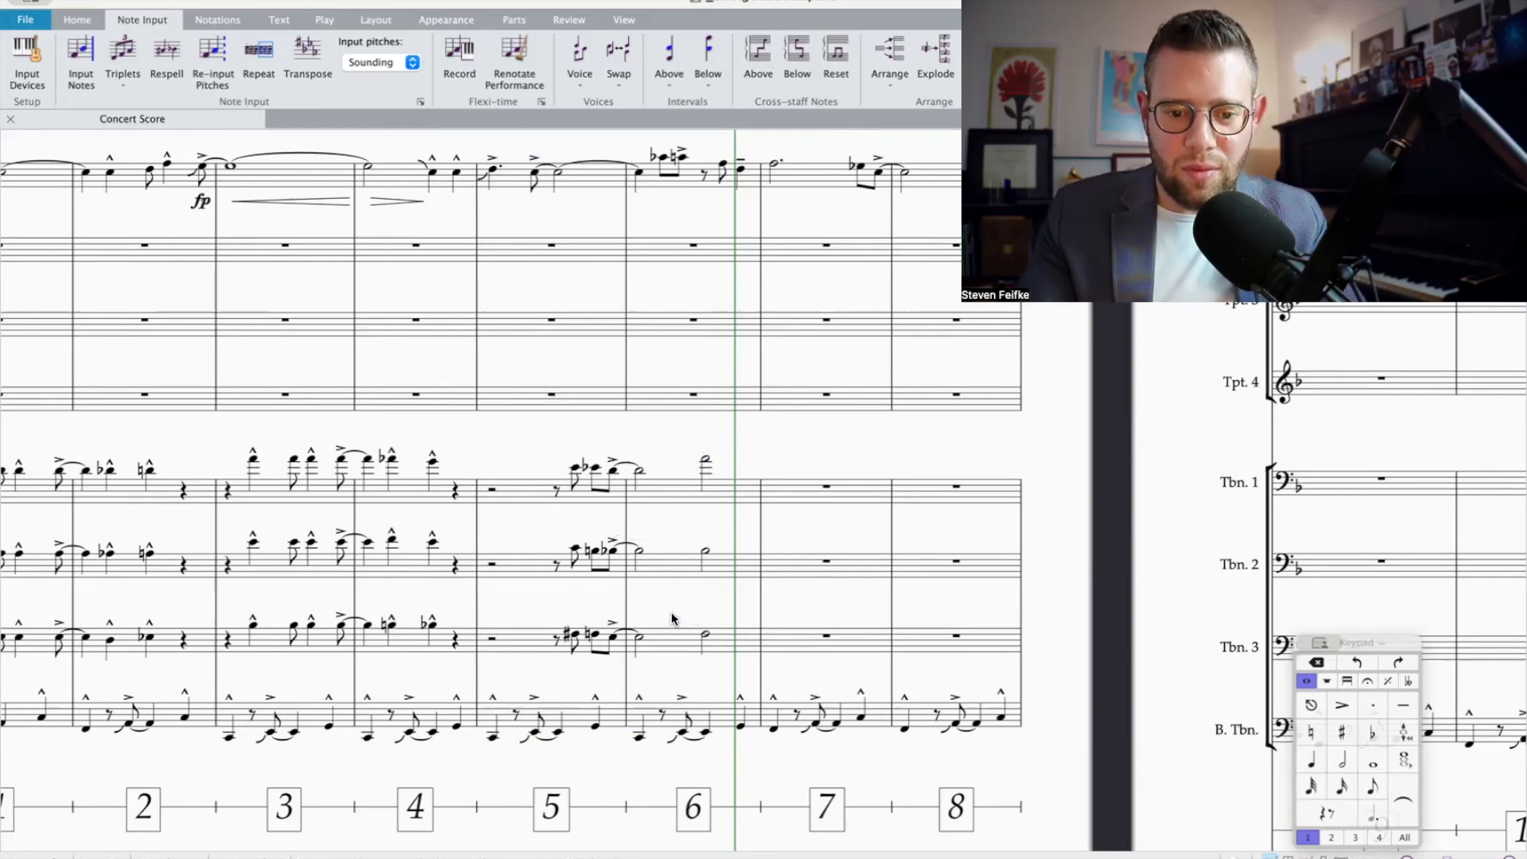
Step: Raise the second half note in bar 6 to E in Trombone 2 and B-flat in Trombone 3
click(706, 549)
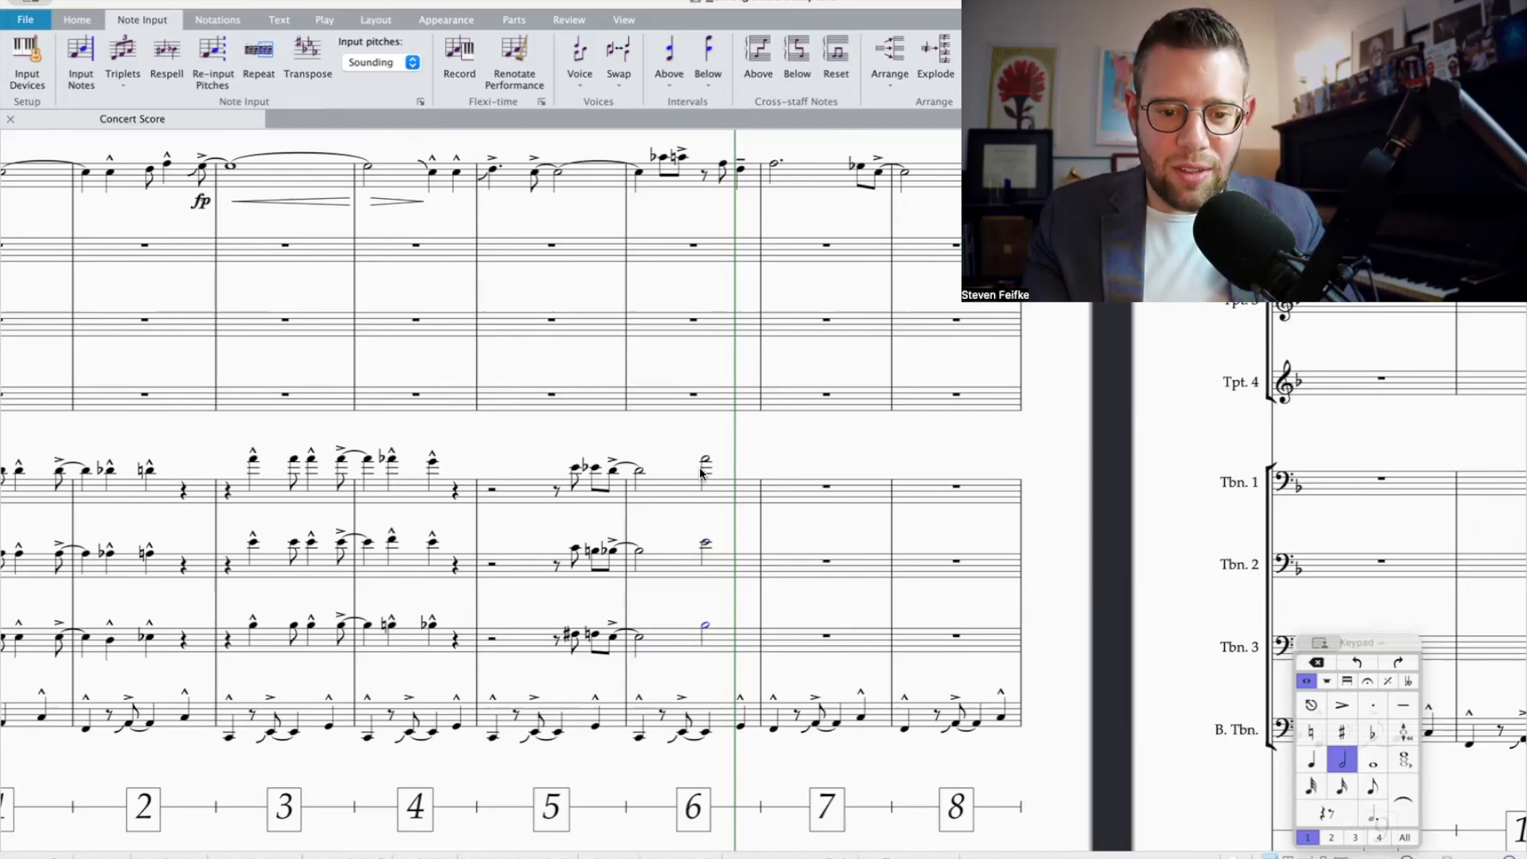
click(732, 495)
Step: Copy the Trombone 1 to 3 parts from bars 1 and 2 into bars 7 and 8
scroll(746, 545, right, 5)
scroll(521, 504, left, 12)
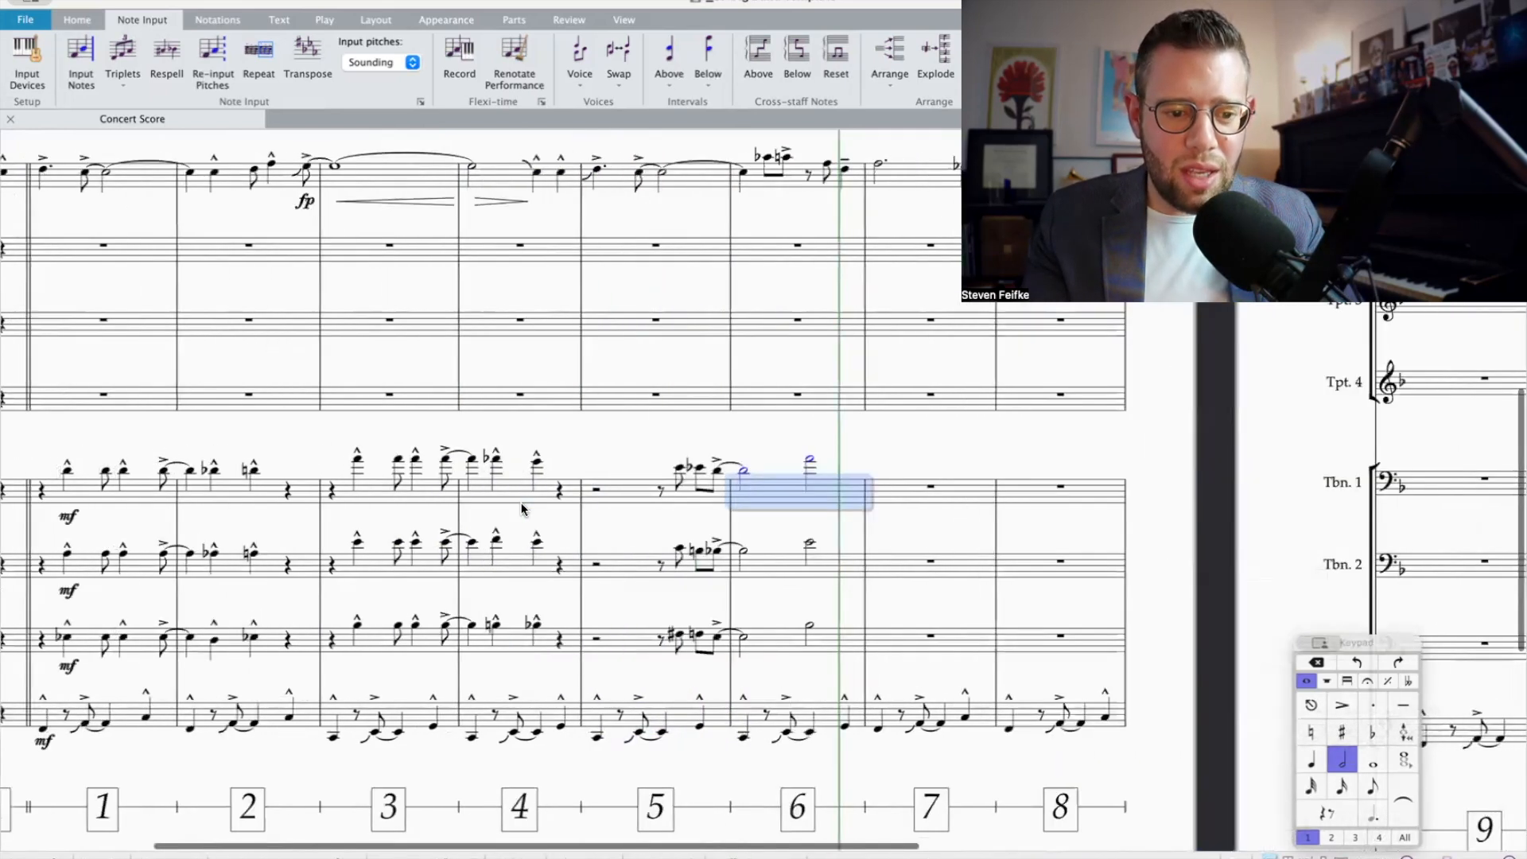
scroll(684, 453, right, 10)
scroll(647, 451, left, 5)
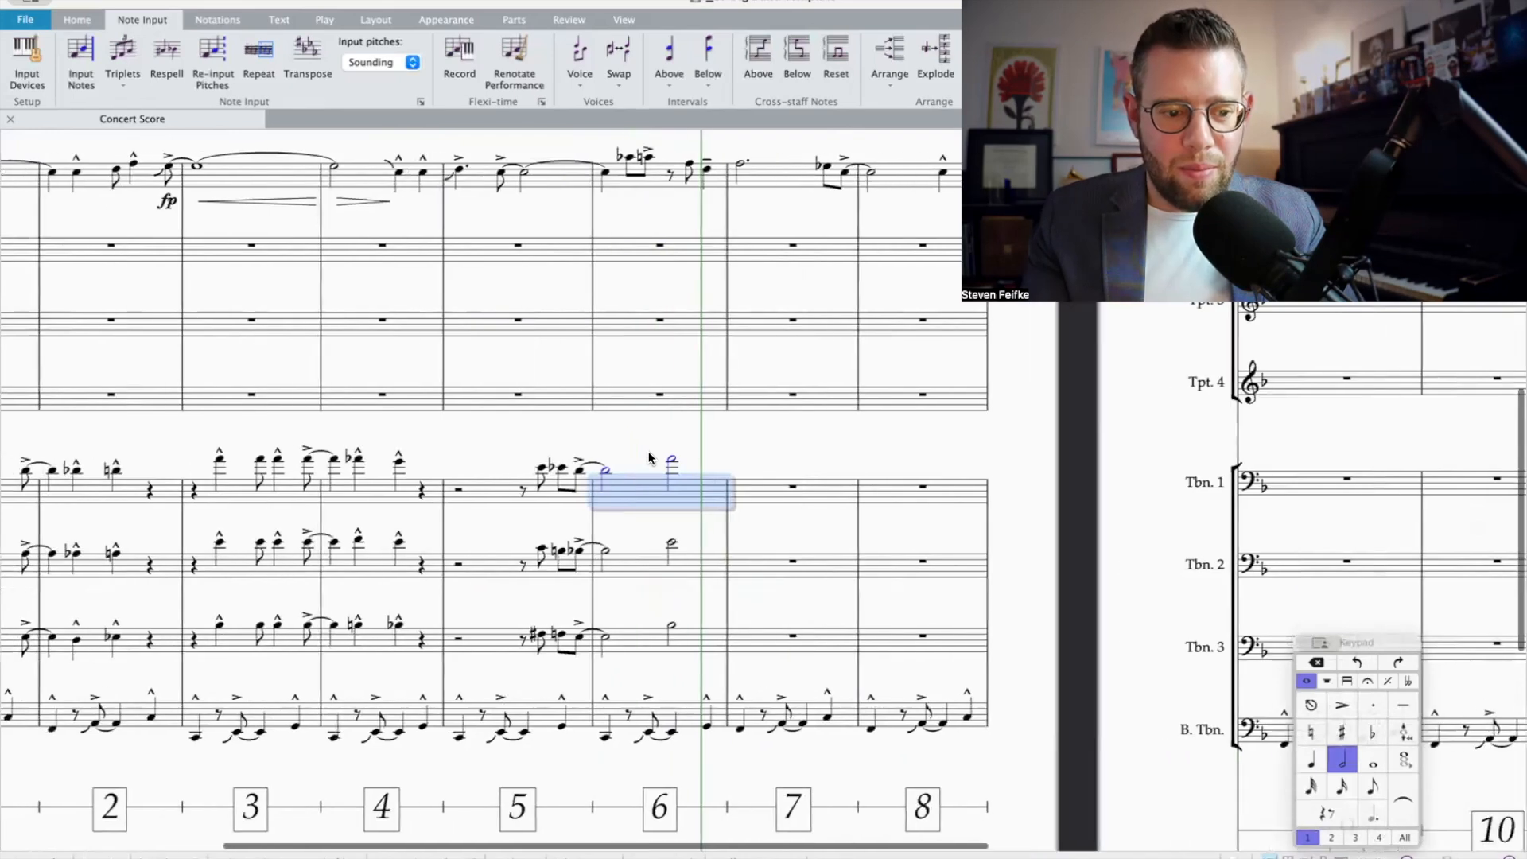
click(143, 494)
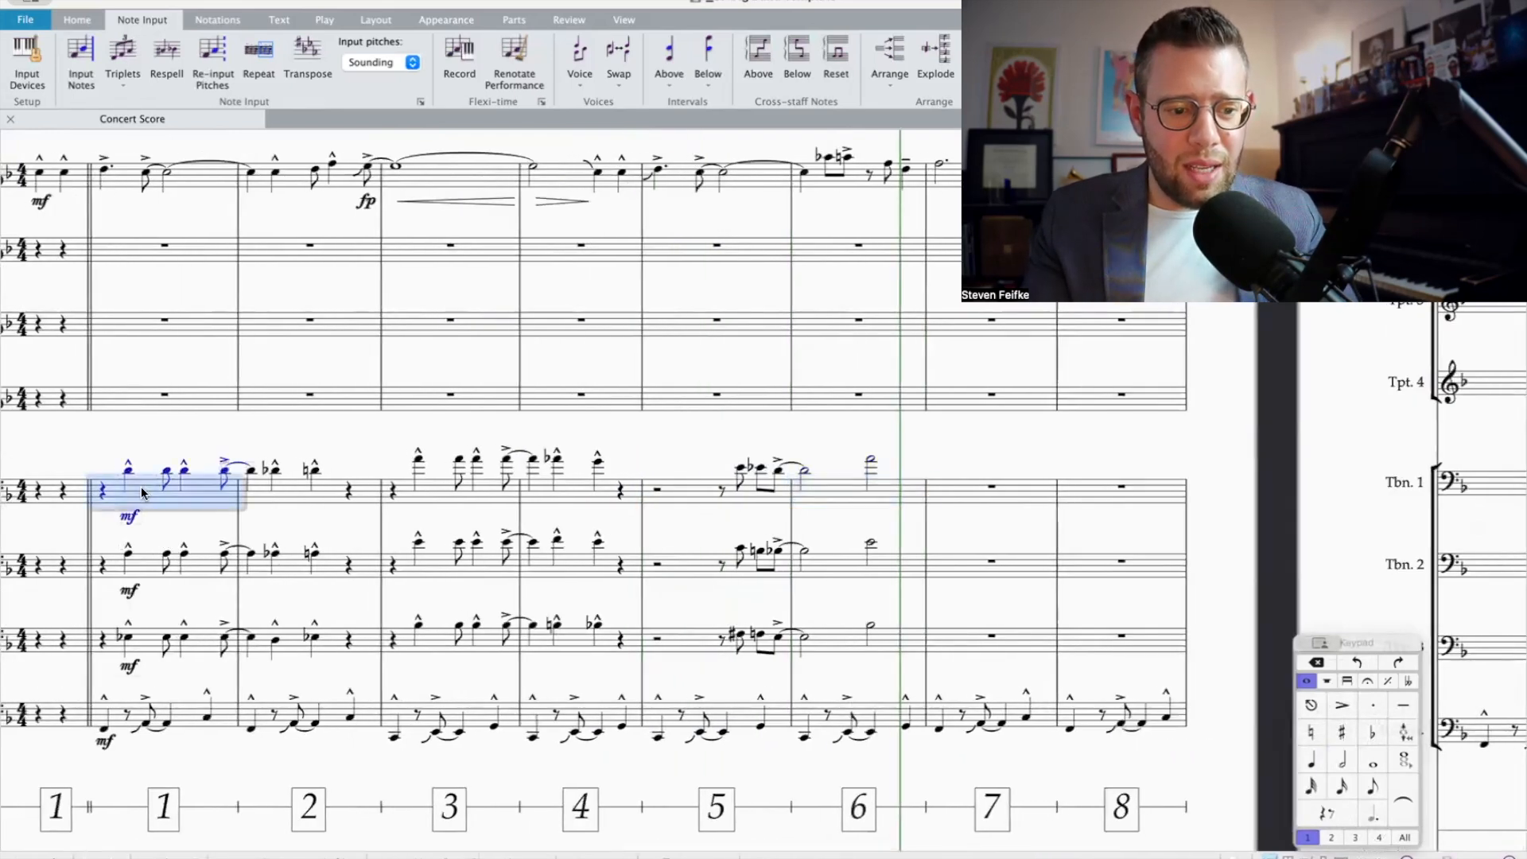
shift+click(311, 643)
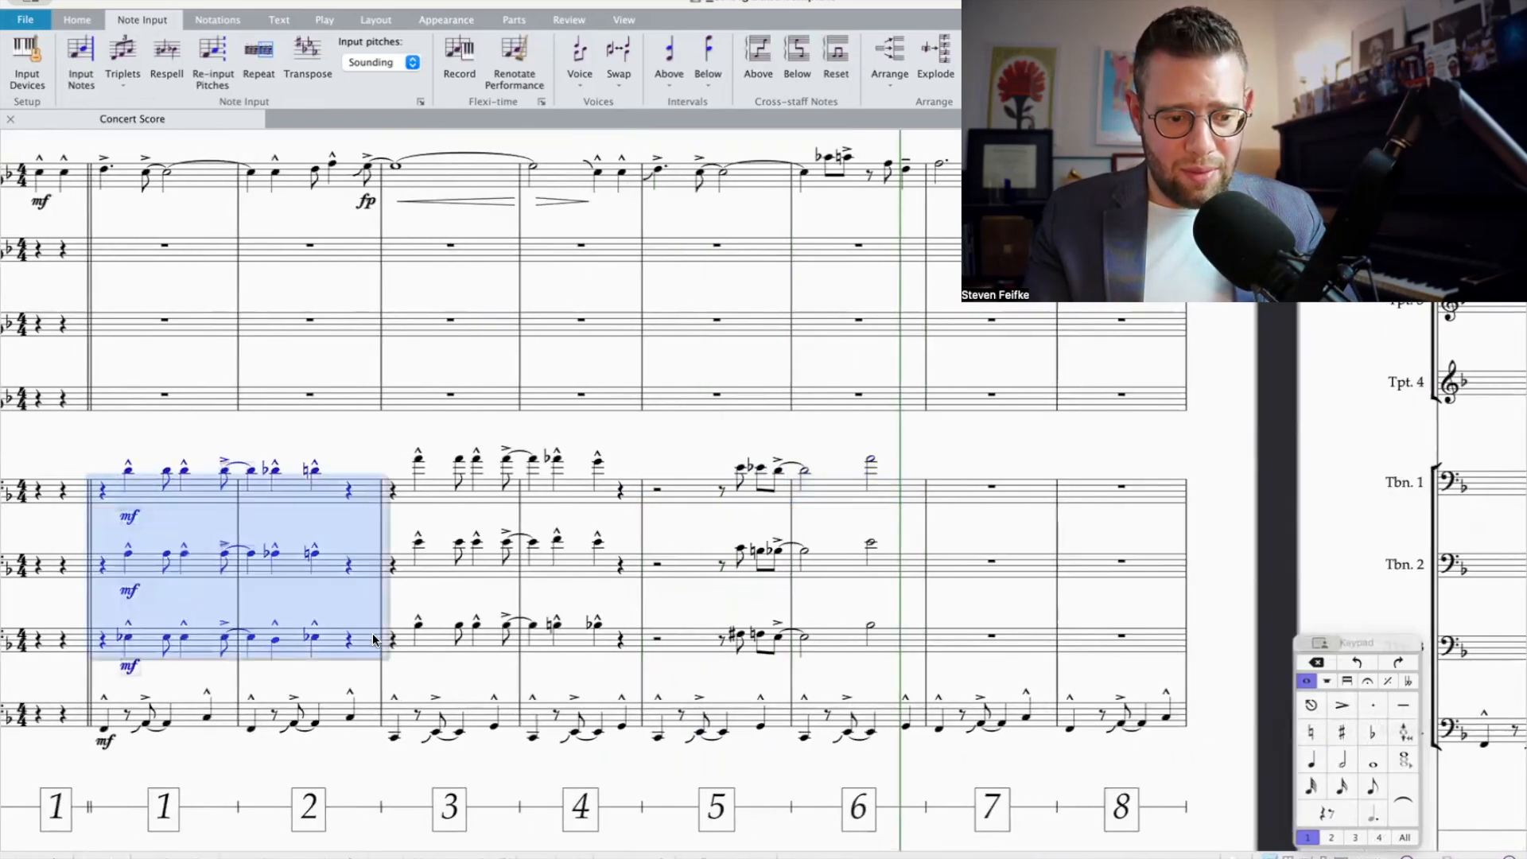
click(966, 498)
key(ctrl+v)
scroll(966, 498, right, 2)
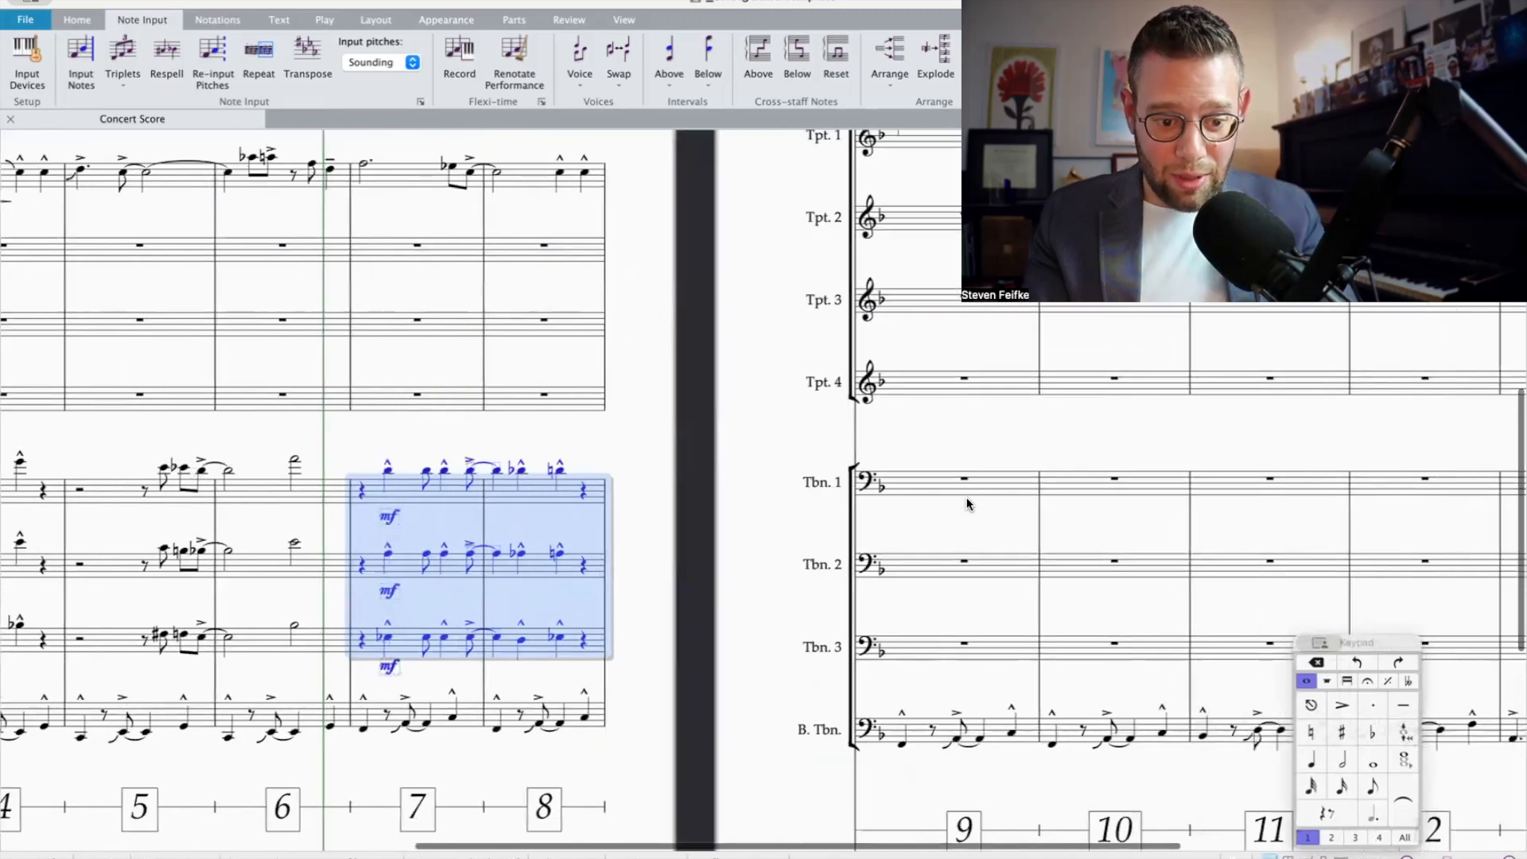
Step: Transpose the copied trombone parts in bars 7 and 8 up by a diminished 5th
key(shift+t)
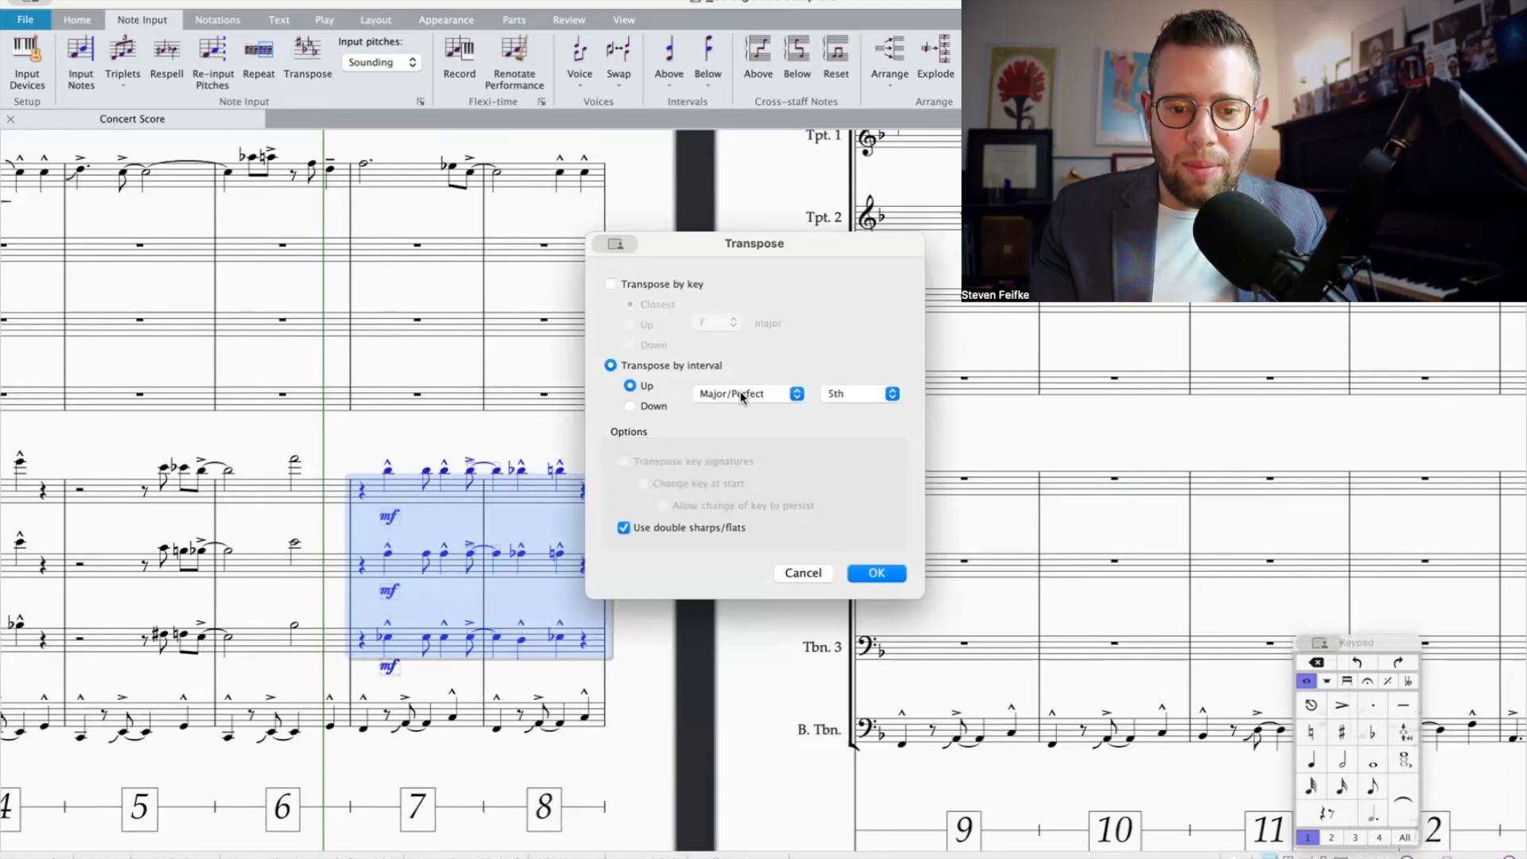
click(742, 395)
click(742, 403)
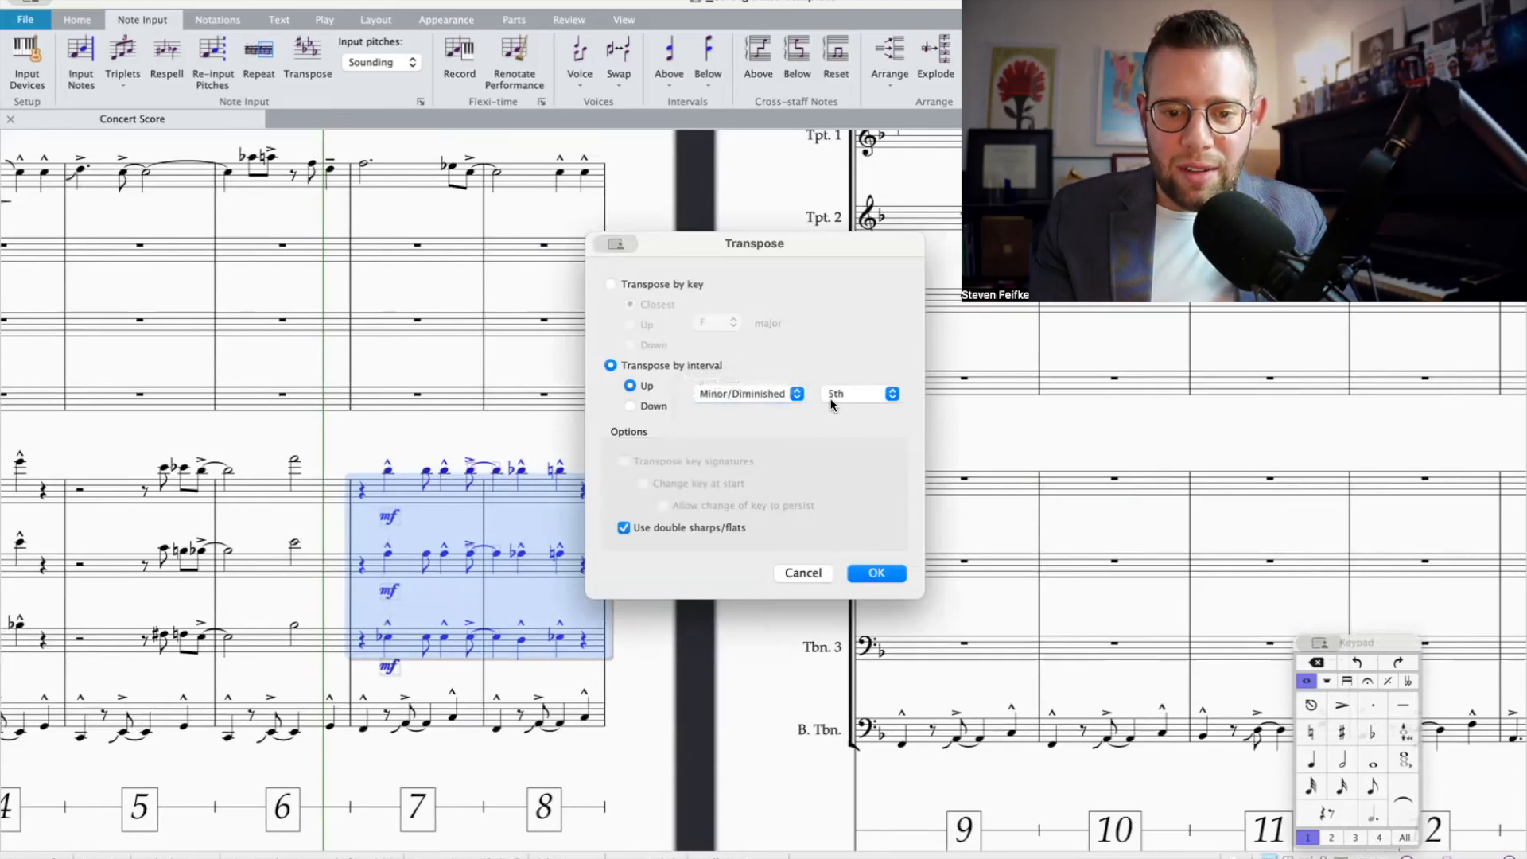
key(Return)
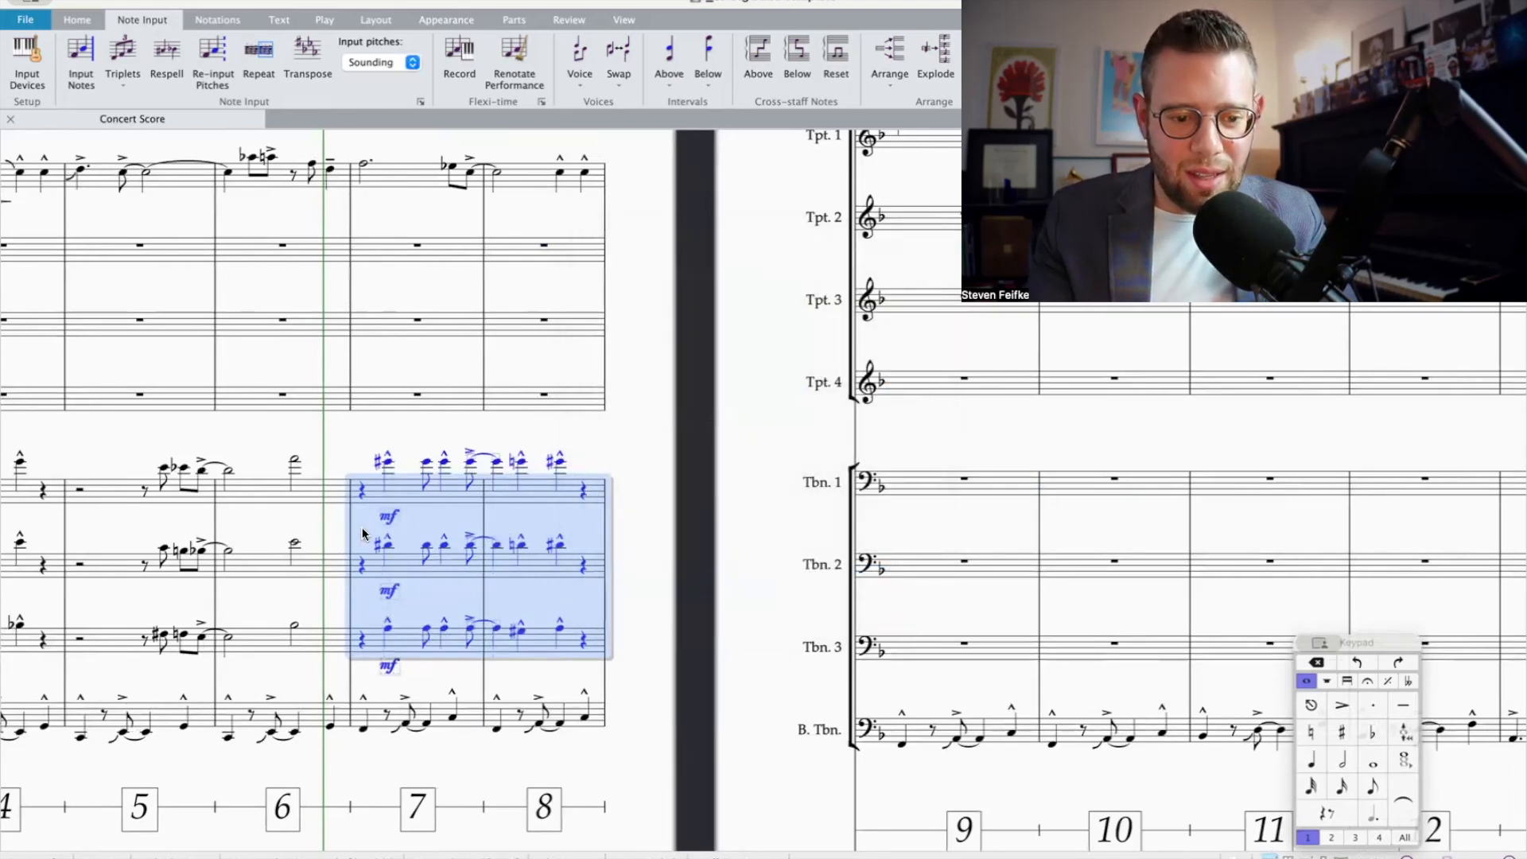
Step: Respell the sharps in Trombones 1 and 2 in bar 7, including the notes tied into bar 8, as A-flats and E-flats
click(392, 548)
shift+click(444, 462)
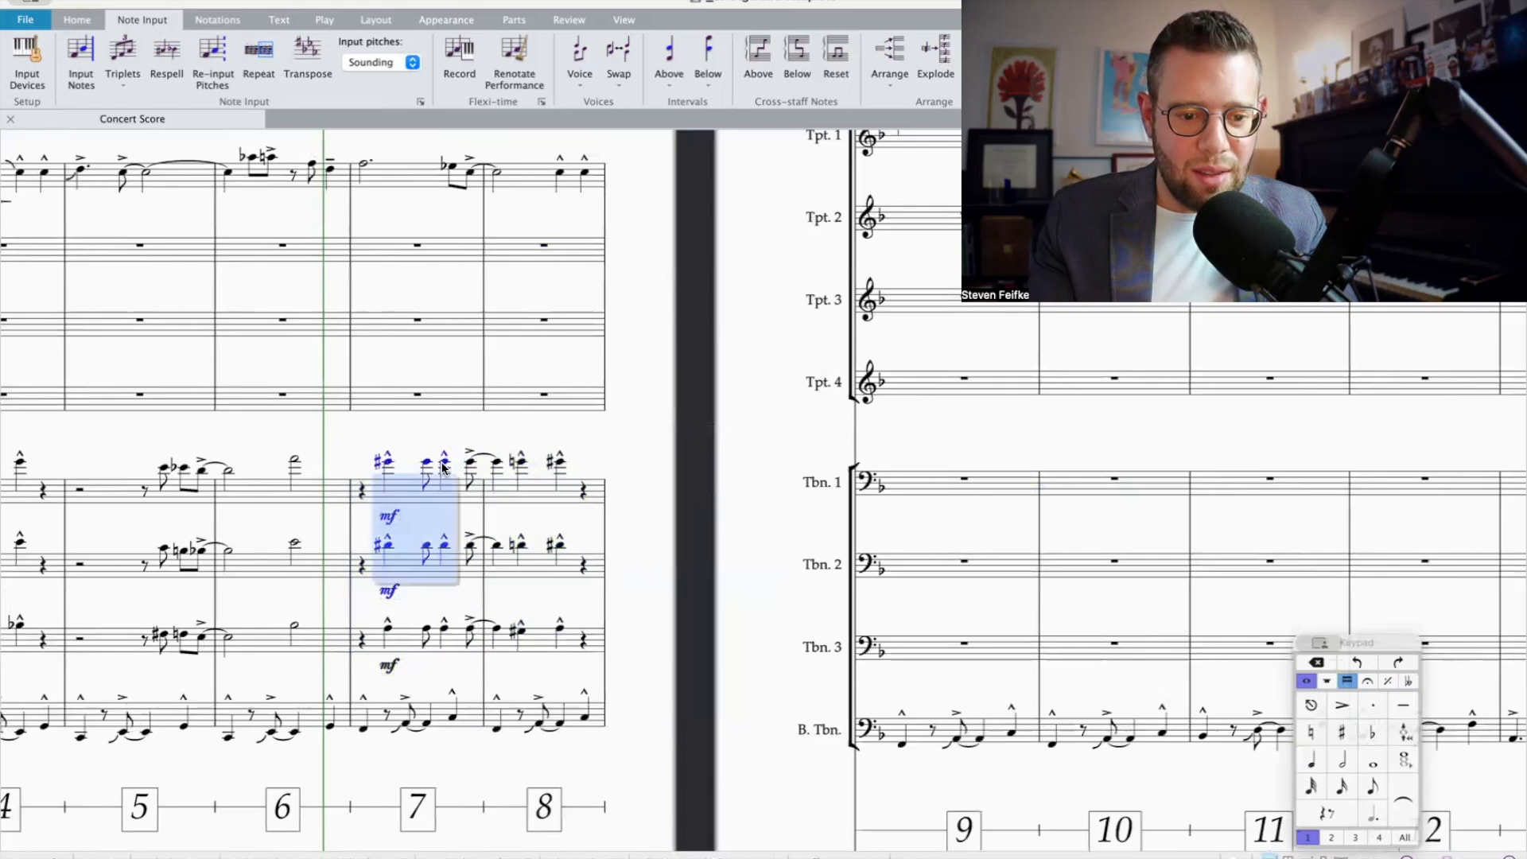
shift+click(474, 466)
shift+click(493, 468)
key(Return)
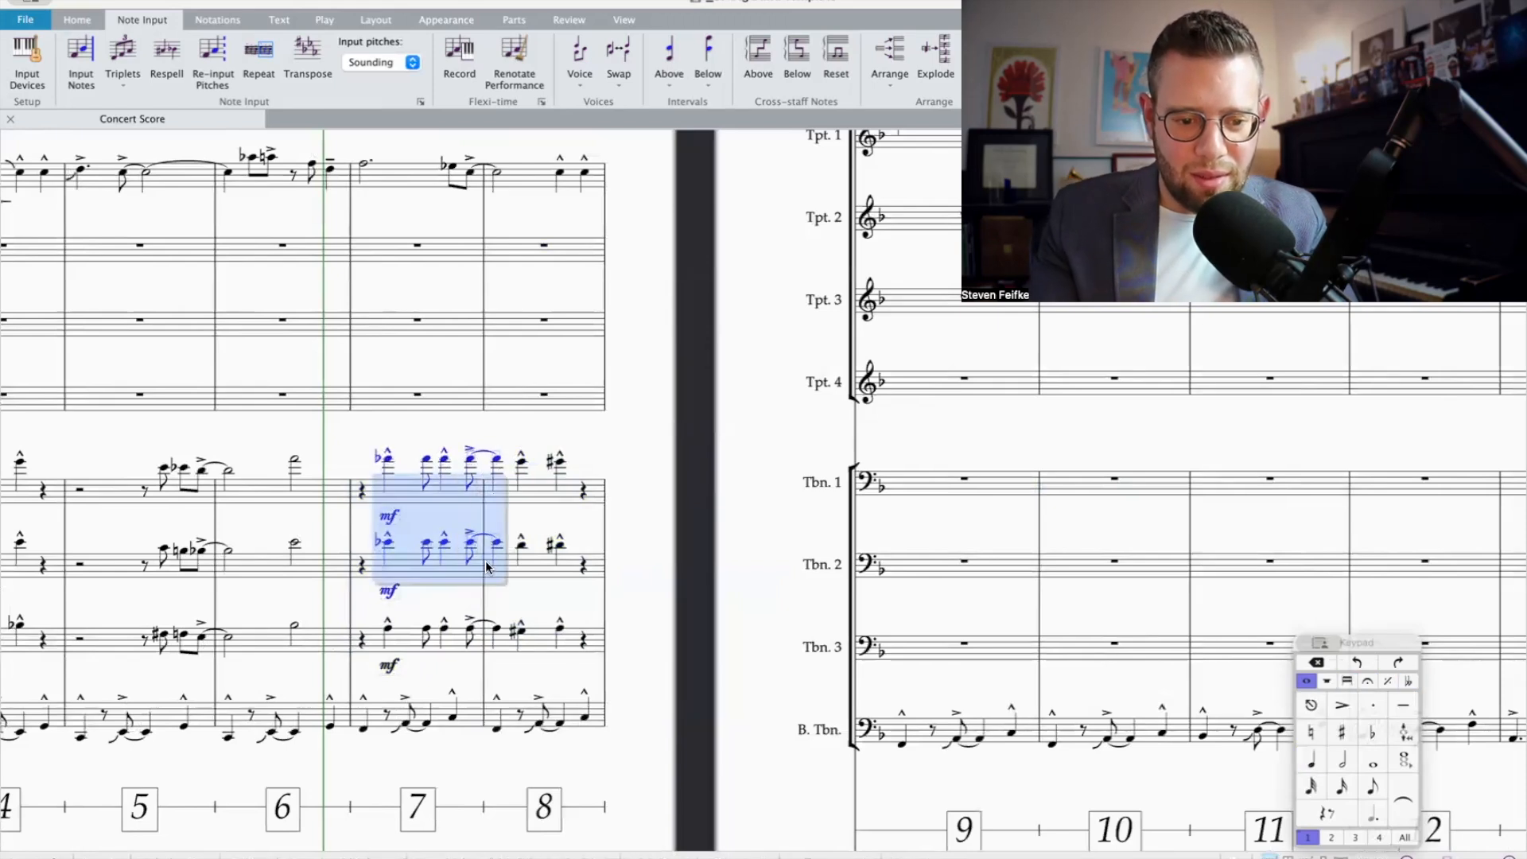
Step: Respell Trombone 3's sharp and the last sharps of Trombones 1 and 2 in bar 8 as flats
click(522, 633)
key(Return)
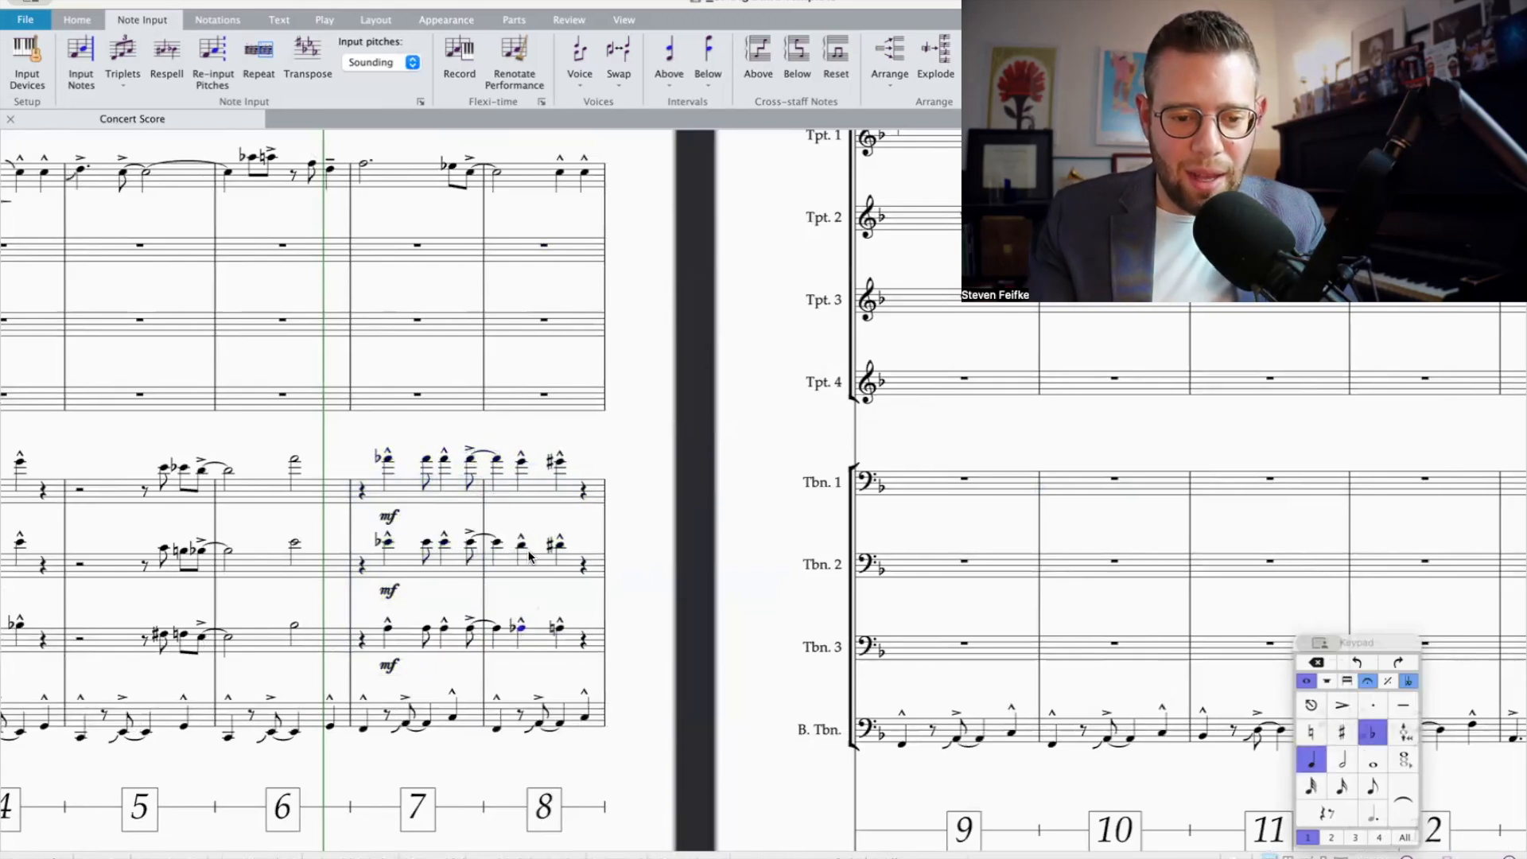
click(557, 467)
shift+click(559, 546)
key(Return)
Step: Play back all four trombones in bars 7 and 8
click(588, 485)
shift+click(372, 724)
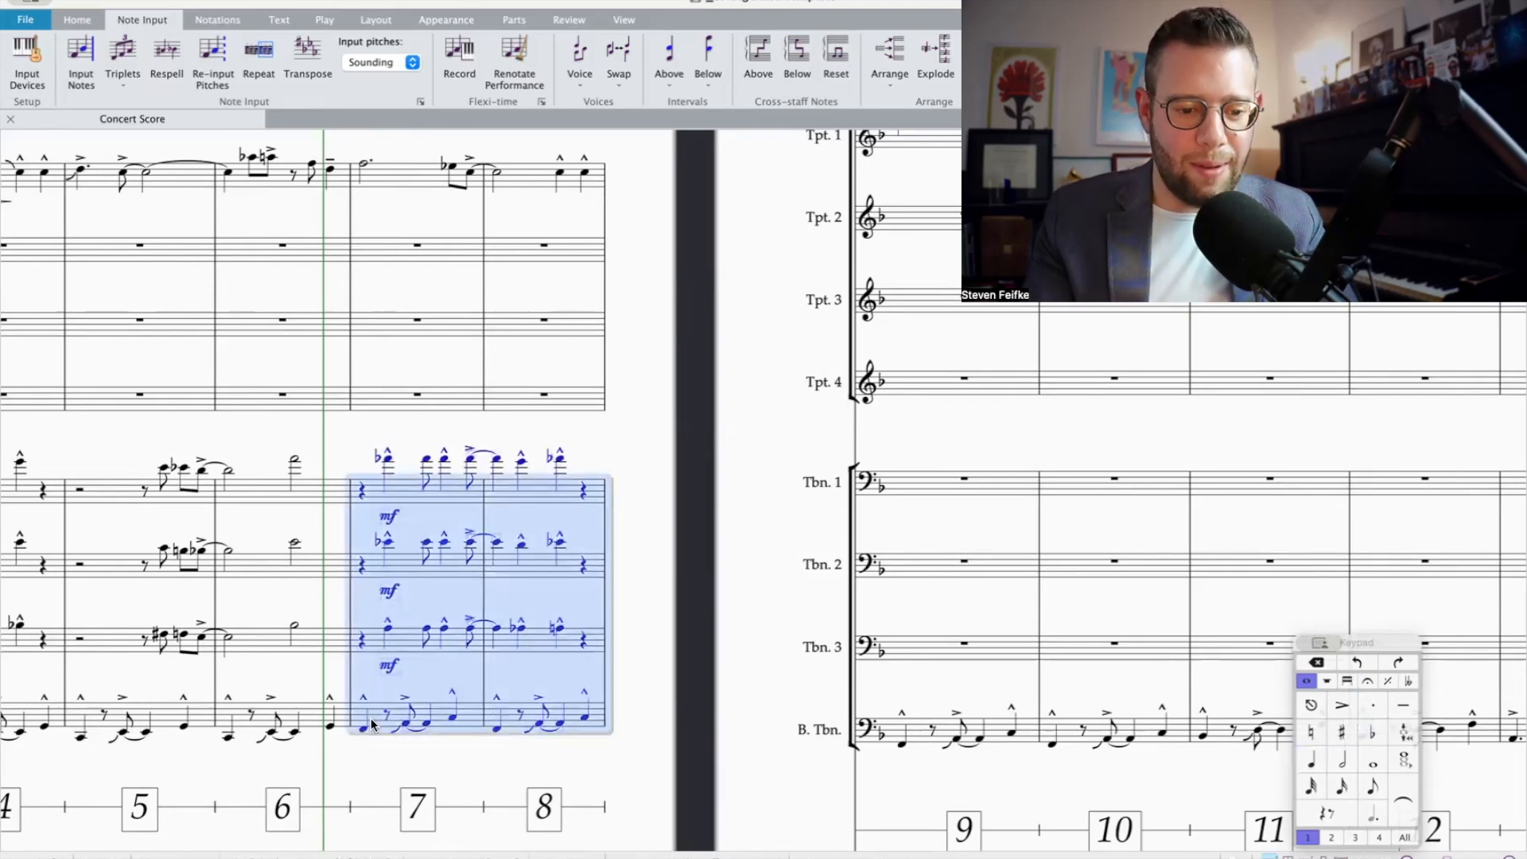
key(p)
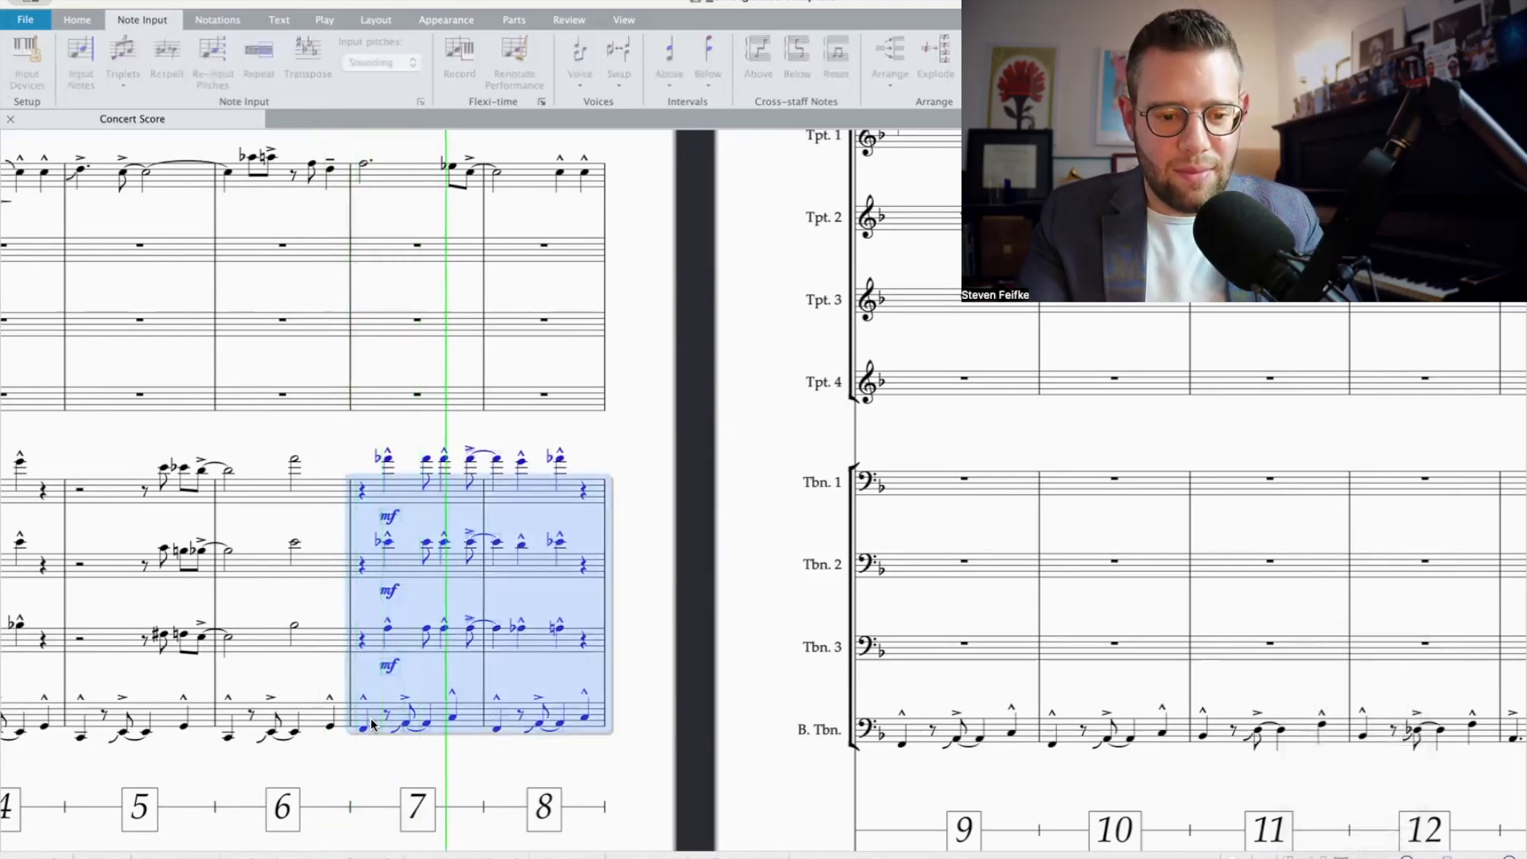
Step: Stop the playback and examine the Trumpet 1 melody against the trombone staves from bar 9 onwards
key(space)
scroll(701, 421, right, 5)
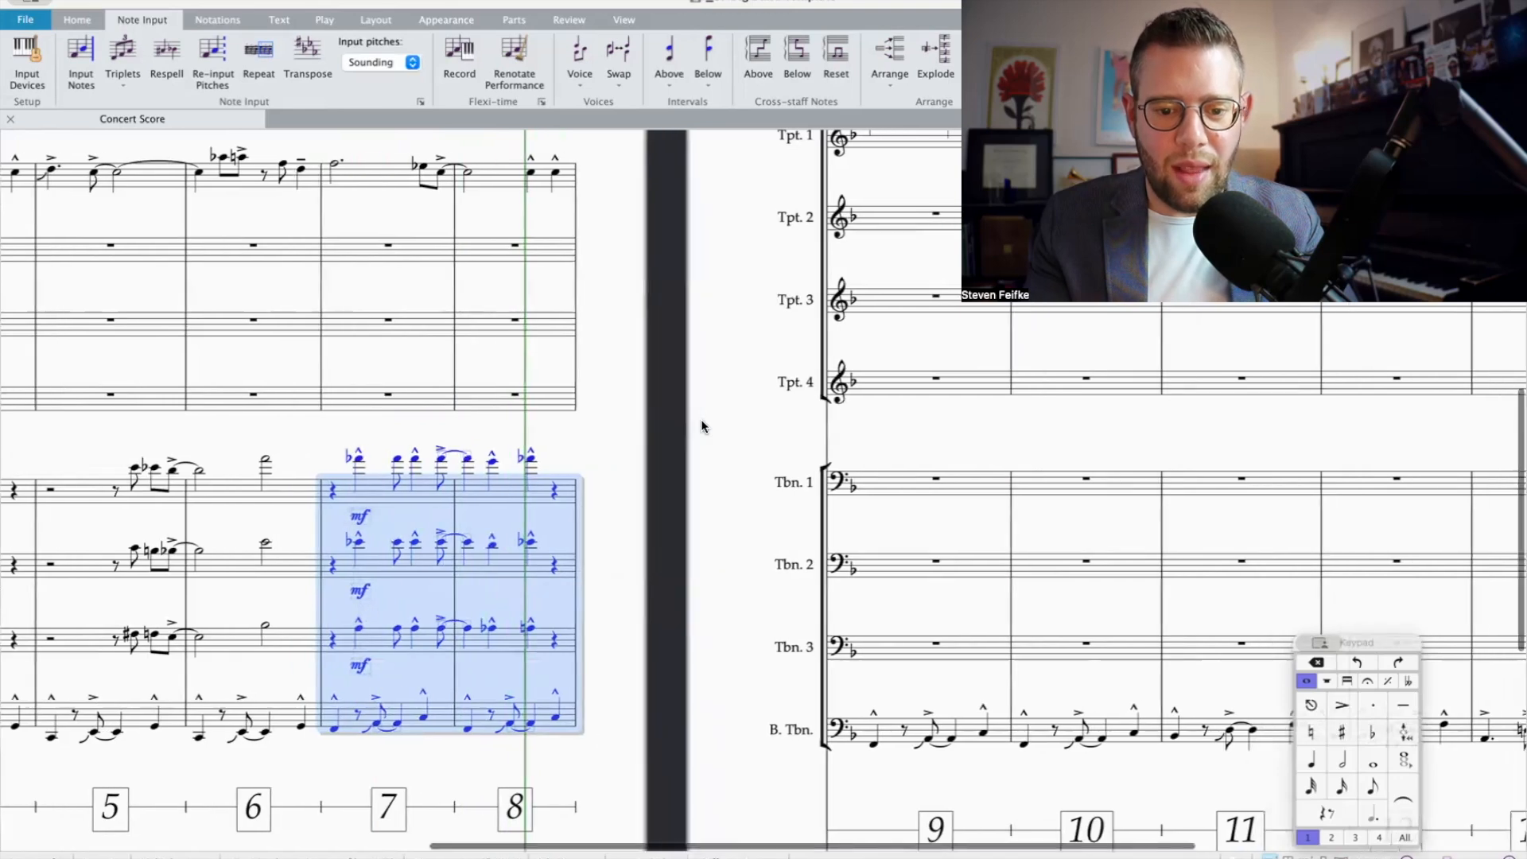
scroll(701, 421, up, 2)
scroll(700, 426, left, 3)
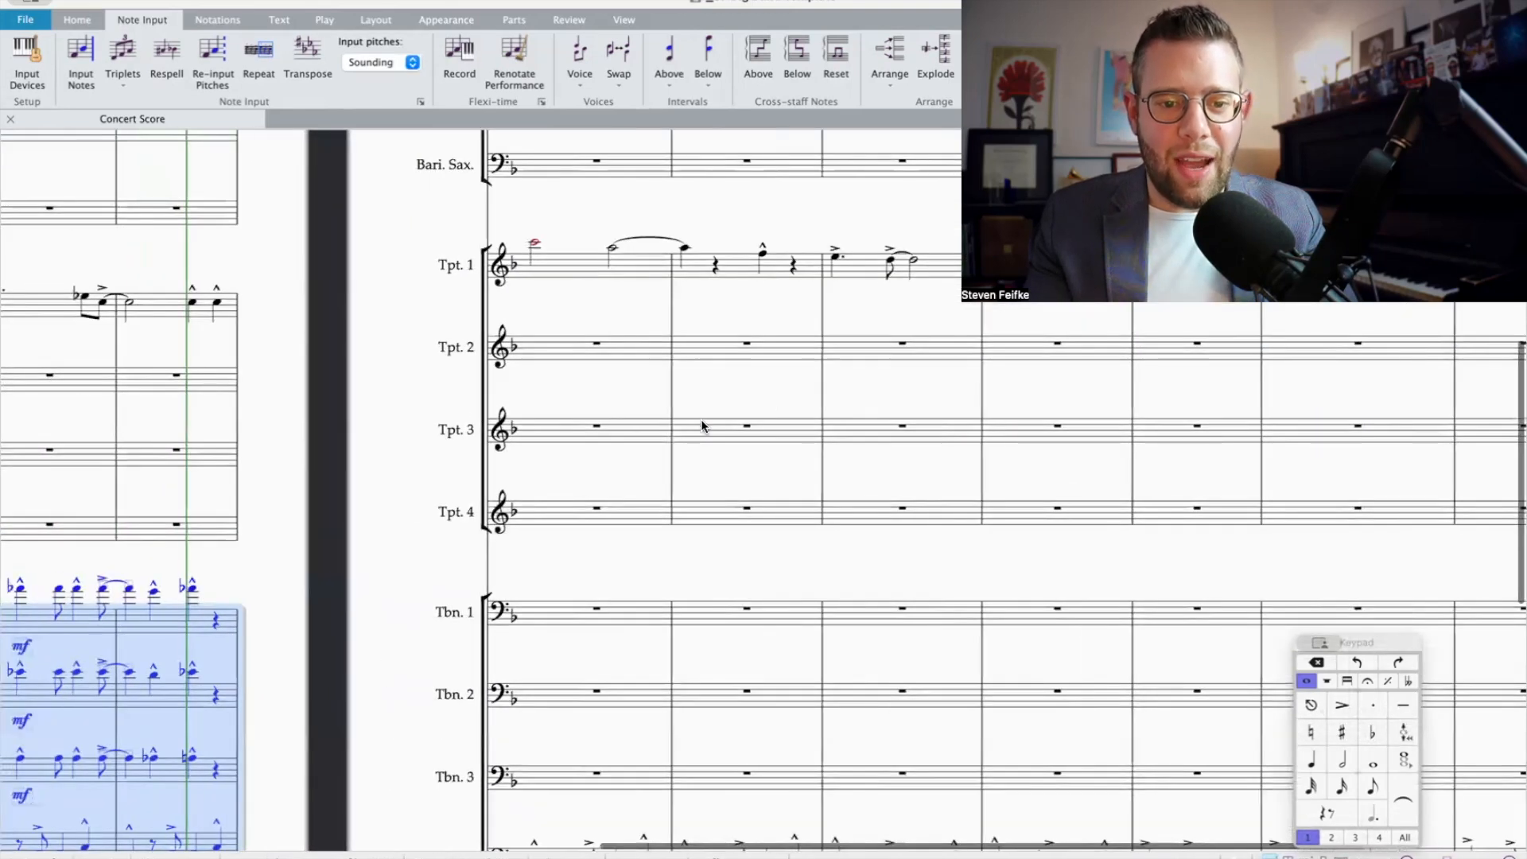
scroll(699, 426, down, 1)
scroll(663, 526, down, 3)
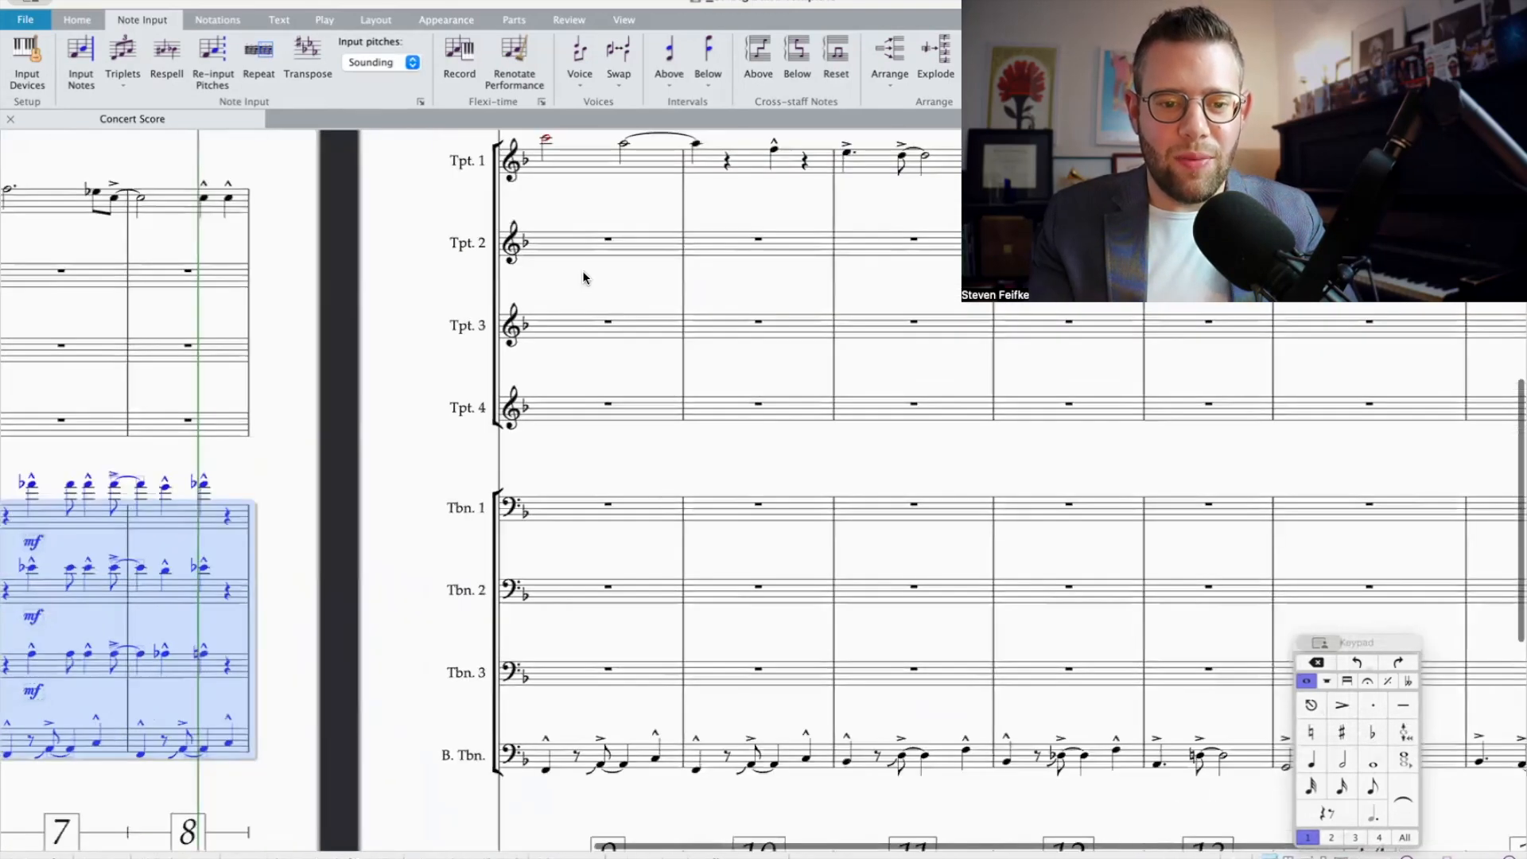
scroll(582, 276, up, 2)
click(551, 249)
scroll(421, 509, left, 3)
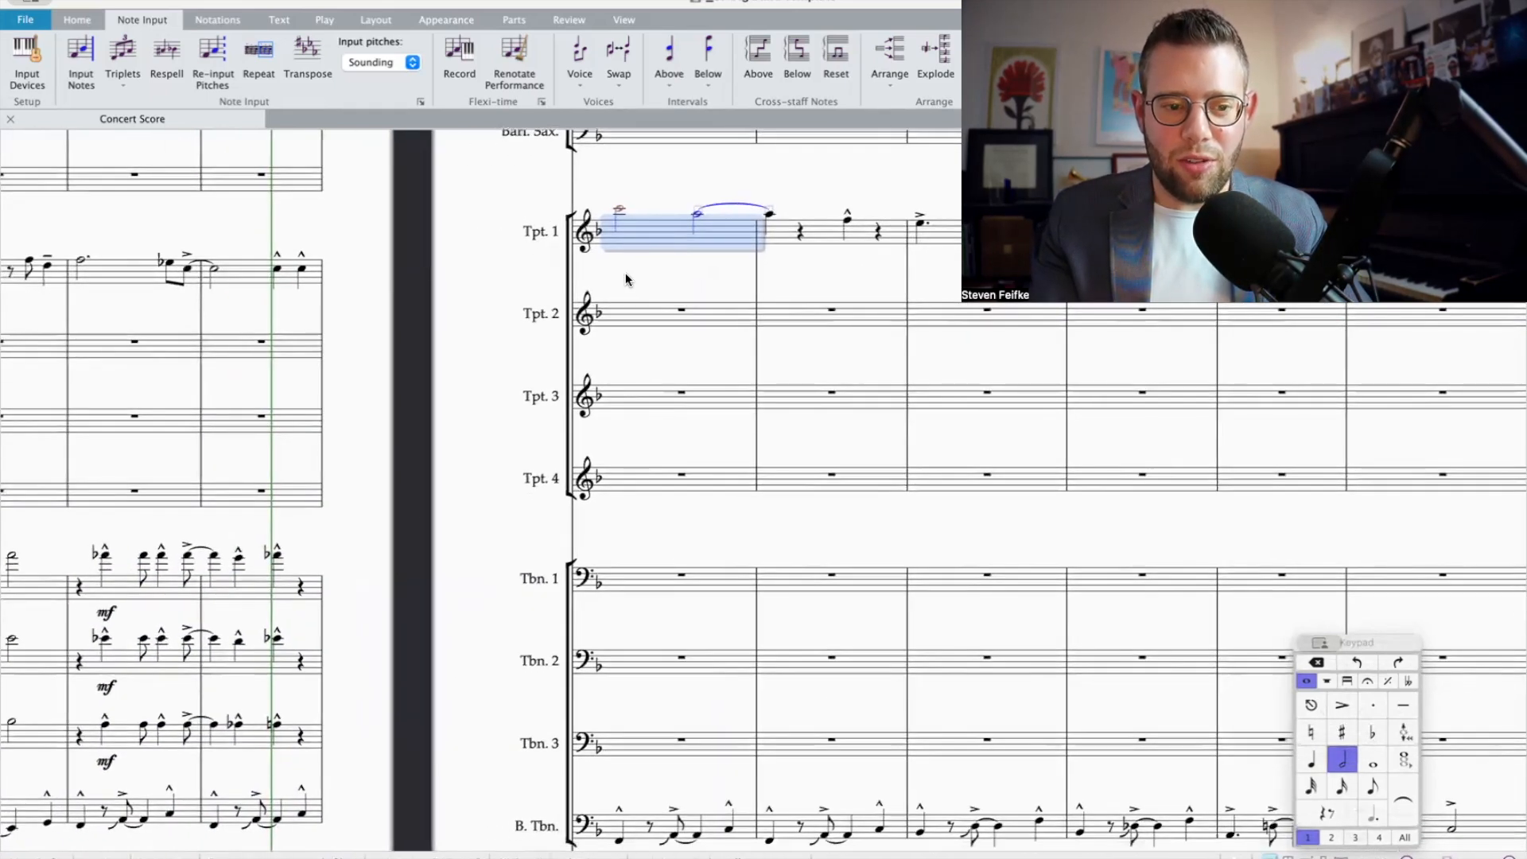
scroll(626, 279, left, 5)
scroll(698, 385, right, 5)
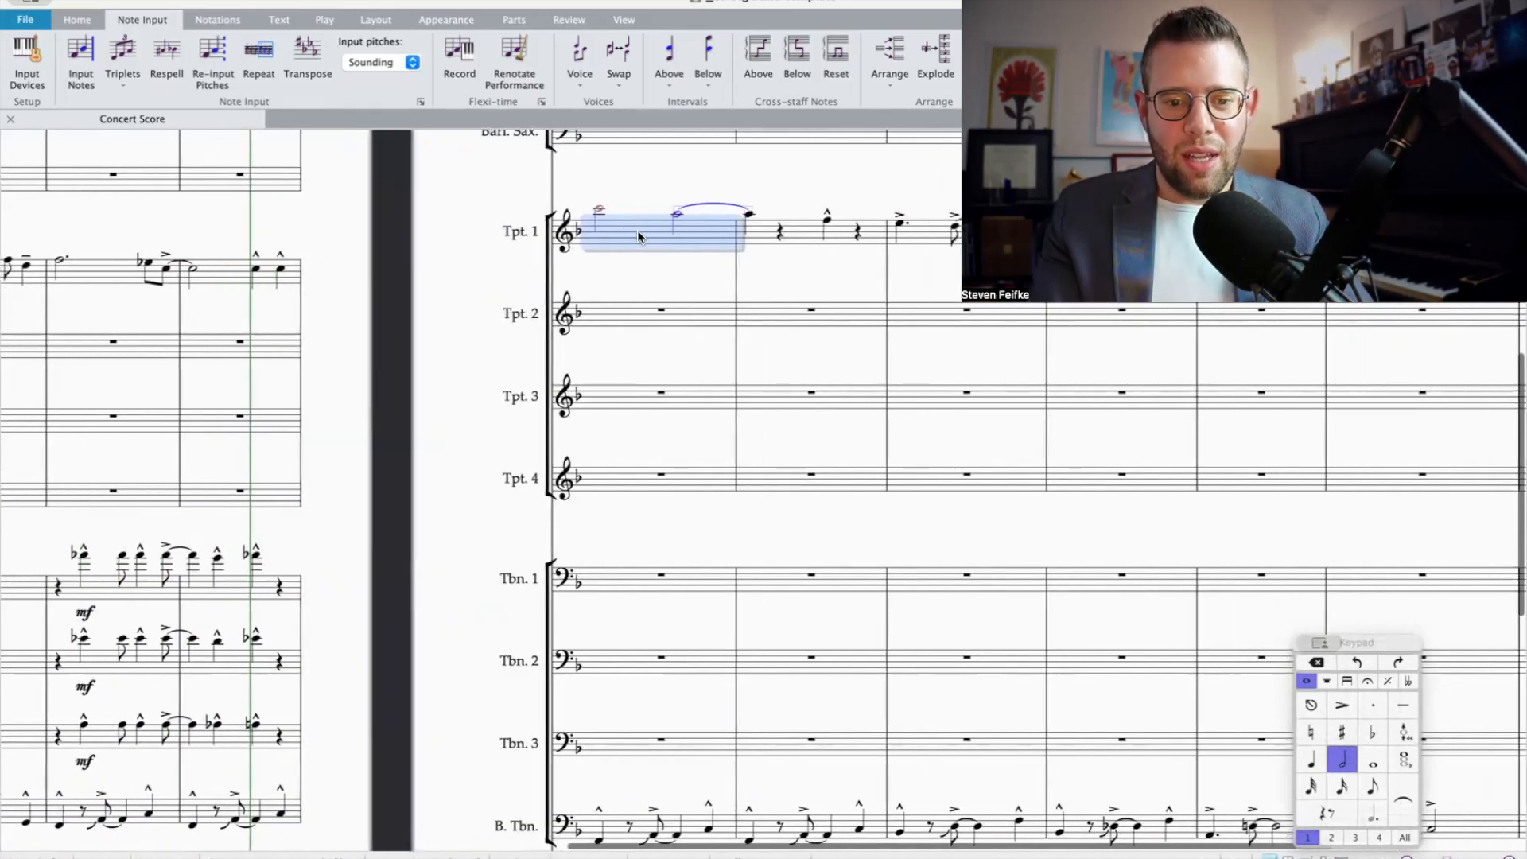
scroll(661, 385, right, 2)
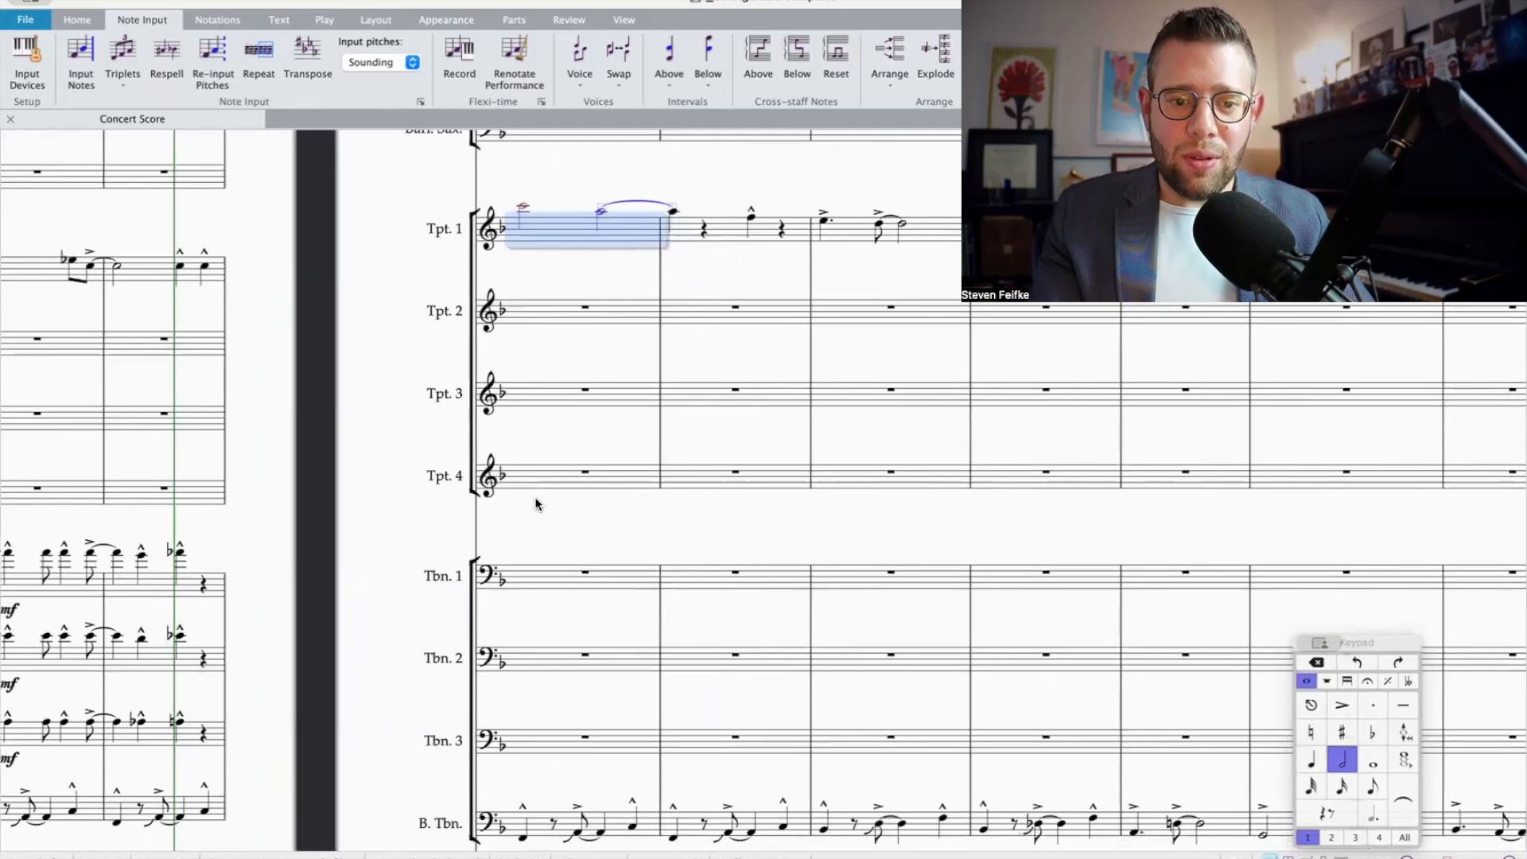
scroll(617, 608, right, 1)
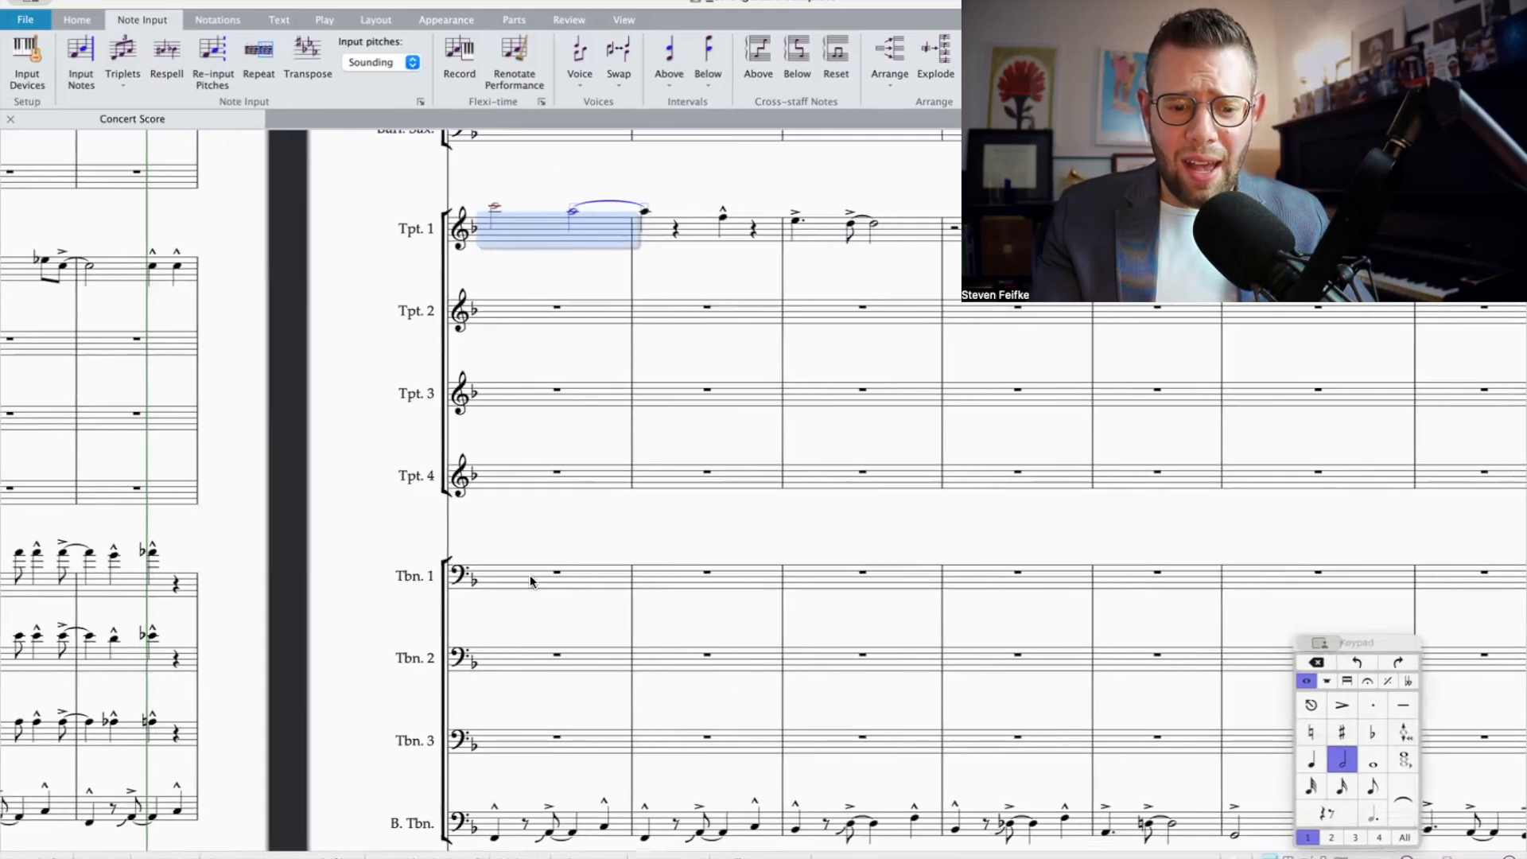
Step: Enter a rising Trombone 1 line with quarter notes F, G, A-natural and C in bar 9, and two half notes starting on E-flat in bar 10
click(529, 581)
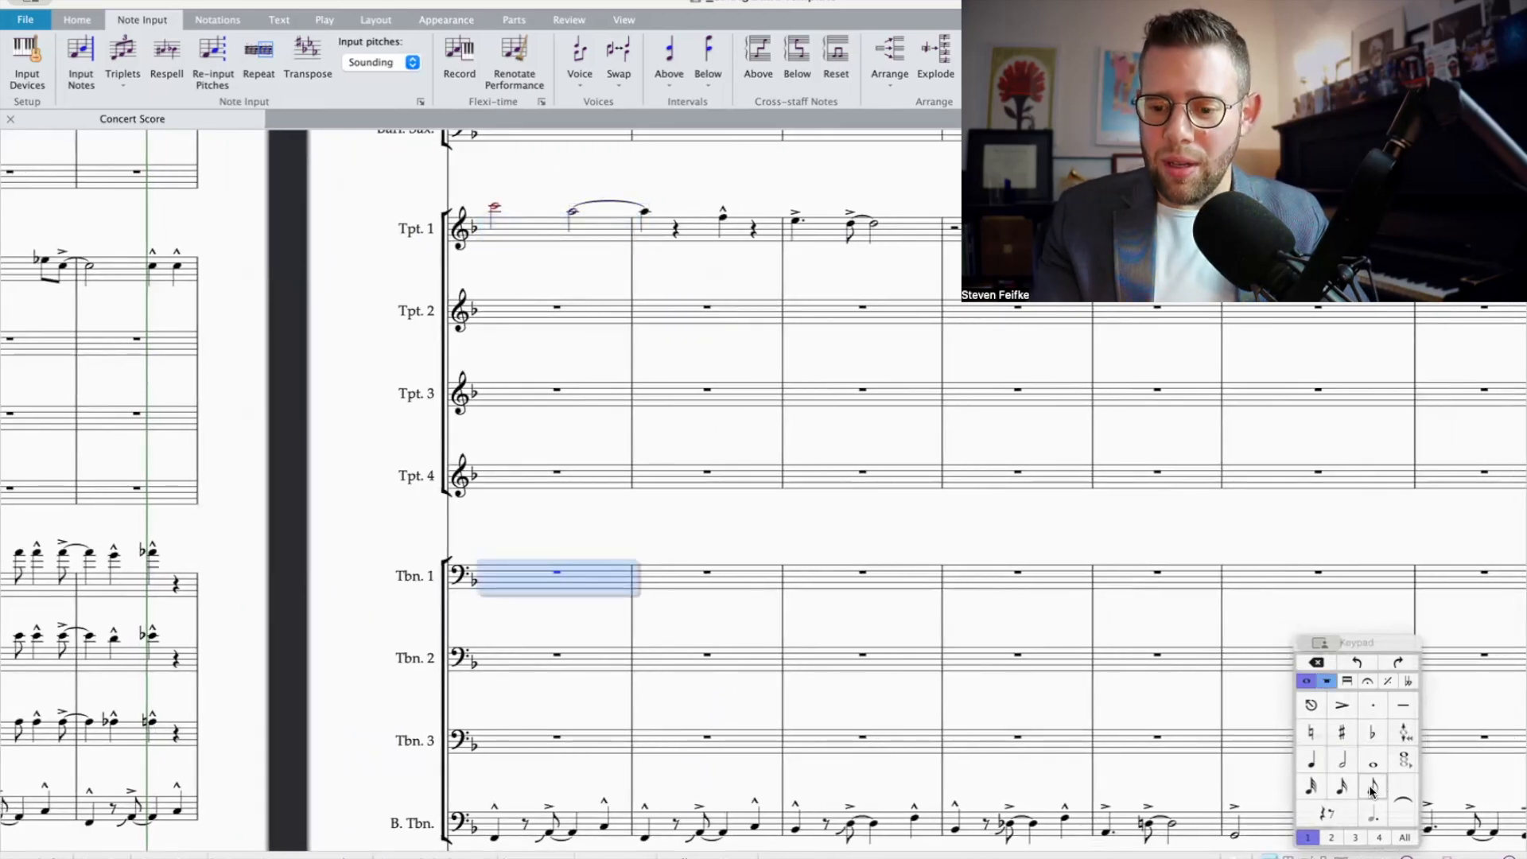
click(1312, 764)
key(f)
key(super+Down)
key(g)
key(a)
key(c)
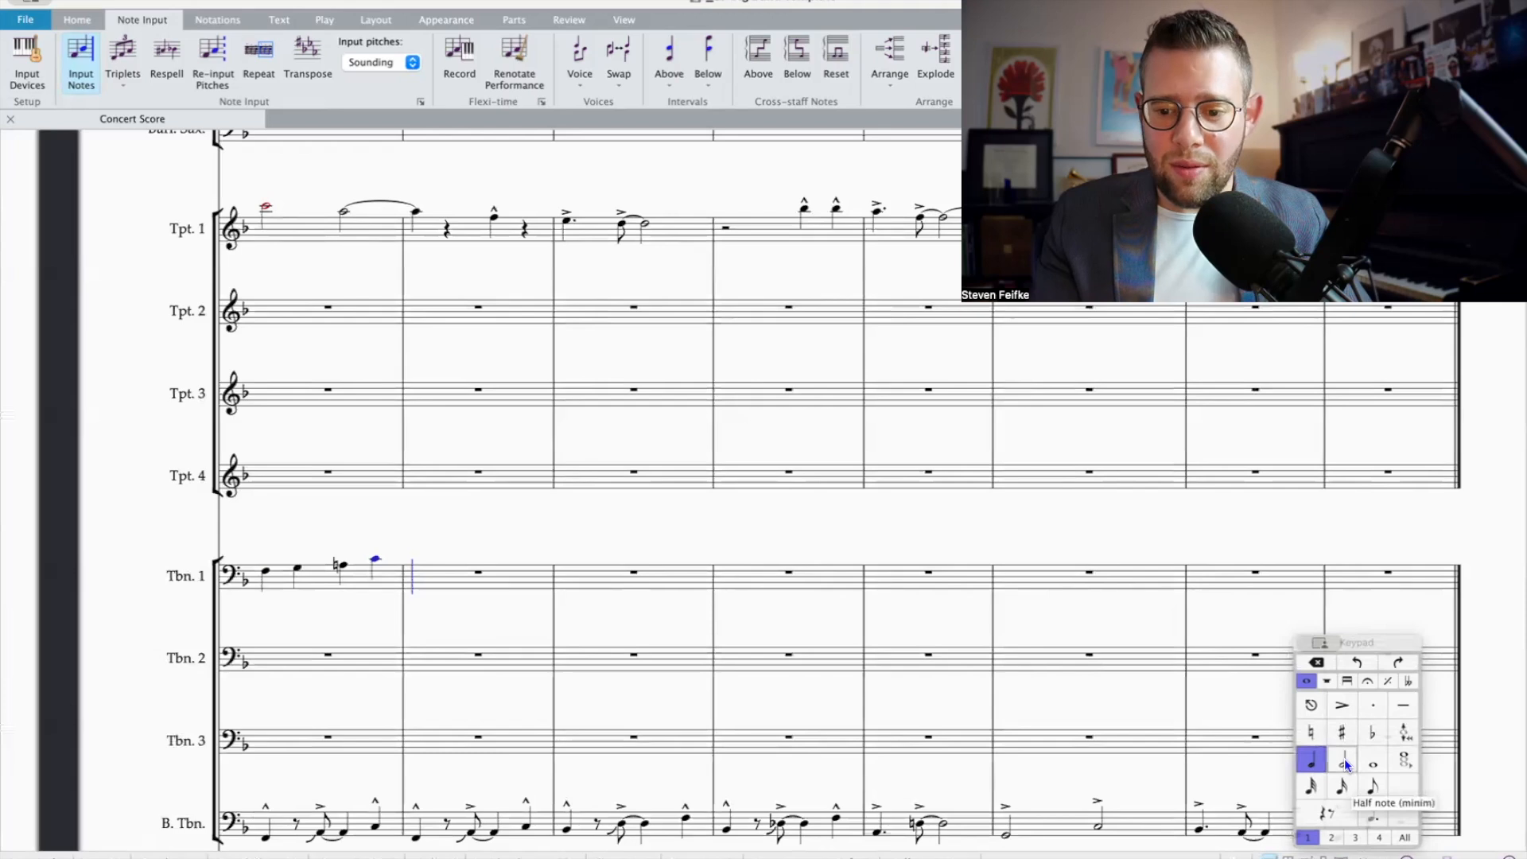
click(1344, 762)
click(1373, 731)
key(g)
key(Escape)
Step: Harmonize Trombone 1's first two notes in bar 9 from below, with C and A-natural under F and an E-flat under G
scroll(738, 579, down, 1)
scroll(738, 582, down, 2)
scroll(738, 582, left, 2)
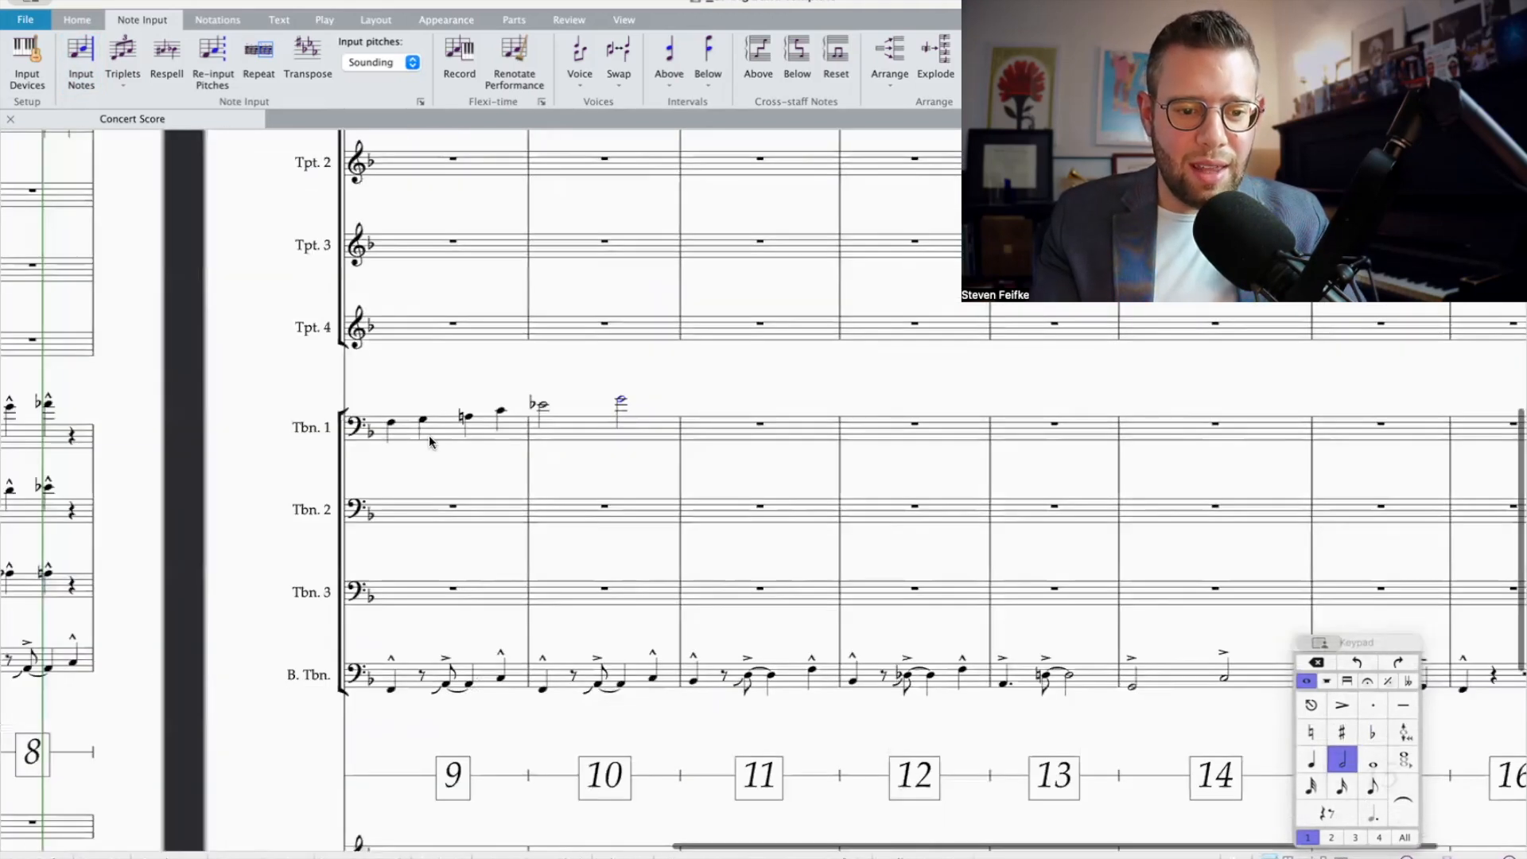
scroll(430, 442, left, 1)
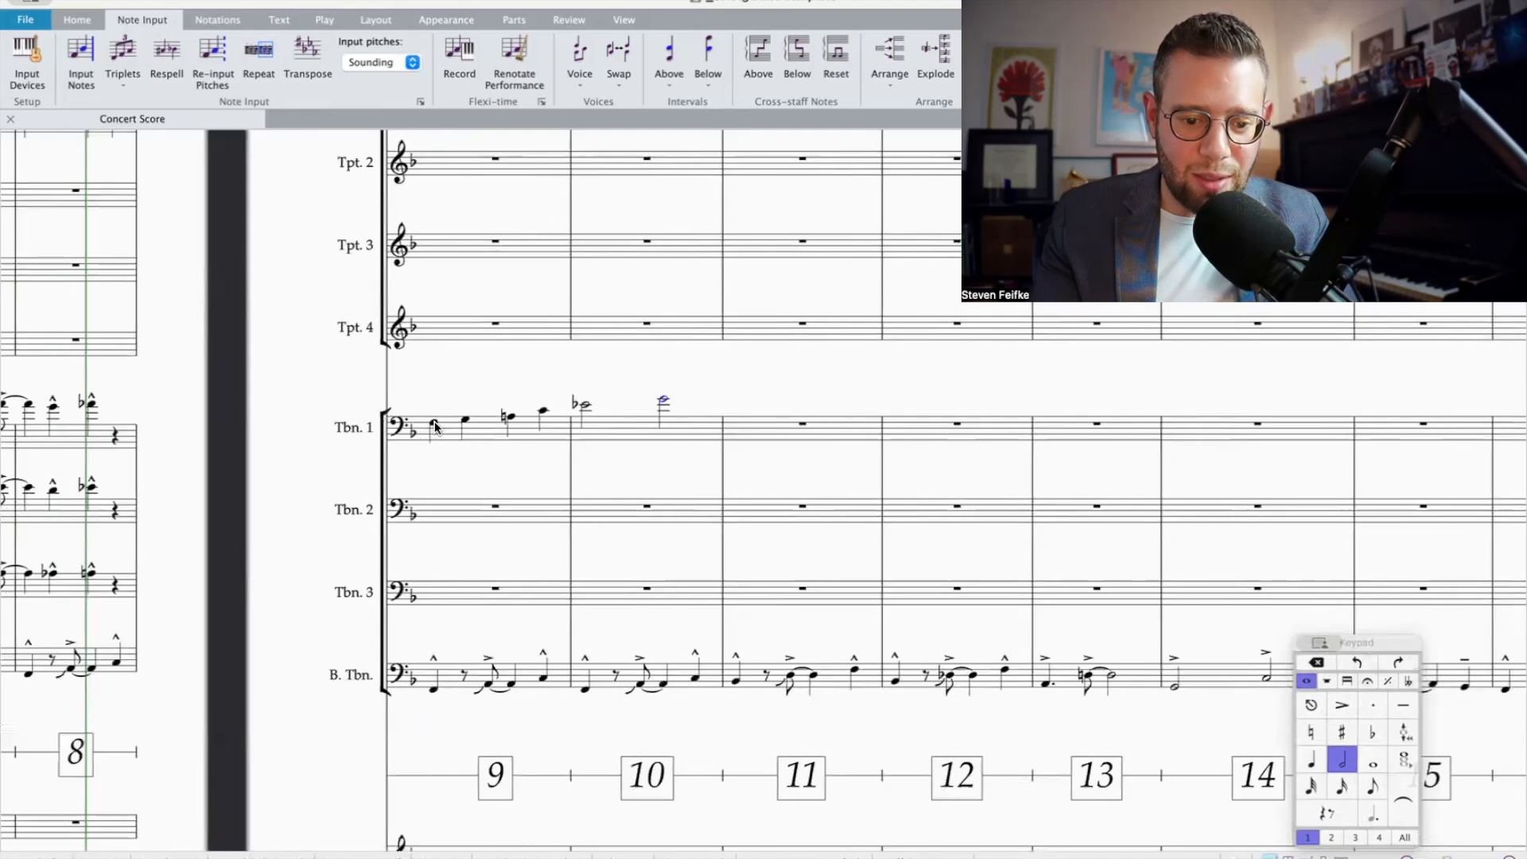
click(434, 423)
key(shift+4)
key(shift+3)
key(Right)
key(shift+3)
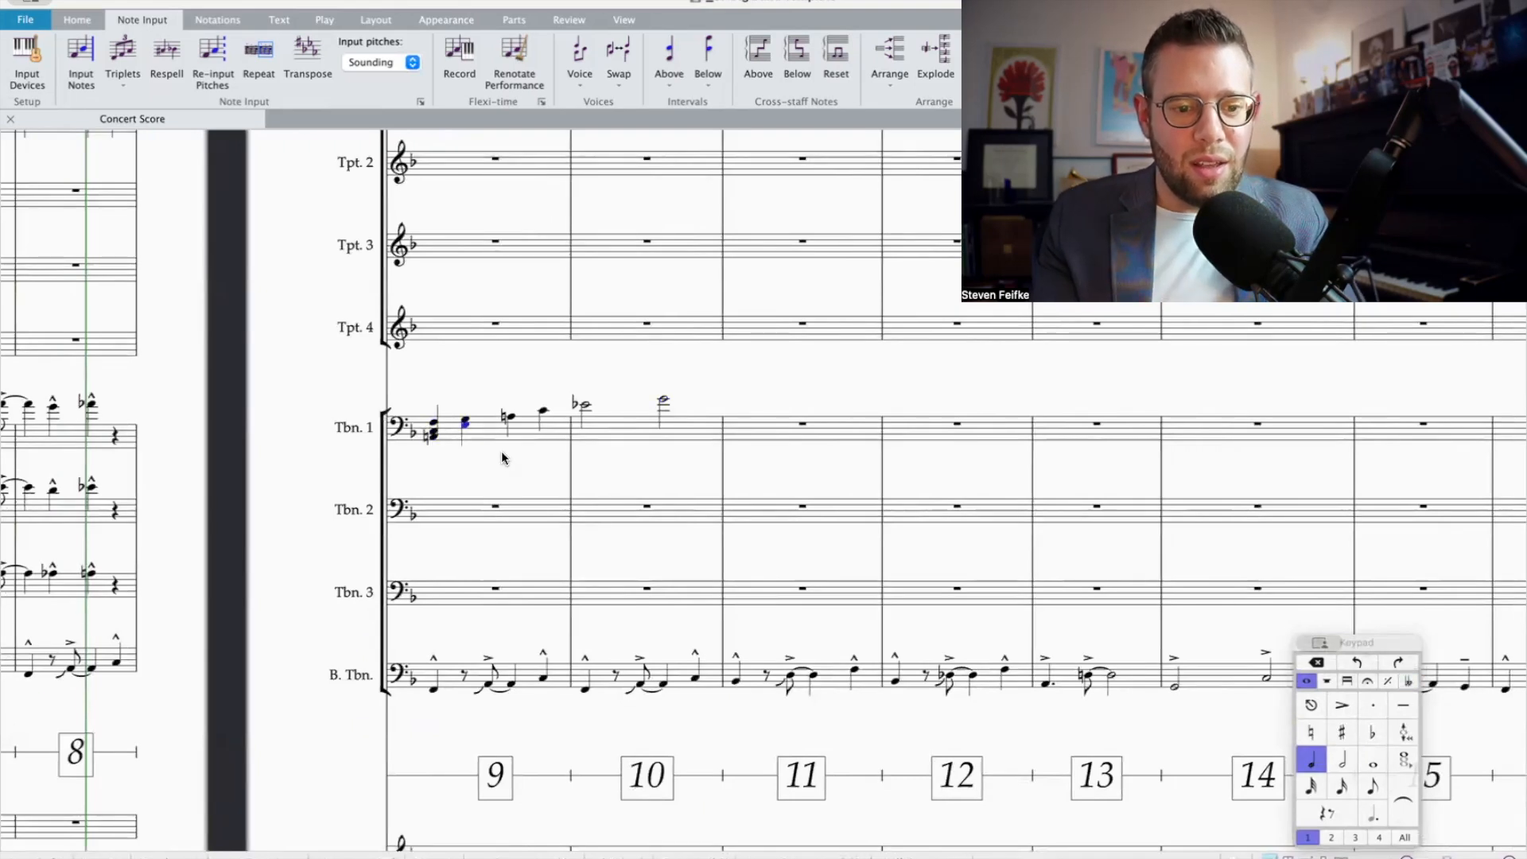
click(1369, 732)
Step: Complete three-note chords beneath the remaining Trombone 1 notes in bars 9 and 10
key(Right)
key(shift+3)
key(shift+3)
click(1369, 732)
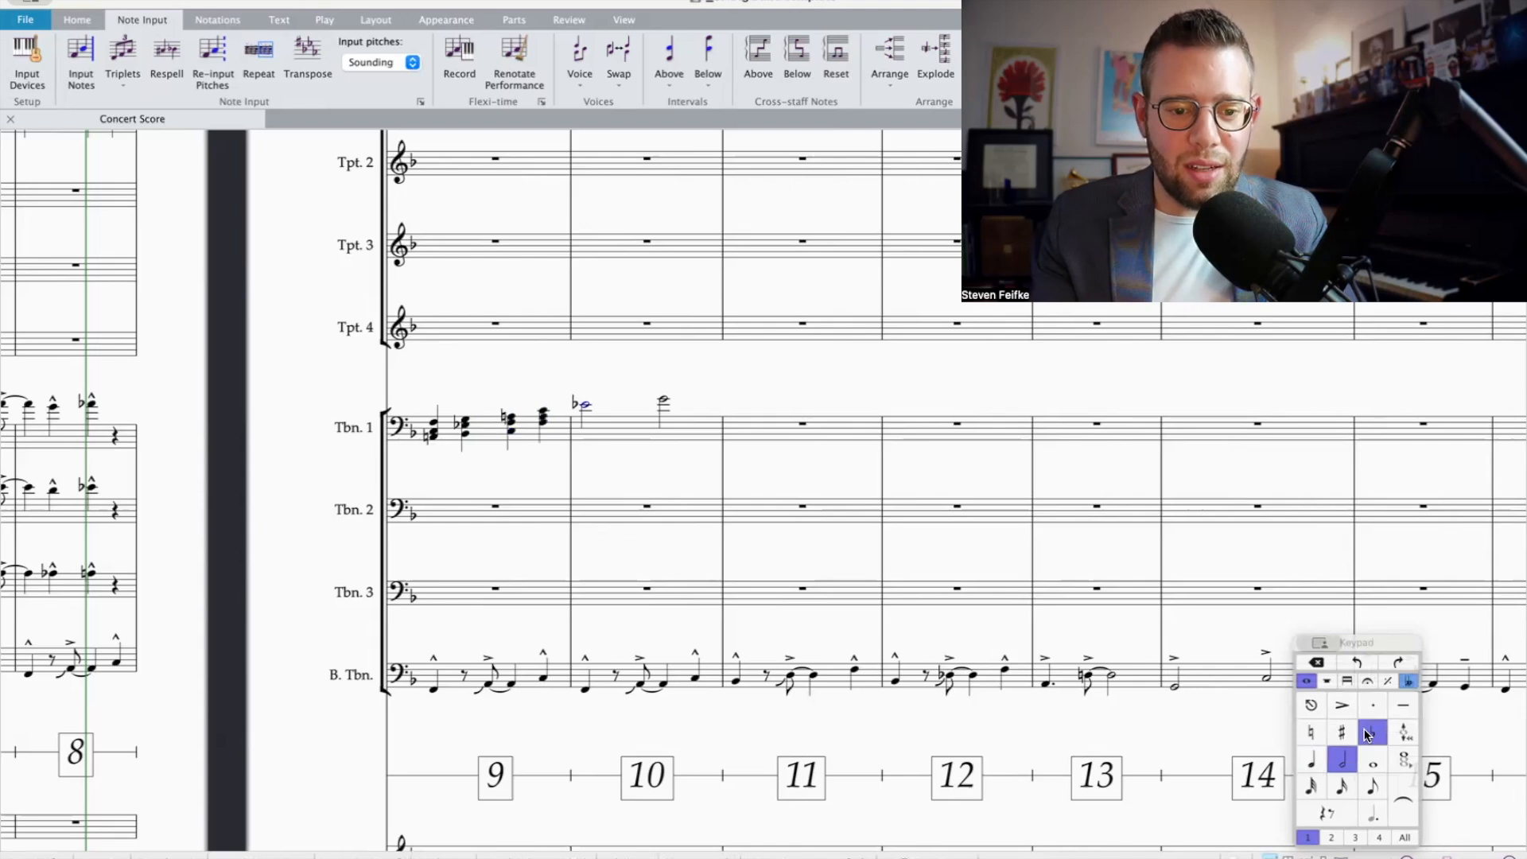
key(Right)
key(shift+3)
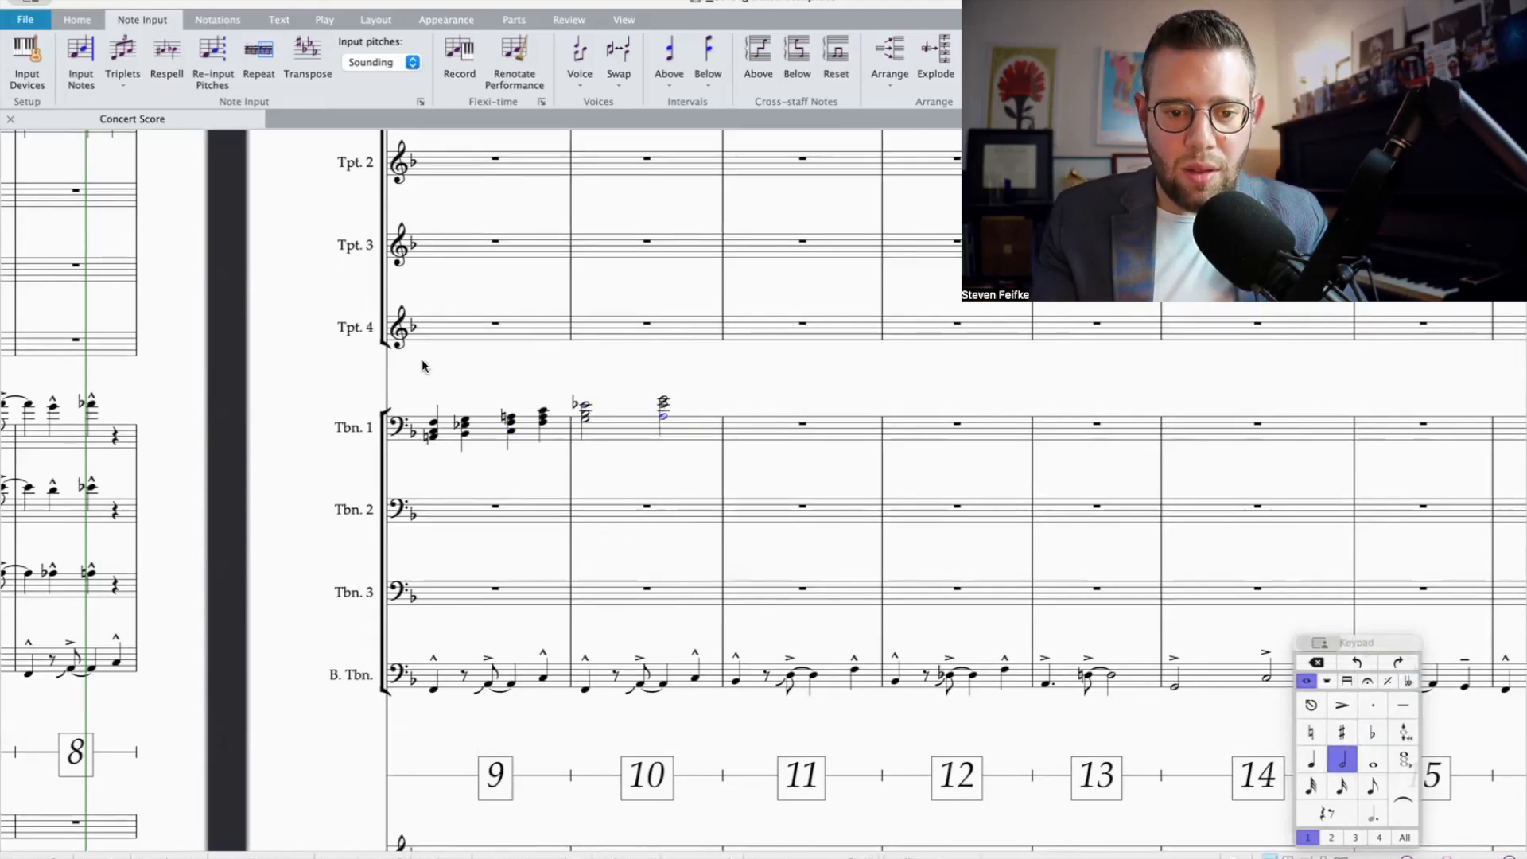
Step: Explode the Trombone 1 chords in bars 9 and 10 onto the separate staves of Trombones 1 to 3
click(684, 438)
shift+click(443, 435)
key(Delete)
key(shift+Down)
key(shift+Down)
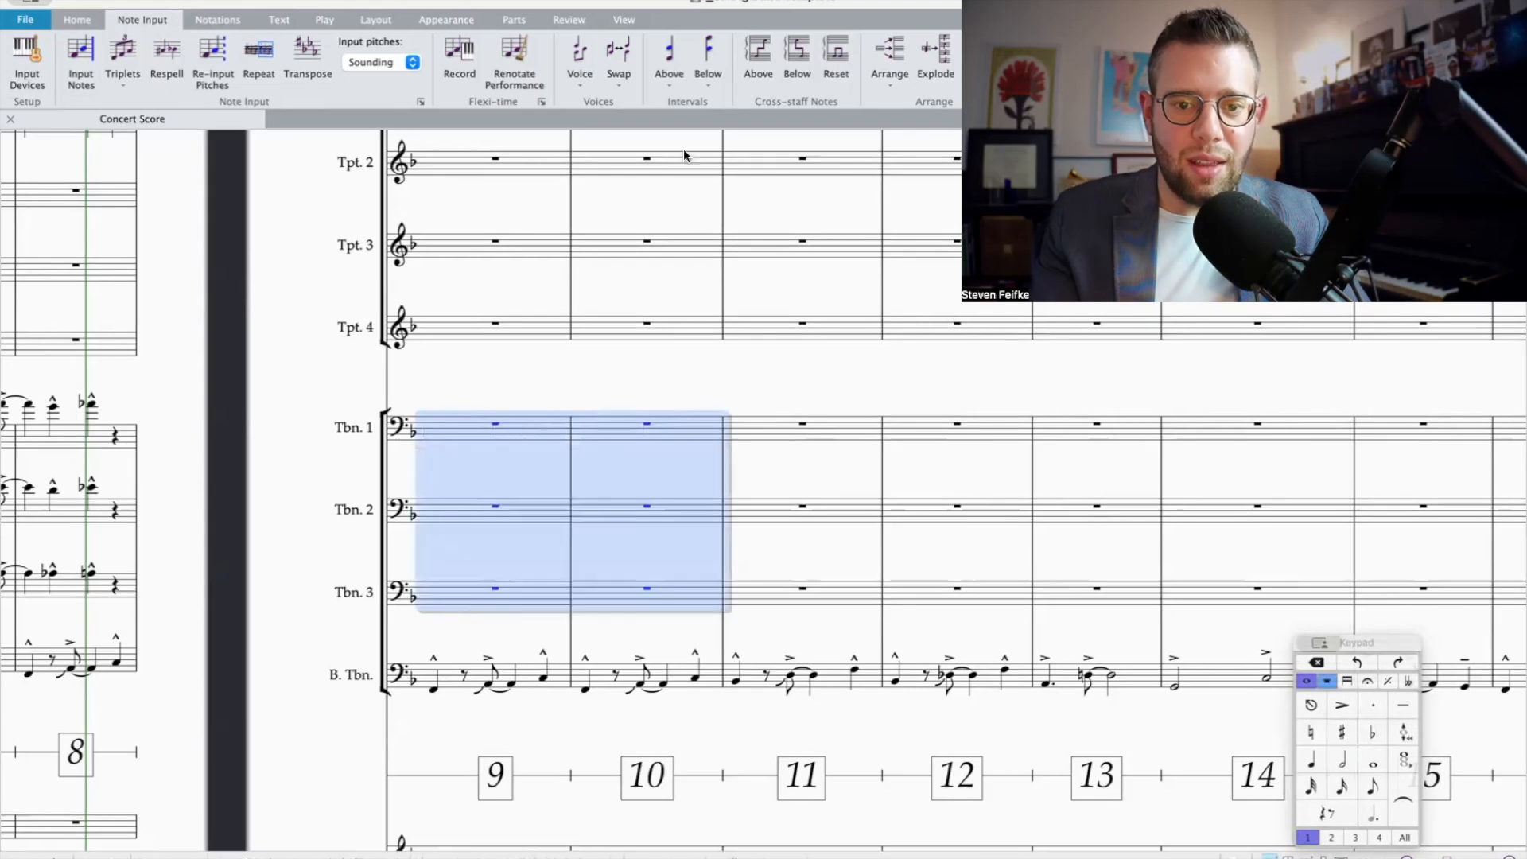
click(934, 66)
Step: Mark Trombones 1 to 3 with p and a crescendo through bar 9, reaching f at the start of bar 10
click(660, 460)
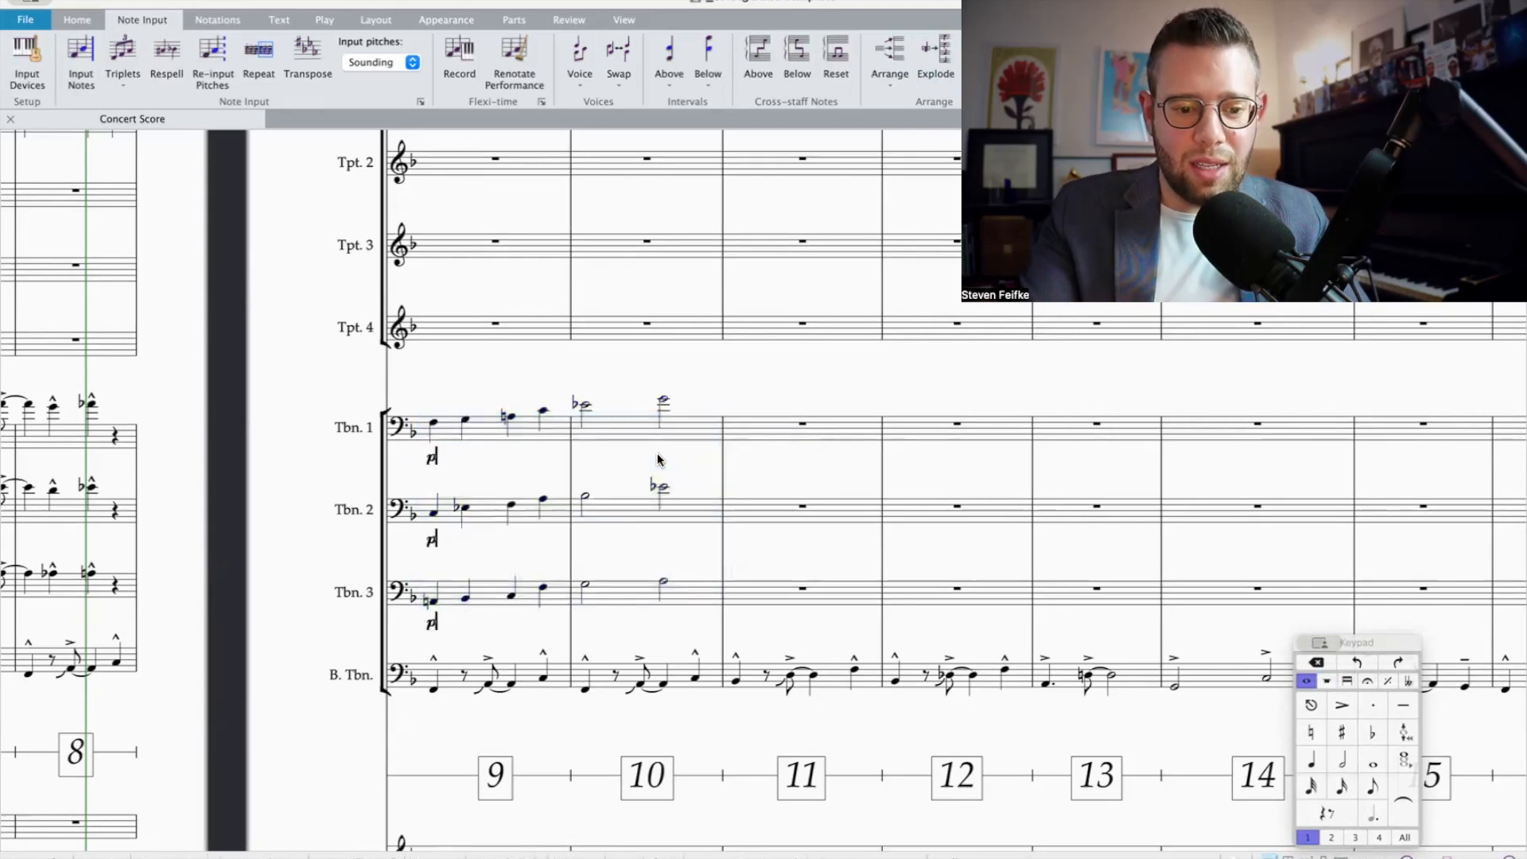
shift+click(544, 412)
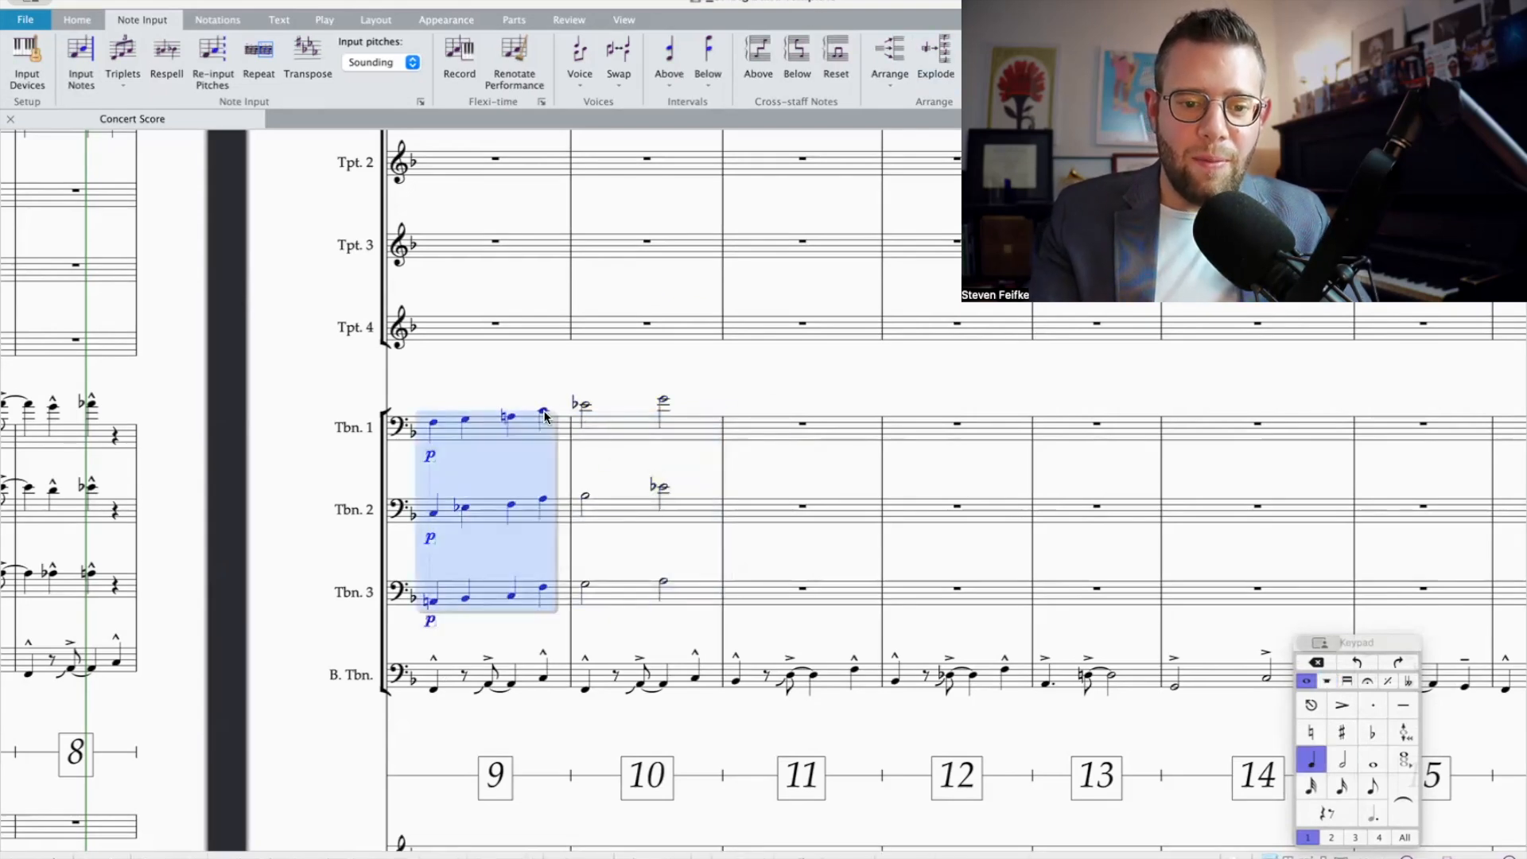
key(h)
click(592, 425)
shift+click(600, 591)
key(super+e)
key(super+f)
key(Escape)
scroll(602, 591, left, 4)
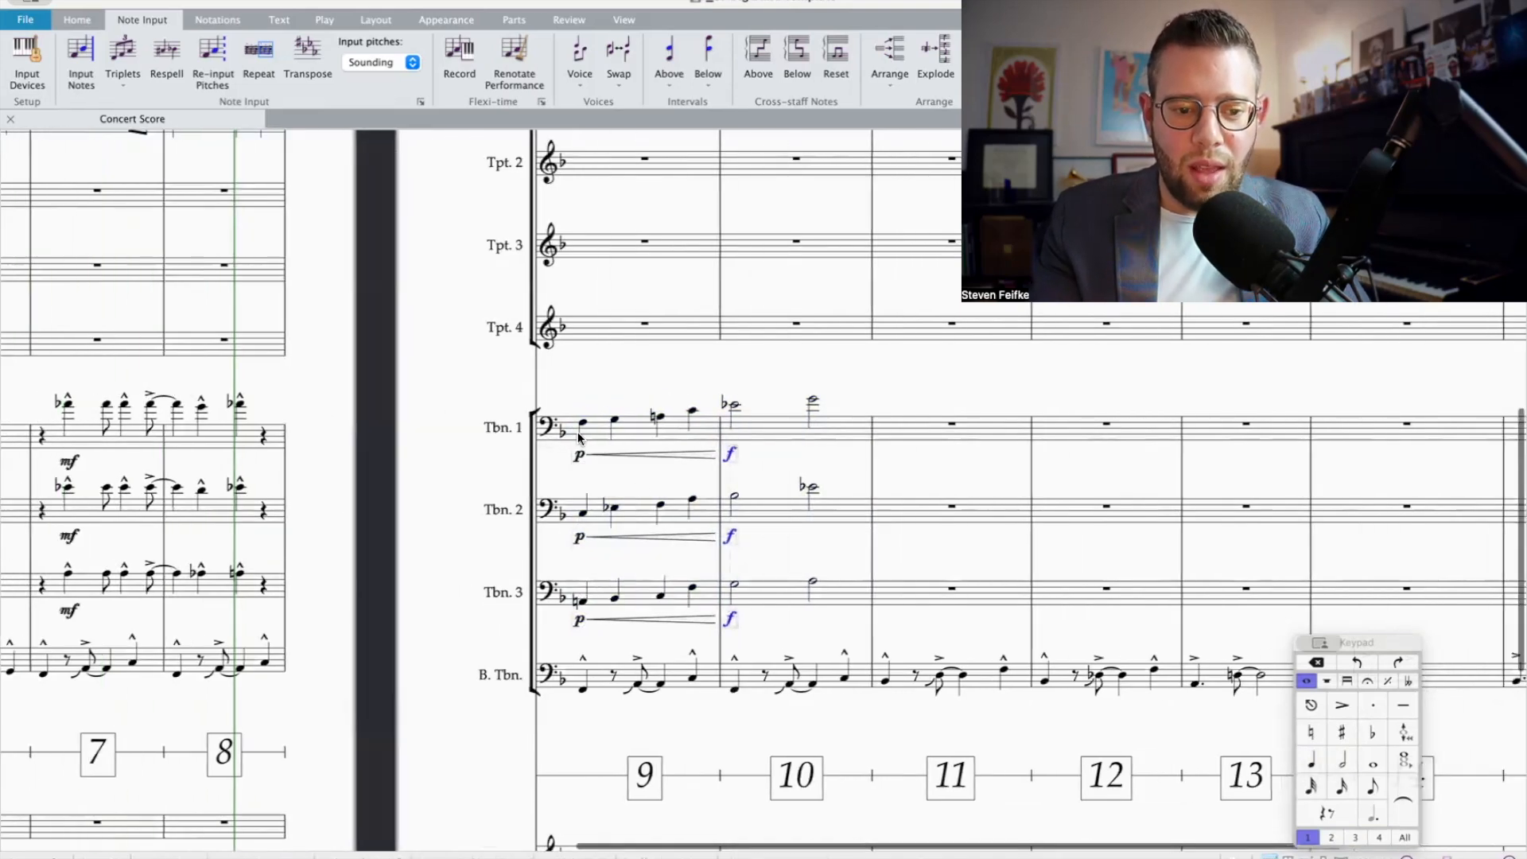
Step: Delete the p marks of Trombones 2 and 3 and Trombone 1's crescendo in bar 9
key(Escape)
click(580, 538)
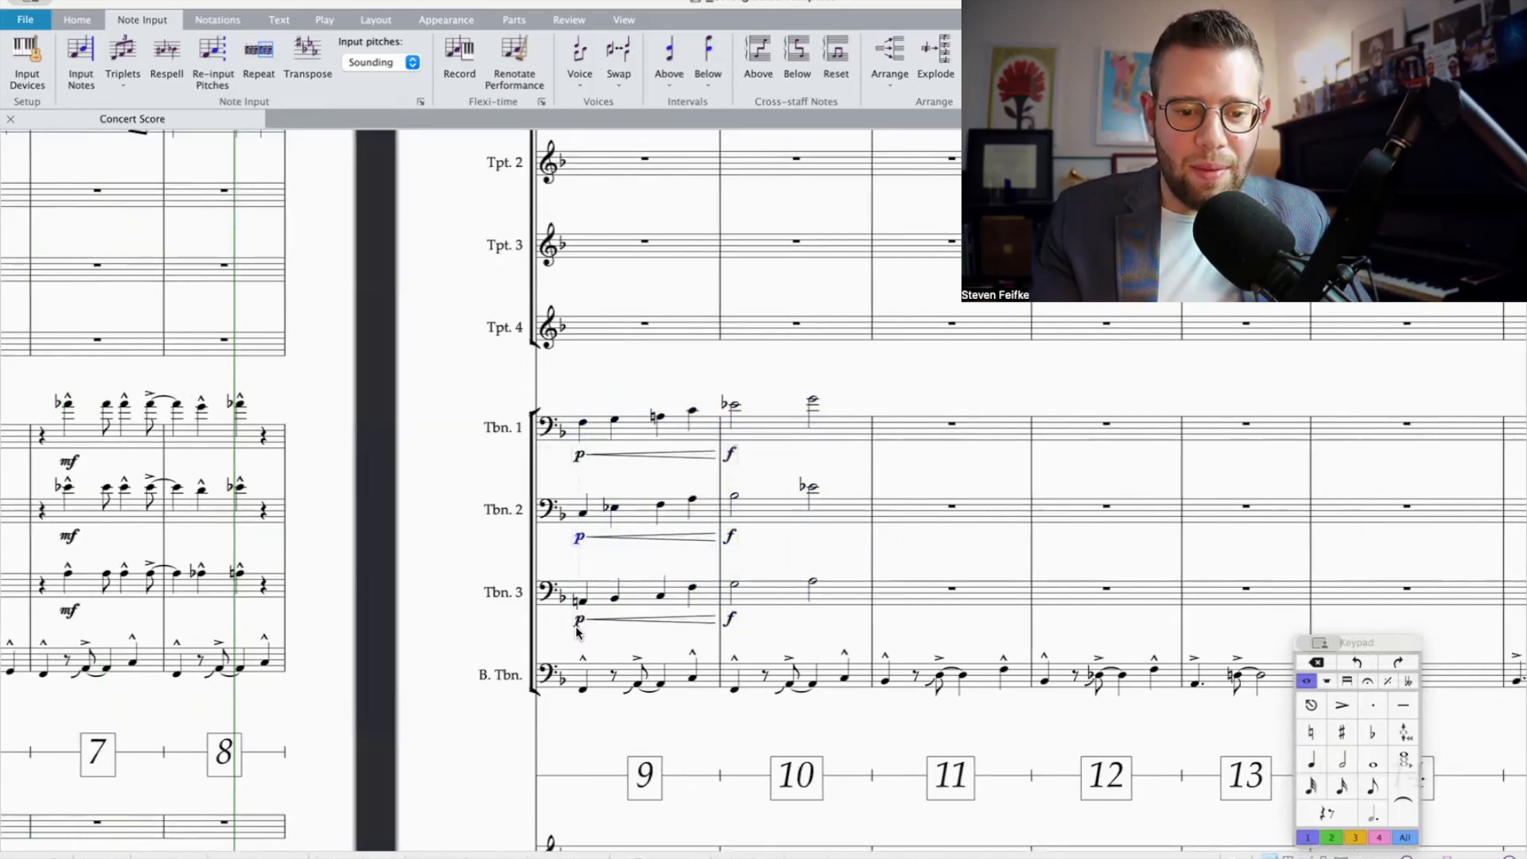
key(Delete)
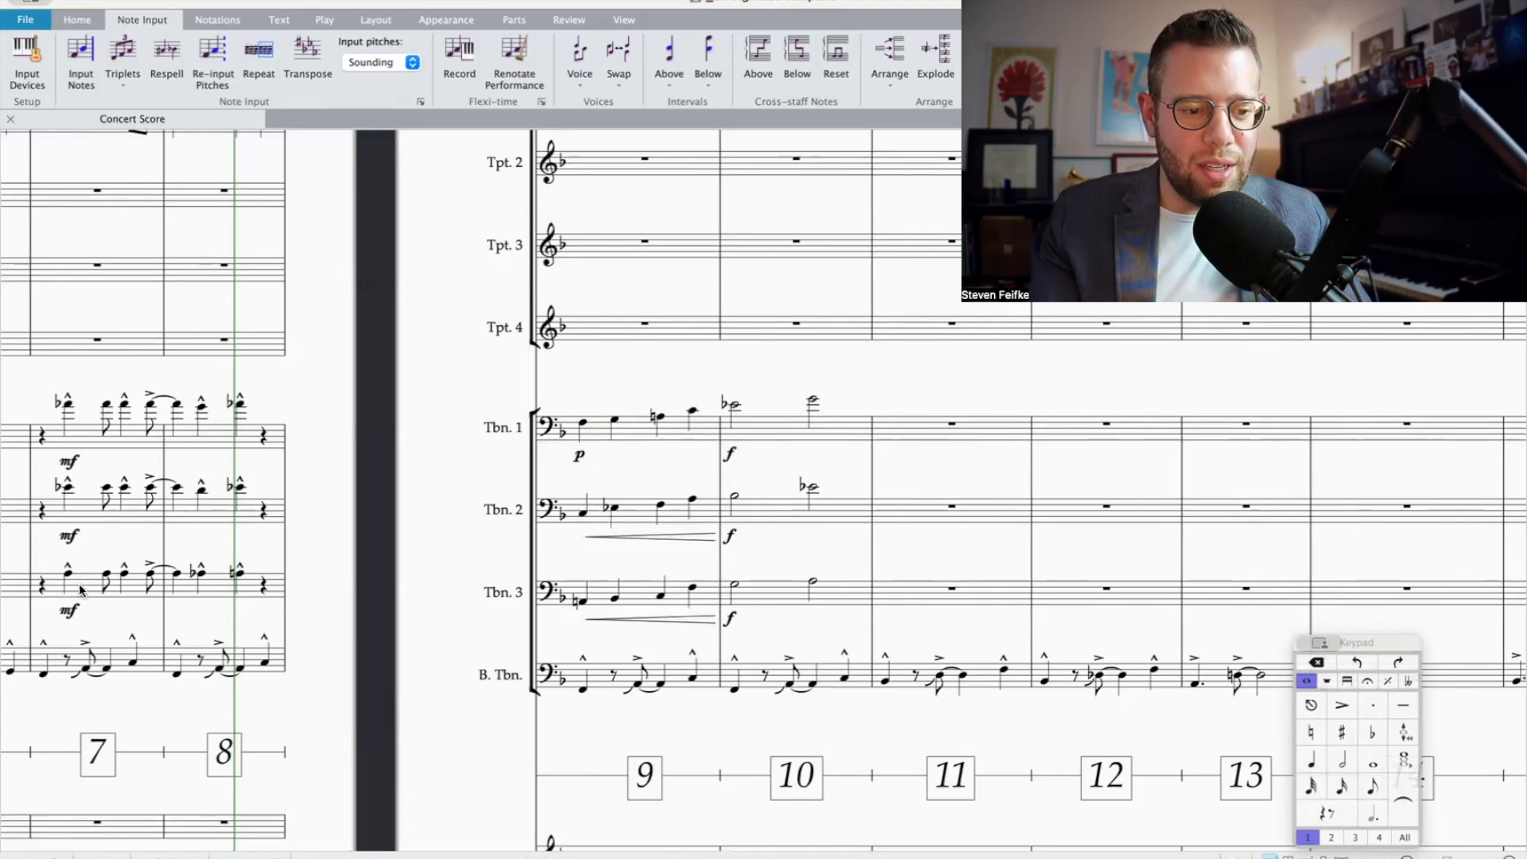
Step: Replace the mf dynamics of Trombones 1 to 3 in bar 7 with f
click(82, 593)
shift+click(82, 452)
key(alt+shift+d)
key(Delete)
click(81, 452)
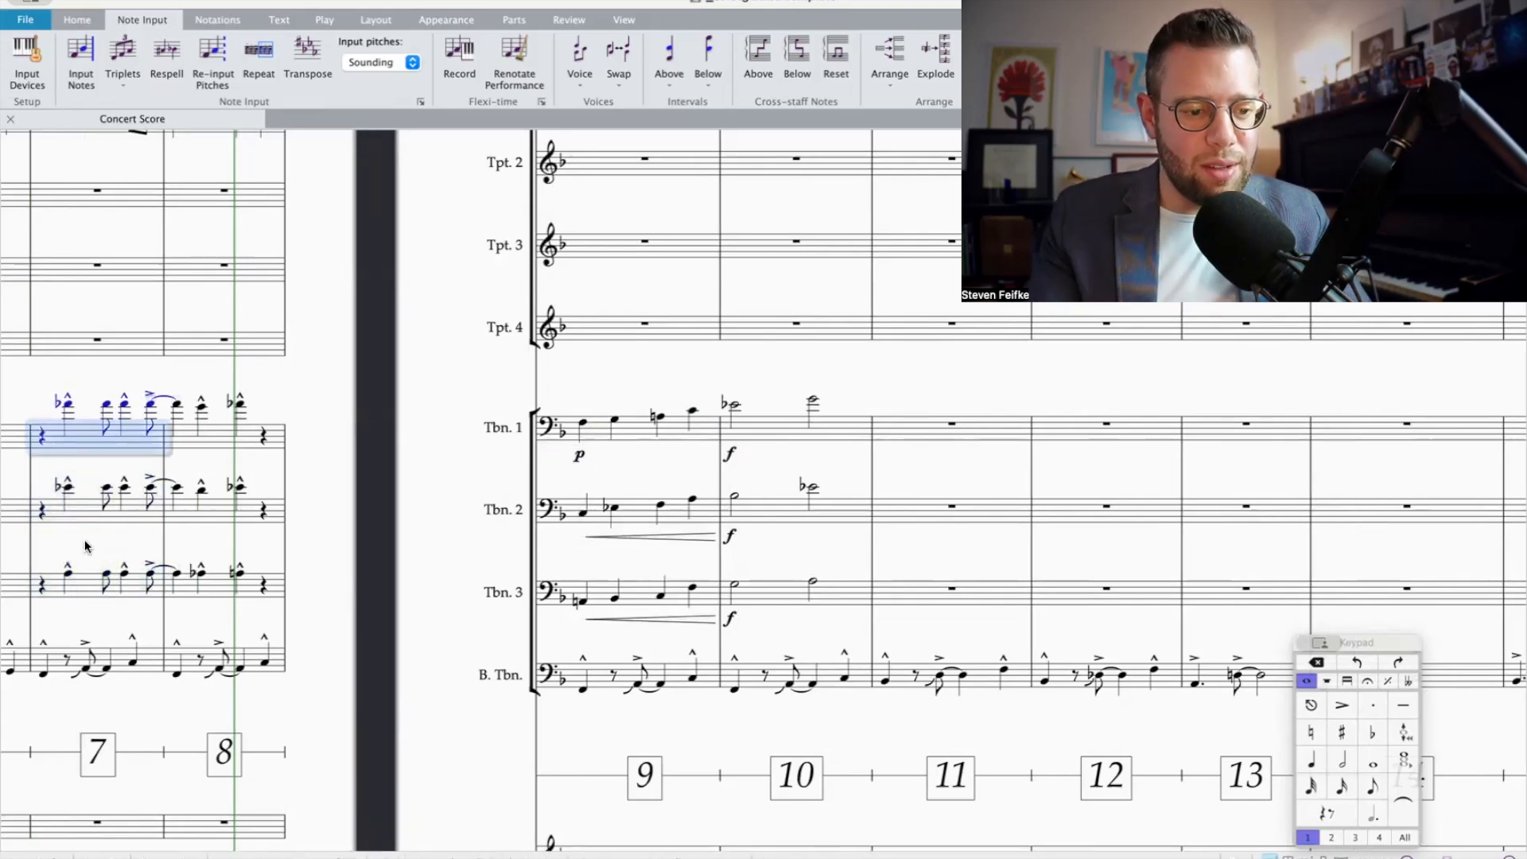
shift+click(88, 584)
key(super+e)
text(f)
Step: Remove Trombone 1's p in bar 9 and draw its crescendo through the bar again
scroll(1006, 447, right, 10)
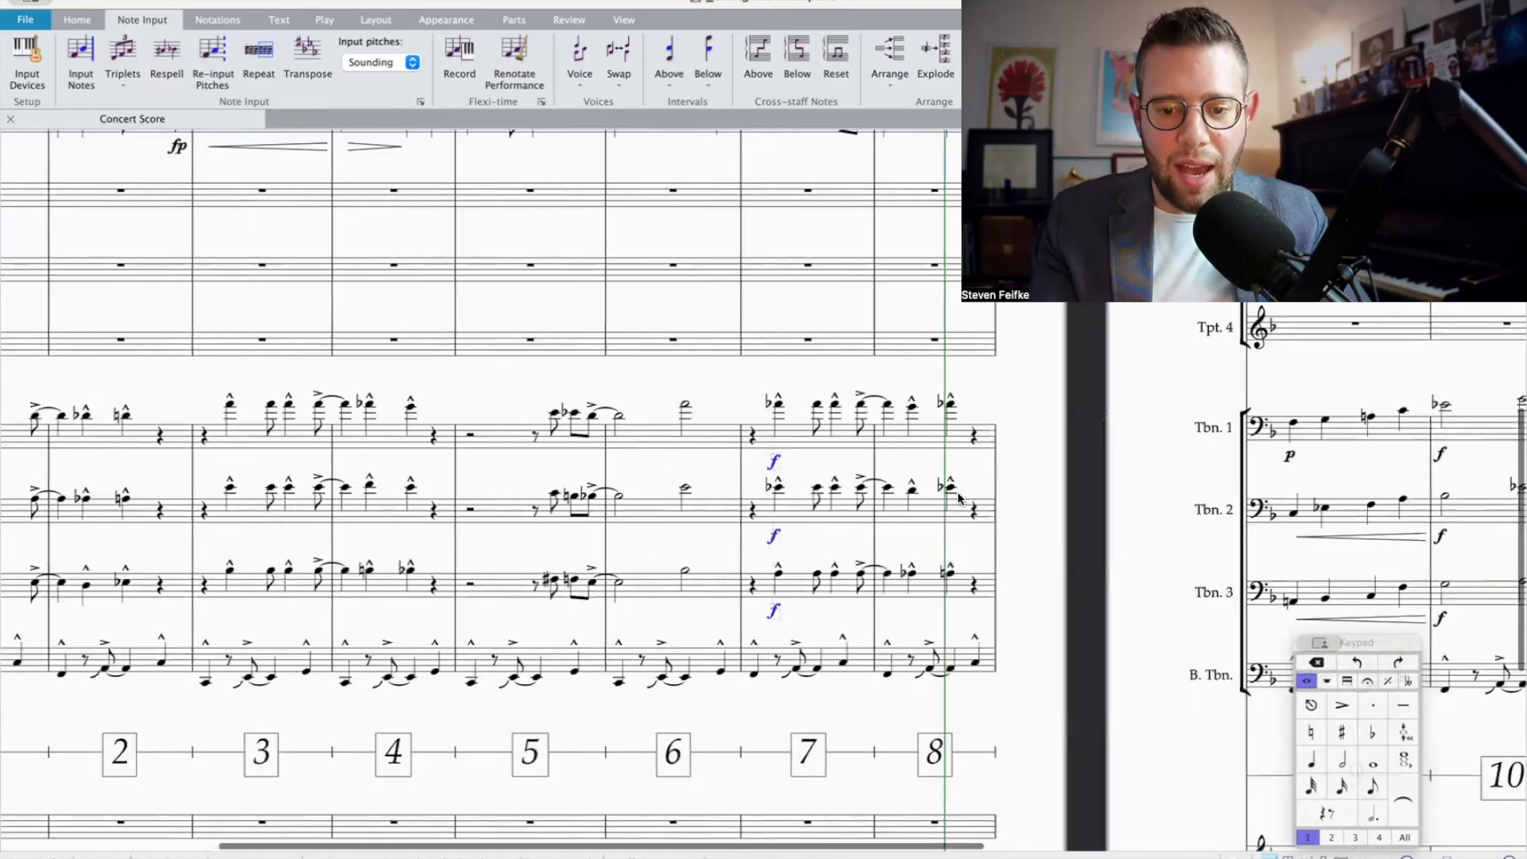
click(1005, 441)
click(993, 454)
key(Delete)
click(1007, 434)
key(h)
Step: Add the dynamic "sub p" at the start of bar 9 in Trombones 1 to 3
click(1008, 440)
shift+click(1009, 618)
scroll(1010, 605, right, 10)
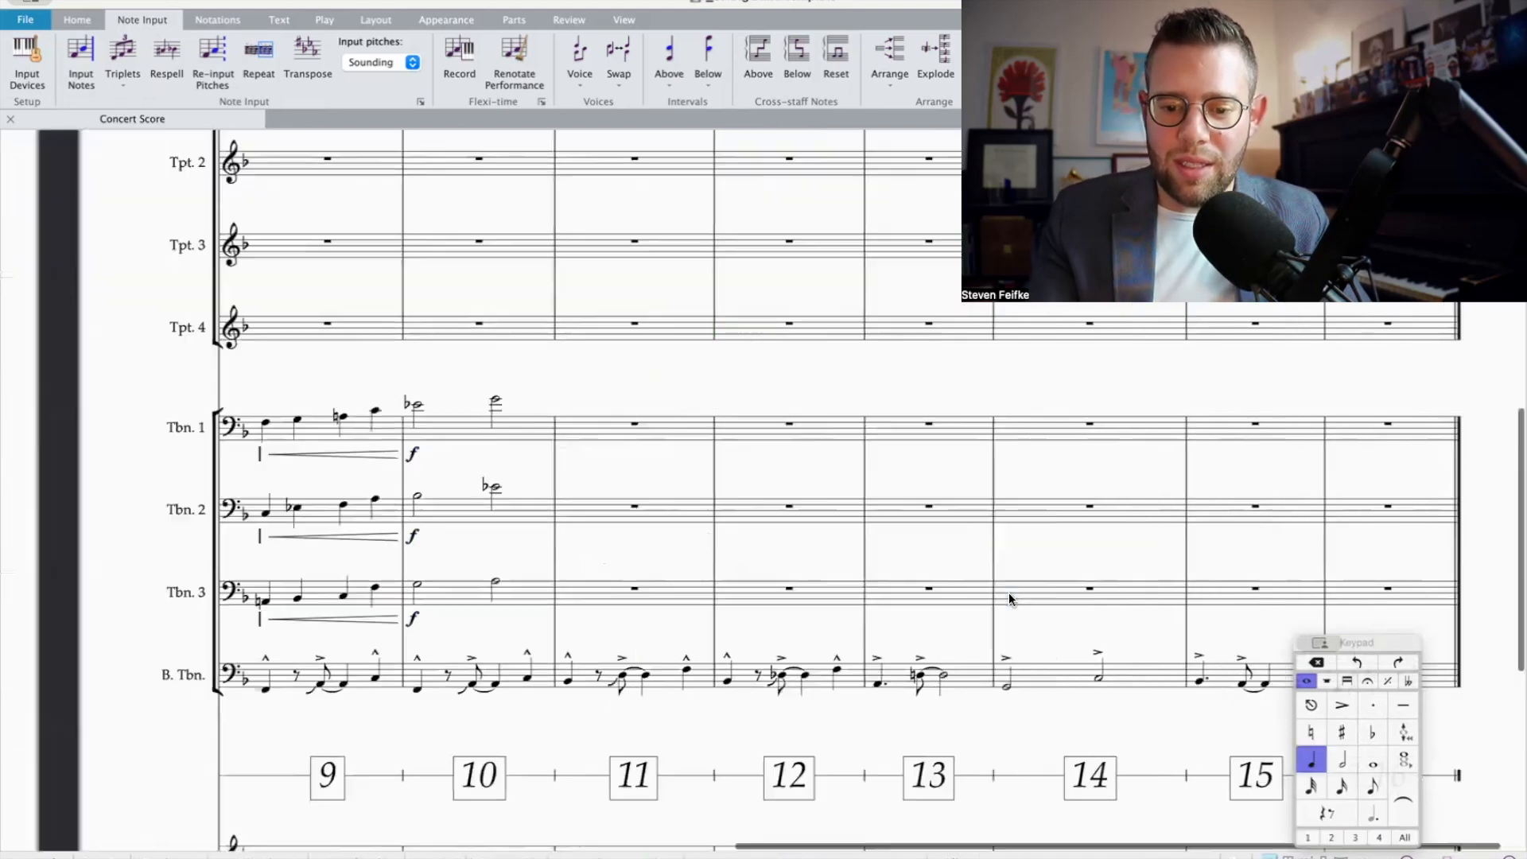
text(sub p)
key(Escape)
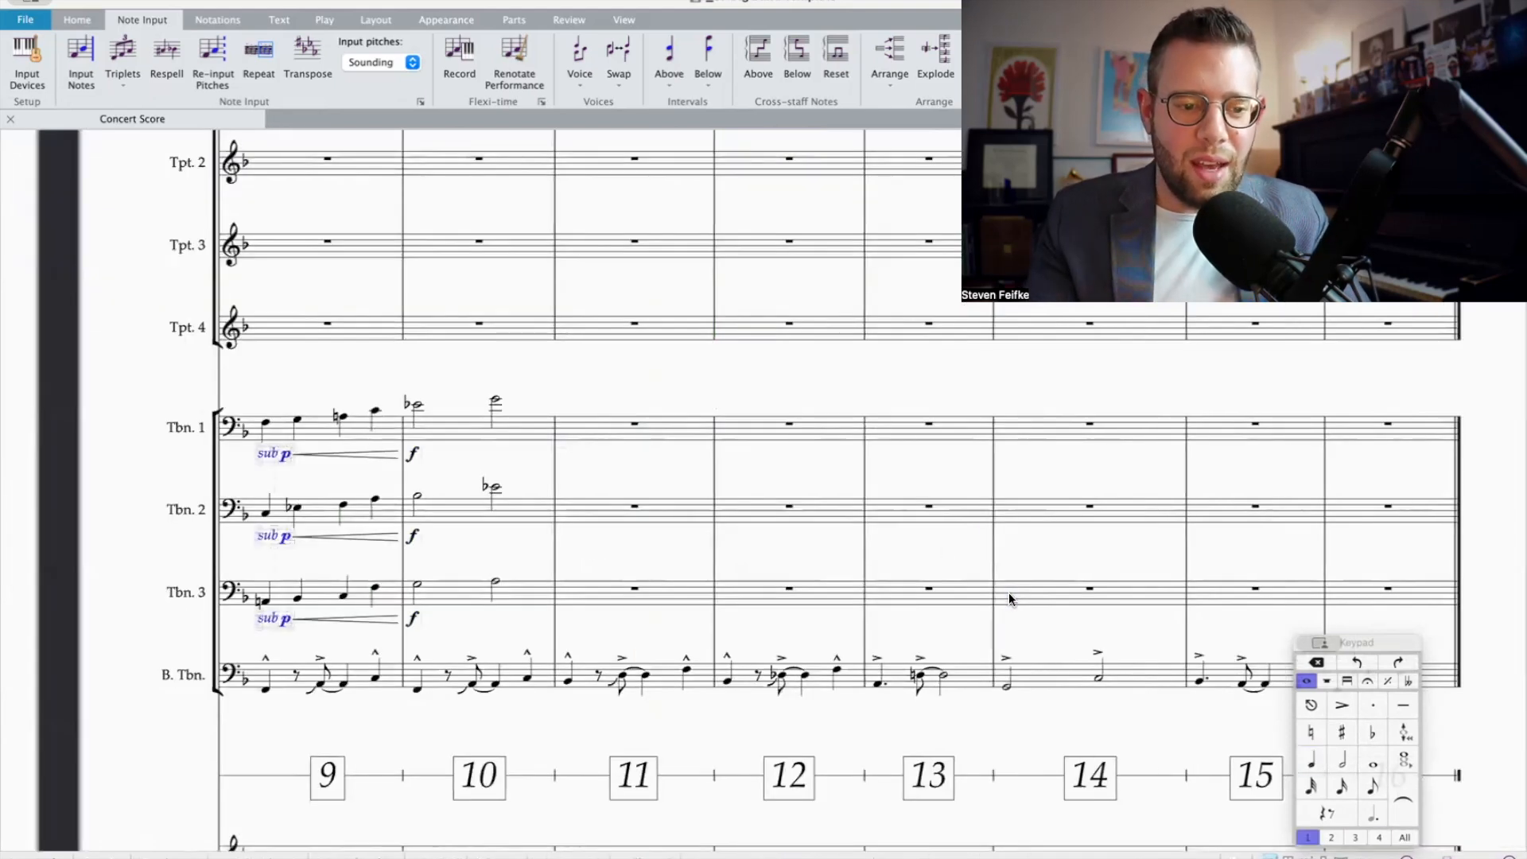
Step: Play back all four trombones in bars 9 and 10
click(509, 437)
scroll(529, 440, down, 2)
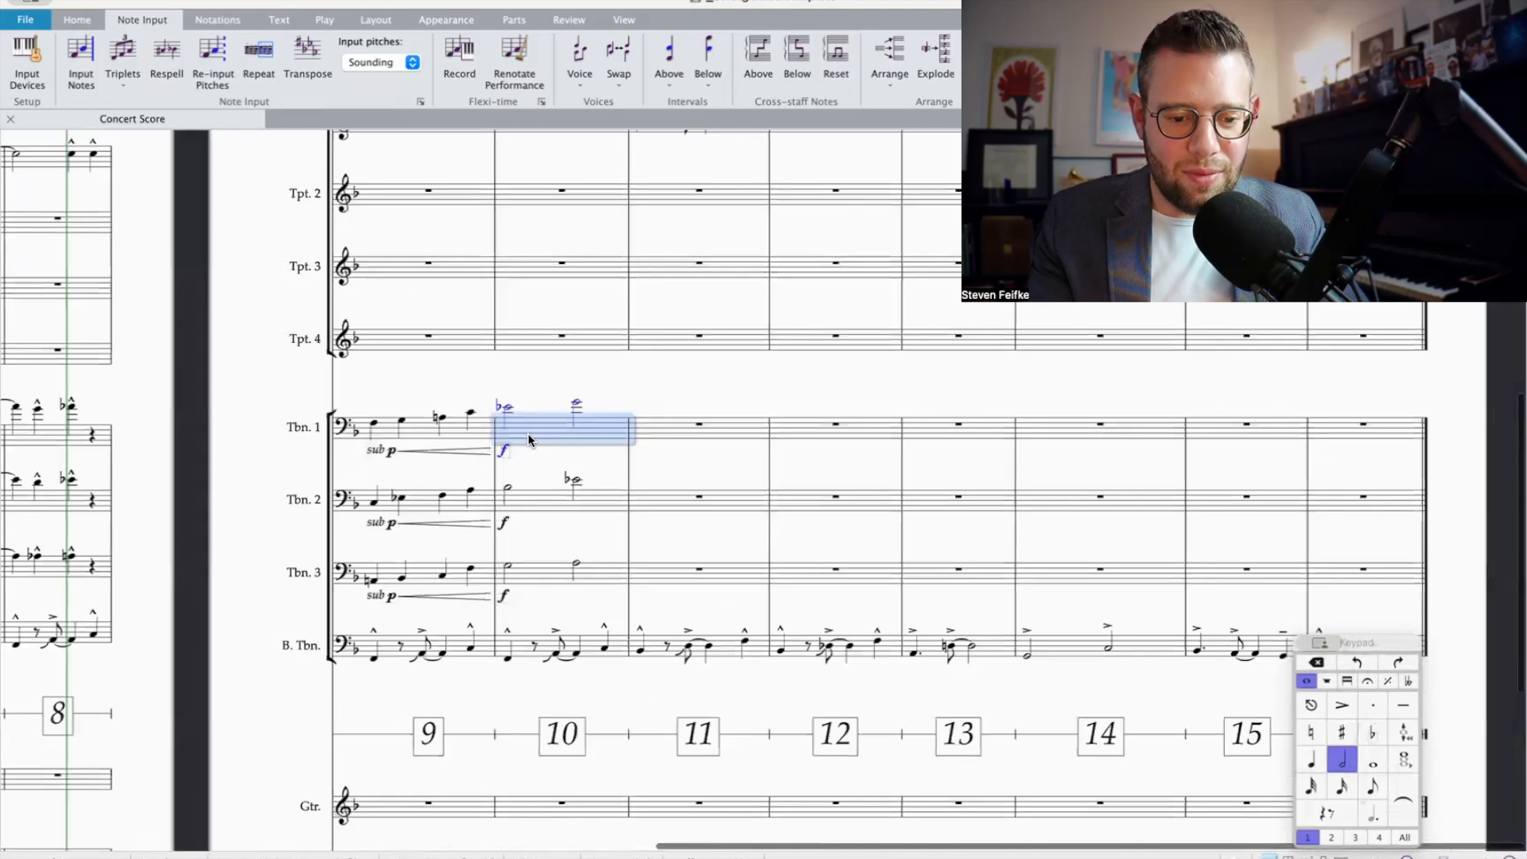
scroll(634, 598, down, 2)
shift+click(641, 601)
key(space)
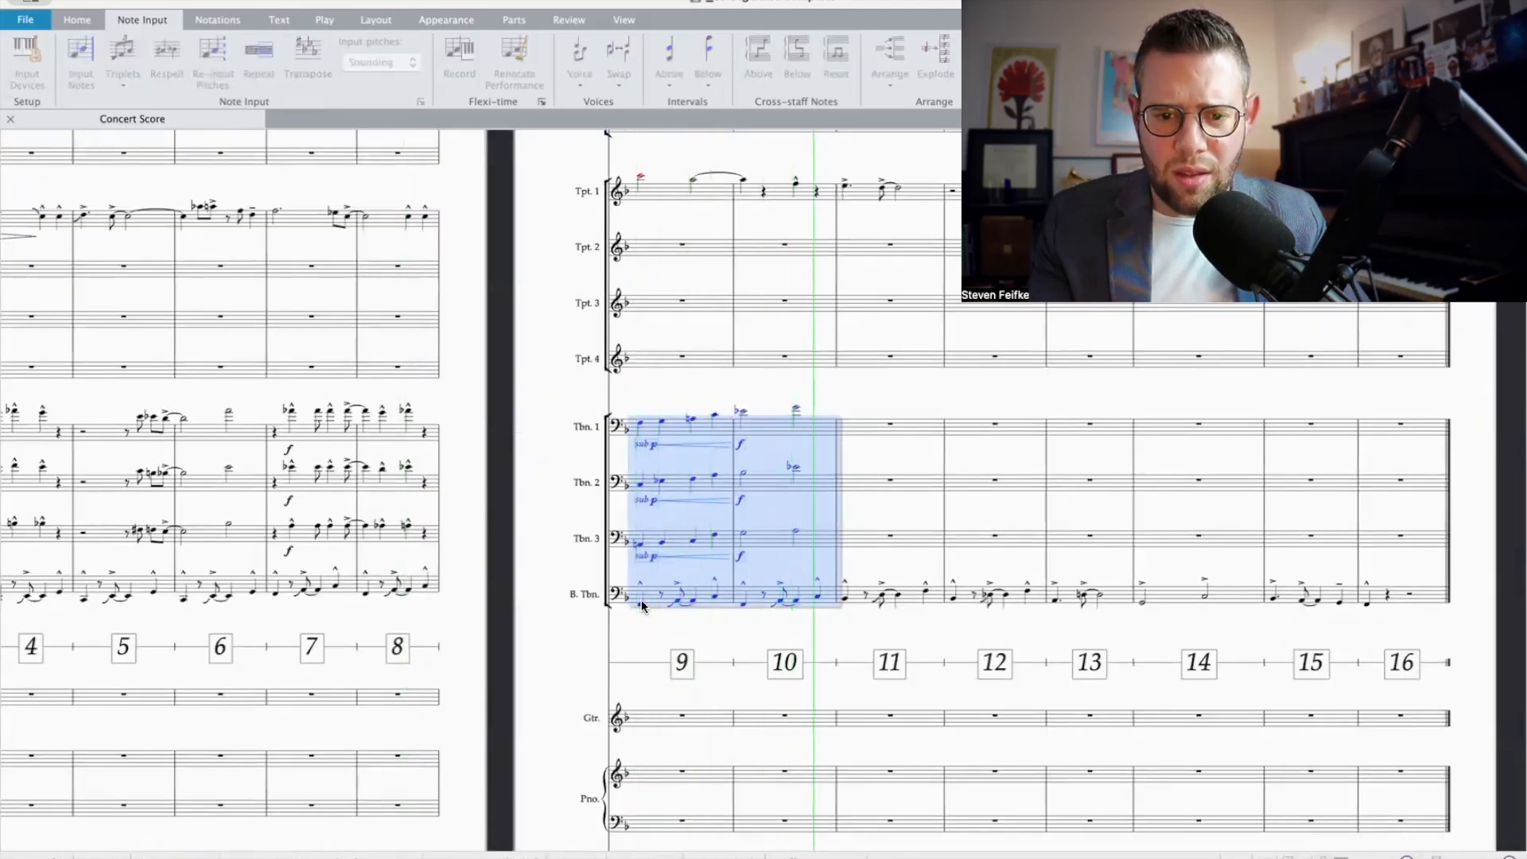
key(space)
Step: Stack harmony notes beneath Trumpet 1's two half notes in bar 9 and the note tied into bar 10
scroll(639, 286, up, 2)
click(640, 251)
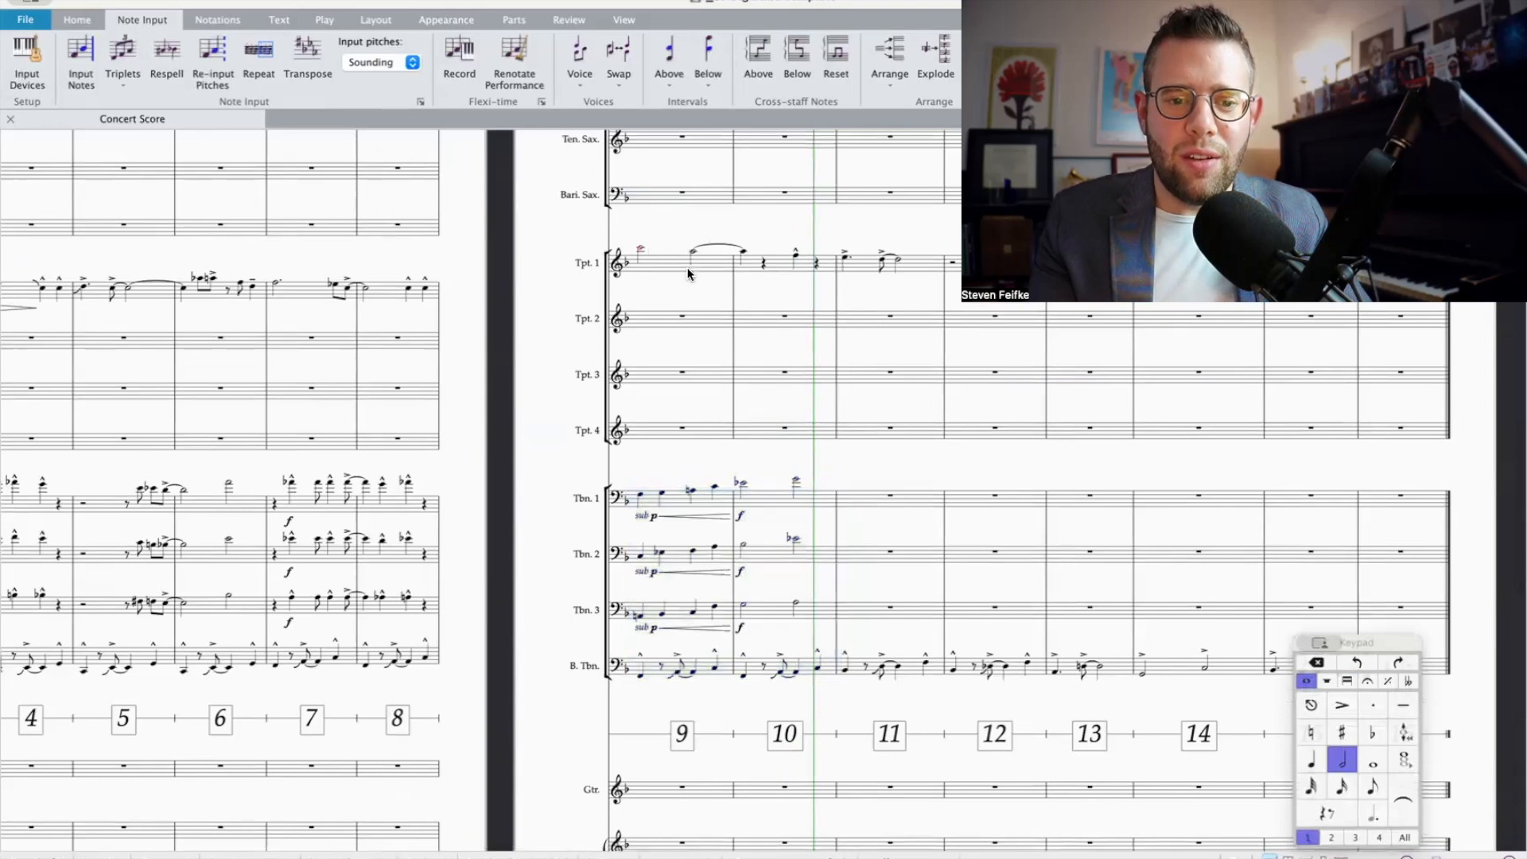
scroll(713, 293, up, 3)
key(shift+3)
key(shift+3)
key(Escape)
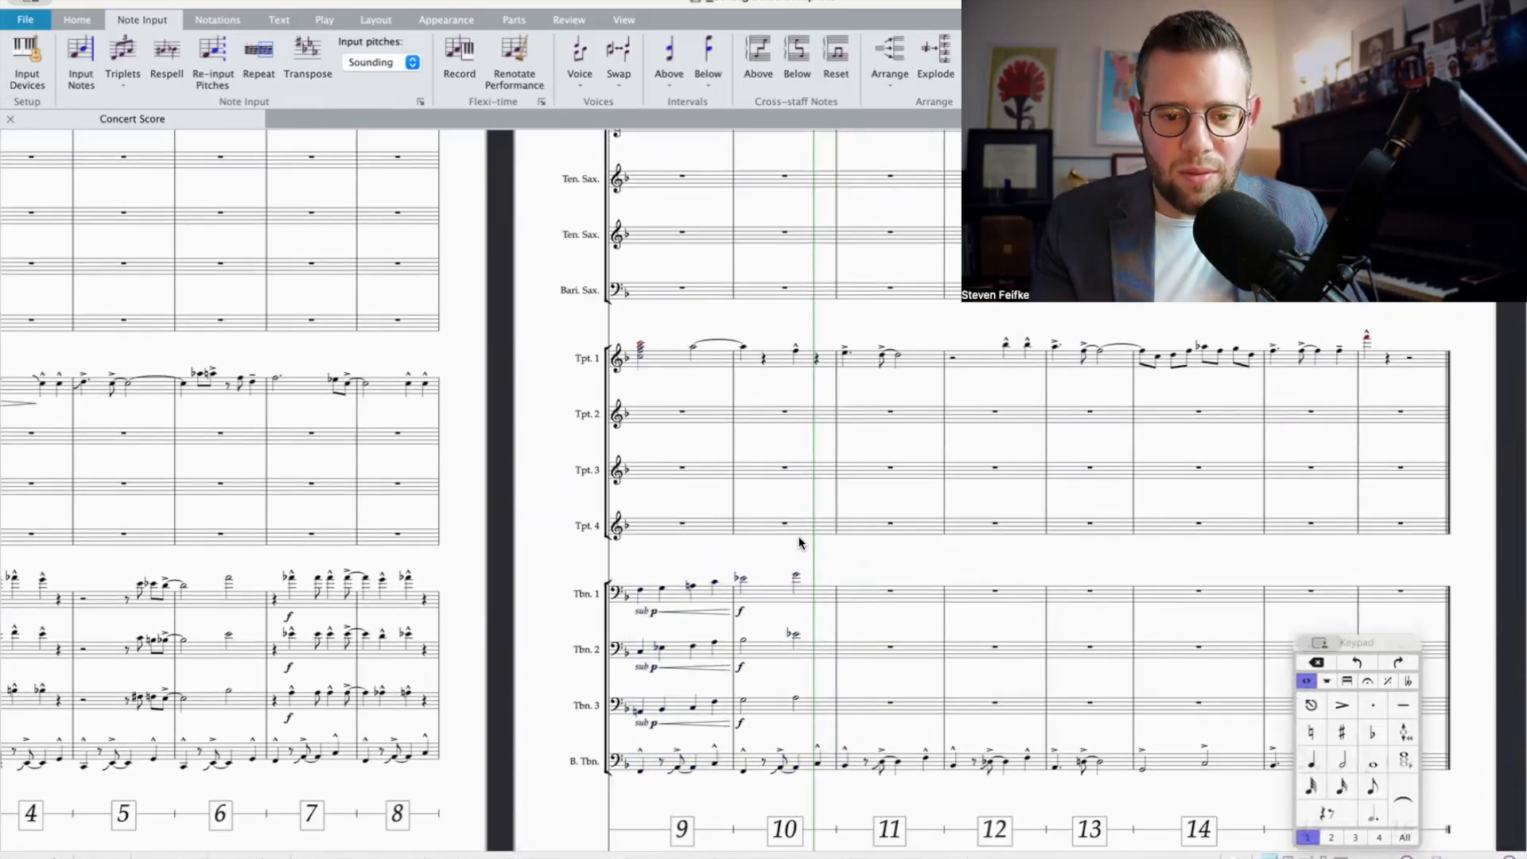
click(694, 350)
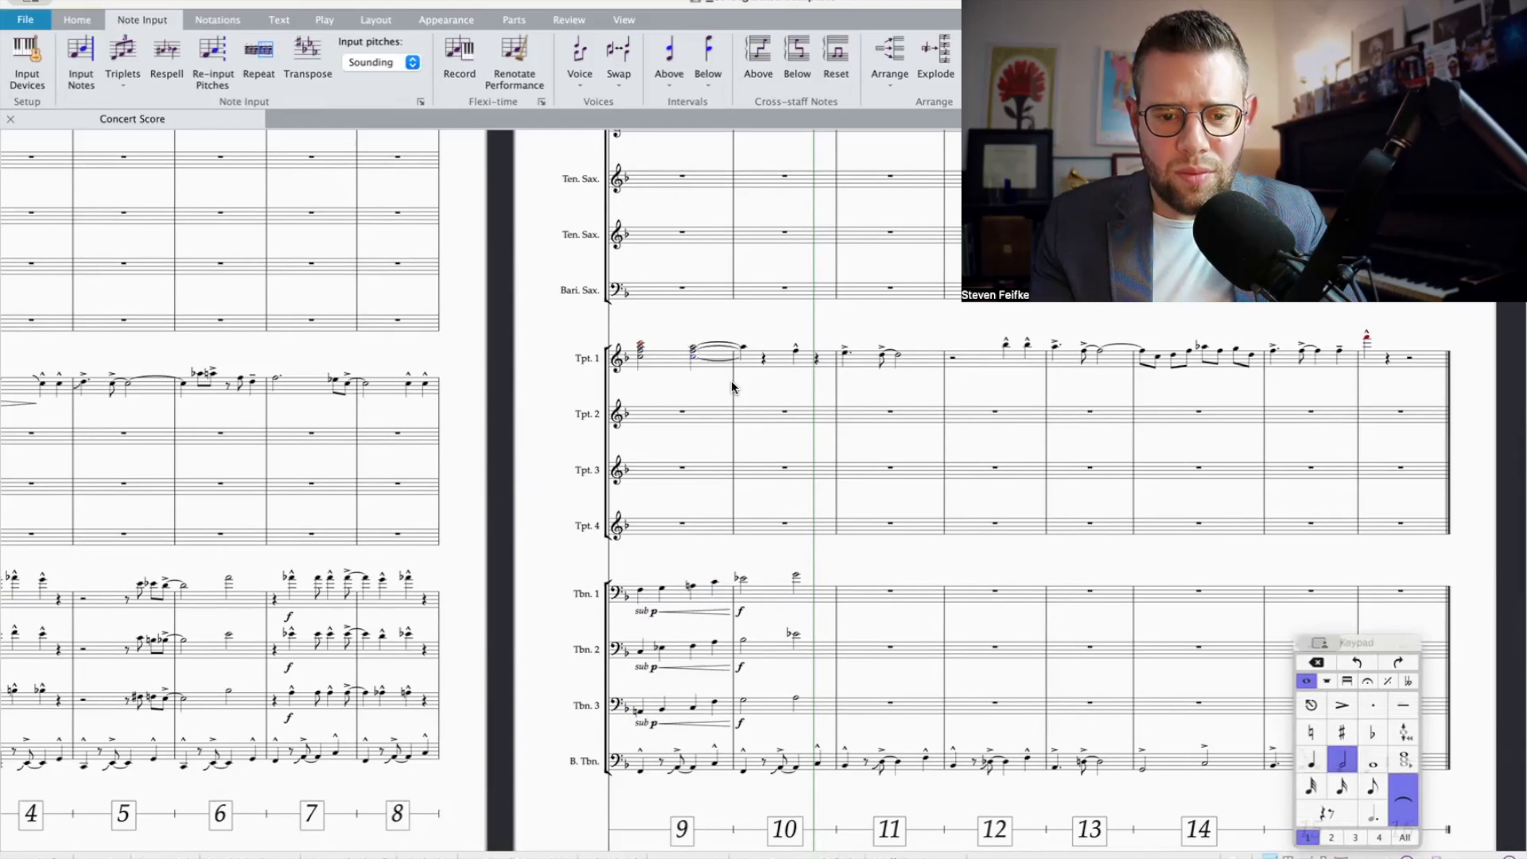
click(744, 348)
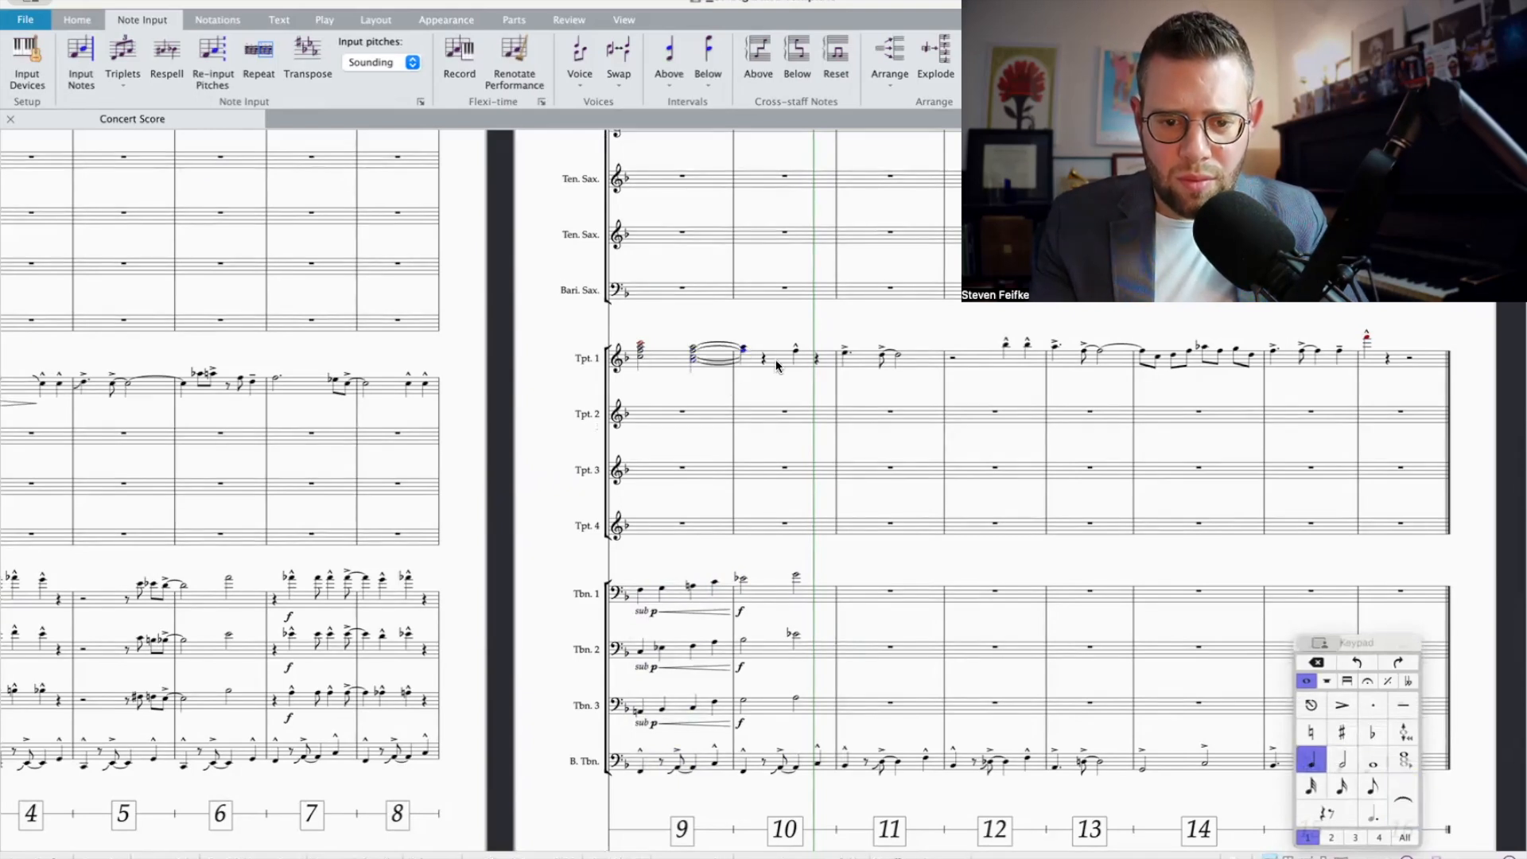
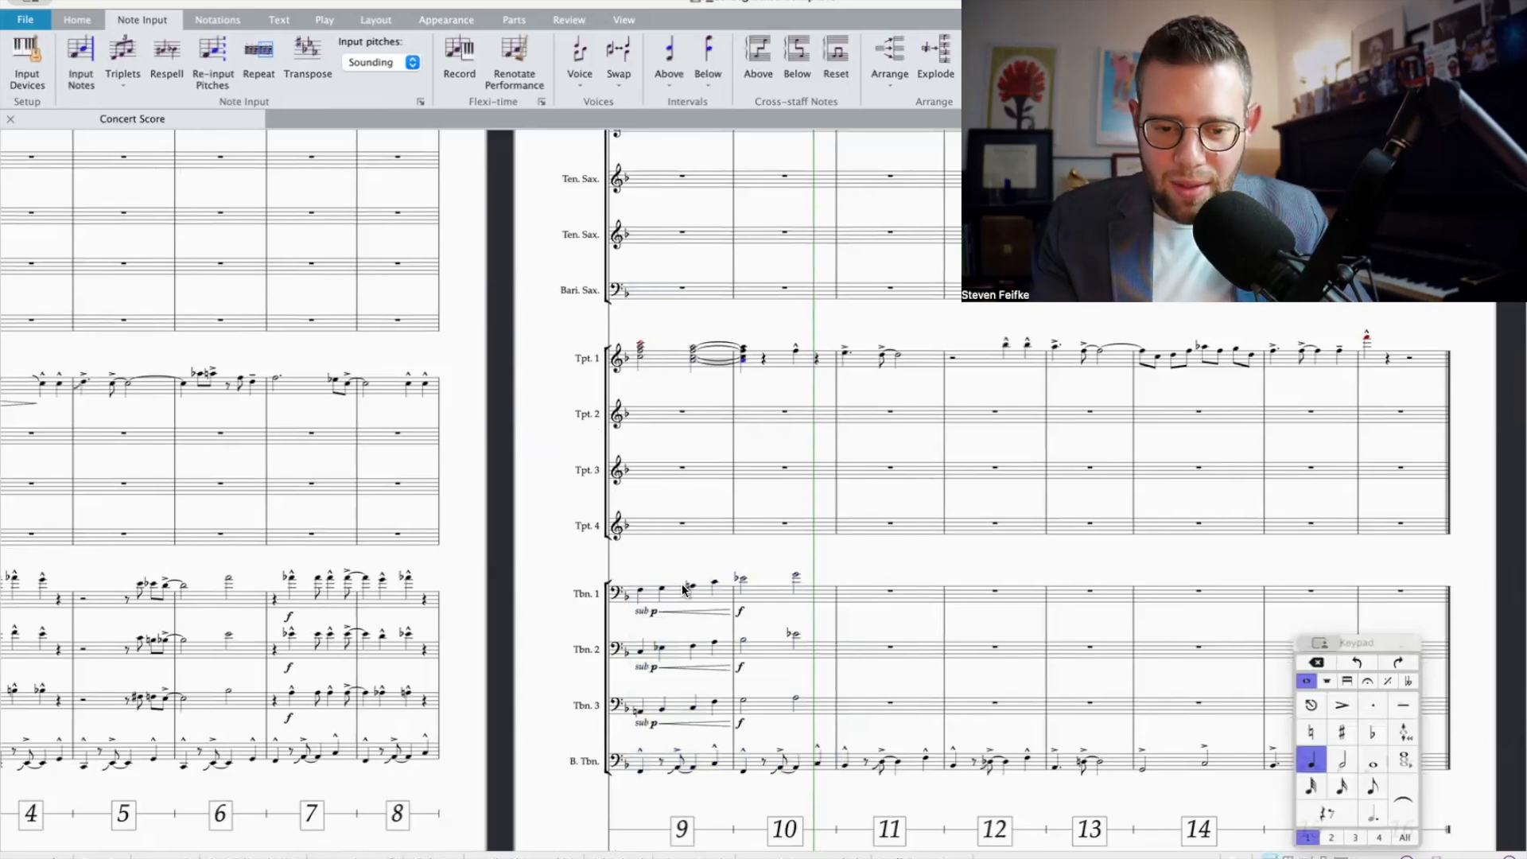
Step: Stack harmony notes beneath Trumpet 1's last note in bar 10 and explode bars 9 and 10 across Trumpets 1 to 4
scroll(606, 521, up, 1)
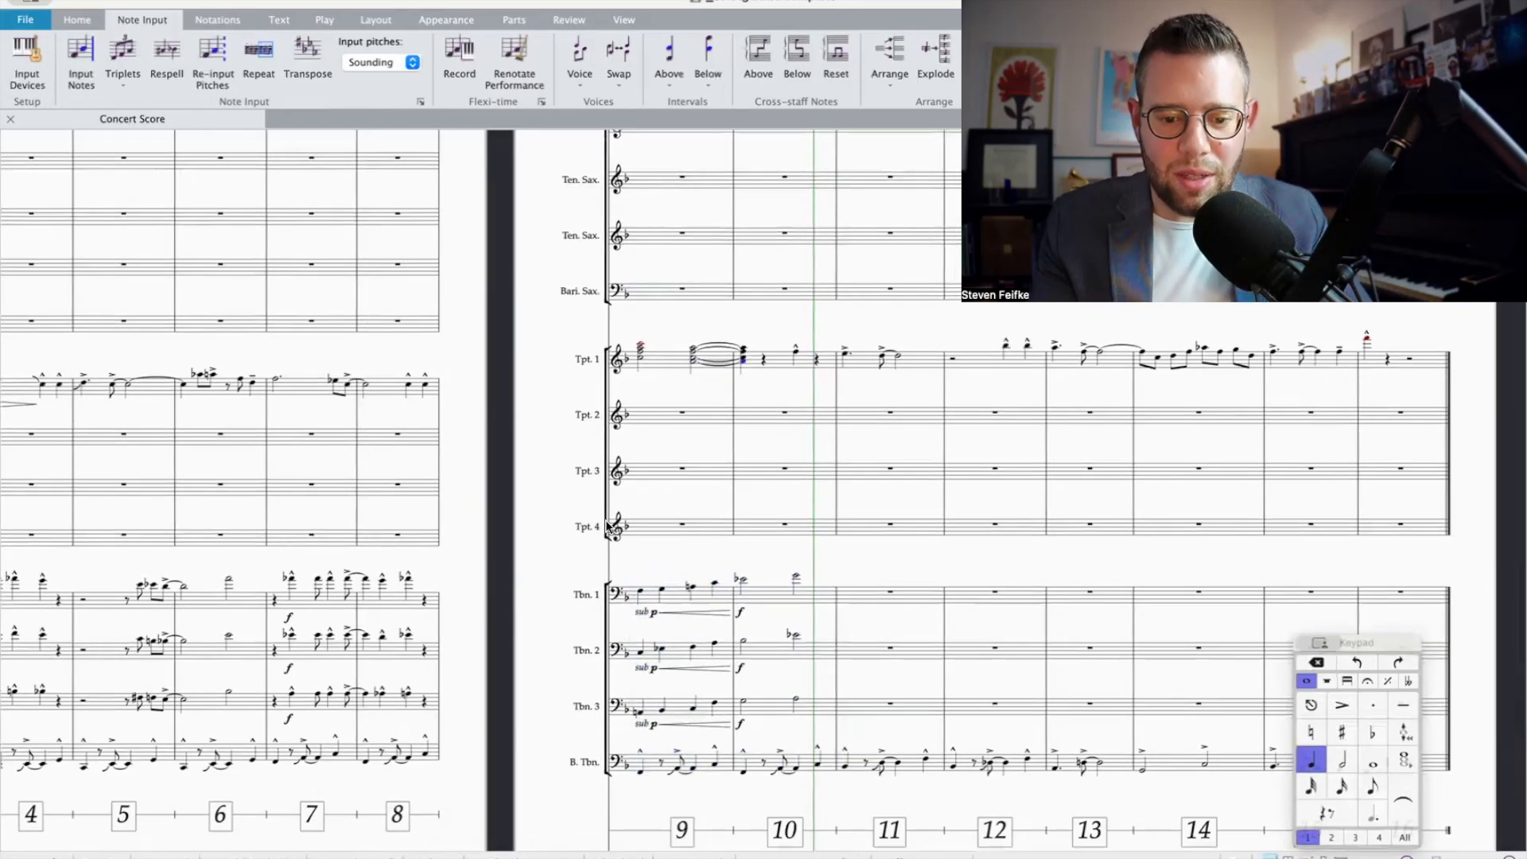
click(797, 353)
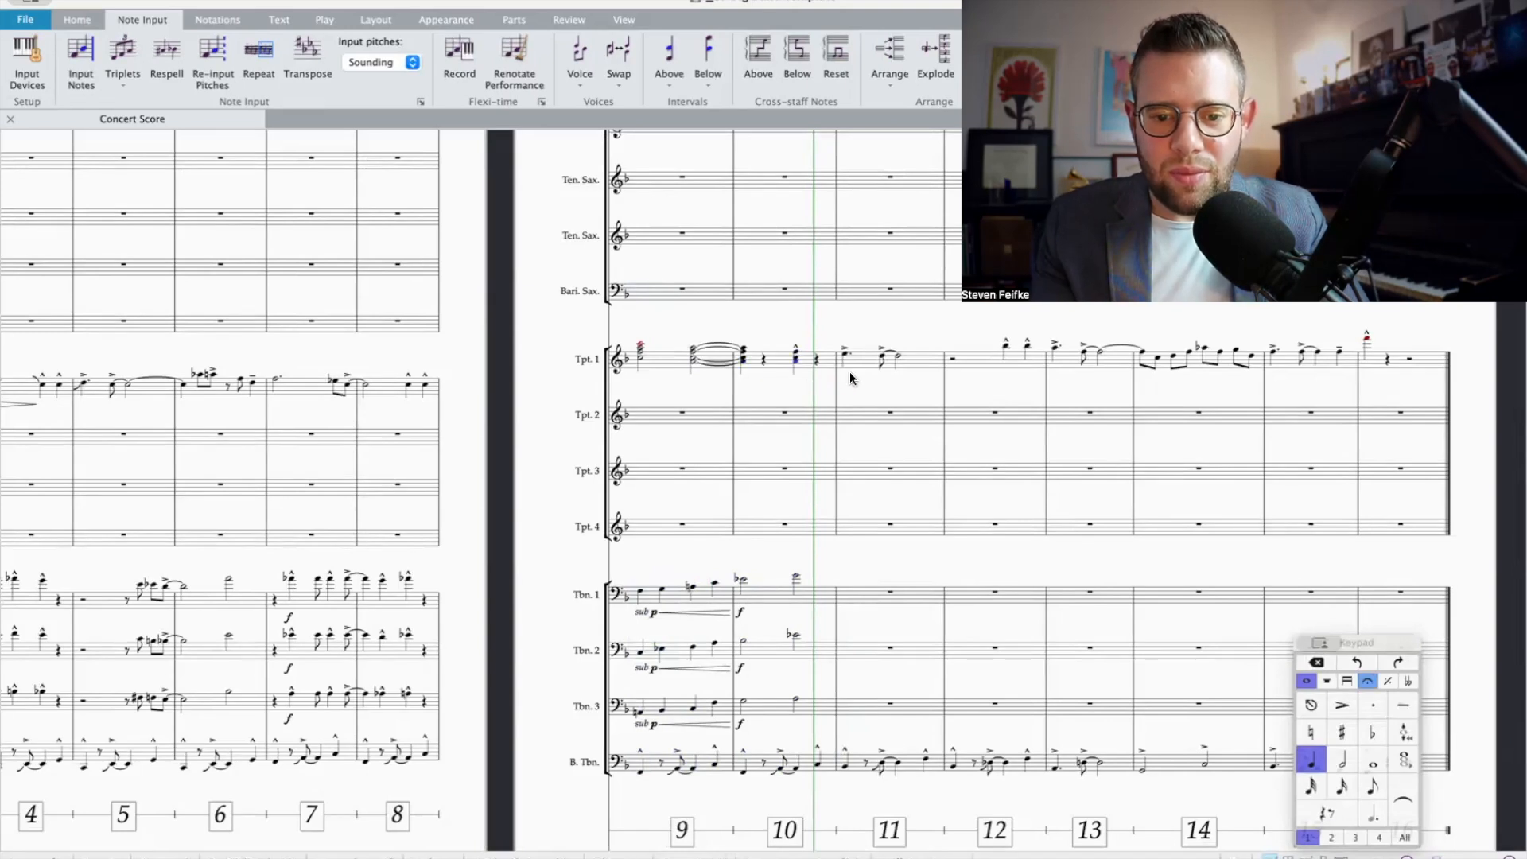
click(807, 363)
shift+click(667, 360)
key(Delete)
shift+click(665, 523)
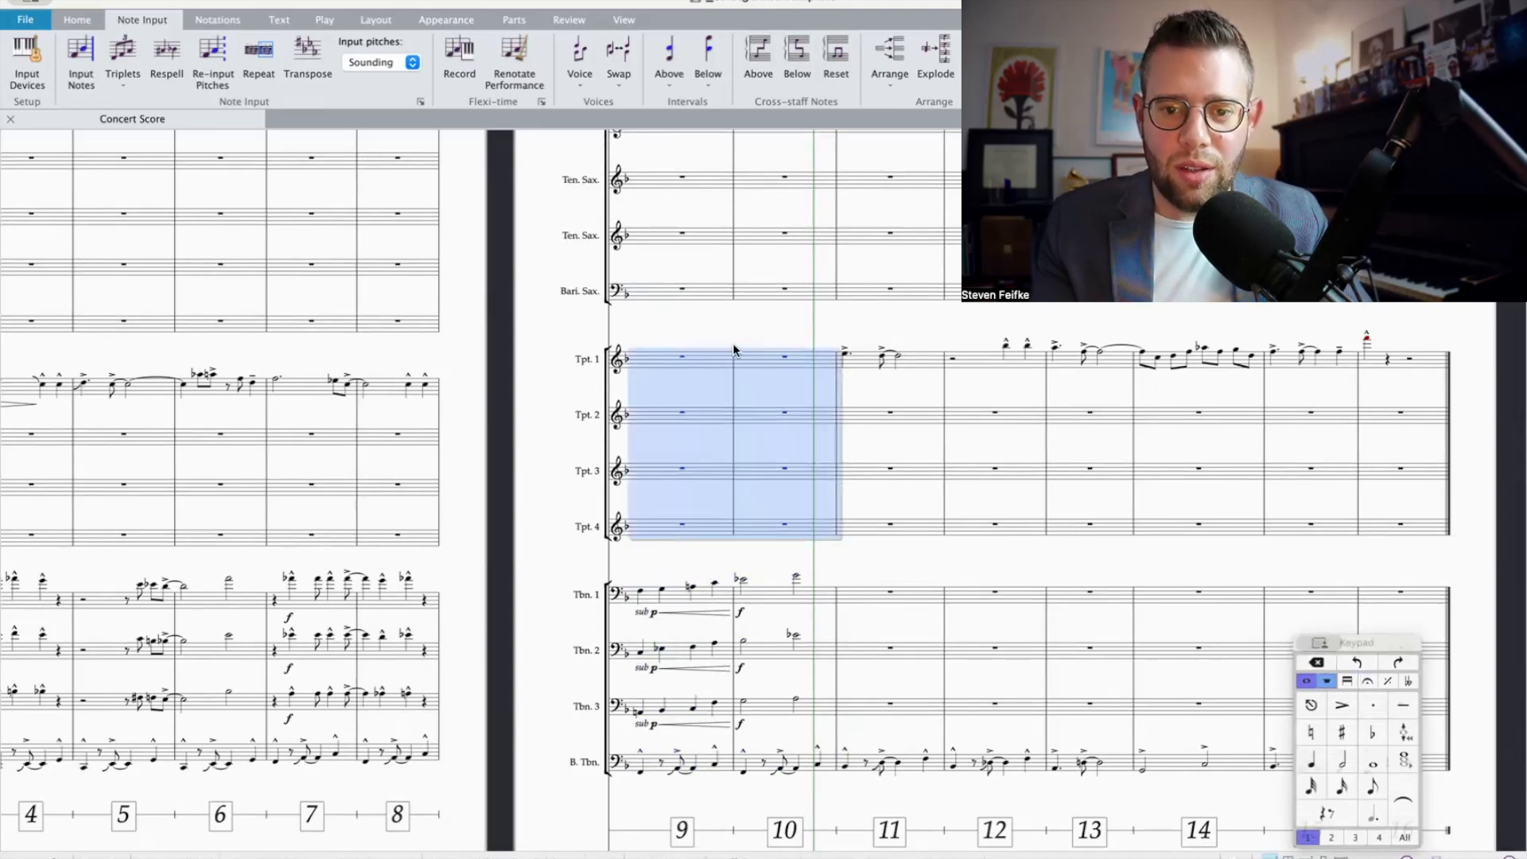
click(929, 62)
Step: Add the dynamic f at the start of bar 9 in Trumpets 1 to 4
scroll(625, 391, left, 3)
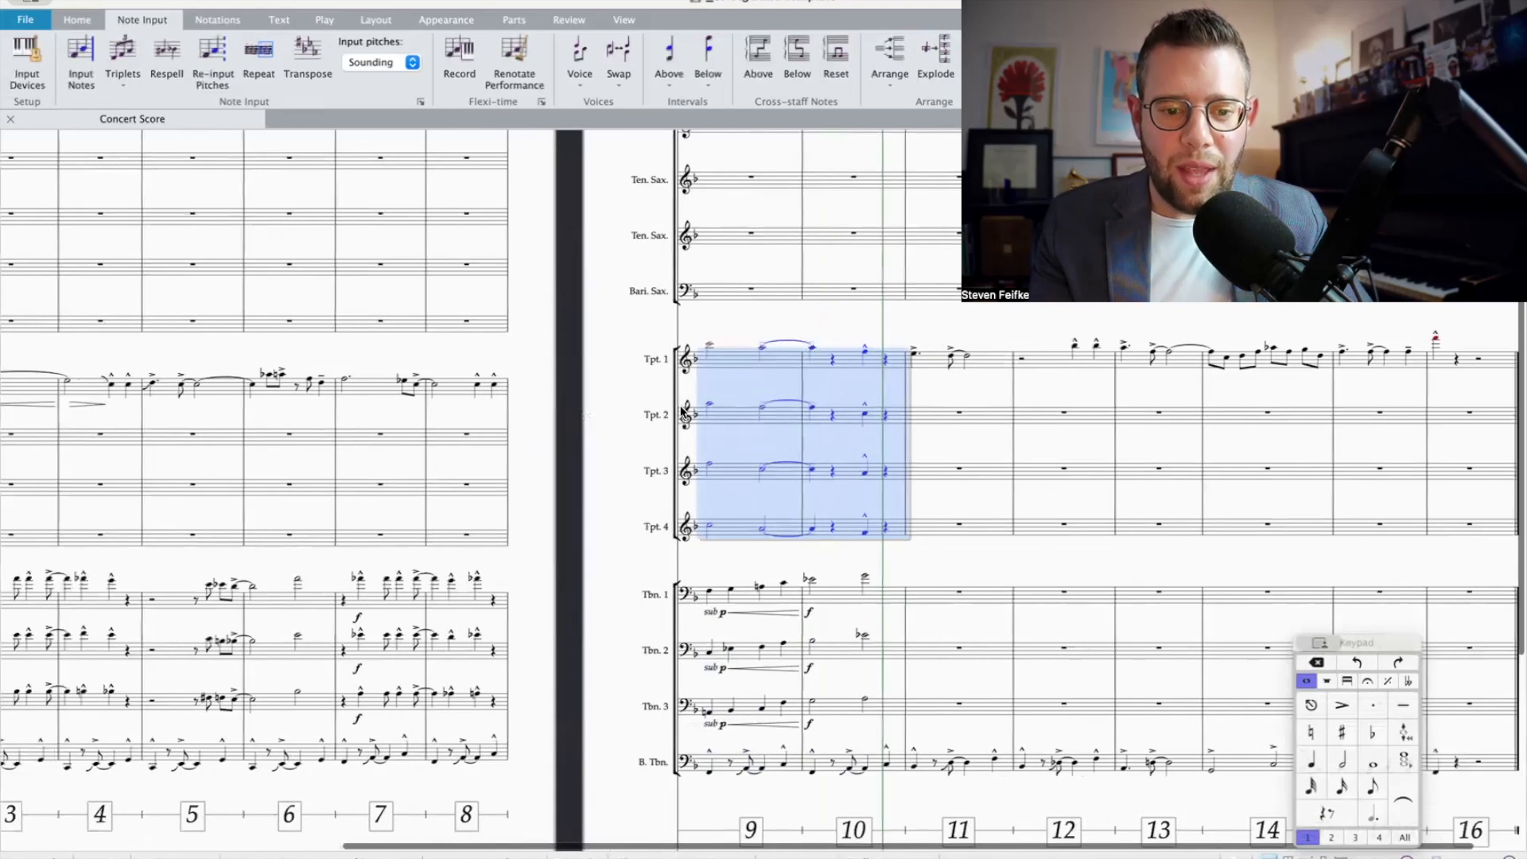
key(super+e)
key(super+f)
key(Escape)
Step: Copy Trumpet 1's melody and dynamics from the pickup bar through bar 8 into Trumpets 2 to 4
click(624, 391)
scroll(623, 391, left, 1)
scroll(622, 385, left, 5)
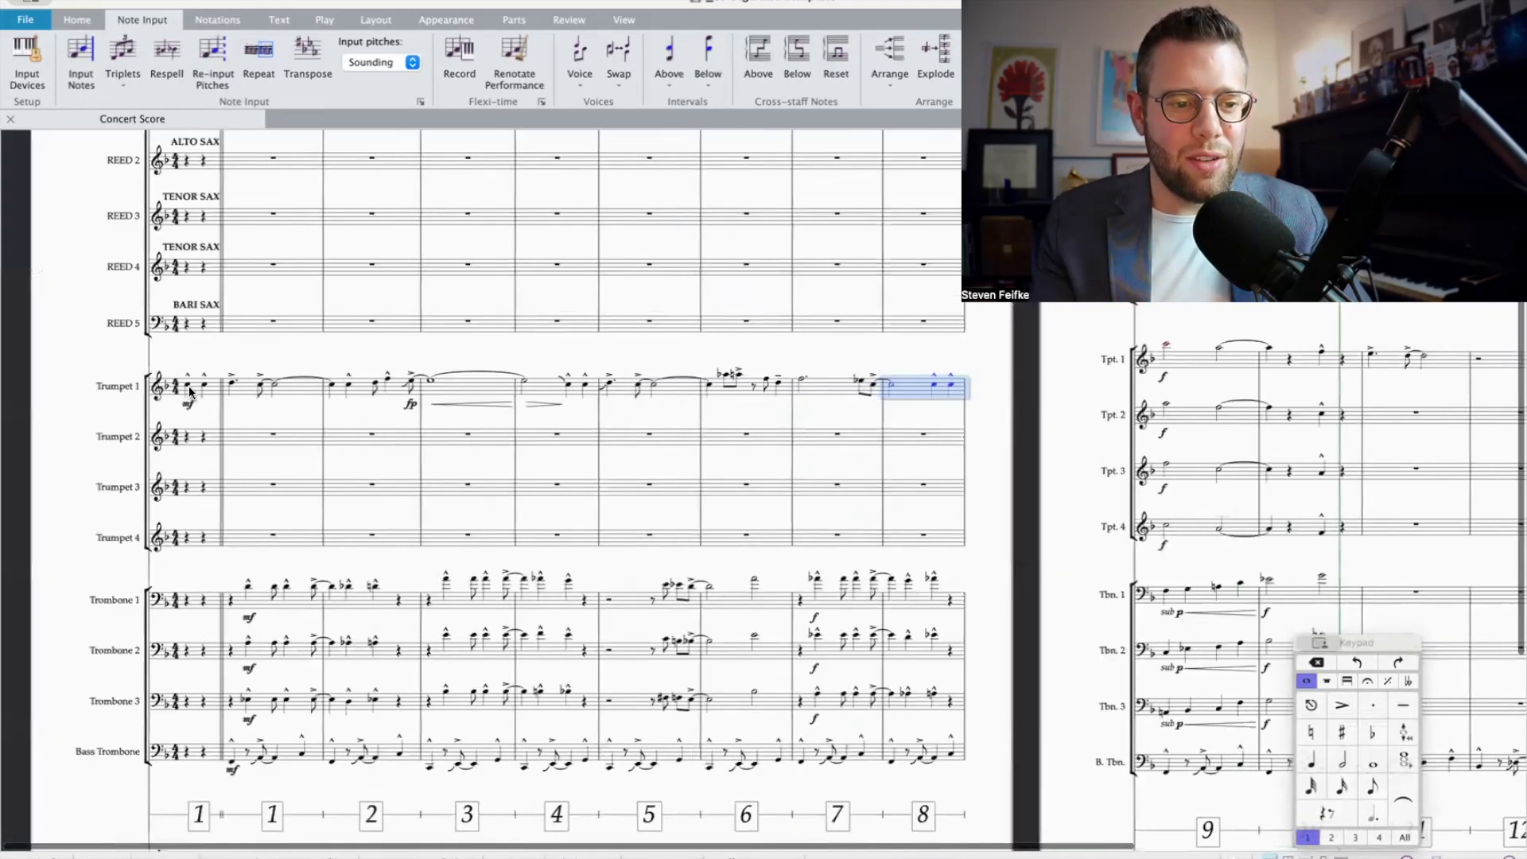
shift+click(193, 535)
key(super+d)
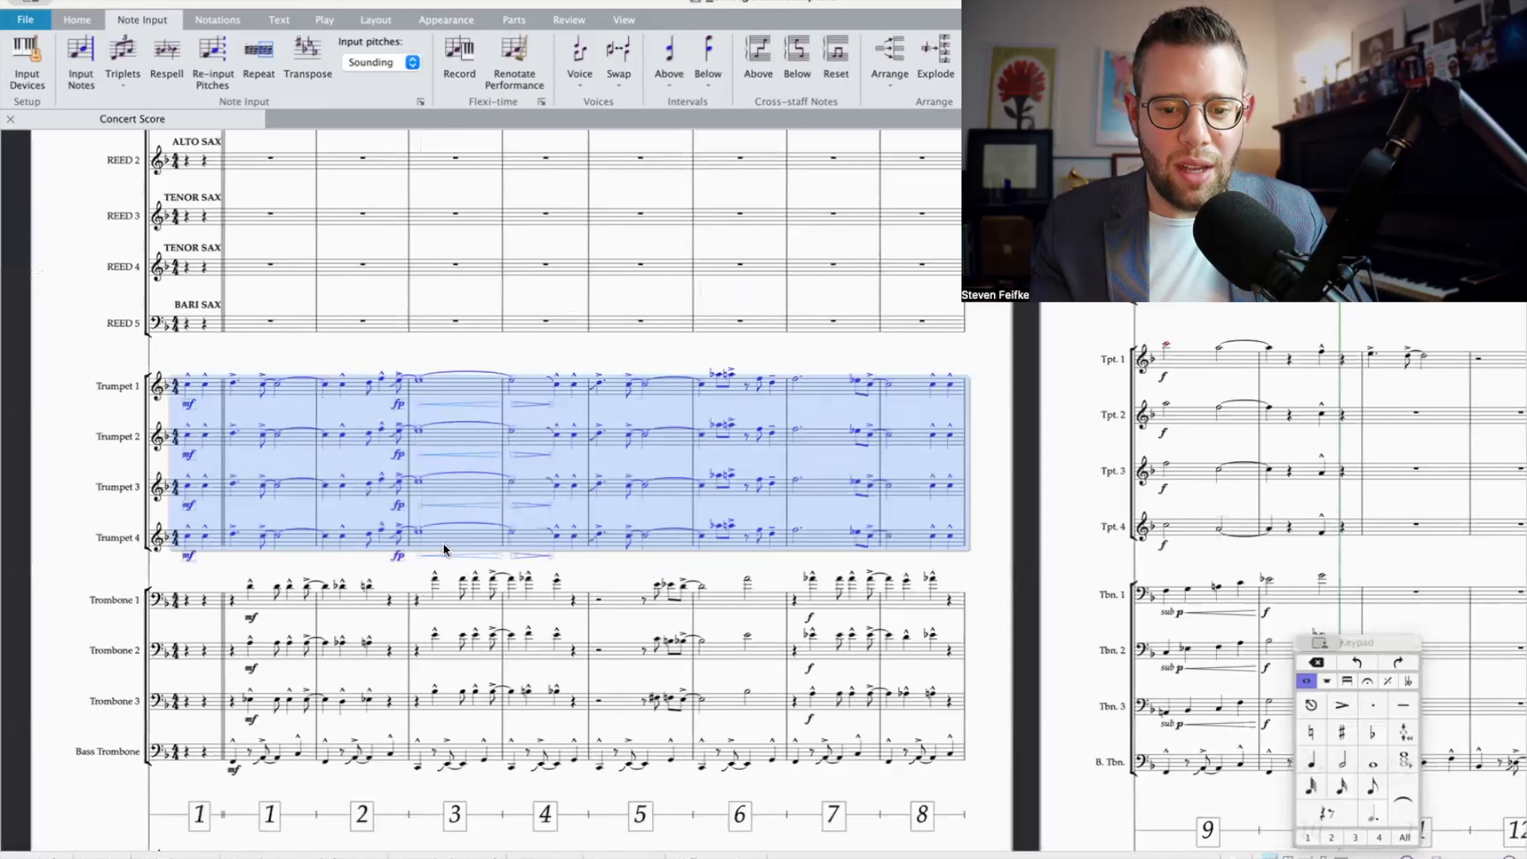
Step: Transpose Trumpet 4 down an octave from the pickup bar through bar 8
key(Escape)
click(196, 544)
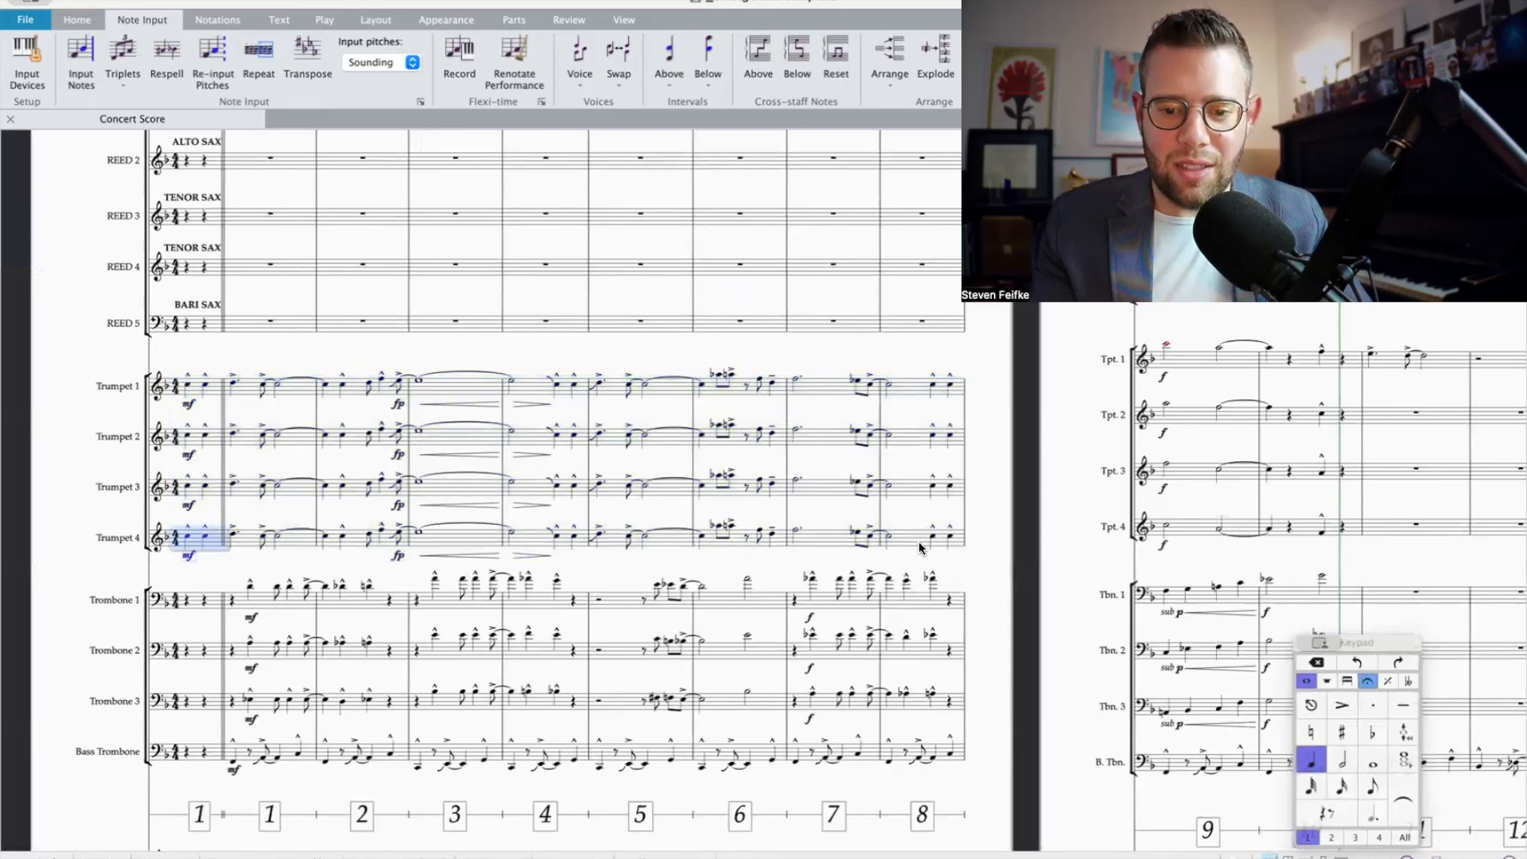
shift+click(952, 542)
key(super+Down)
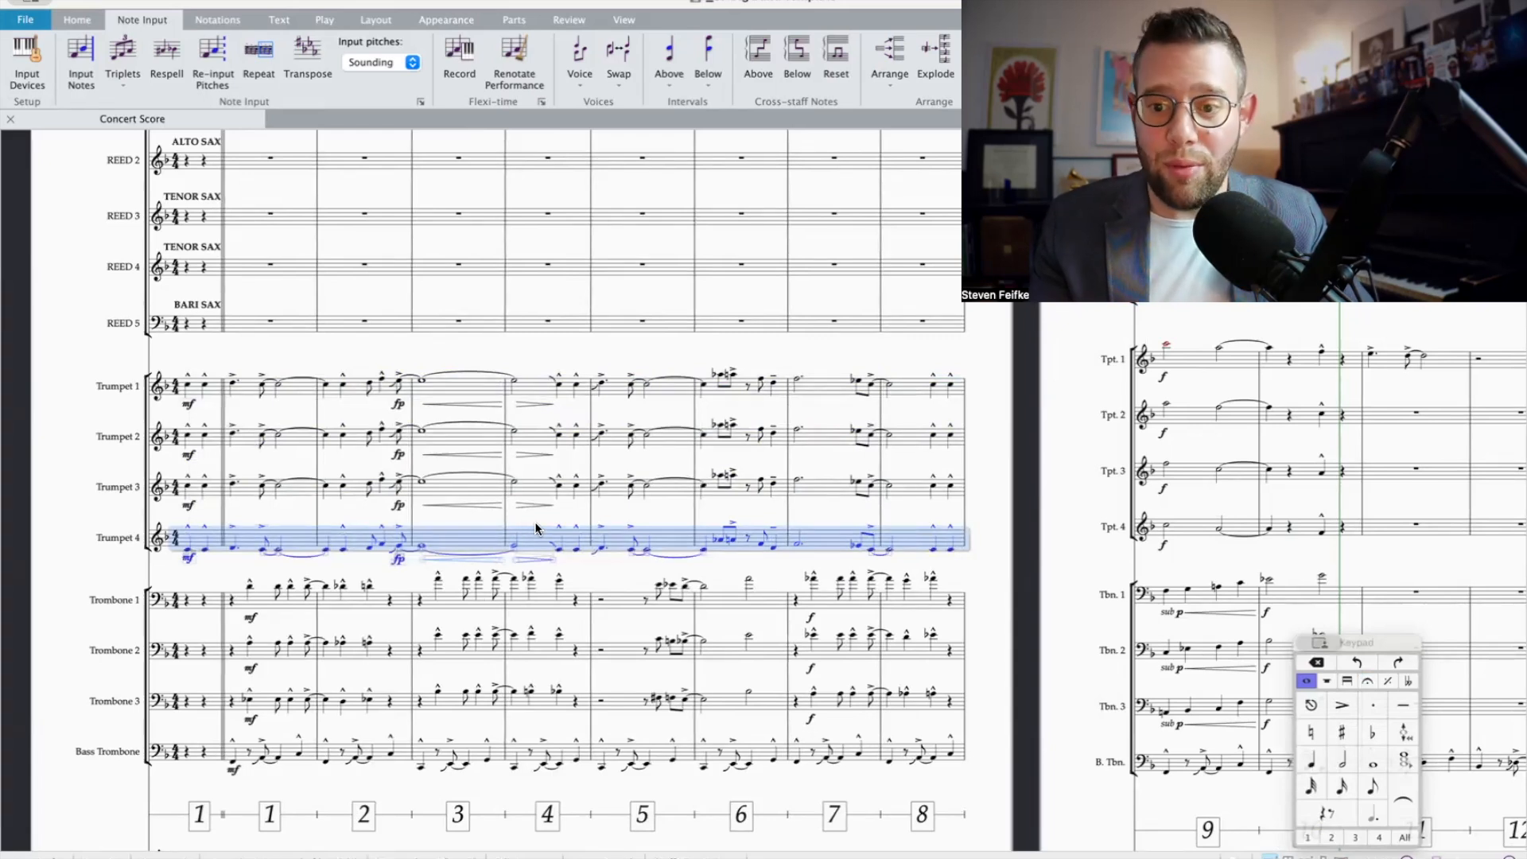
scroll(557, 523, right, 5)
scroll(593, 521, left, 5)
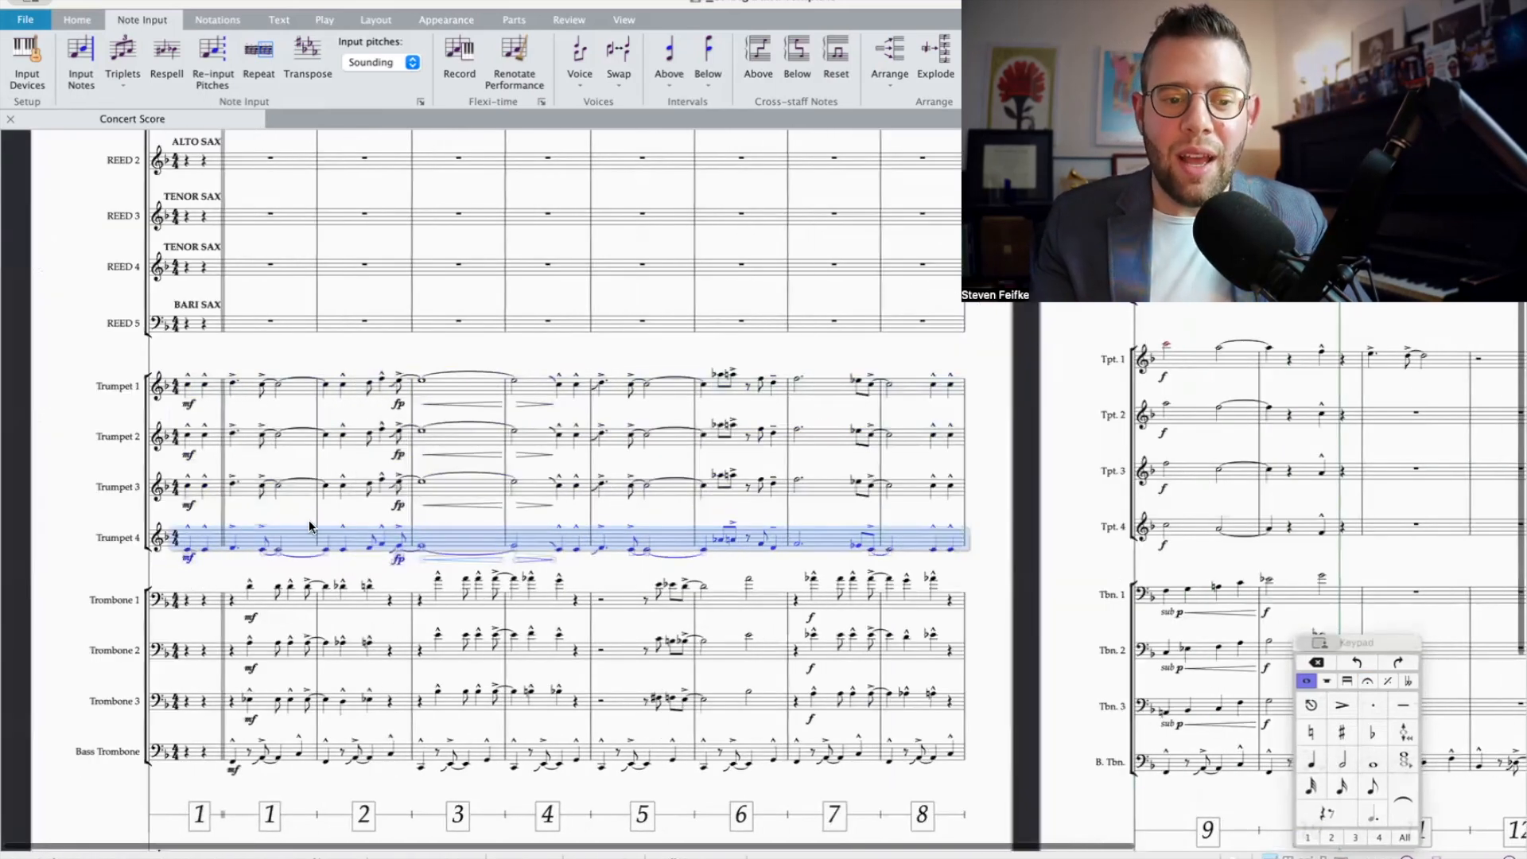
scroll(476, 539, right, 1)
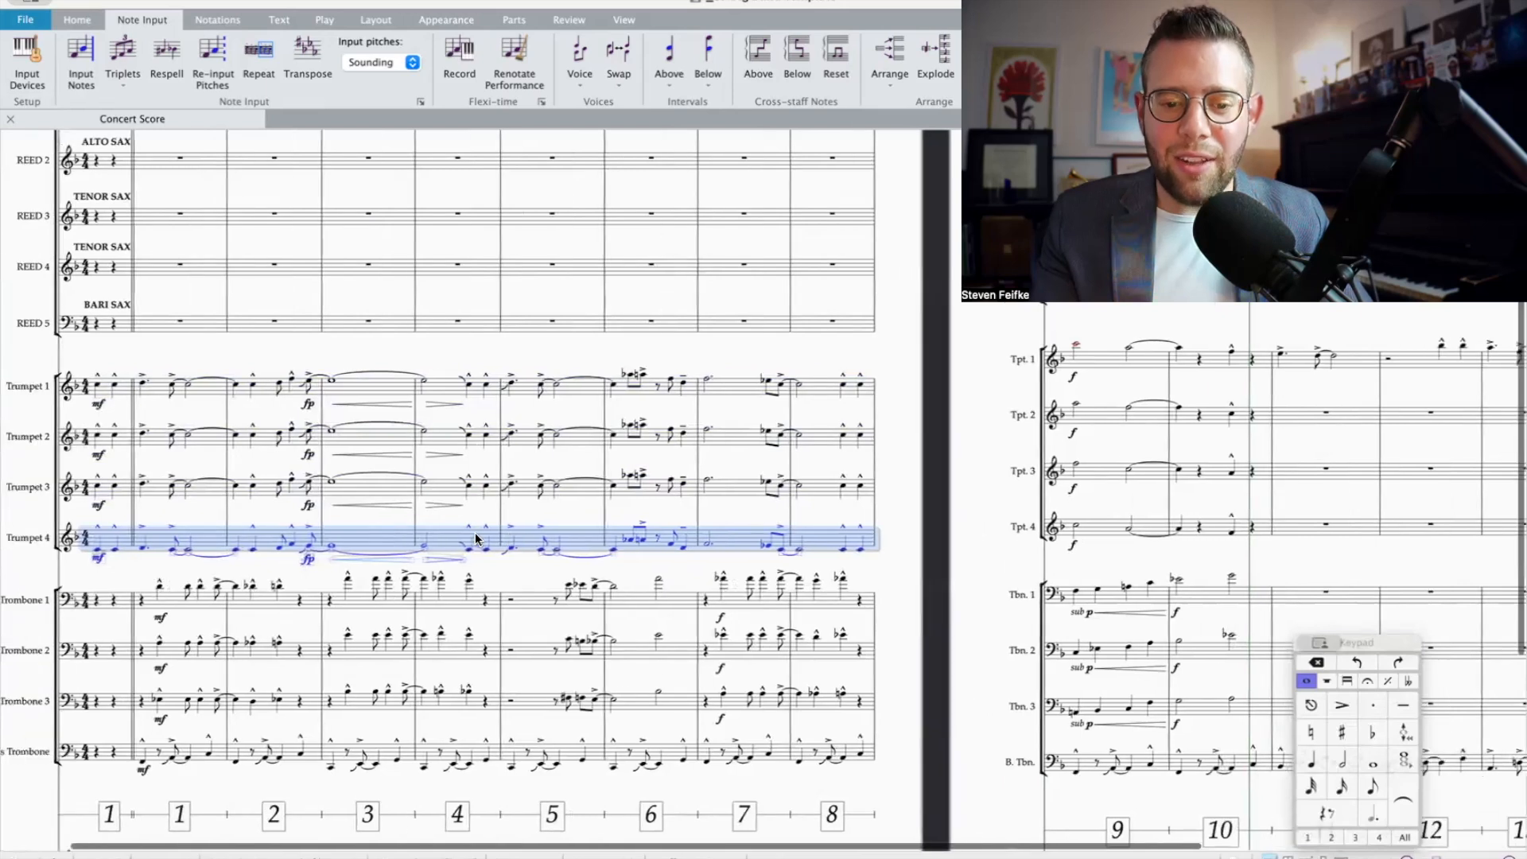
scroll(622, 484, right, 6)
scroll(623, 485, left, 7)
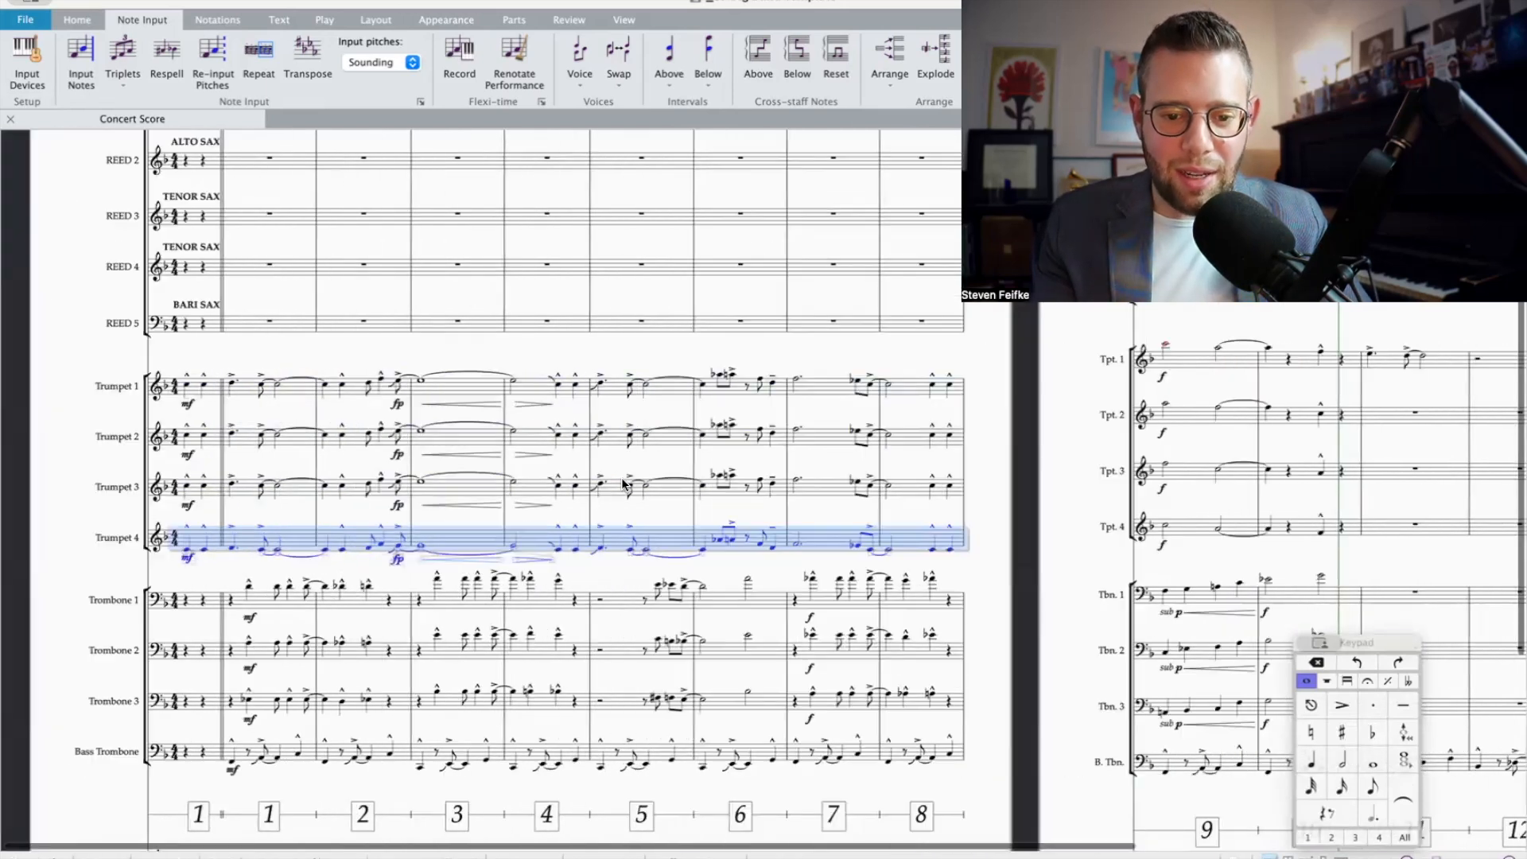
Step: Stack harmony notes beneath Trumpet 1's notes in bar 11
scroll(672, 499, right, 2)
scroll(672, 499, right, 7)
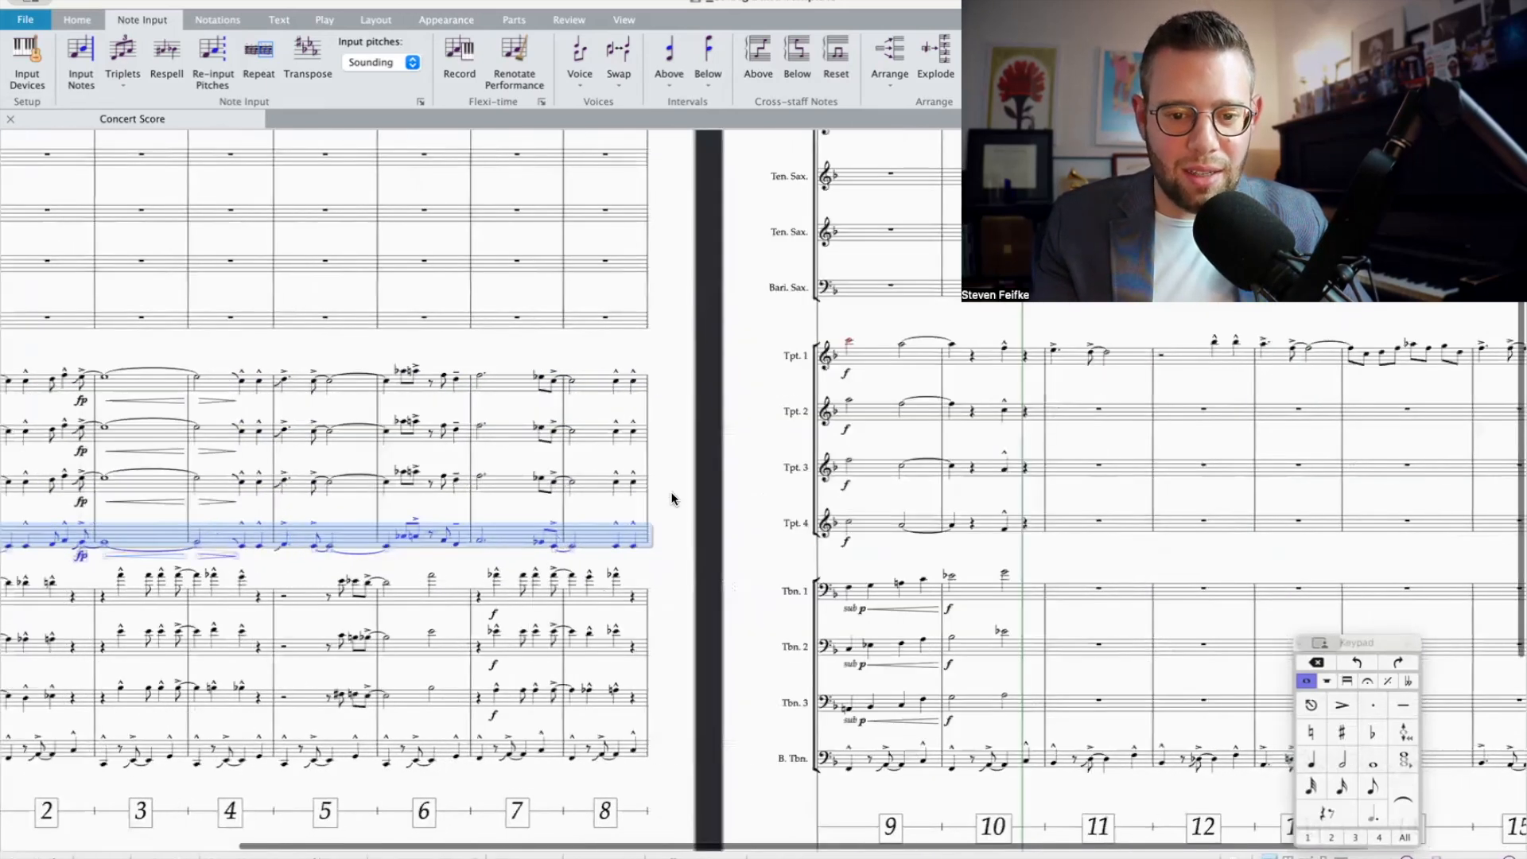
scroll(672, 499, right, 6)
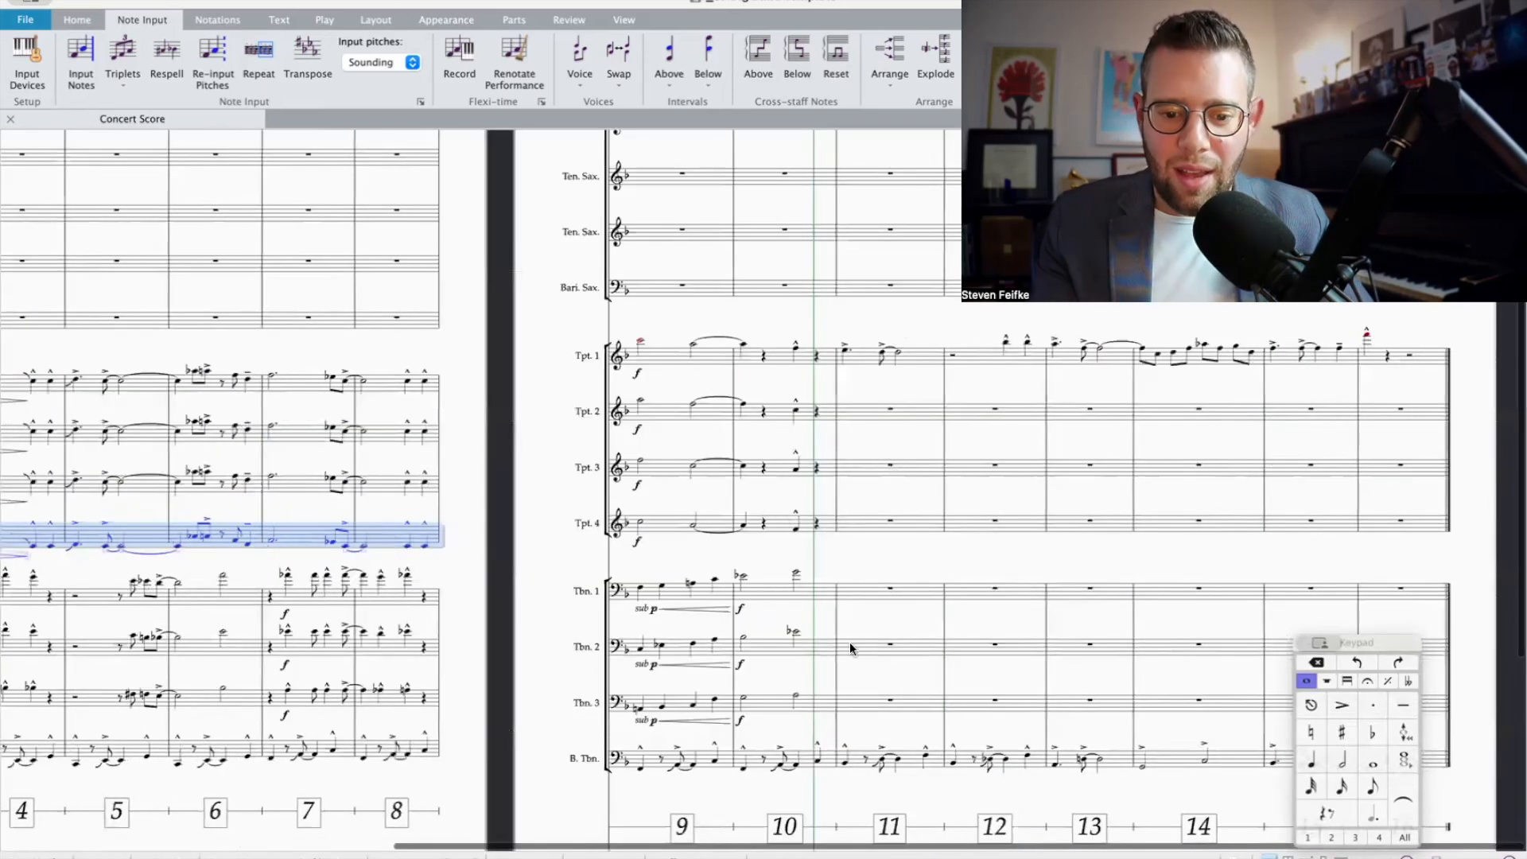
click(845, 351)
key(shift+4)
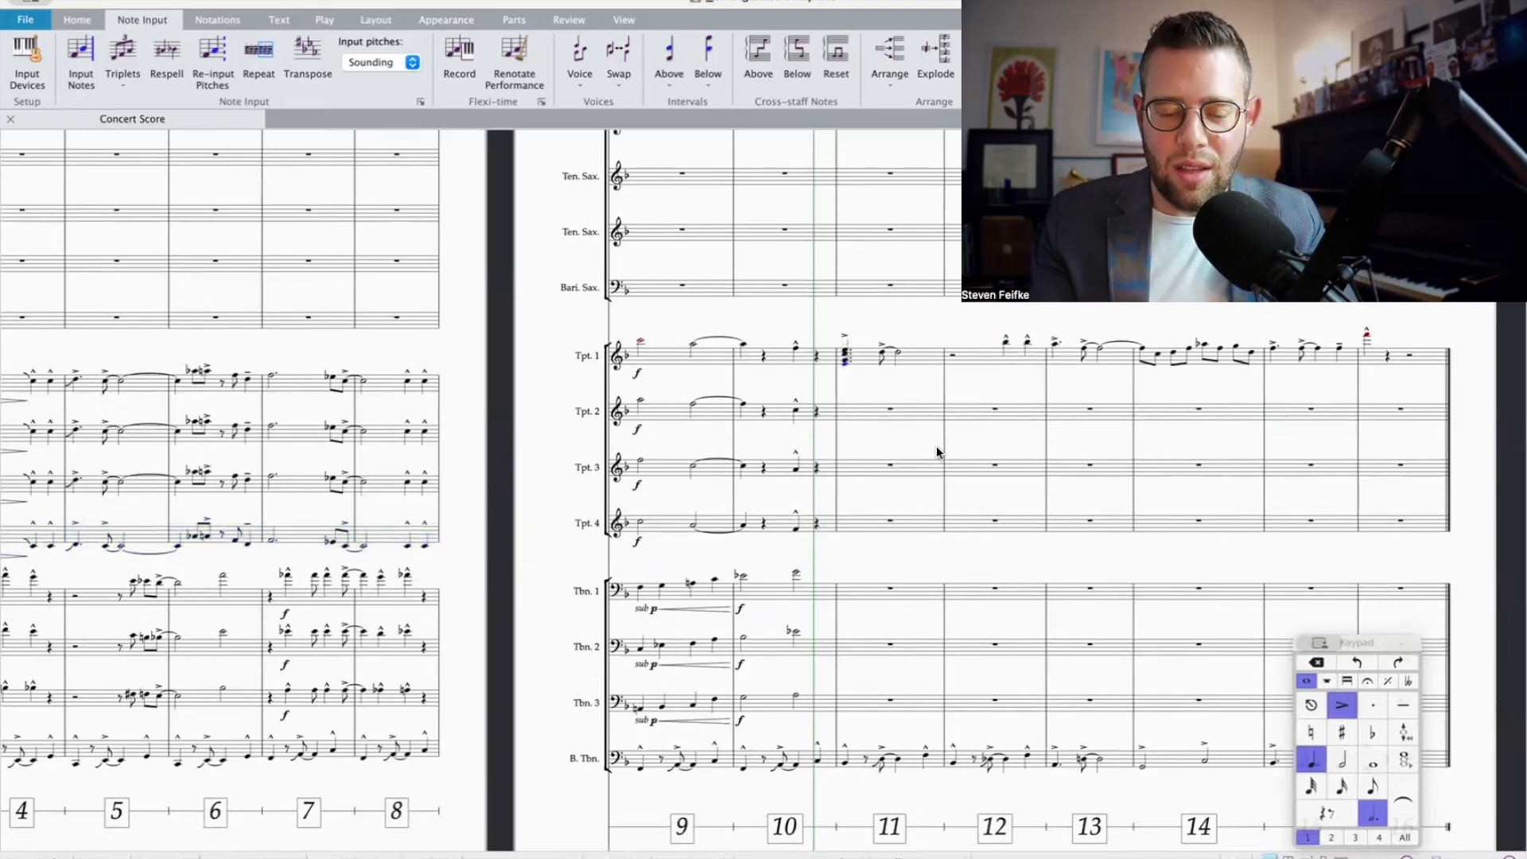
click(882, 354)
key(shift+3)
key(shift+4)
key(shift+3)
key(Right)
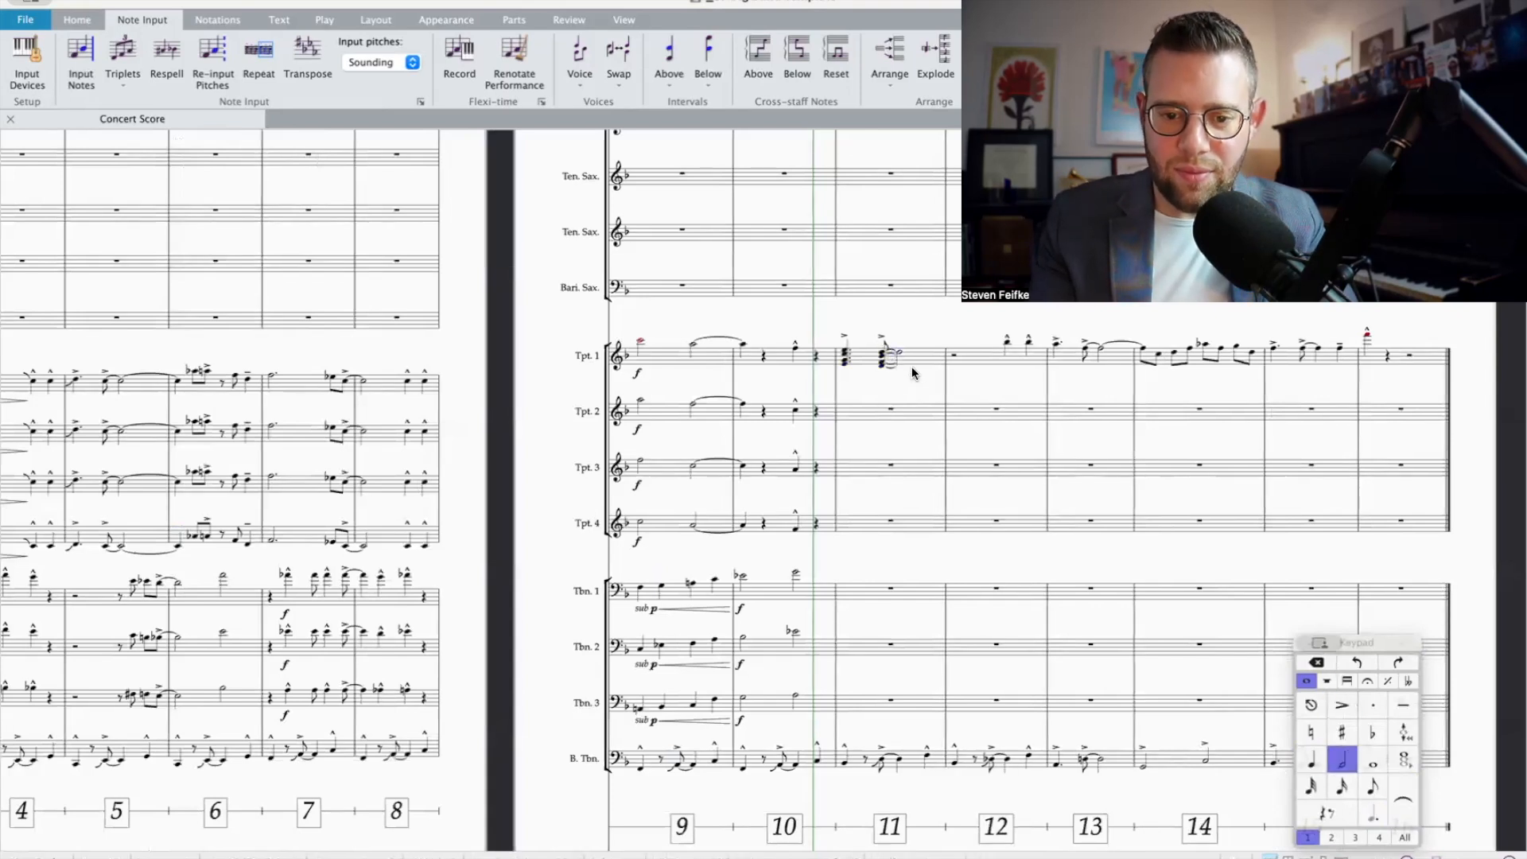
Step: Explode Trumpet 1's bar 11 chords across Trumpets 1 to 4 and play the bar back
click(924, 355)
shift+click(868, 525)
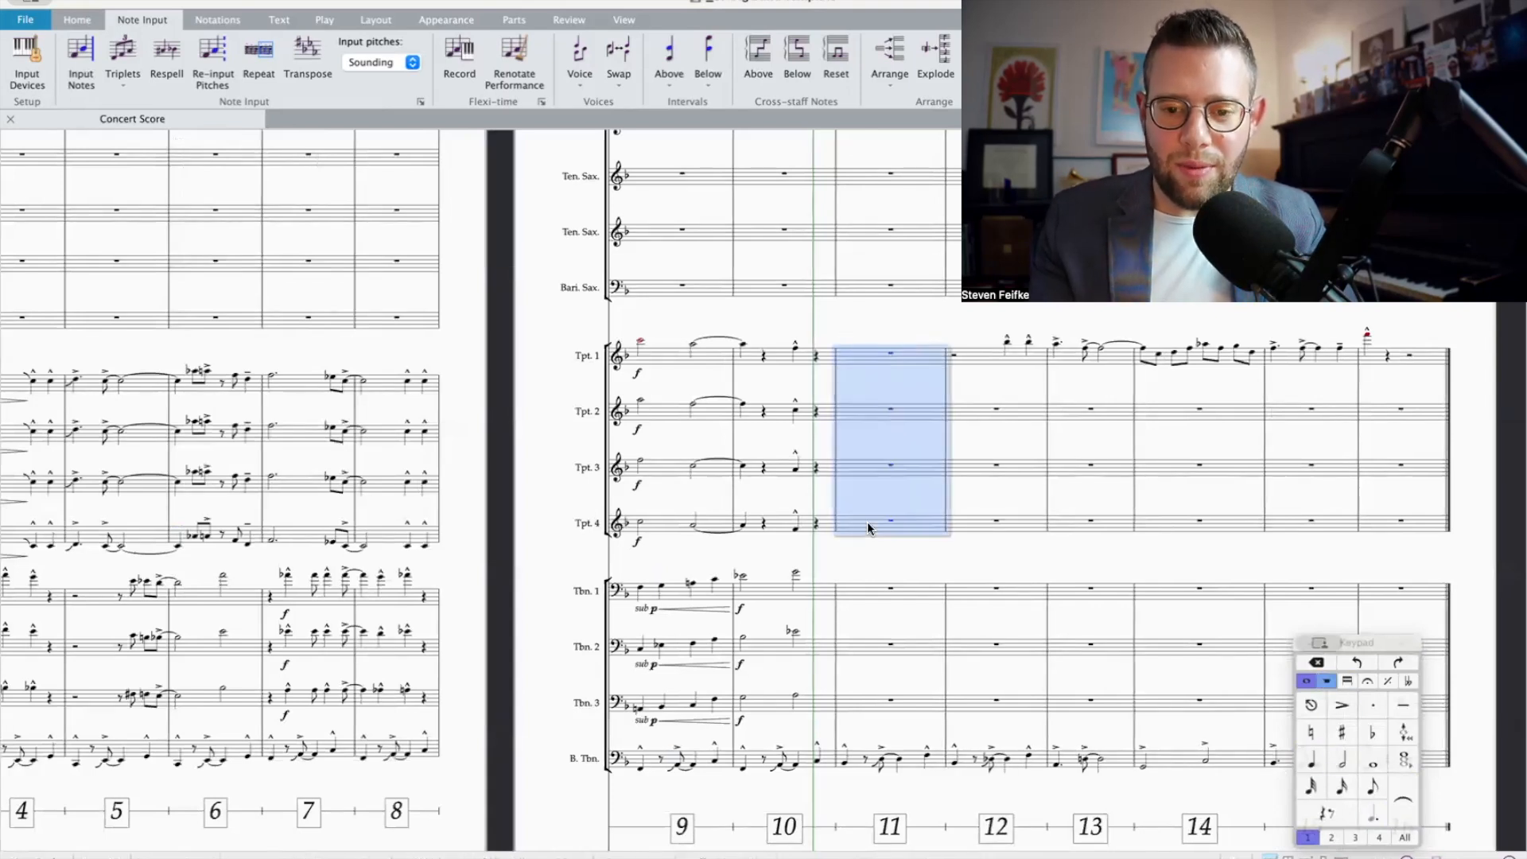
click(928, 70)
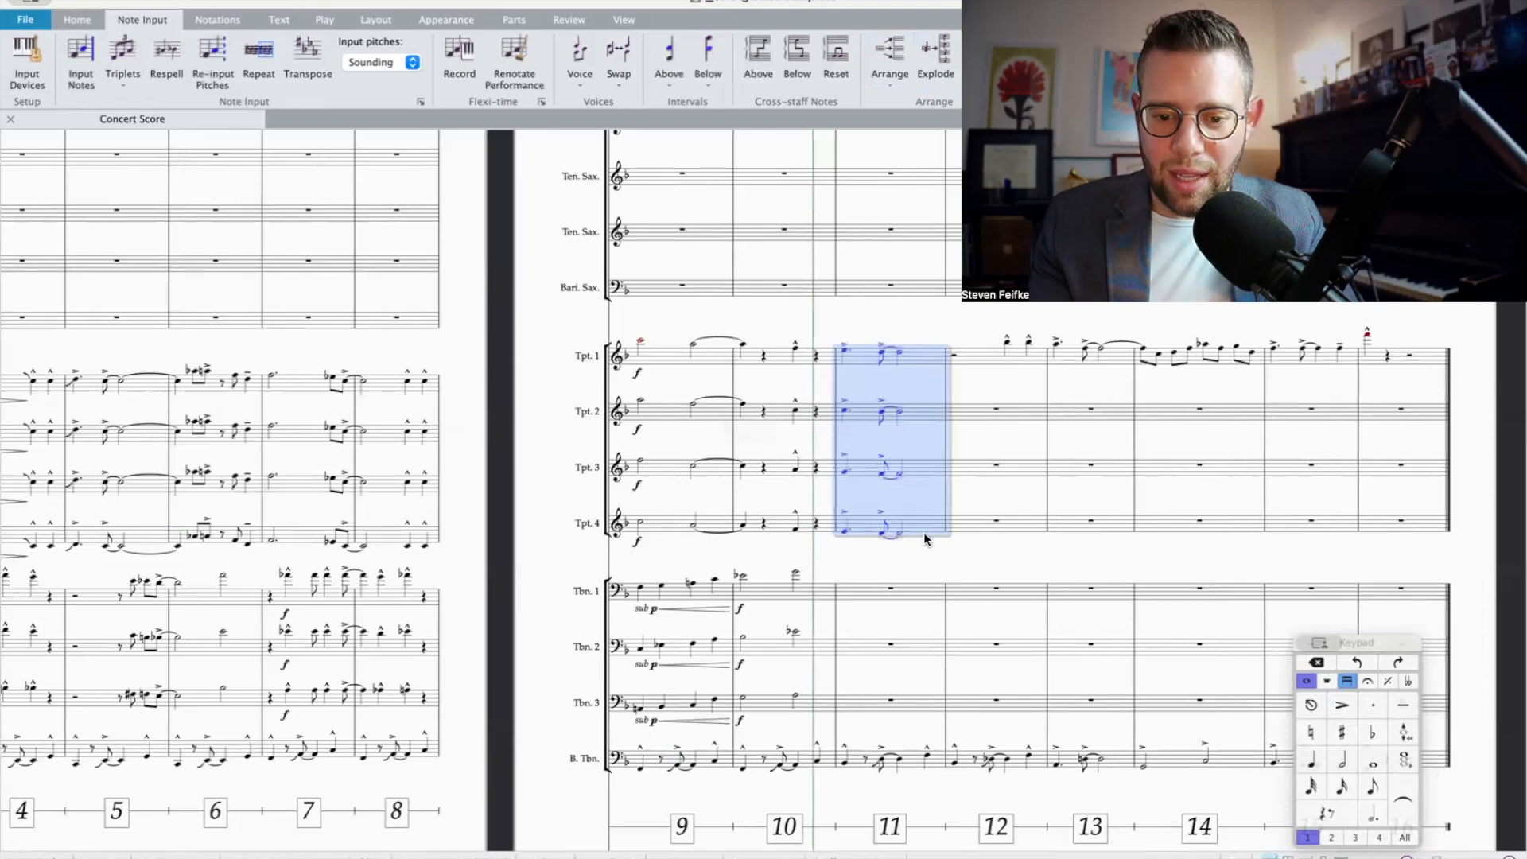
key(space)
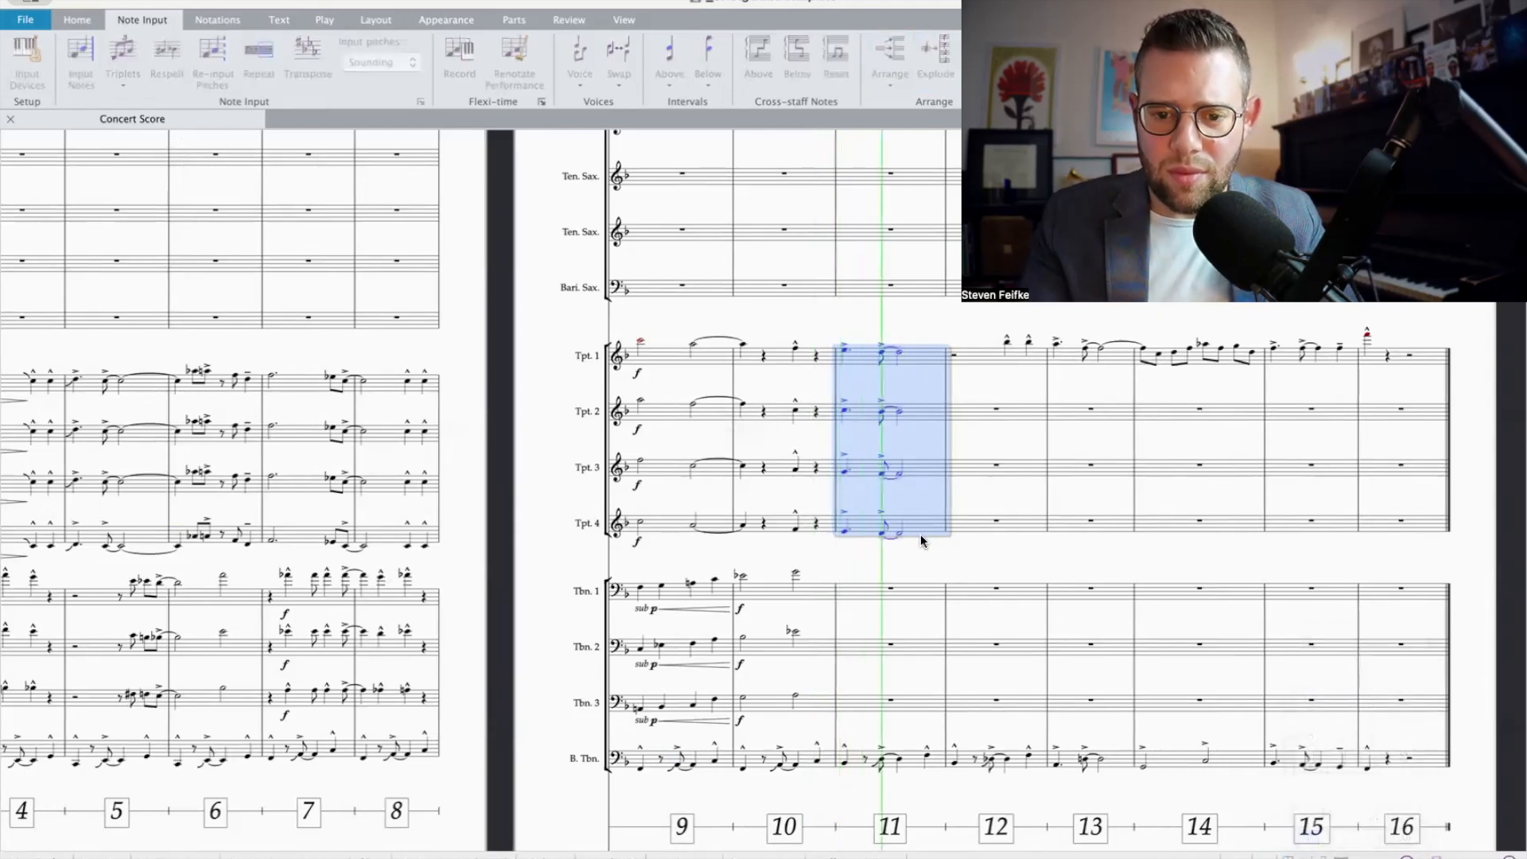
Step: Add a scoop to the first note of bar 11 in Trumpets 1 to 4
scroll(920, 533, up, 2)
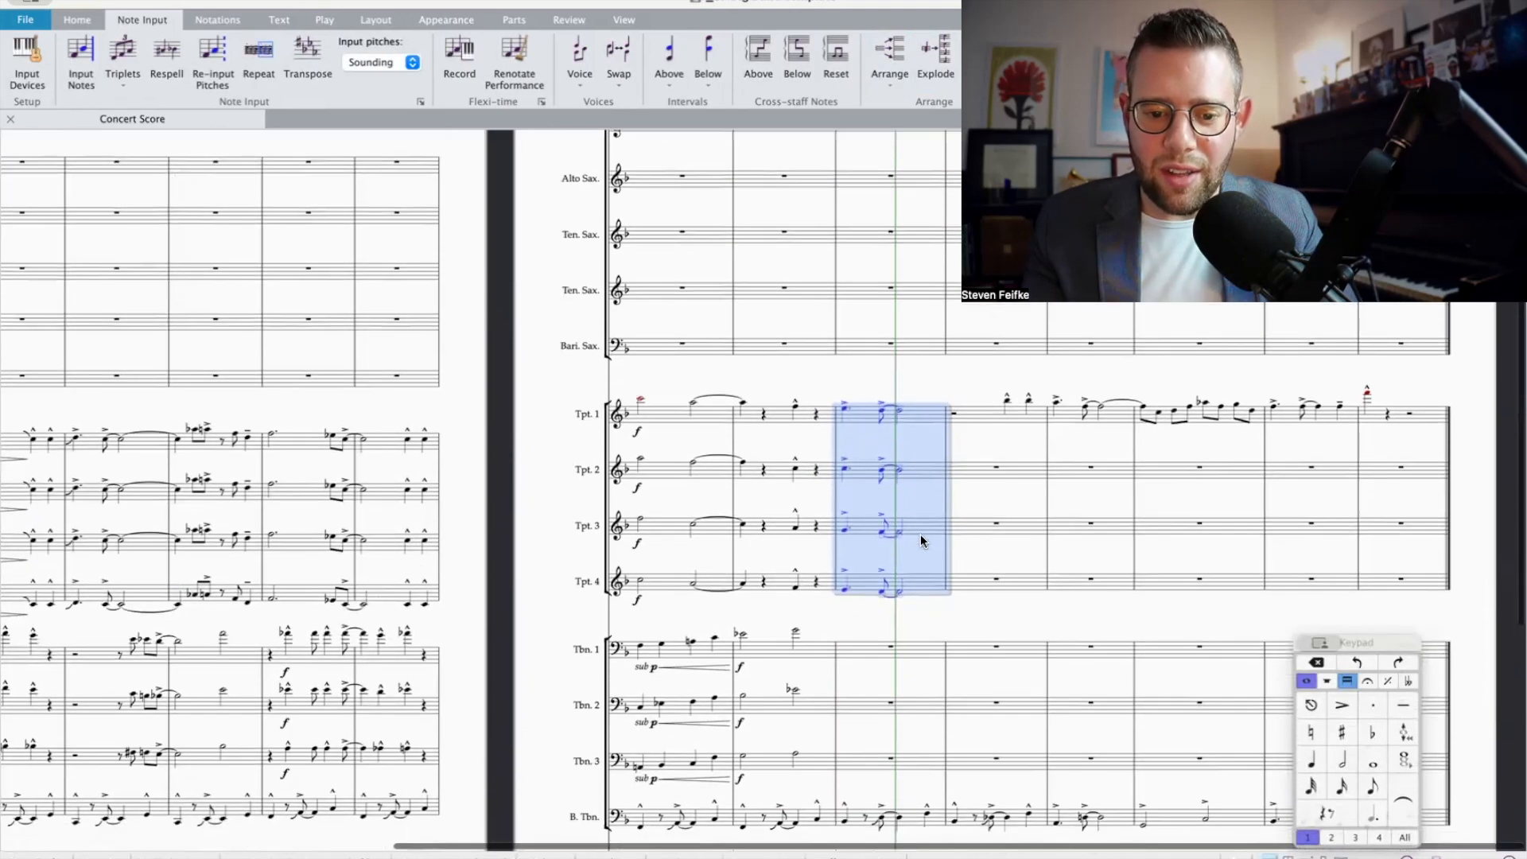
scroll(838, 704, down, 2)
click(796, 593)
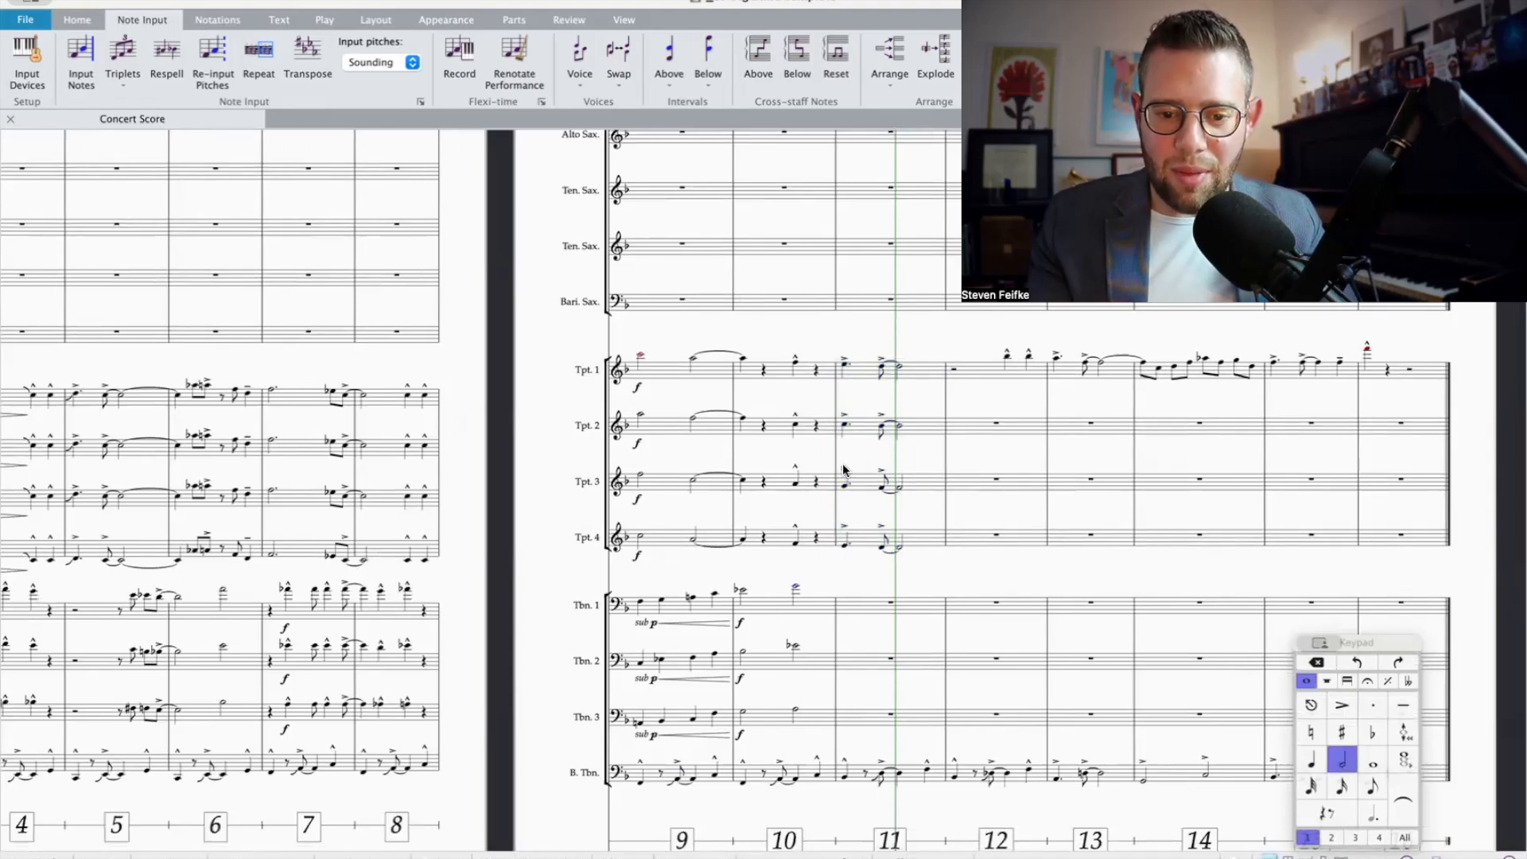
click(846, 369)
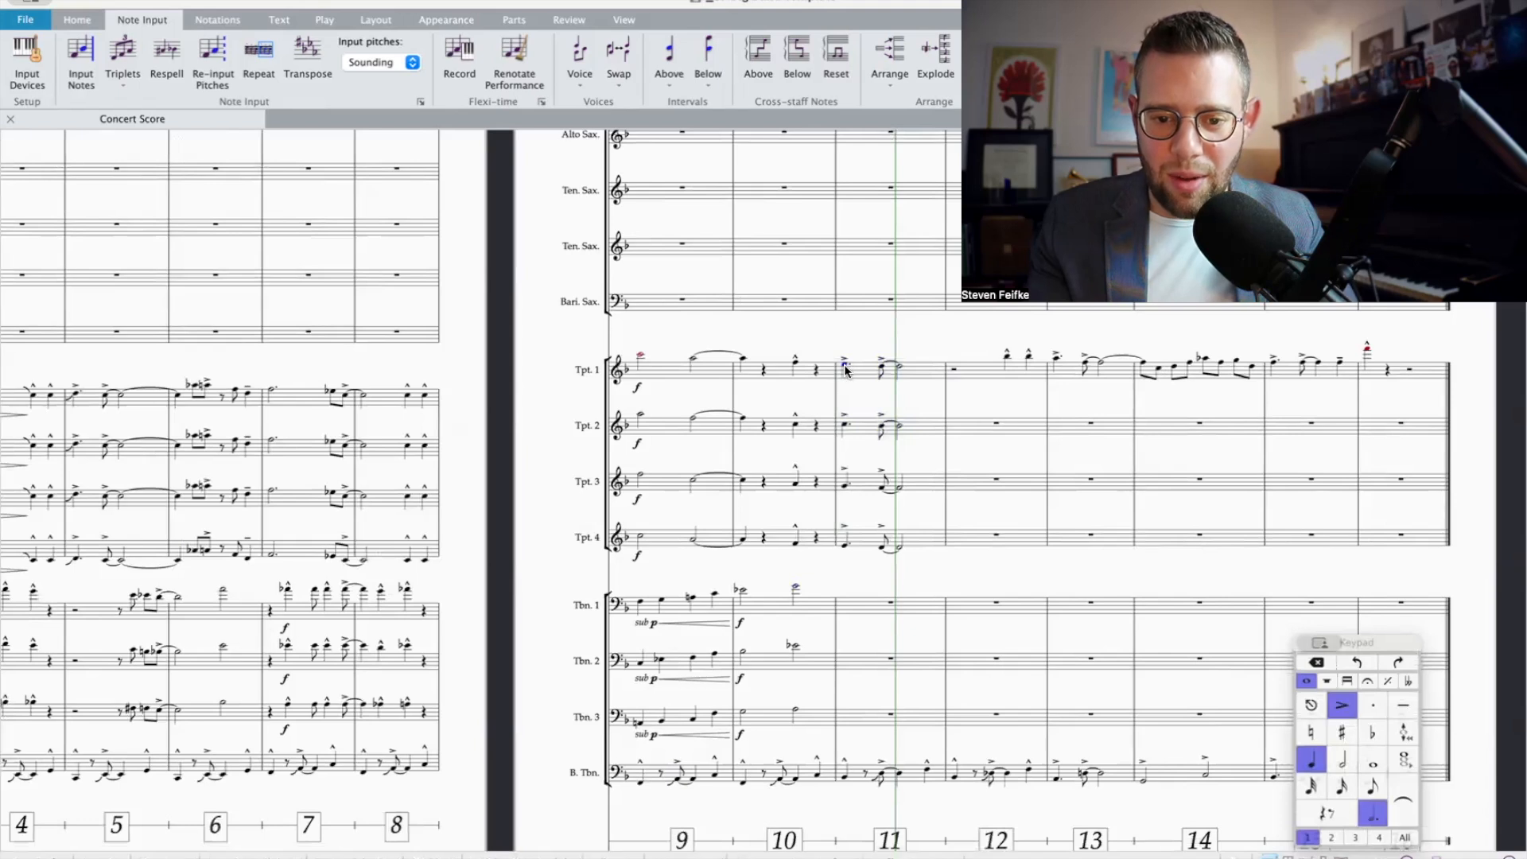
shift+click(841, 548)
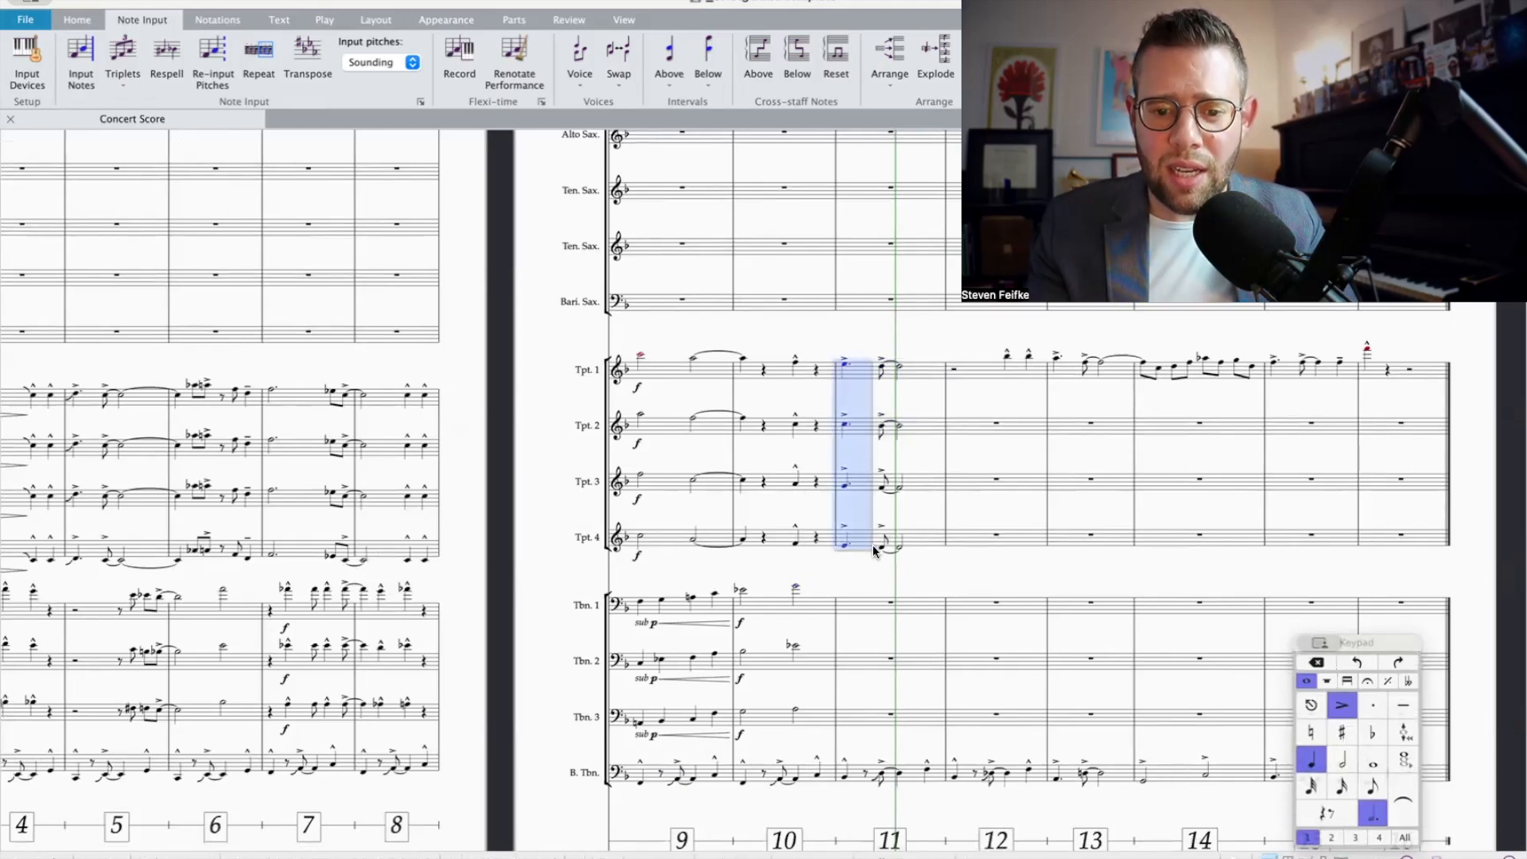
click(1389, 681)
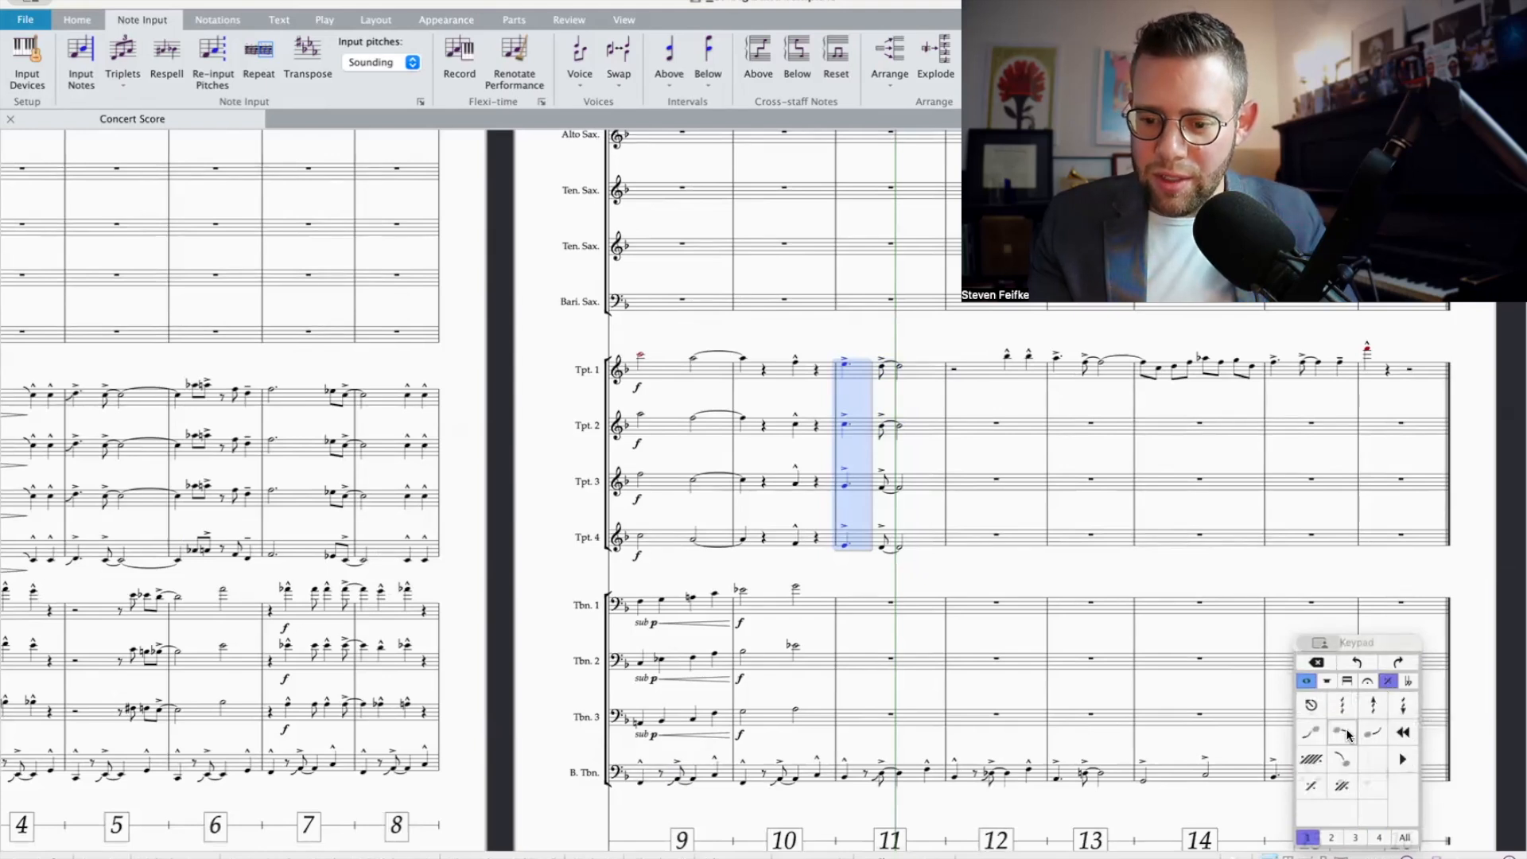
click(1313, 737)
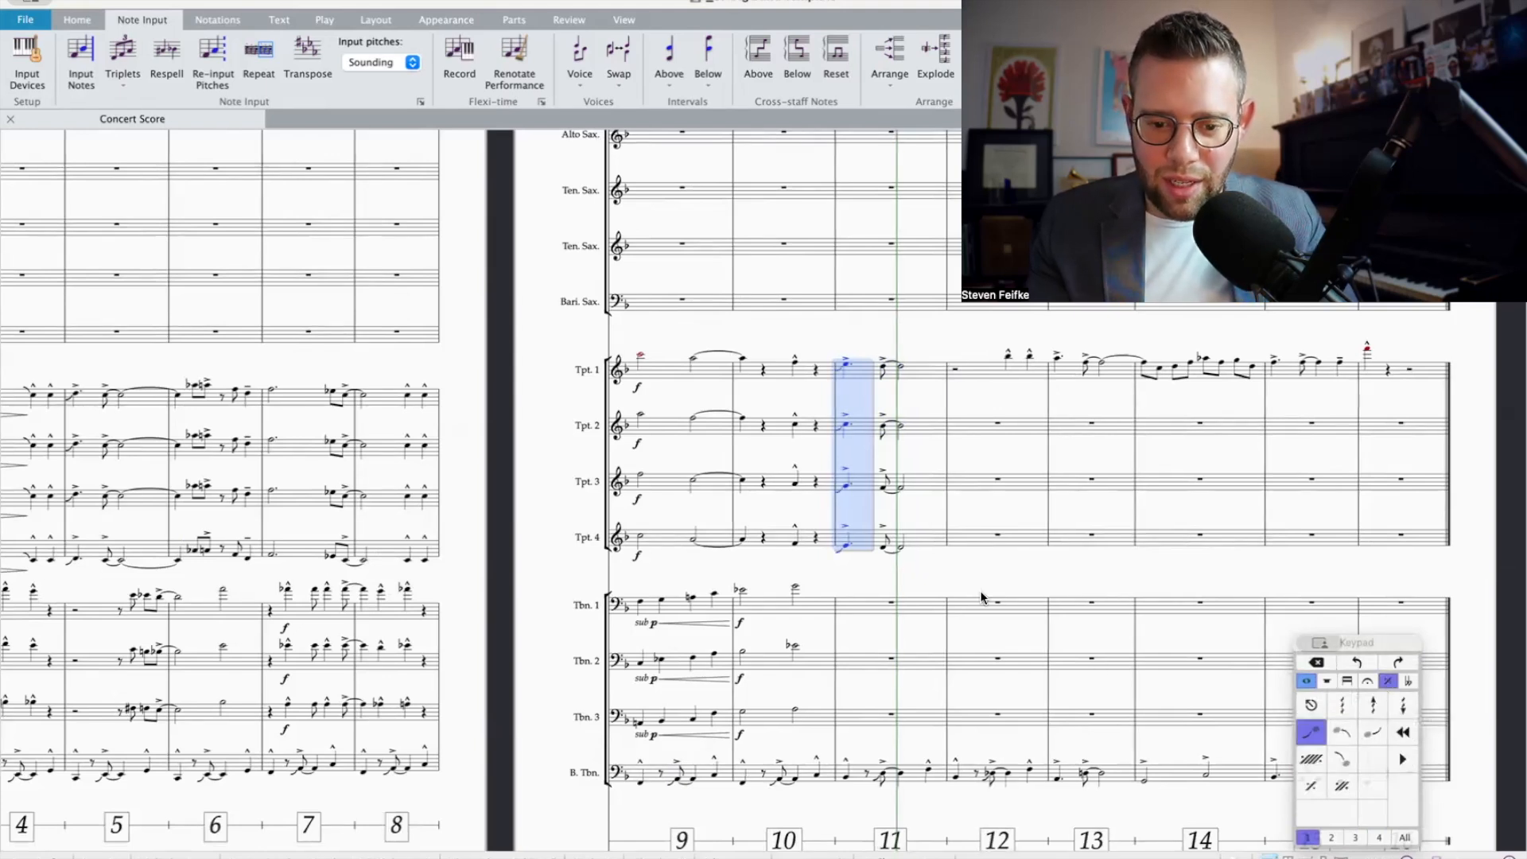
Step: Copy bar 11 from Trumpets 1 to 3 into Trombones 1 to 3
click(795, 587)
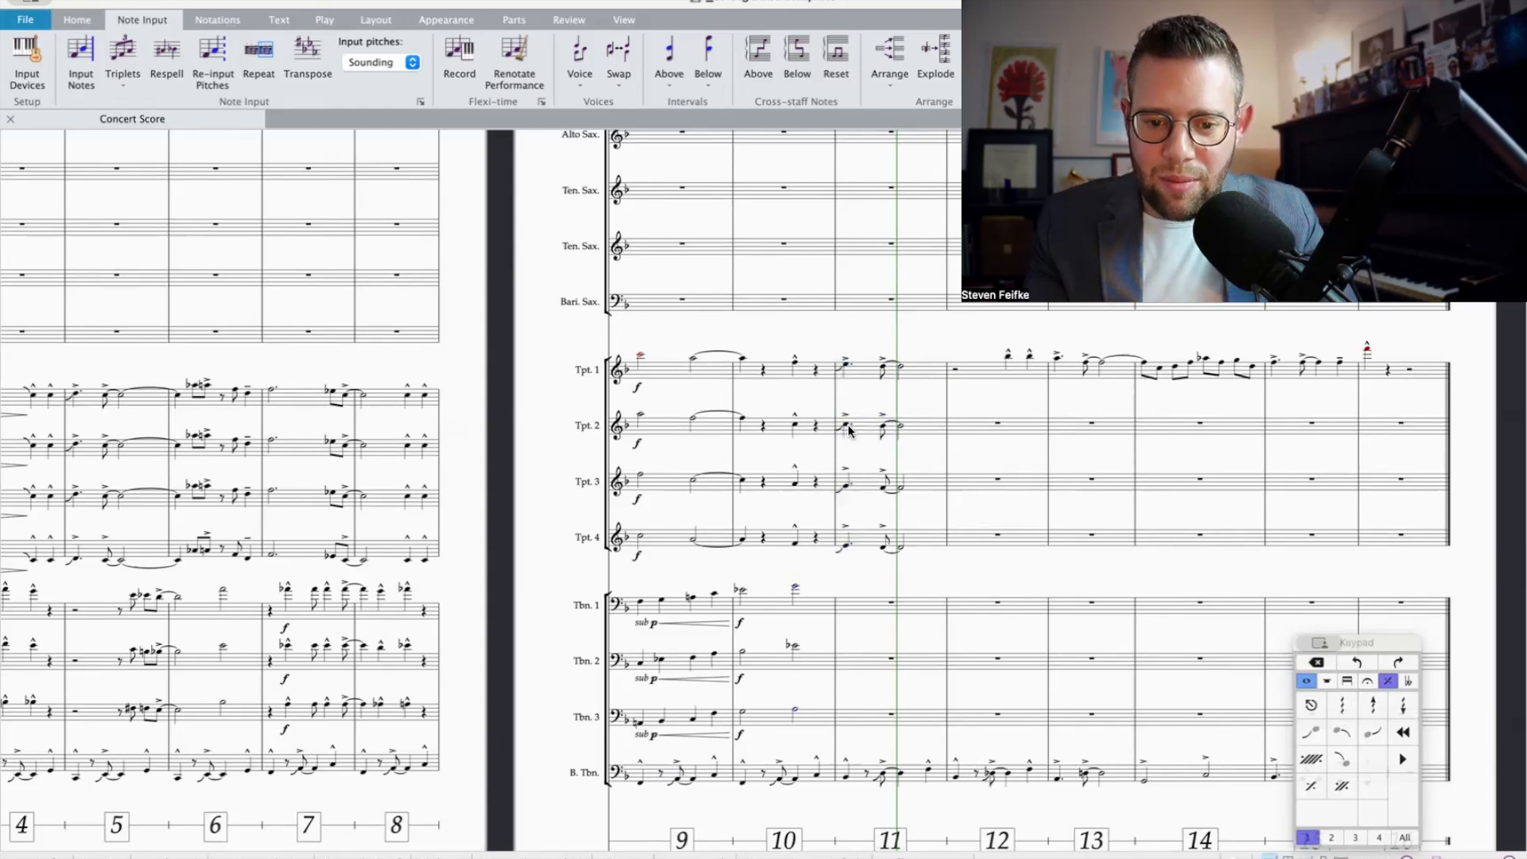
click(857, 382)
shift+click(907, 480)
key(ctrl+c)
key(Escape)
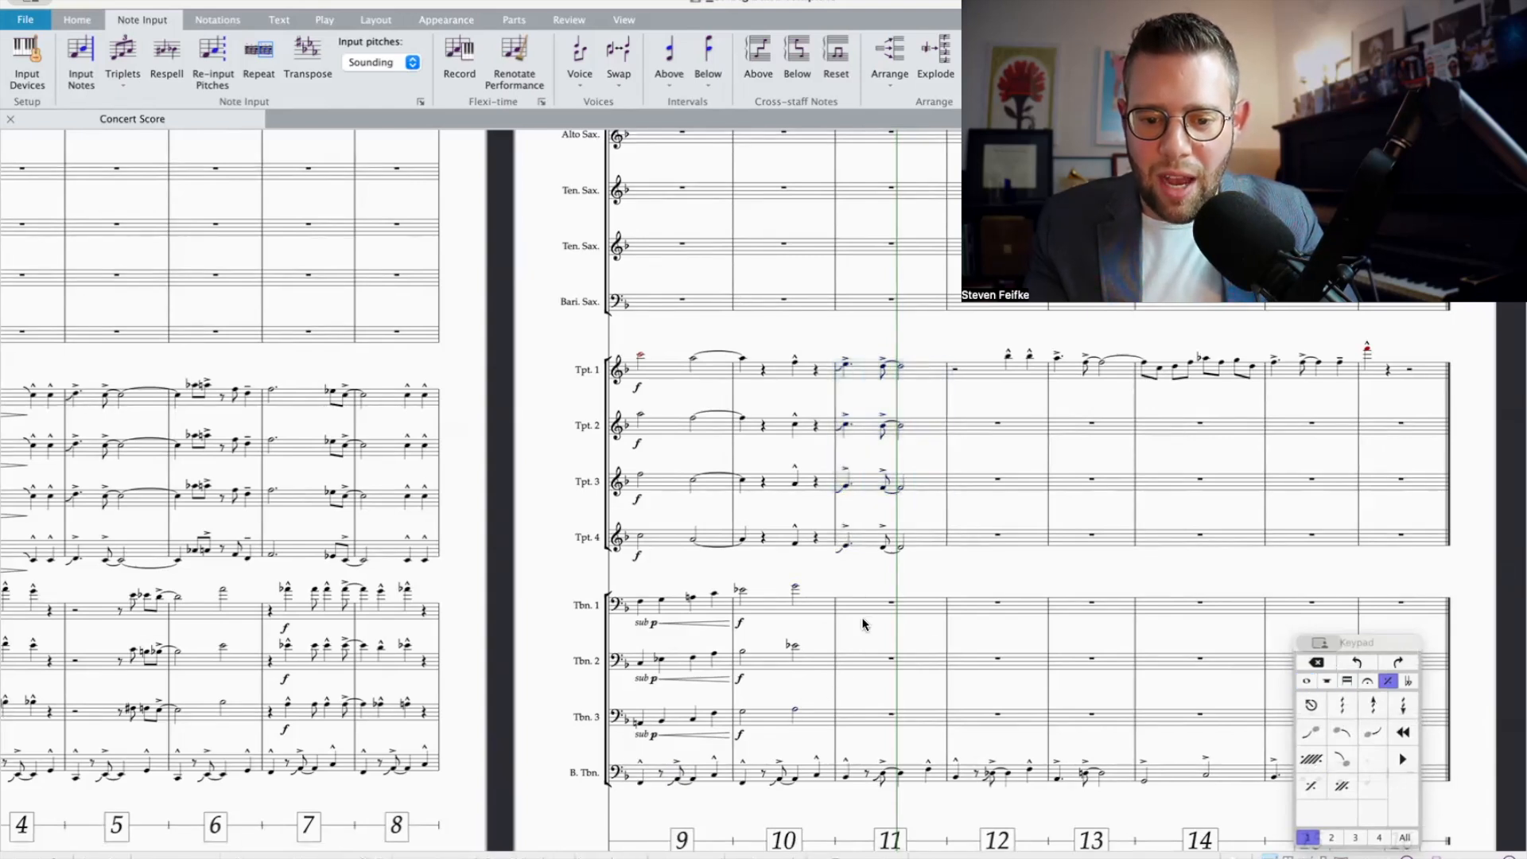
click(863, 614)
key(ctrl+v)
Step: Add the dynamic mf at the start of bar 11 in Trumpets 1 to 4 and Trombones 1 to 3
shift+click(864, 378)
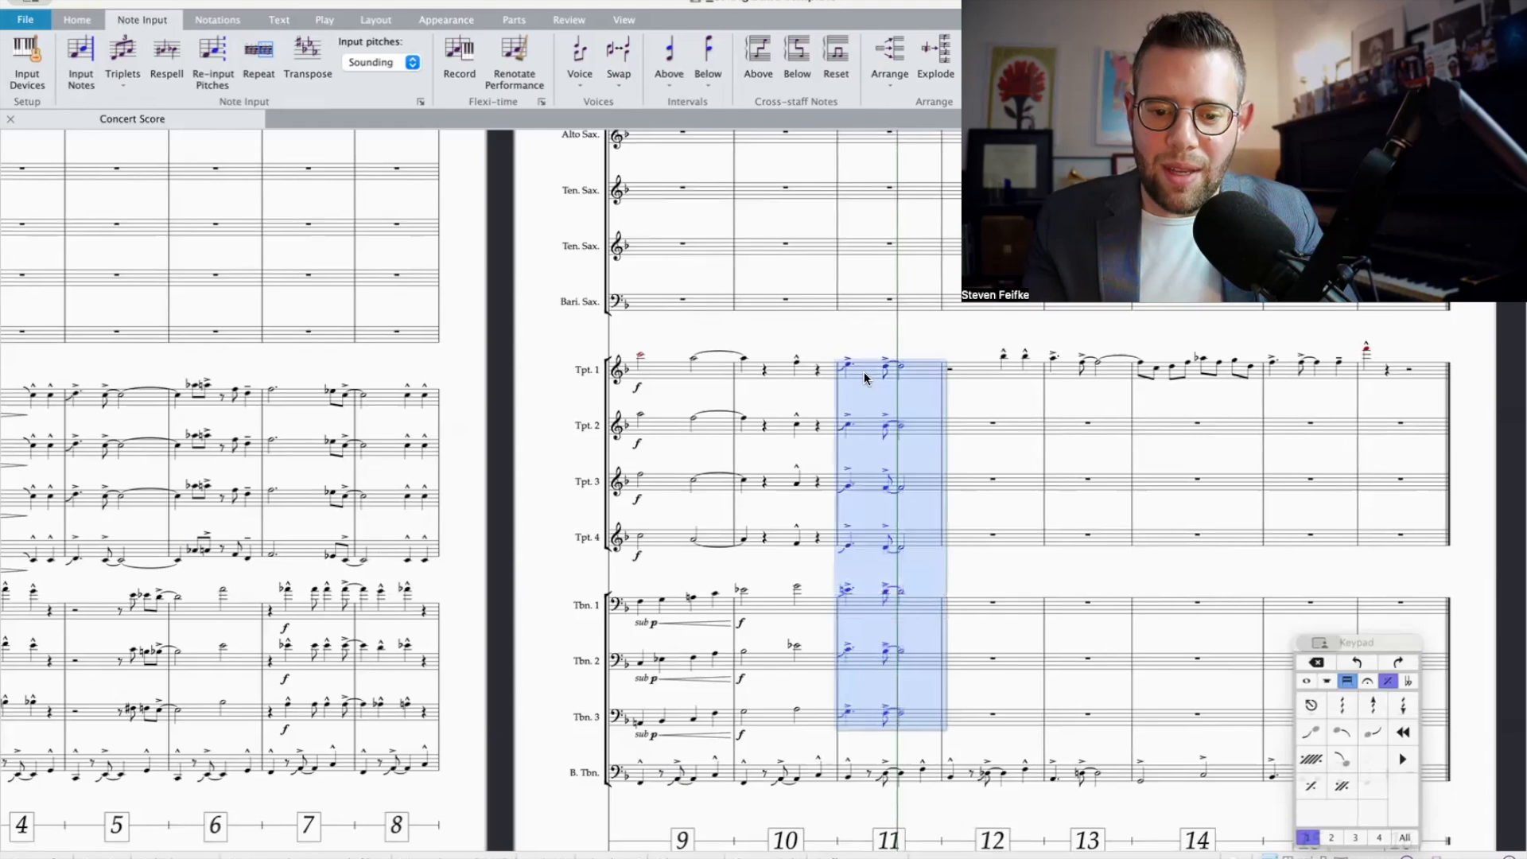
key(super+e)
click(885, 378)
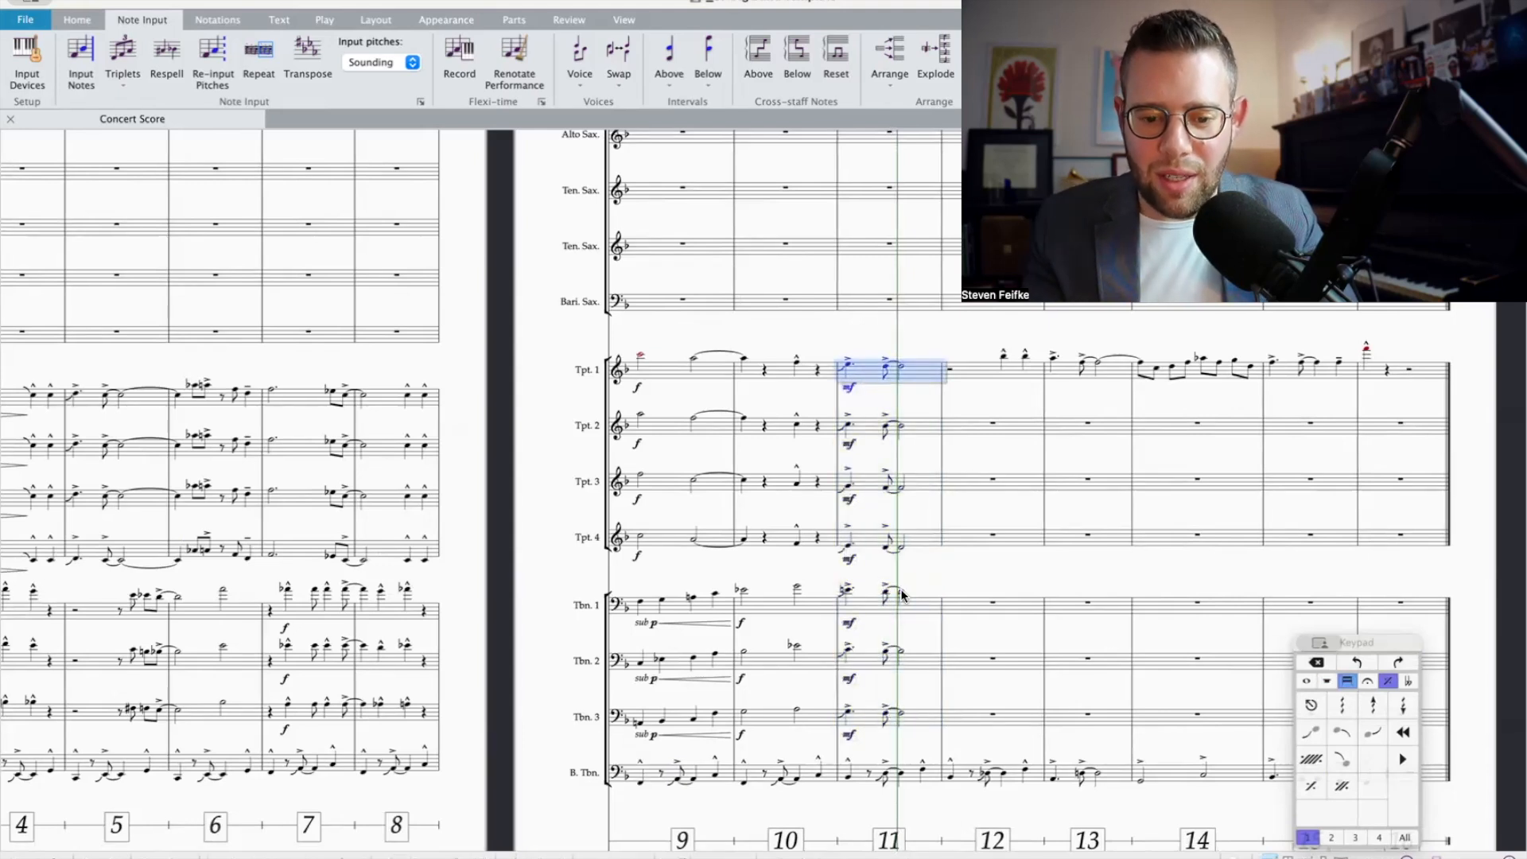
Step: Draw a diminuendo hairpin under the second half note of bar 10 in Trombones 1 to 3
click(797, 590)
shift+click(795, 712)
key(shift+h)
key(Escape)
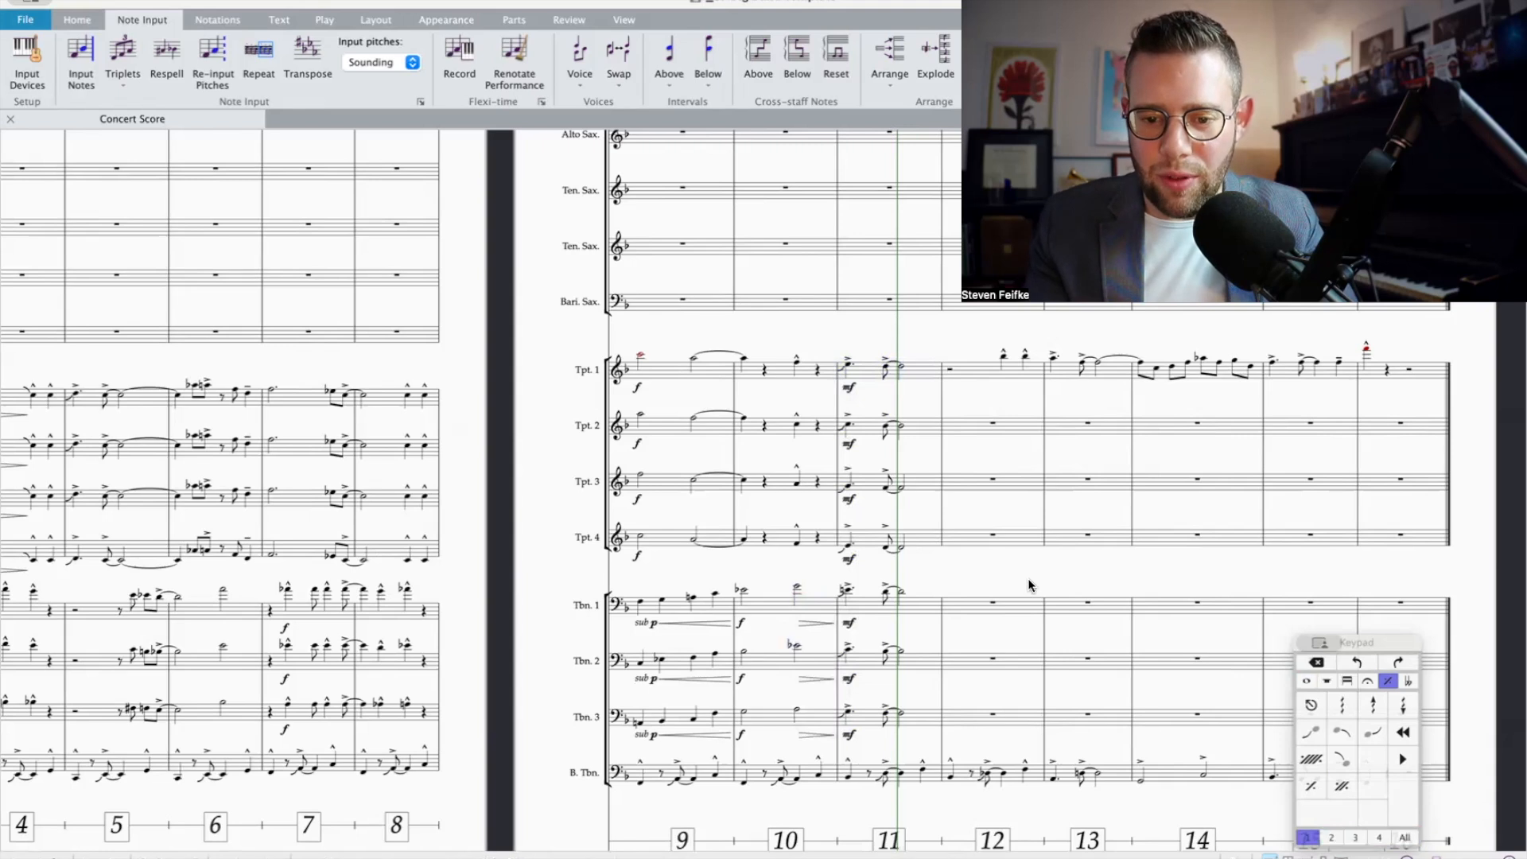
Step: Repeat the half notes that end bar 11 into bar 12 for Trombones 1 to 3
scroll(1029, 585, up, 1)
click(923, 400)
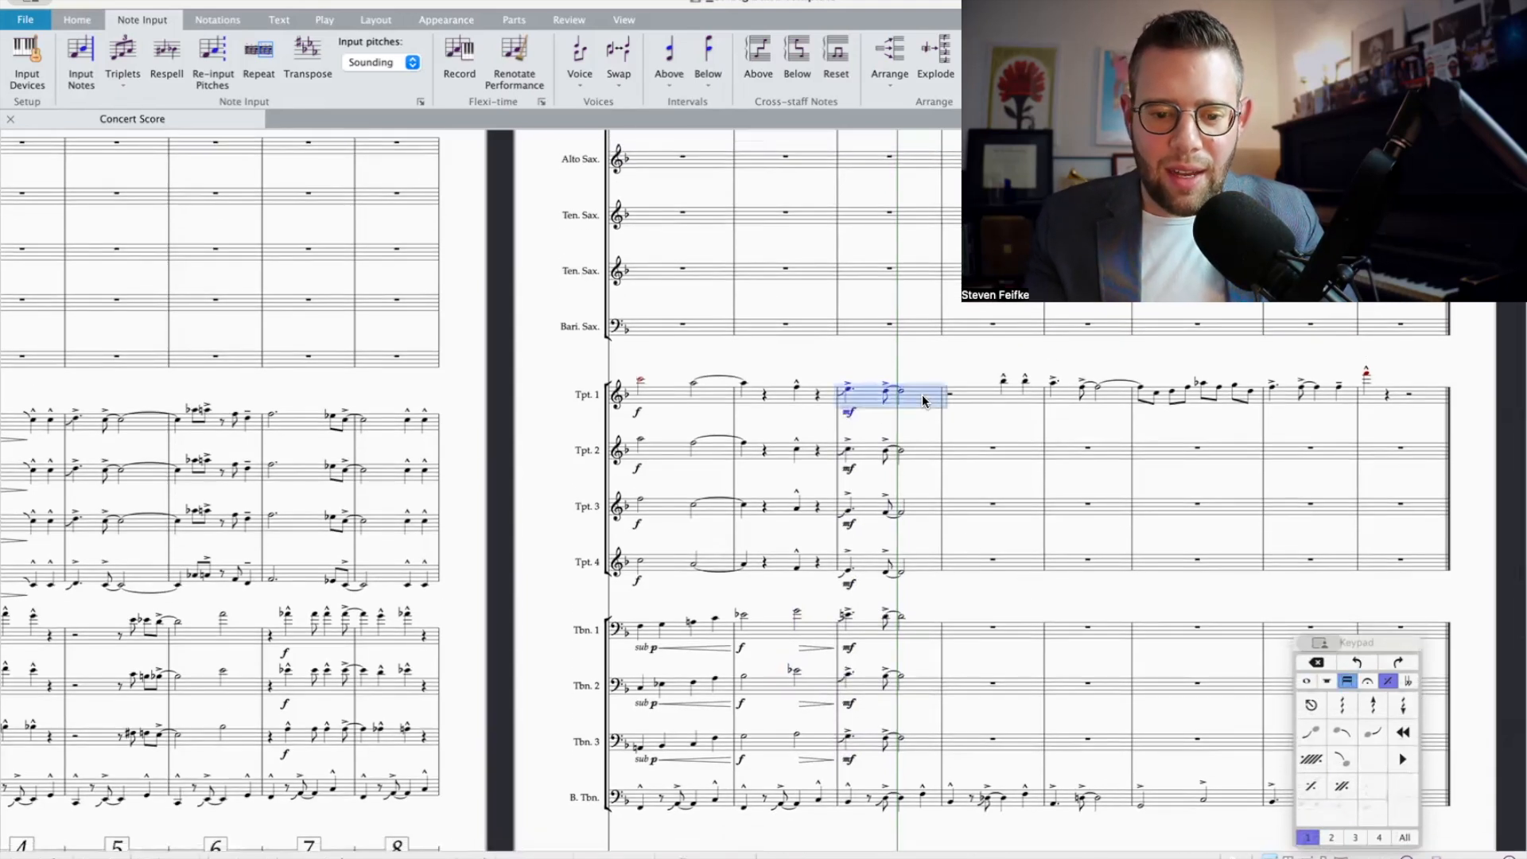
scroll(923, 400, down, 1)
scroll(965, 437, down, 2)
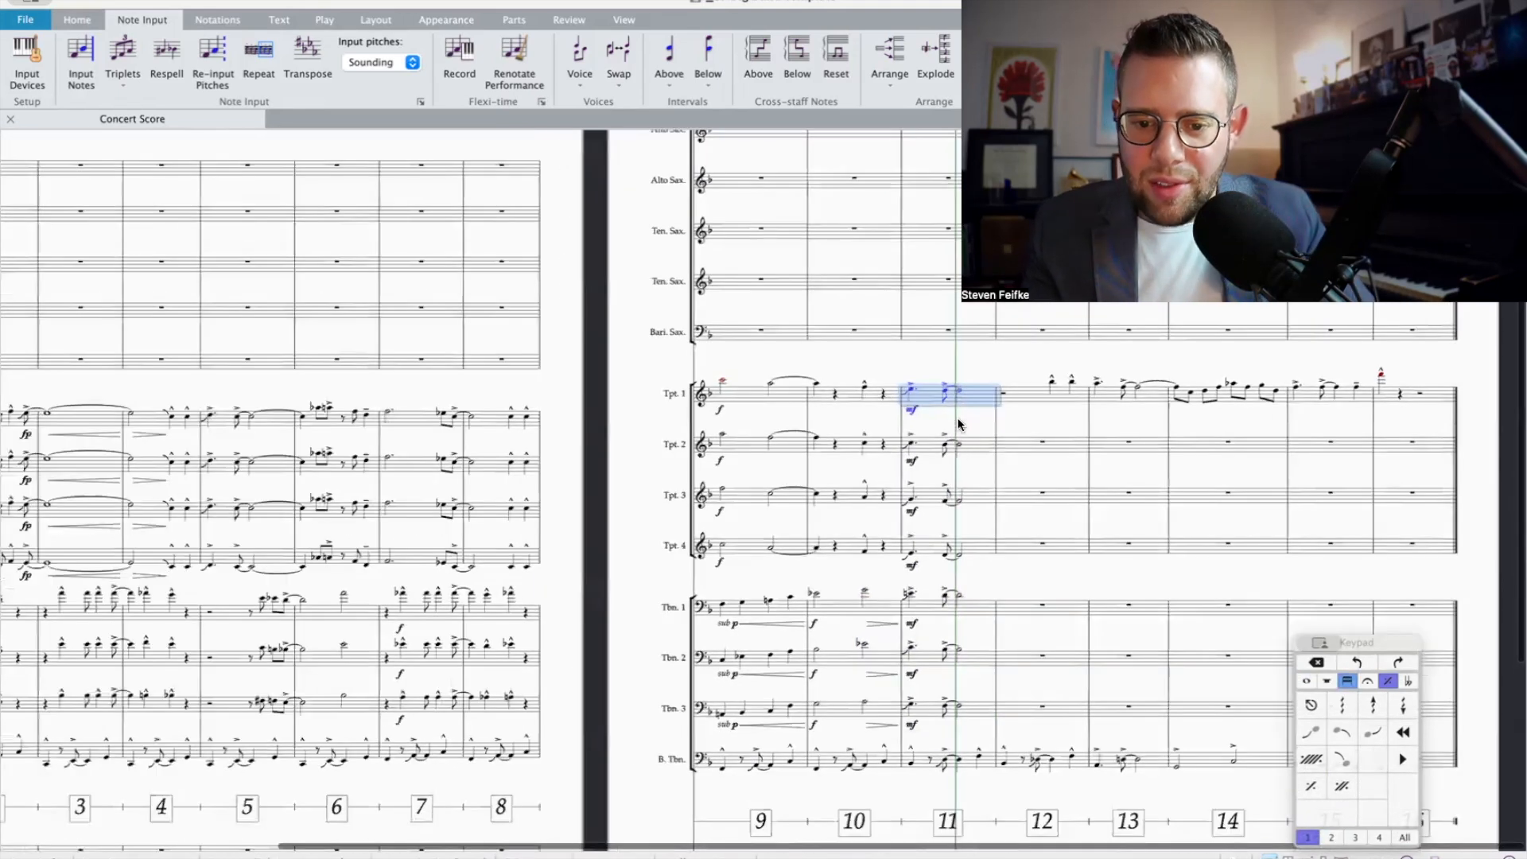
click(917, 602)
click(957, 602)
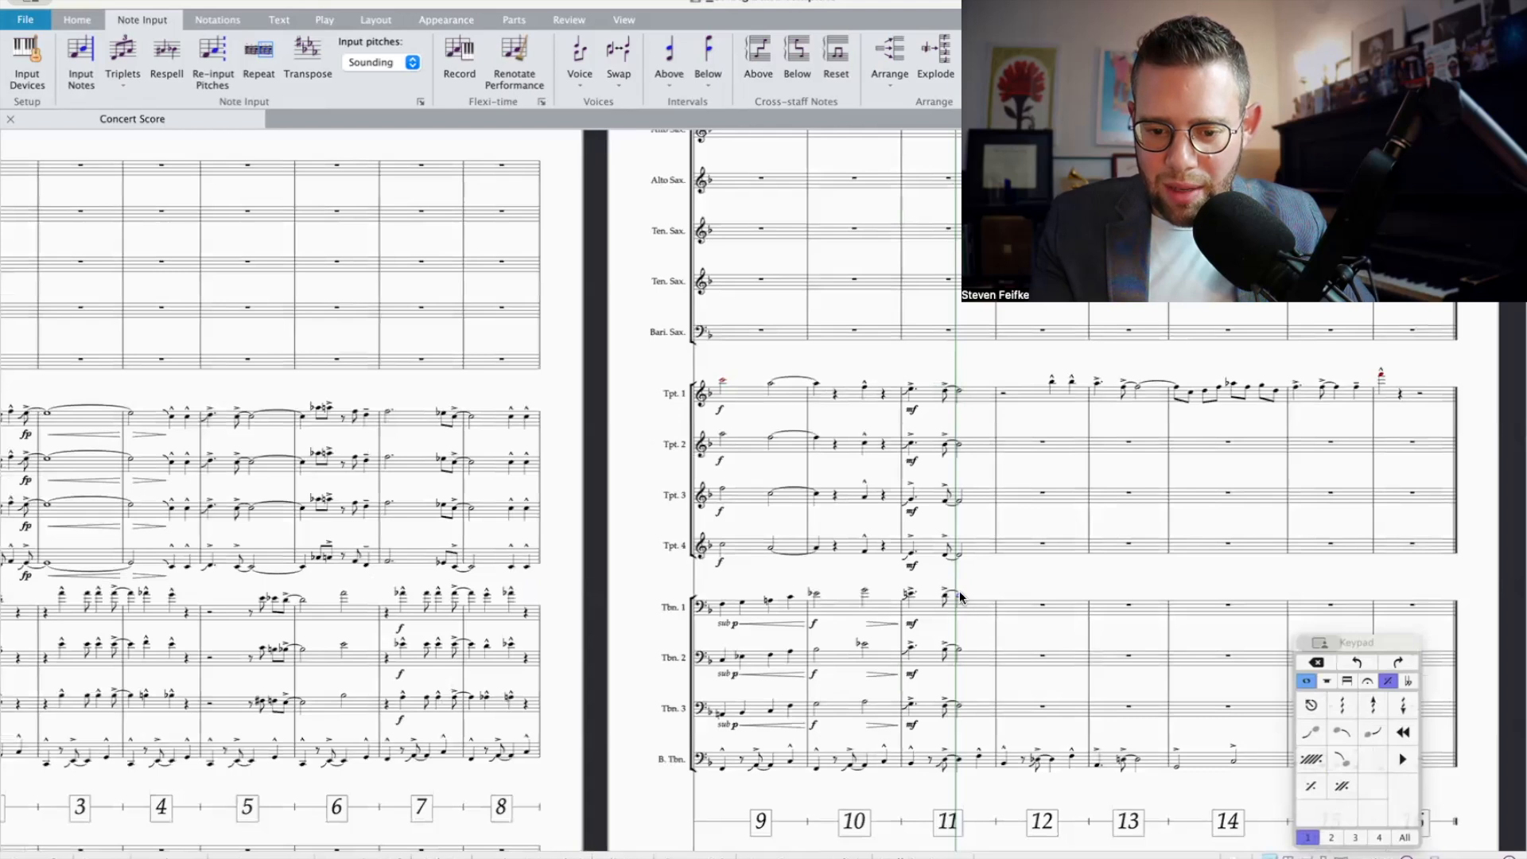
shift+click(959, 706)
key(r)
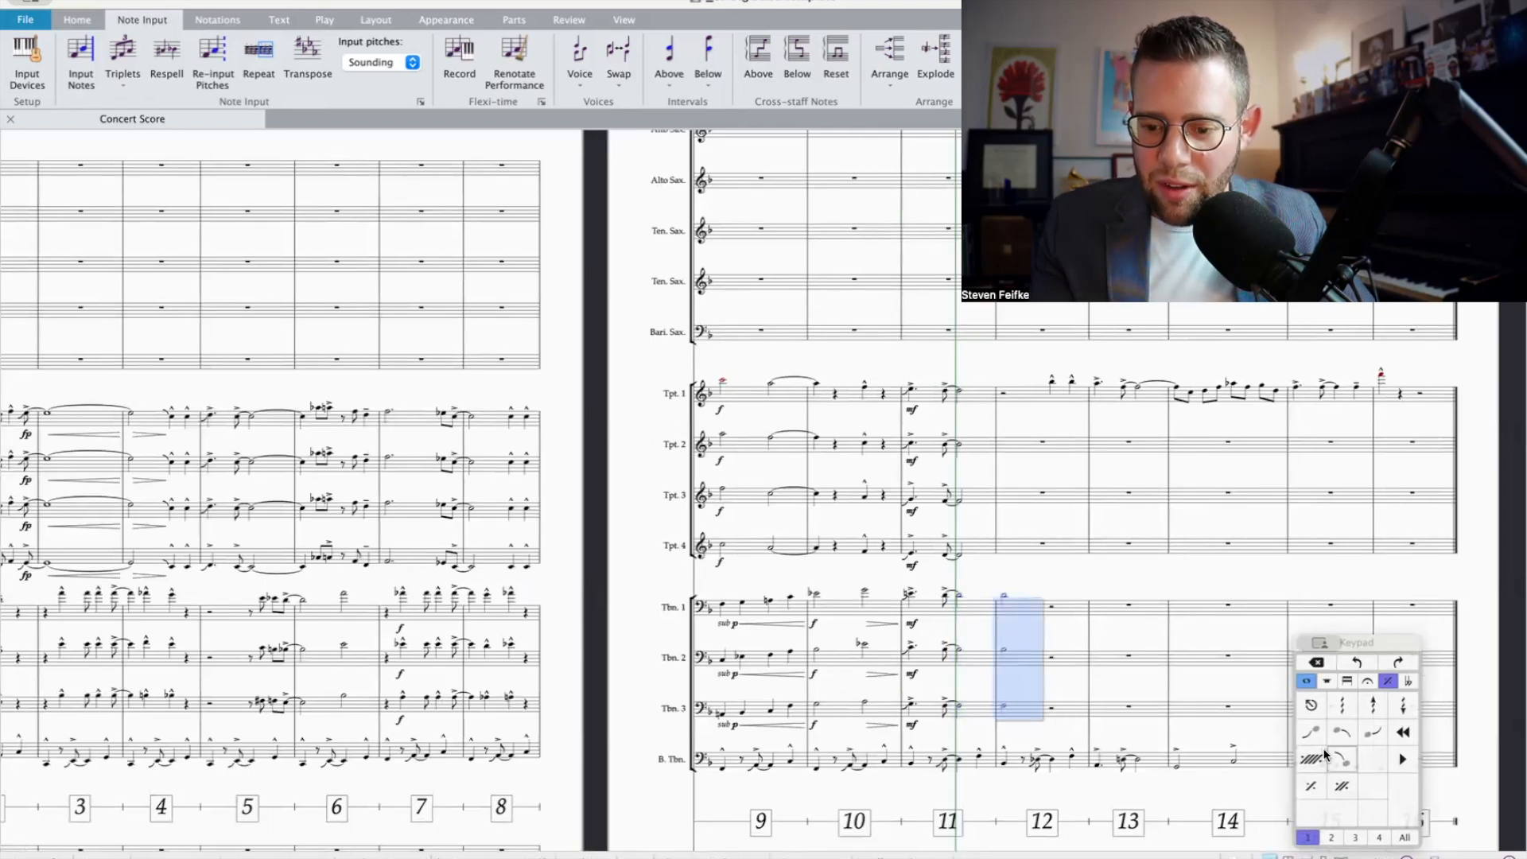
Step: Lengthen the bar 12 notes in Trombones 1 to 3 to whole notes and flatten Trombone 1's note
click(1307, 682)
click(1374, 759)
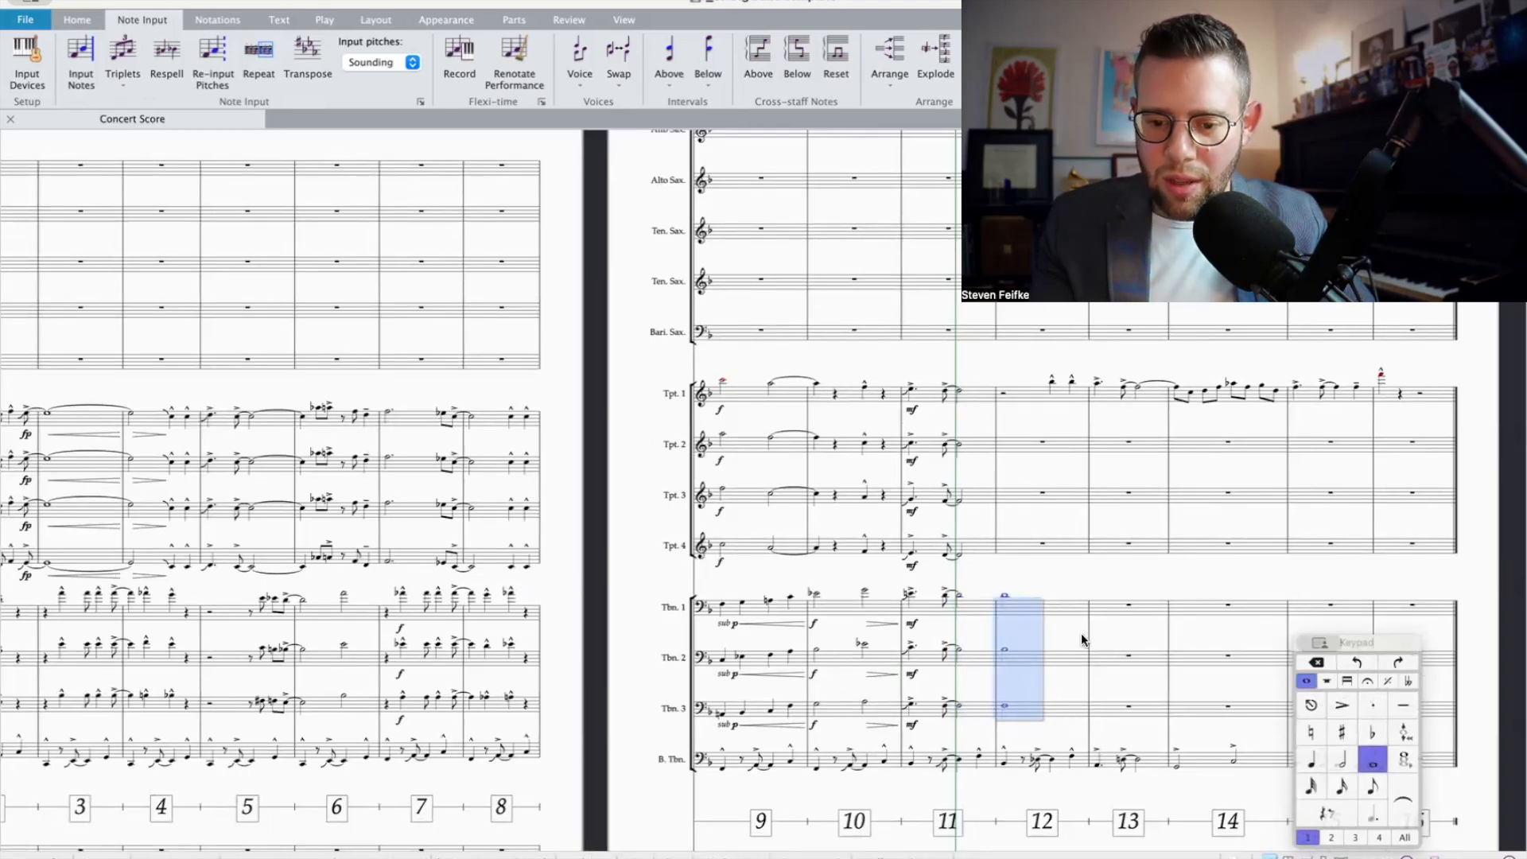
click(1006, 596)
click(1372, 733)
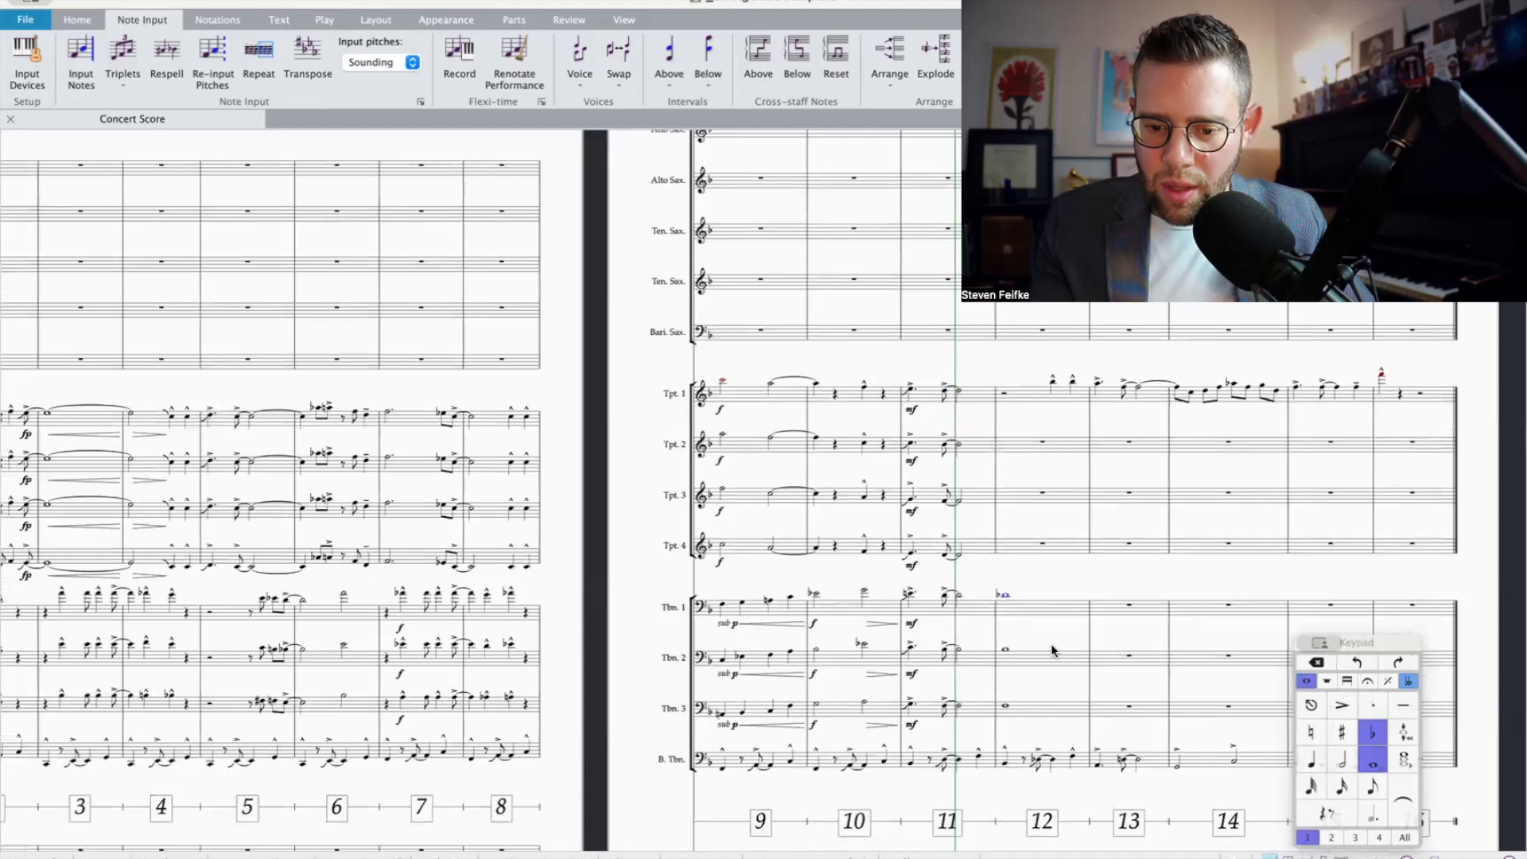
Step: Give the bar 12 whole notes in Trombones 1 to 3 an accent, the dynamic fp and a crescendo hairpin
click(1026, 613)
shift+click(1024, 709)
click(1348, 704)
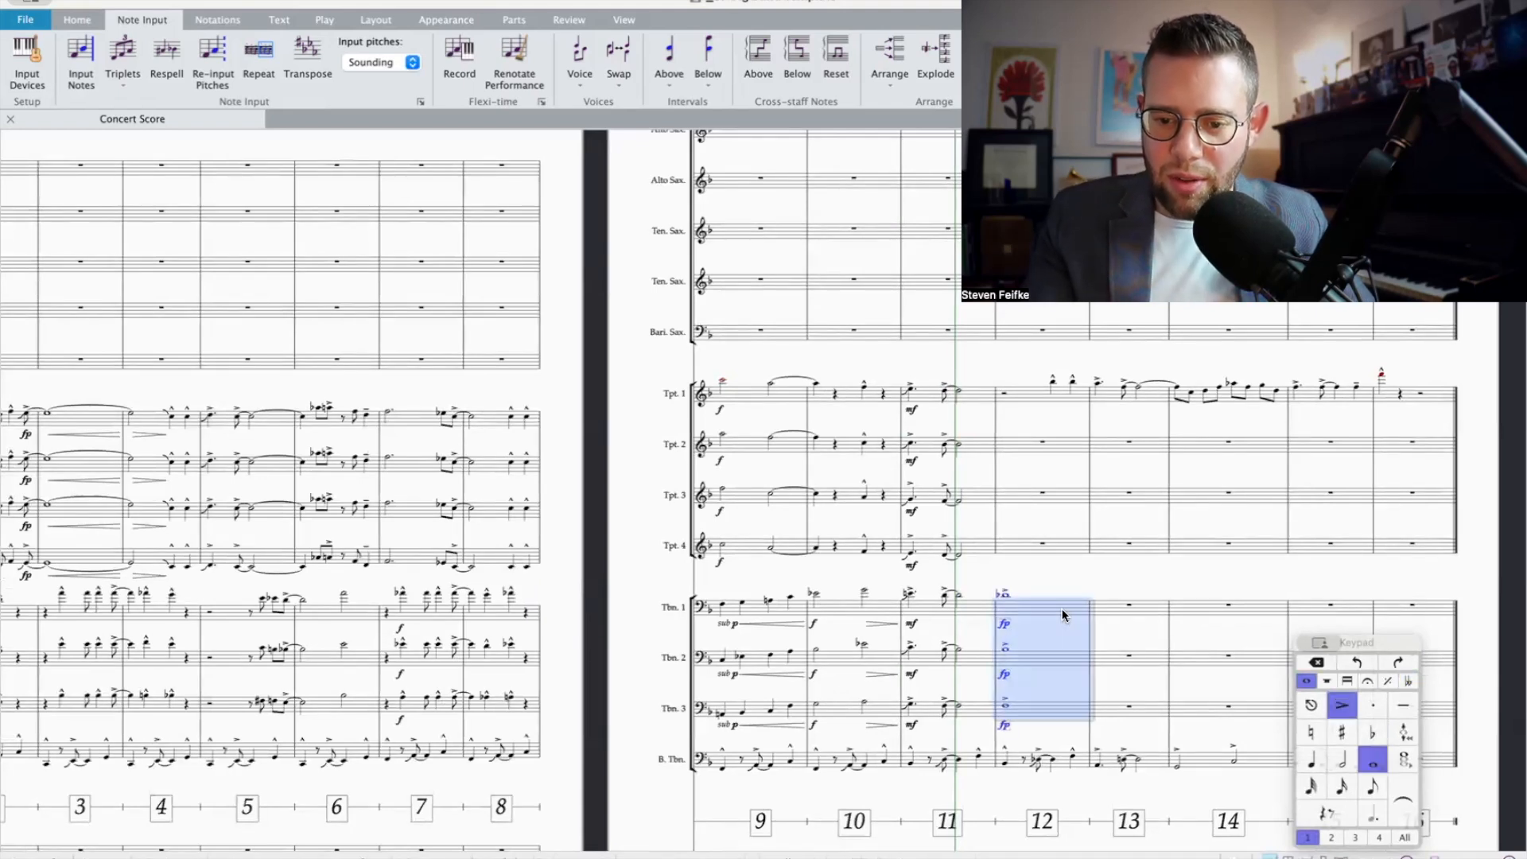
key(h)
key(Escape)
scroll(1074, 571, up, 1)
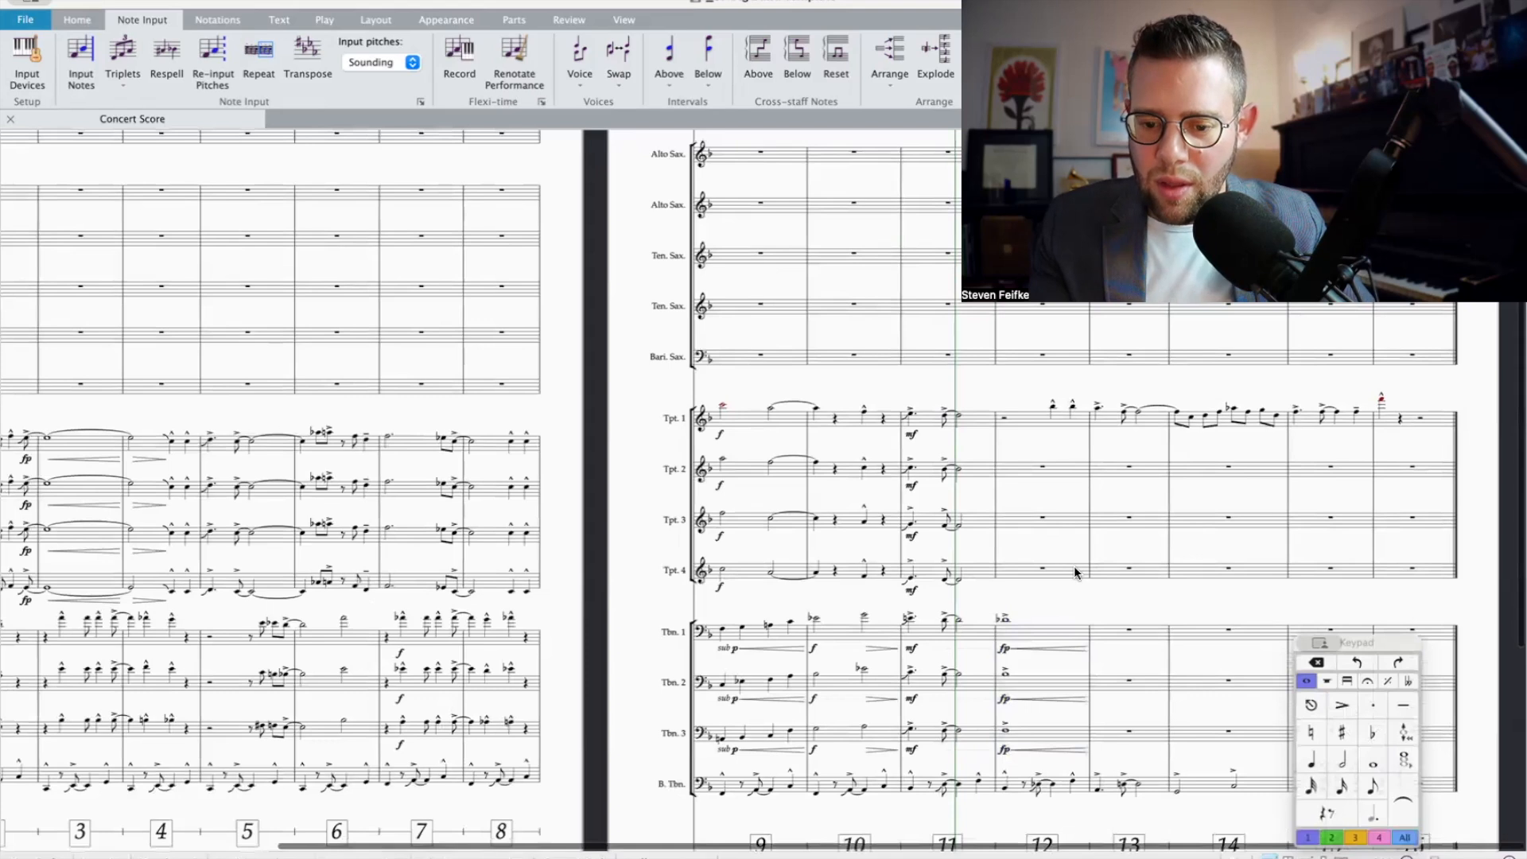
Step: Stack three harmony notes below each of Trumpet 1's two quarter notes in bar 12, flattening the second added note
click(1111, 739)
shift+click(1112, 419)
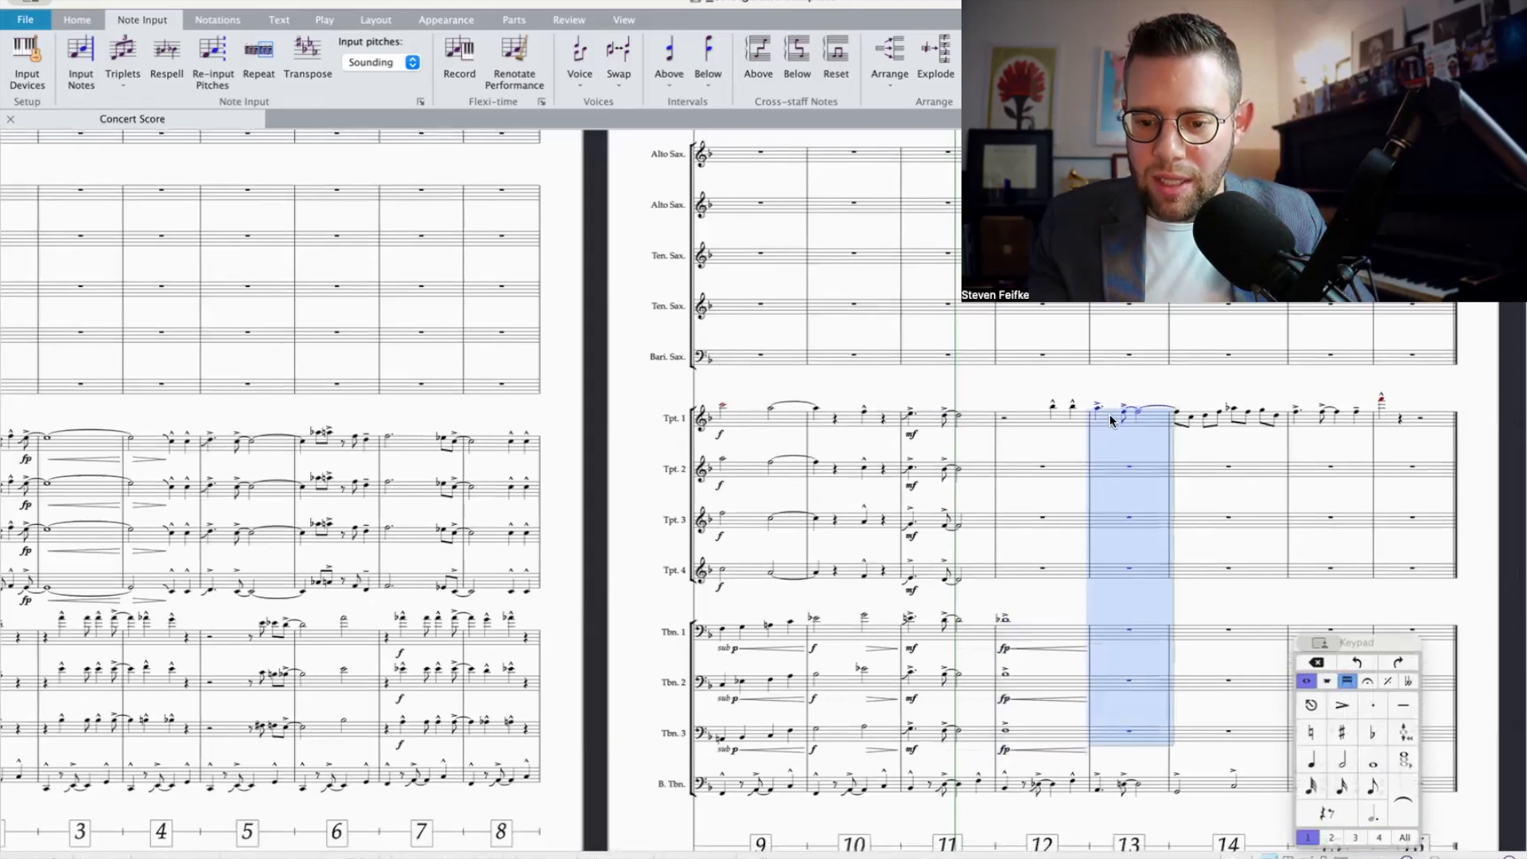
click(1054, 406)
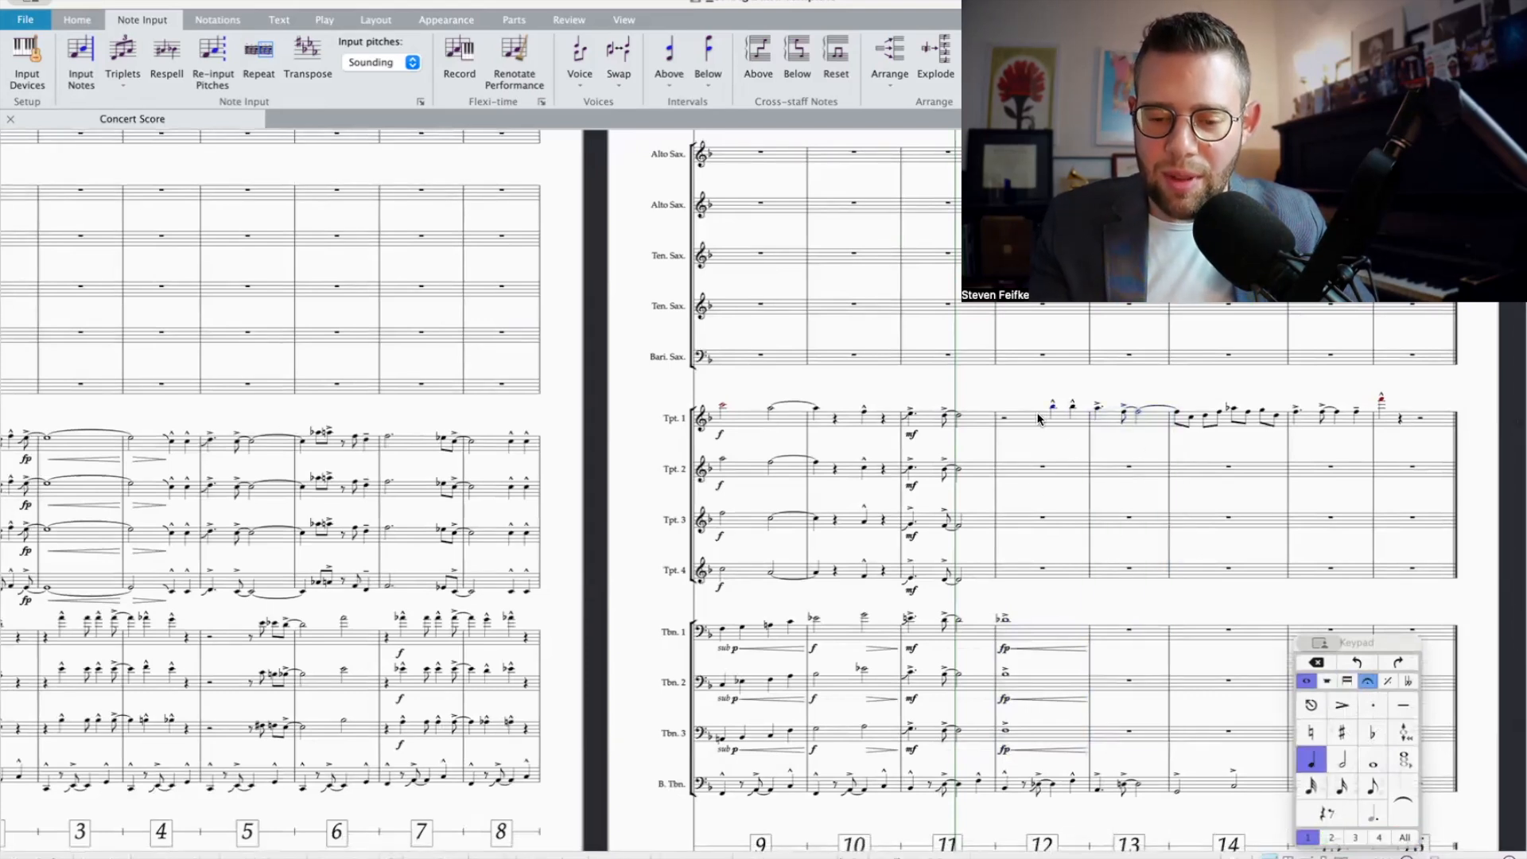
scroll(1031, 707, down, 3)
scroll(1031, 706, up, 5)
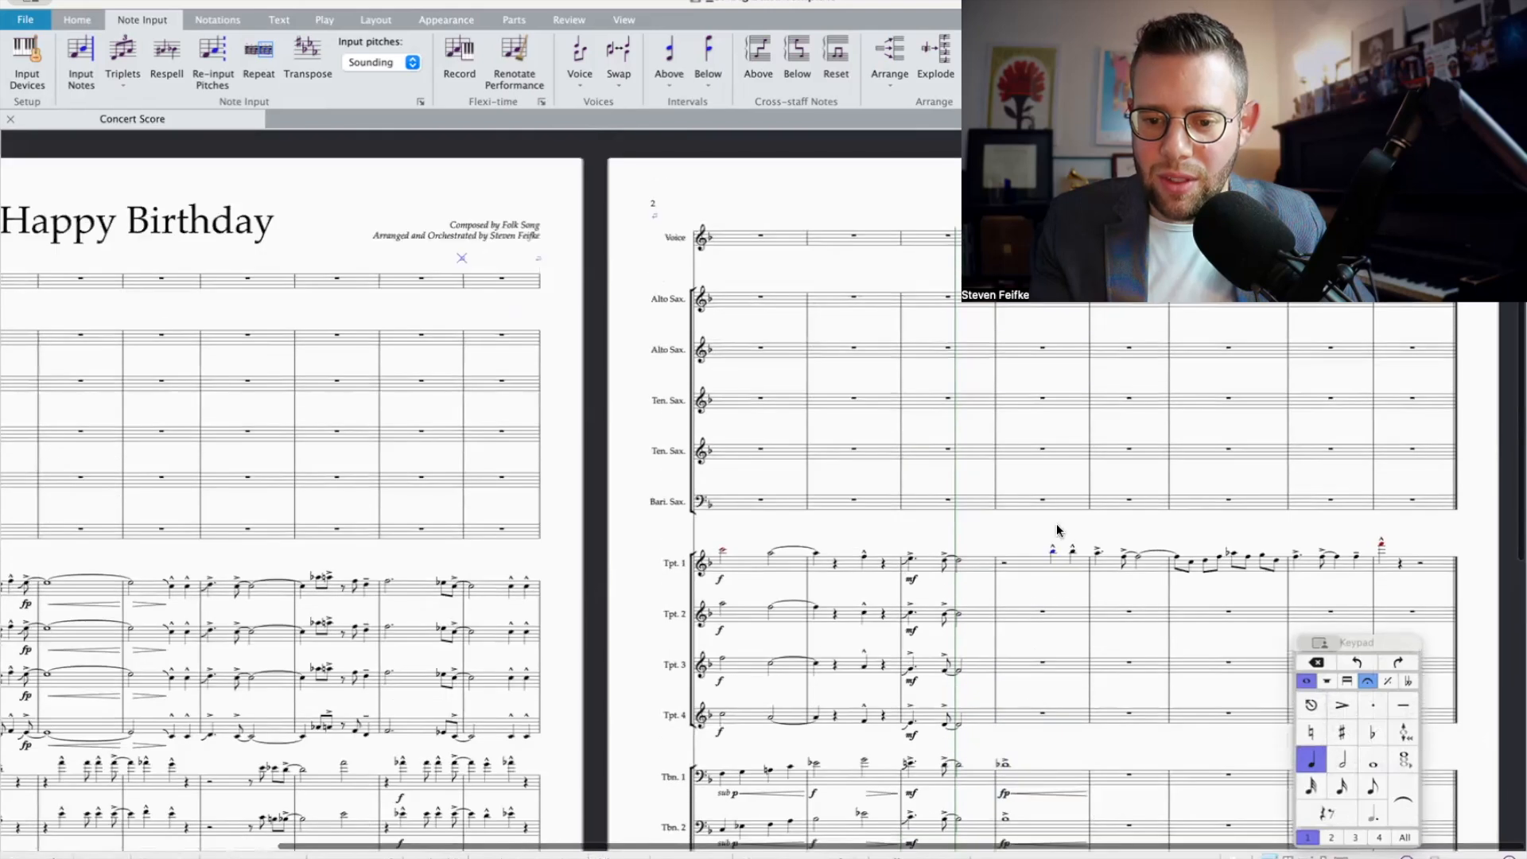
click(1374, 737)
key(shift+3)
key(shift+3)
key(shift+2)
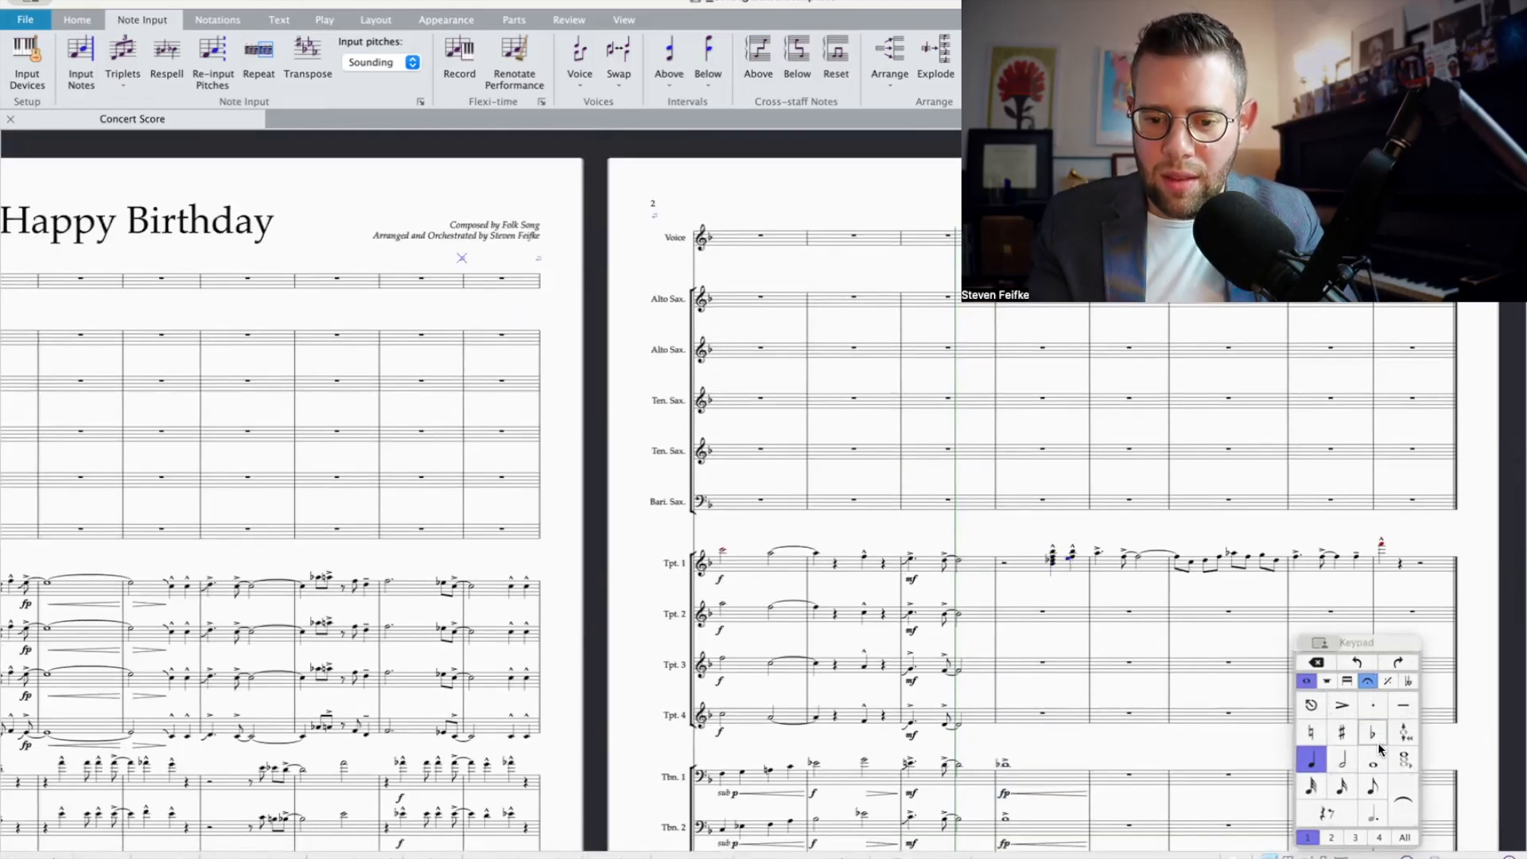
Step: Cut Trumpet 1's bar 12 chords and distribute their notes across Trumpets 1 to 4
click(1034, 567)
key(Delete)
shift+click(1019, 714)
key(ctrl+shift+v)
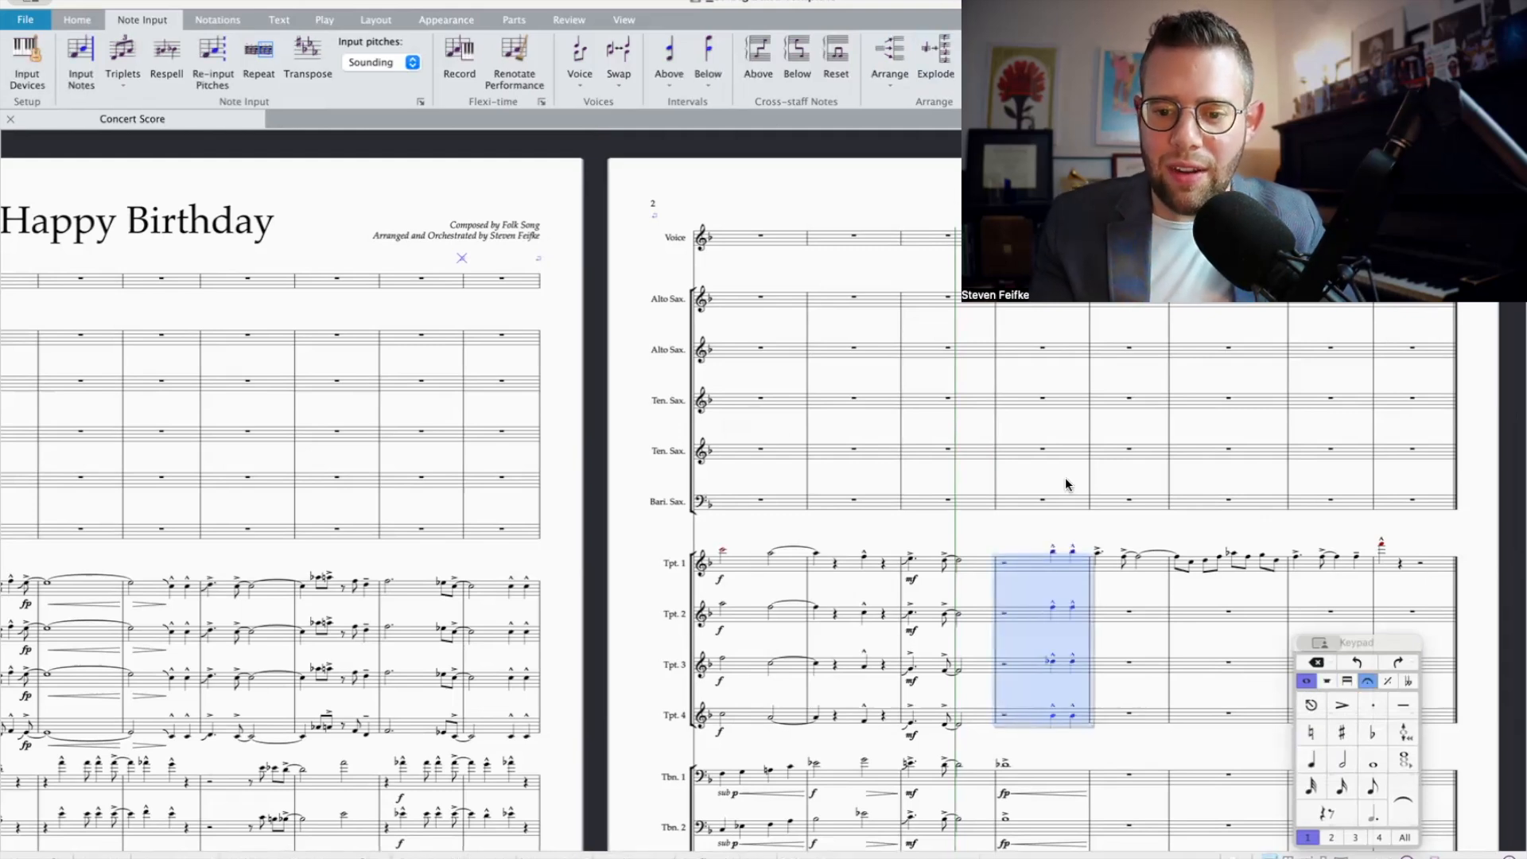
Step: Build a four-note chord upward from the Bass Trombone's dotted quarter note at the start of bar 13
scroll(1097, 533, down, 2)
click(1113, 524)
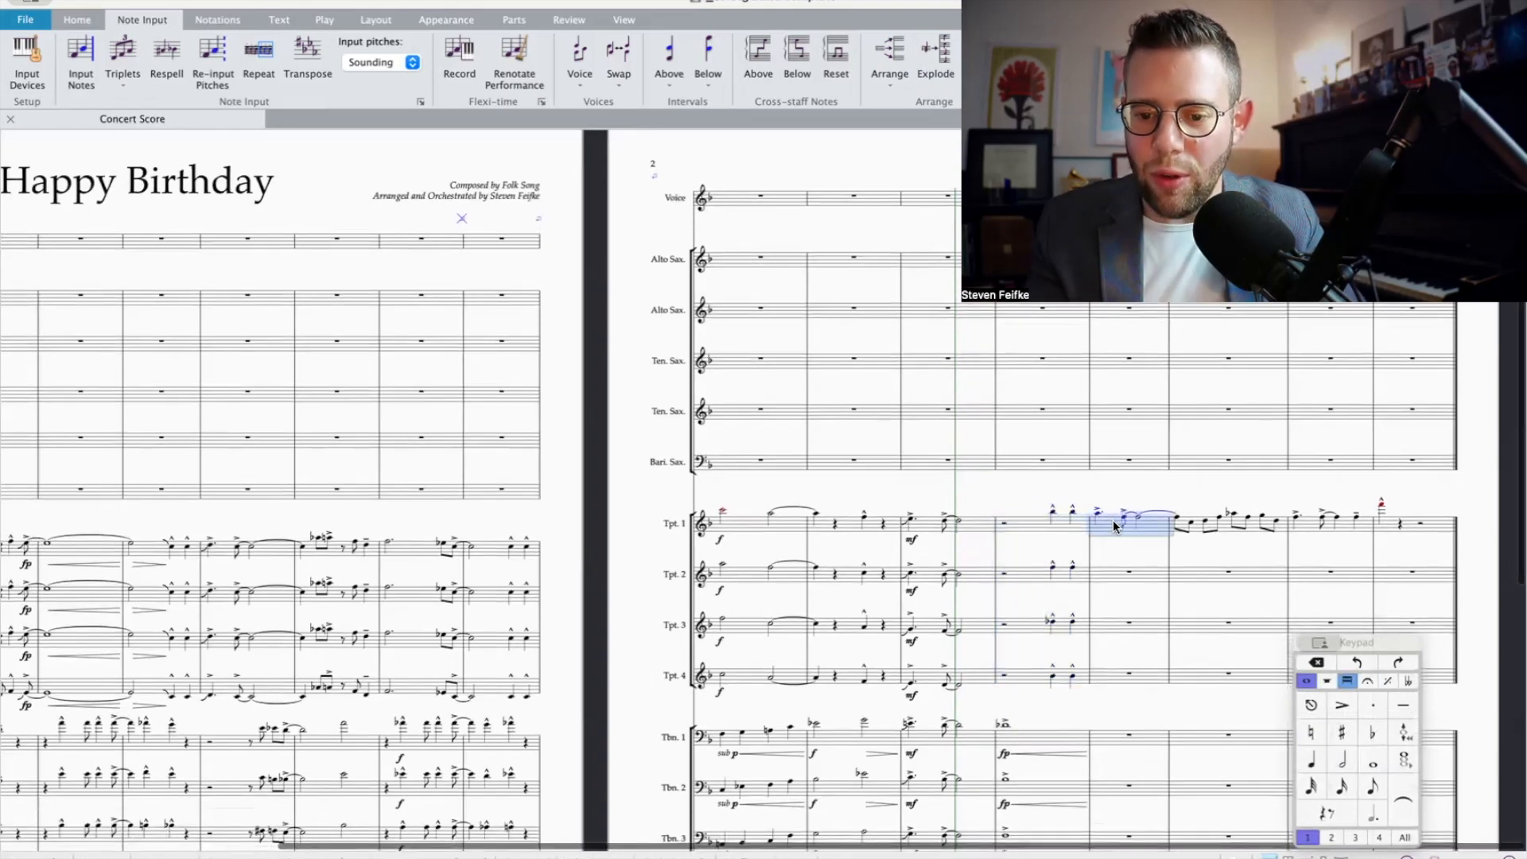
scroll(1114, 523, down, 2)
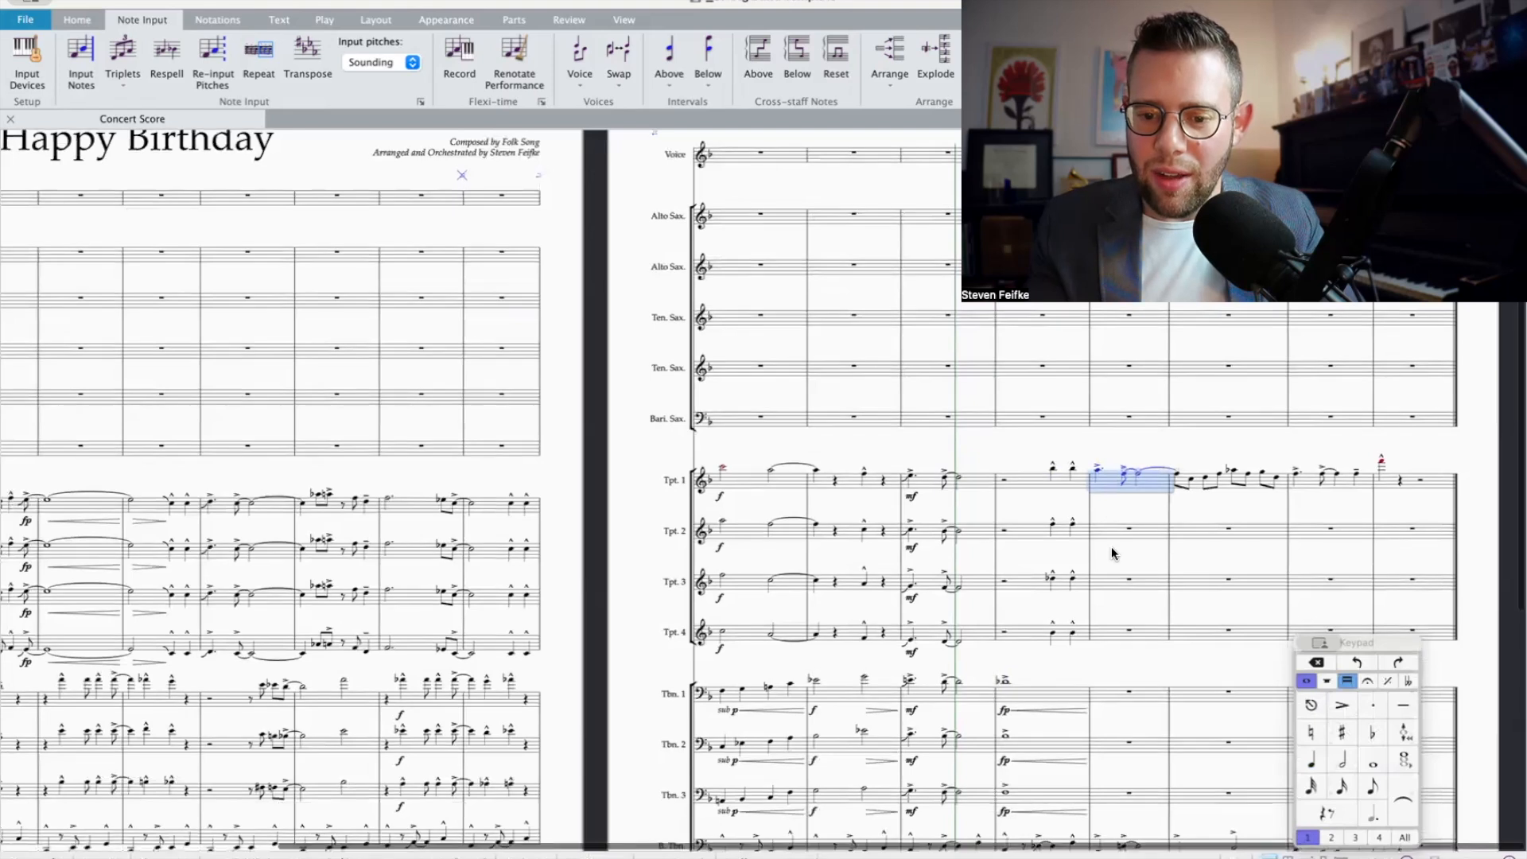
scroll(1111, 546, down, 3)
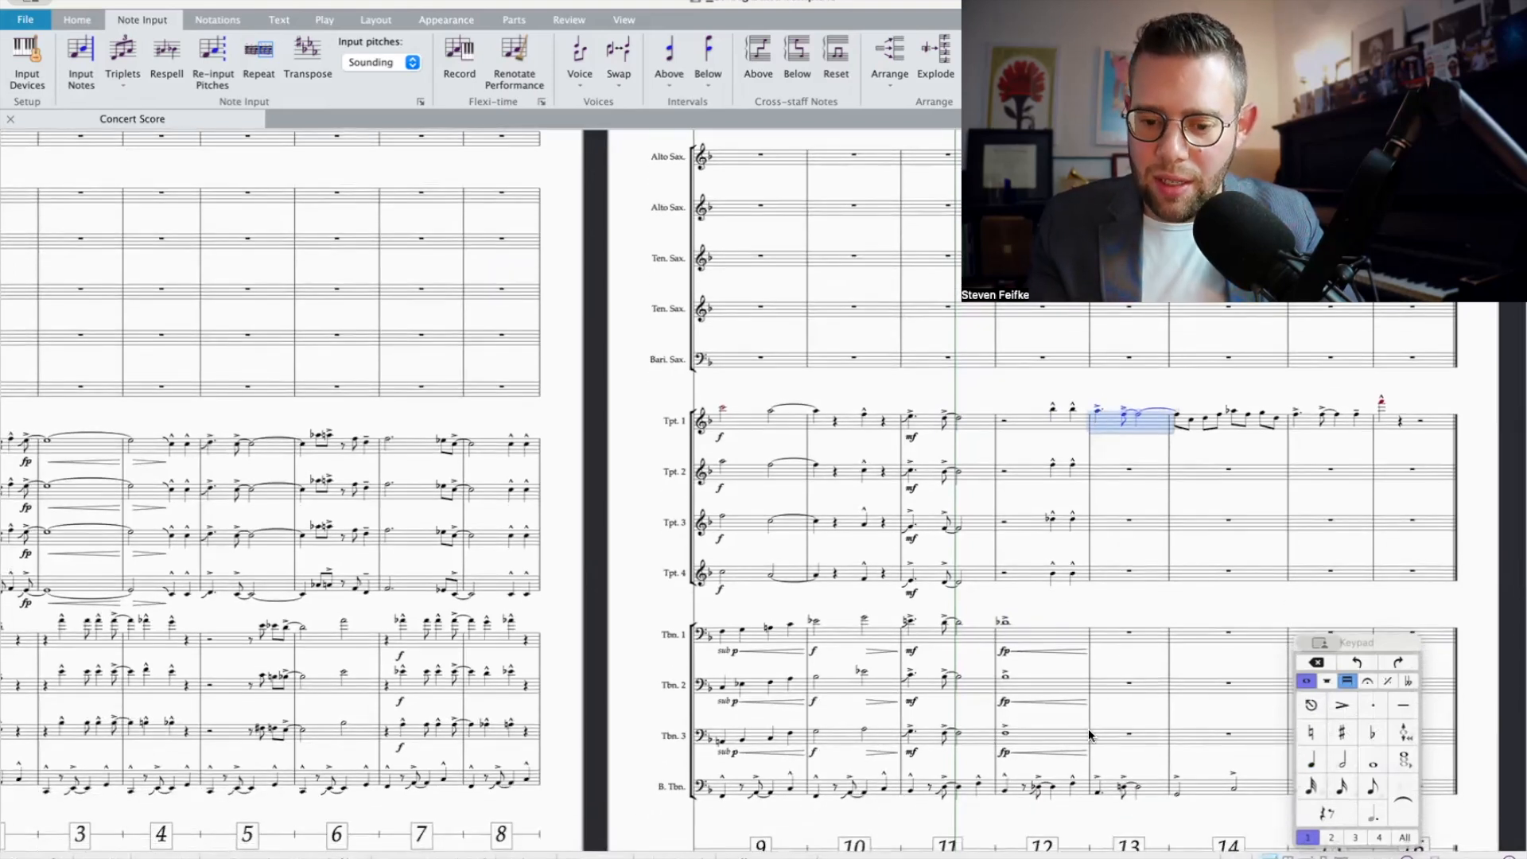
click(1151, 786)
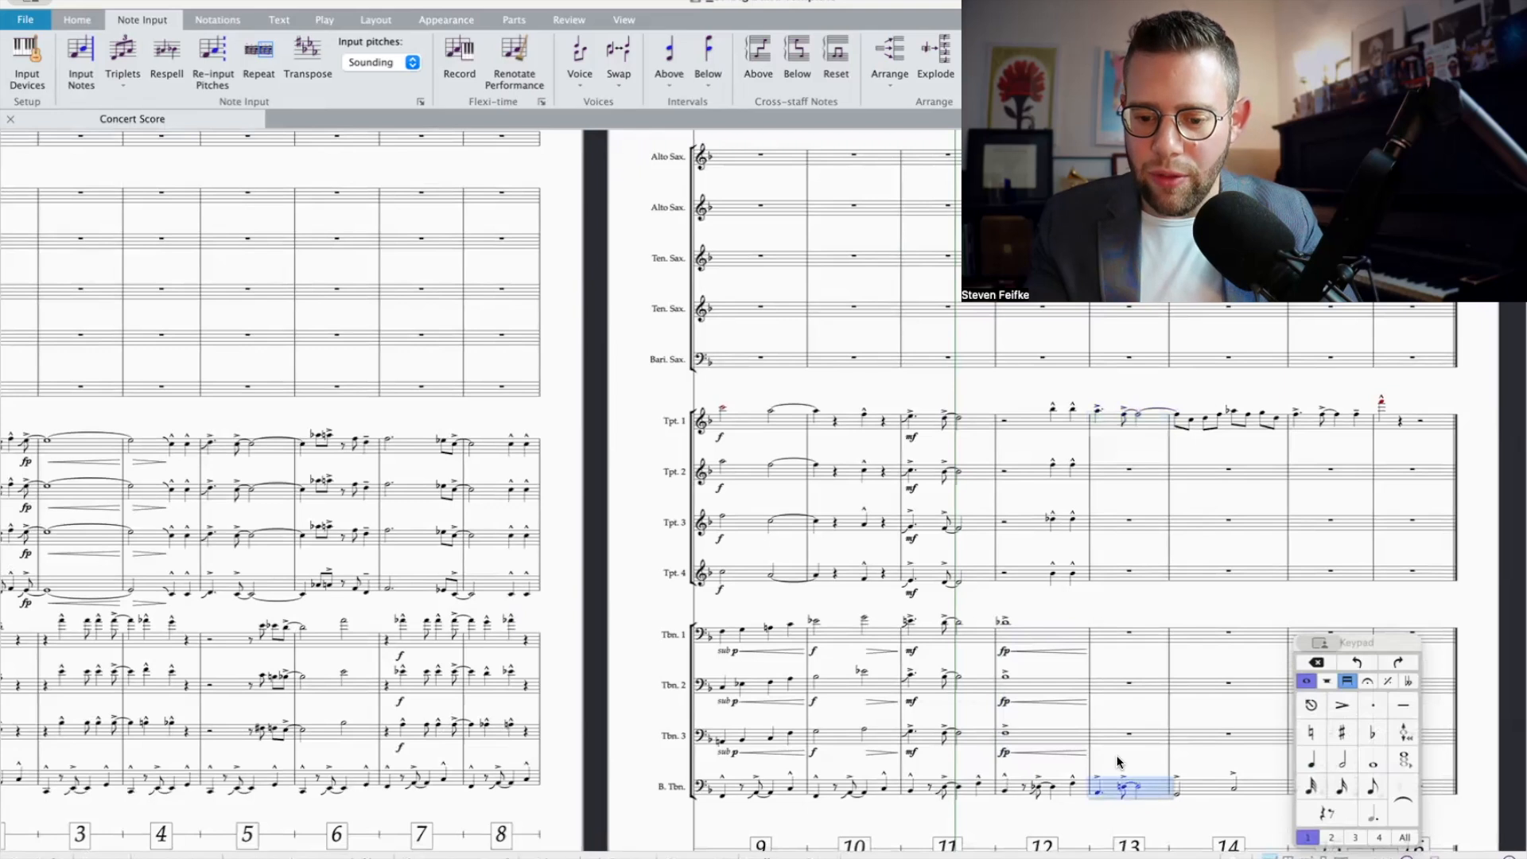
key(ctrl+equal)
key(ctrl+equal)
key(ctrl+equal)
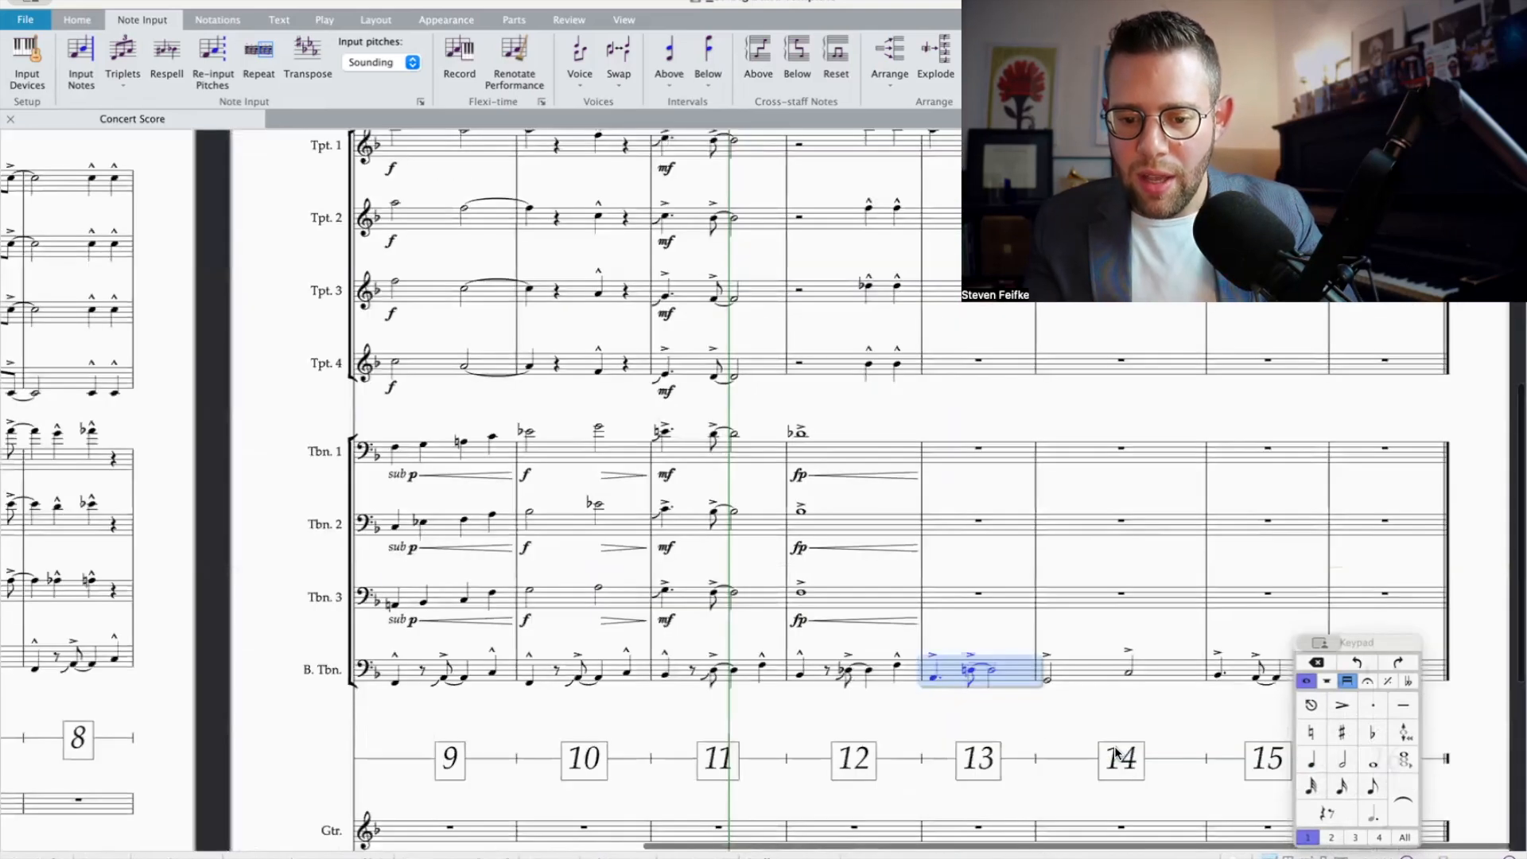
key(ctrl+equal)
click(679, 681)
key(7)
key(3)
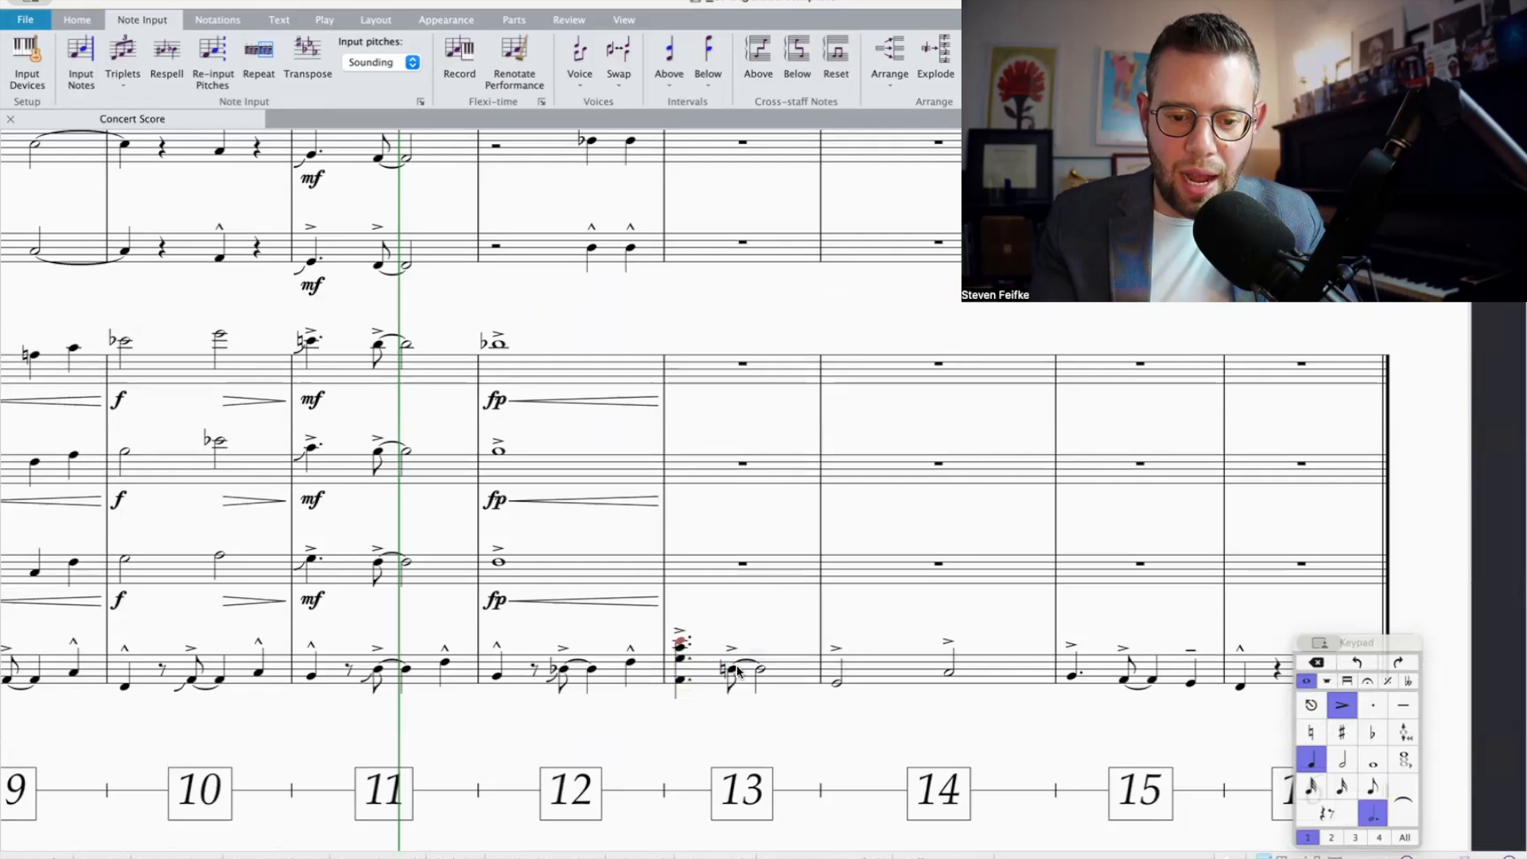
Step: Stack three notes above the Bass Trombone's tied eighth and half notes in bar 13, sharpening the lowest added note
click(736, 673)
key(3)
click(1342, 733)
key(4)
key(Up)
key(4)
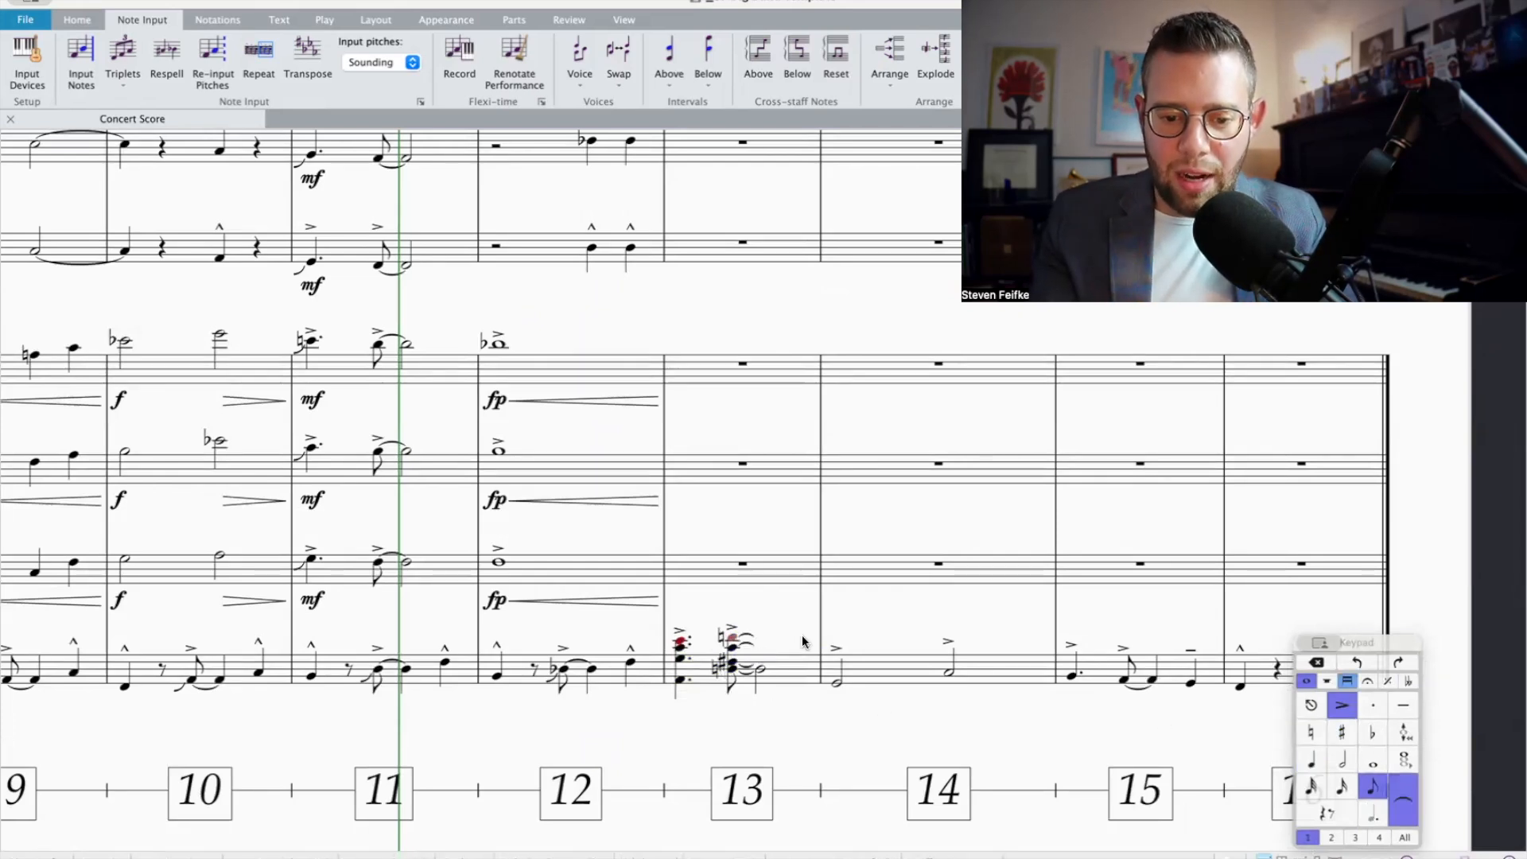
key(Right)
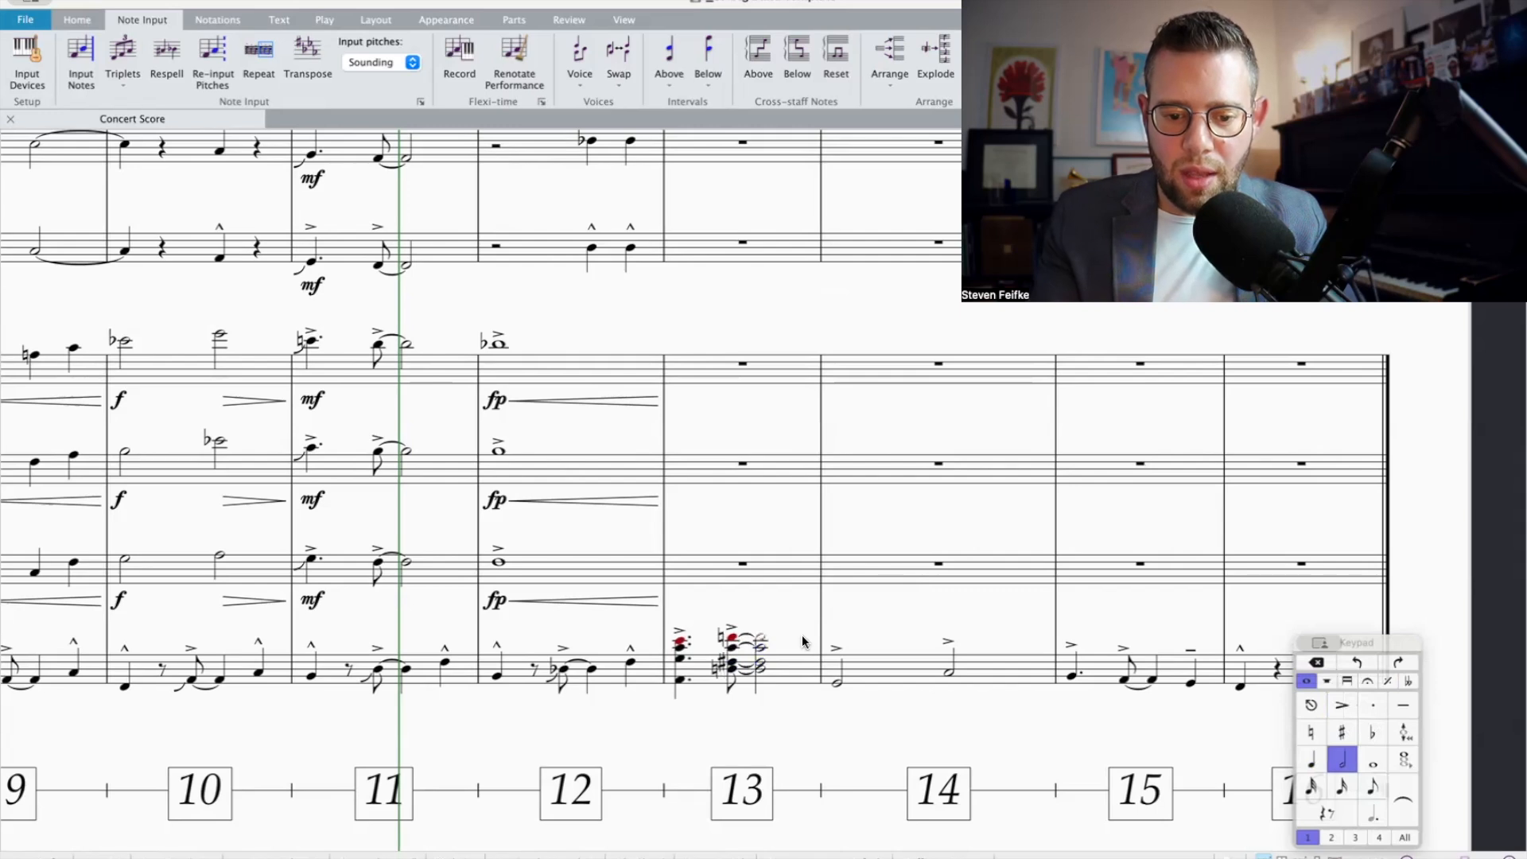
Step: Cut the Bass Trombone's bar 13 chords and explode them across Trombones 1 to 3 and Bass Trombone
click(803, 672)
key(Delete)
shift+click(765, 368)
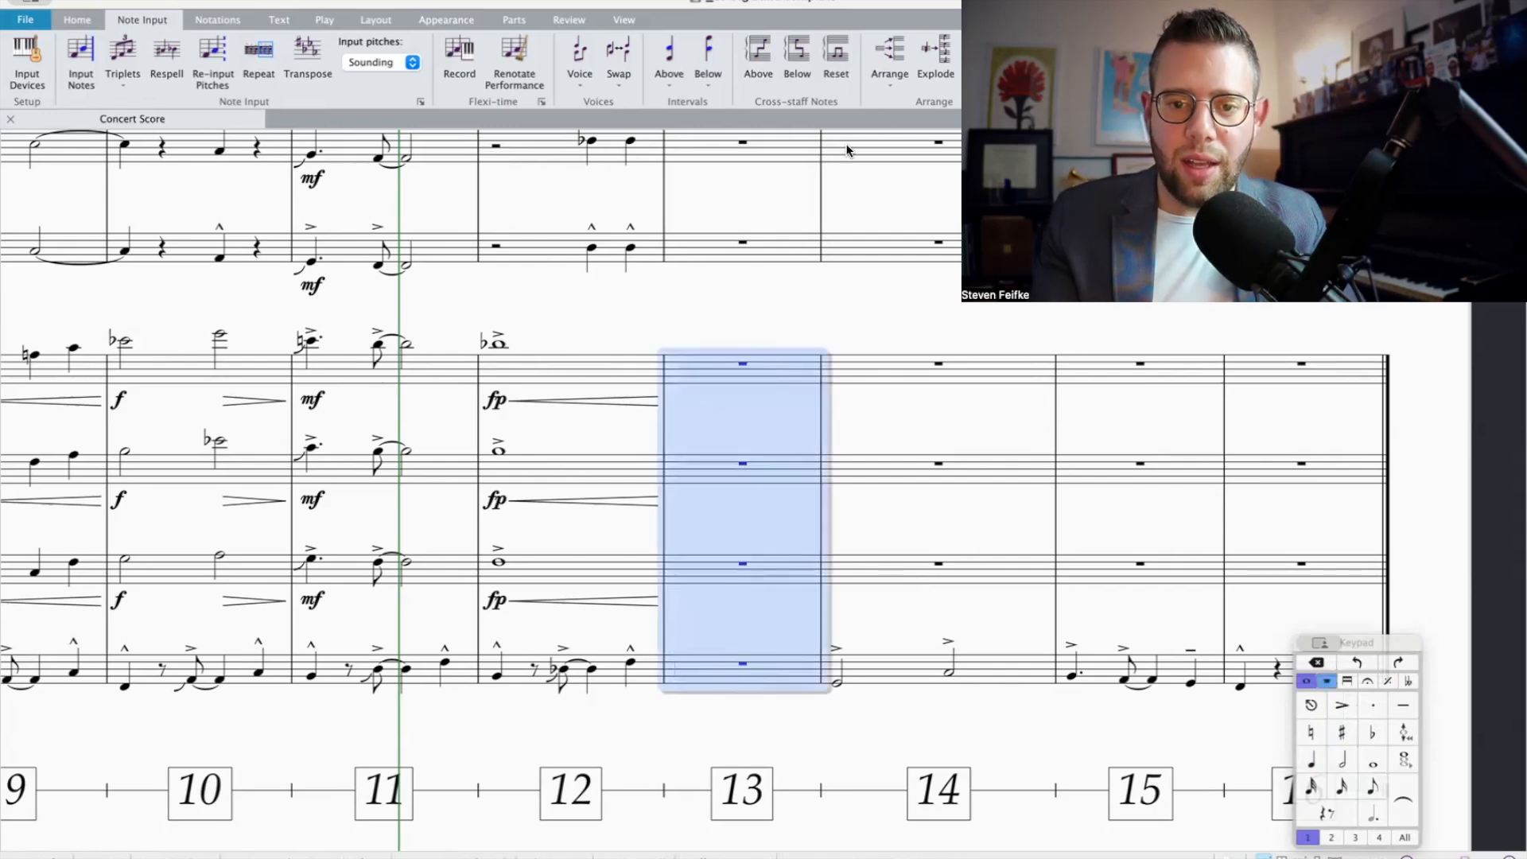
click(937, 59)
Step: Add a crescendo hairpin under the Bass Trombone in bar 12 and the dynamic f at bar 13 in all four trombones
click(697, 384)
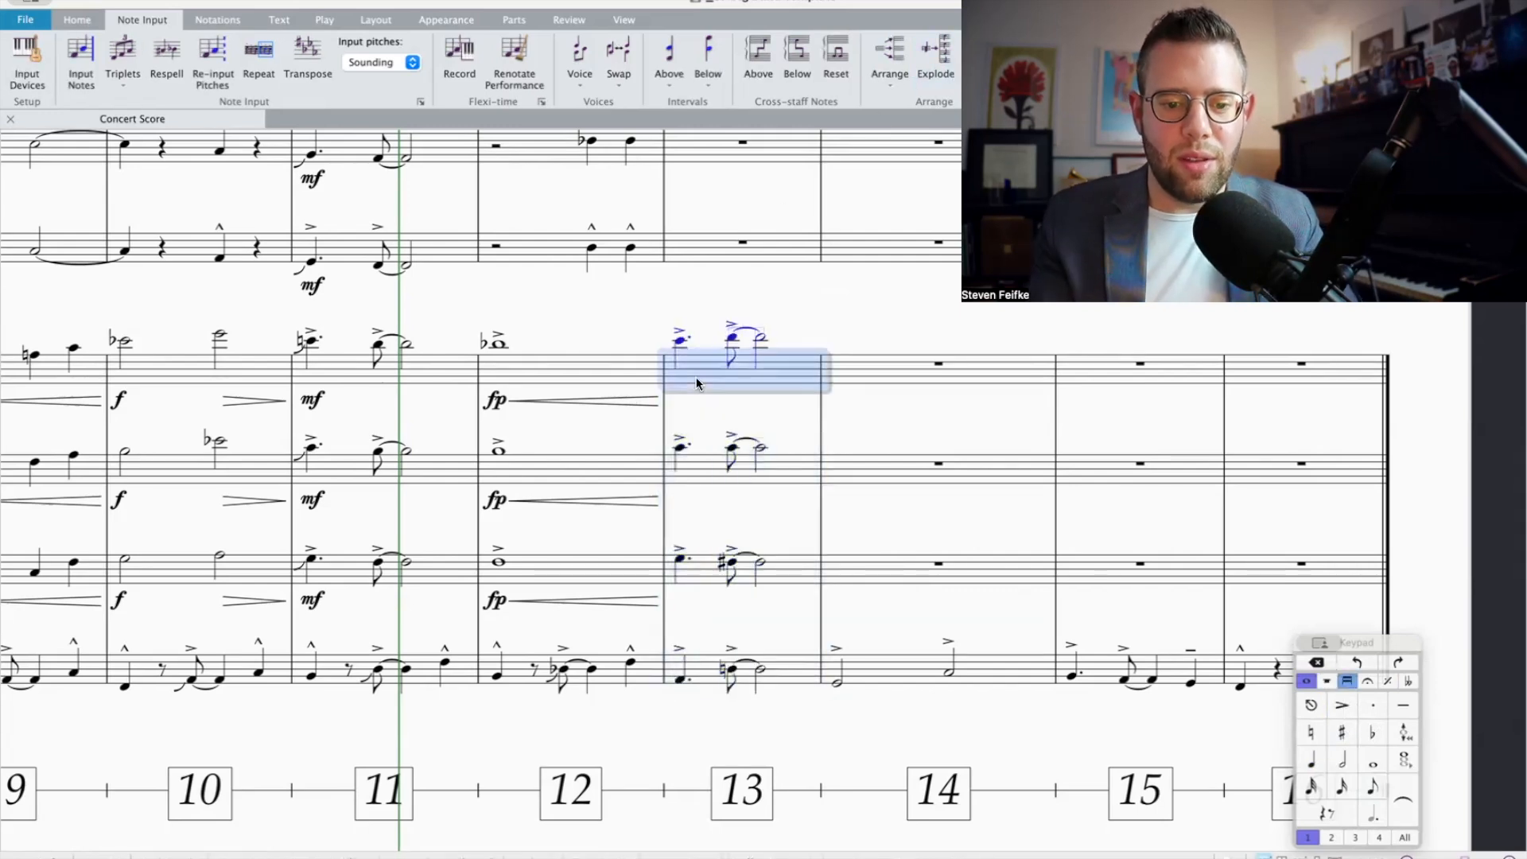
shift+click(682, 664)
click(519, 666)
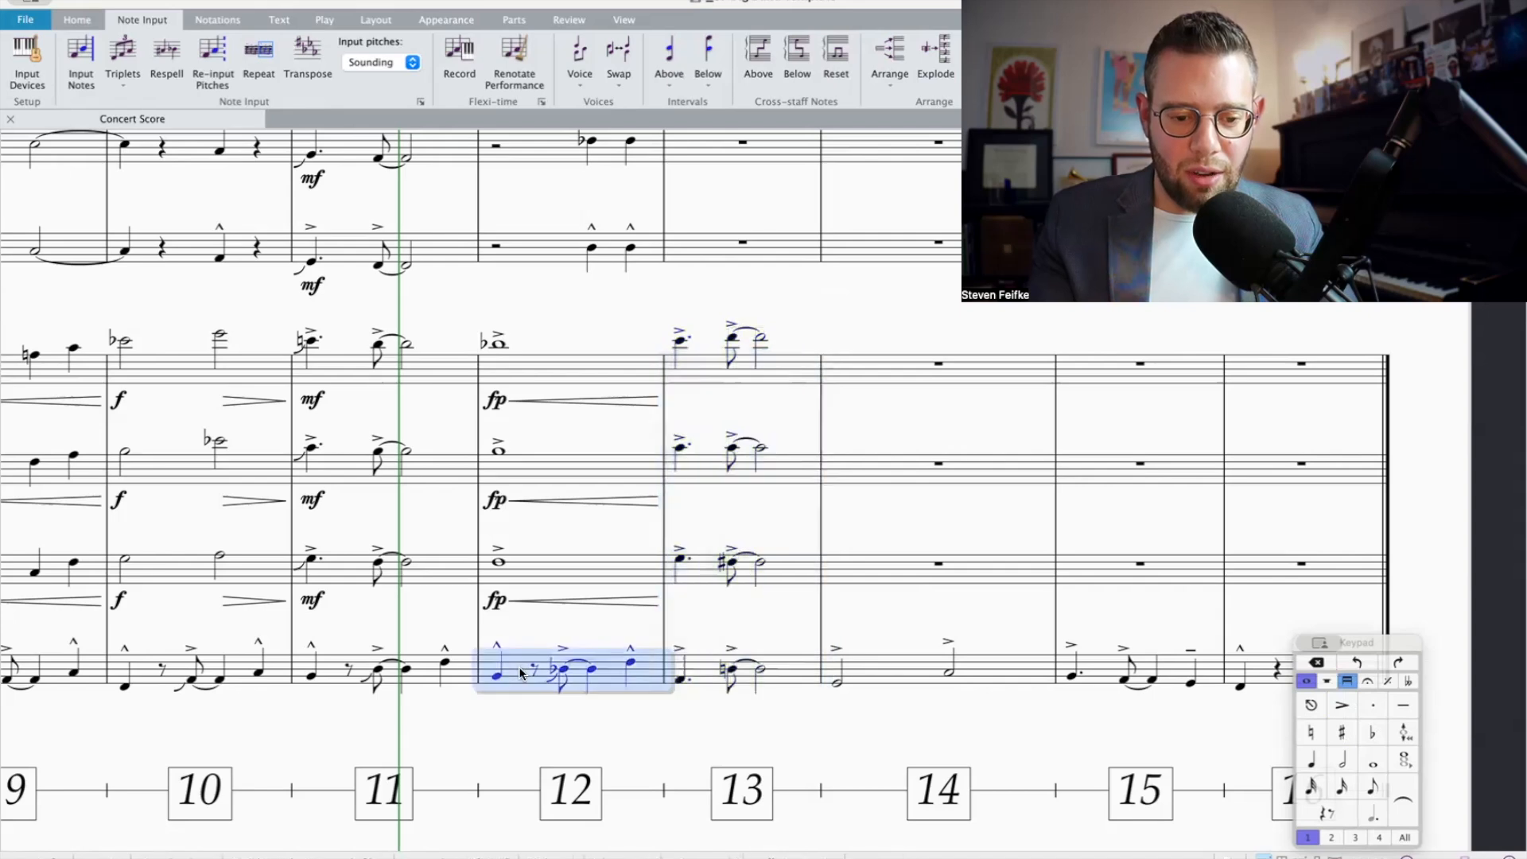
key(h)
click(703, 675)
shift+click(713, 364)
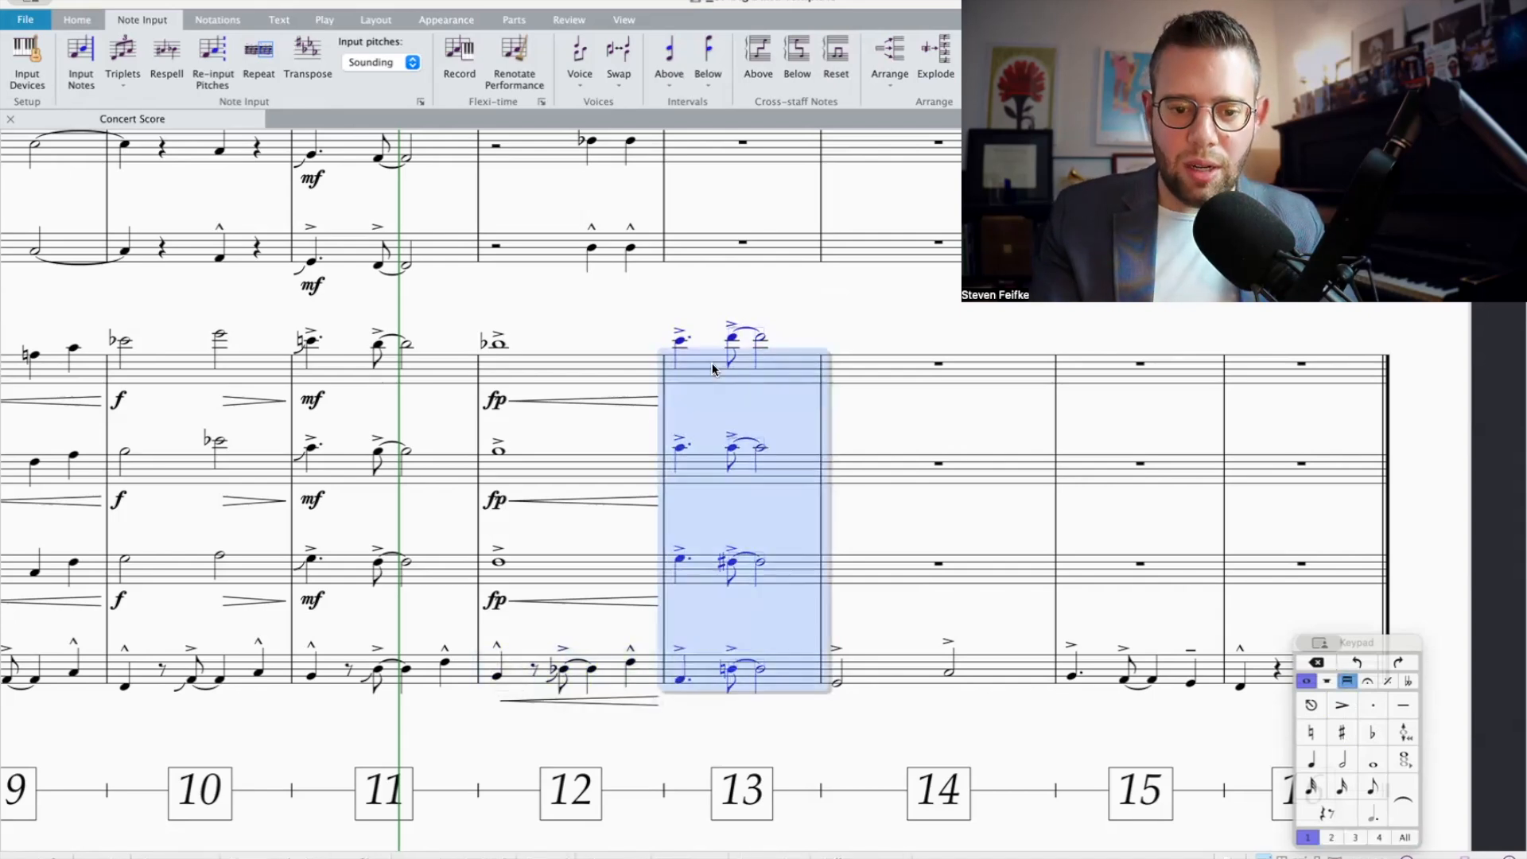
key(ctrl+f)
scroll(713, 364, up, 5)
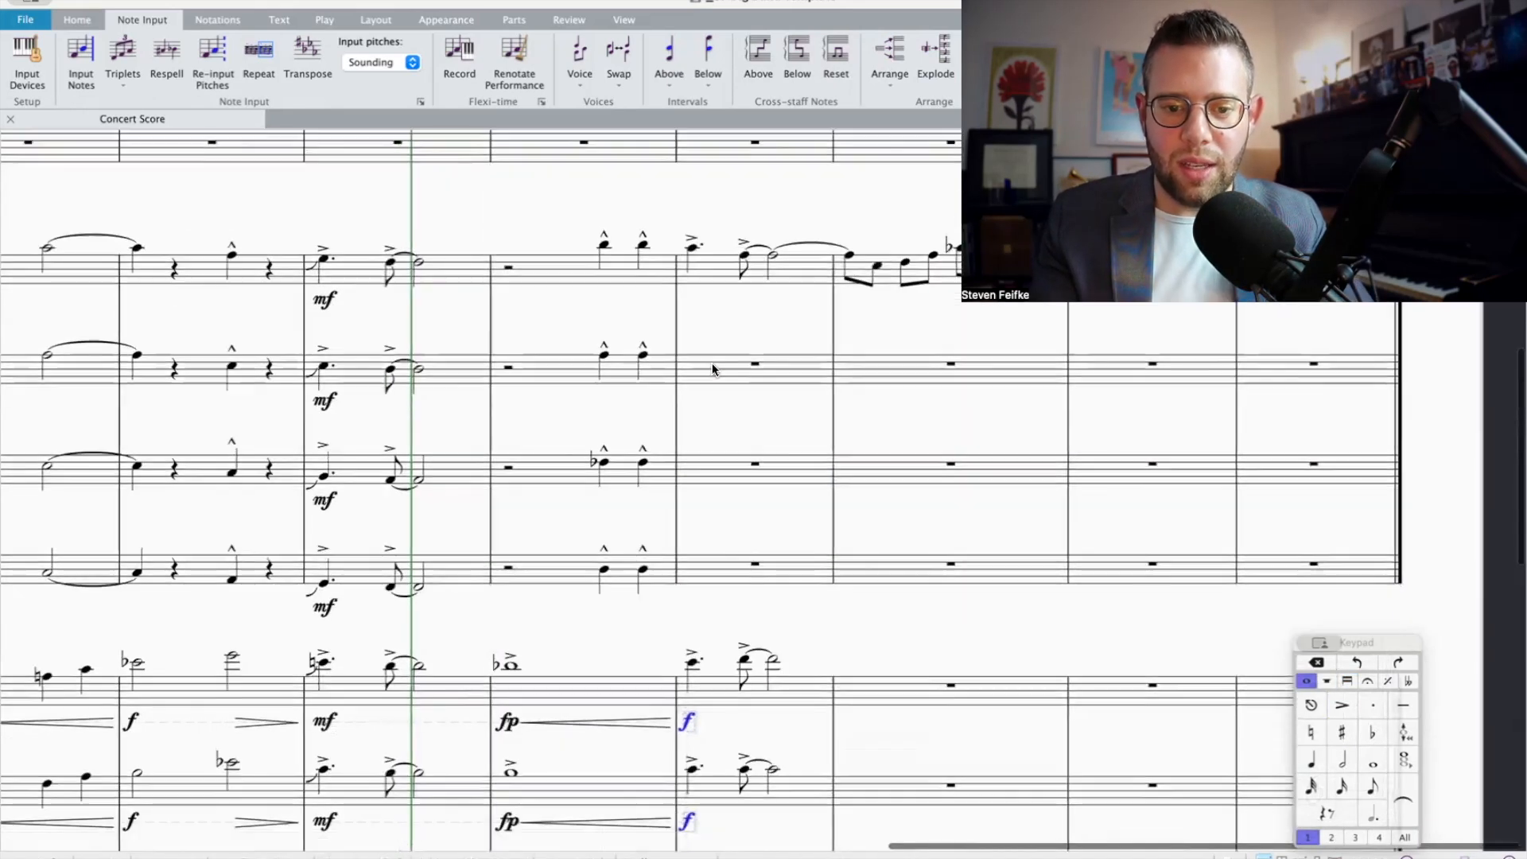
Step: Stack a fourth, a third and a fourth below Trumpet 1's dotted quarter note at the start of bar 13
click(693, 250)
key(shift+4)
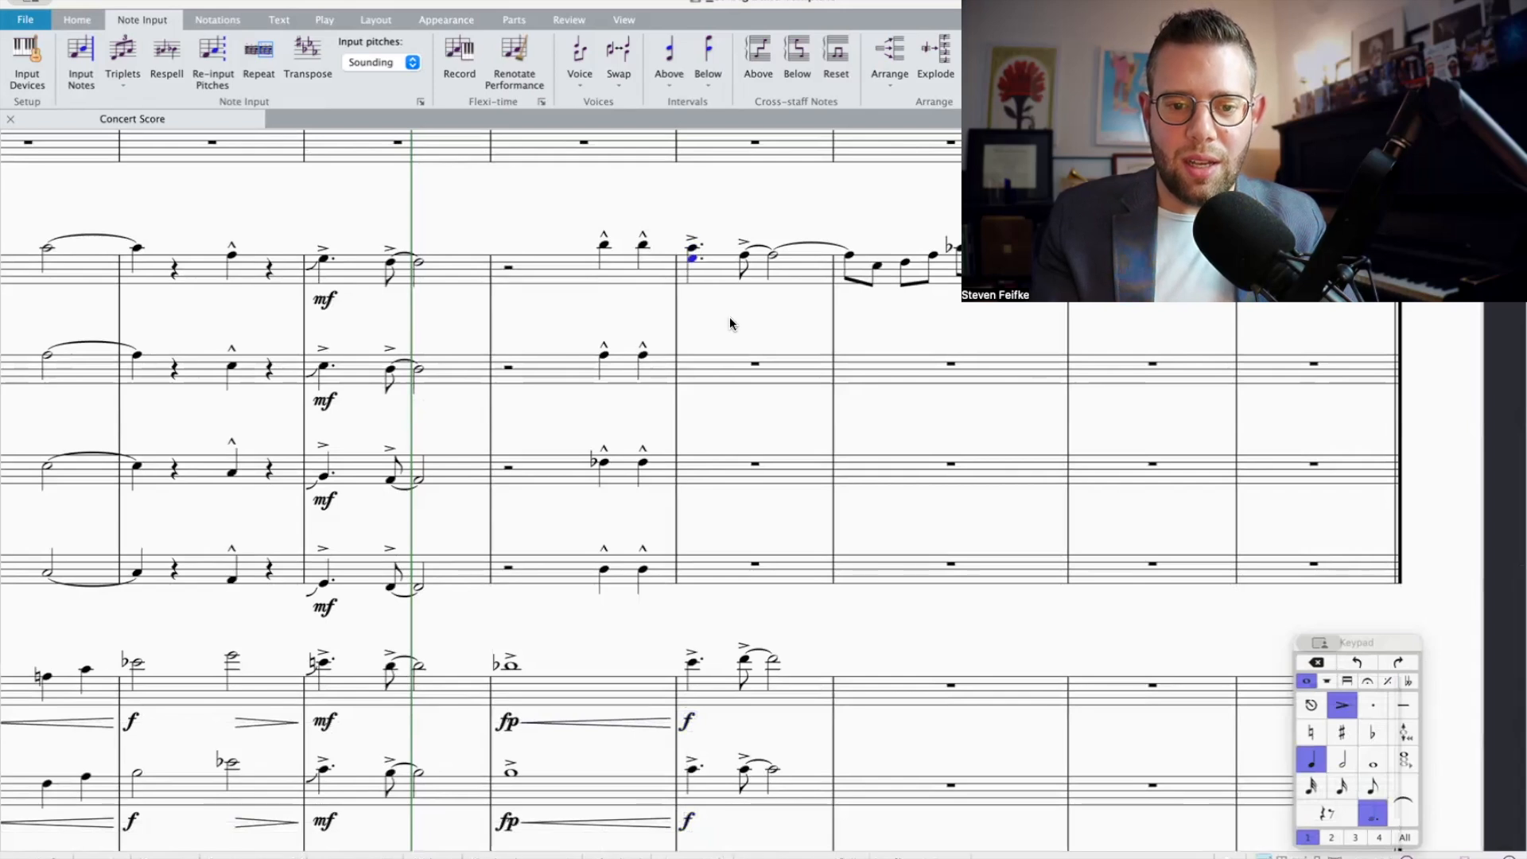
click(692, 662)
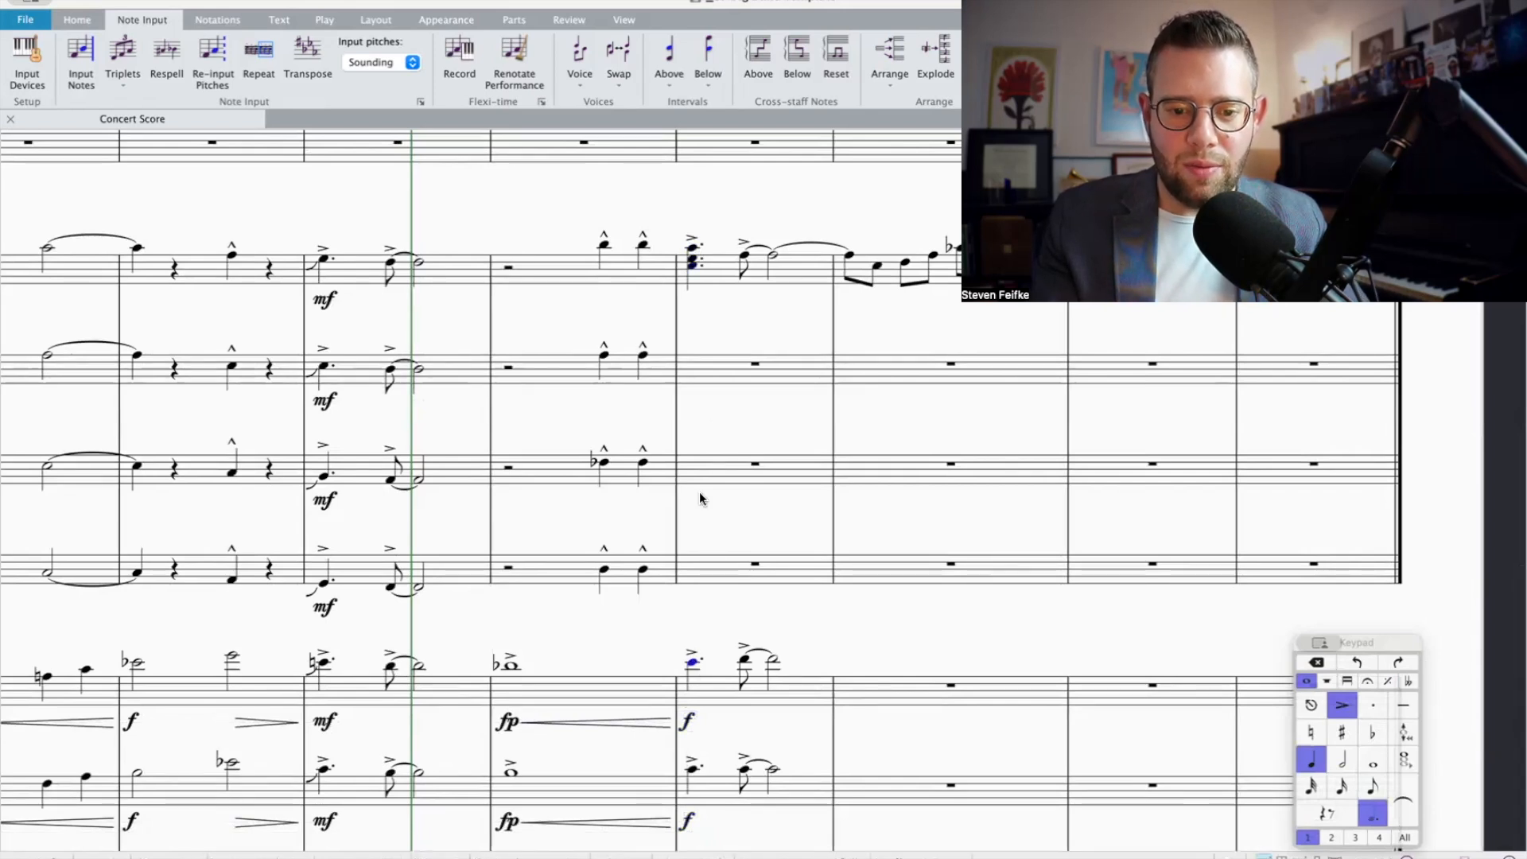
click(693, 267)
scroll(713, 431, down, 2)
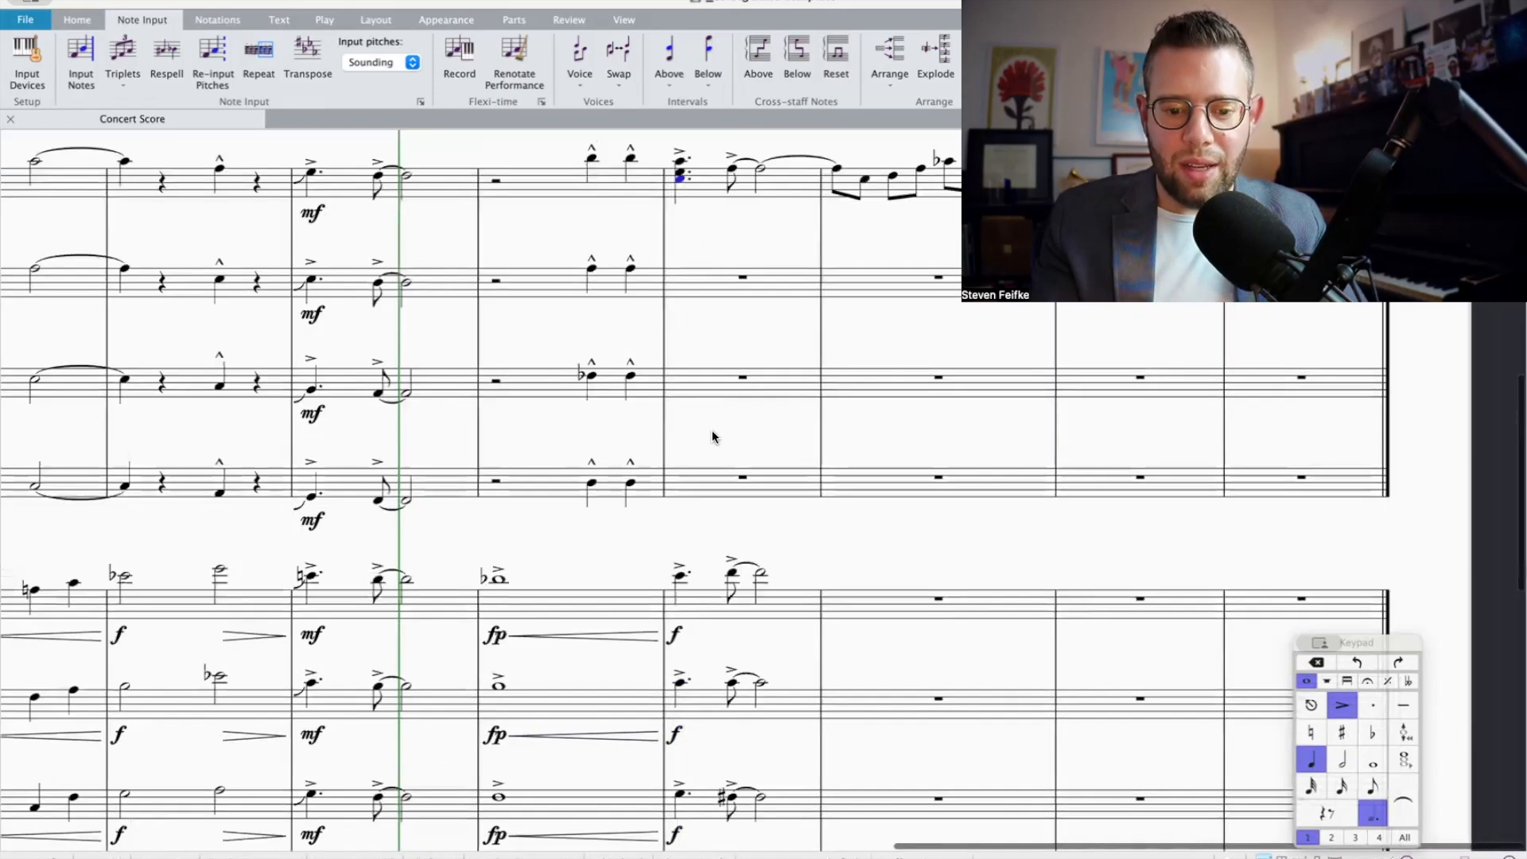
scroll(692, 652, down, 2)
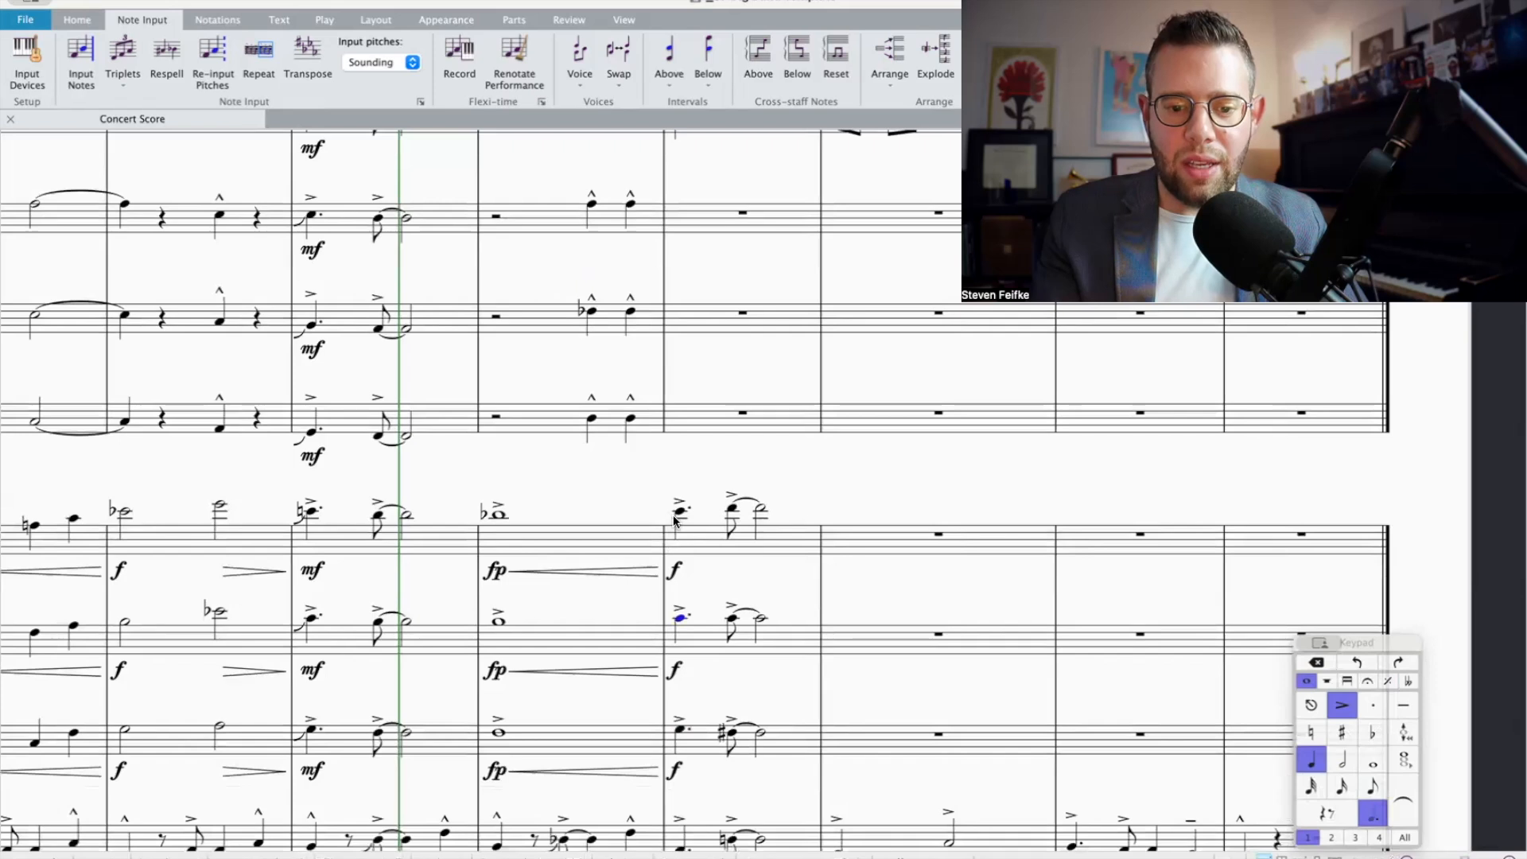
scroll(681, 513, up, 6)
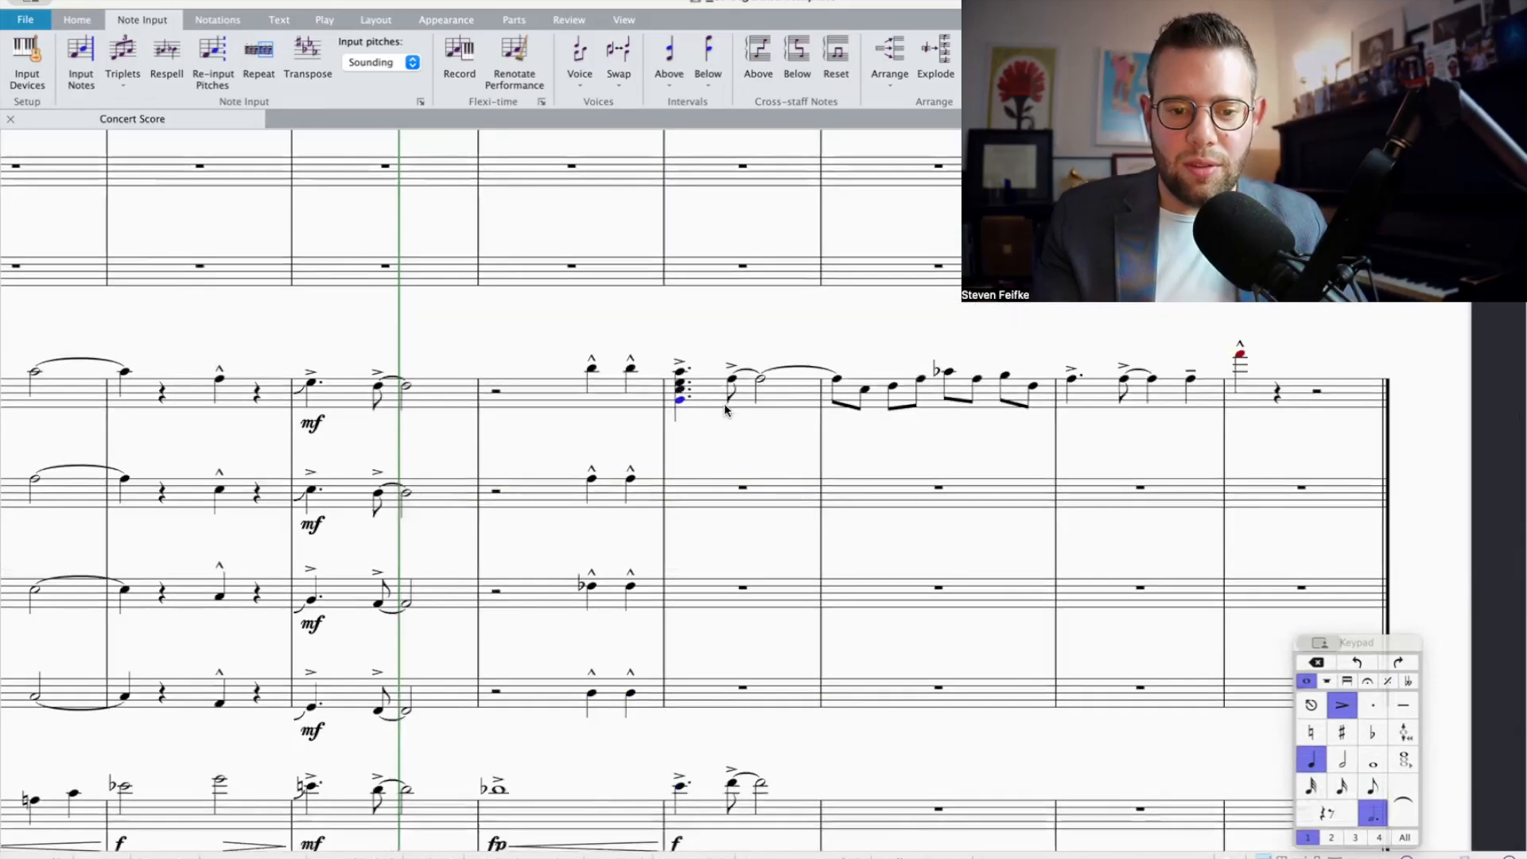
scroll(695, 389, down, 5)
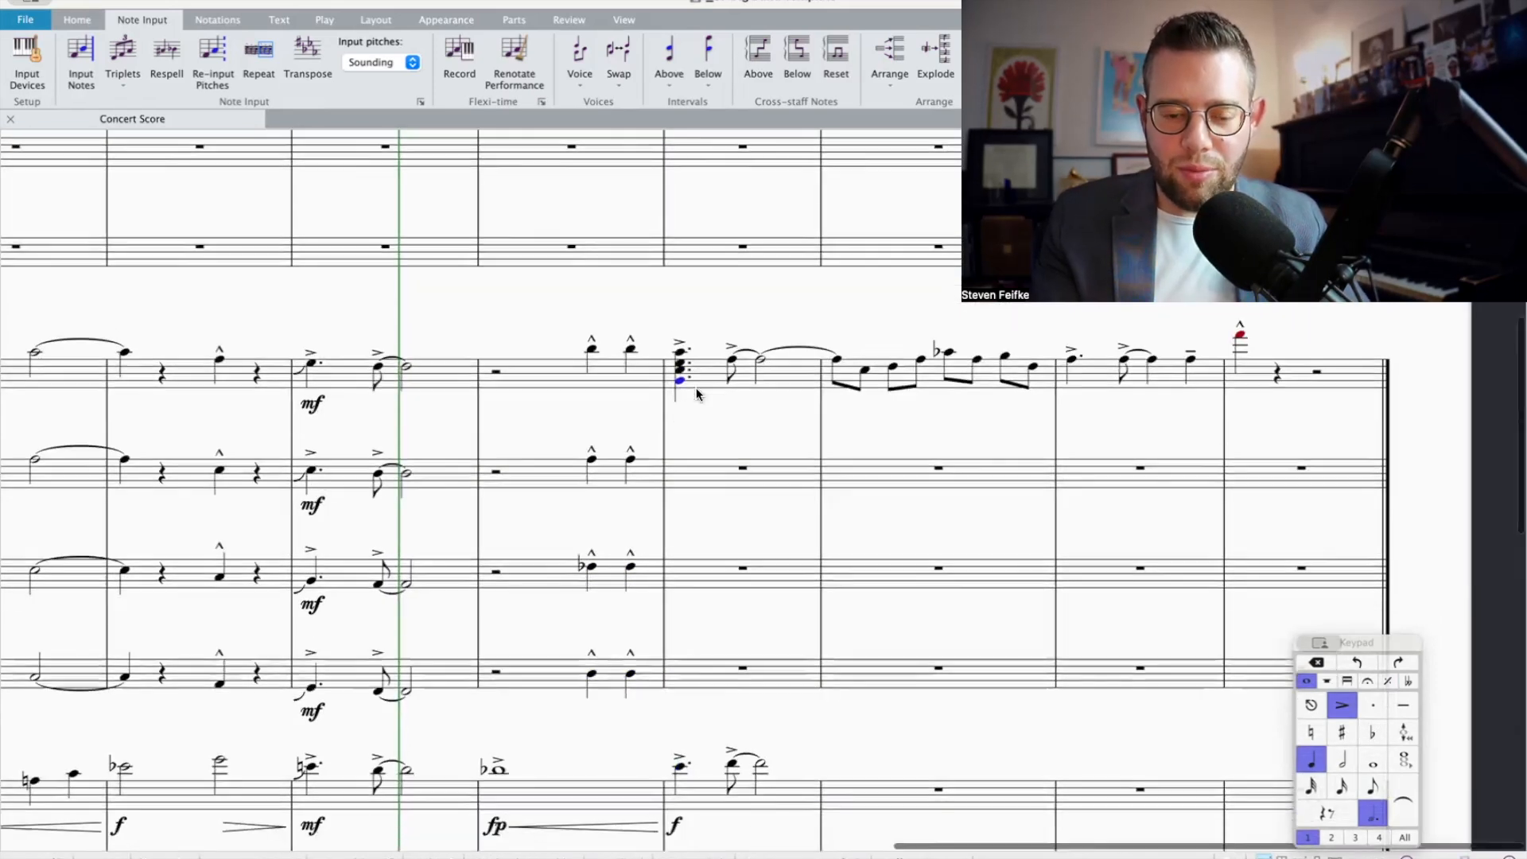
scroll(765, 403, up, 6)
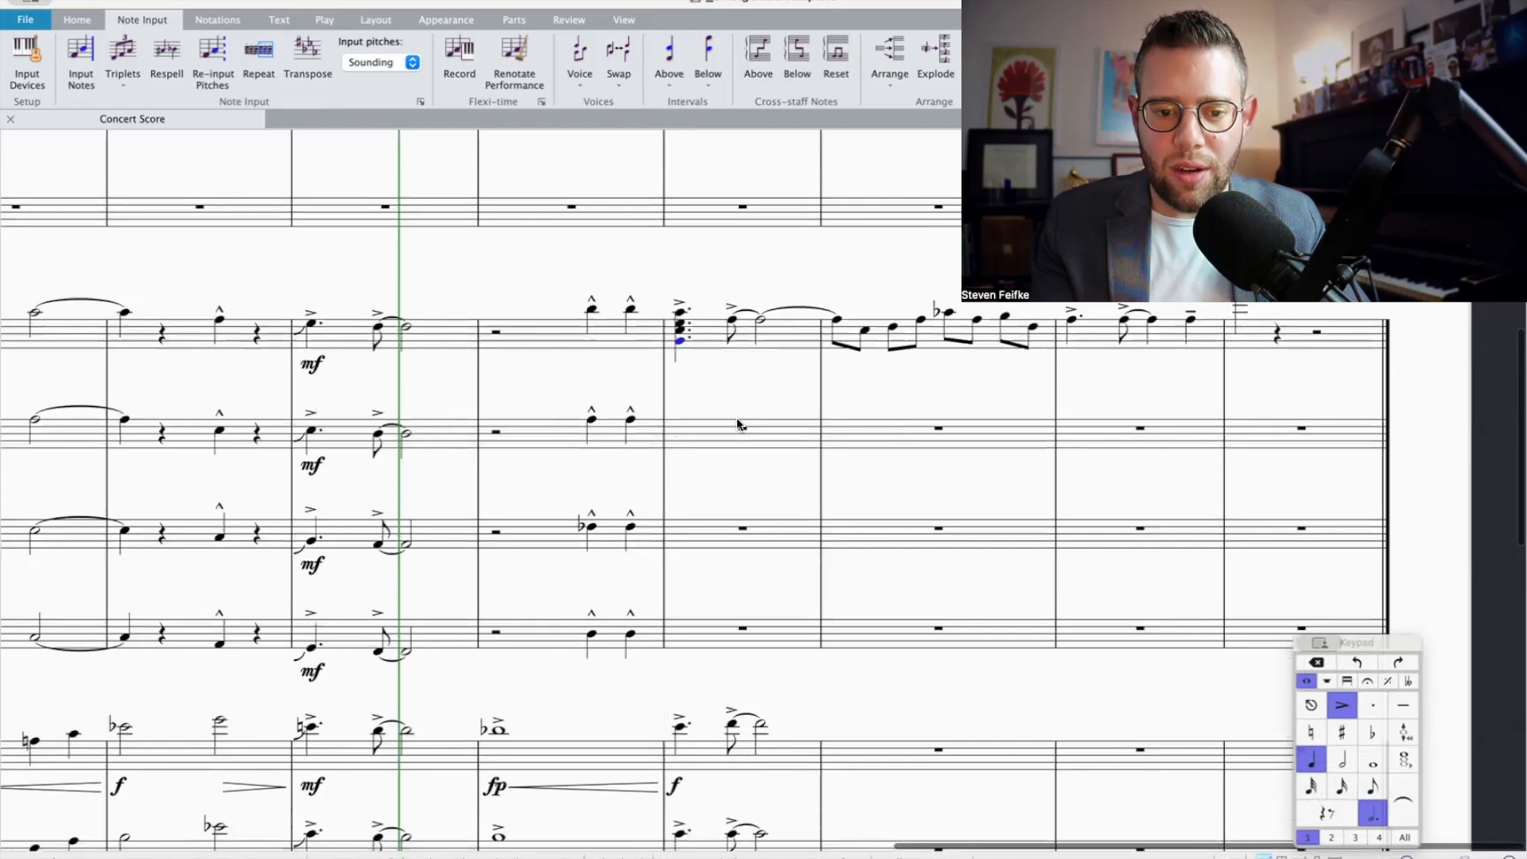
Step: Stack a third, a third and a fourth below Trumpet 1's tied eighth and half notes in bar 13
key(Right)
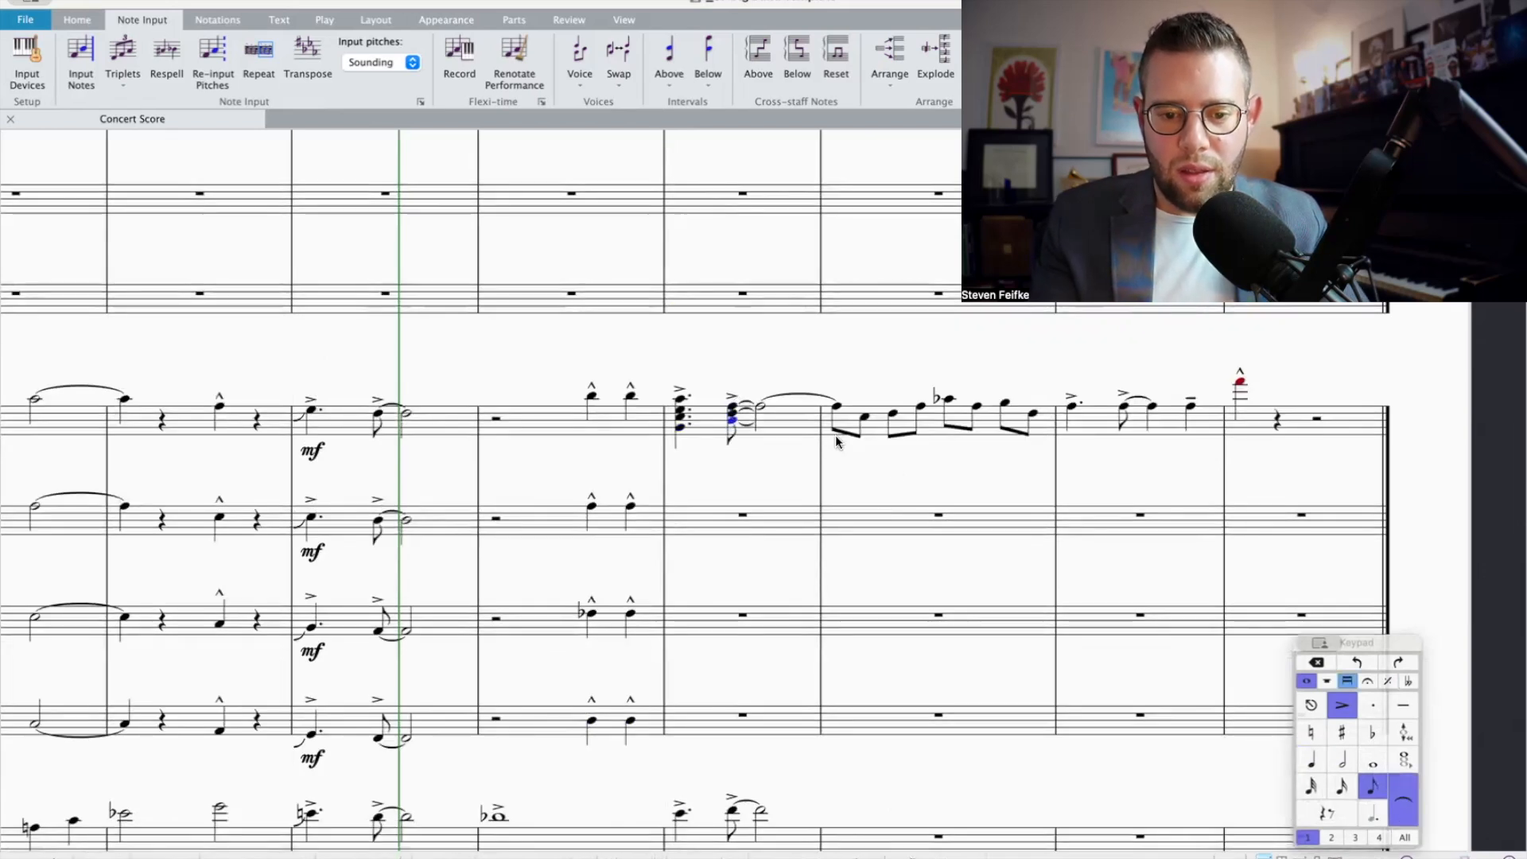
key(Right)
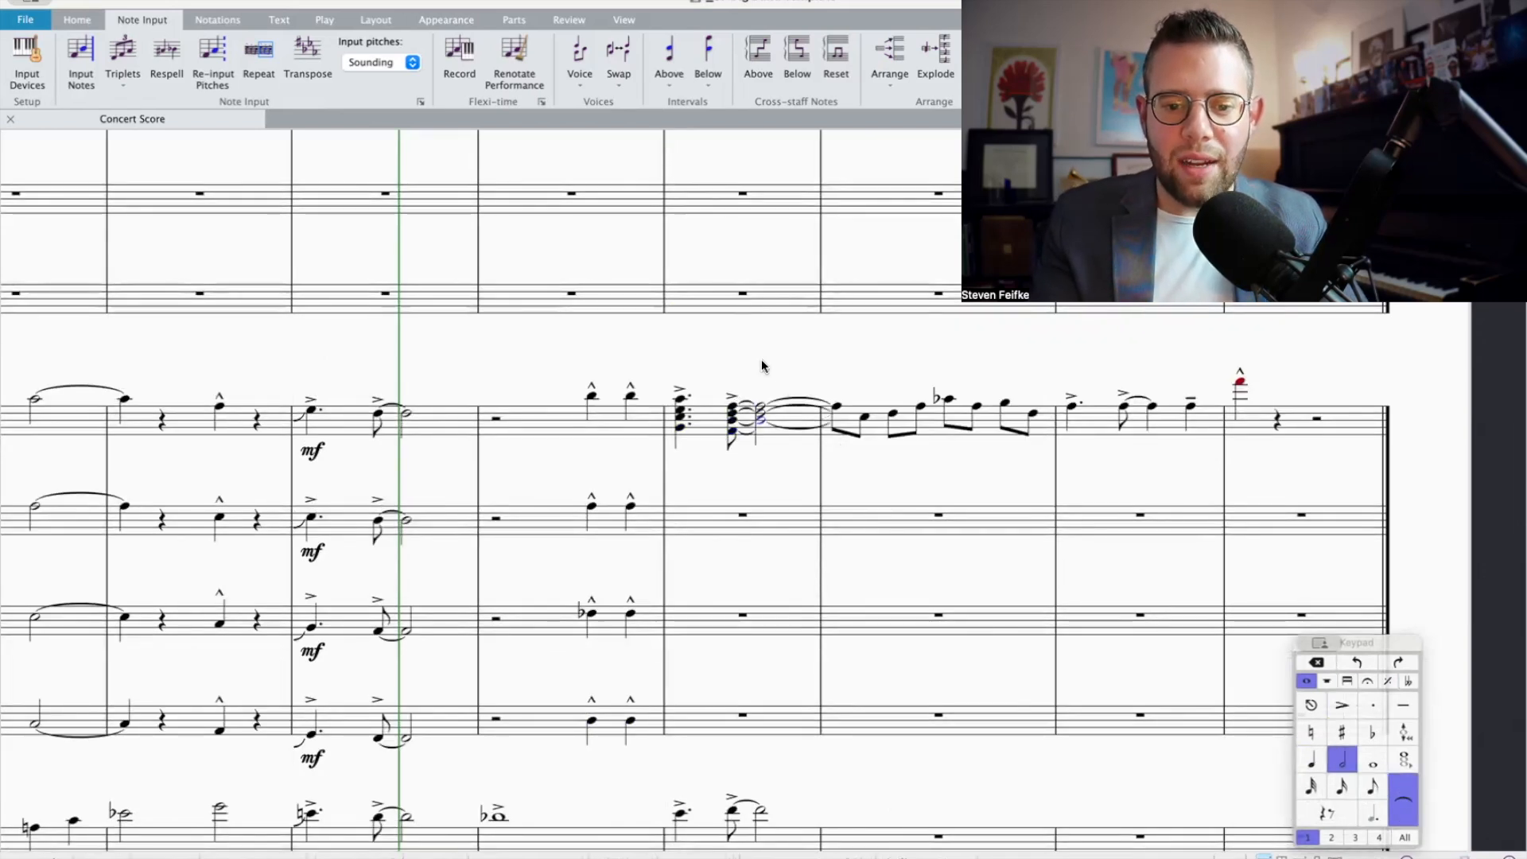
key(shift+4)
Step: Stack a third, a third and a fourth below Trumpet 1's first eighth note in bar 14
click(834, 406)
key(shift+3)
key(shift+3)
key(shift+4)
scroll(853, 460, down, 5)
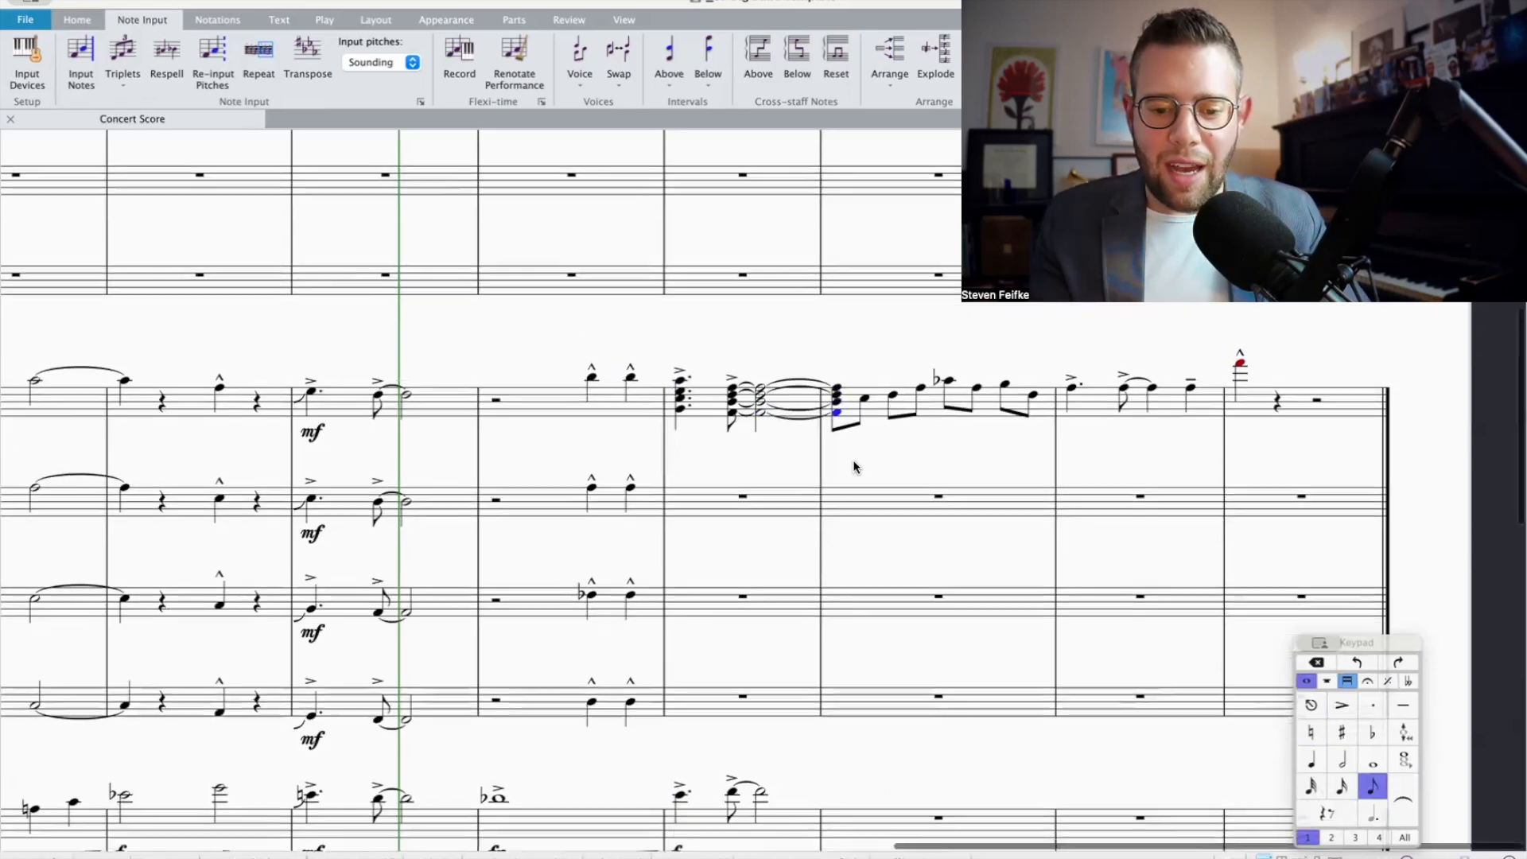
Step: Examine the trombone parts around bar 13 against Trumpet 1's eighth-note line in bar 14
scroll(852, 460, down, 7)
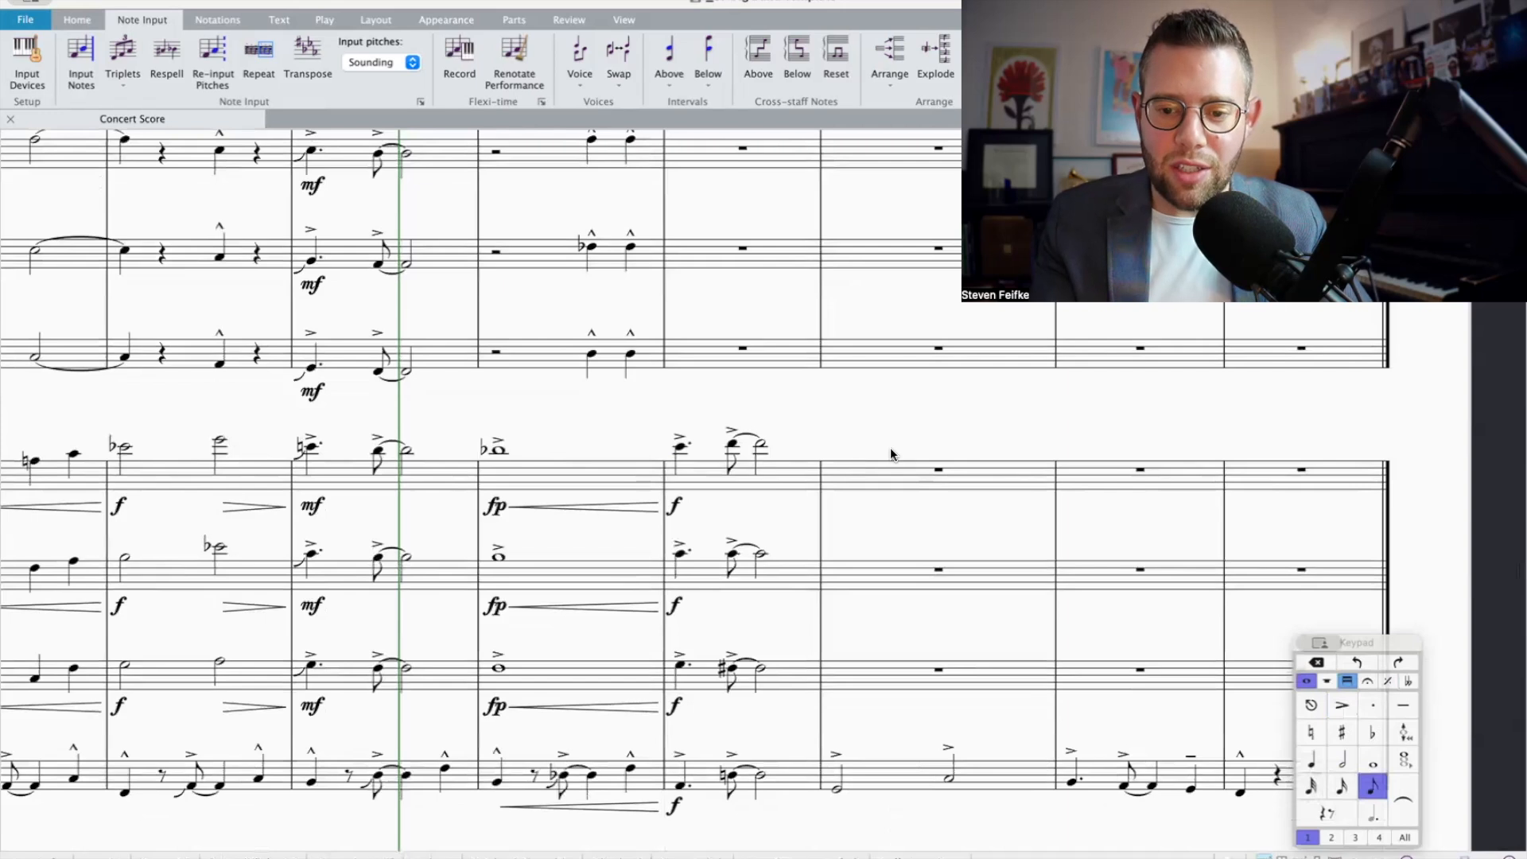
scroll(890, 452, up, 7)
scroll(890, 451, up, 1)
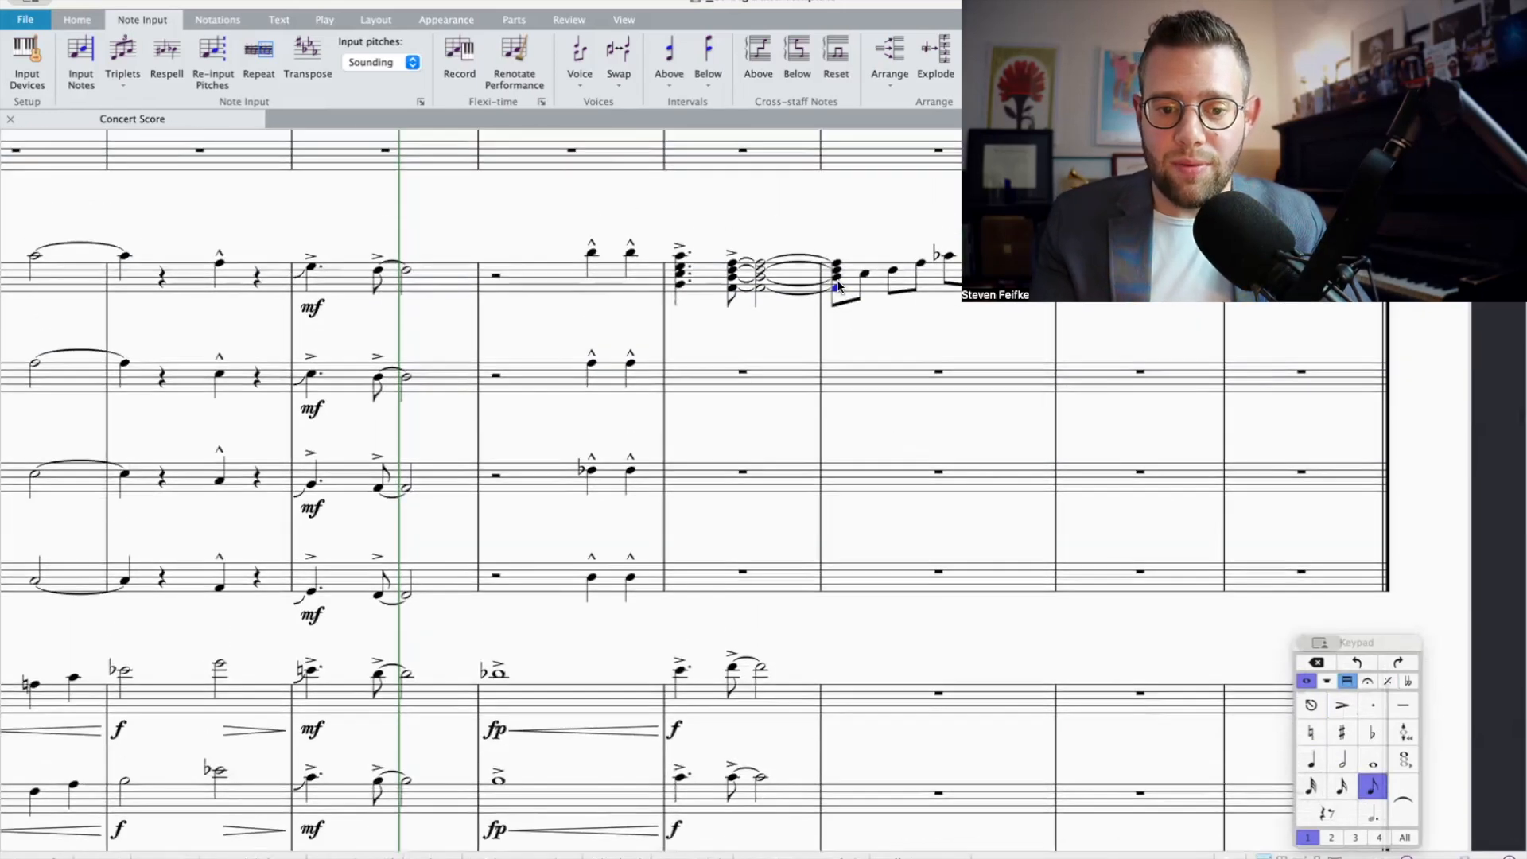
scroll(838, 282, down, 3)
scroll(837, 281, up, 5)
scroll(902, 299, up, 10)
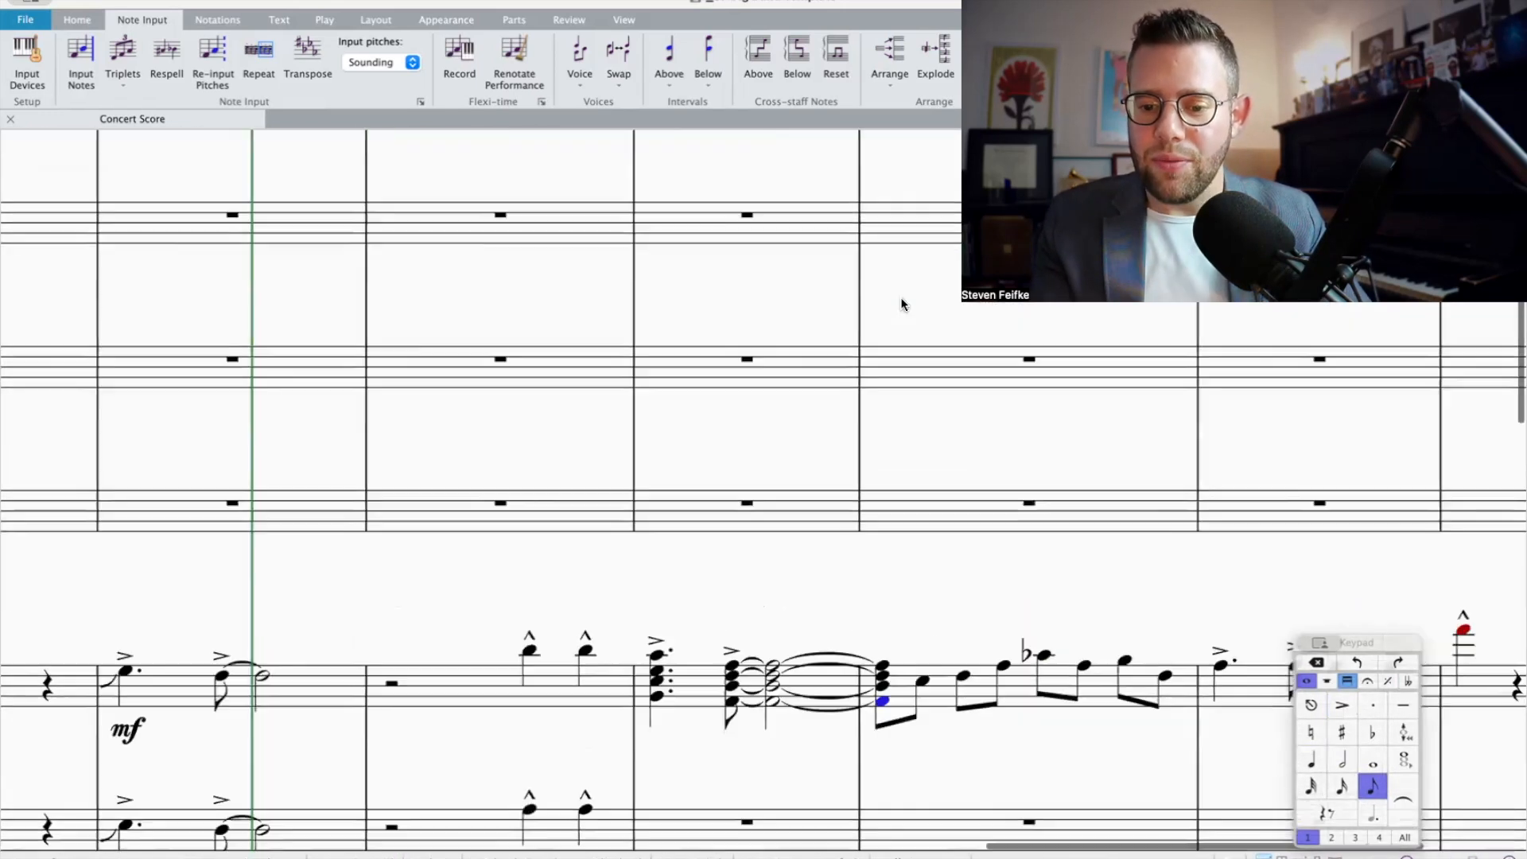
scroll(902, 299, right, 9)
scroll(657, 656, down, 2)
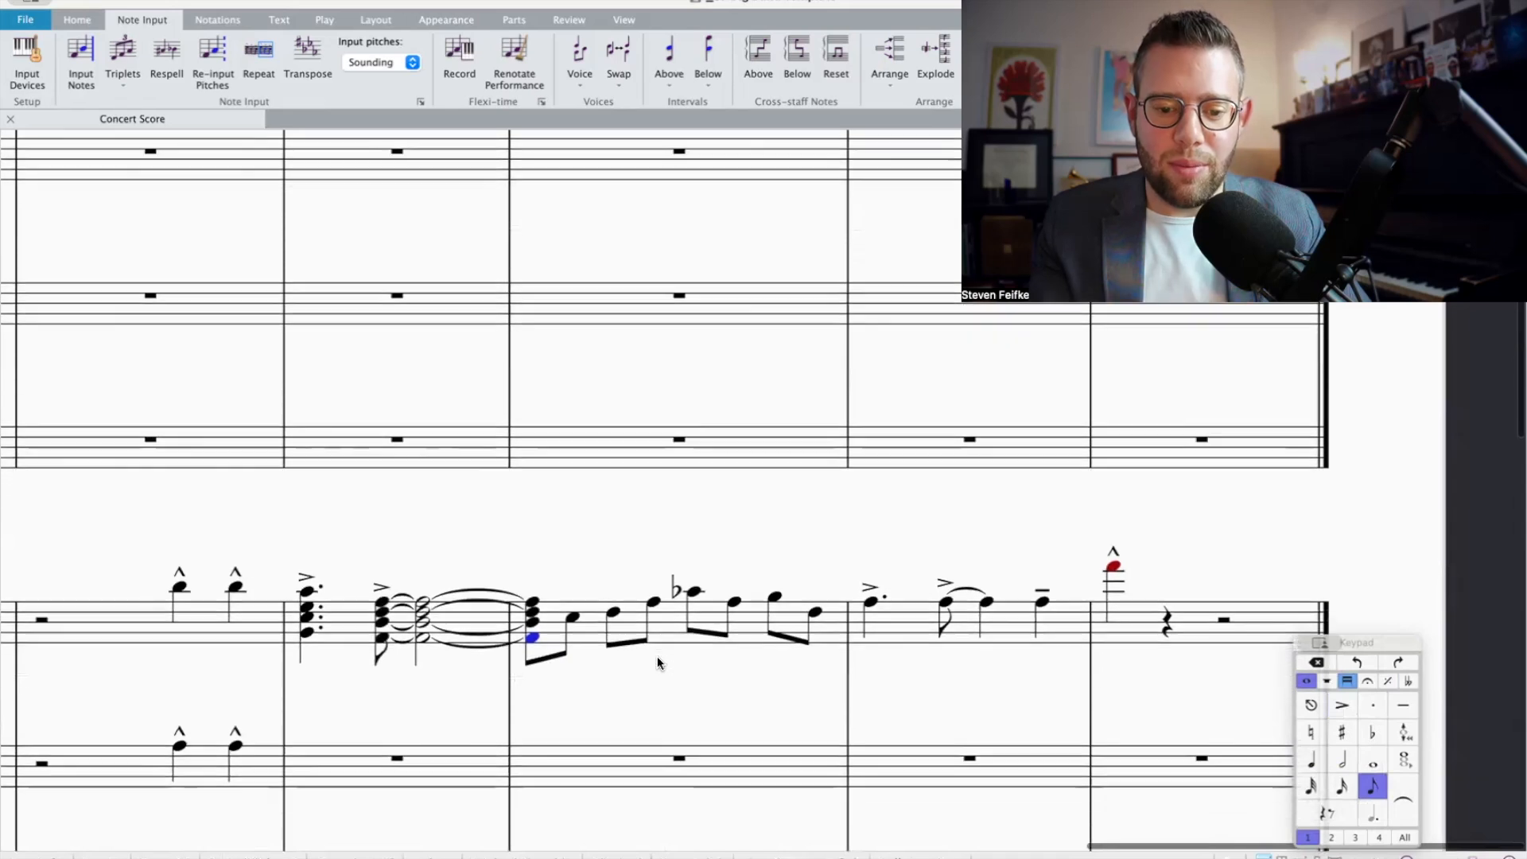
Step: Stack a seventh and two fourths above the bass trombone's first half note in bar 14, with a natural on the third note
click(695, 592)
scroll(708, 622, down, 3)
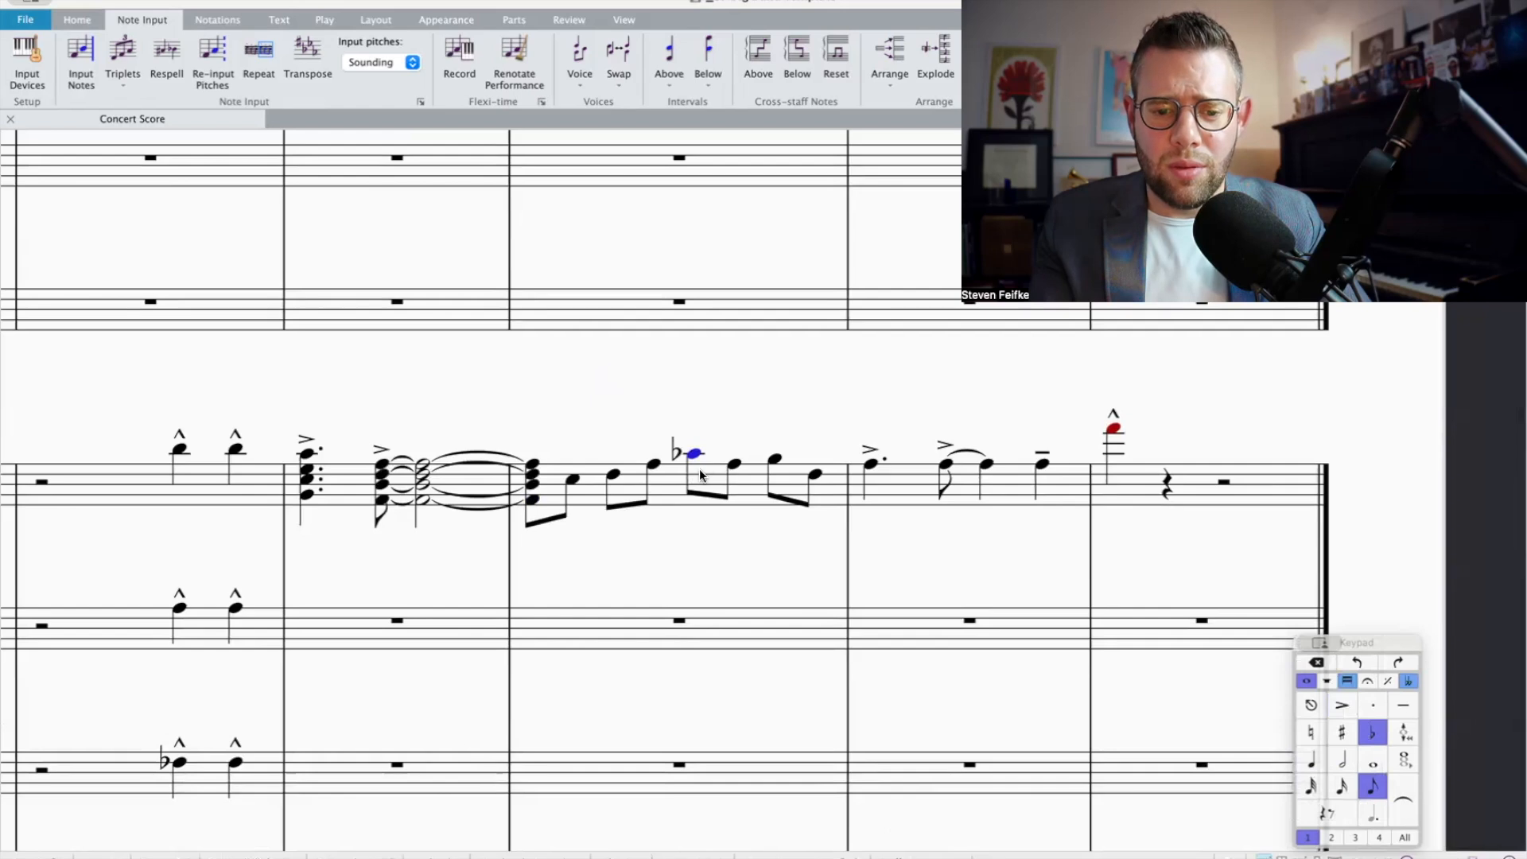
scroll(699, 470, down, 3)
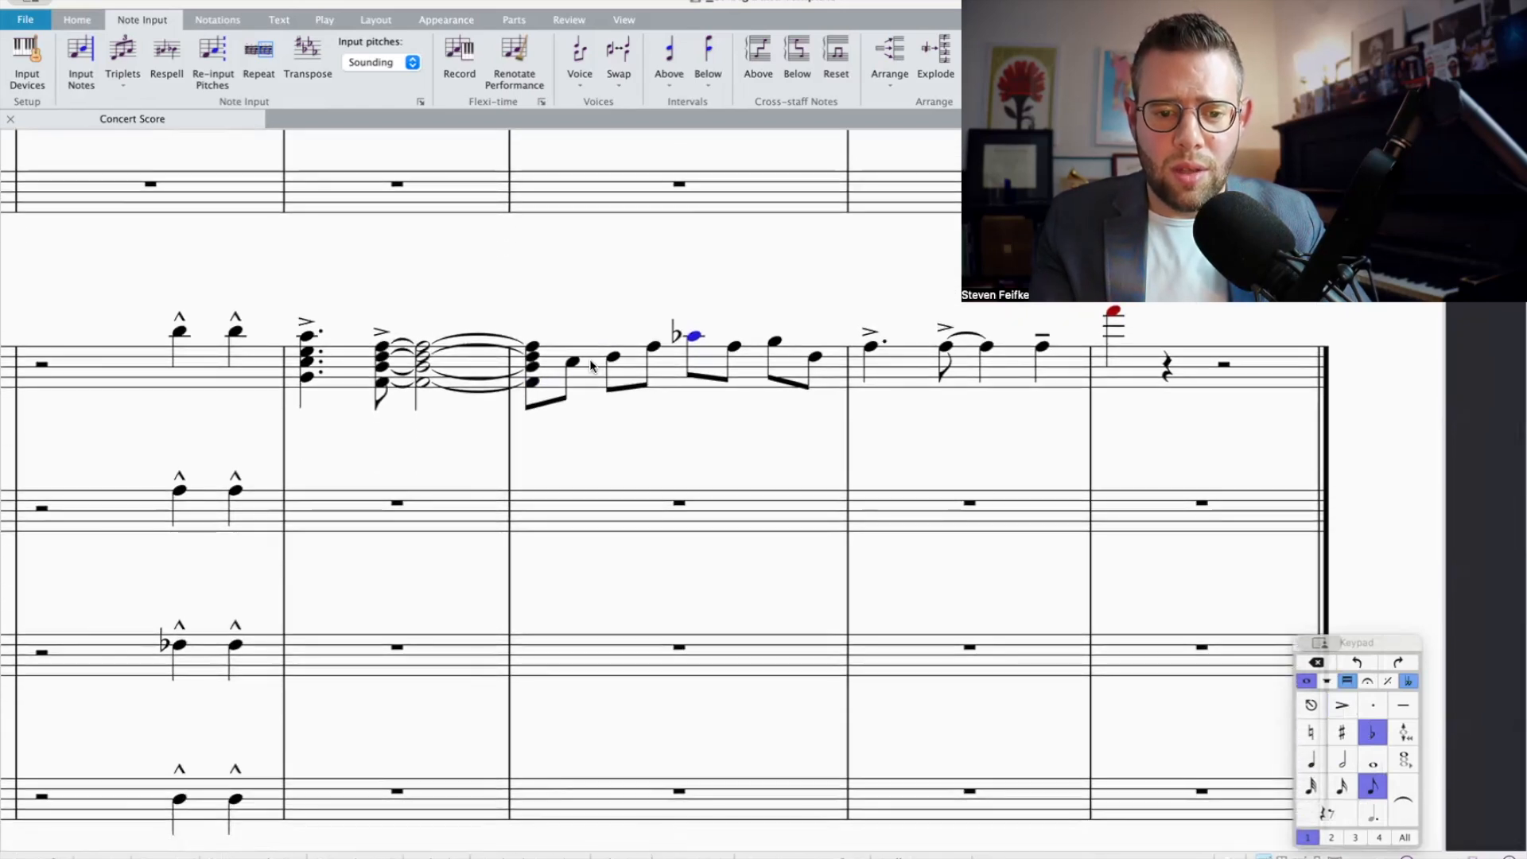
click(614, 356)
scroll(612, 360, down, 10)
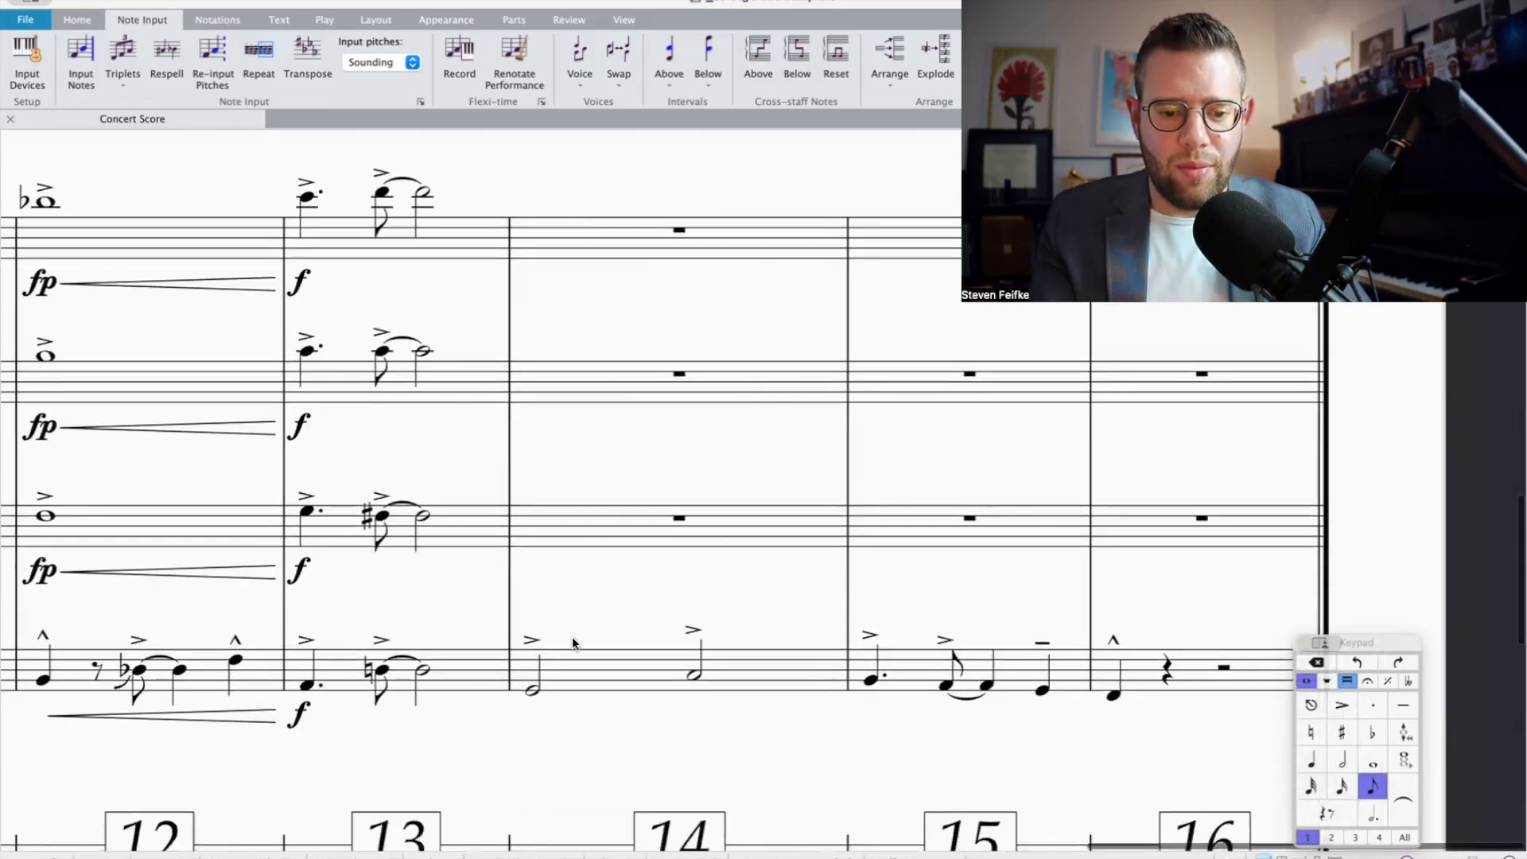
click(571, 676)
click(528, 689)
key(7)
key(4)
click(1374, 733)
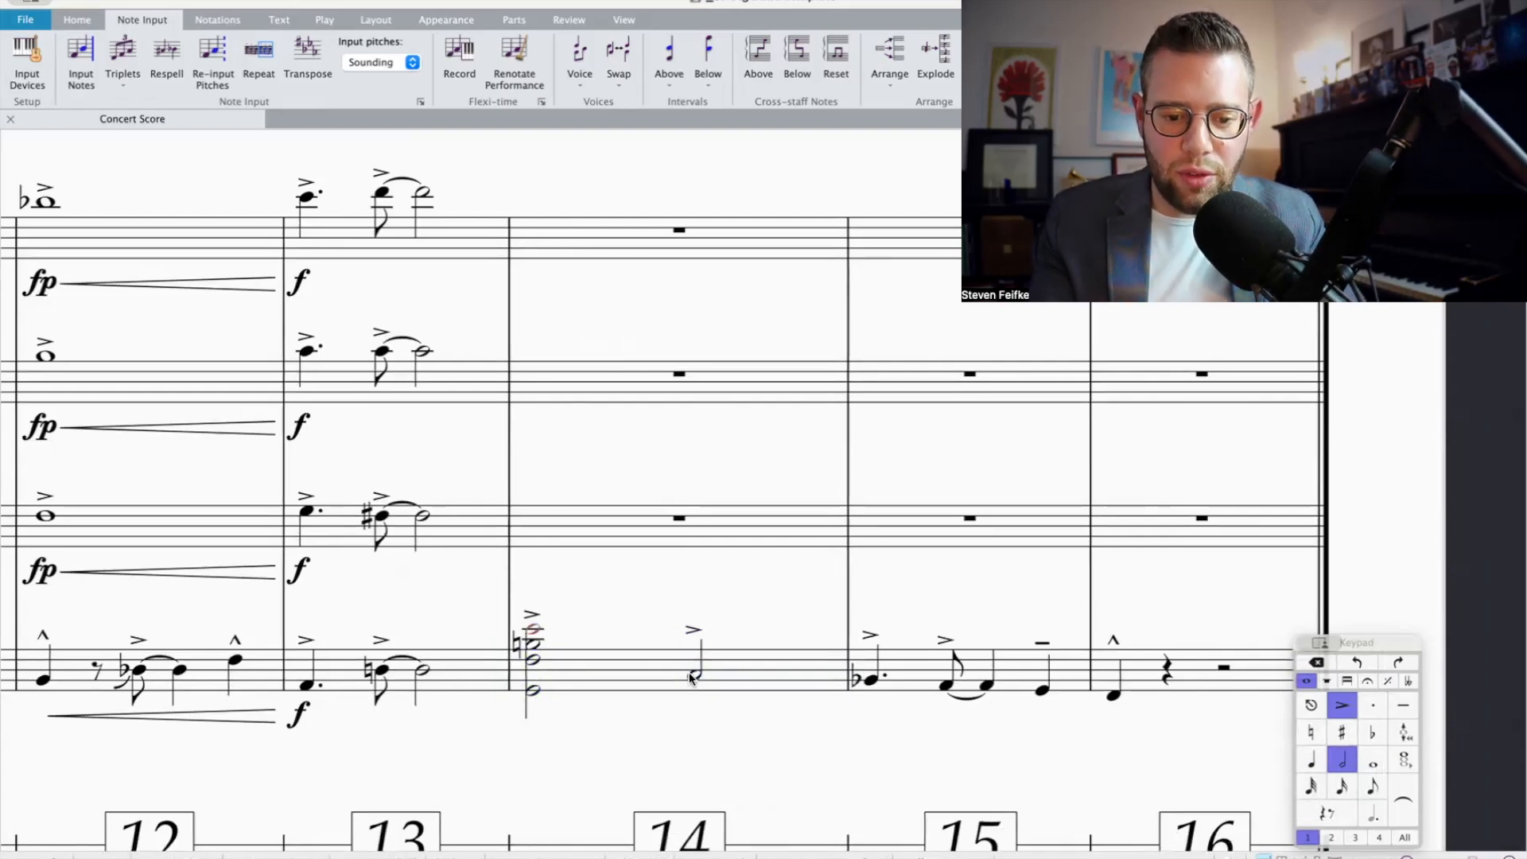
Step: Stack a third, a fifth and a third above the bass trombone's second half note in bar 14, flattening the third note
key(3)
key(4)
key(Up)
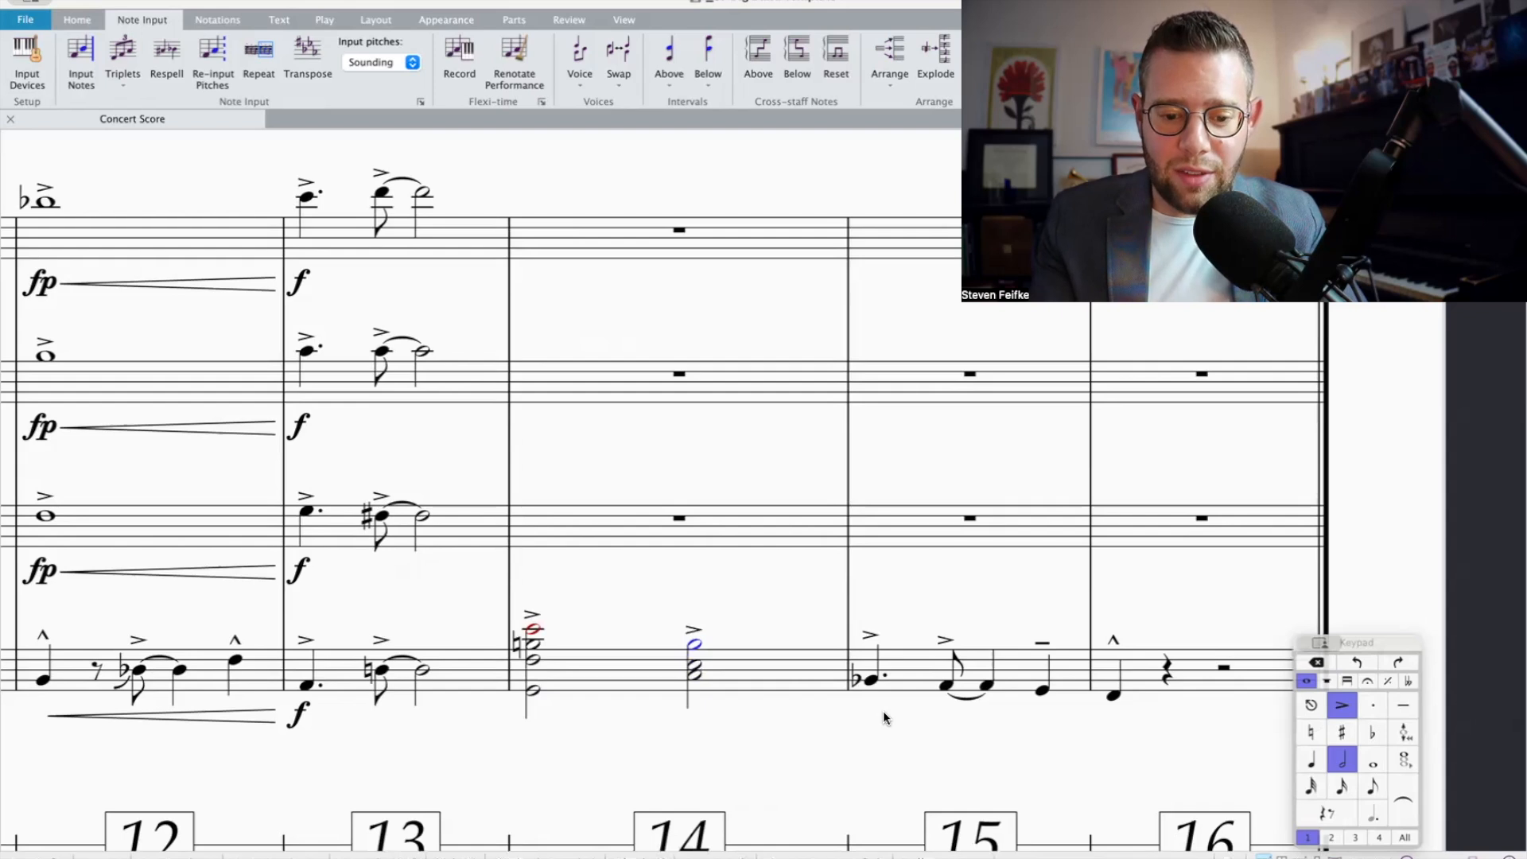
key(KP_9)
scroll(802, 598, up, 2)
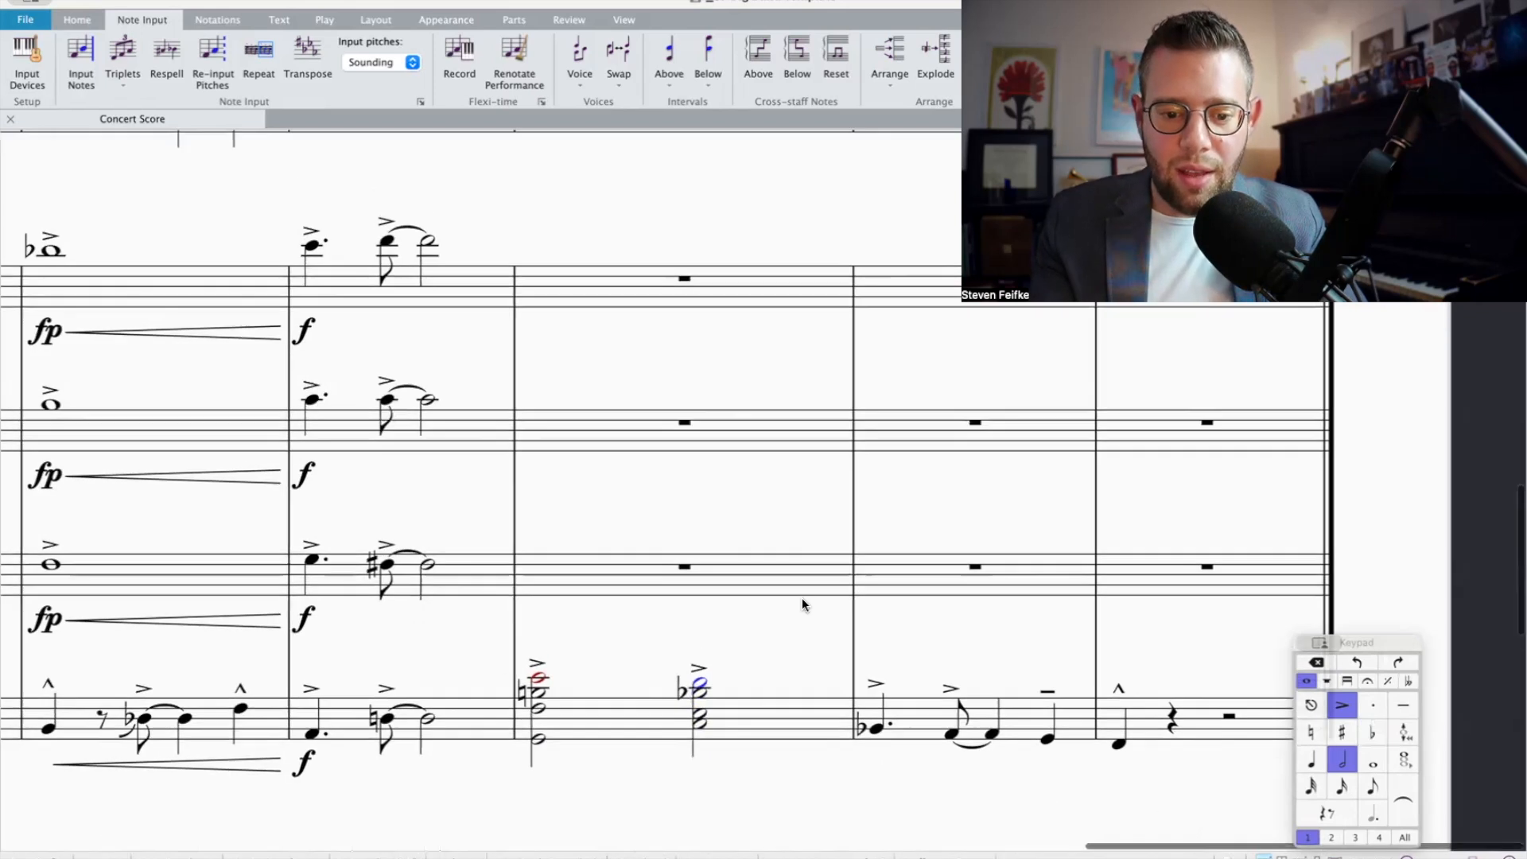
Step: Cut the bass trombone's bar 14 chords and explode them across the four trombone staves in that bar
scroll(764, 708, up, 10)
click(696, 504)
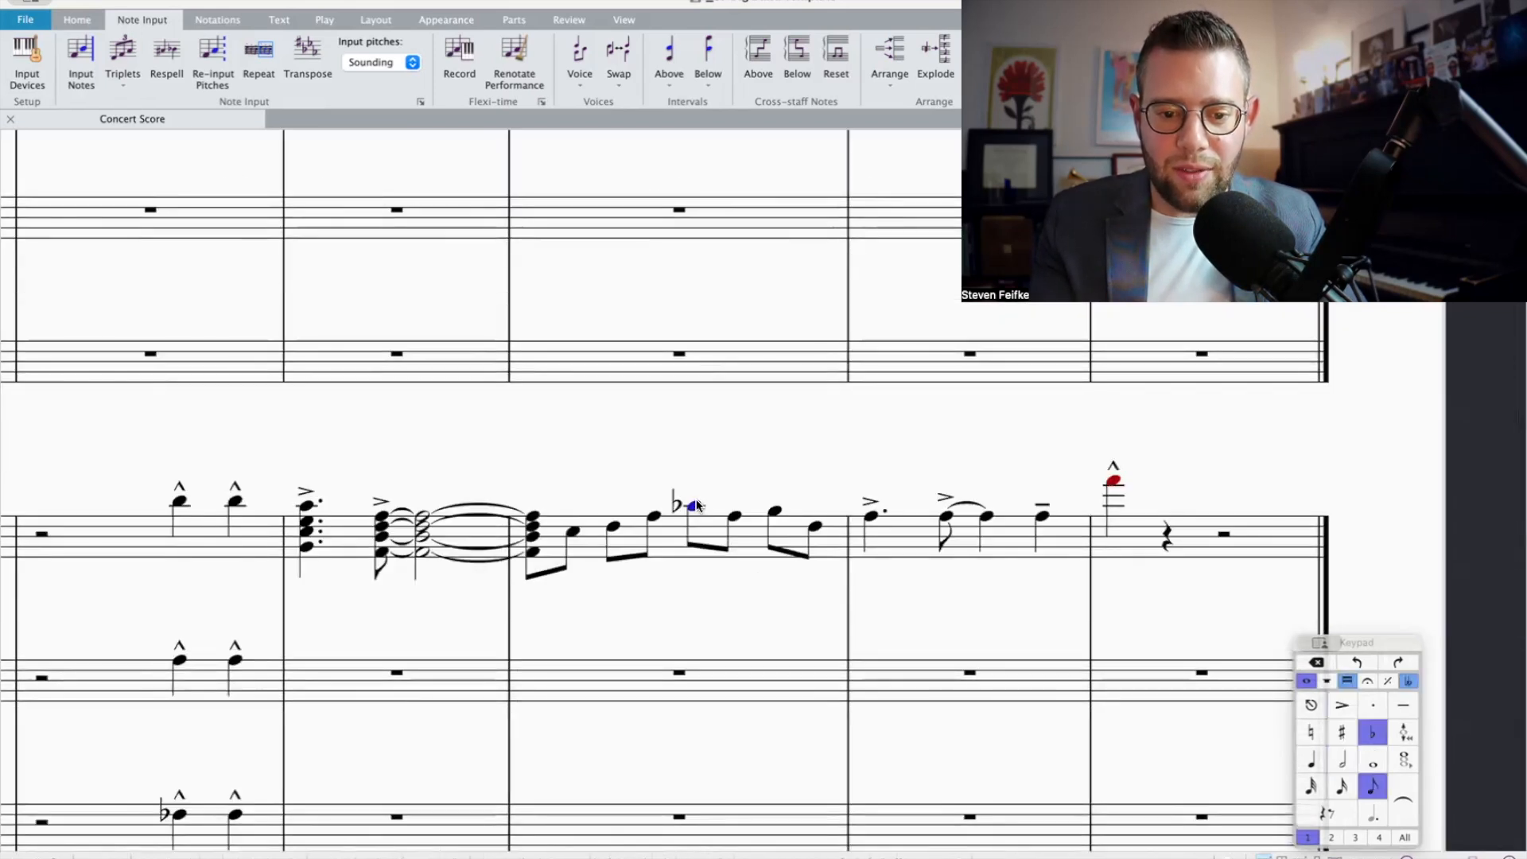
scroll(700, 521, down, 2)
scroll(700, 518, down, 5)
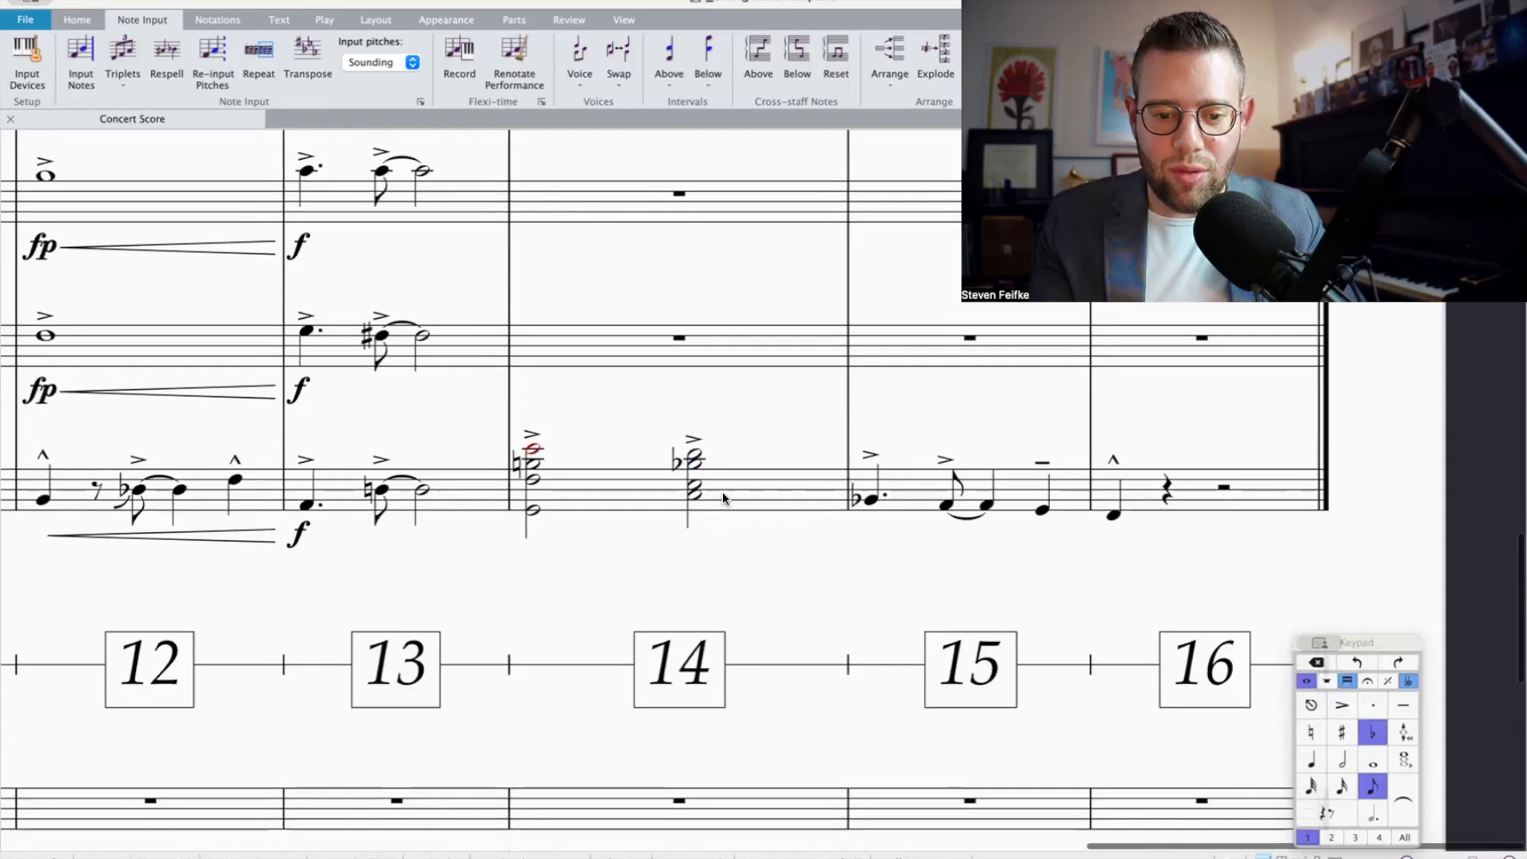
click(723, 491)
scroll(723, 493, down, 3)
scroll(722, 501, up, 3)
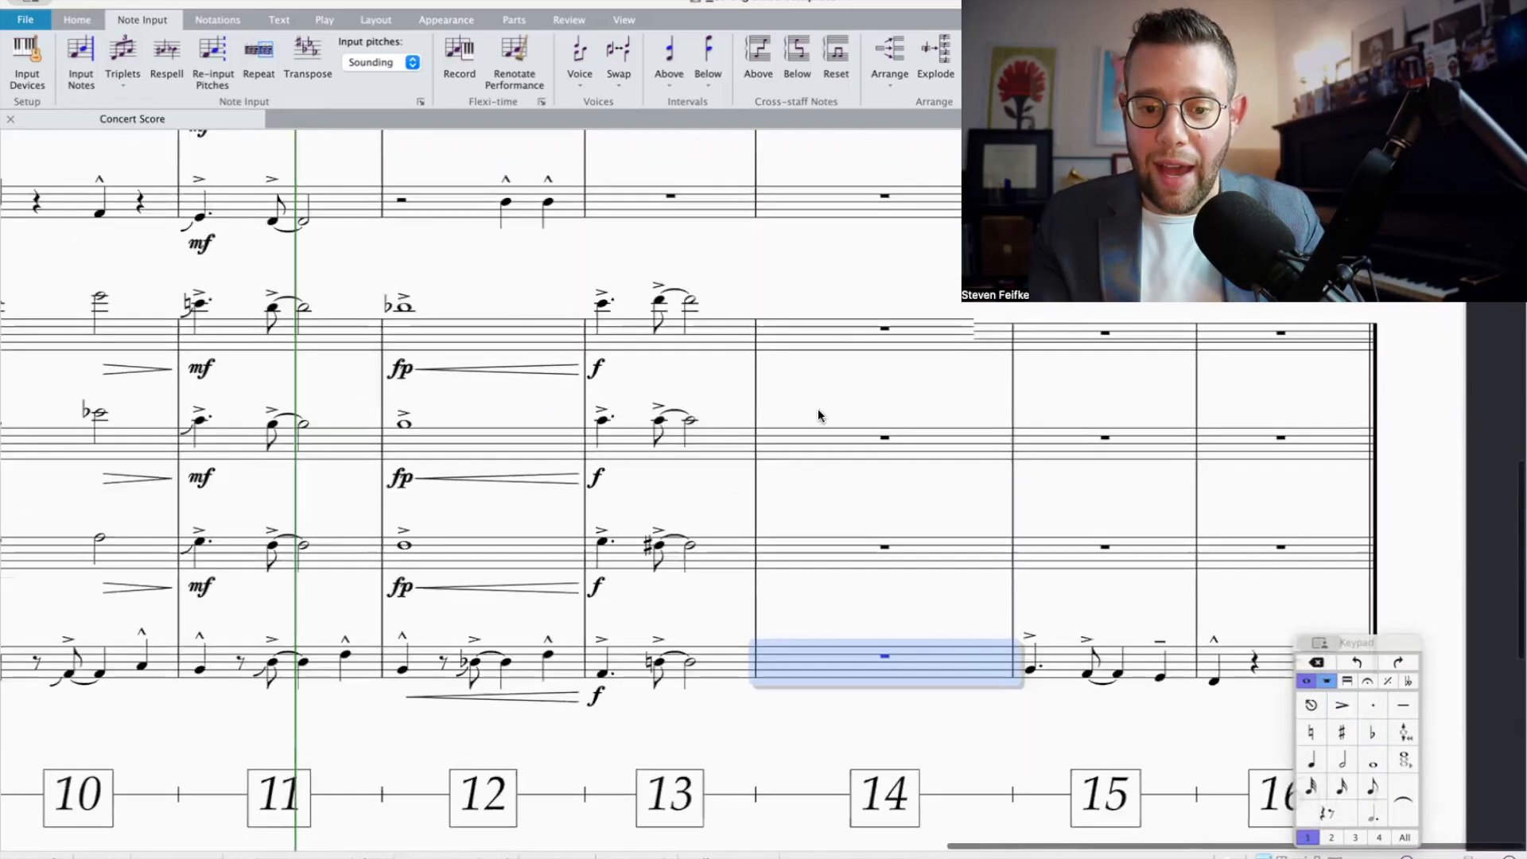
shift+click(844, 352)
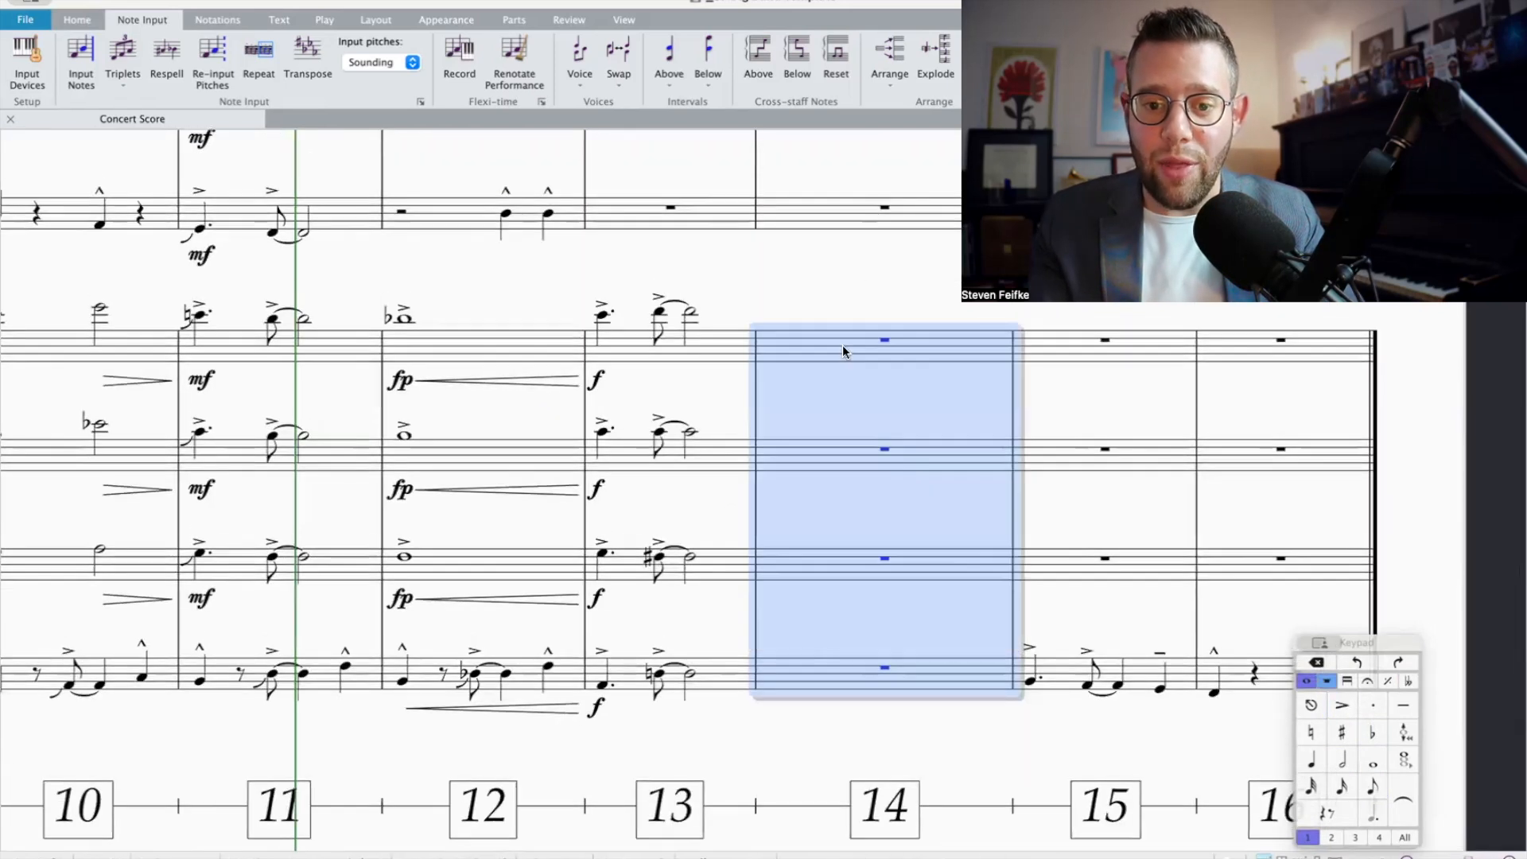
click(928, 57)
scroll(778, 375, up, 2)
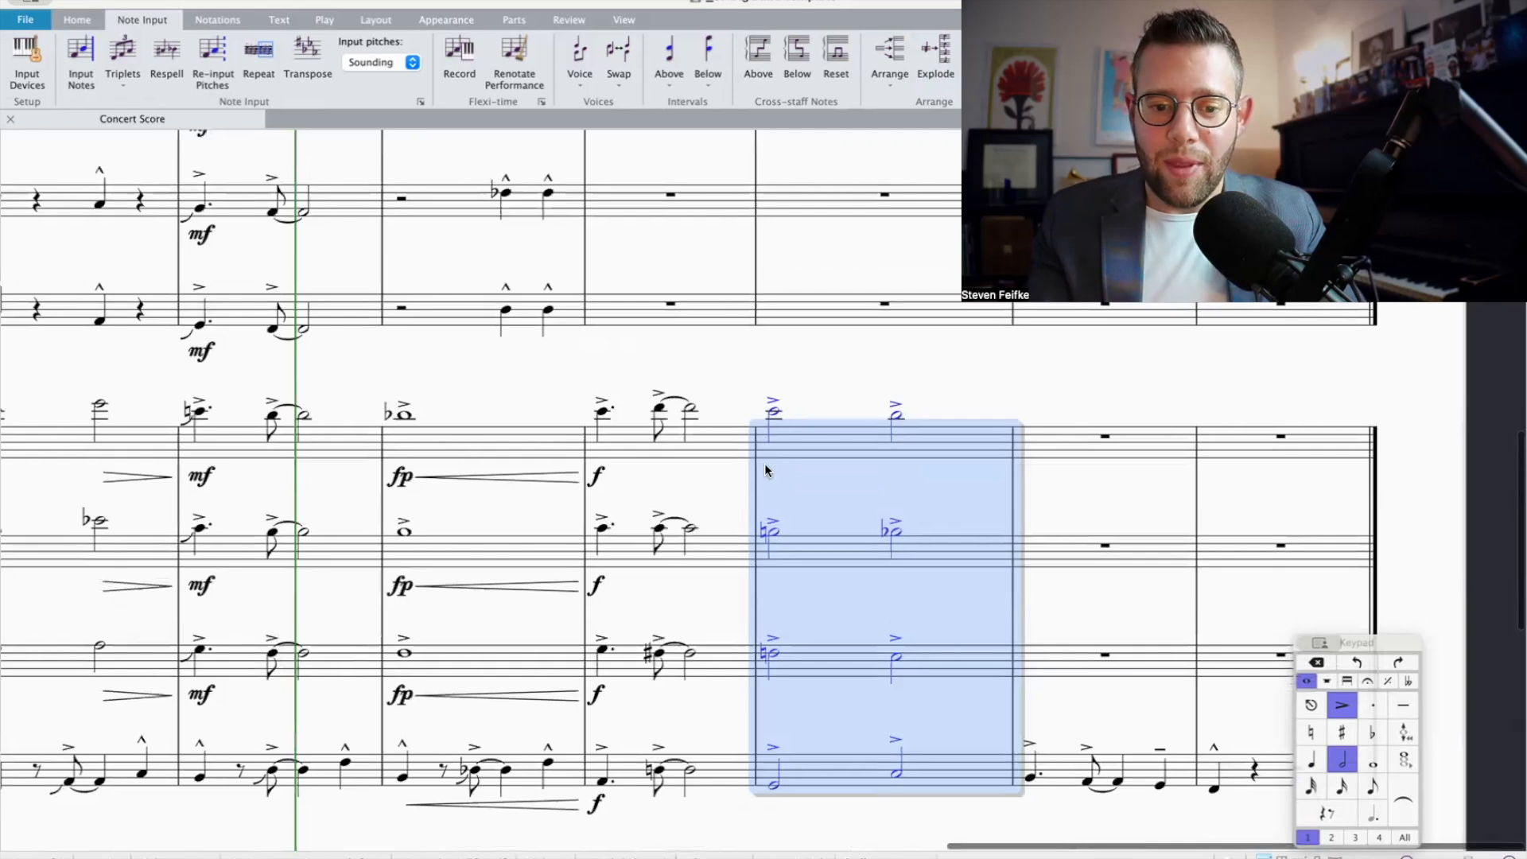
Step: Play back the four trombone parts through bars 13 and 14
shift+click(690, 461)
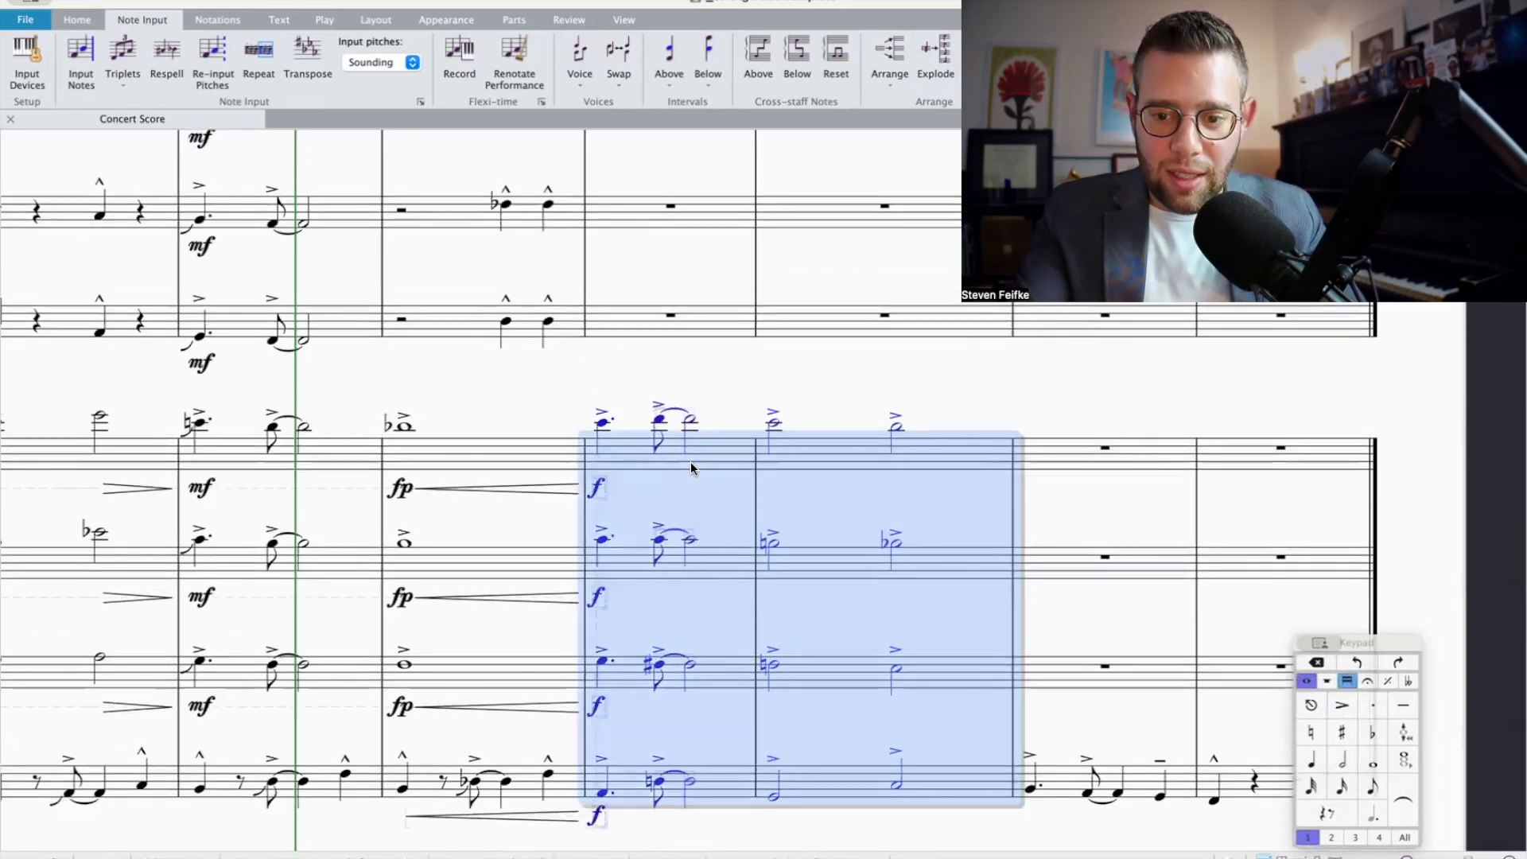
key(p)
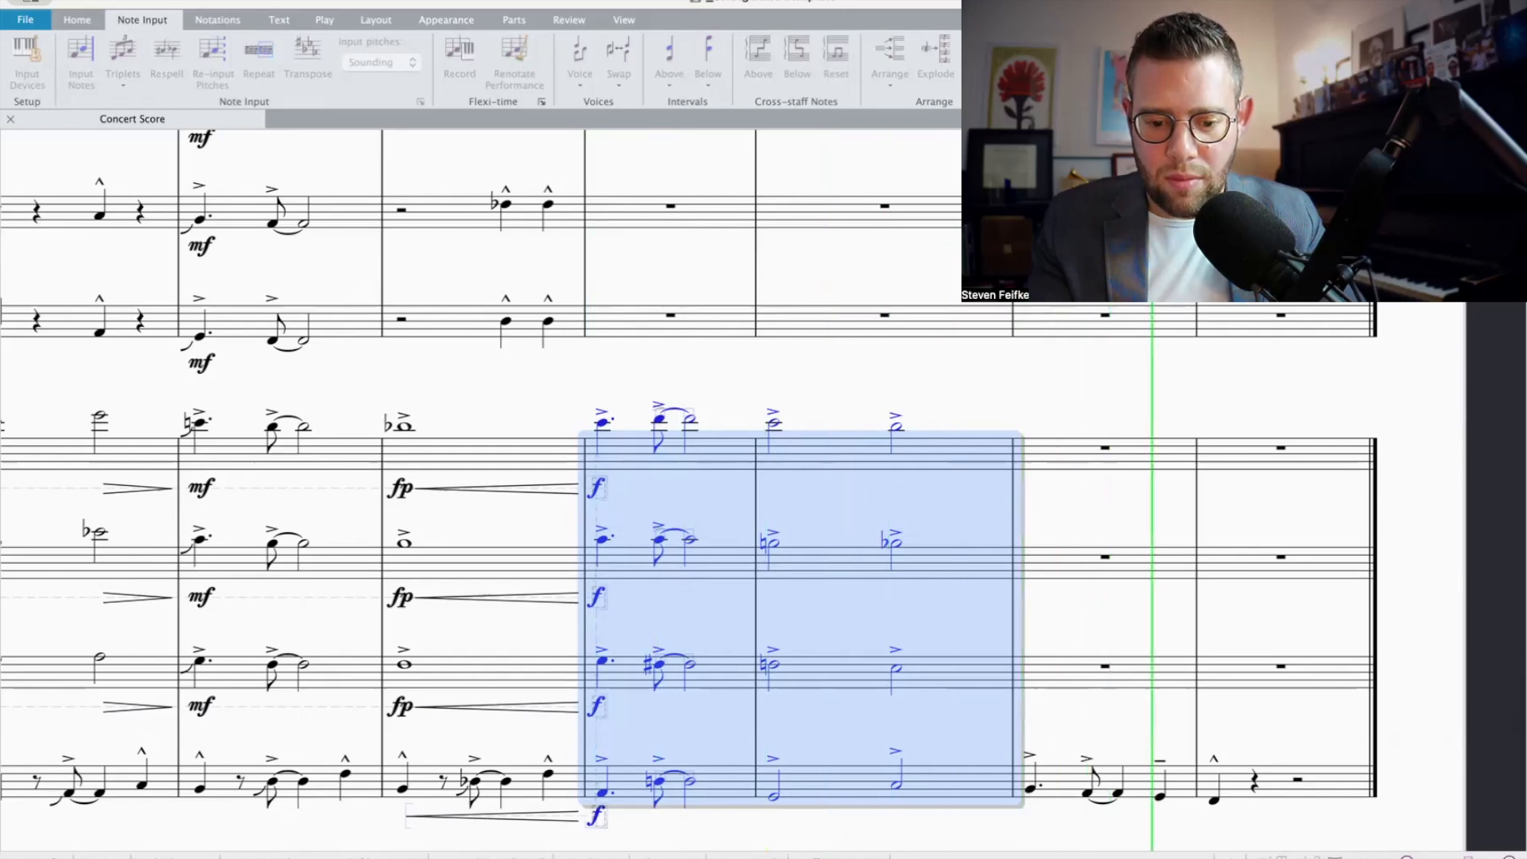
click(1114, 533)
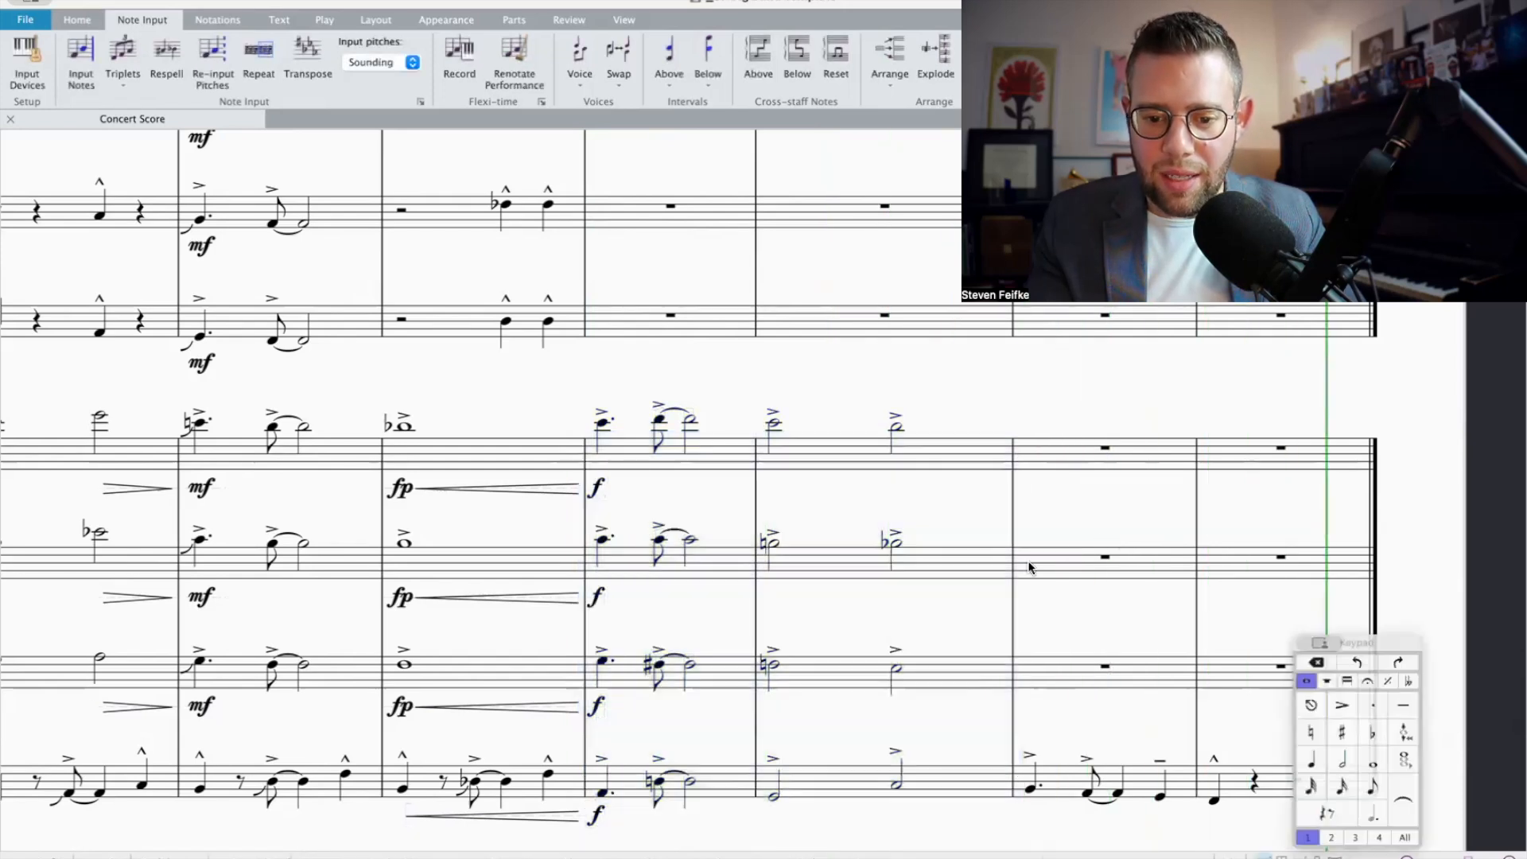
key(p)
key(Escape)
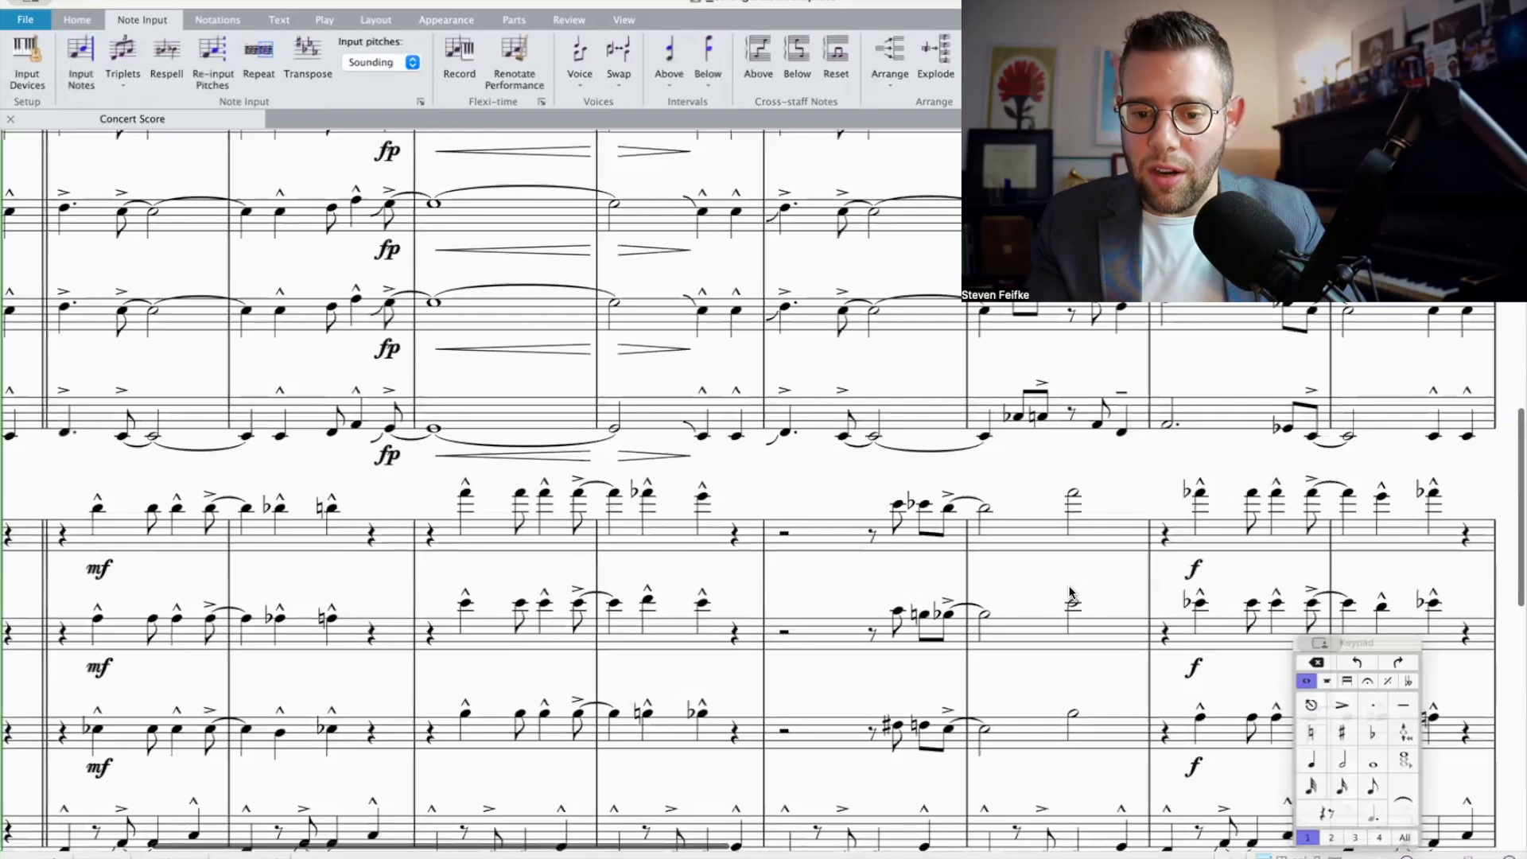
Step: Stack a chord with a flattened note below Trumpet 1's final quarter note in bar 16
scroll(1069, 592, right, 4)
scroll(1069, 593, up, 1)
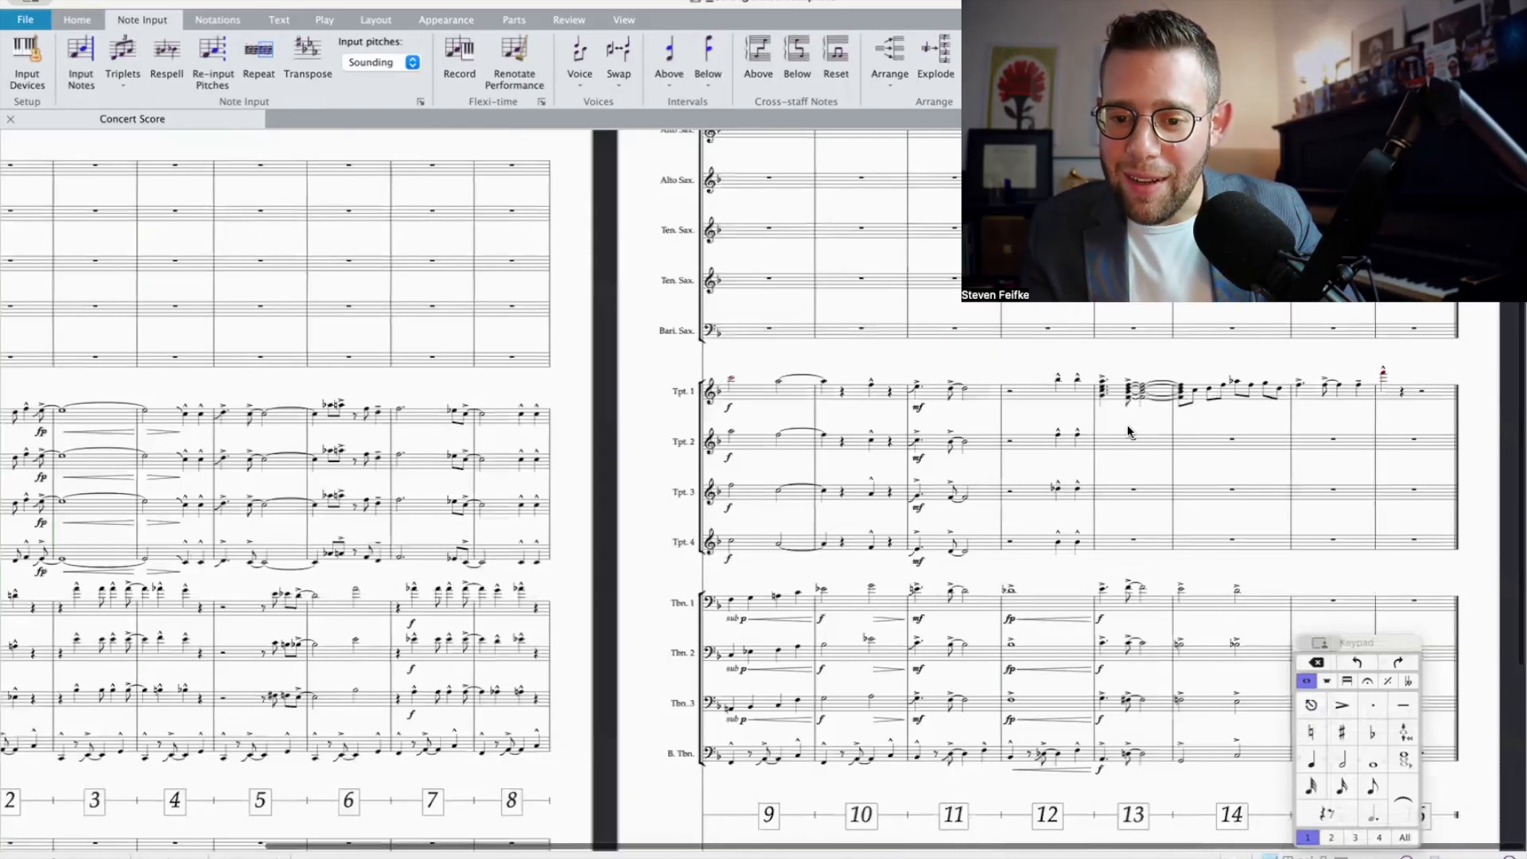
click(1112, 396)
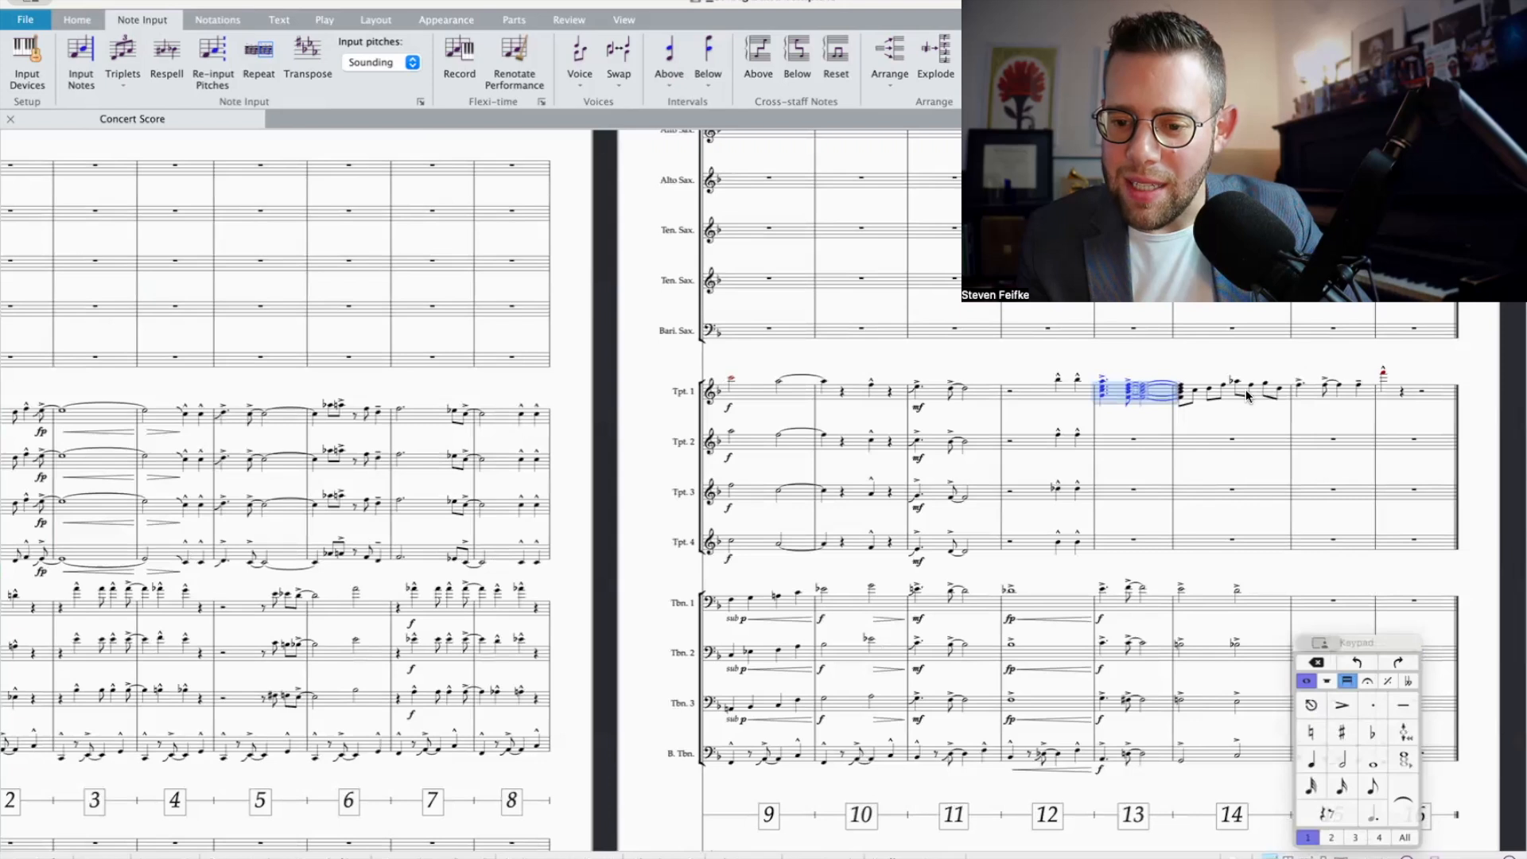
click(1301, 388)
scroll(1301, 388, down, 2)
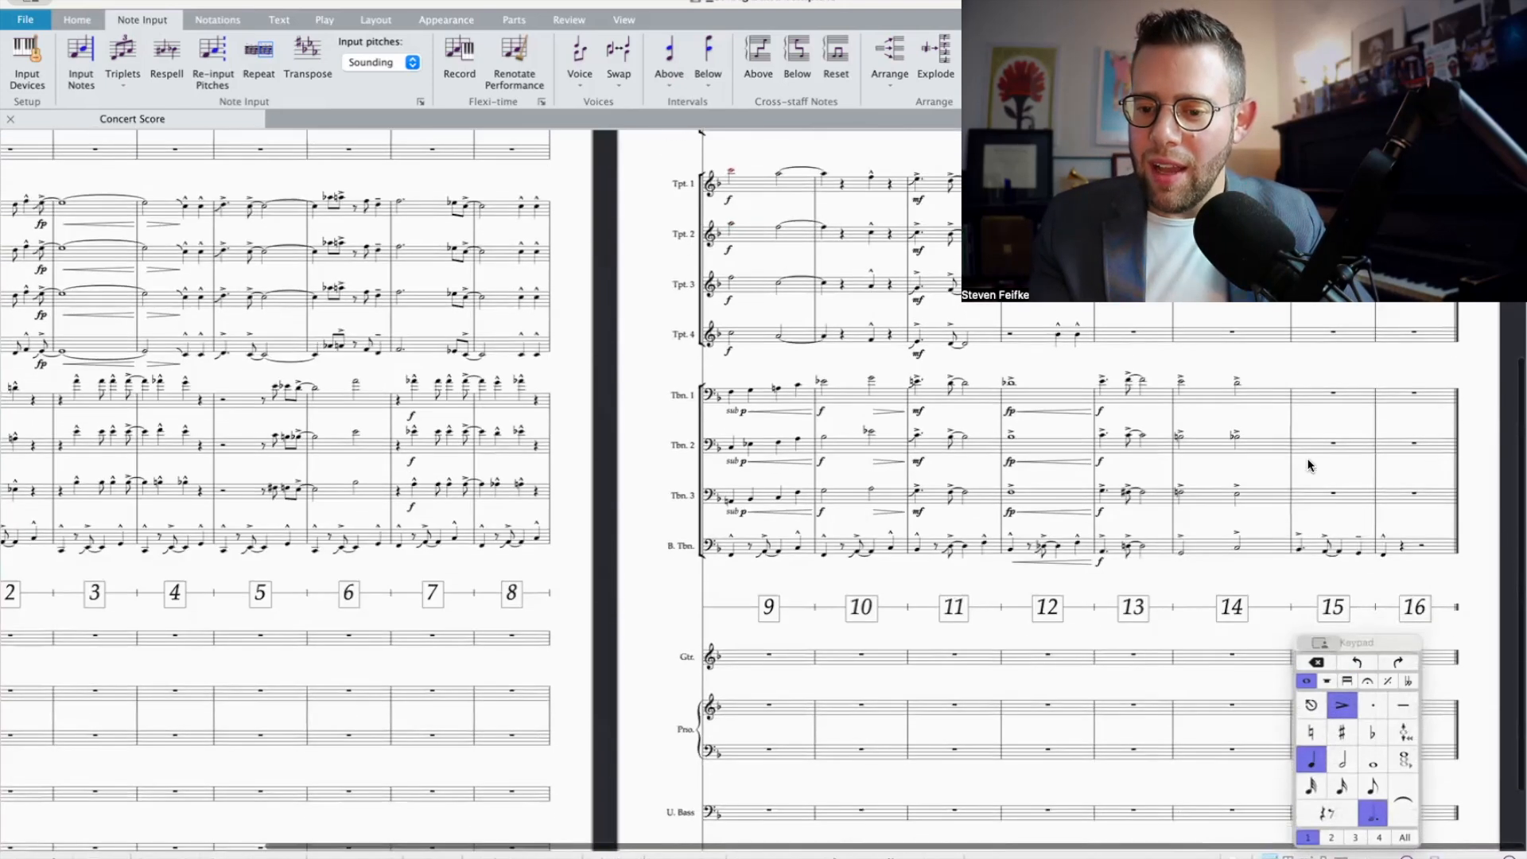
scroll(1308, 446, up, 4)
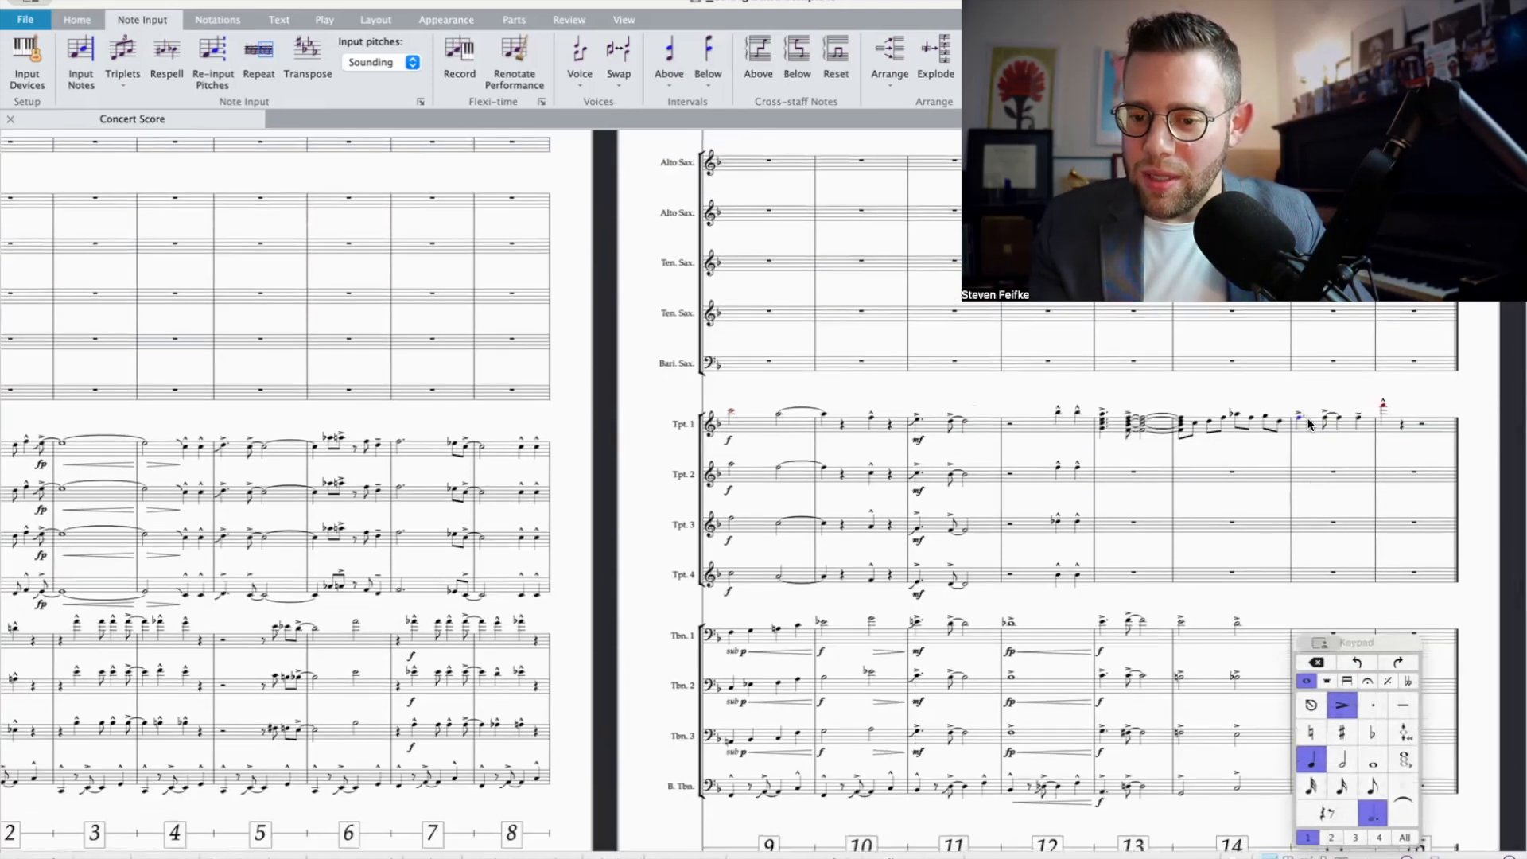
click(1382, 407)
scroll(1382, 407, down, 4)
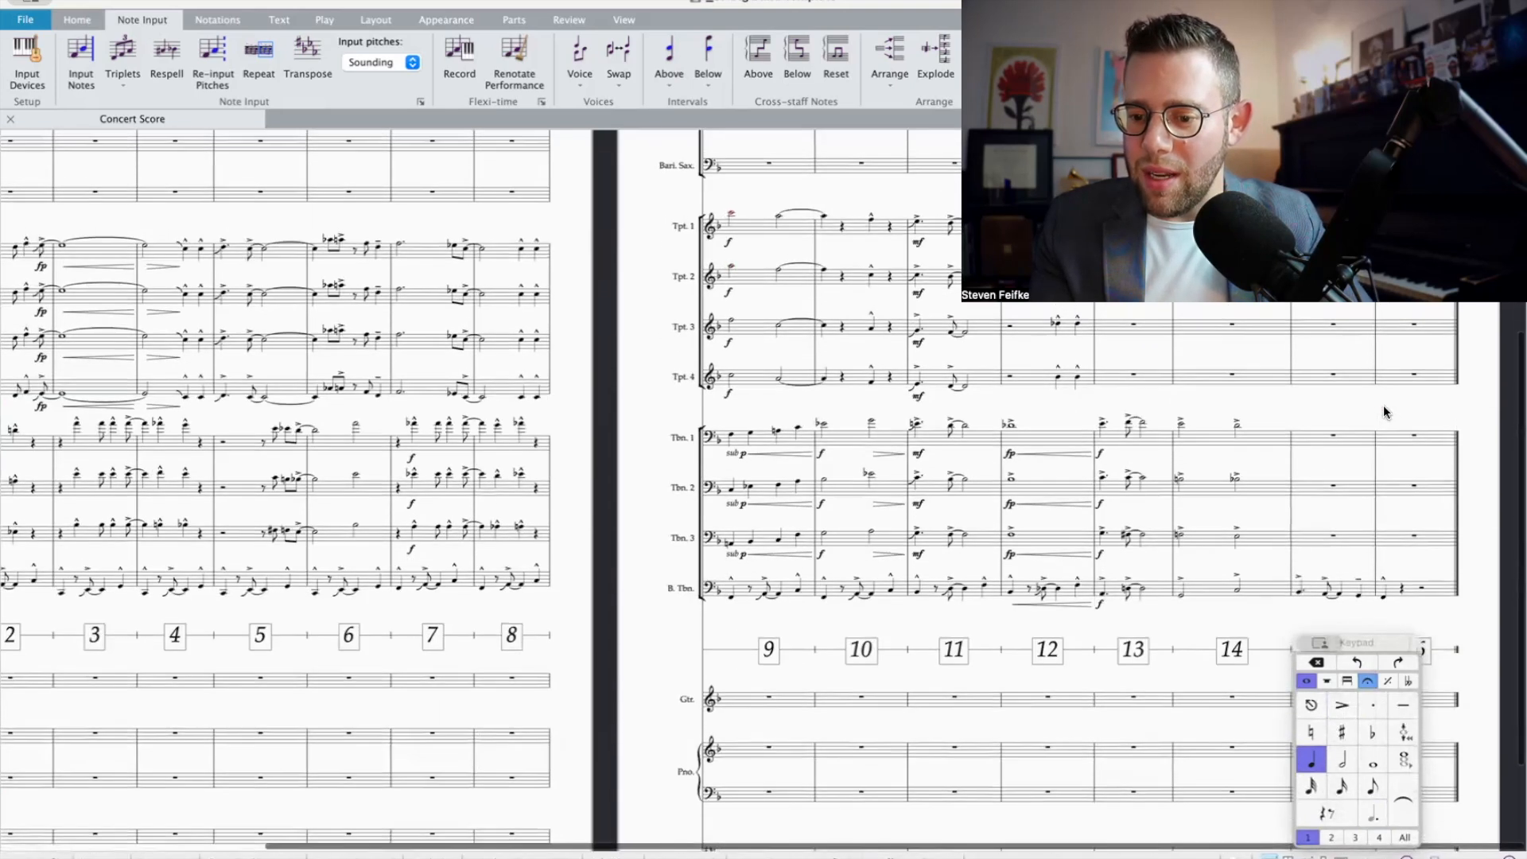
scroll(1382, 404, up, 5)
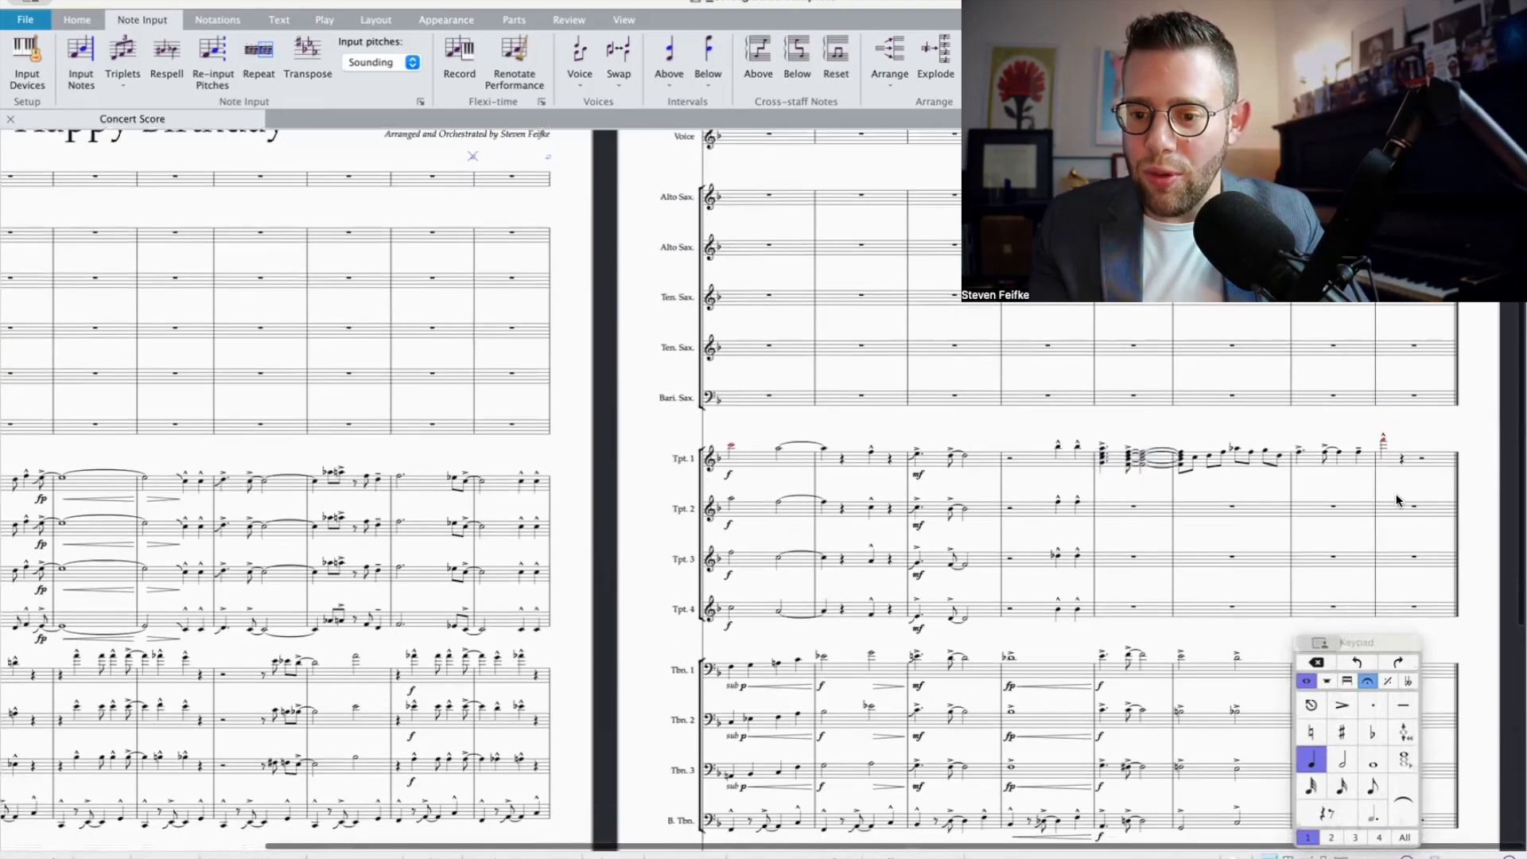
key(9)
scroll(1362, 560, down, 5)
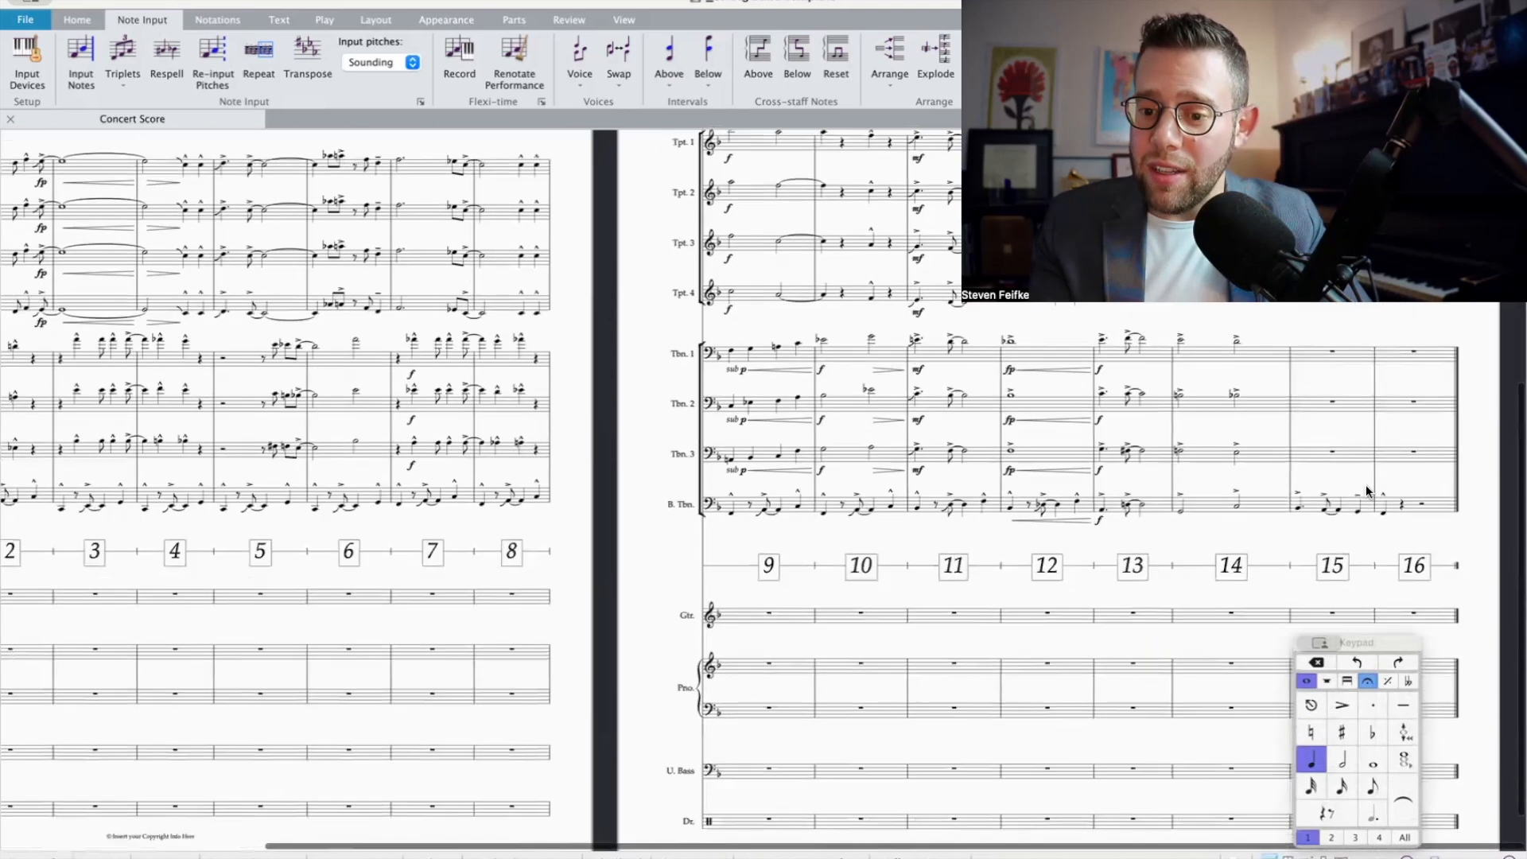
Step: Build a four-note chord upward from the bass trombone's quarter note in bar 16, with flats on the top two notes
scroll(1383, 517, up, 1)
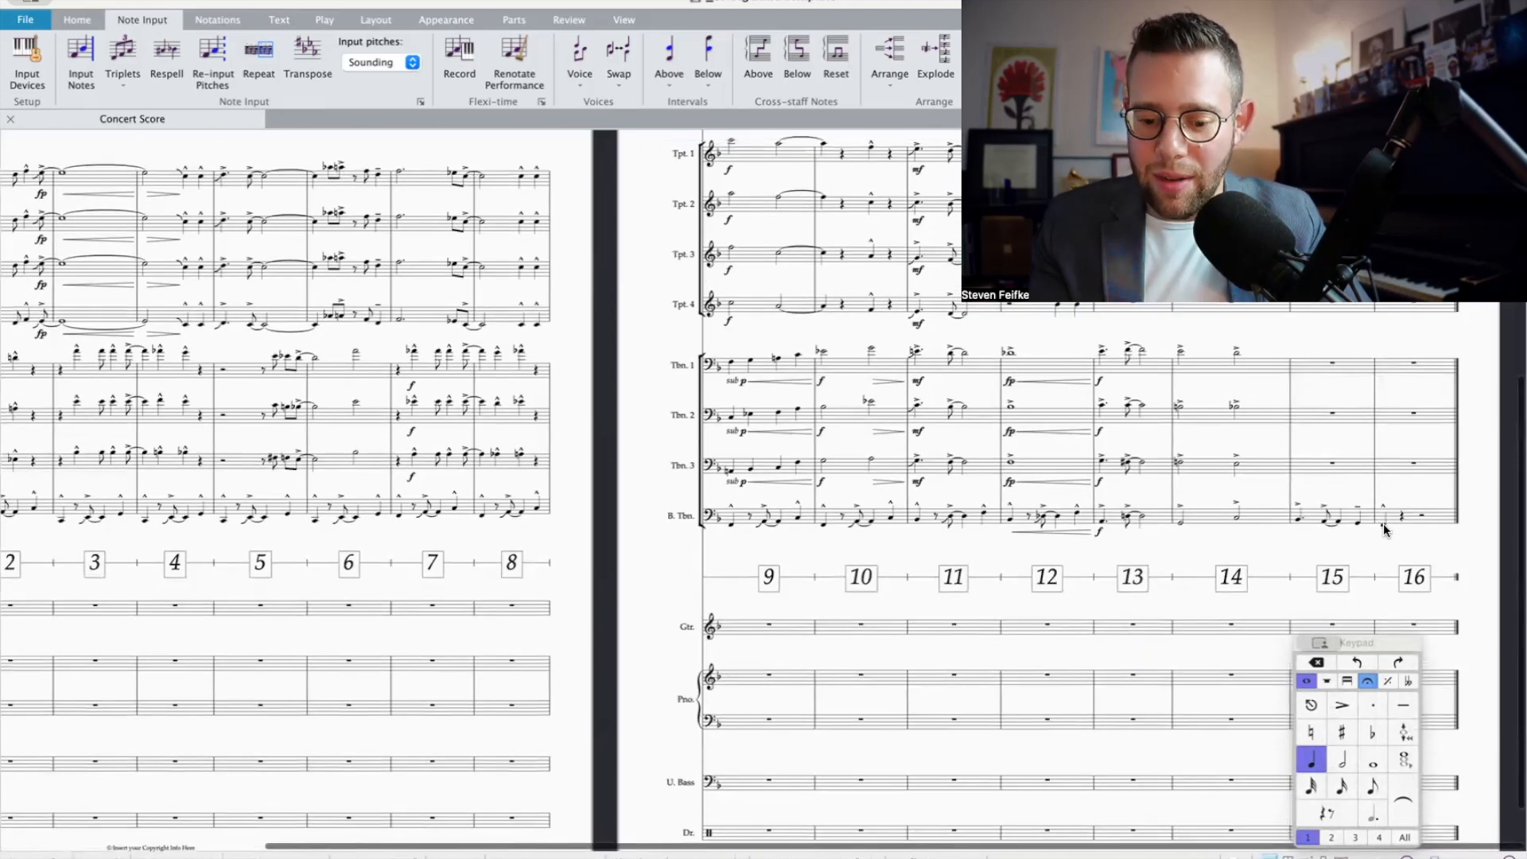
click(1383, 525)
scroll(1384, 529, up, 1)
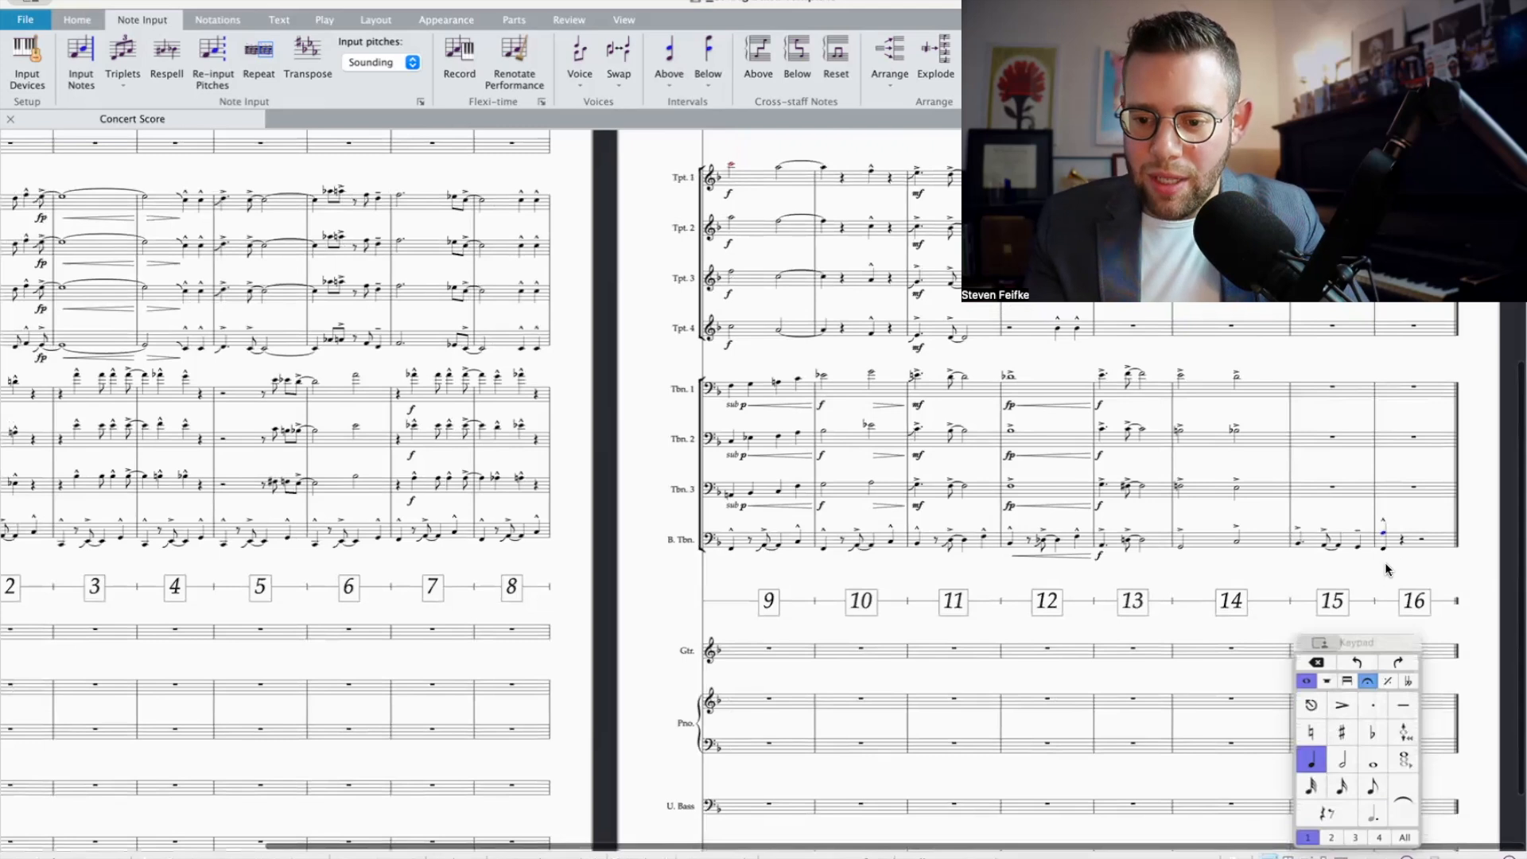
click(1374, 734)
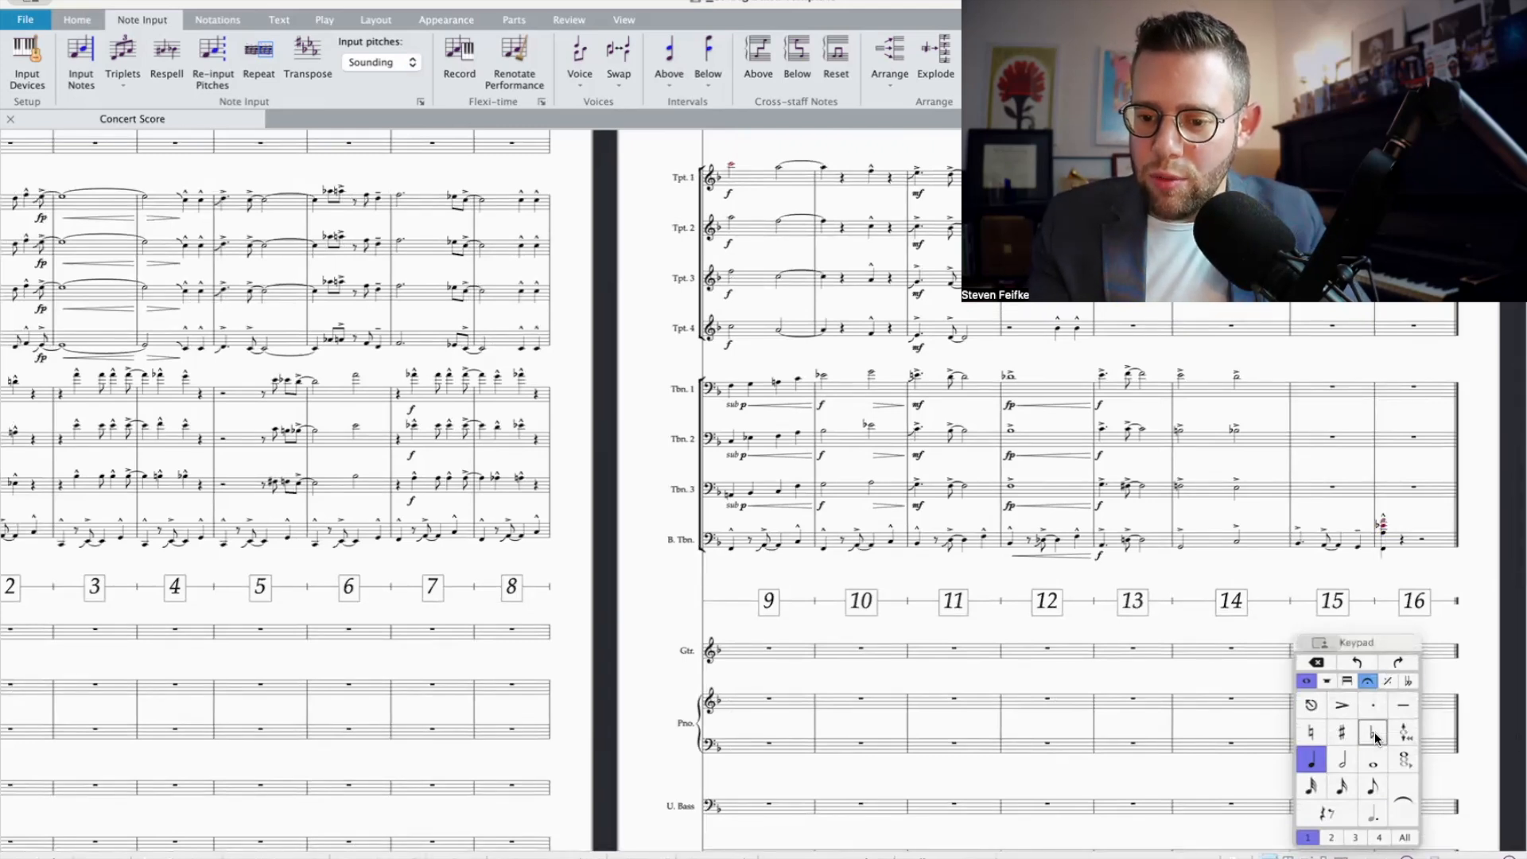
Step: Cut the bass trombone's bar 16 chord and explode it across the four trombone staves in that bar
click(1437, 540)
key(Delete)
shift+click(1379, 386)
click(930, 60)
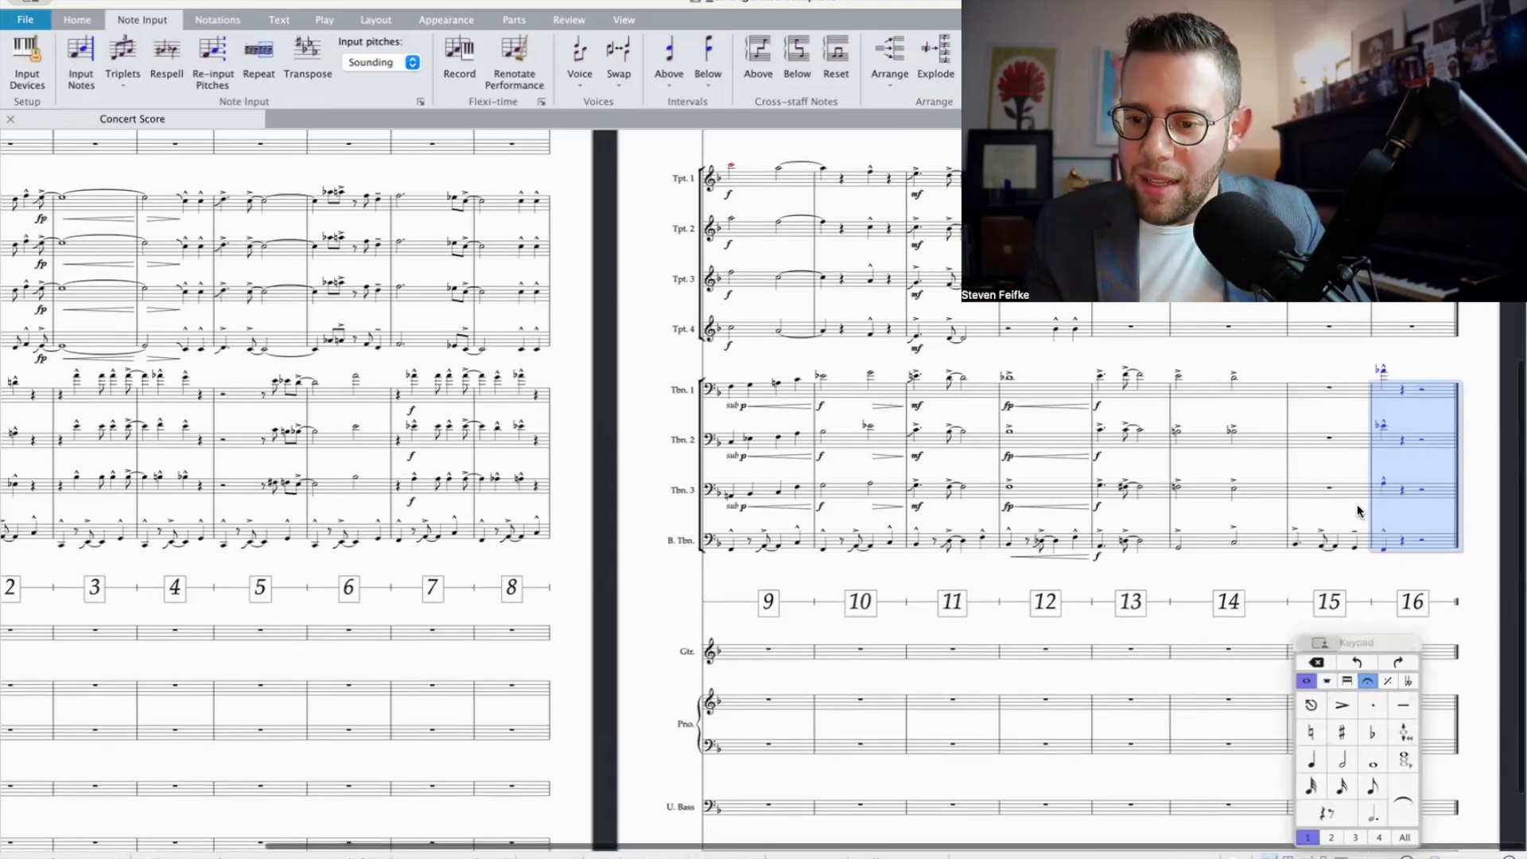
Step: Examine Trumpet 1's bar 16 chord and step through Trombone 3's notes in bars 13 and 14
scroll(1357, 509, up, 5)
click(1391, 469)
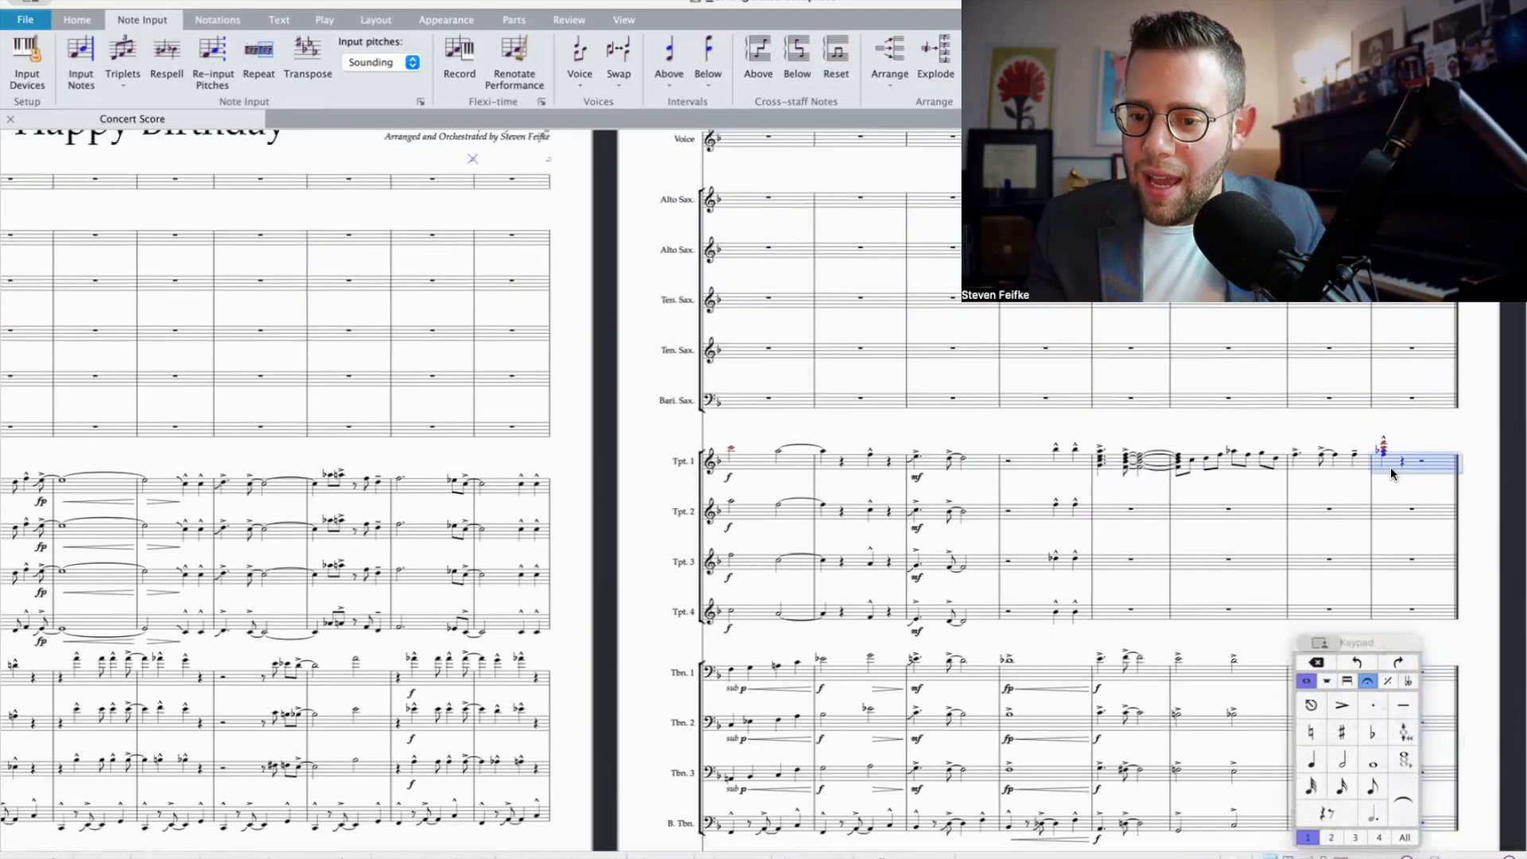
scroll(1371, 523, down, 5)
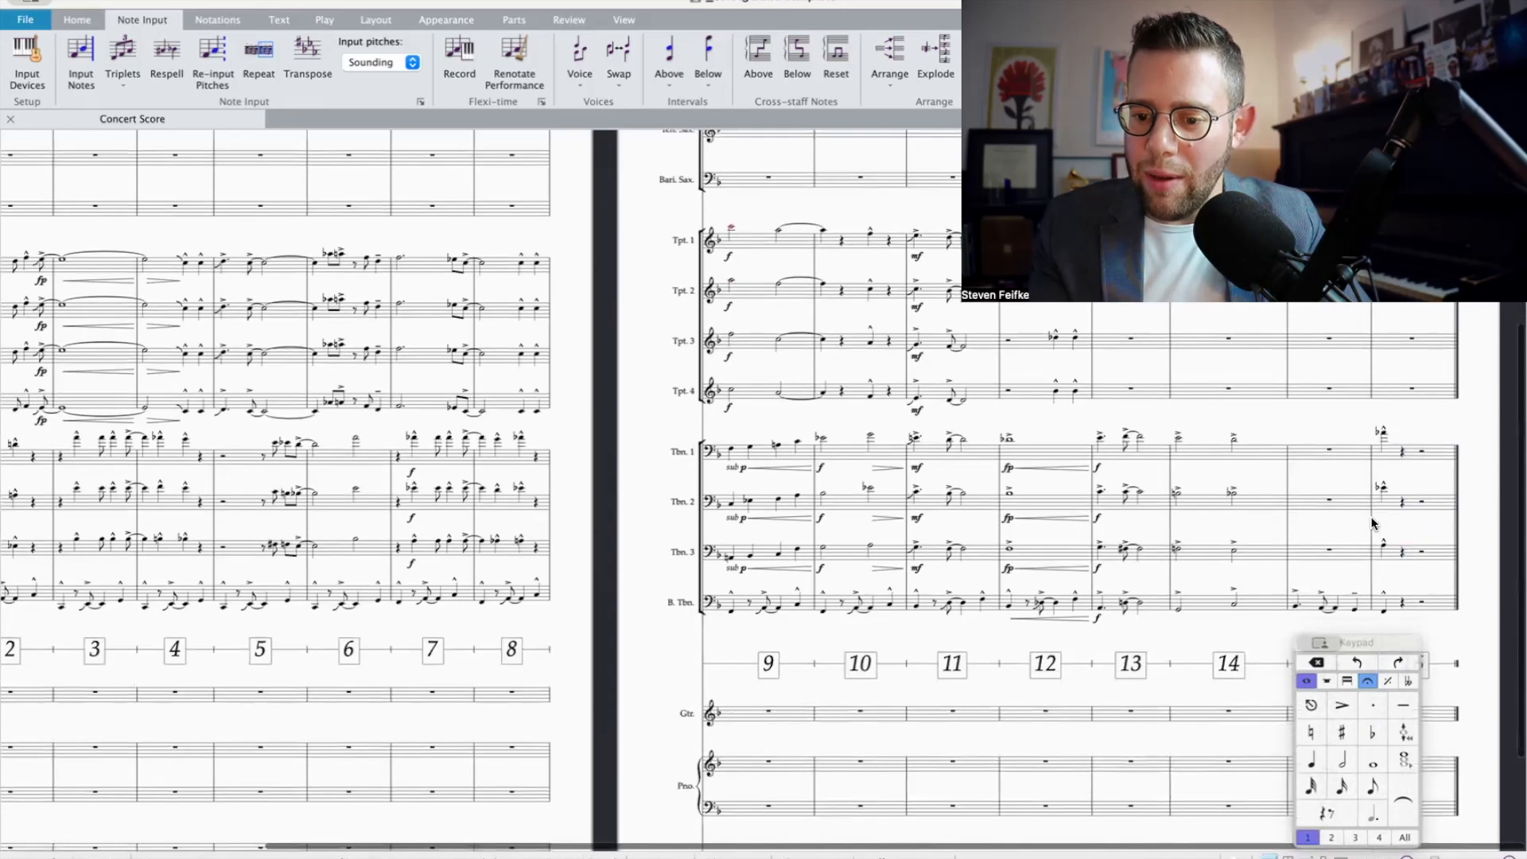
click(1177, 523)
click(1101, 524)
click(1124, 526)
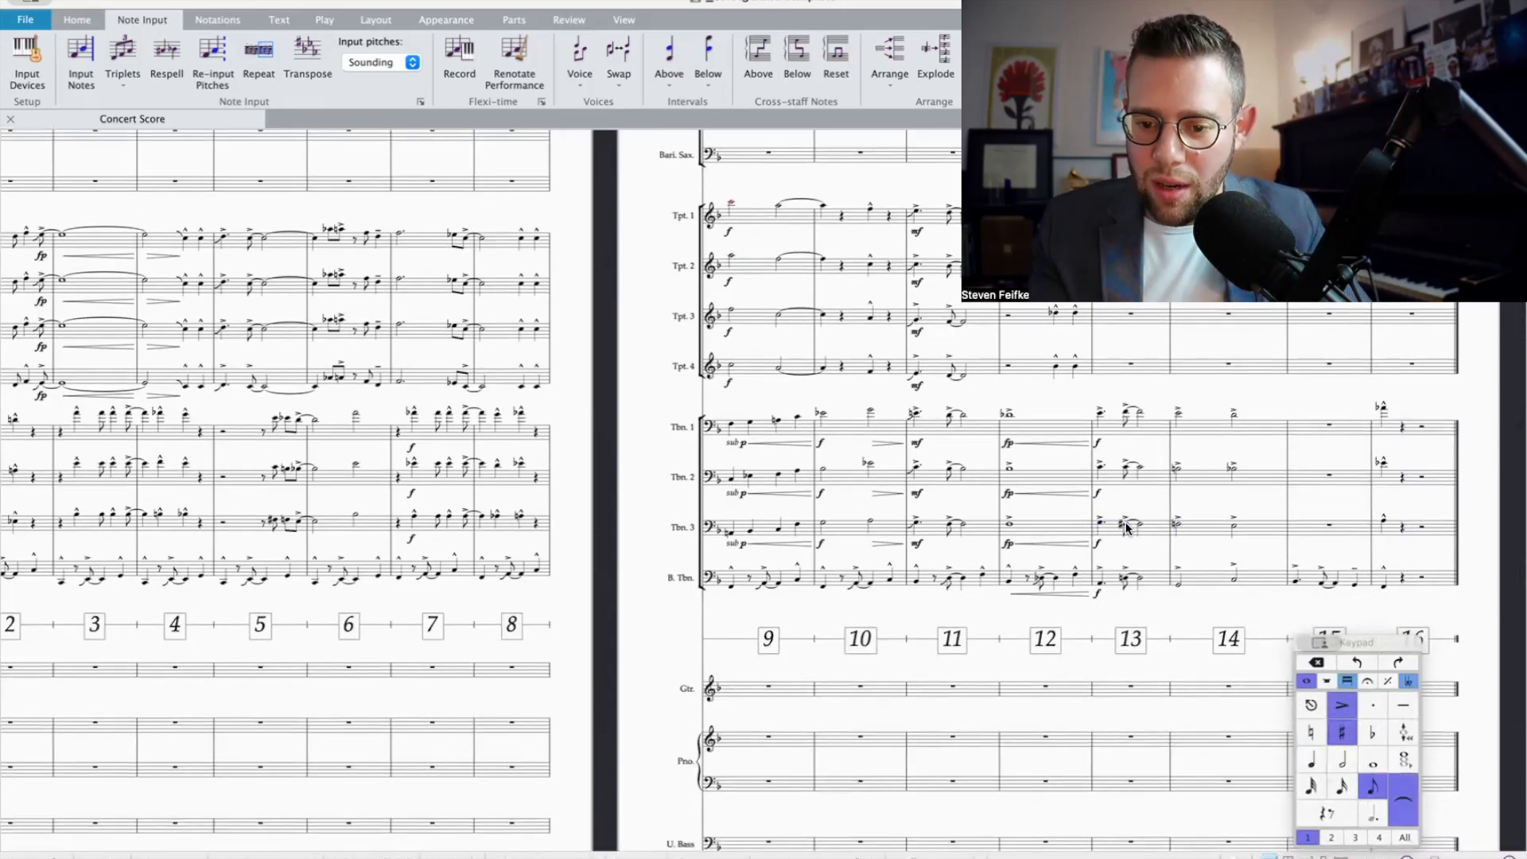
click(1177, 523)
click(1233, 525)
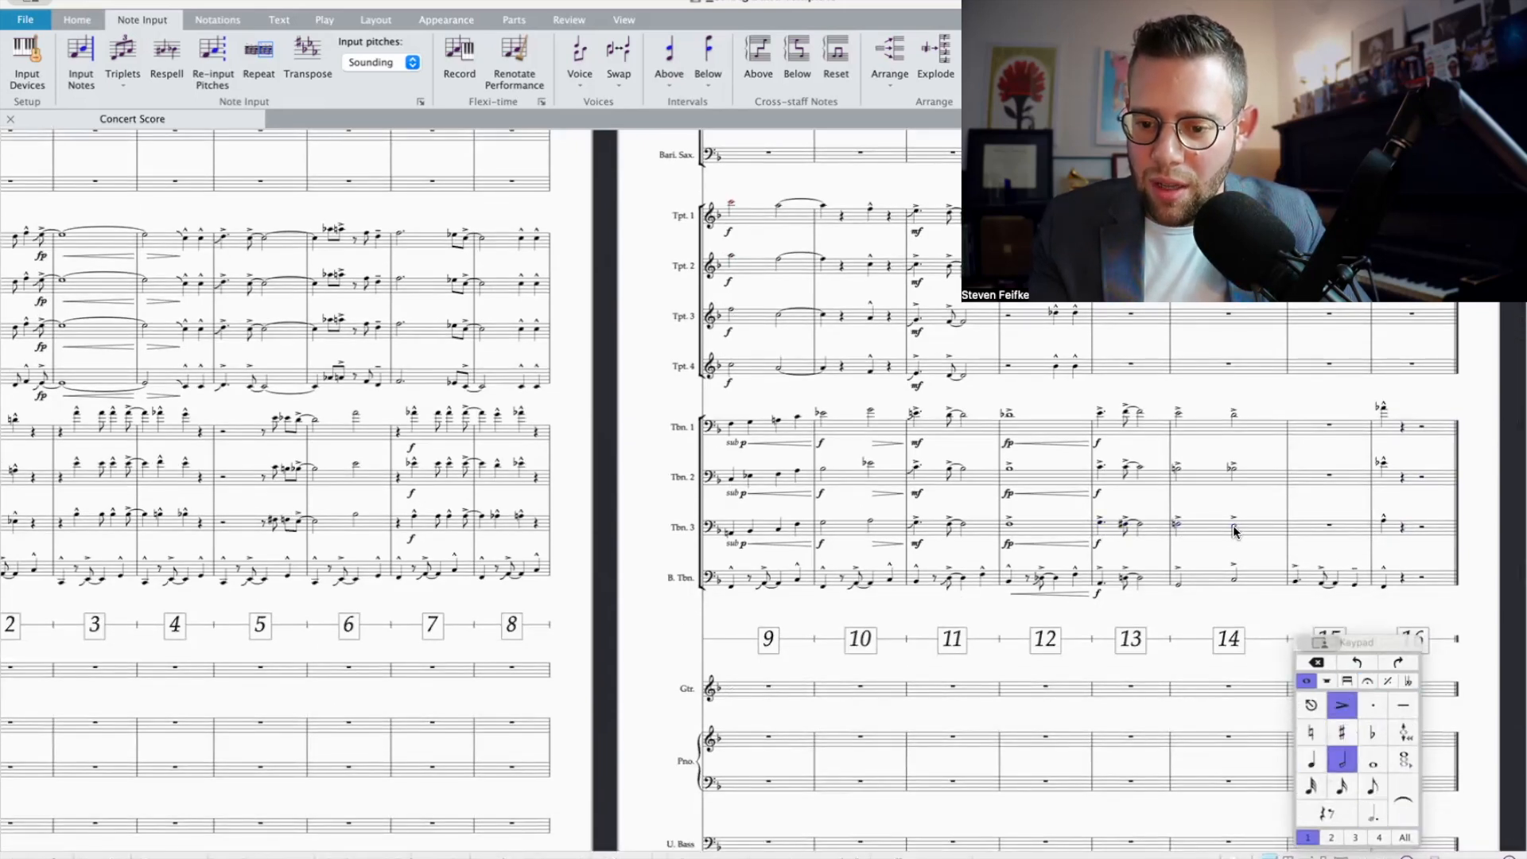
Step: Copy the bass trombone's bar 15 figure into Trombone 3 and raise it by an octave plus two steps
click(1300, 576)
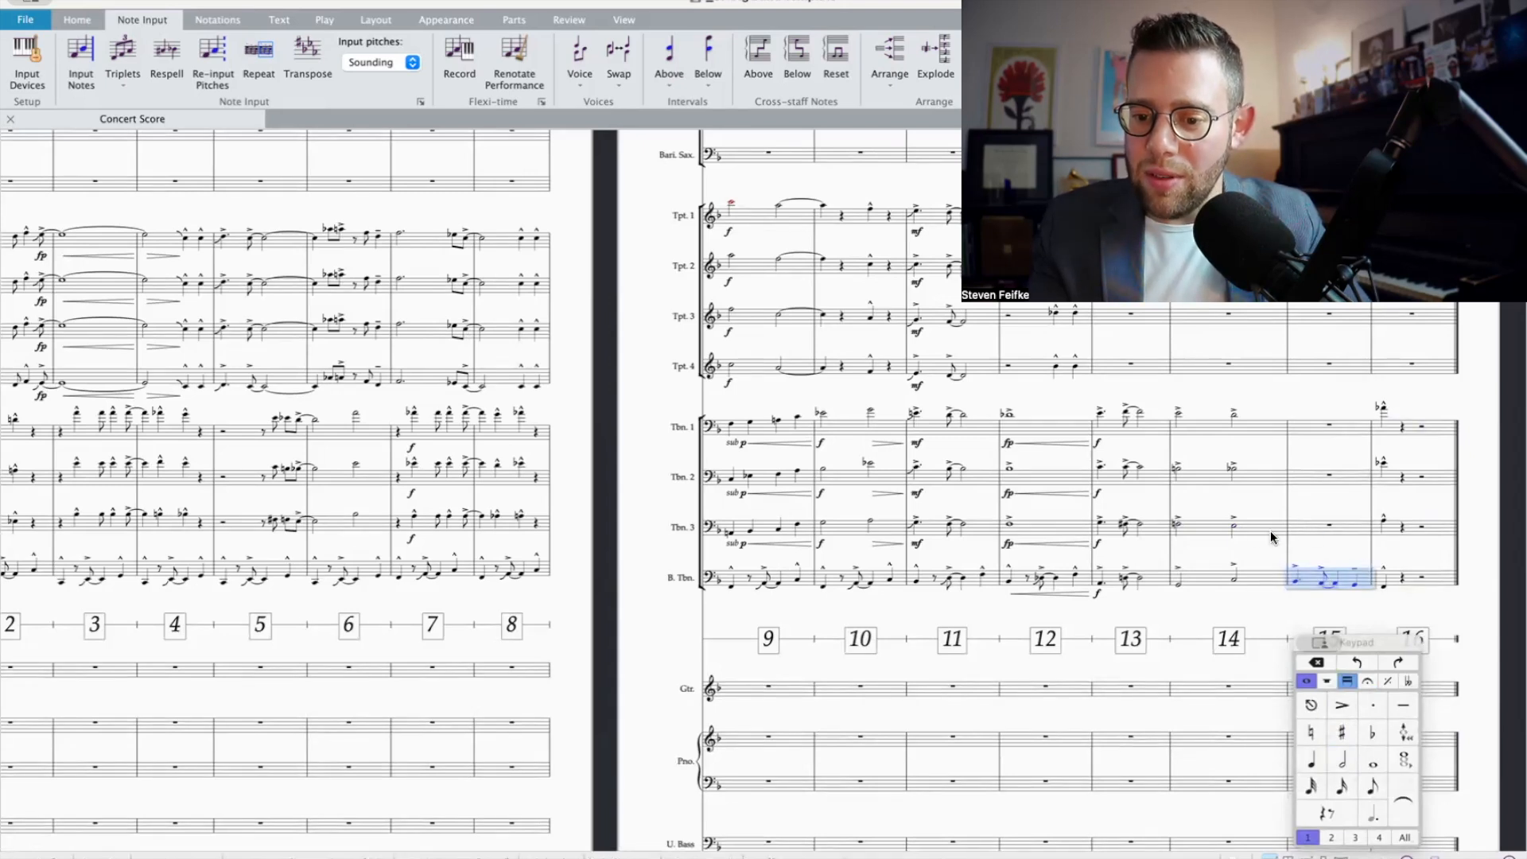
click(1295, 585)
click(1311, 576)
key(super+c)
click(1310, 532)
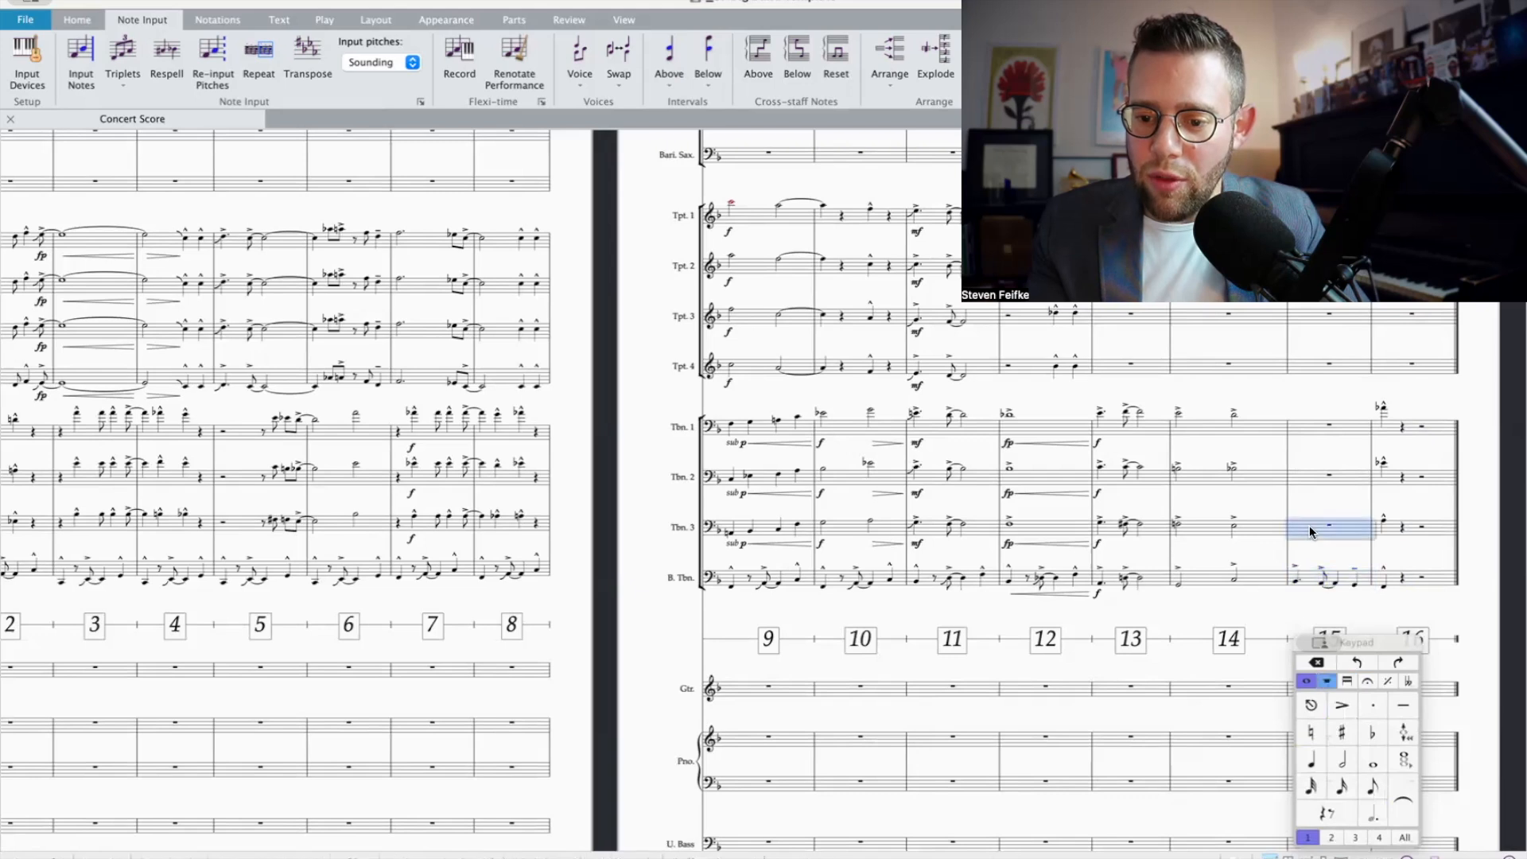
key(super+v)
key(super+Up)
key(Up)
key(Up)
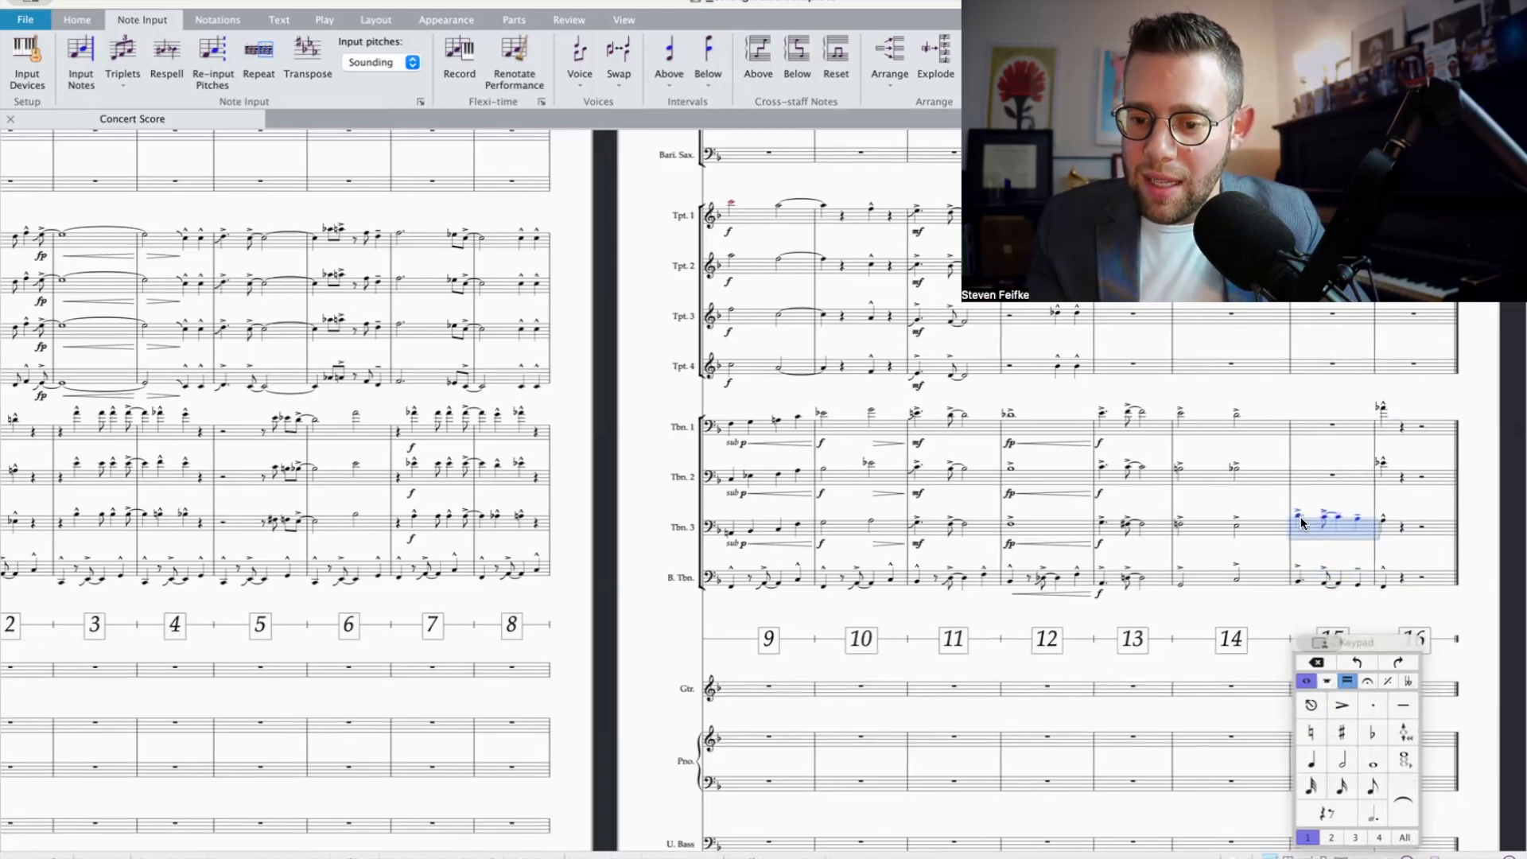
Step: Copy Trombone 3's bar 15 figure into Trombone 2 at a higher harmony pitch and compare its notes with the lower trombones
click(1301, 521)
click(1319, 529)
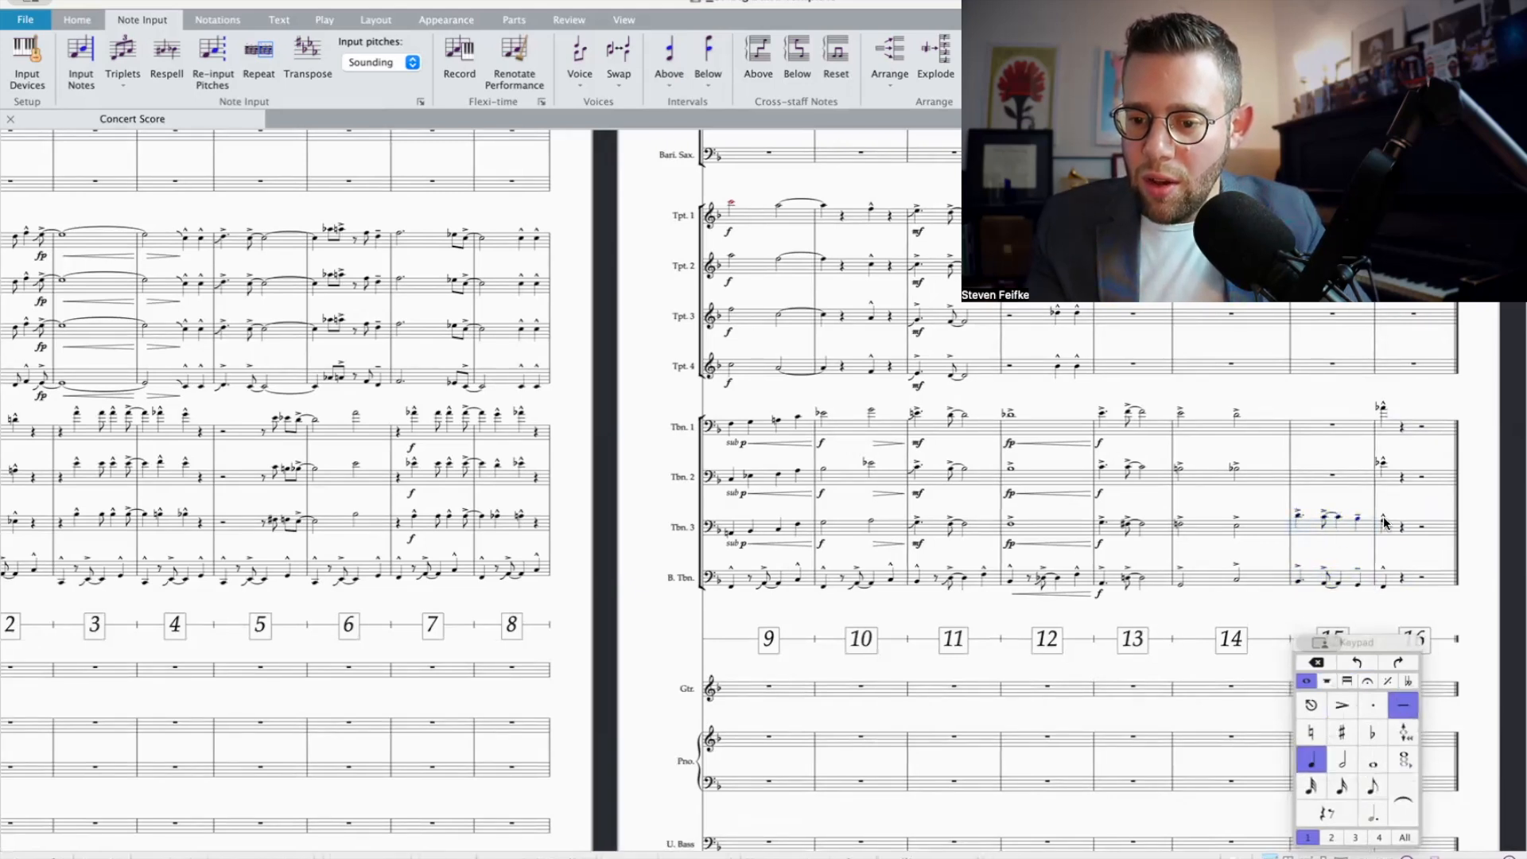
click(1306, 528)
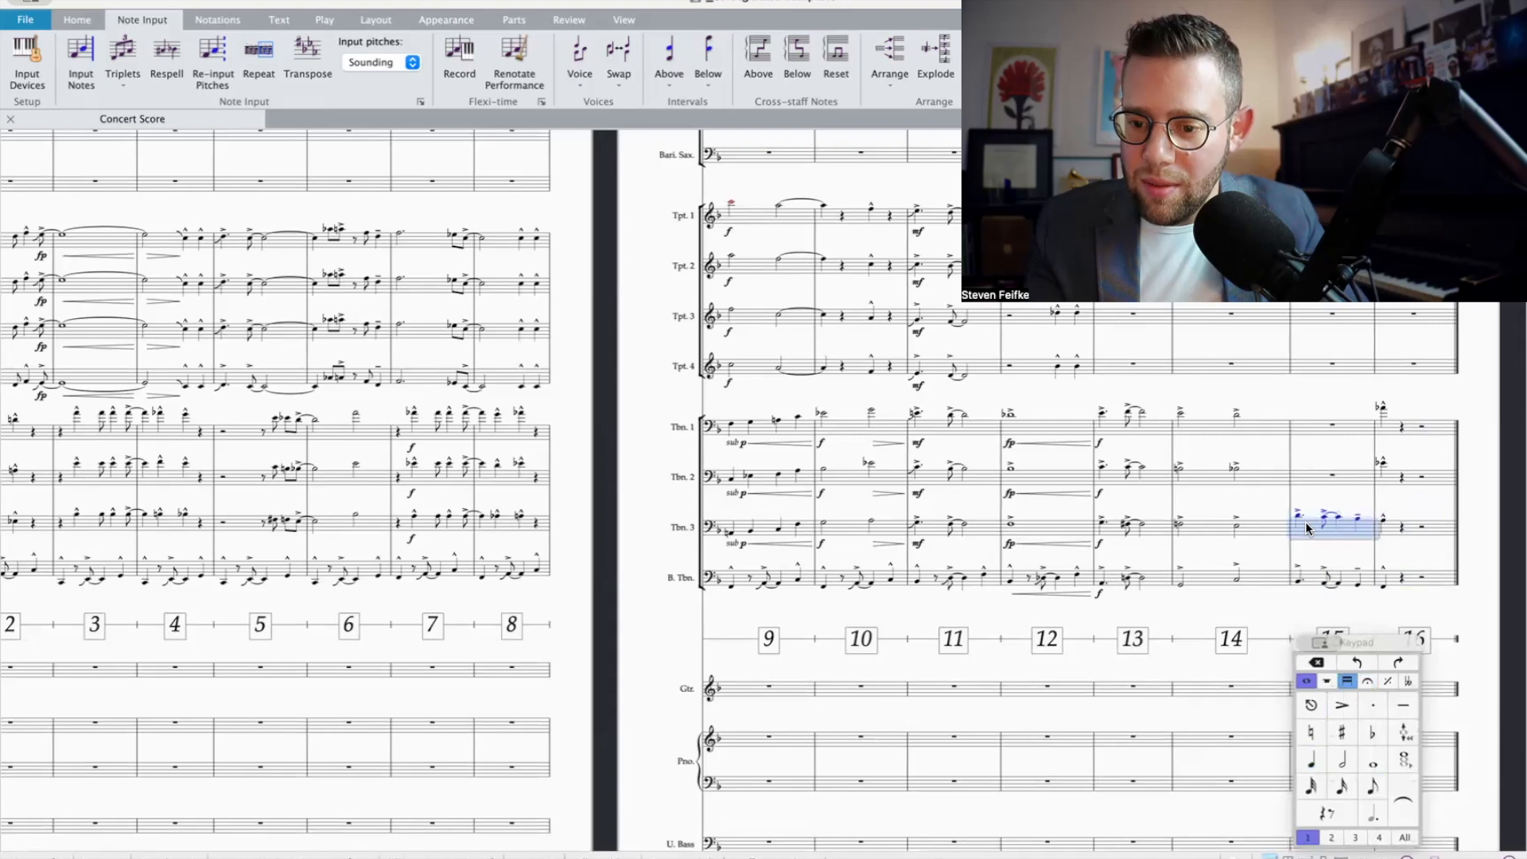
click(1309, 480)
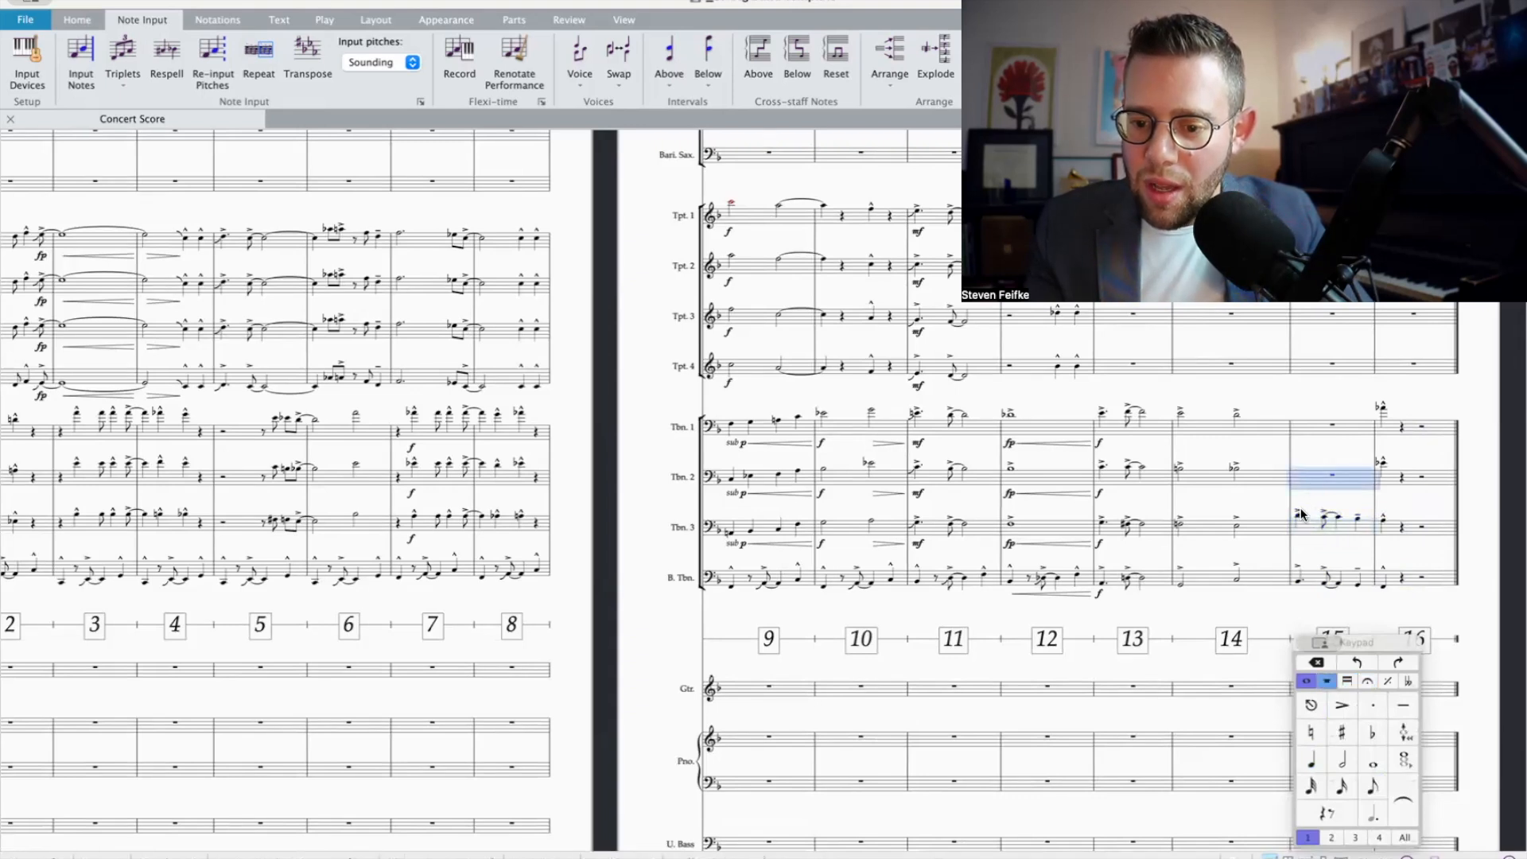
key(super+v)
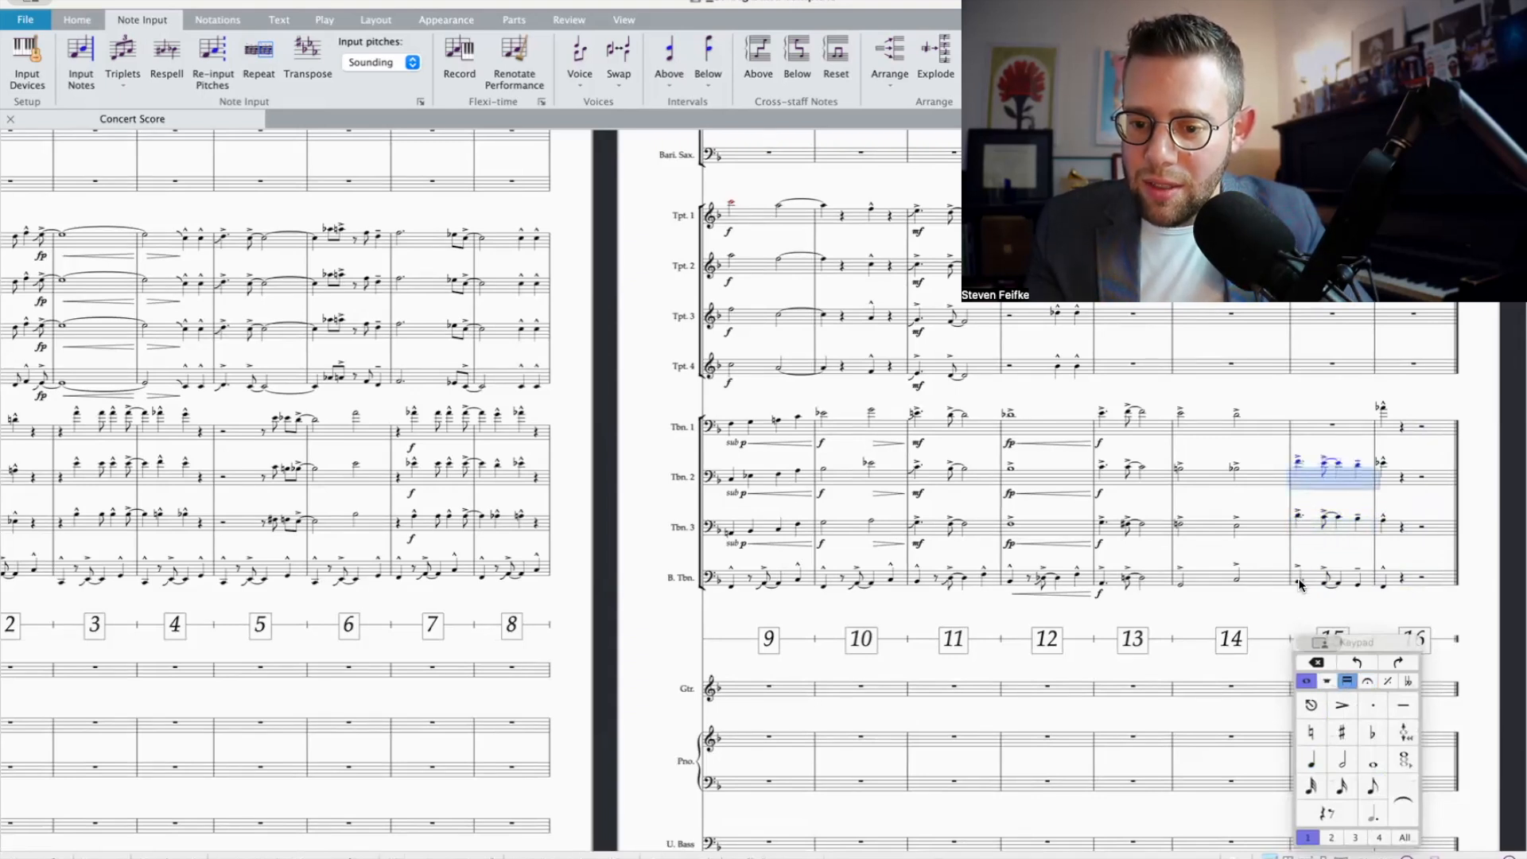
click(1299, 585)
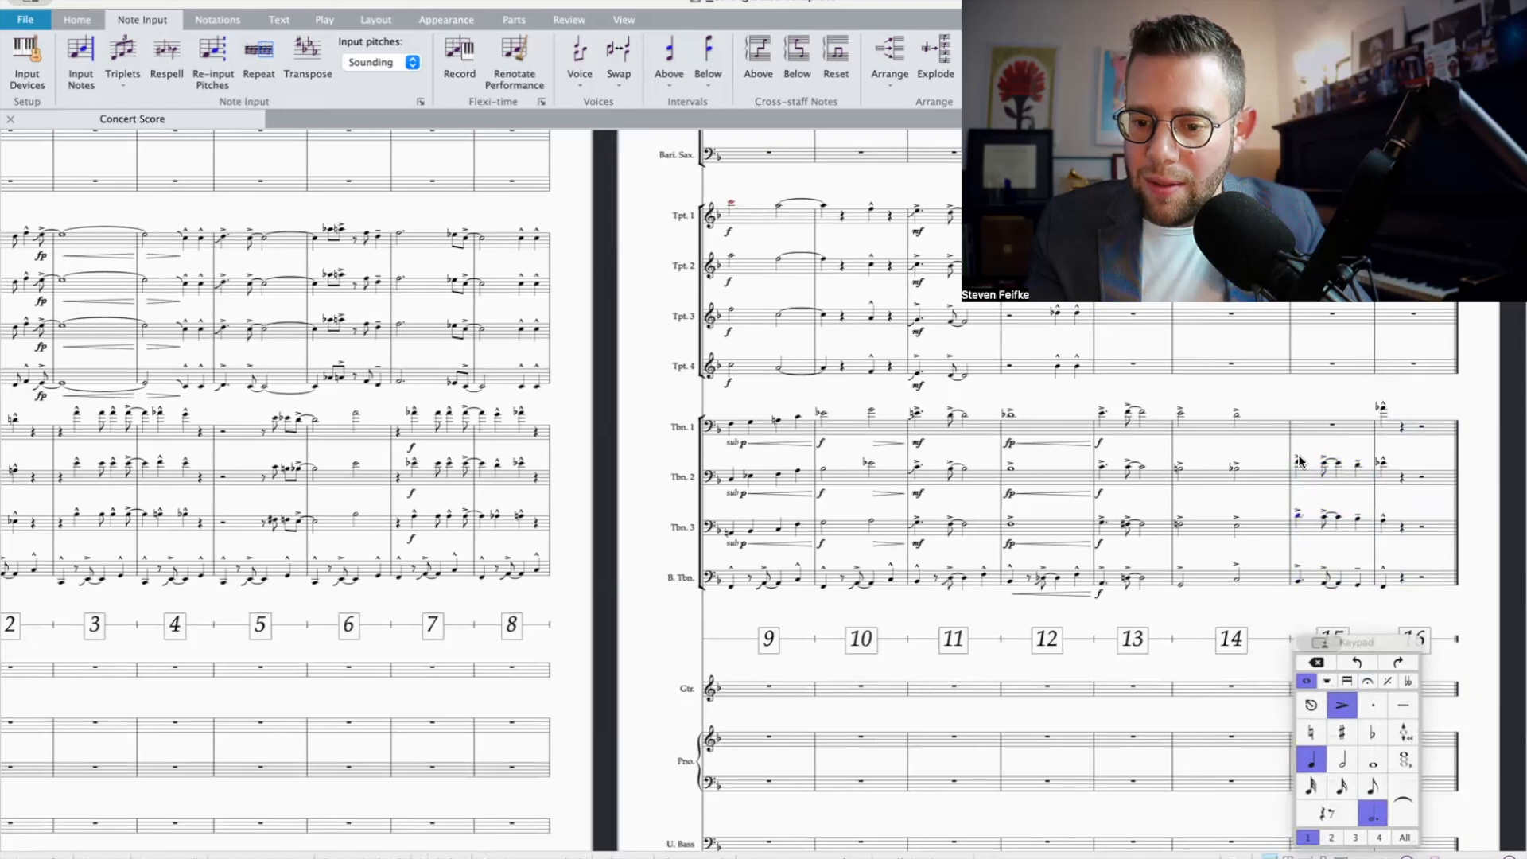
click(1324, 468)
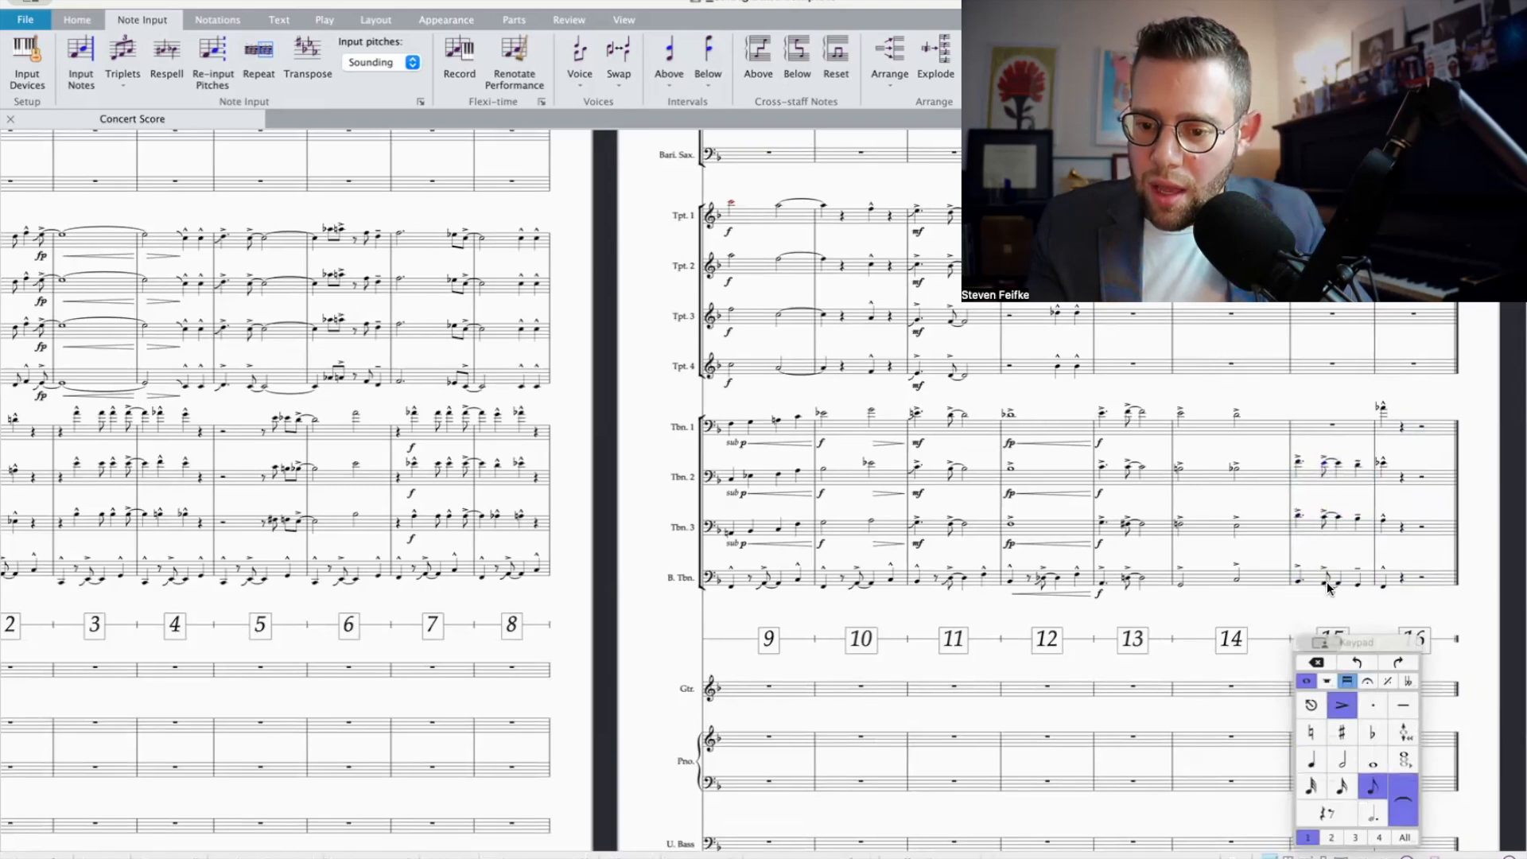
key(Right)
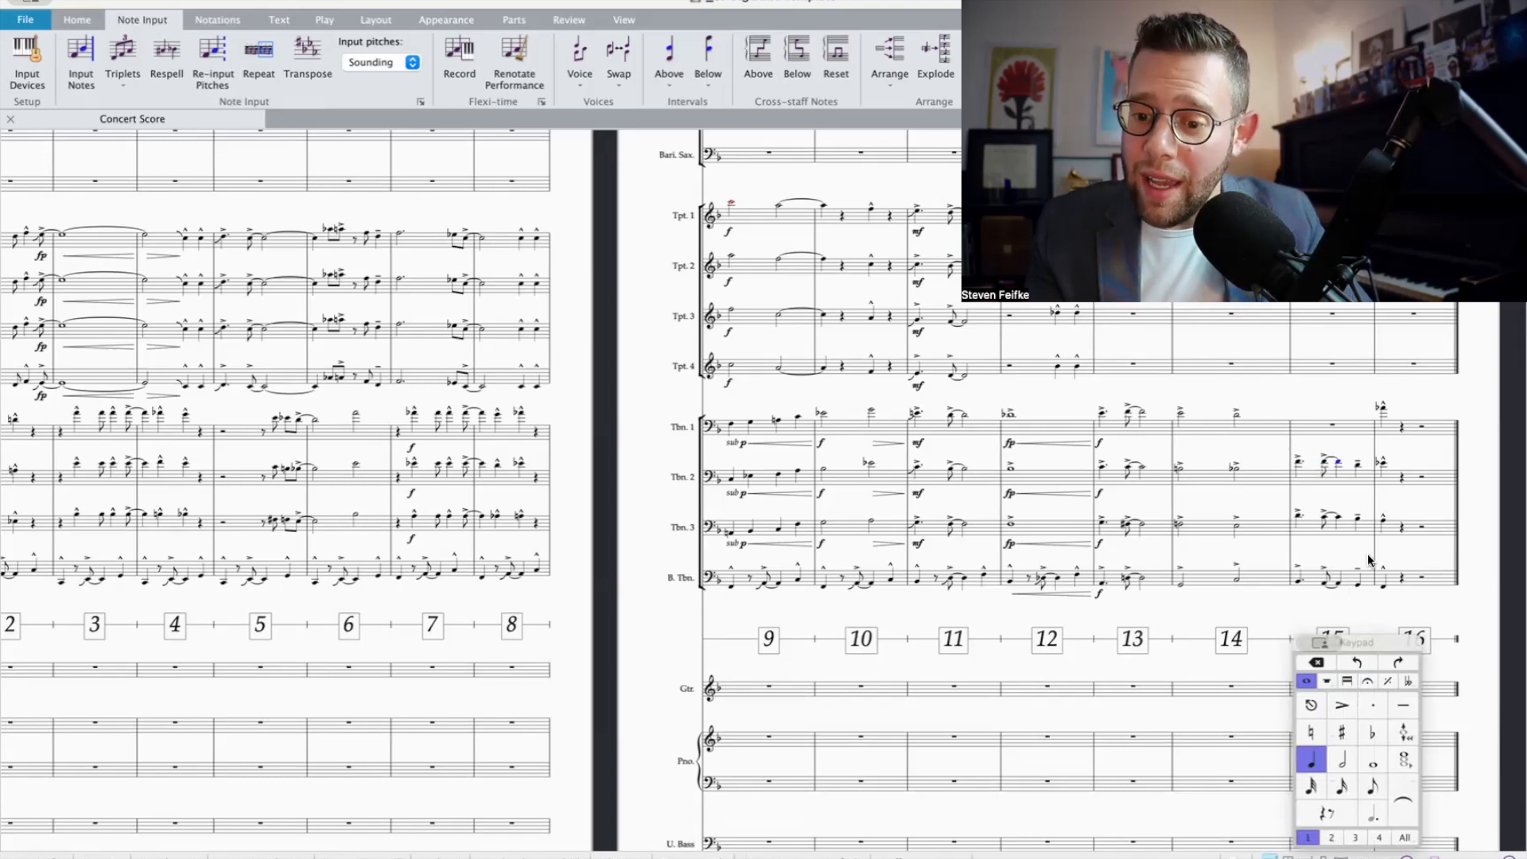
click(1359, 584)
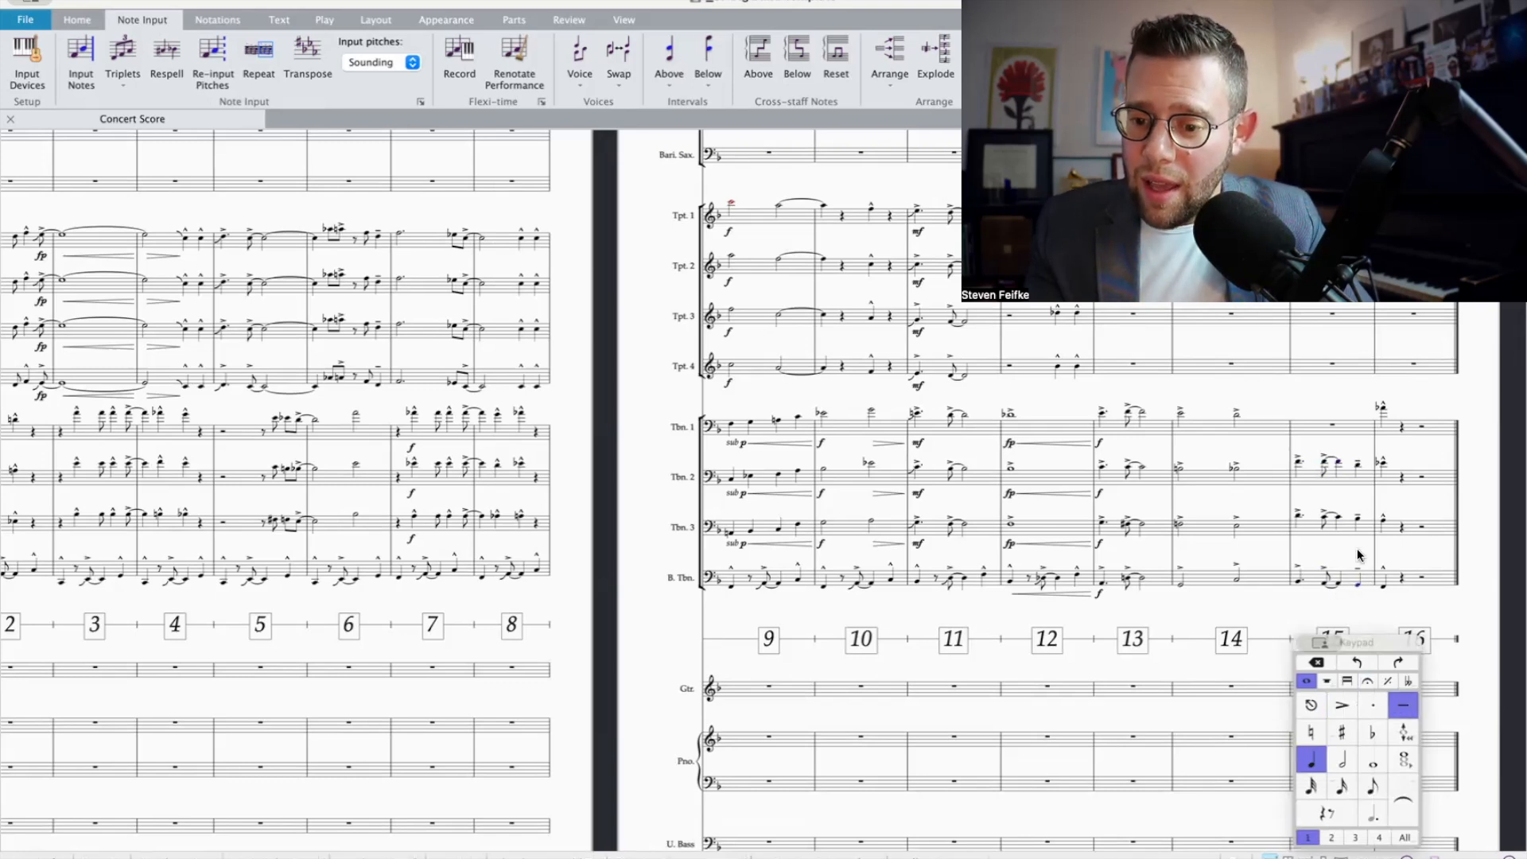
click(1359, 472)
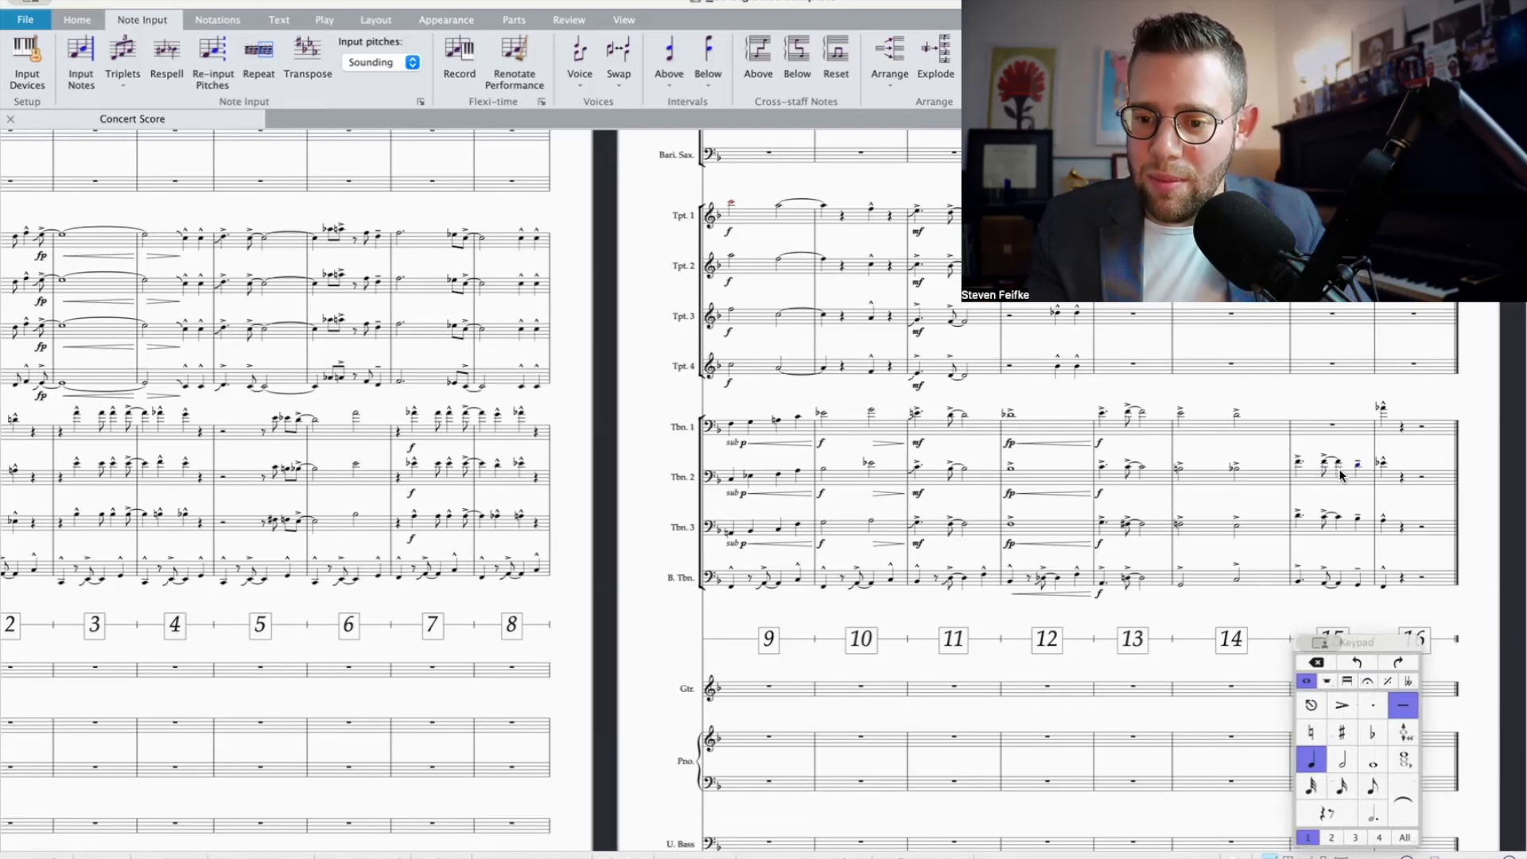
Step: Copy Trombone 2's bar 15 figure into Trombone 1 at a higher harmony pitch and check its lead into bar 16
click(1343, 476)
alt+click(1314, 428)
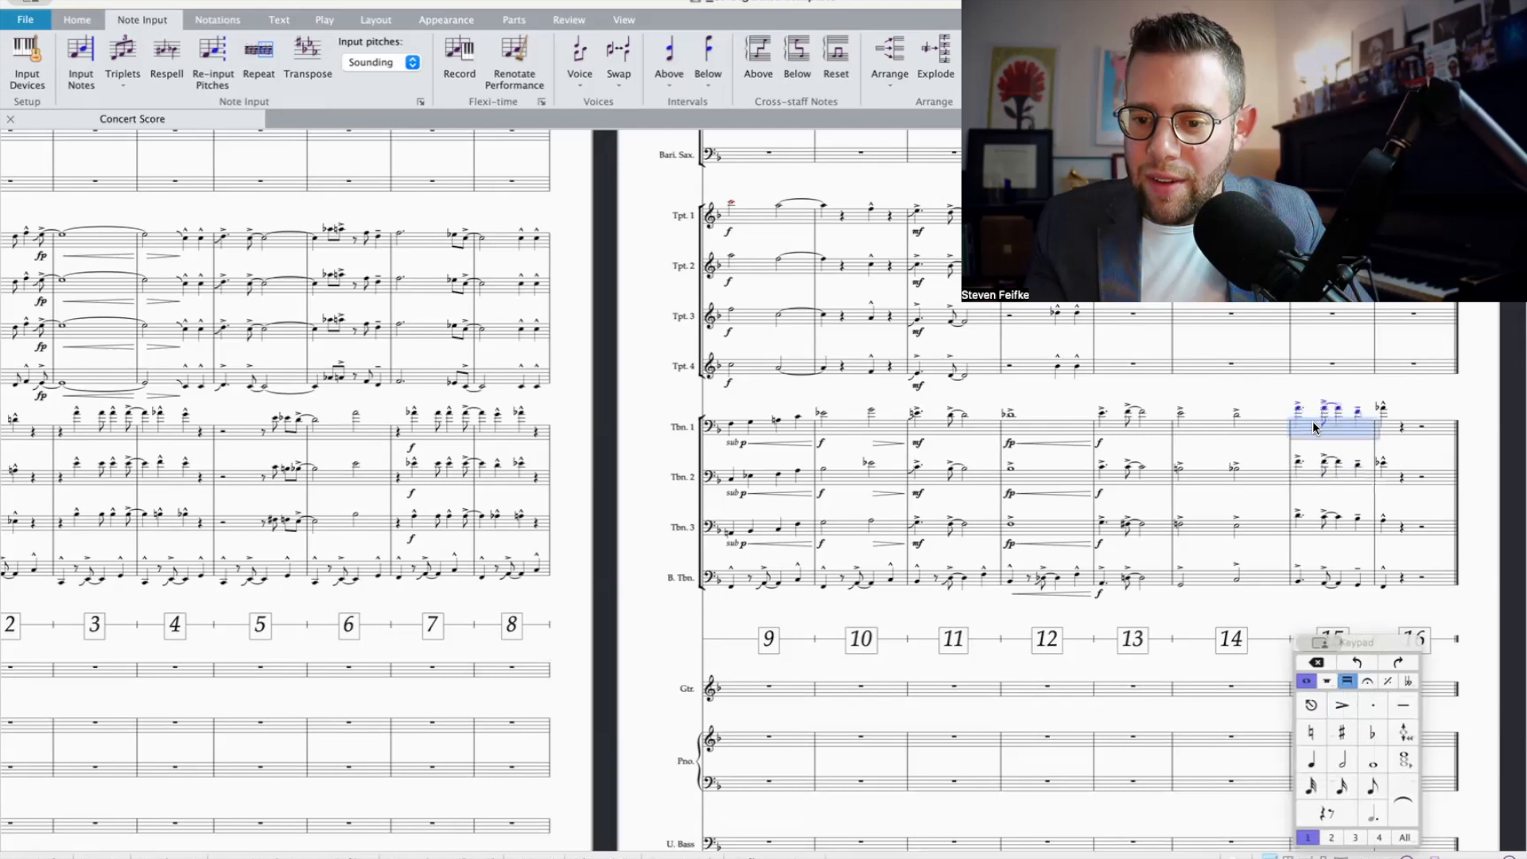
click(1325, 409)
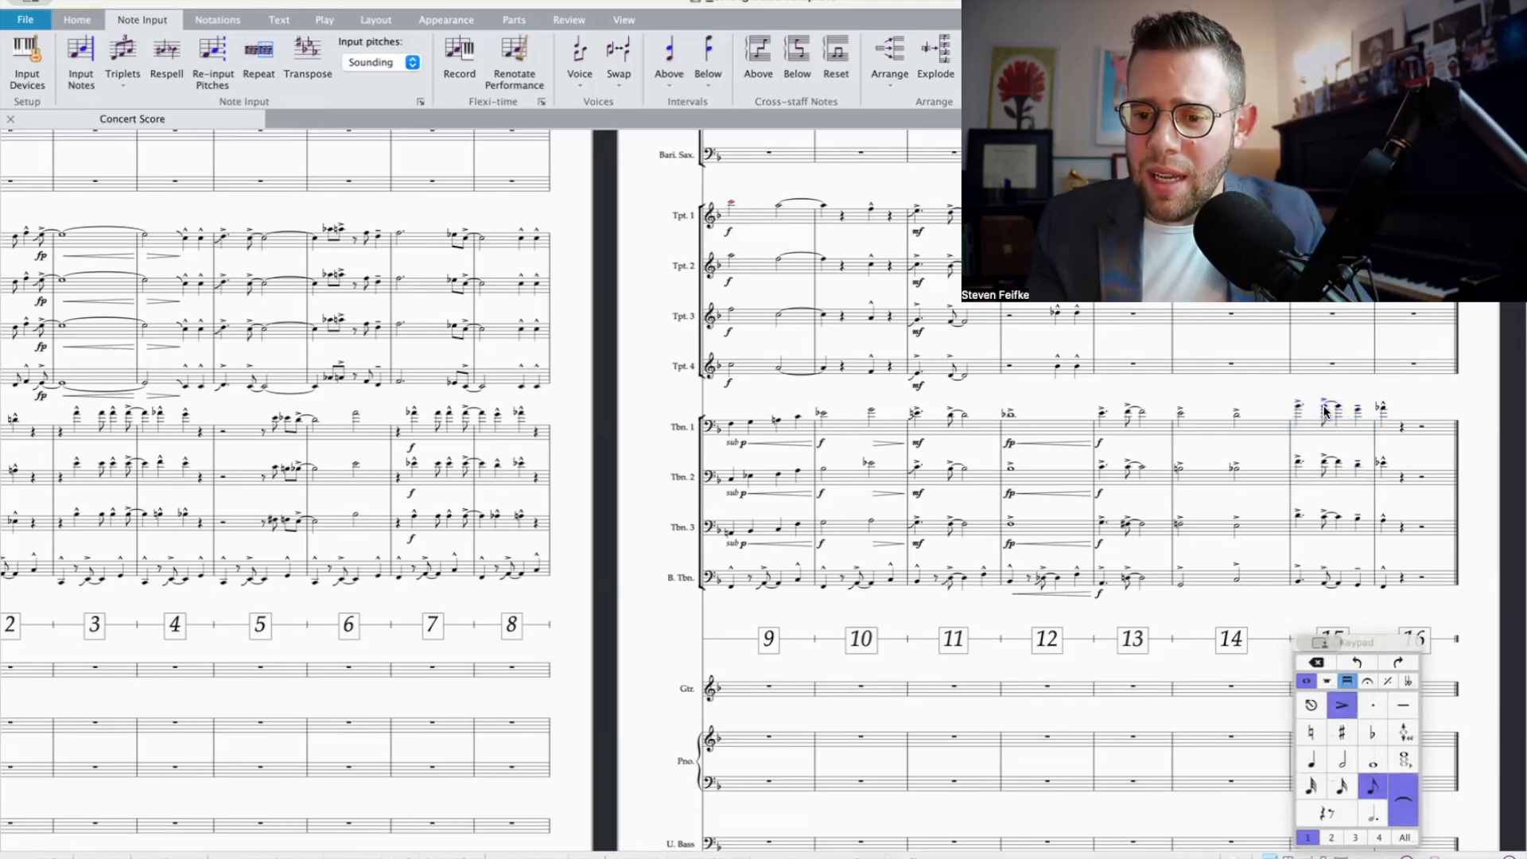
click(1359, 412)
click(1383, 412)
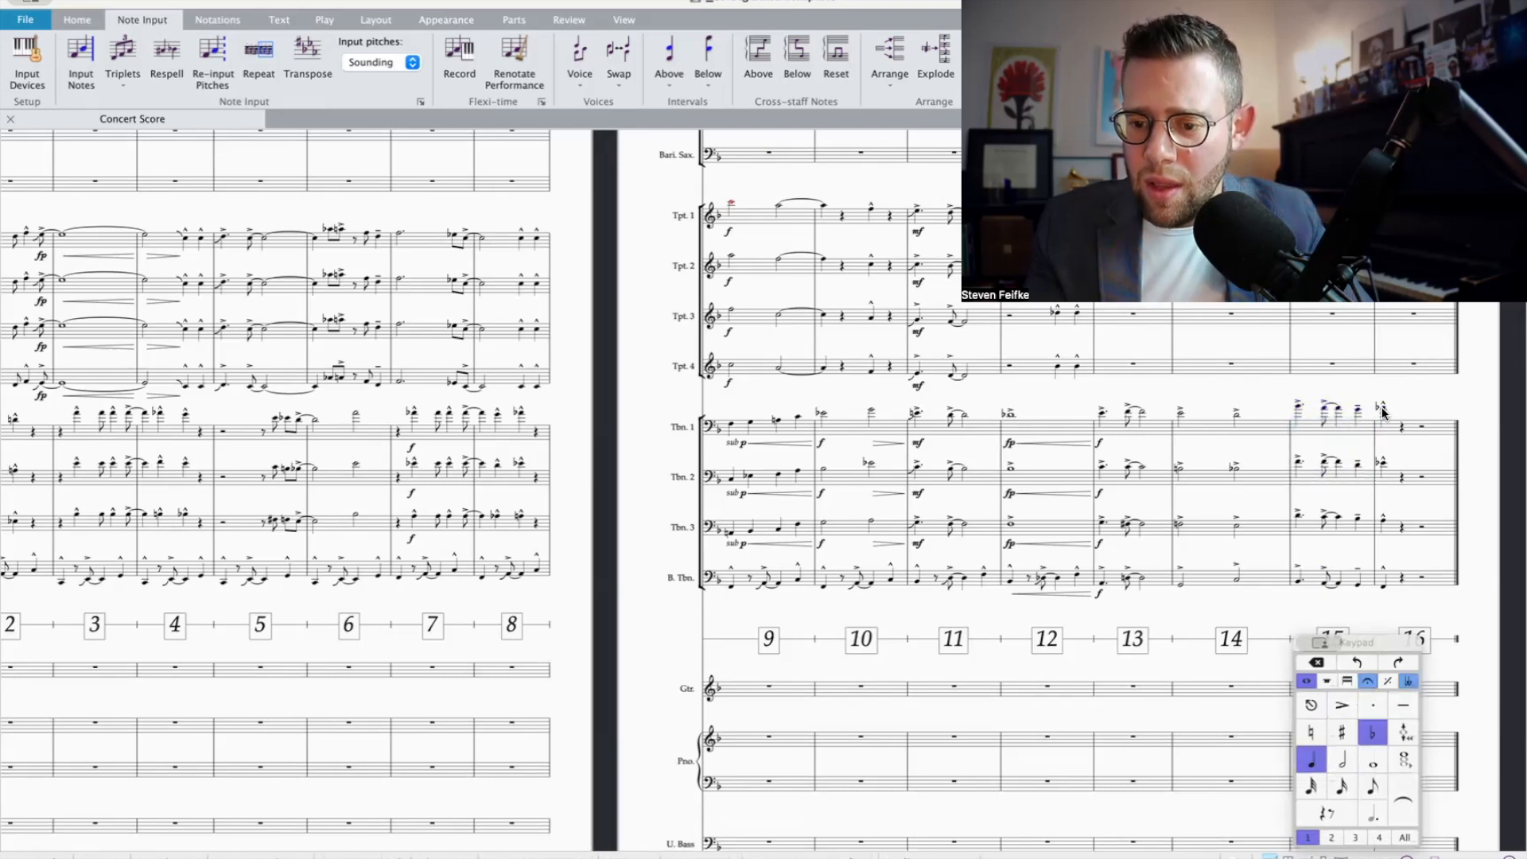
scroll(1357, 461, up, 1)
scroll(1357, 461, up, 1)
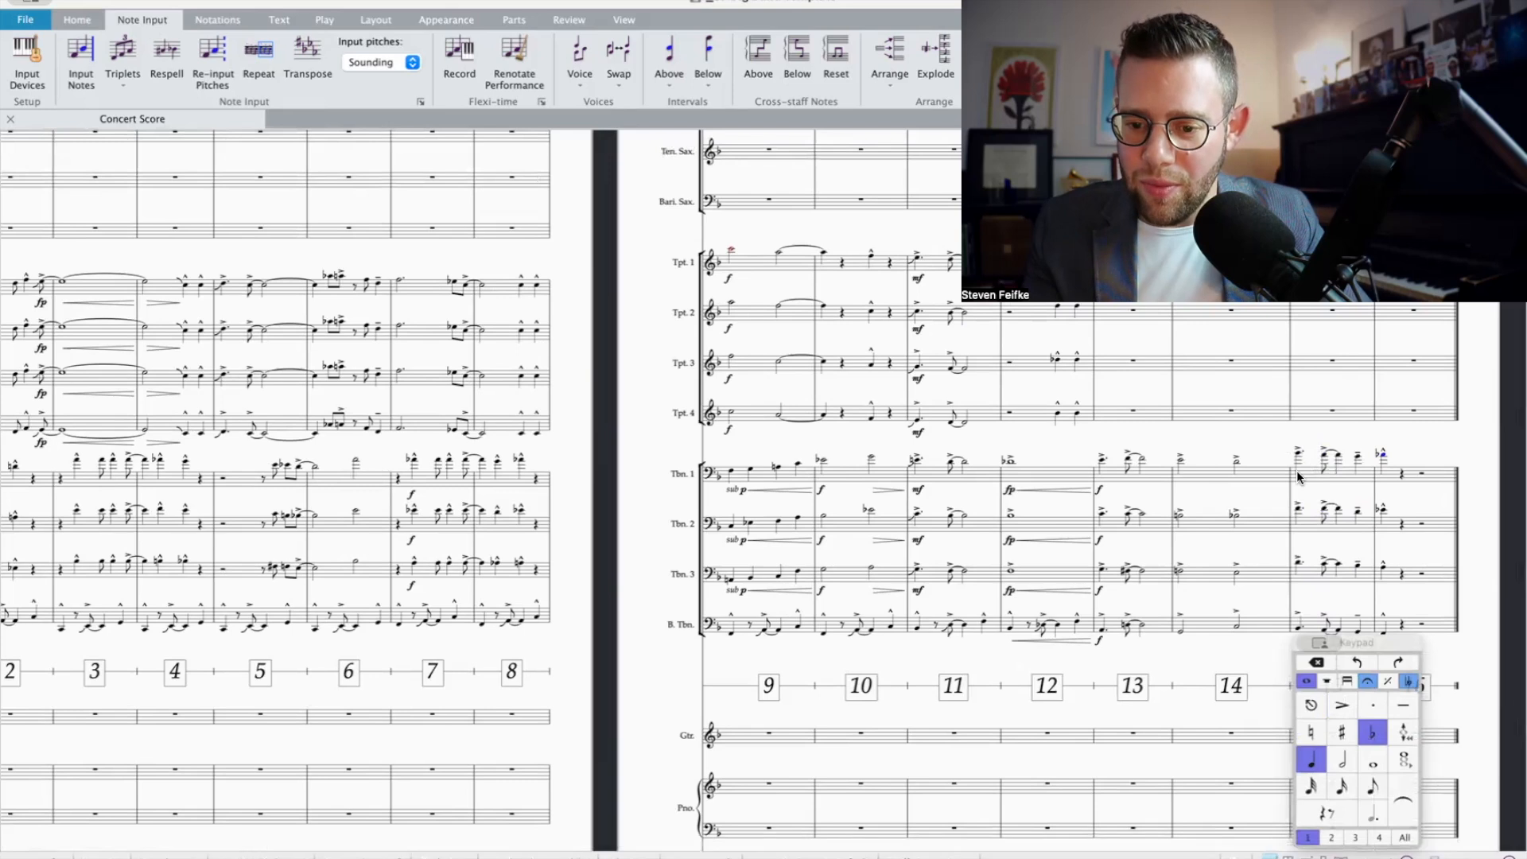
Step: Add fp dynamics and crescendo hairpins to all four trombone staves in bar 14
click(1186, 476)
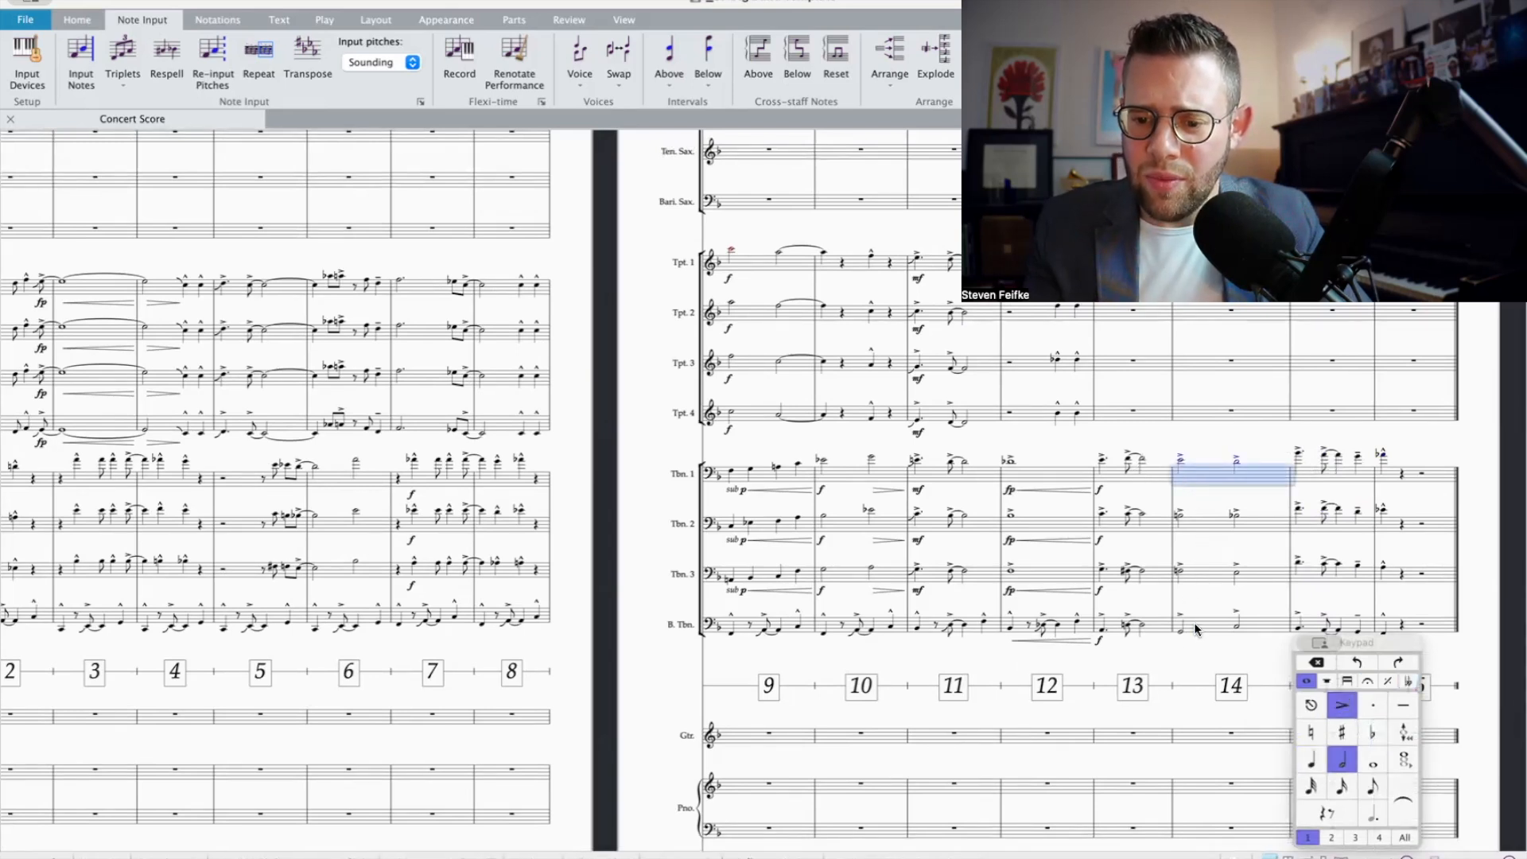
shift+click(1194, 629)
key(super+v)
click(1197, 629)
shift+click(1203, 478)
key(h)
Step: Add an f dynamic at the start of bar 15 on all four trombone staves
click(1306, 475)
scroll(1304, 610, down, 1)
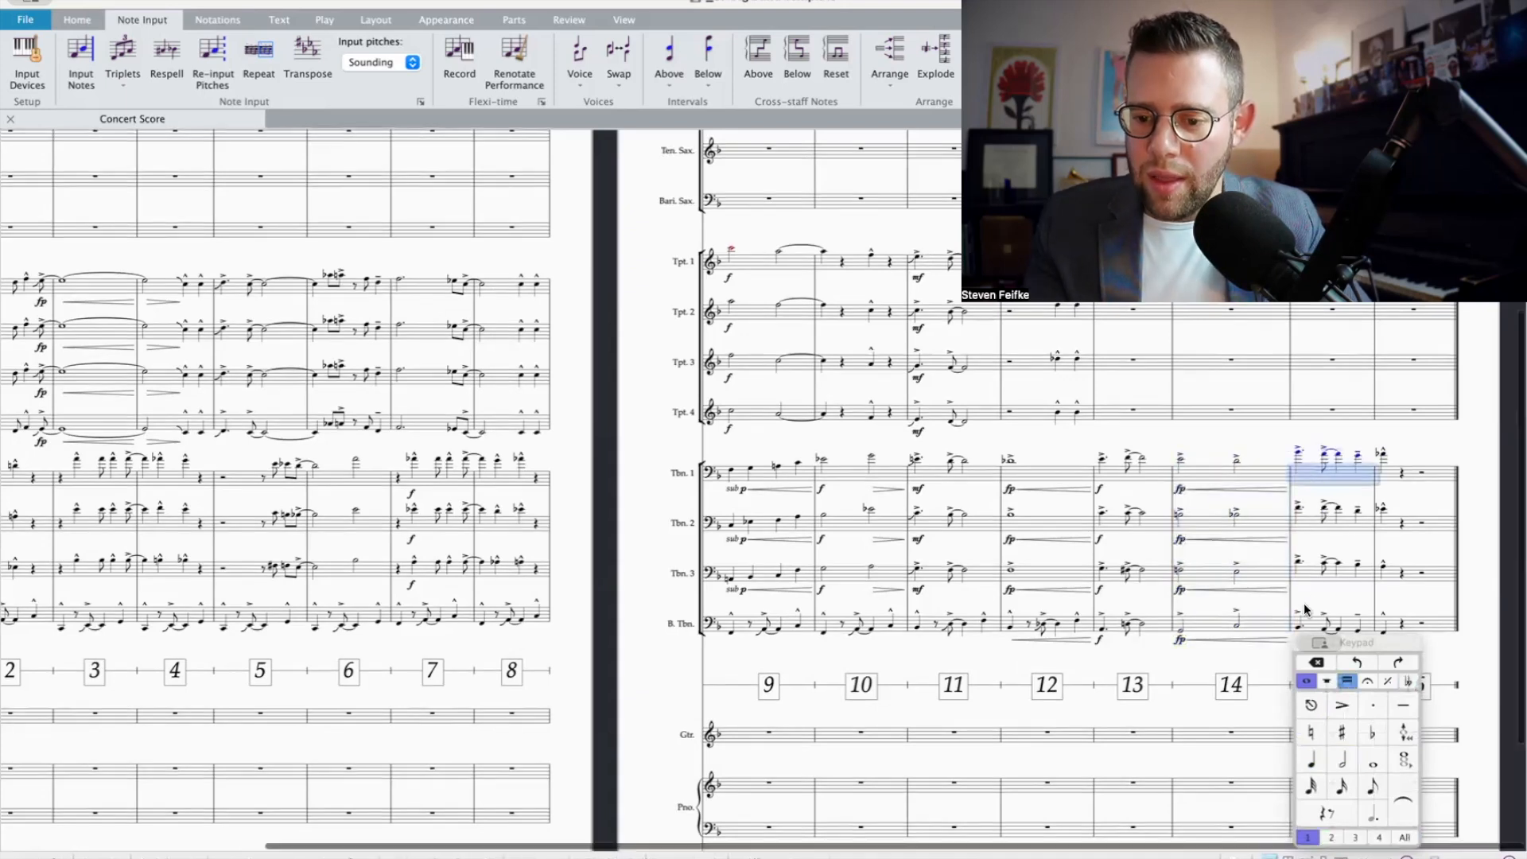
scroll(1305, 606, down, 1)
shift+click(1317, 602)
key(super+e)
key(super+f)
Step: Cut Trumpet 1's chords in bars 13 and 14 and explode them across the four trumpet staves in those bars
scroll(1338, 492, up, 4)
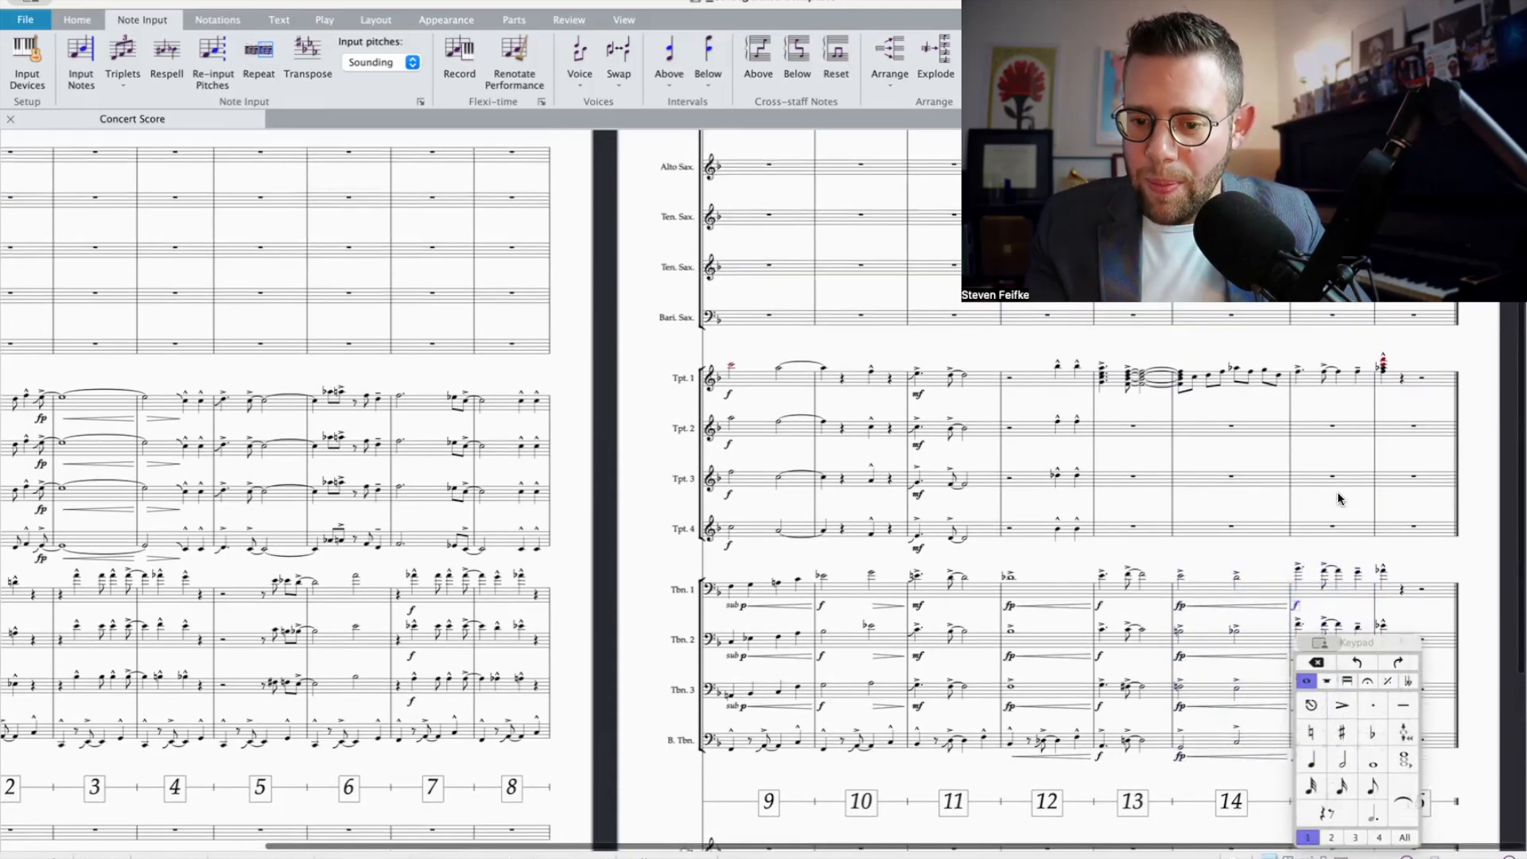
scroll(1337, 499, up, 1)
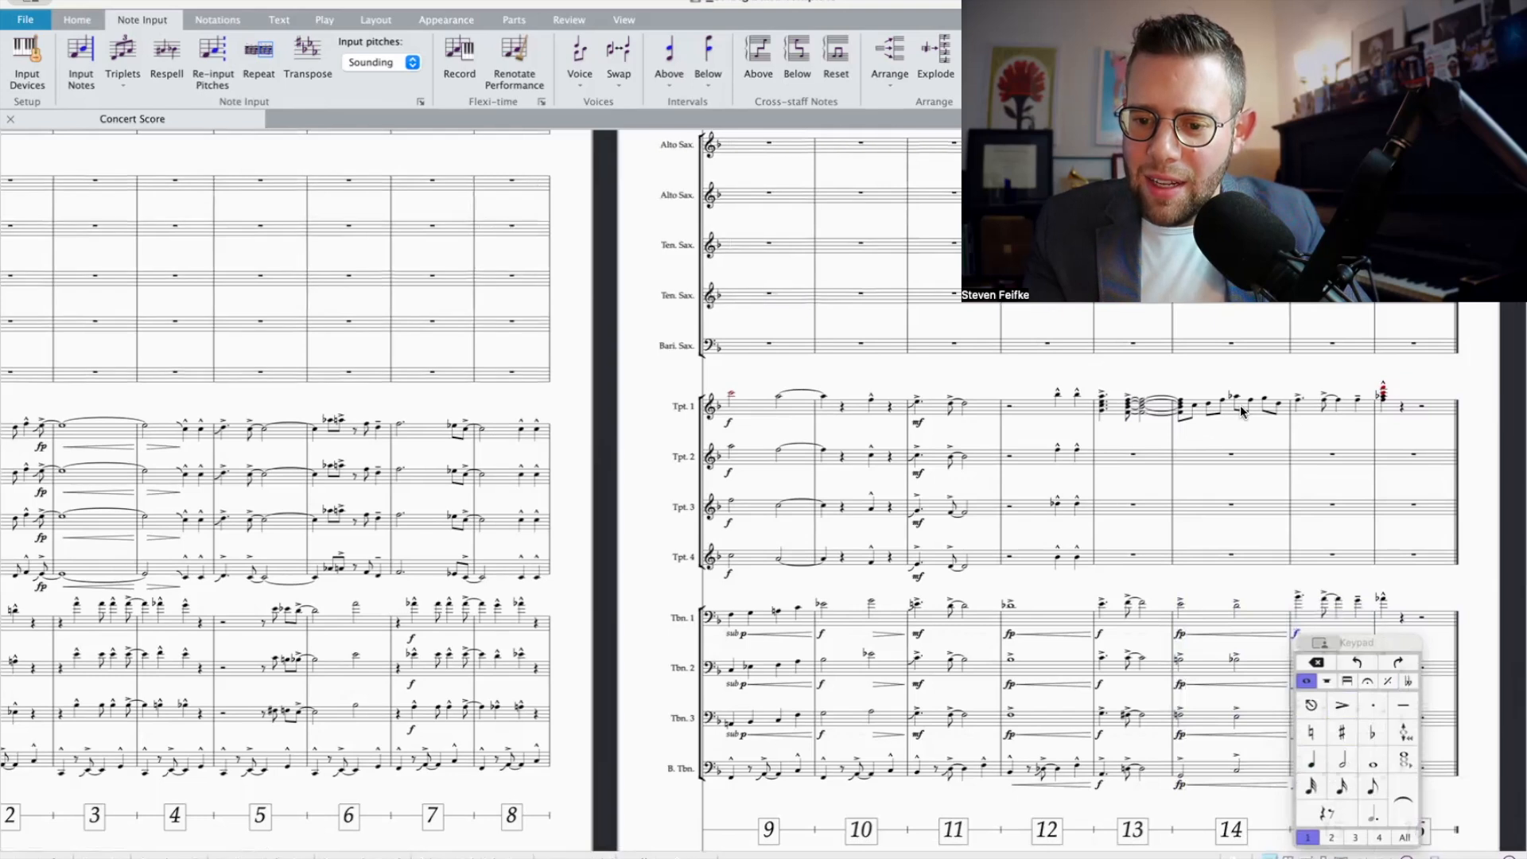
scroll(1300, 410, down, 1)
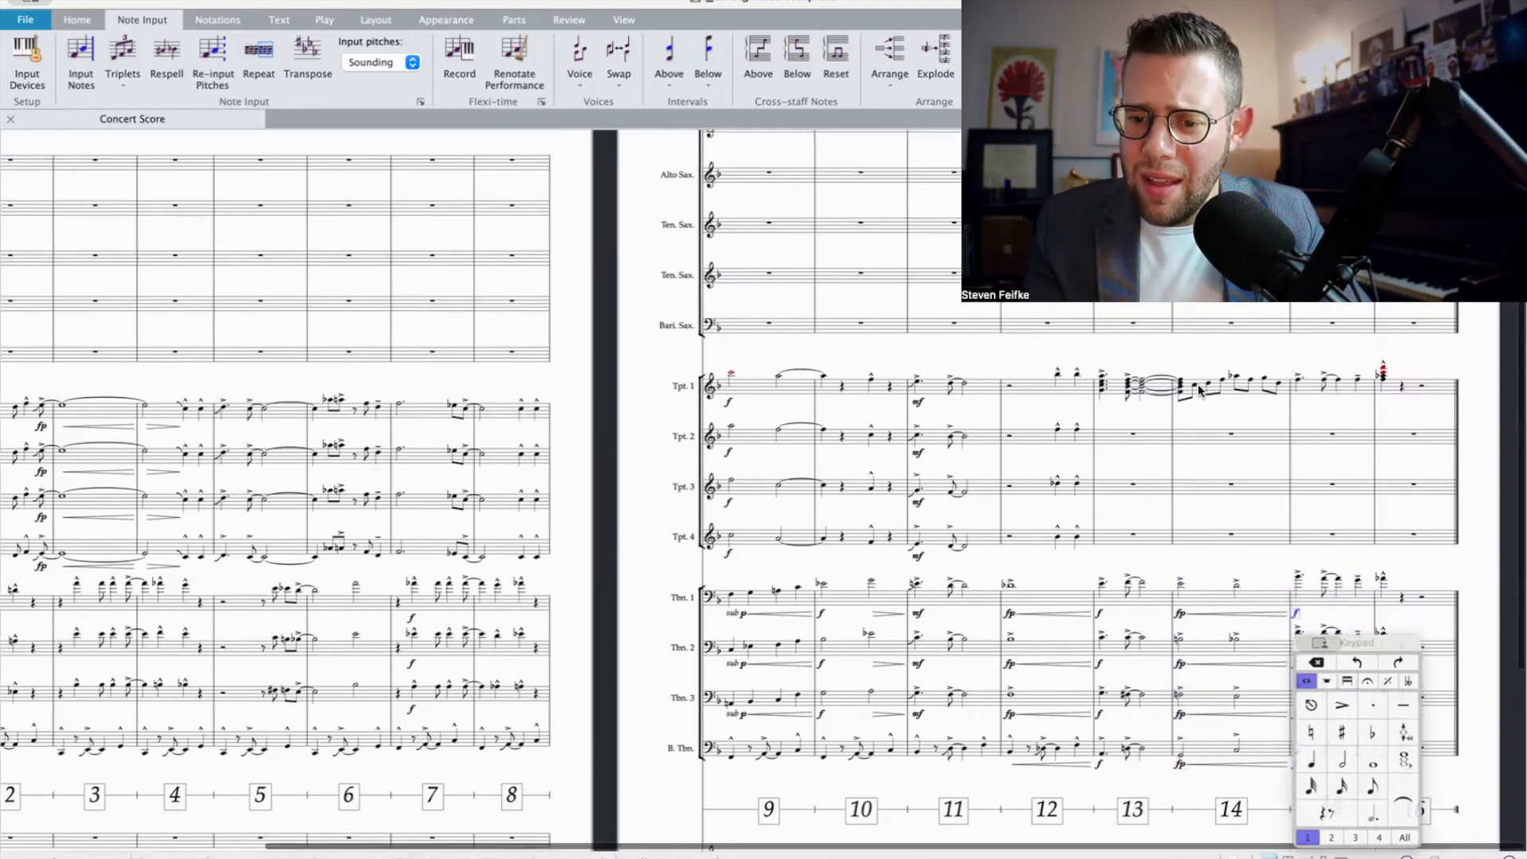
click(1233, 397)
click(1230, 400)
click(1231, 396)
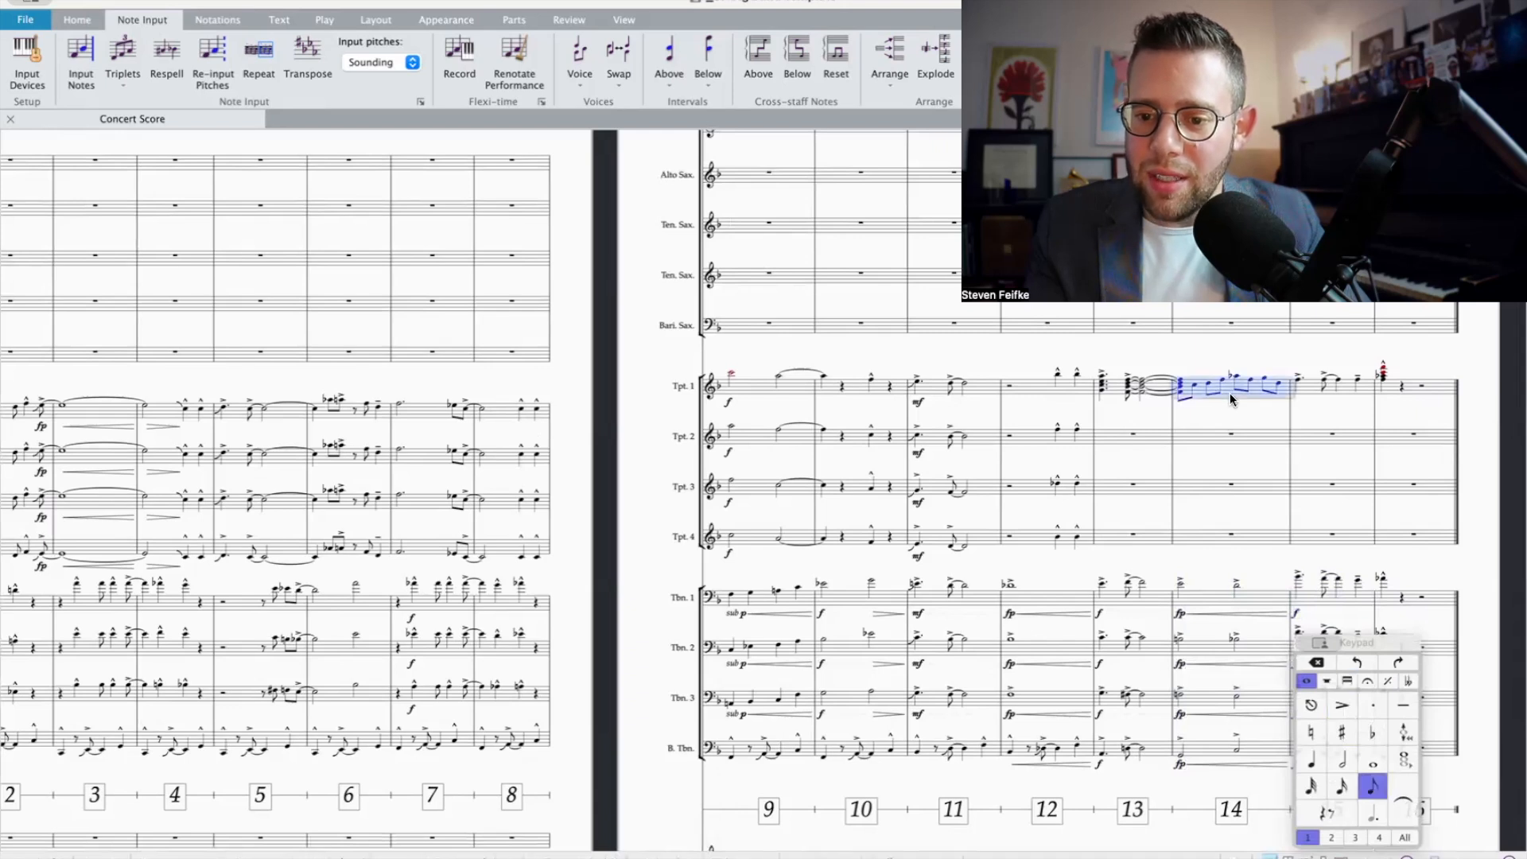
shift+click(1121, 398)
key(Delete)
shift+click(1137, 536)
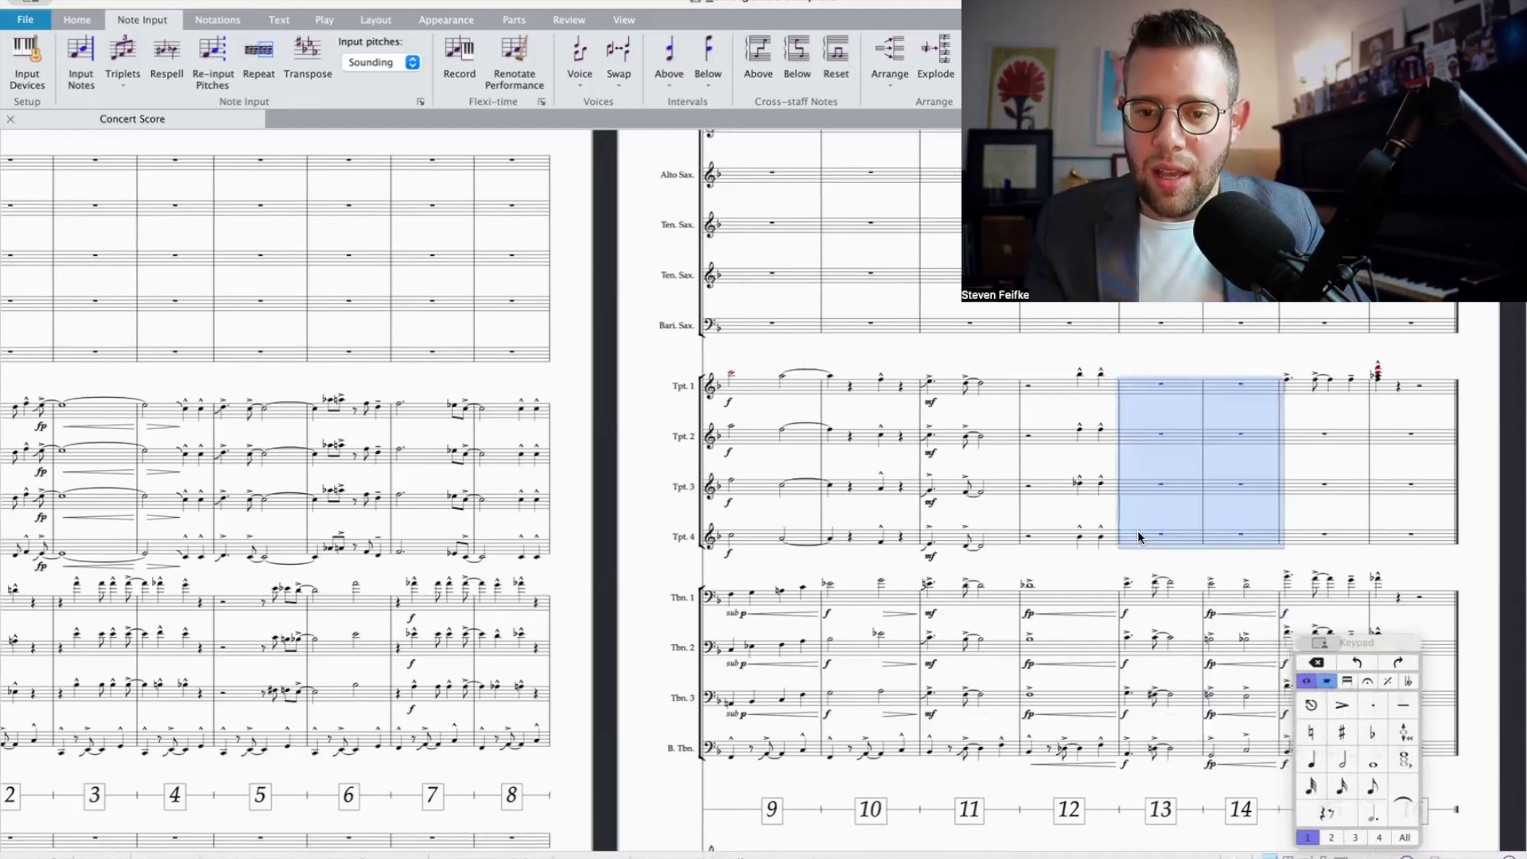
click(931, 55)
click(1195, 536)
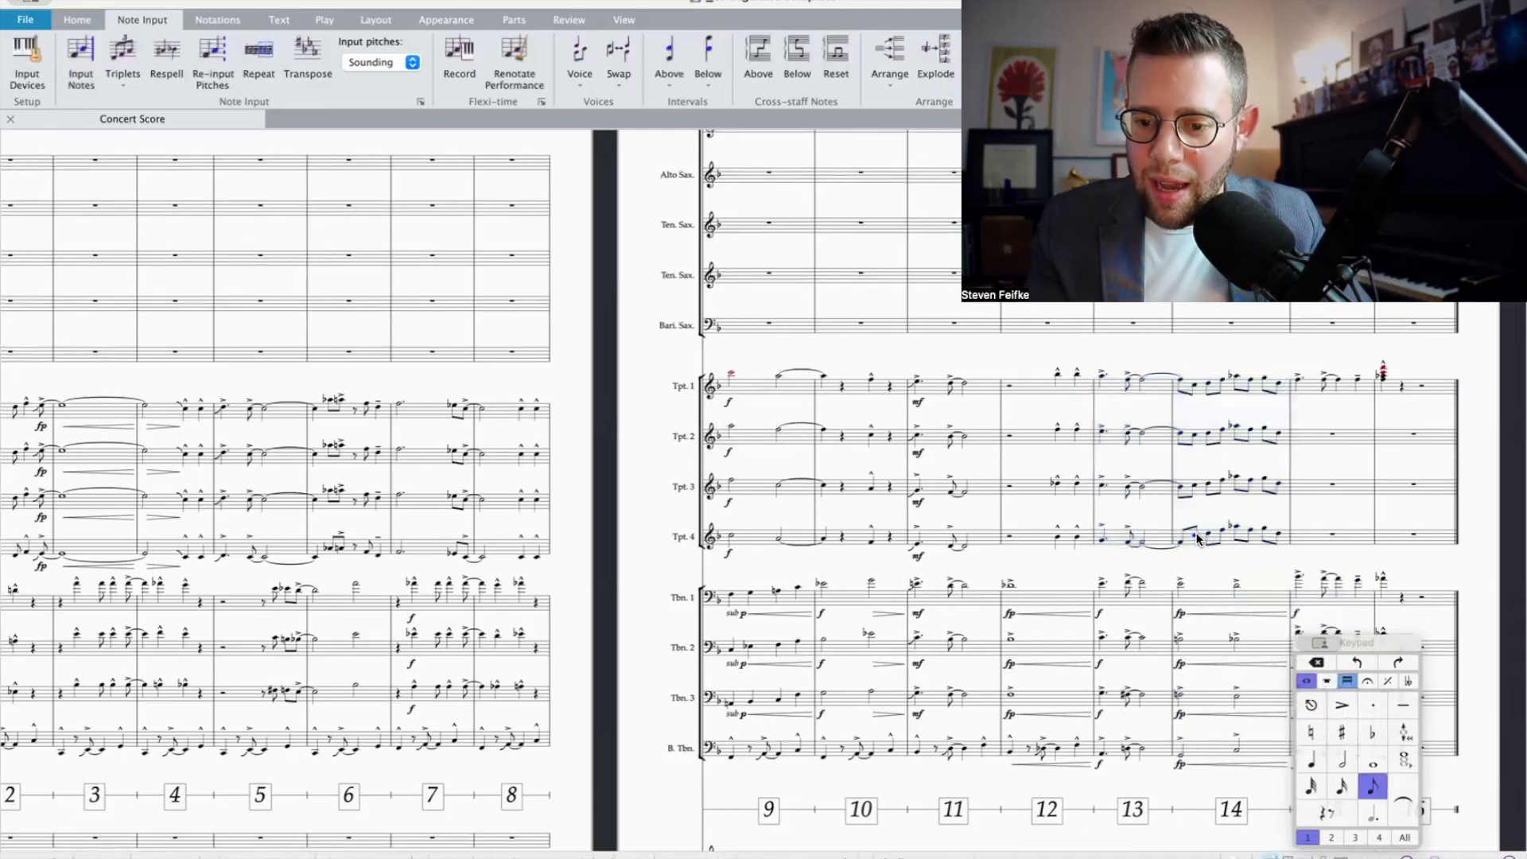
shift+click(1277, 538)
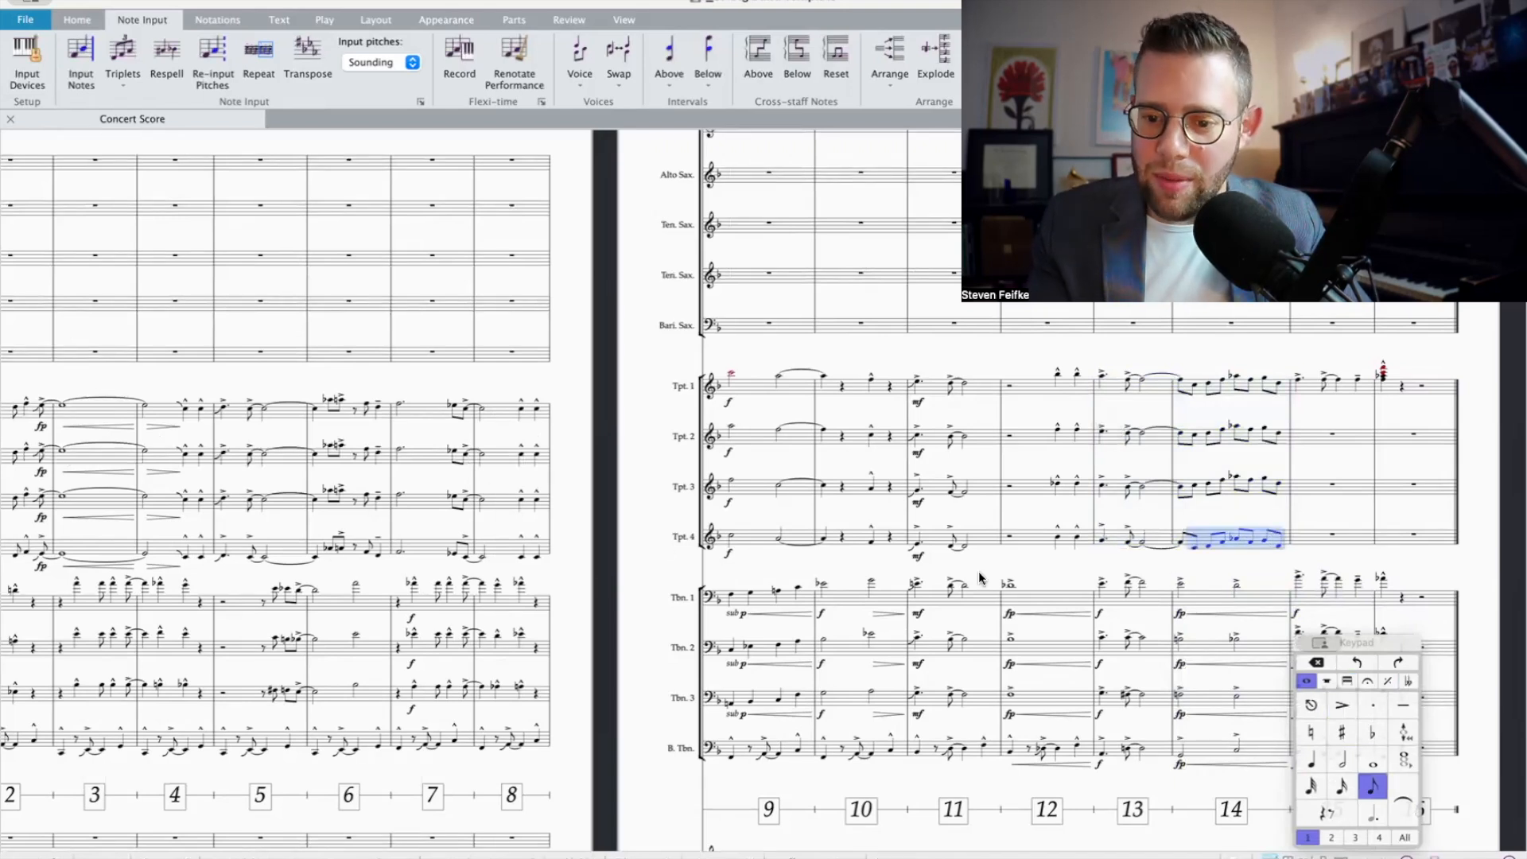
Step: Copy Trombone 3's bar 15 figure with its f marking into Trumpet 2 in bar 15, beneath Trumpet 1's melody
click(1308, 387)
scroll(1309, 387, down, 1)
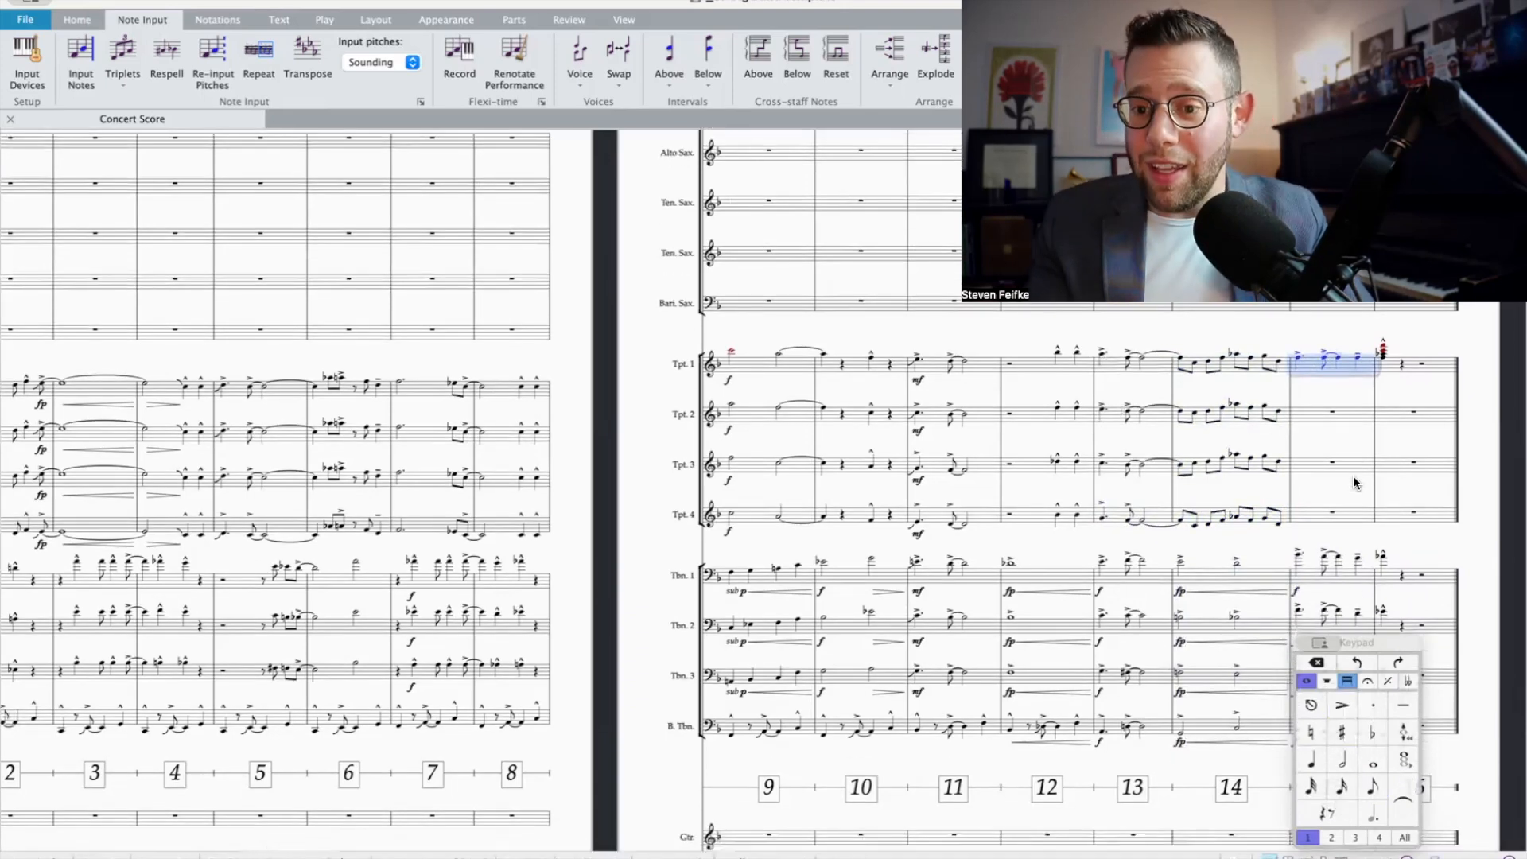
scroll(1316, 382, up, 1)
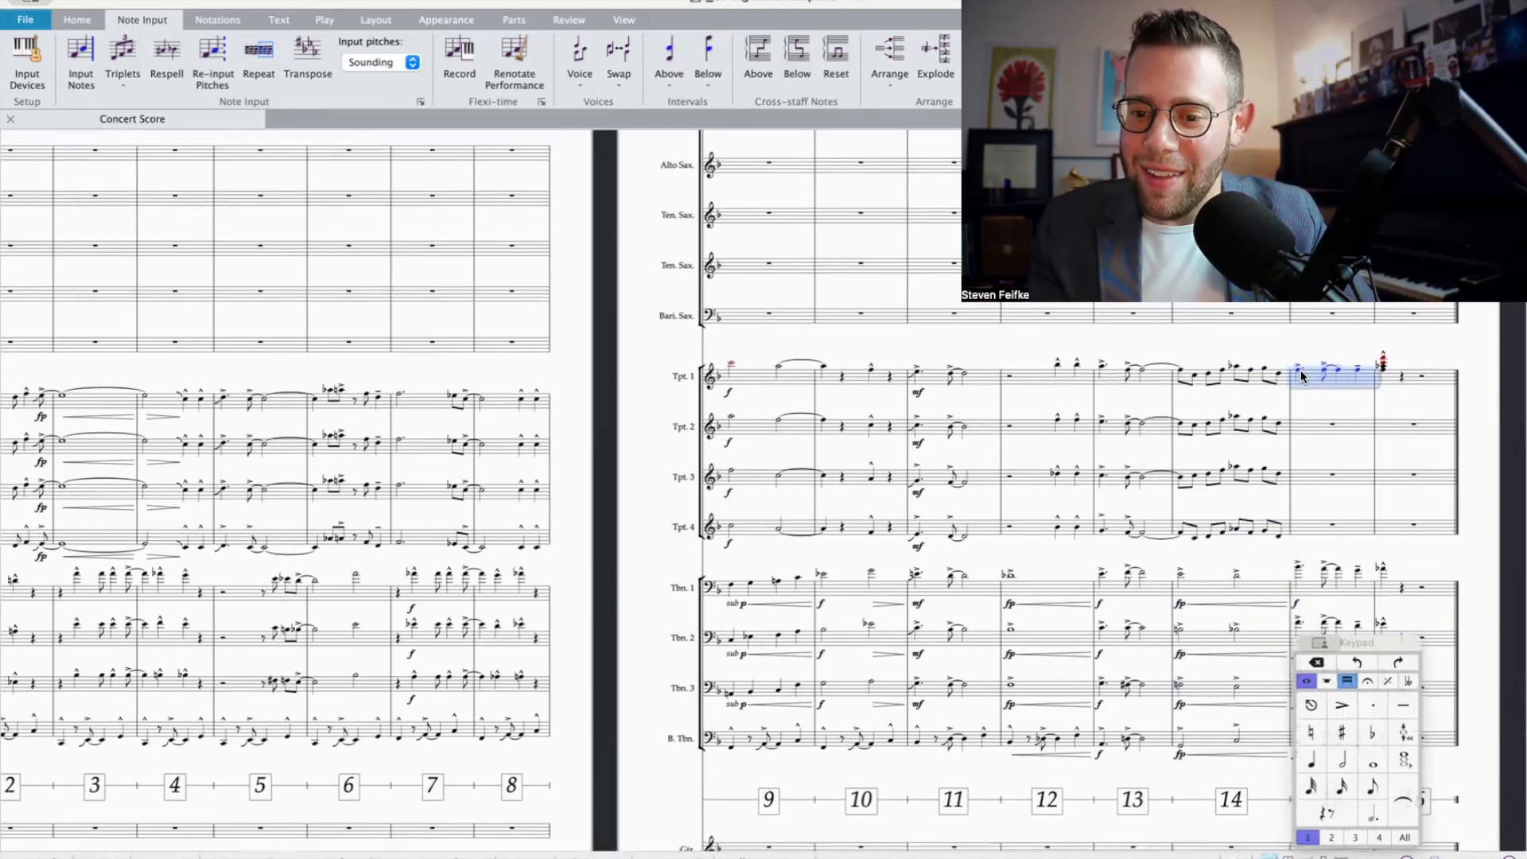
click(1298, 373)
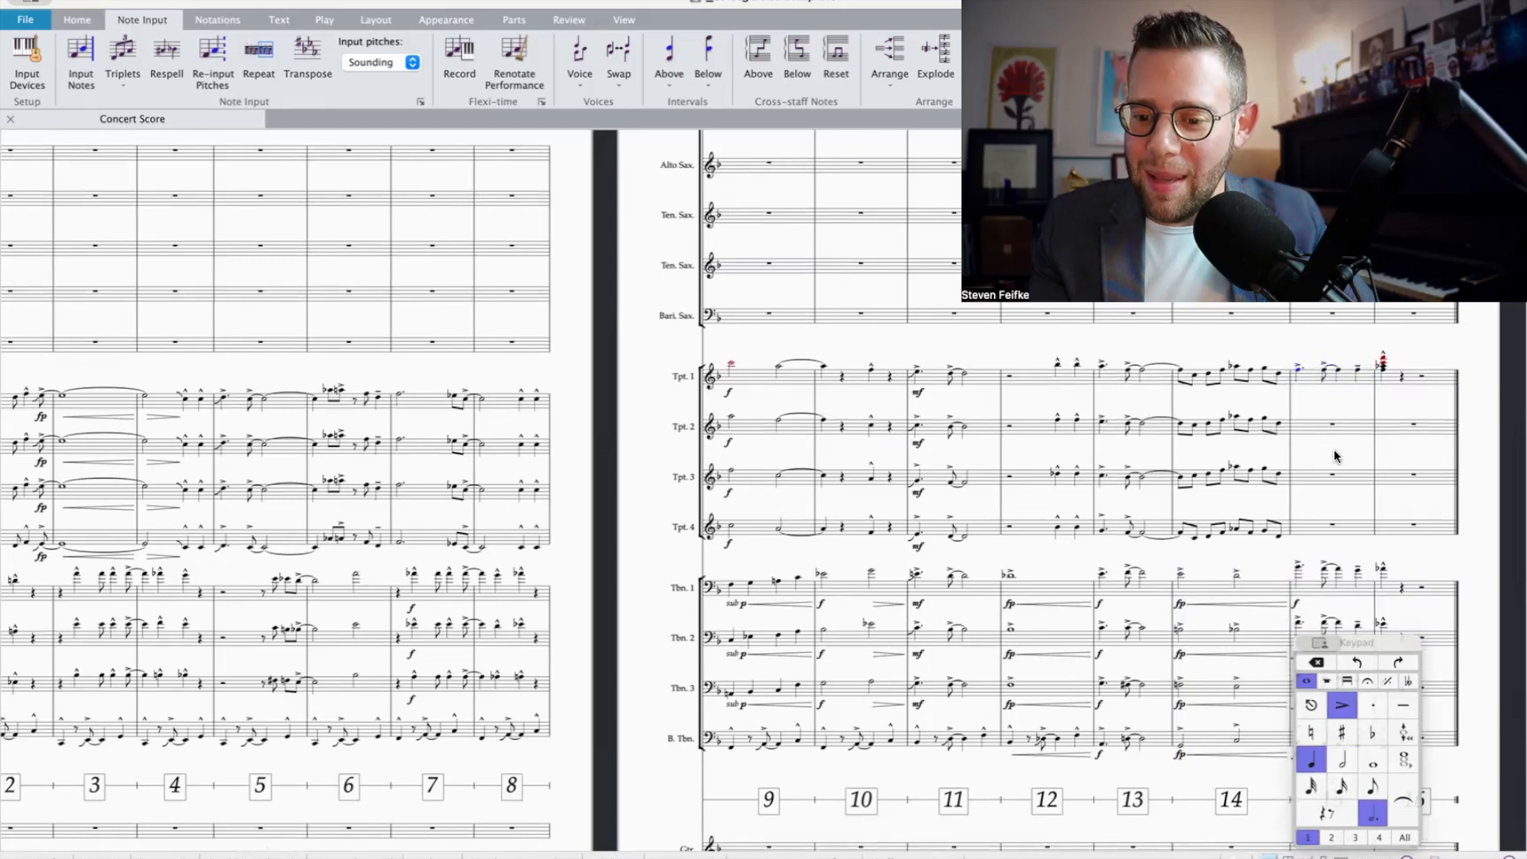
scroll(1333, 450, down, 5)
scroll(1307, 504, up, 3)
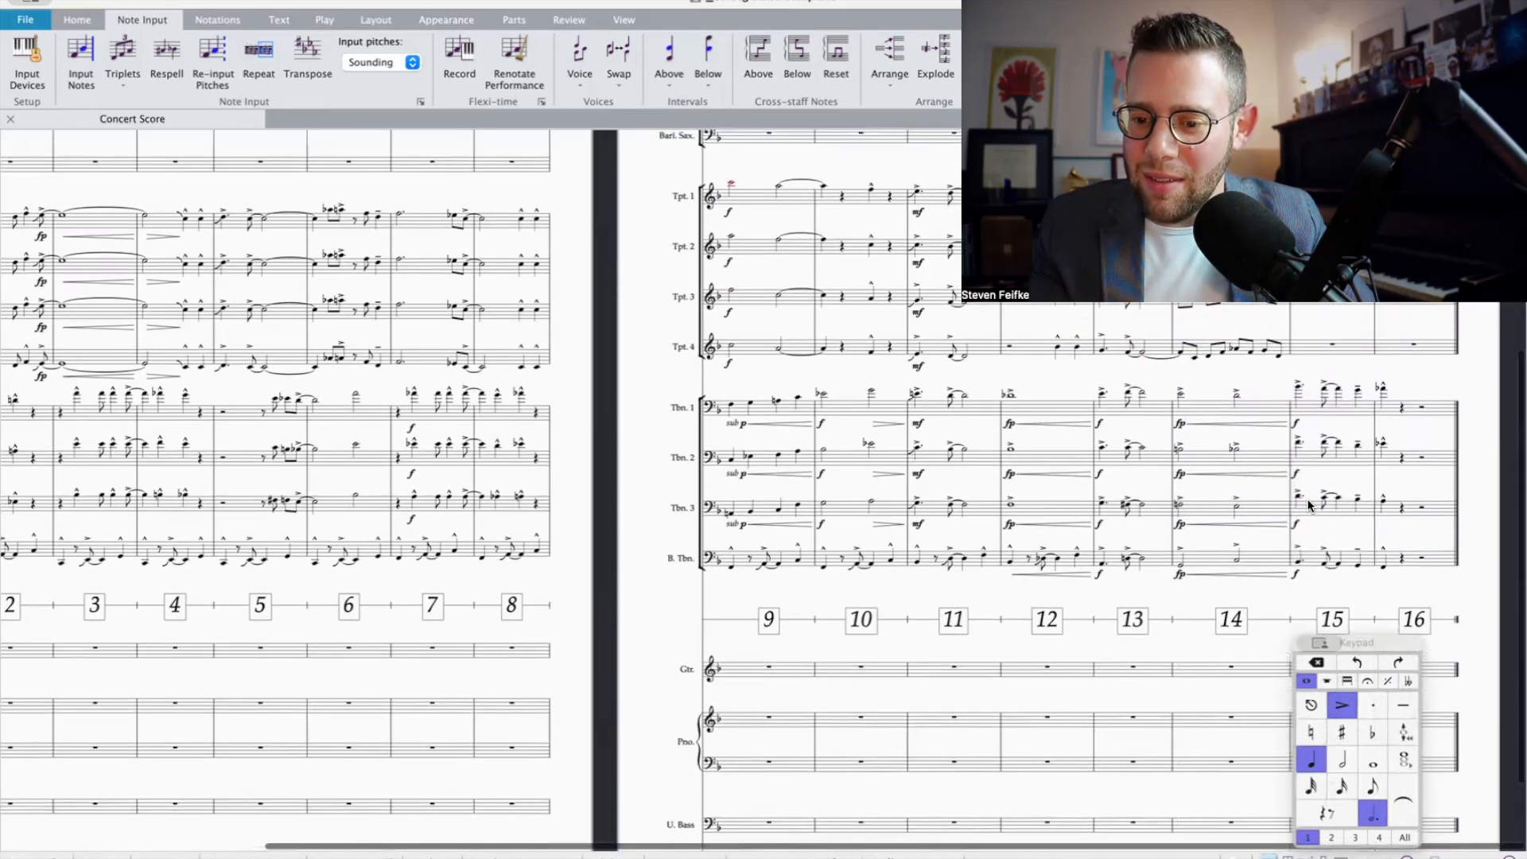
click(1305, 536)
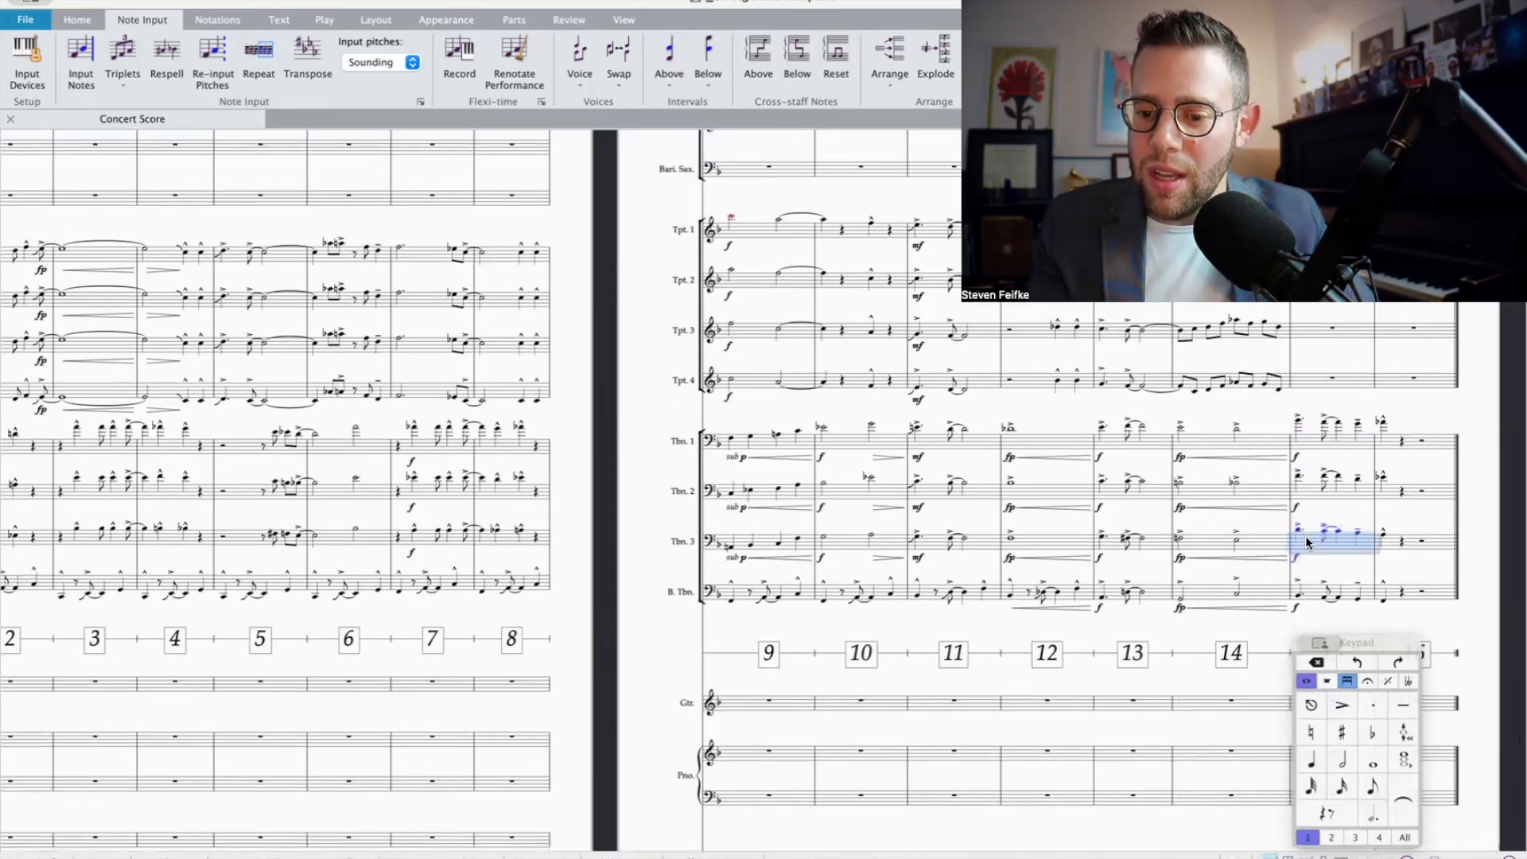
scroll(1305, 536, up, 6)
click(1309, 470)
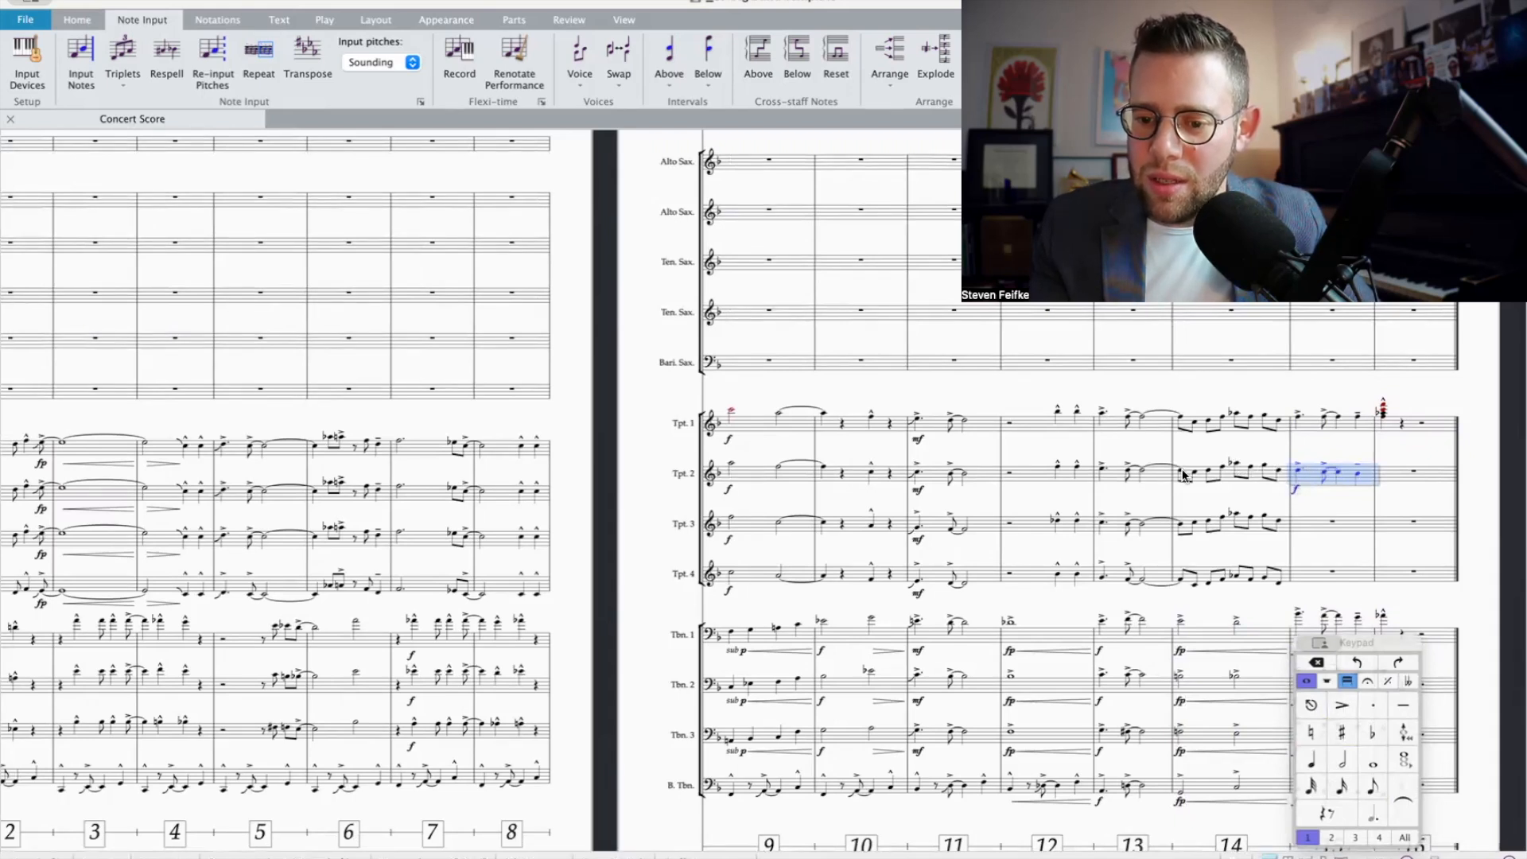
click(1292, 472)
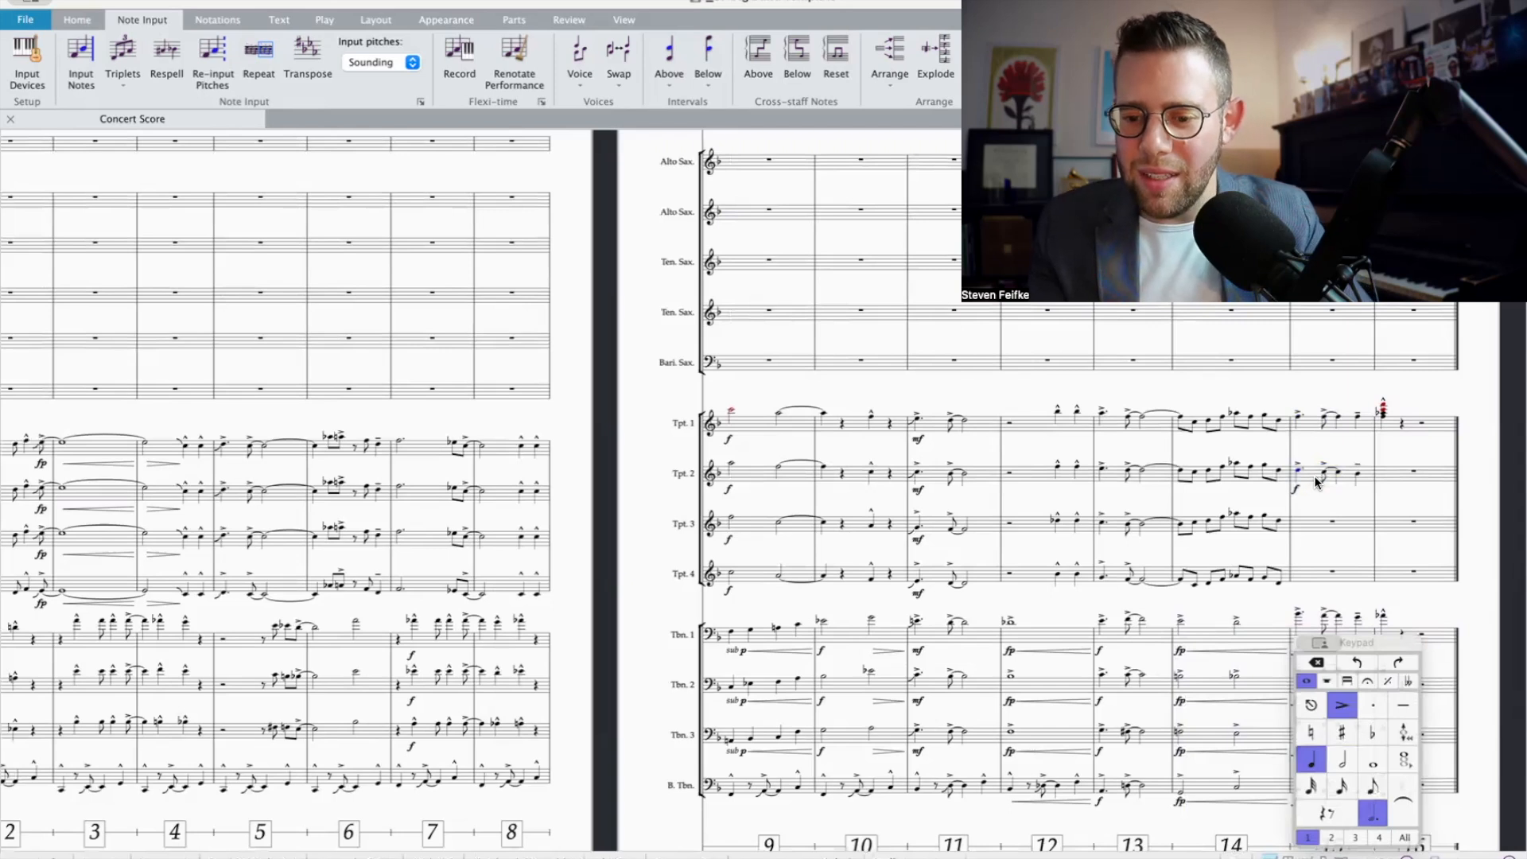
Step: Copy the trombones' bar 15 figure with its f marking into Trumpet 3 and compare its opening note with Trumpet 1
click(1316, 481)
scroll(1312, 520, down, 5)
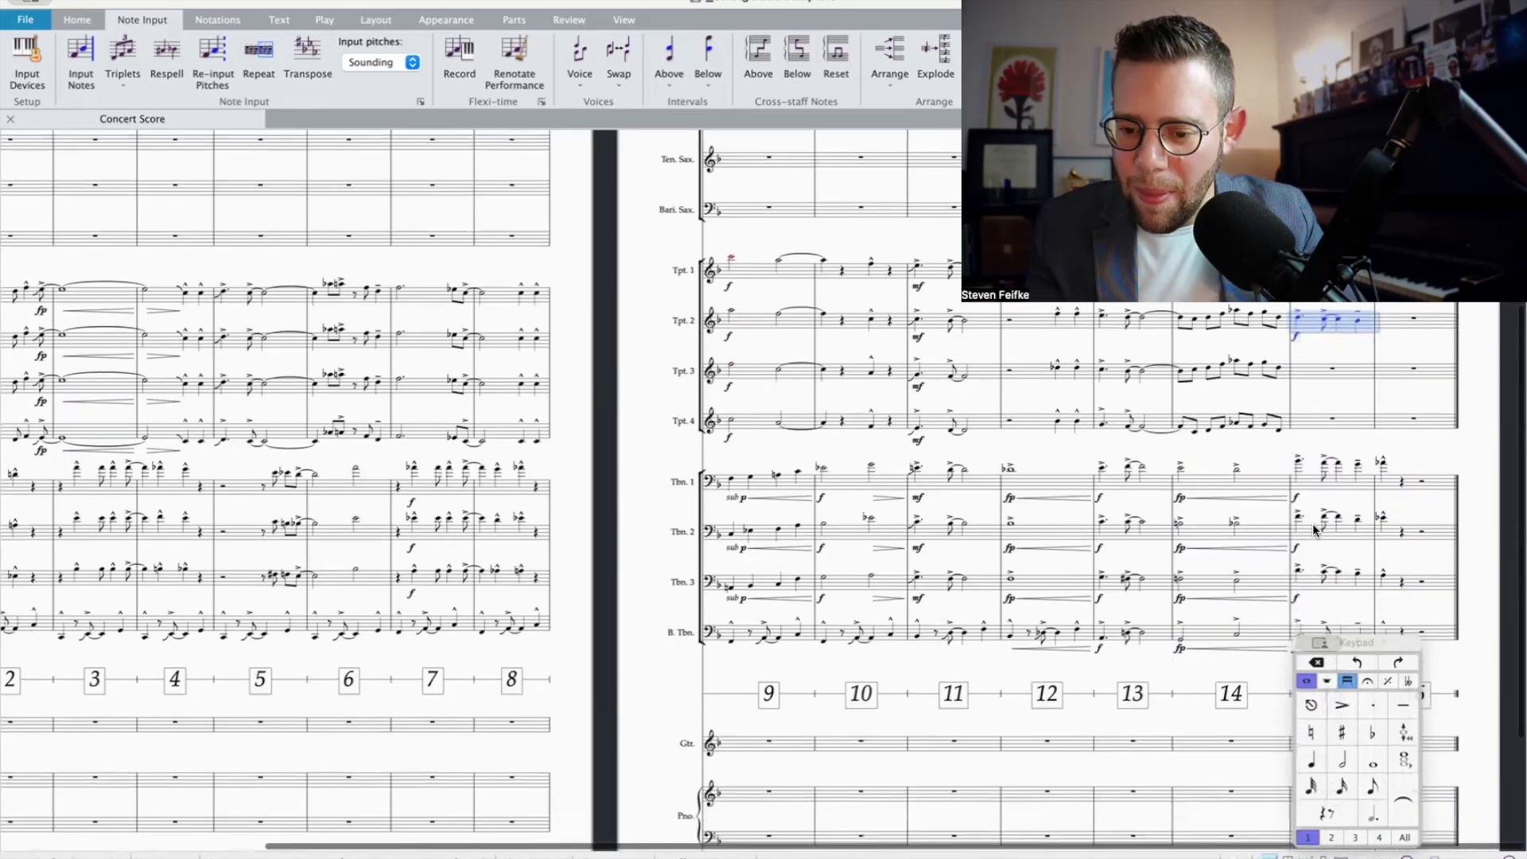
click(1306, 503)
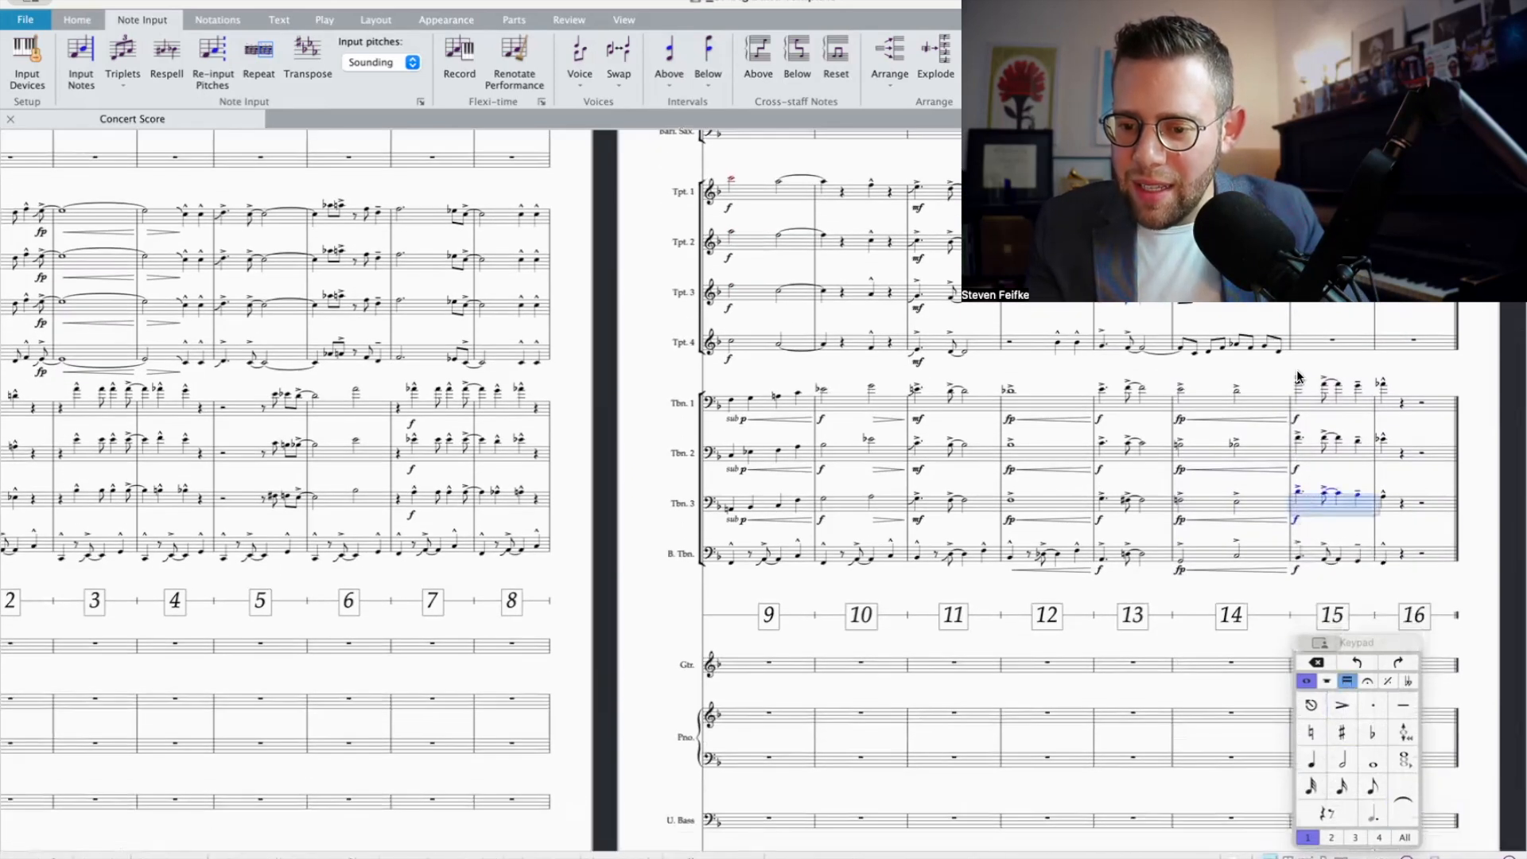
click(1305, 405)
scroll(1308, 413, up, 5)
click(1310, 505)
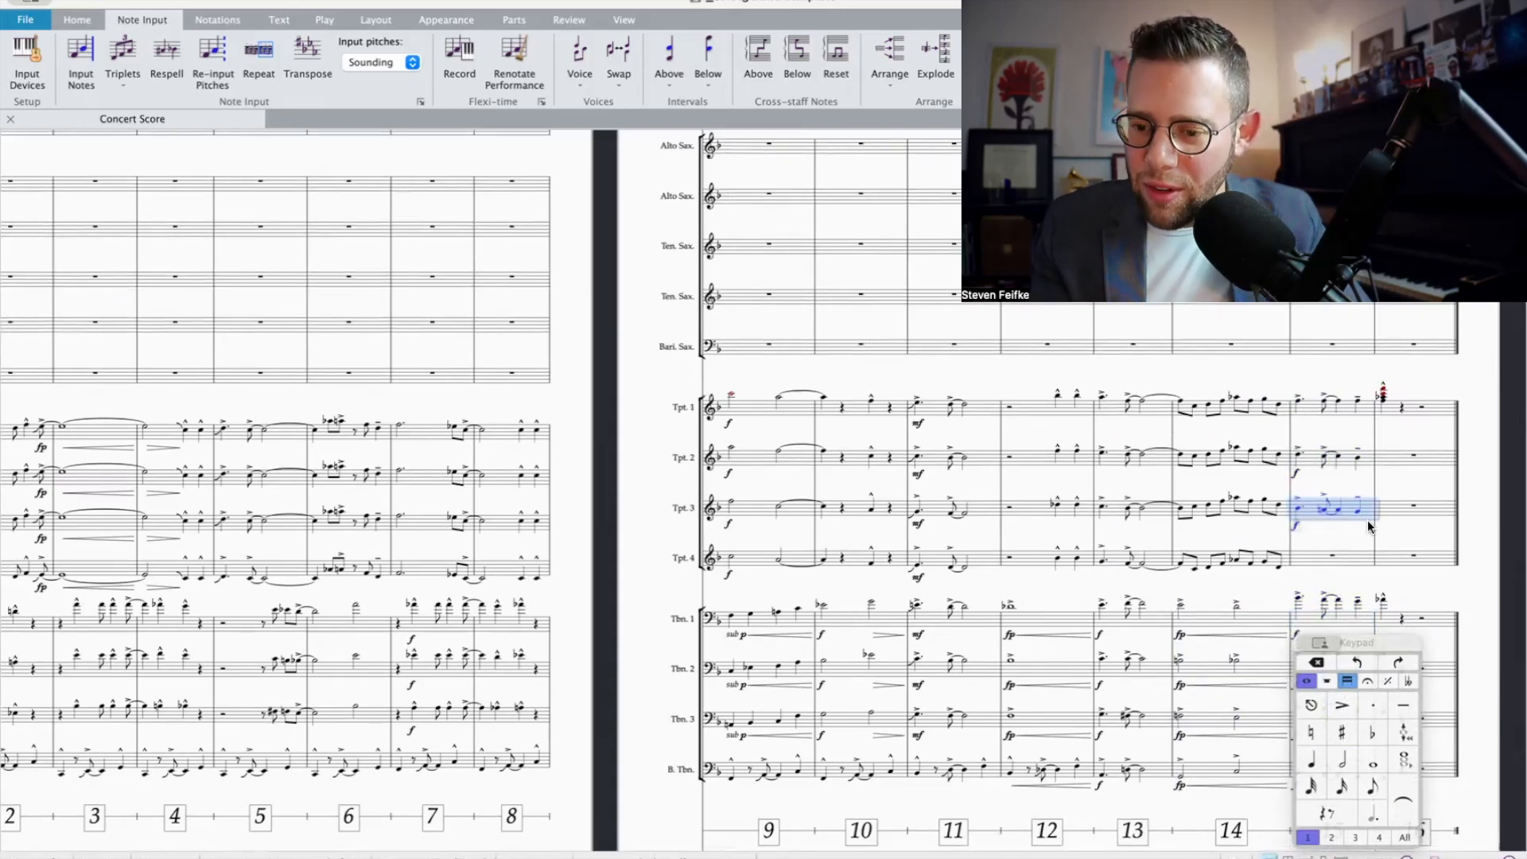
click(1296, 504)
click(1297, 508)
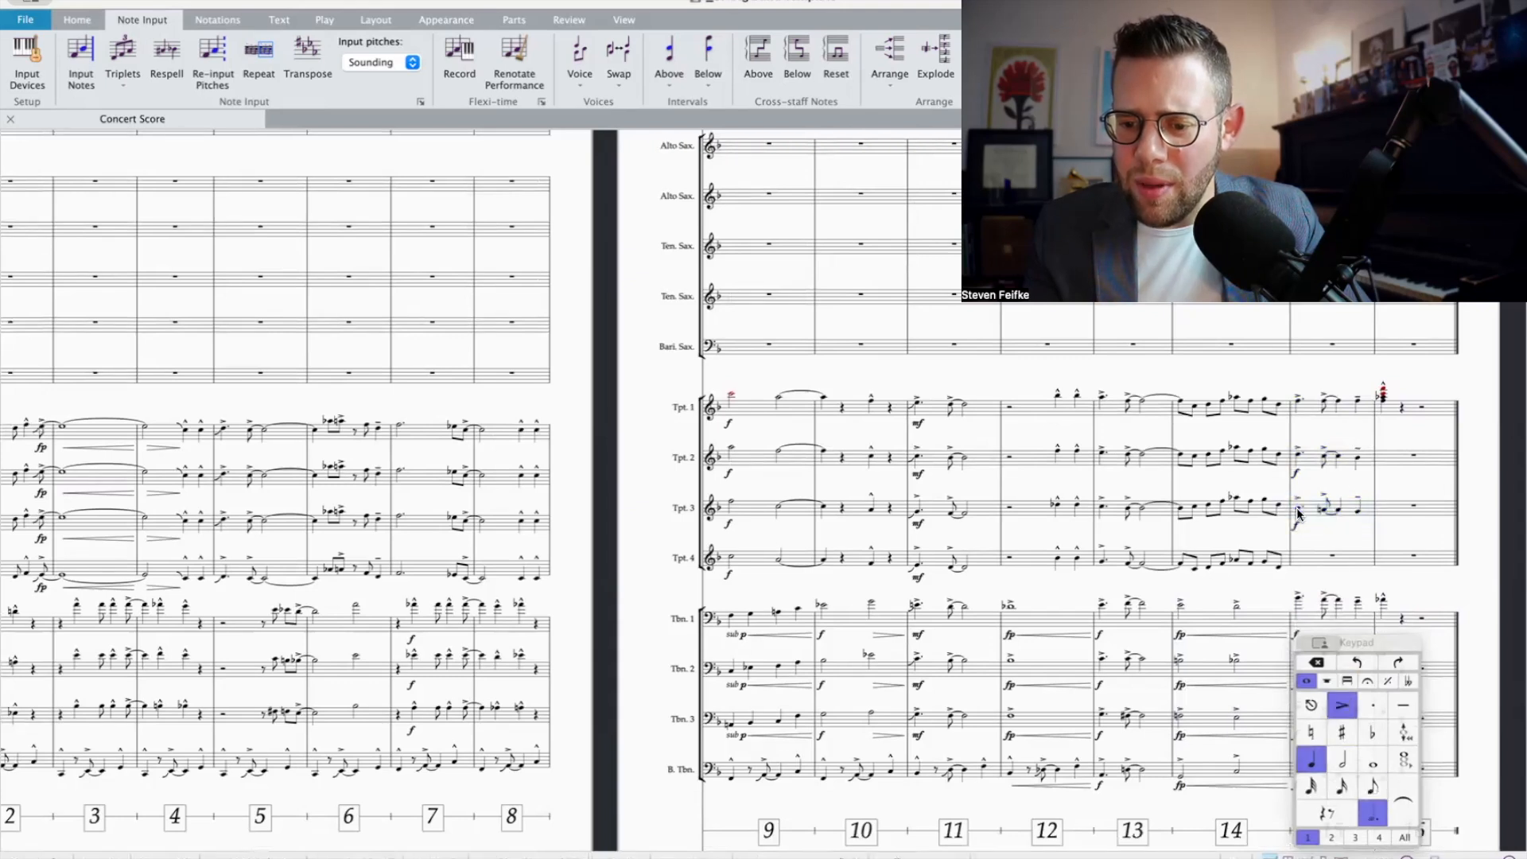
click(1314, 410)
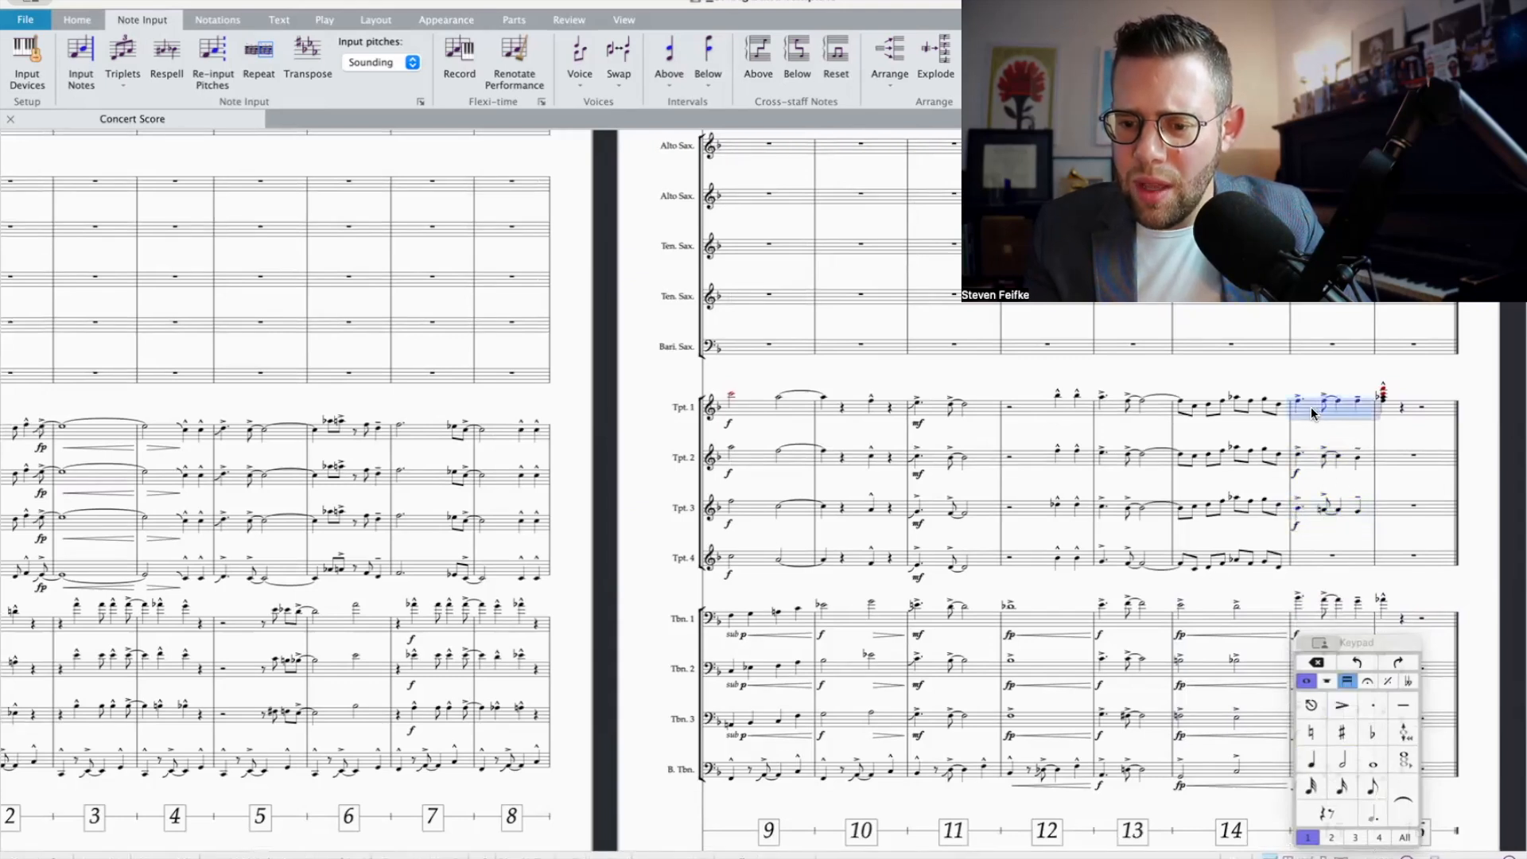
scroll(1316, 446, down, 1)
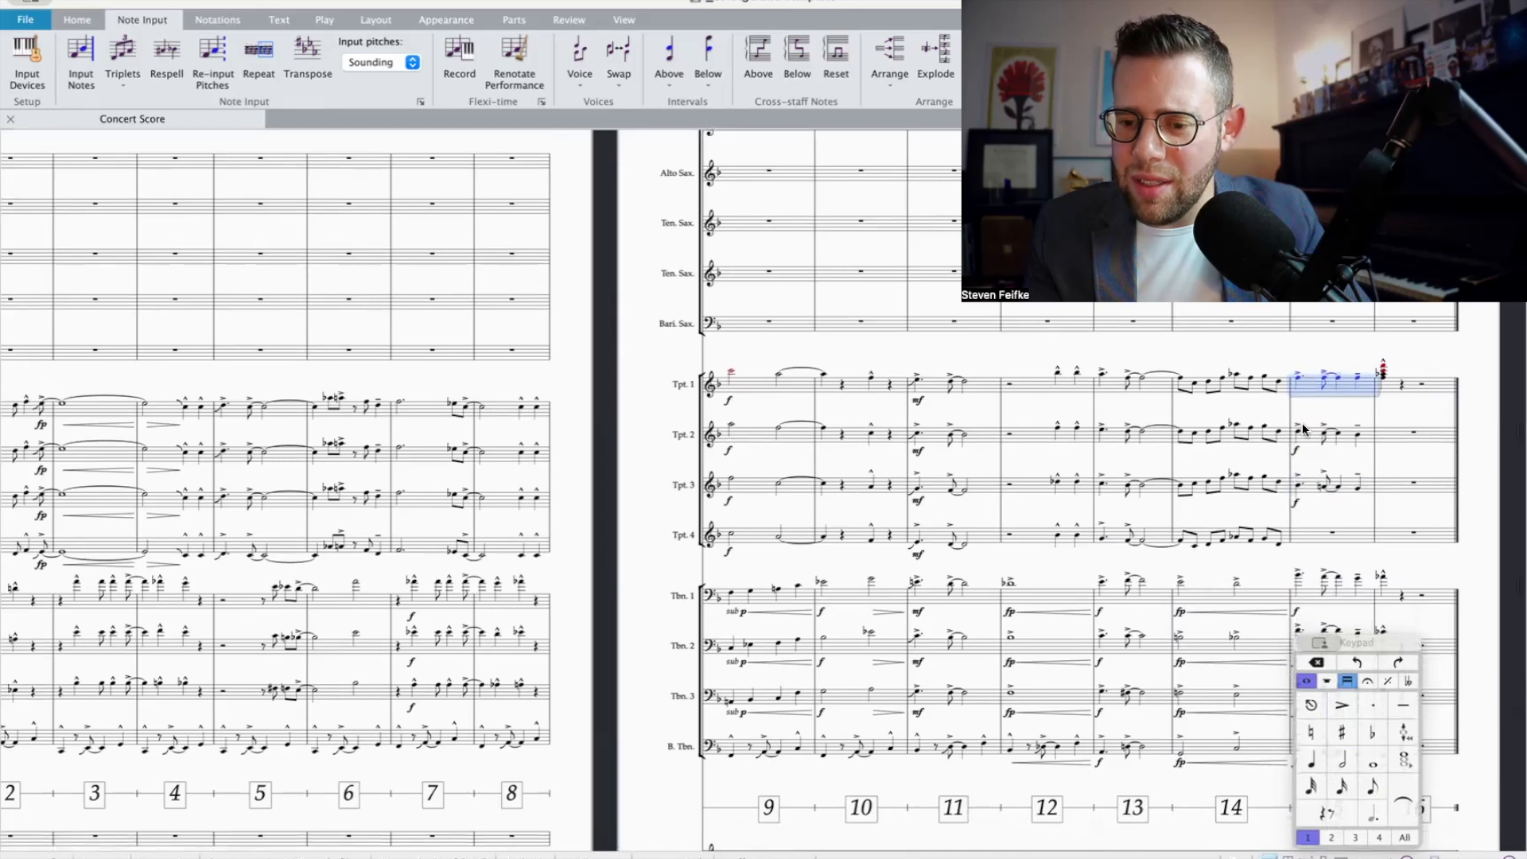
Step: Copy Trumpet 3's bar 15 figure with its f marking into Trumpet 4, and re-pitch Trumpet 3's notes as a separate harmony part
click(1308, 487)
alt+click(1304, 548)
click(1305, 498)
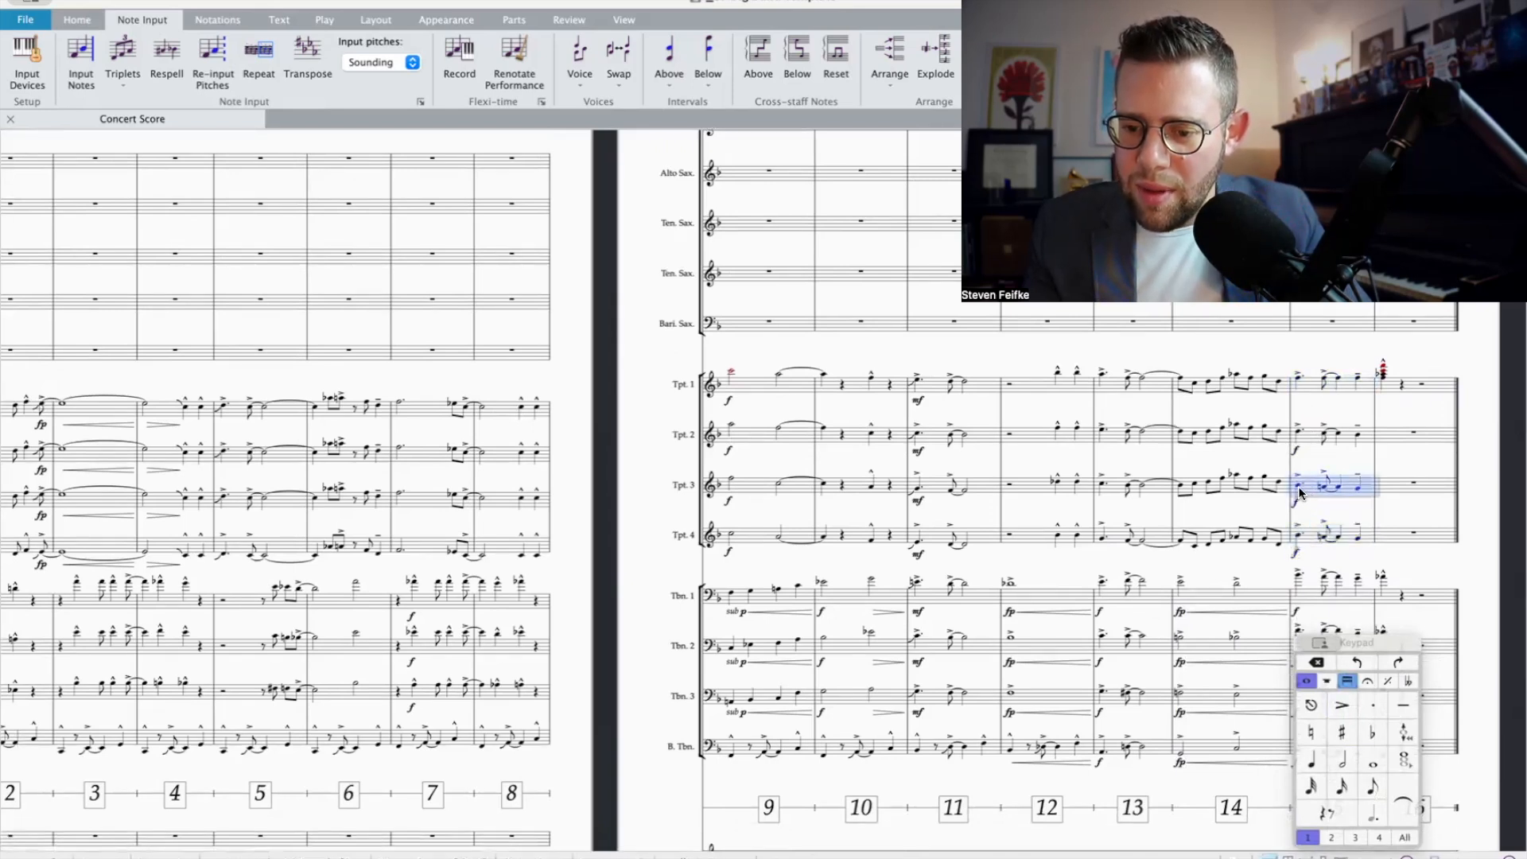
click(1298, 487)
click(1325, 491)
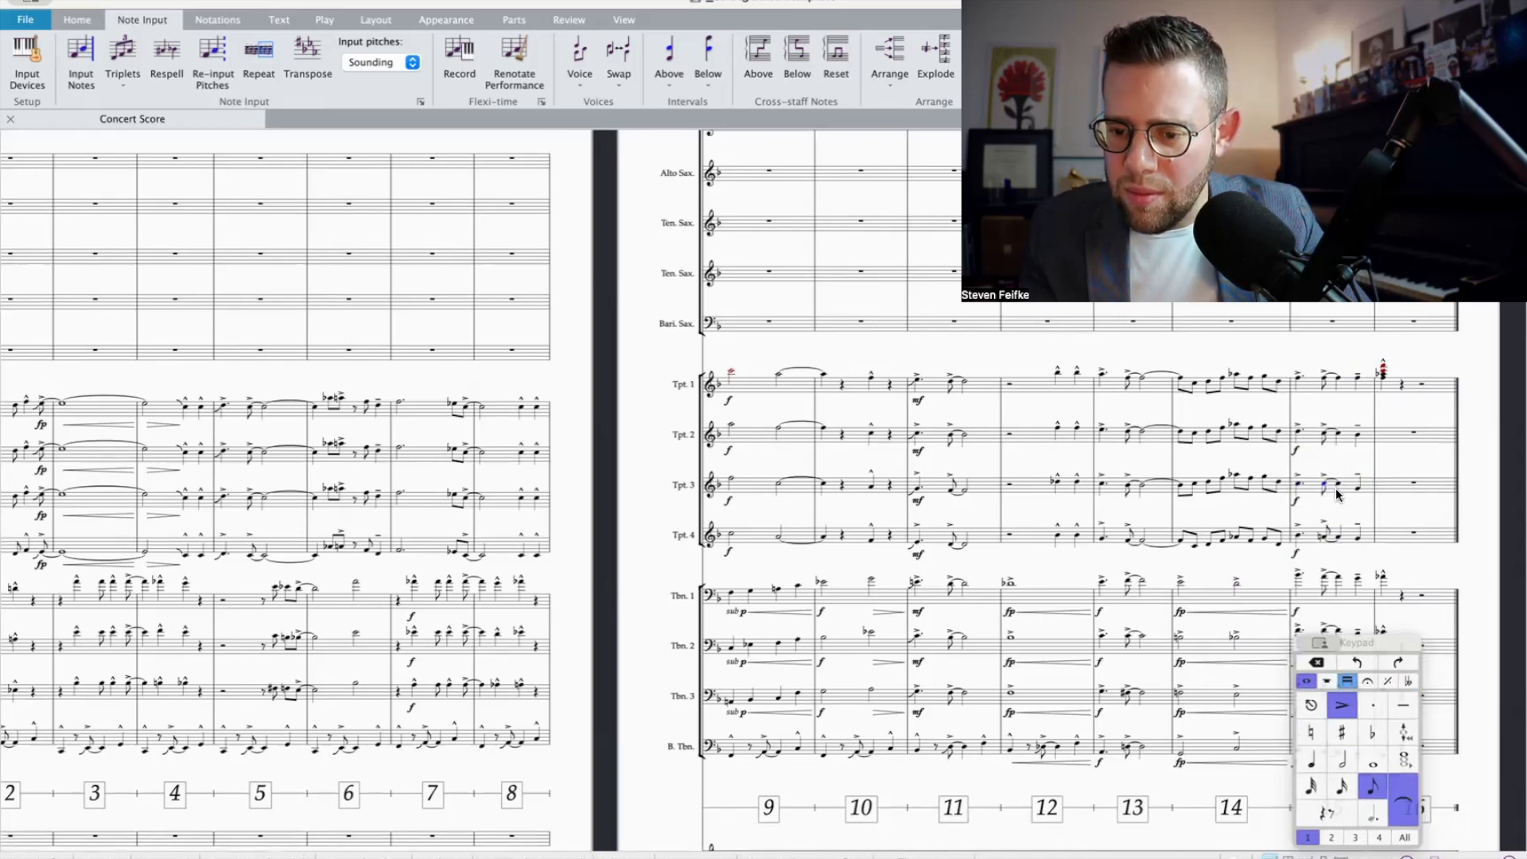
click(1356, 488)
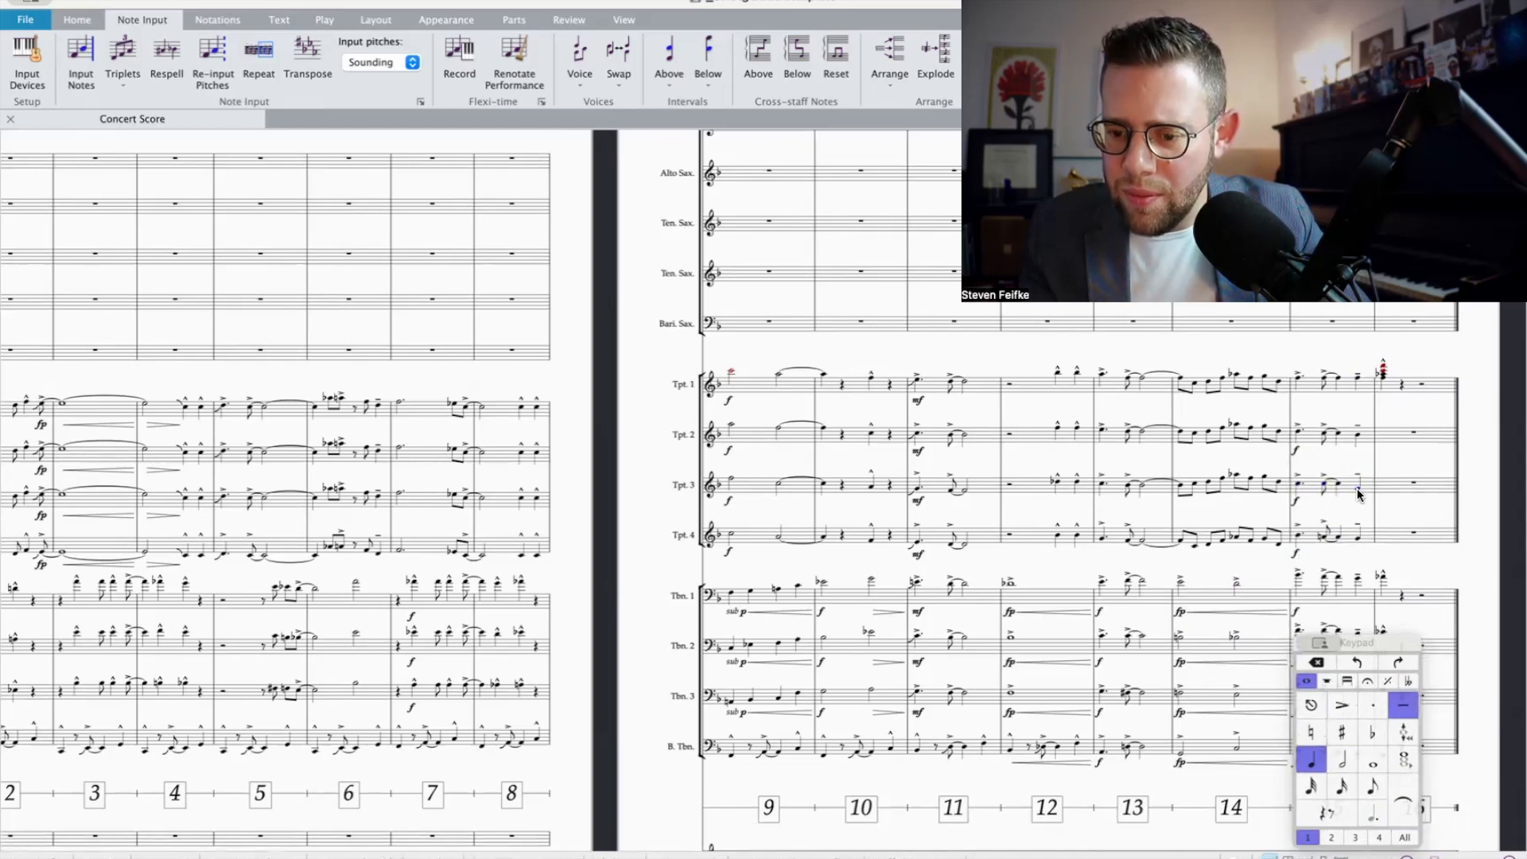
Step: Cut Trumpet 1's chord in bar 16 and explode it across the four trumpet staves in that bar
click(1387, 394)
key(Delete)
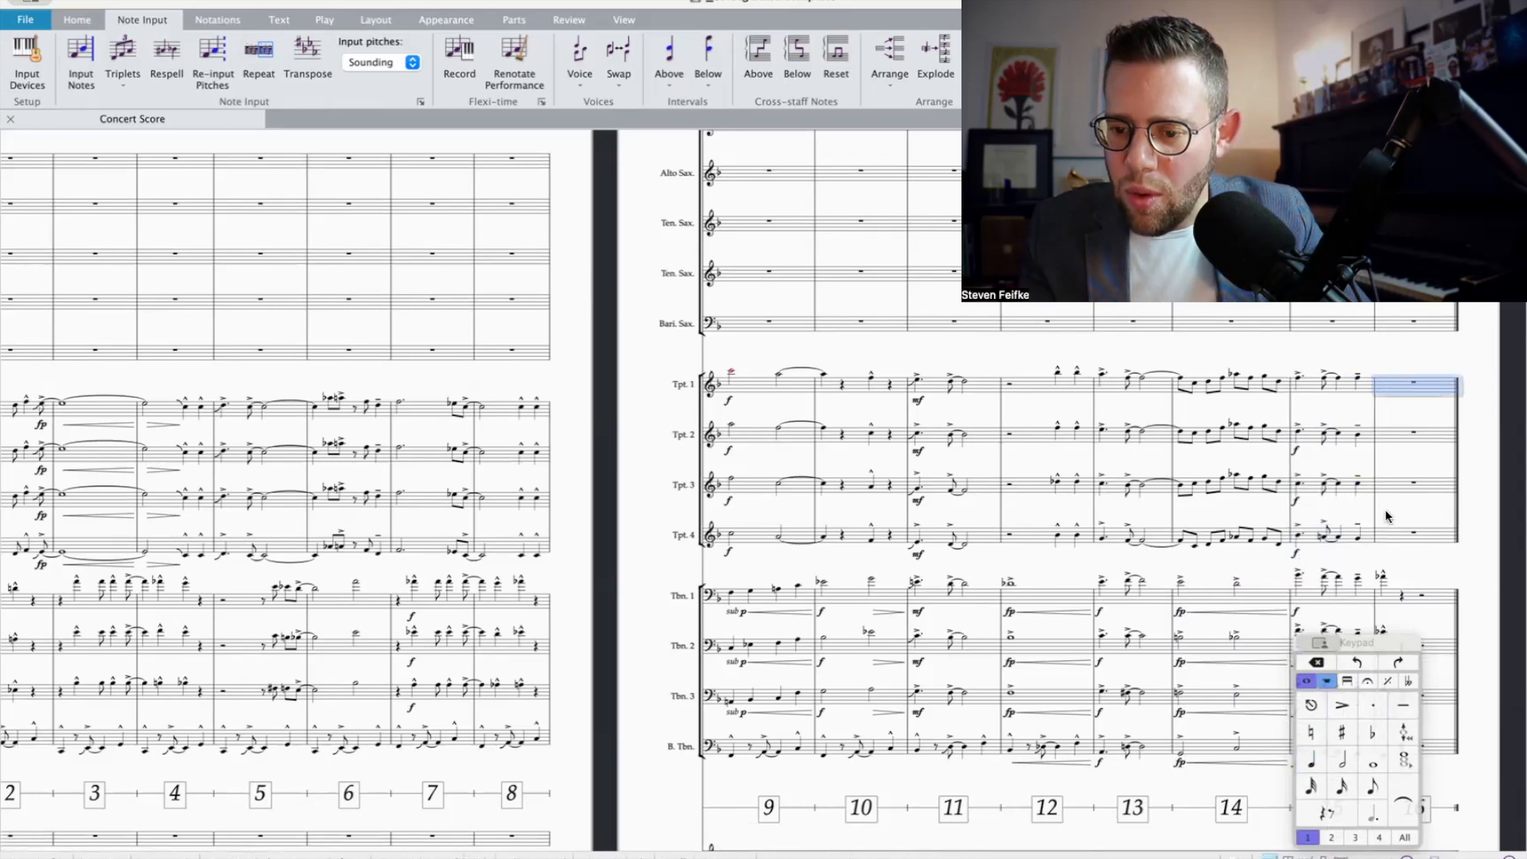
shift+click(1387, 542)
click(927, 56)
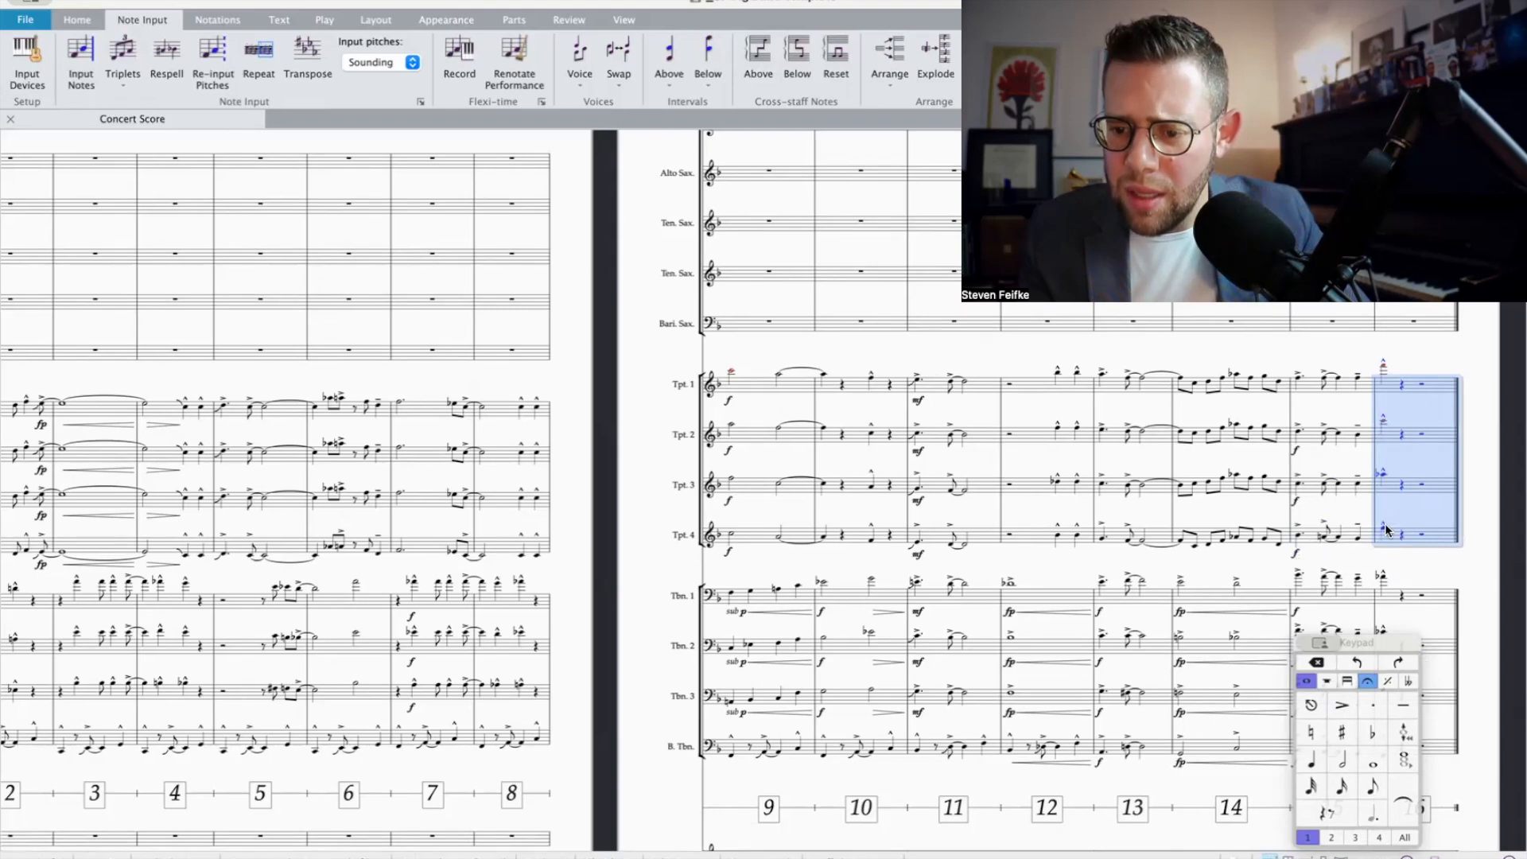
Step: Play back bars 15 and 16 with the four trumpets alone, and again together with the four trombones
shift+click(1304, 540)
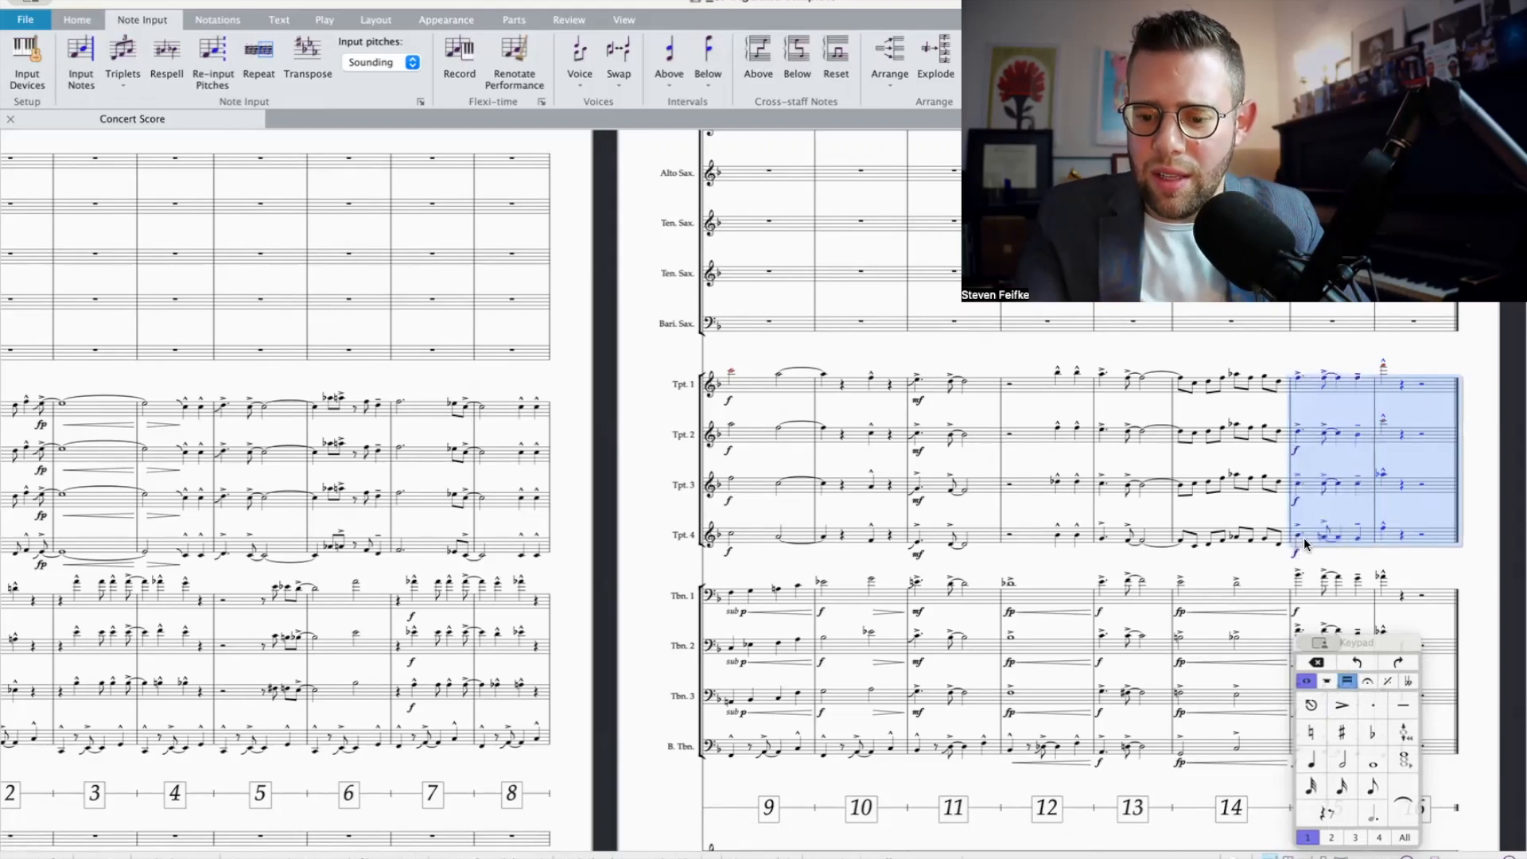
key(space)
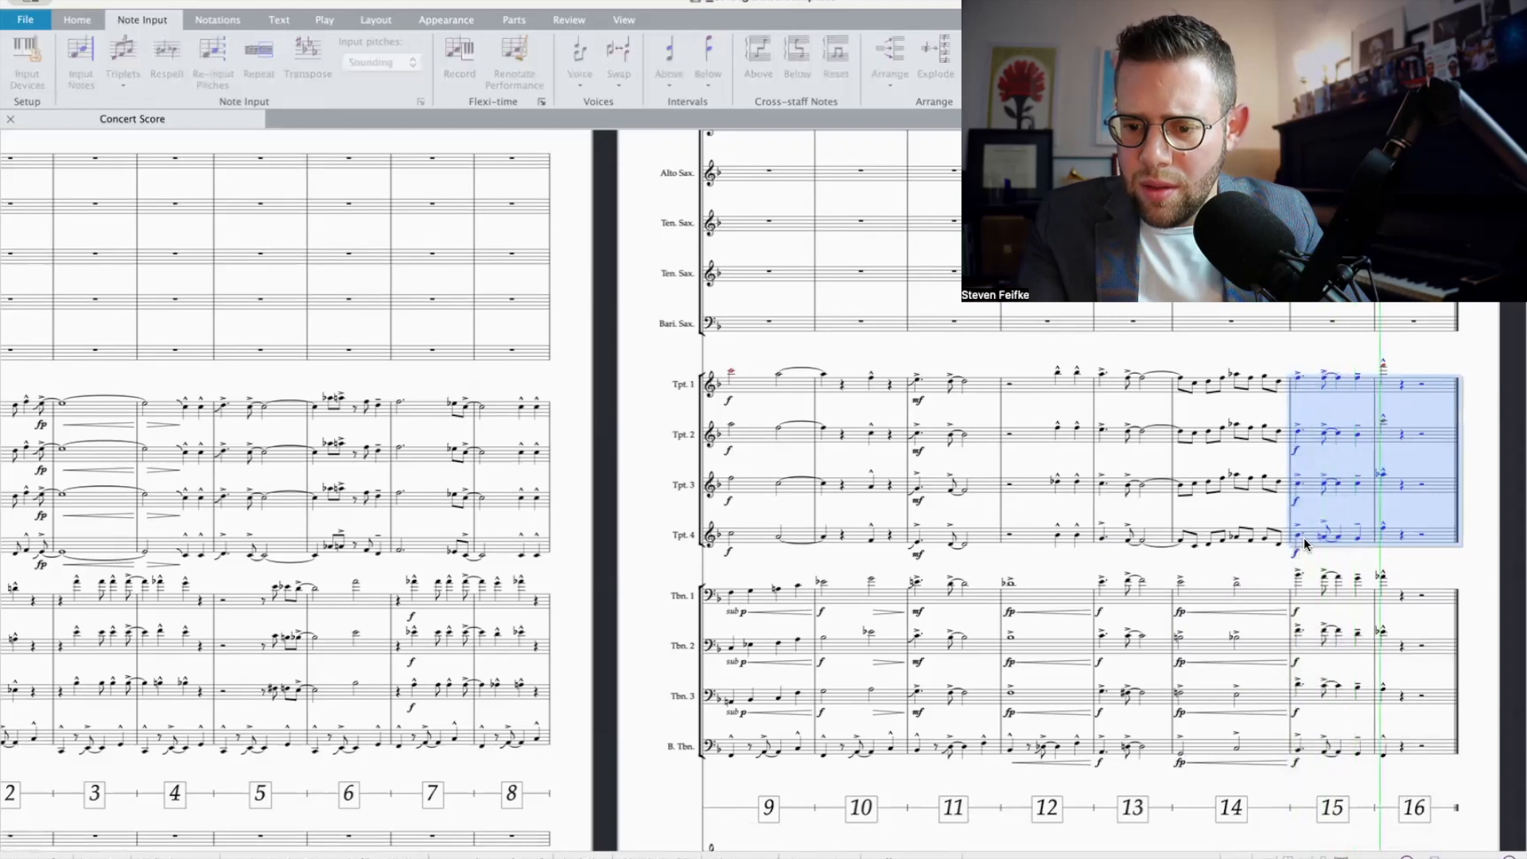
key(space)
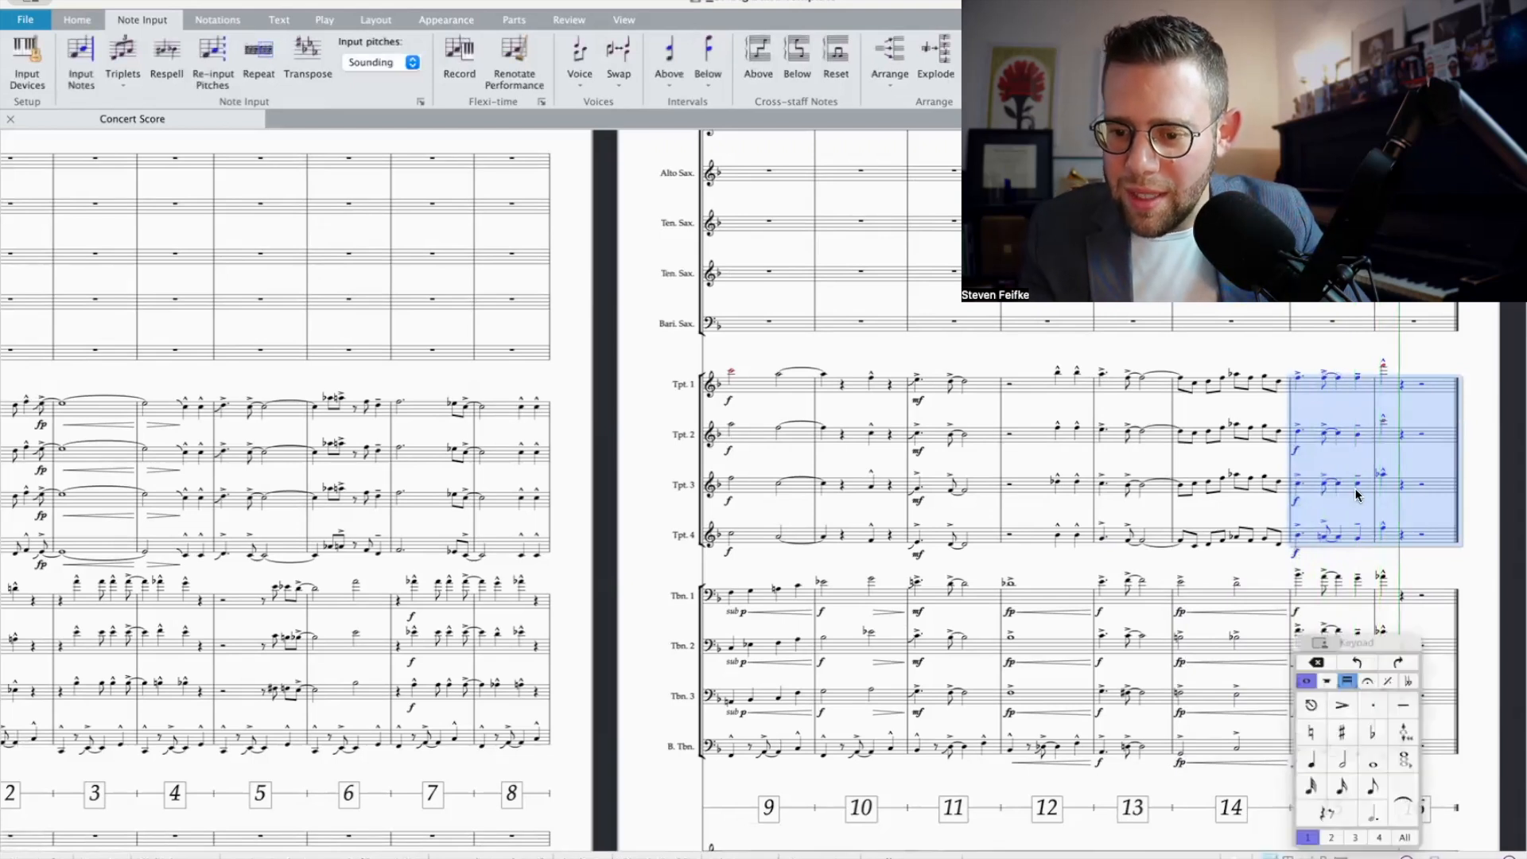
scroll(1338, 550, down, 3)
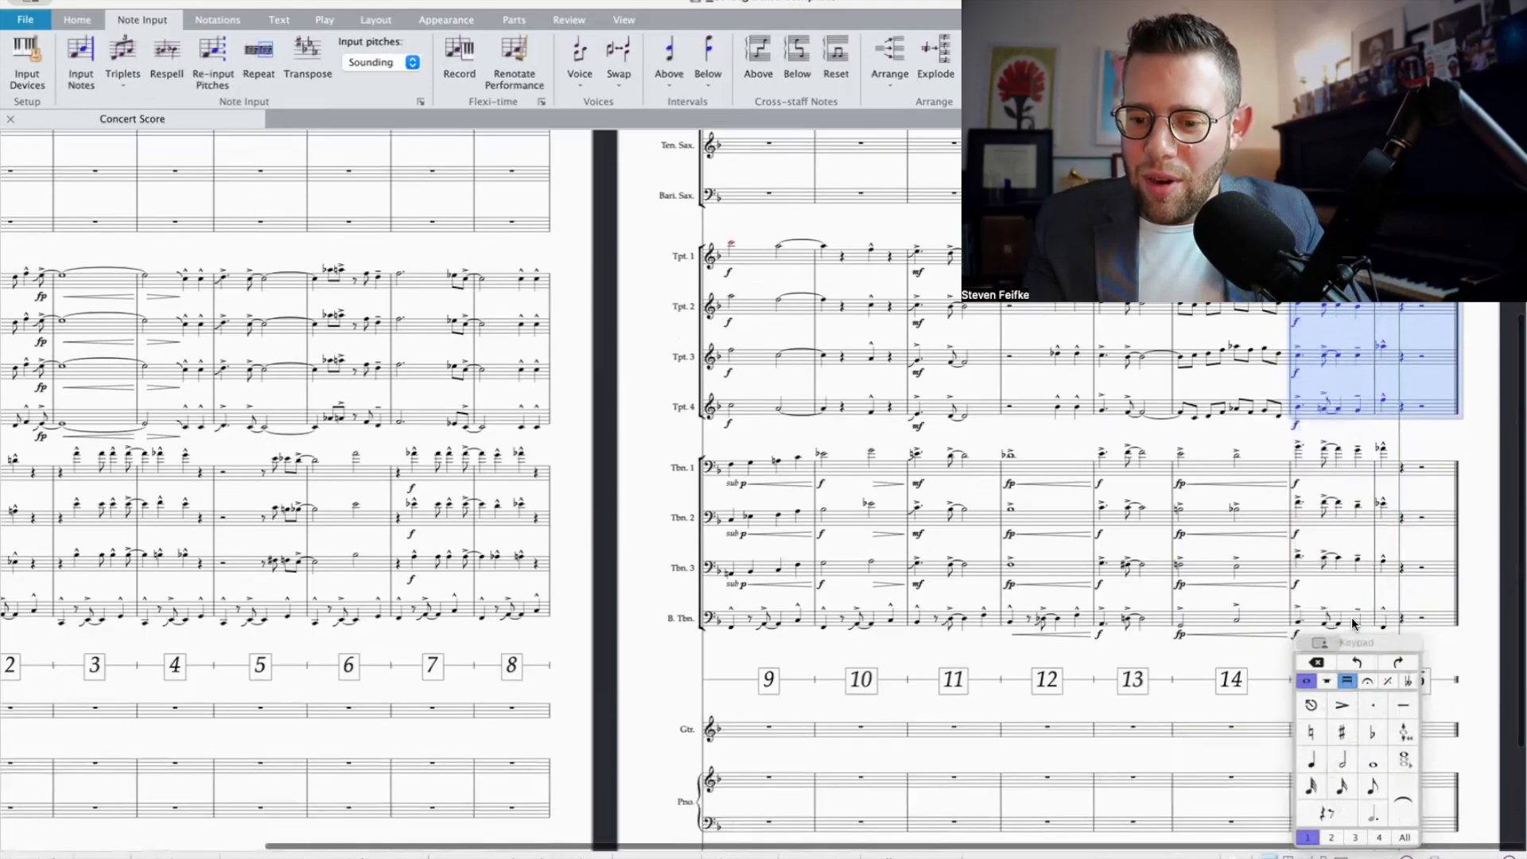
shift+click(1350, 622)
key(space)
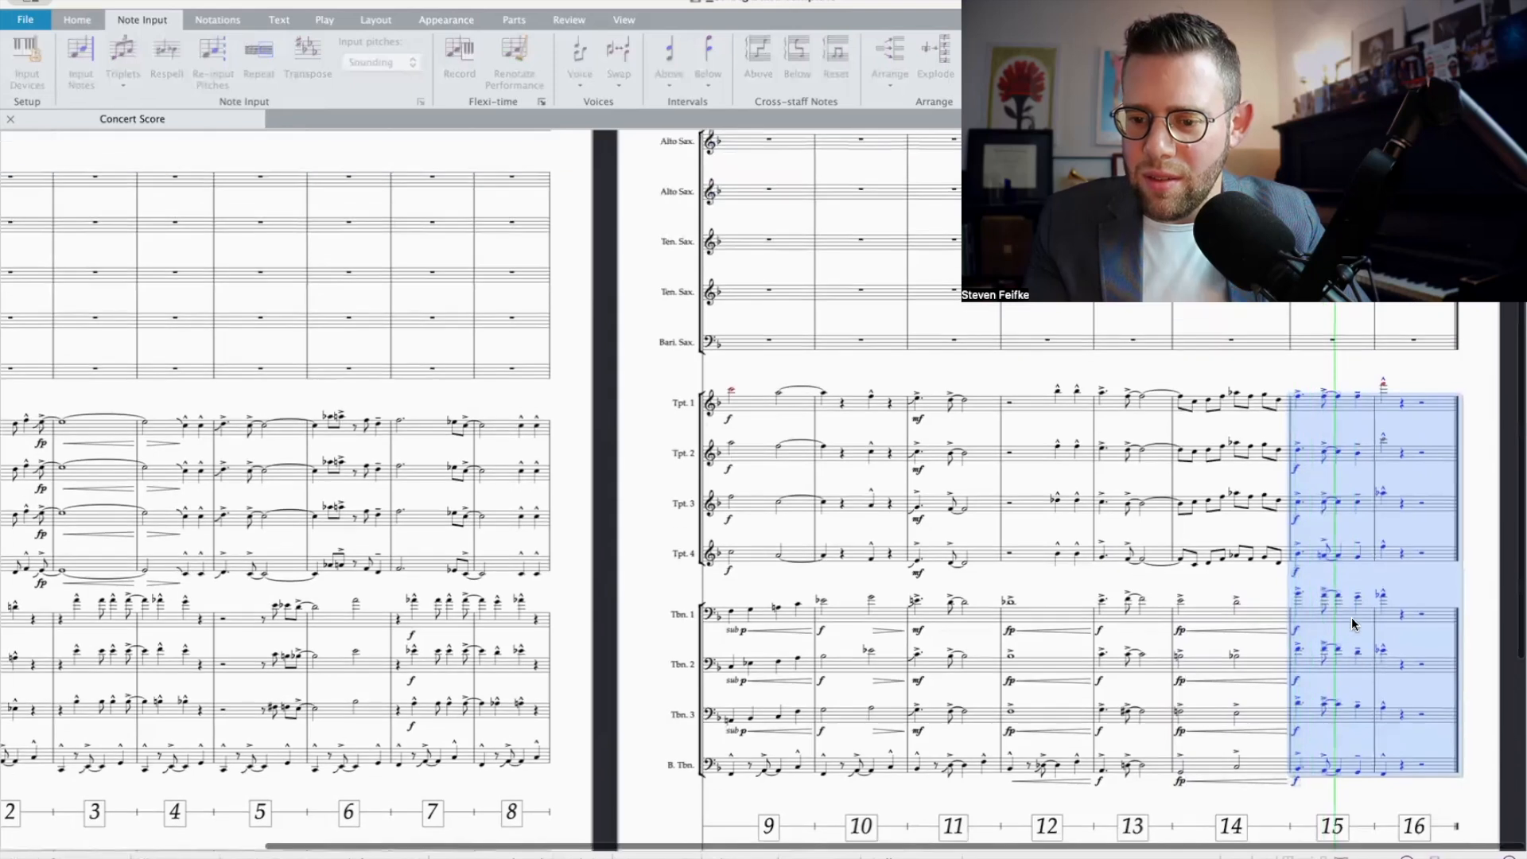
key(space)
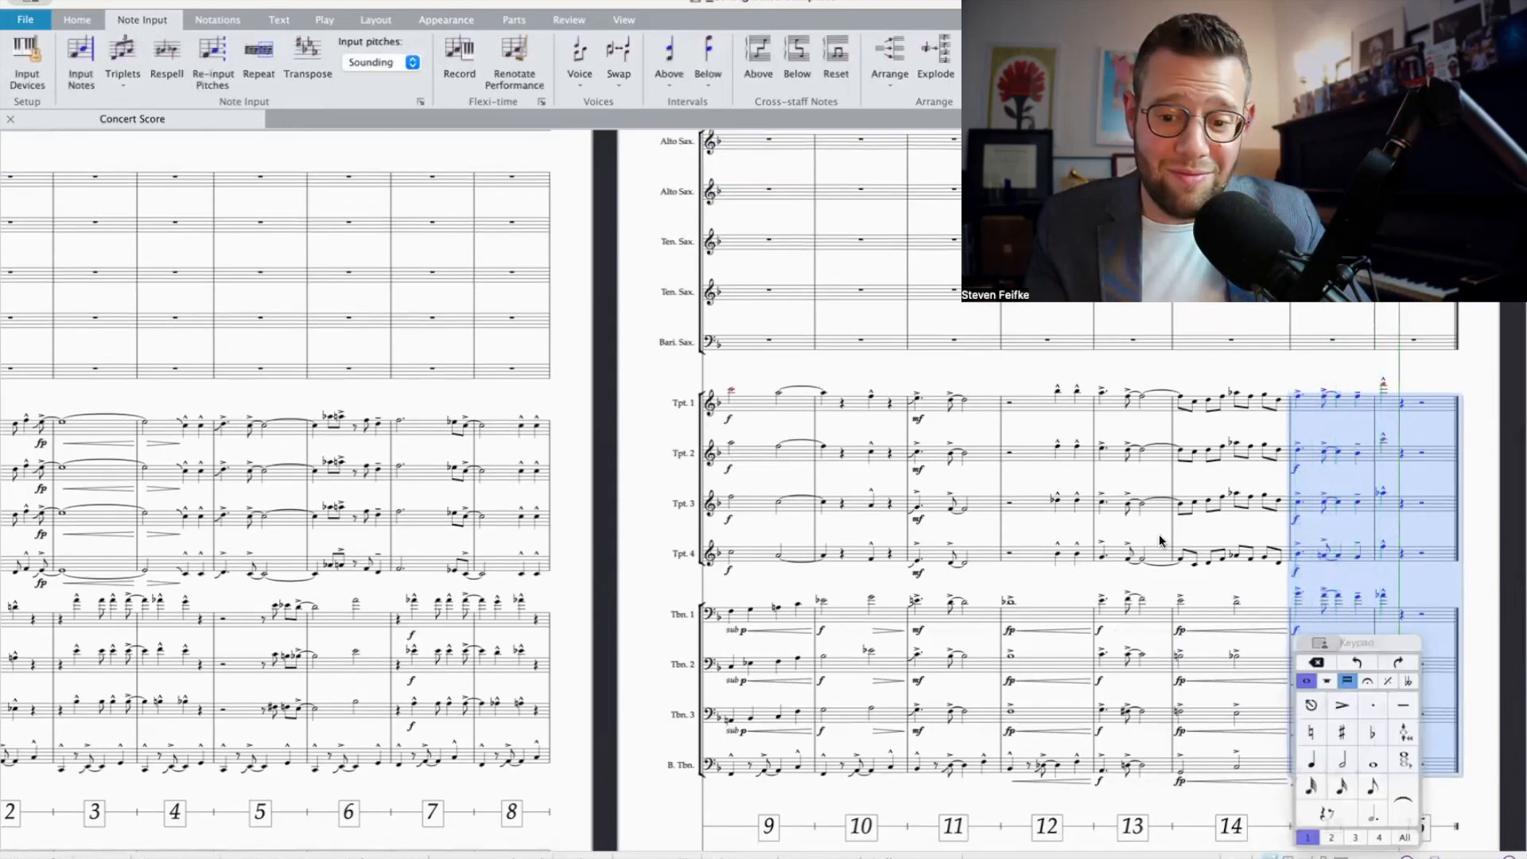
Step: Select all trumpet and trombone staves from the pickup bar through bar 16 and play back the brass from the beginning
key(super+minus)
key(super+minus)
scroll(310, 415, down, 3)
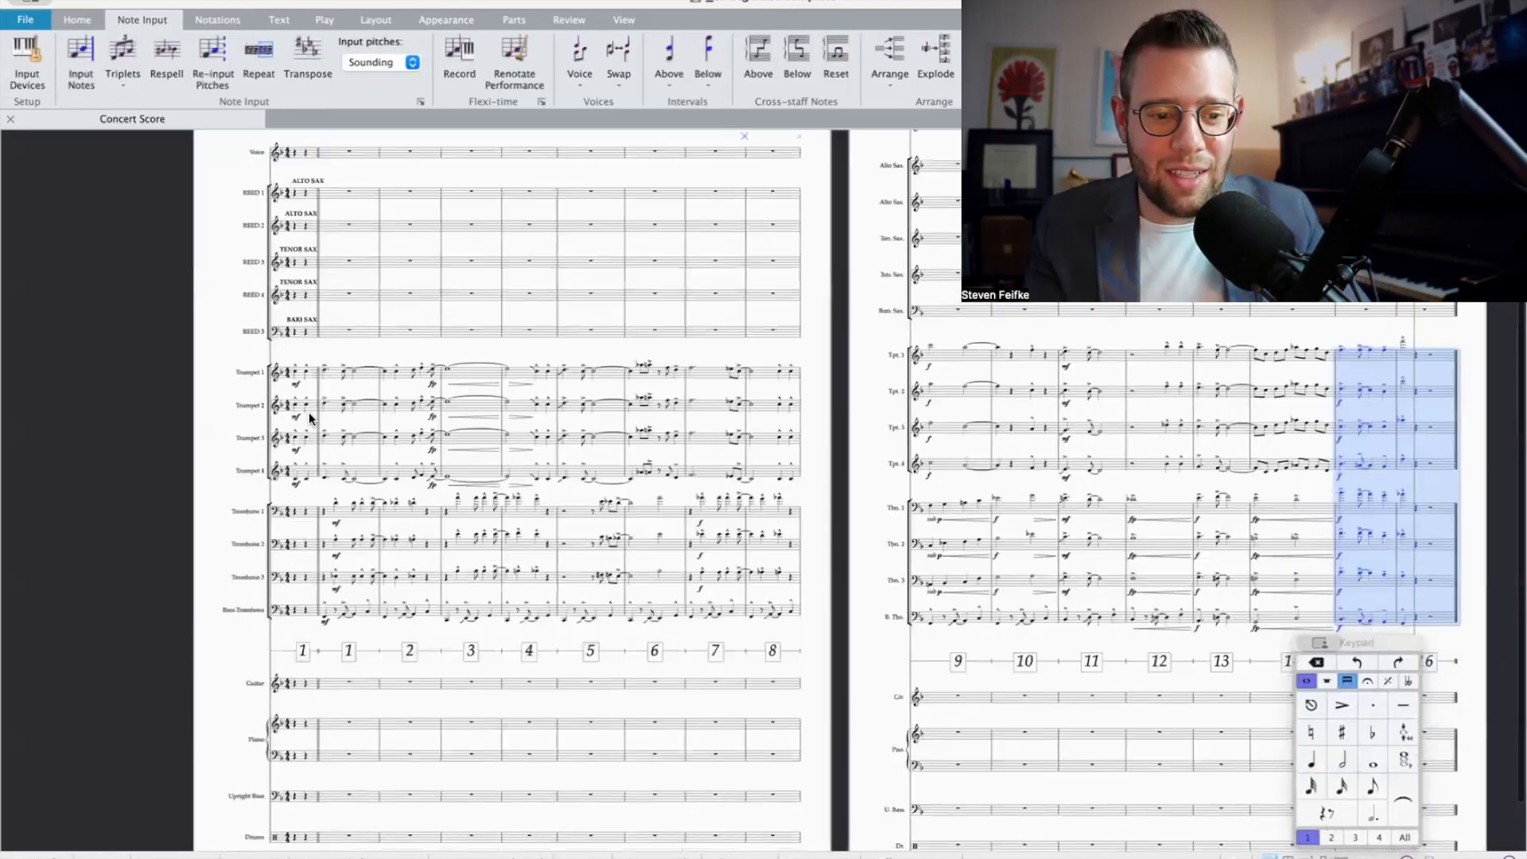
shift+click(292, 378)
scroll(291, 374, up, 2)
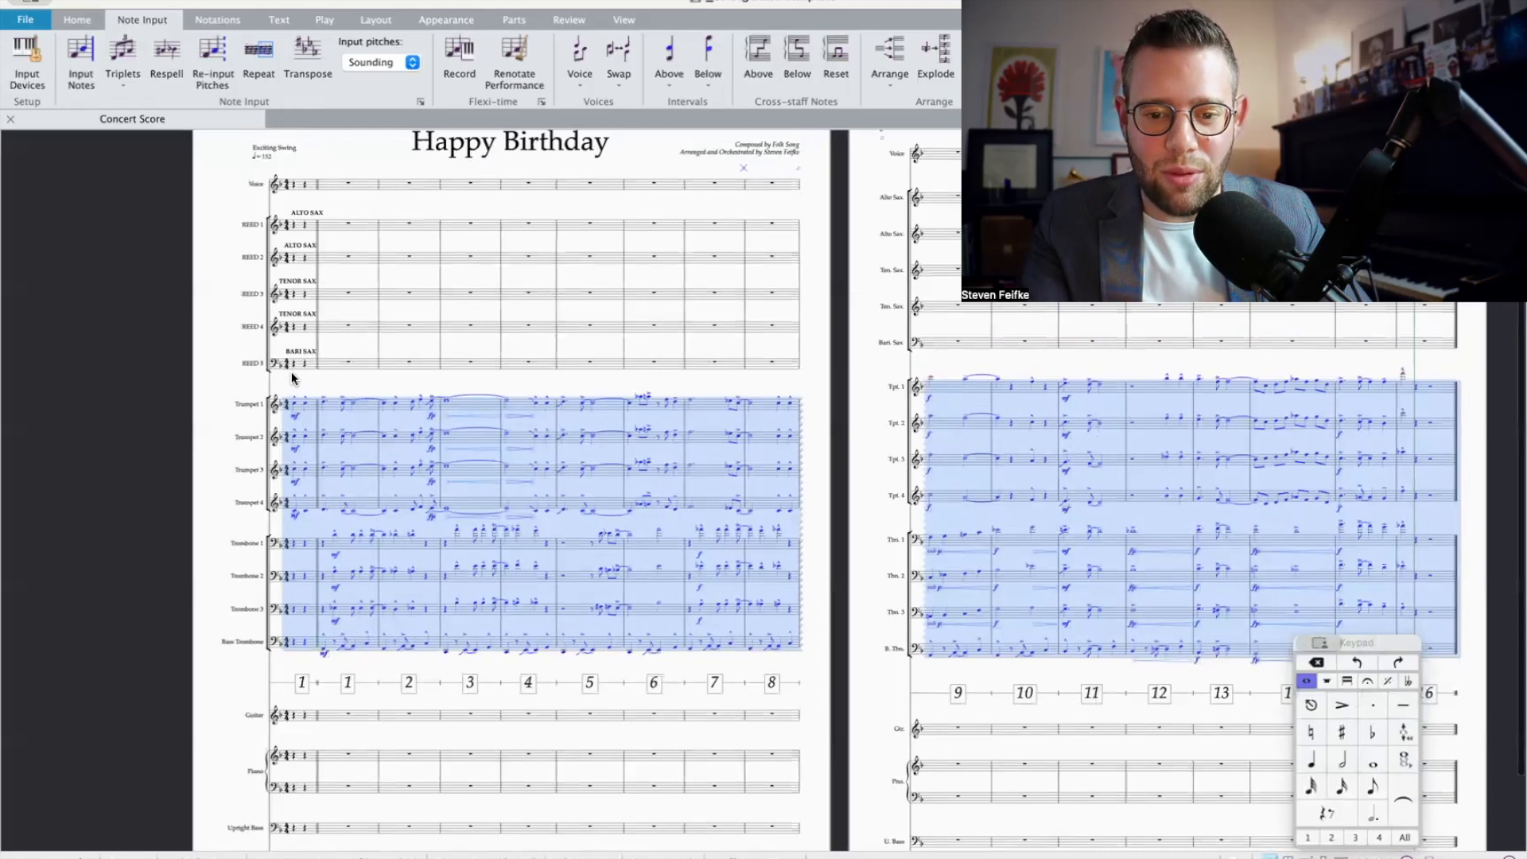
key(space)
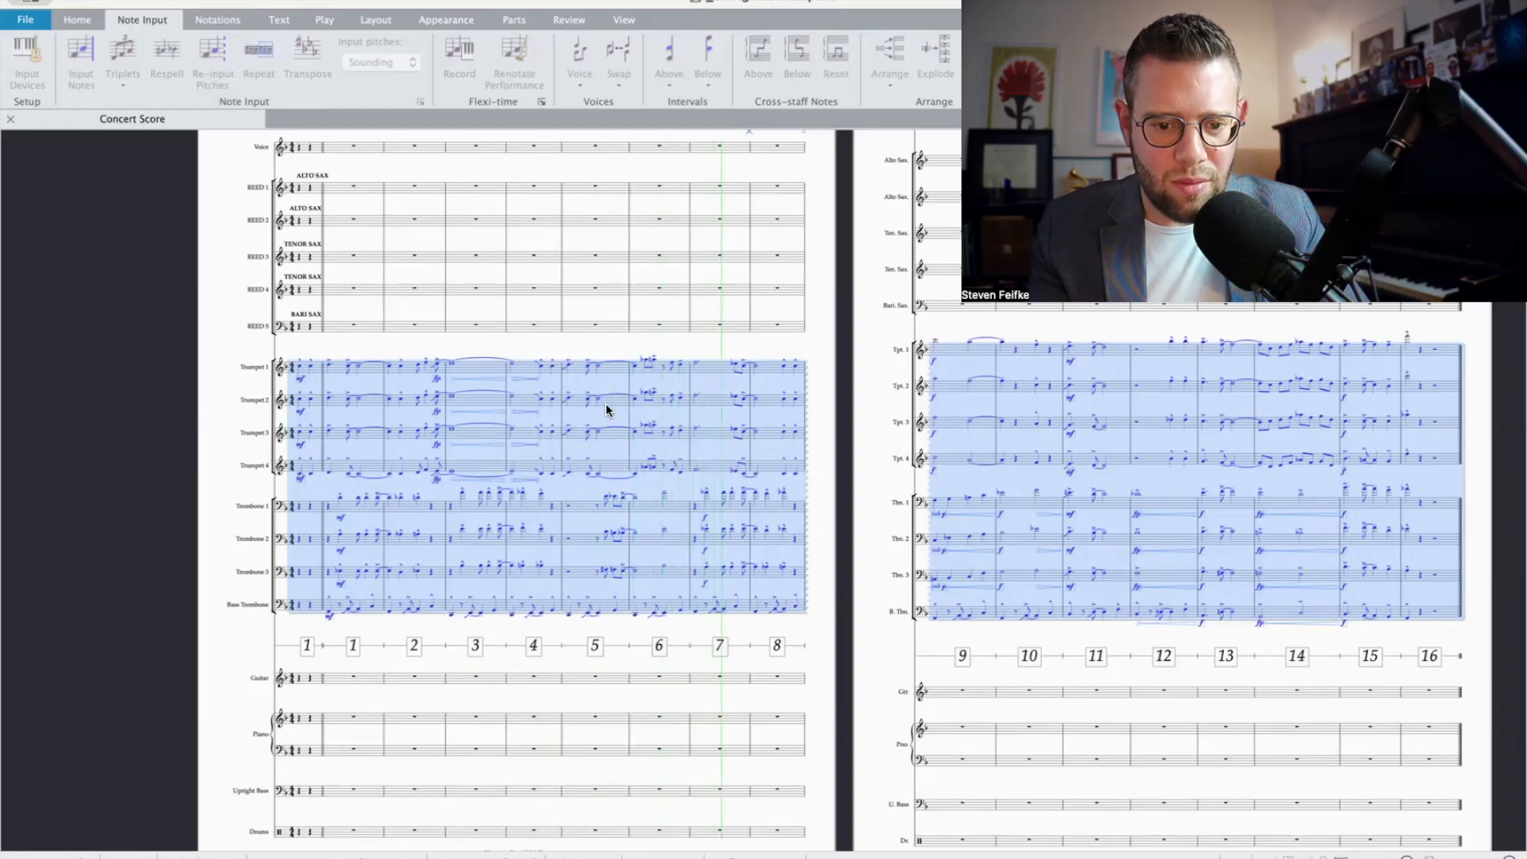
key(space)
key(Escape)
Step: Re-pitch the opening dotted quarter note of bar 5 in Trumpets 2, 3 and 4 to harmonize Trumpet 1
click(574, 361)
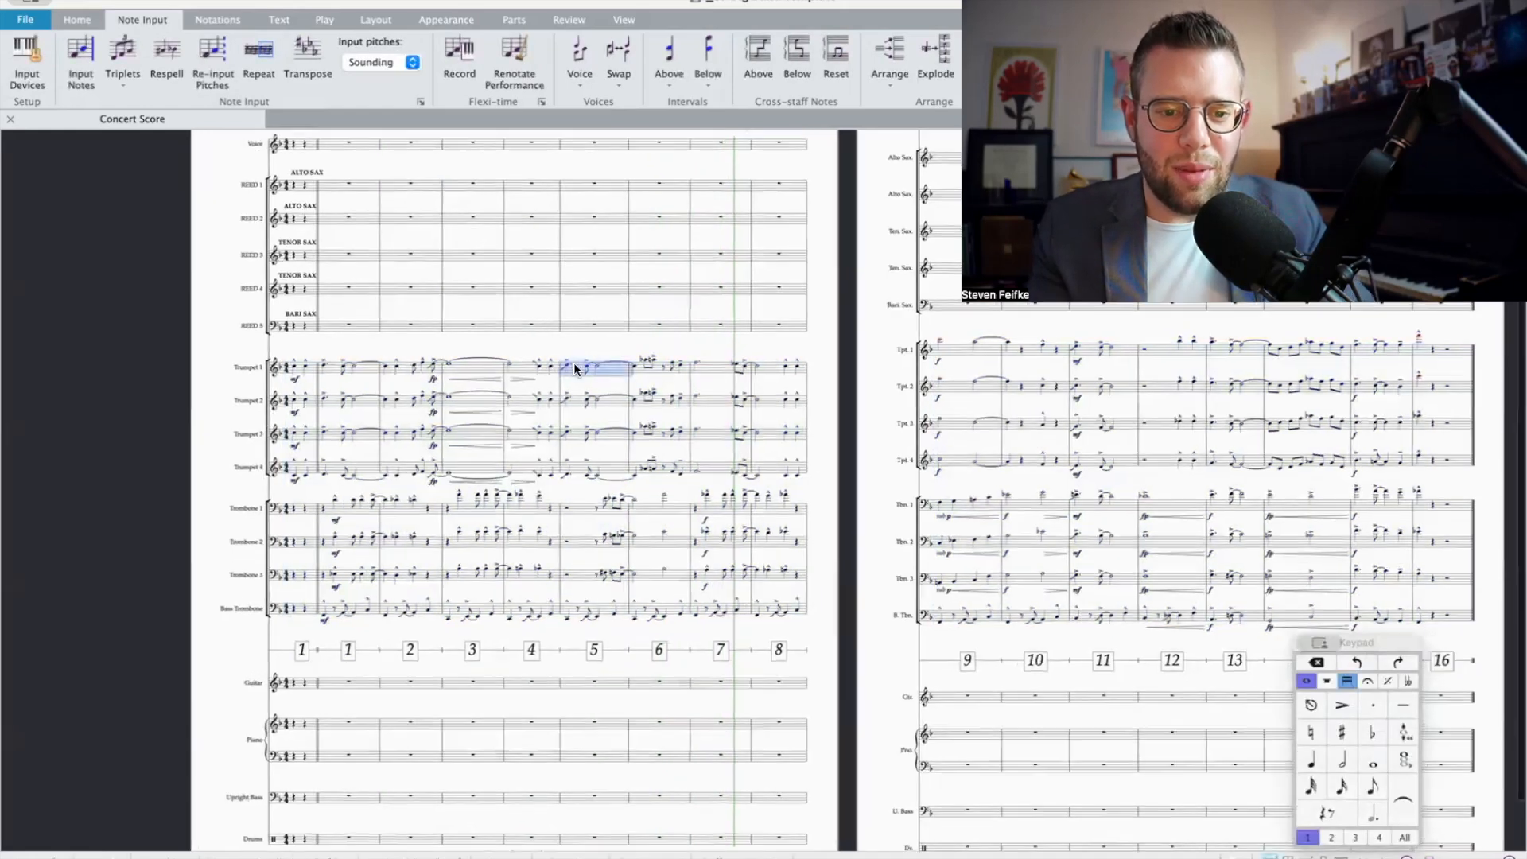
key(super+equal)
key(super+equal)
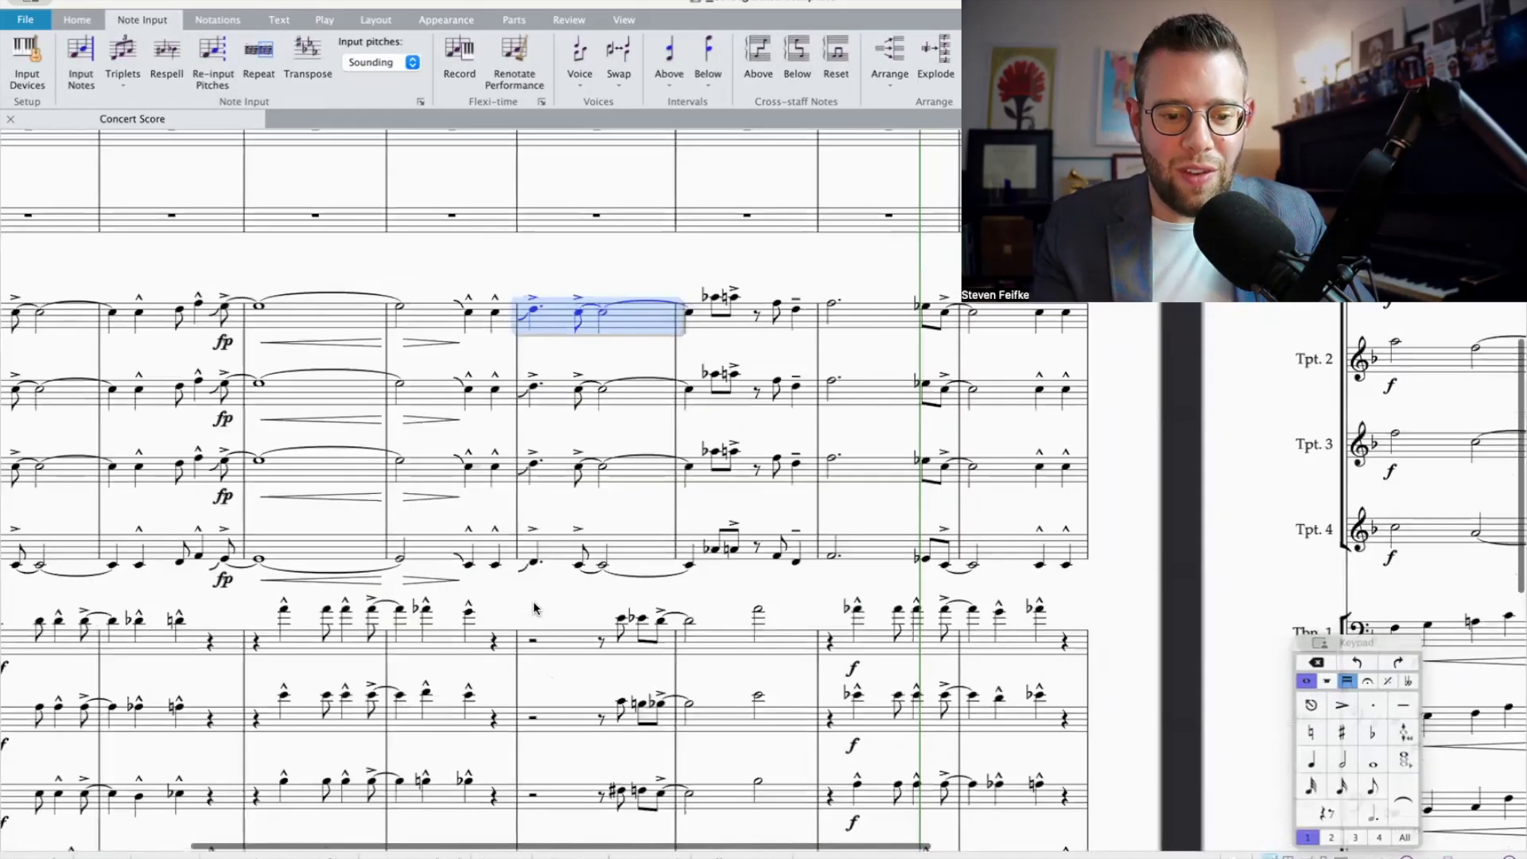
scroll(599, 607, down, 2)
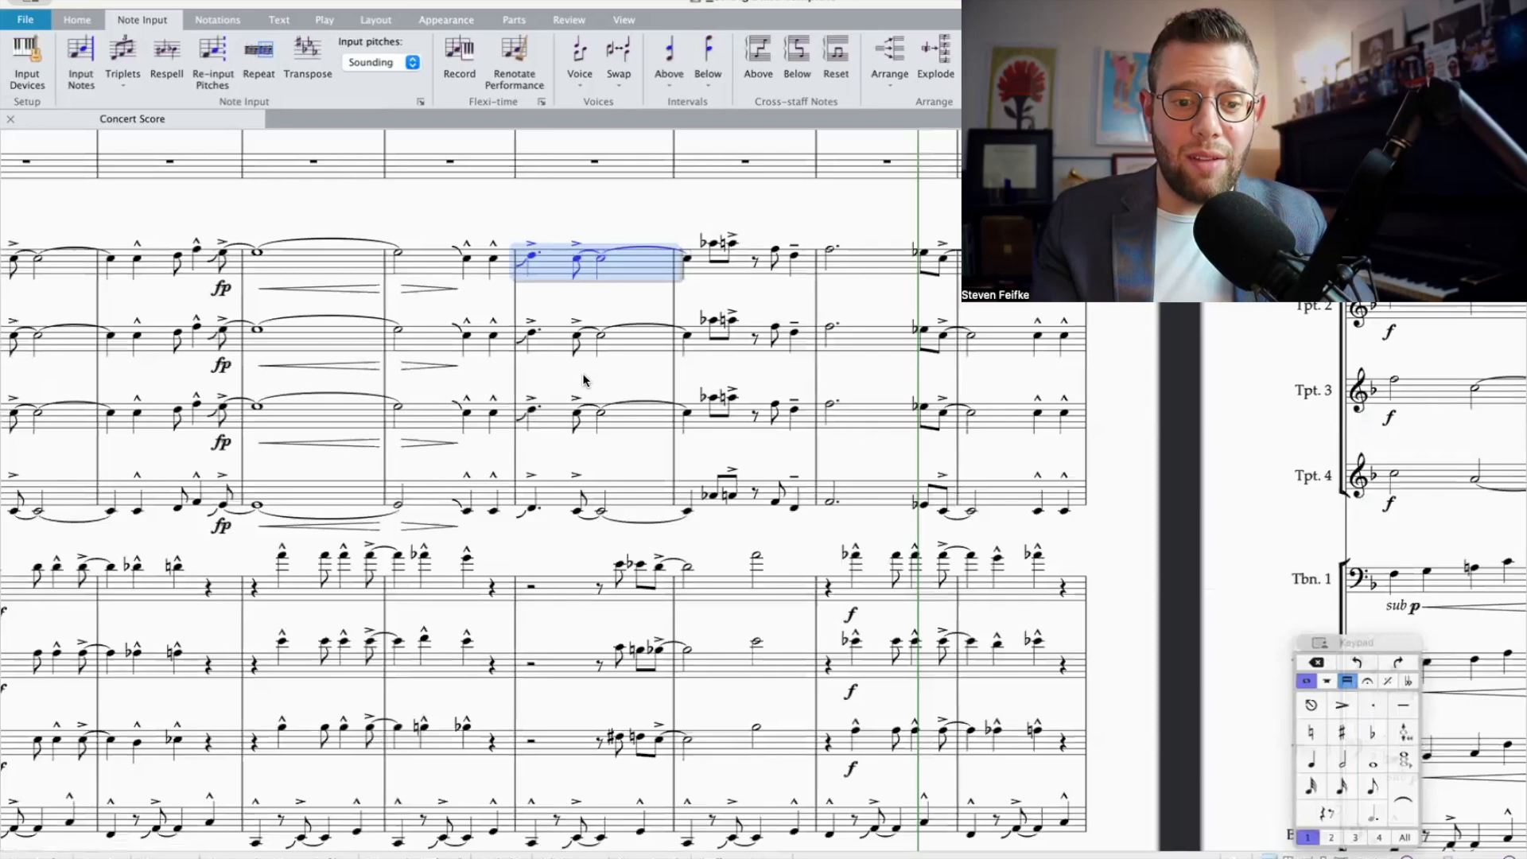
scroll(540, 478, down, 6)
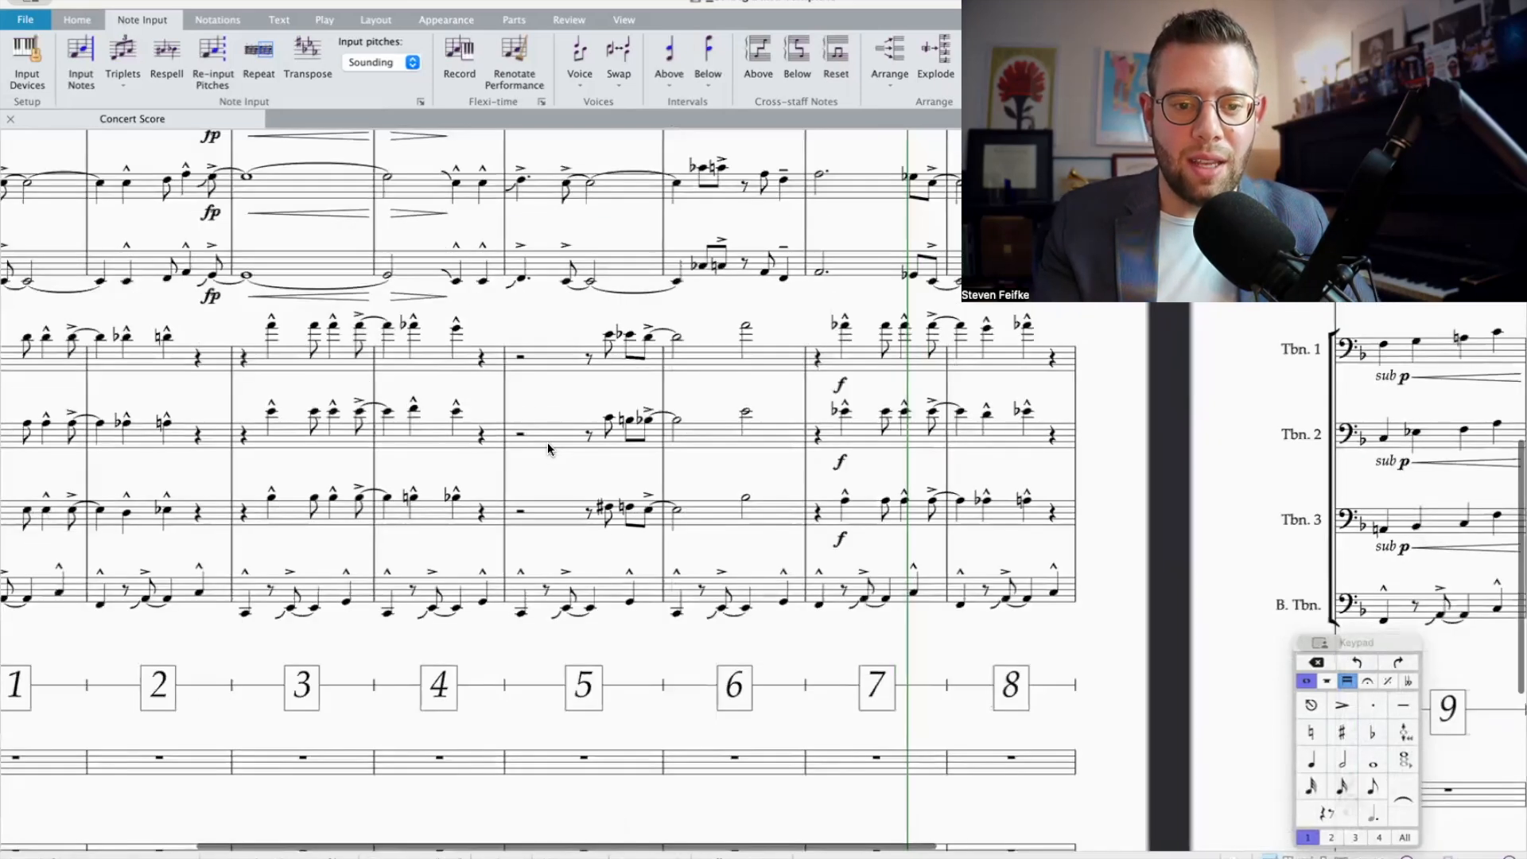
scroll(577, 298, up, 7)
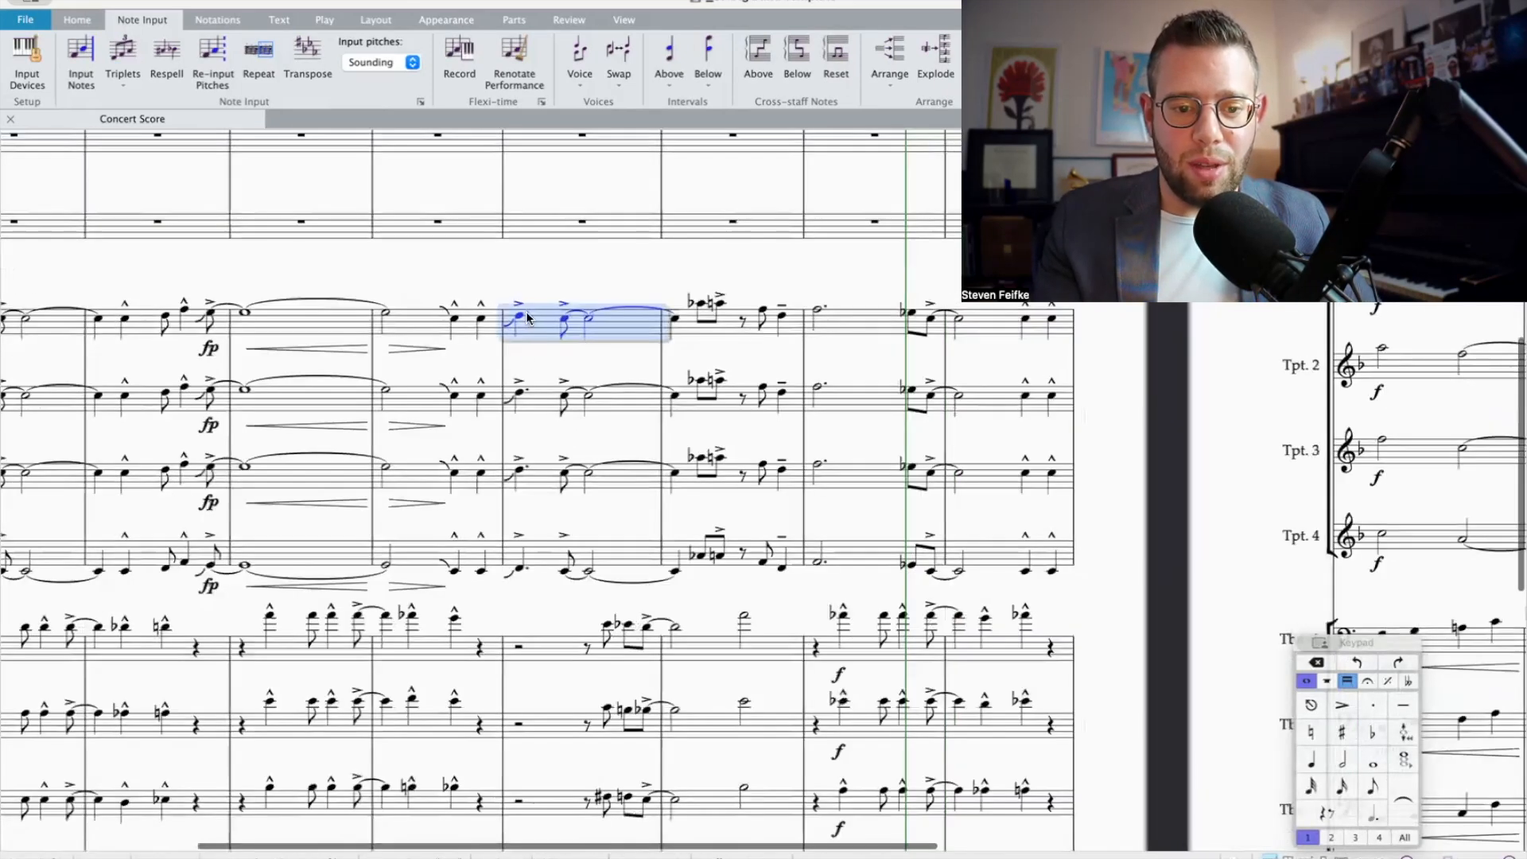
click(520, 394)
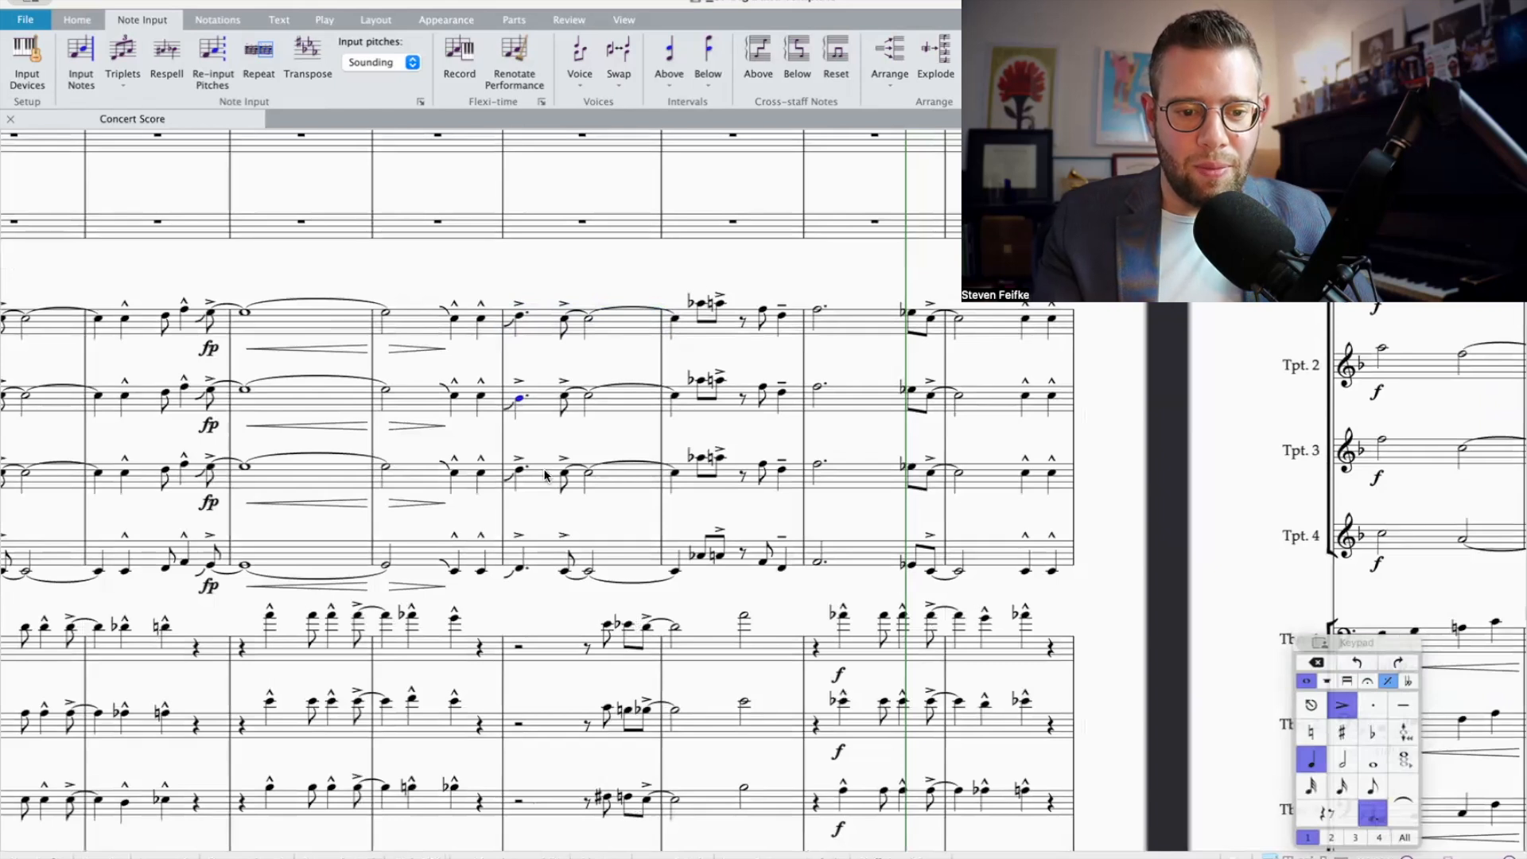
click(518, 570)
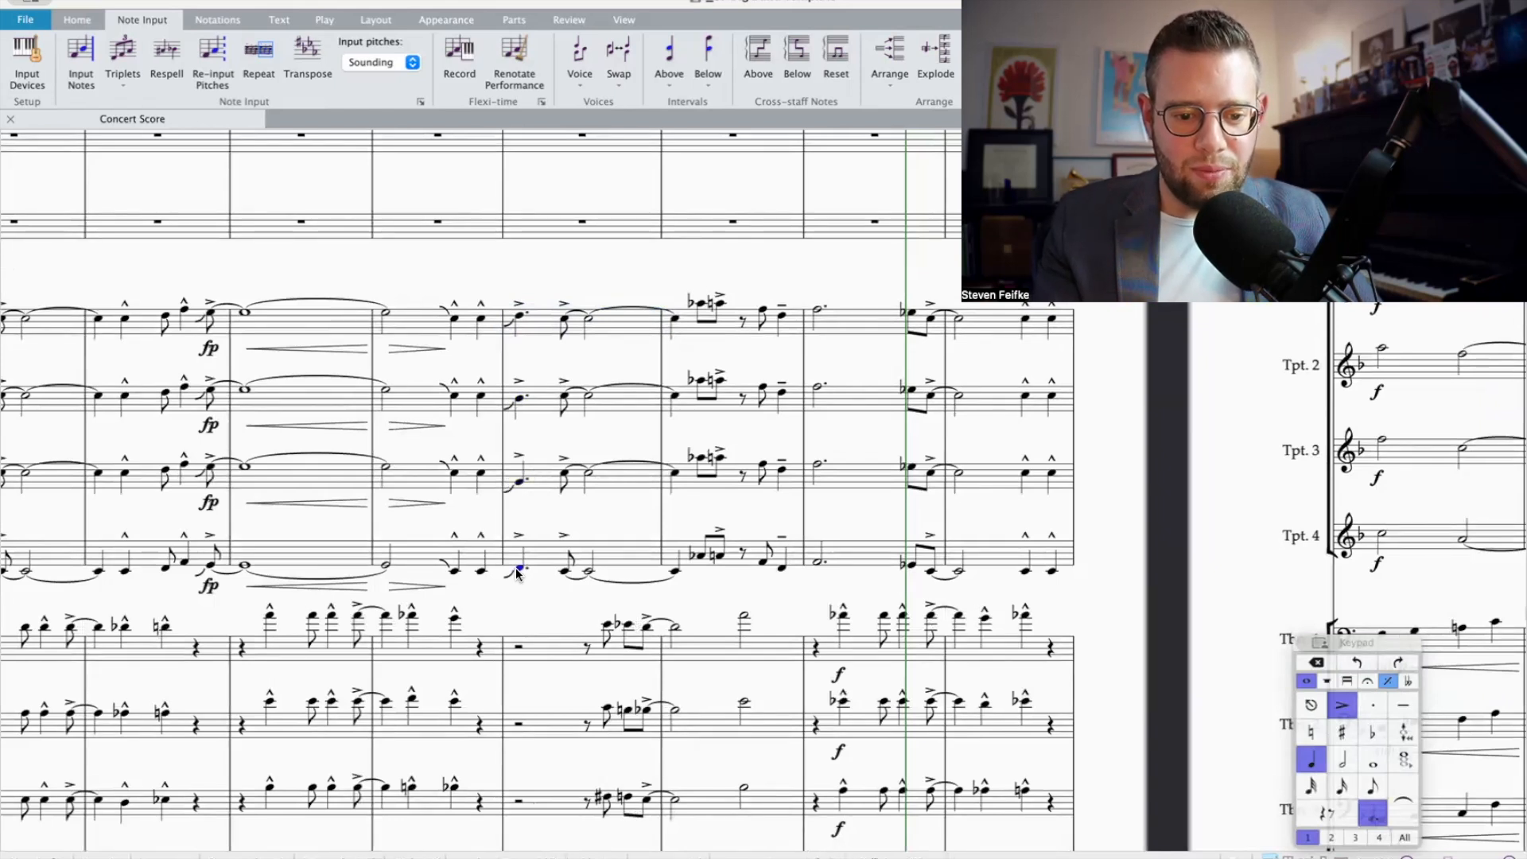
Step: Re-pitch the tied note from bar 5 into the first beat of bar 6 in Trumpets 2, 3 and 4
click(563, 397)
click(564, 477)
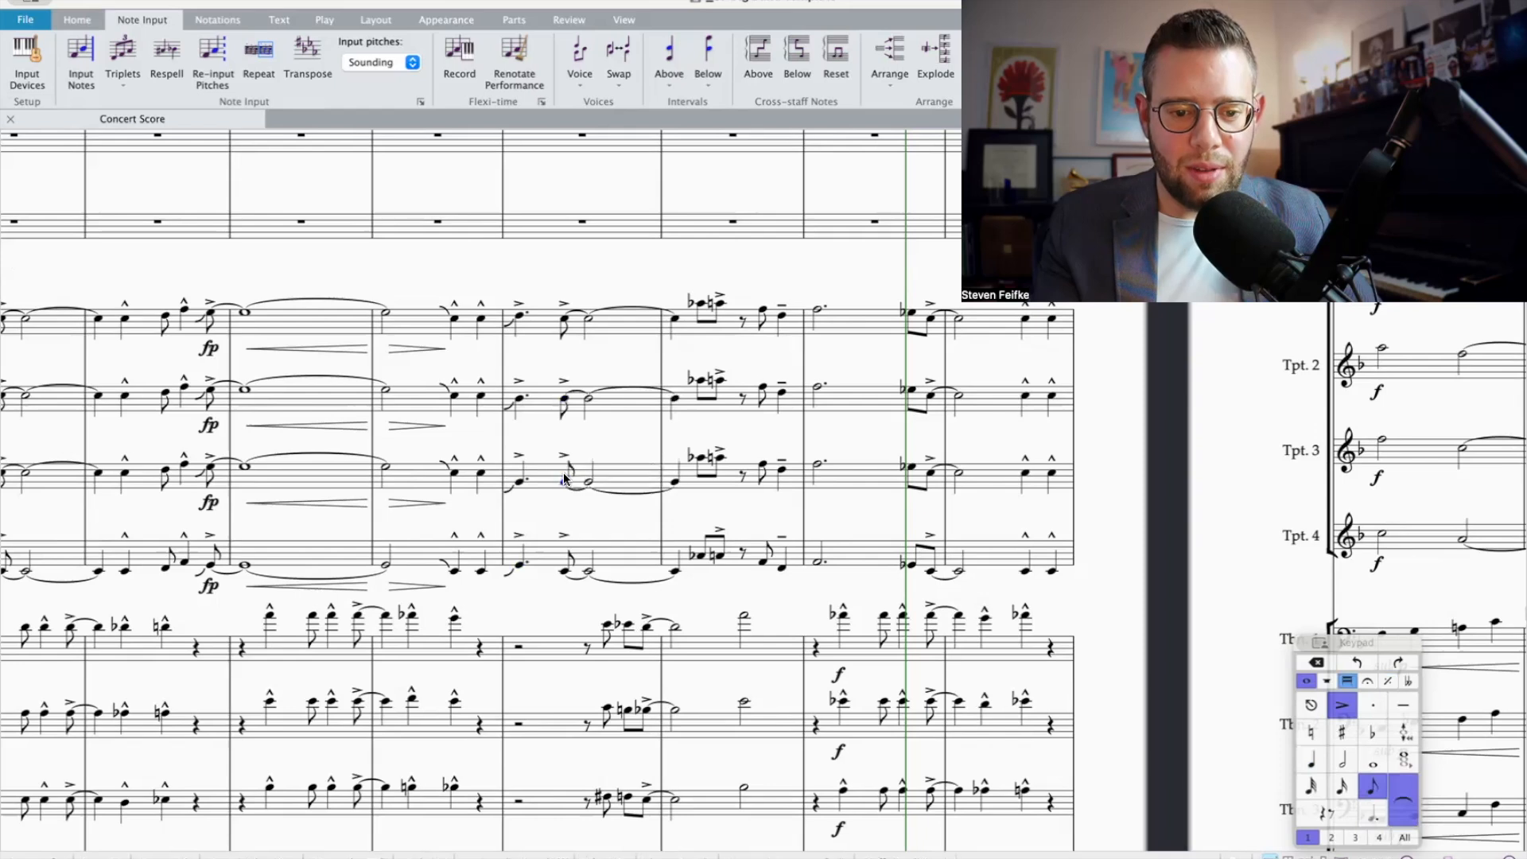
click(564, 573)
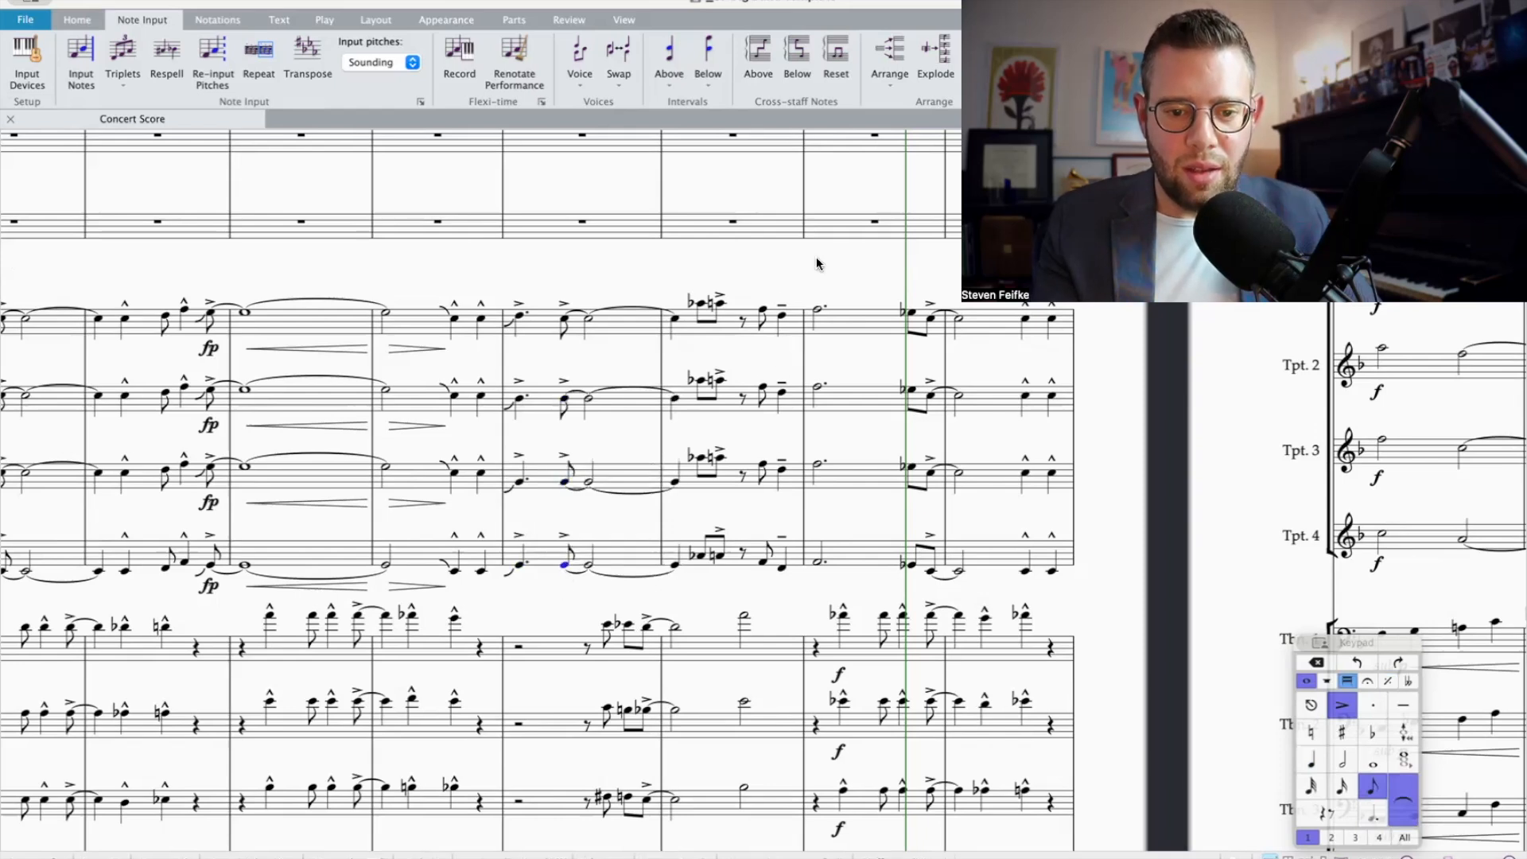
click(675, 409)
click(675, 401)
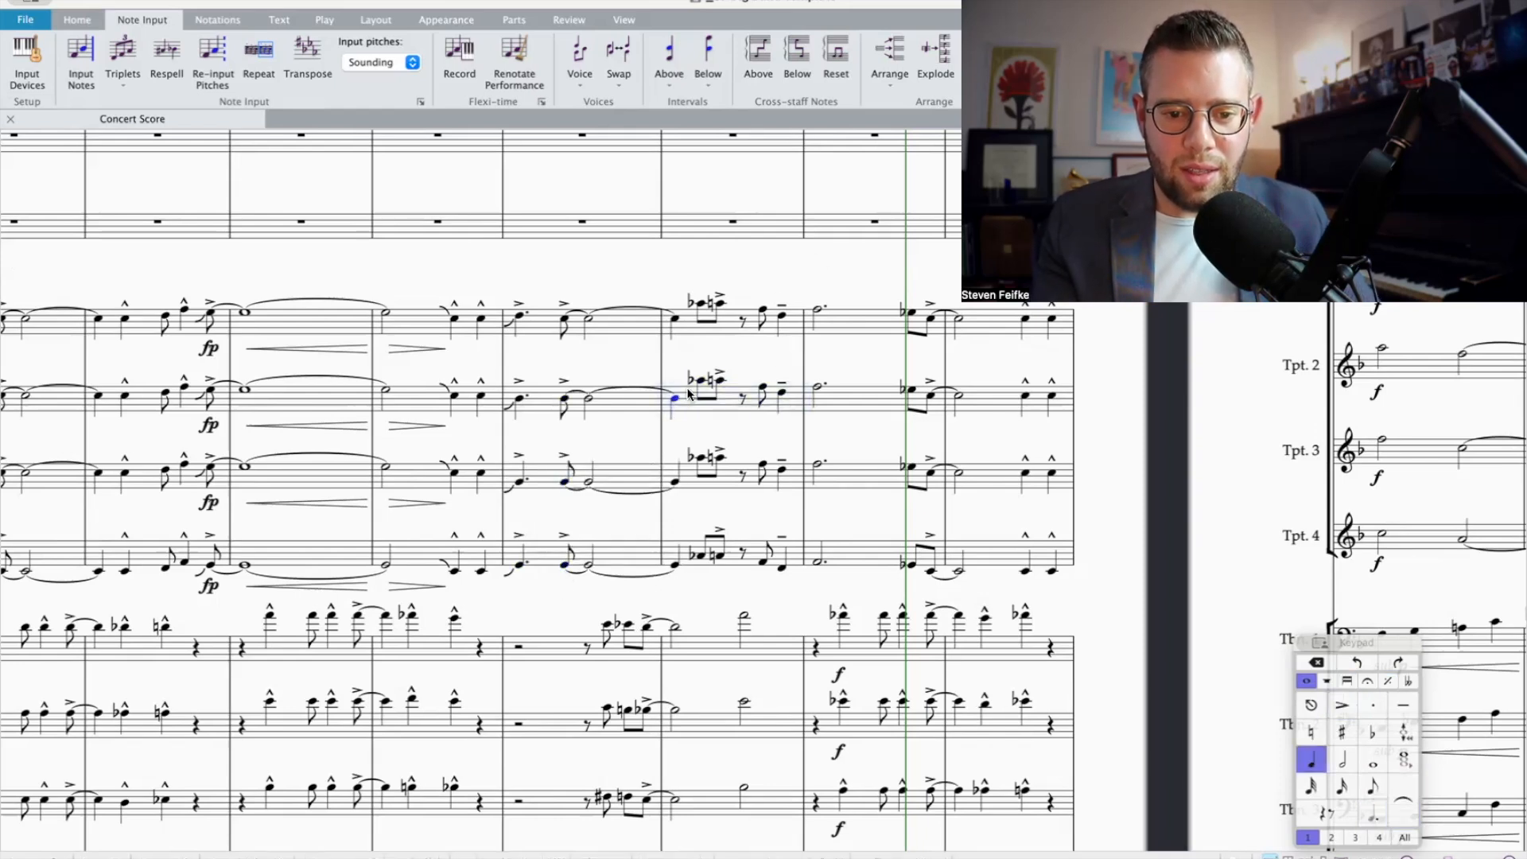
click(676, 484)
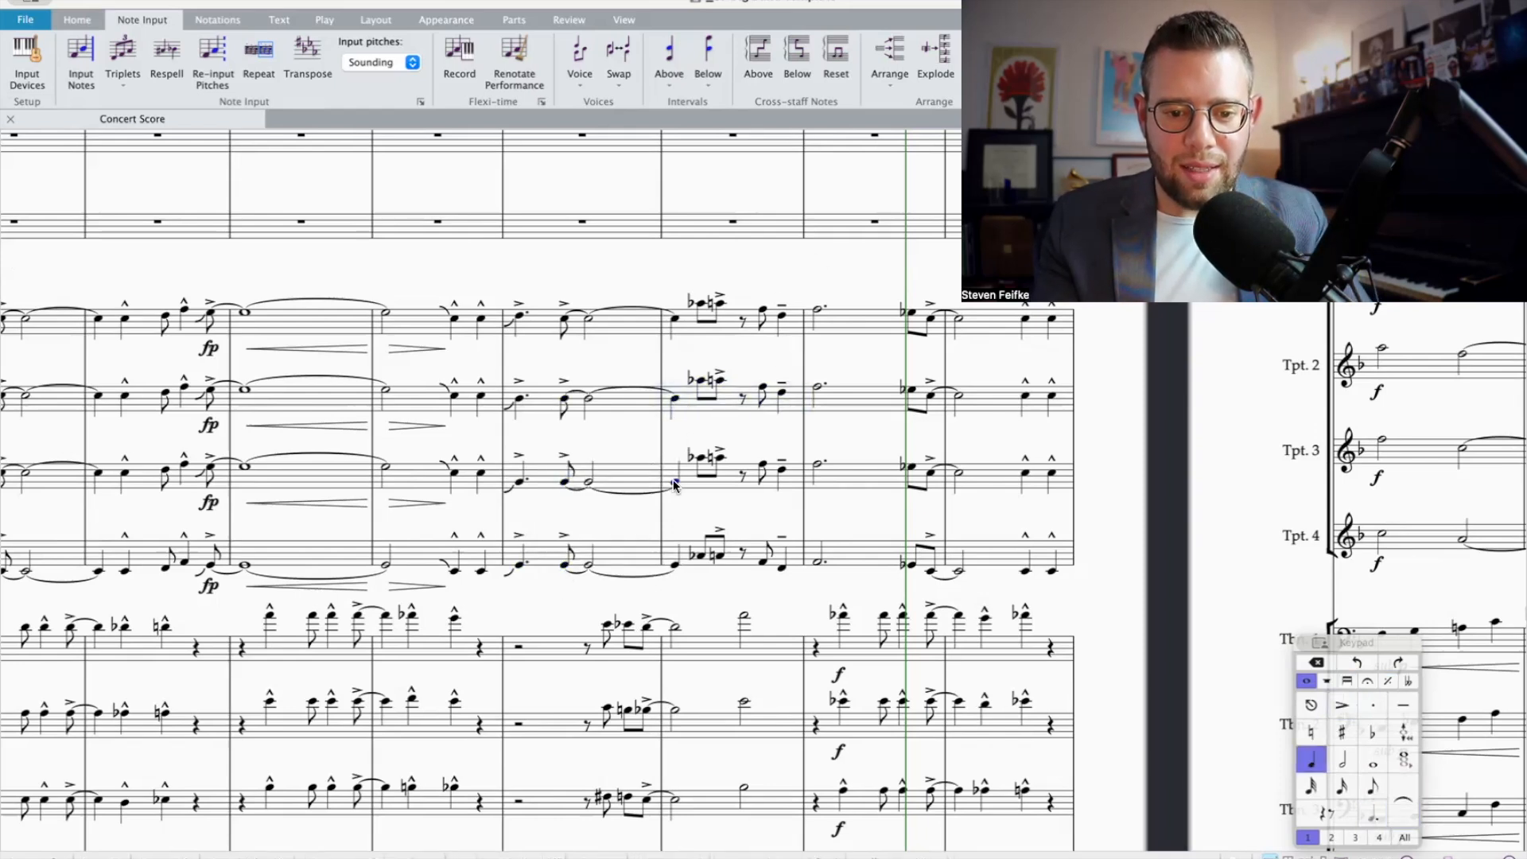
Step: Delete the notes in Trumpets 2 to 4 from beat 2 of bar 6 through the dotted half note in bar 7
click(699, 385)
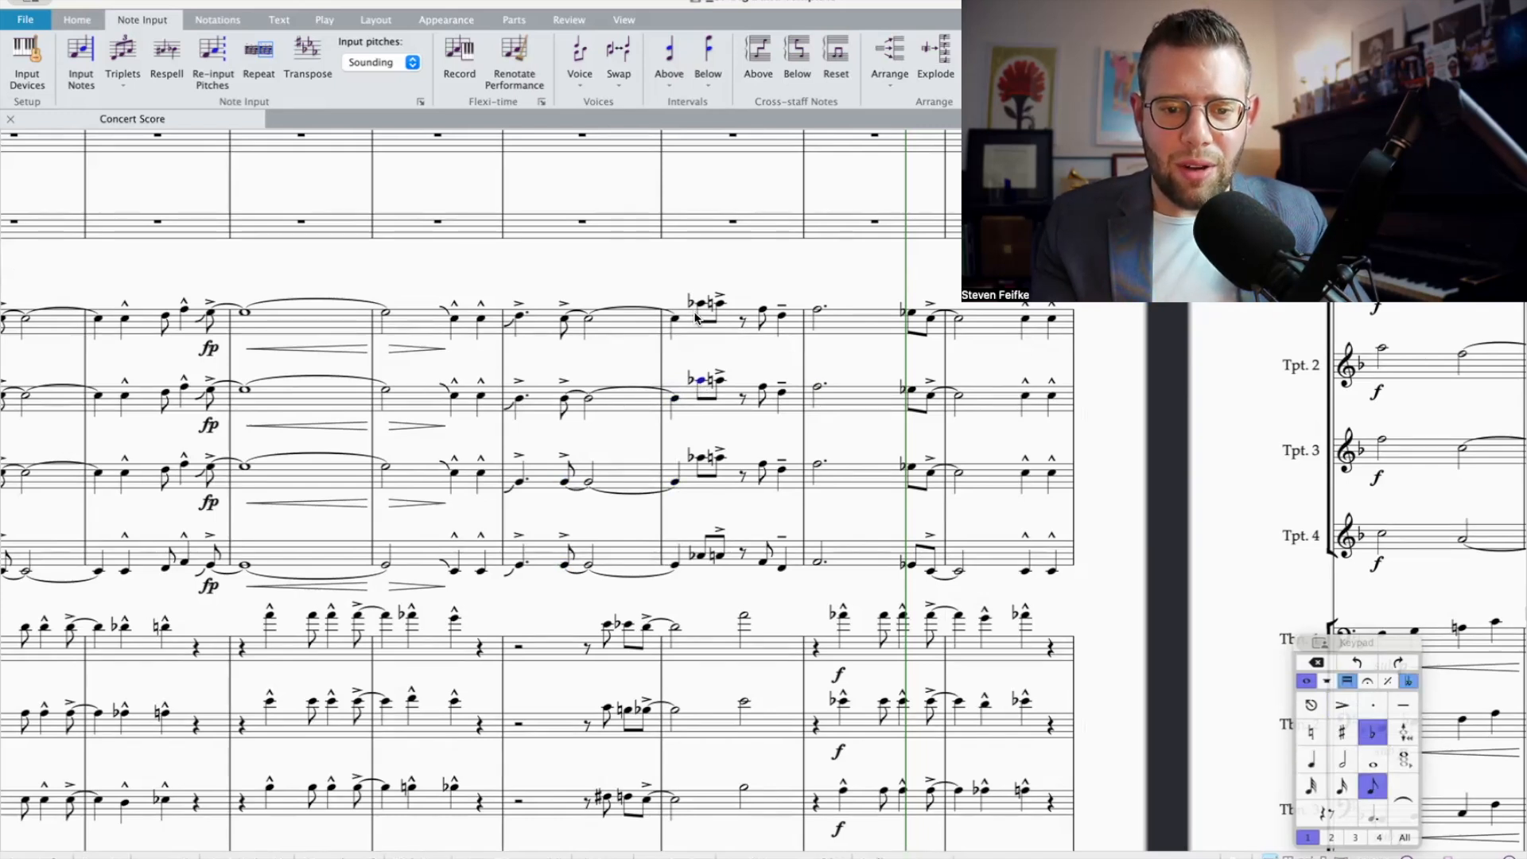
scroll(704, 318, right, 3)
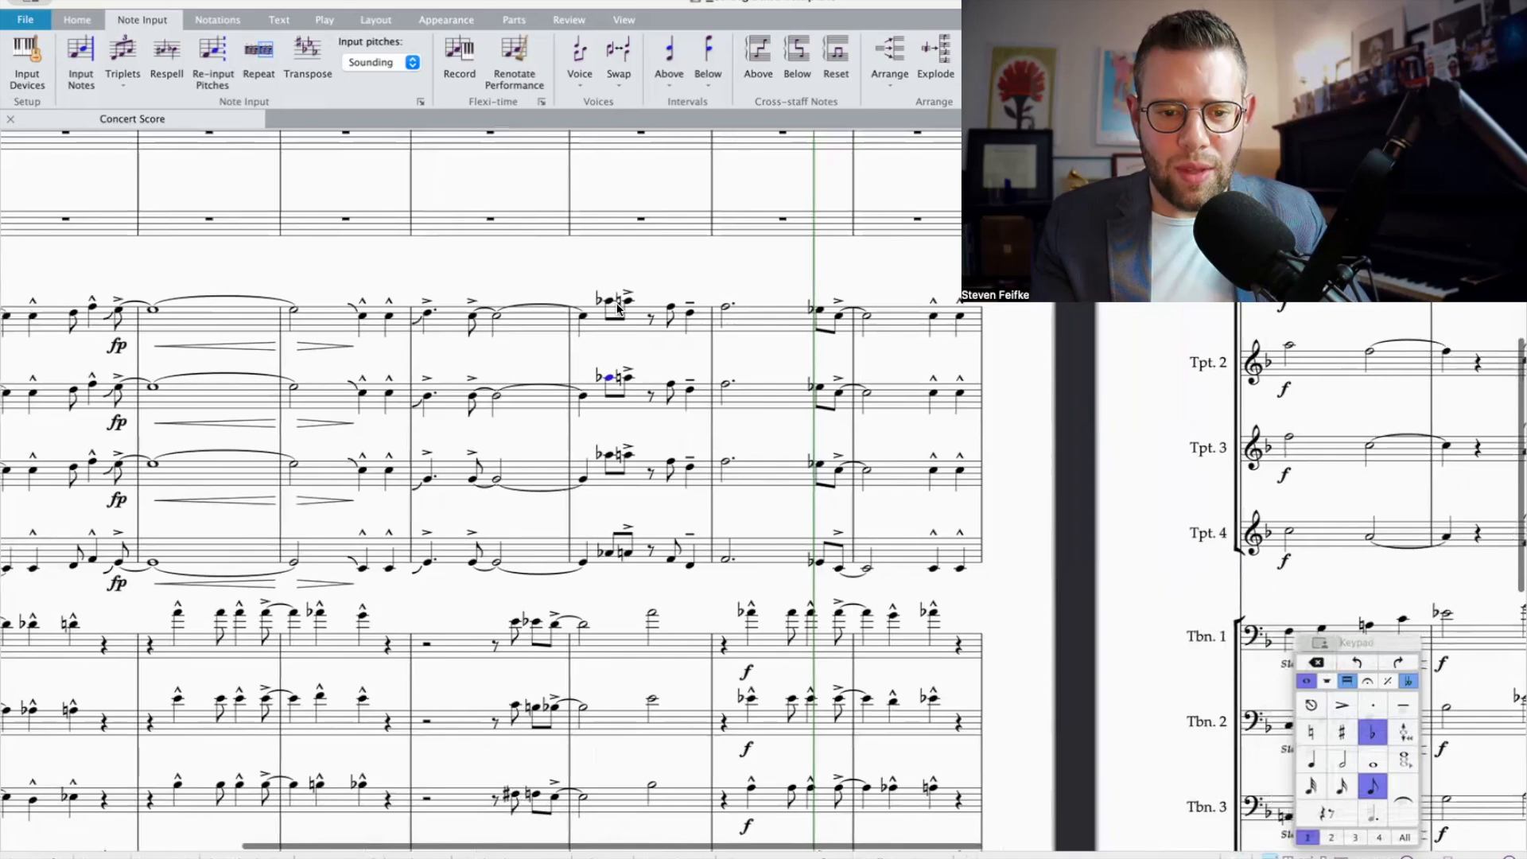
click(630, 376)
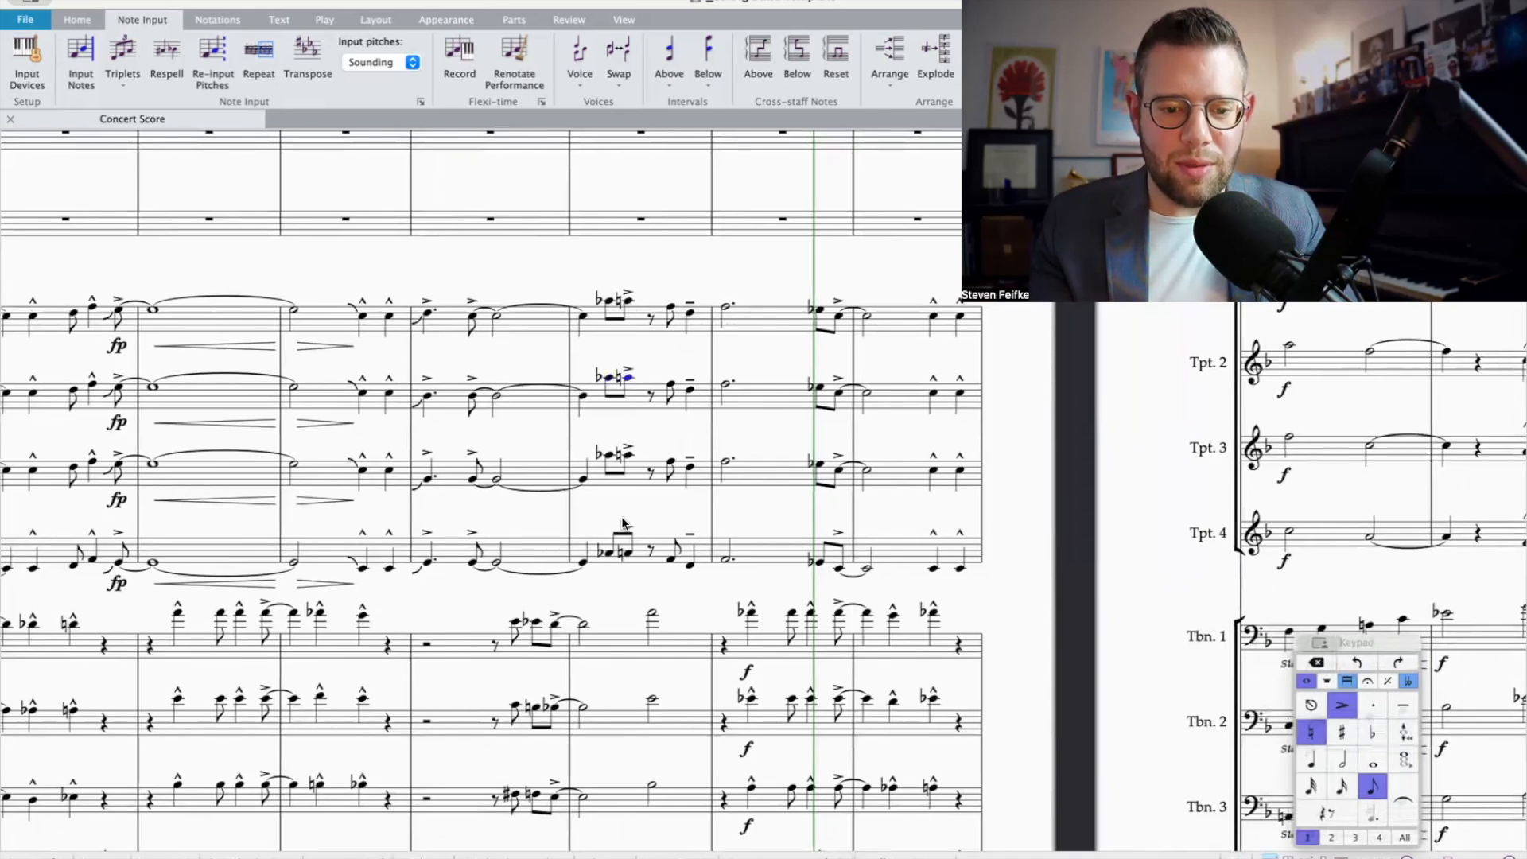
shift+click(617, 554)
key(Delete)
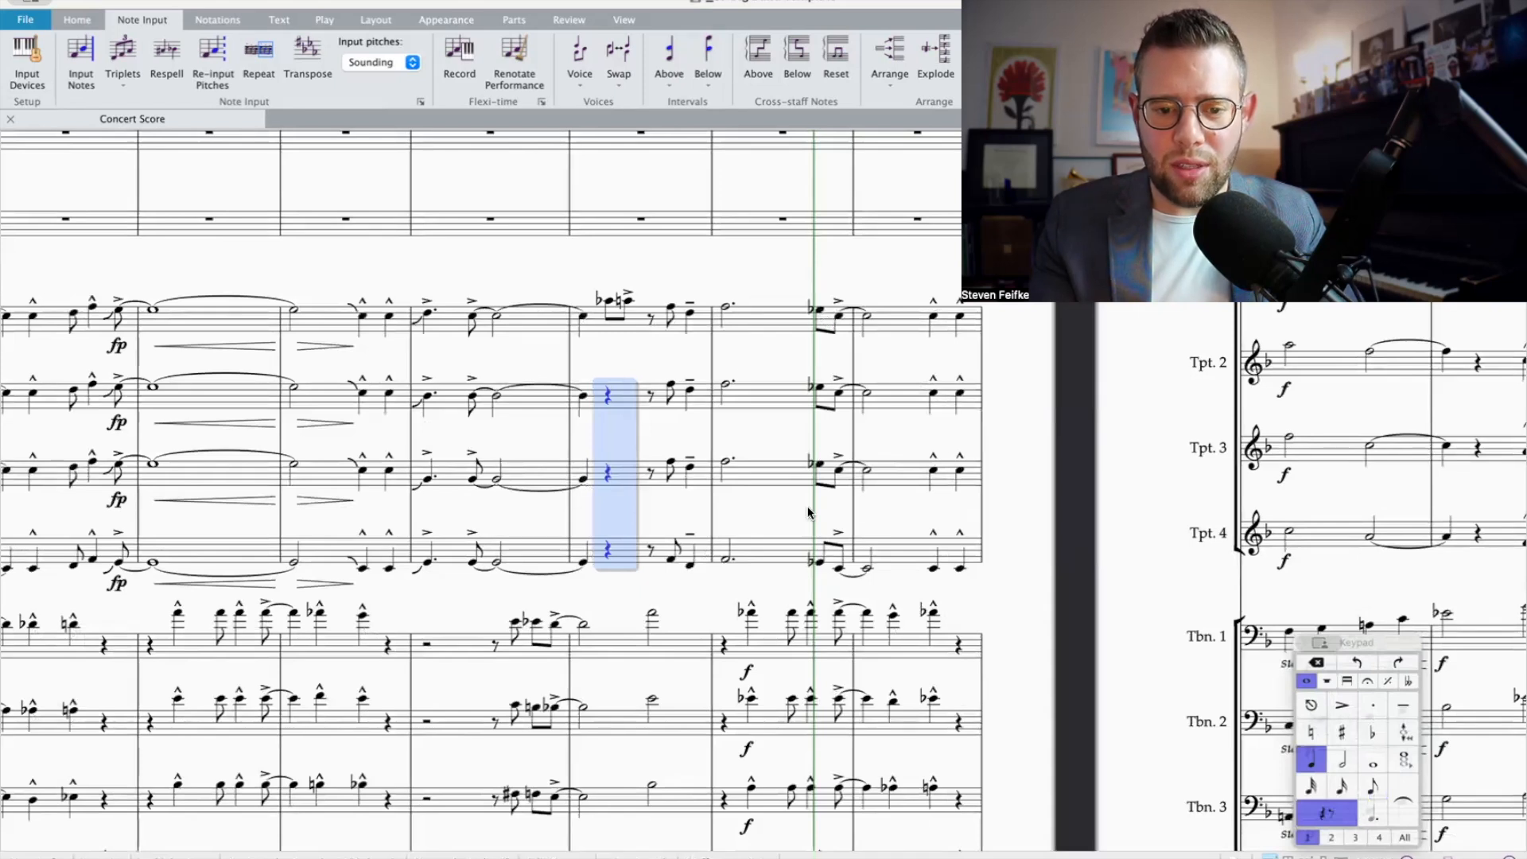
click(672, 388)
shift+click(724, 556)
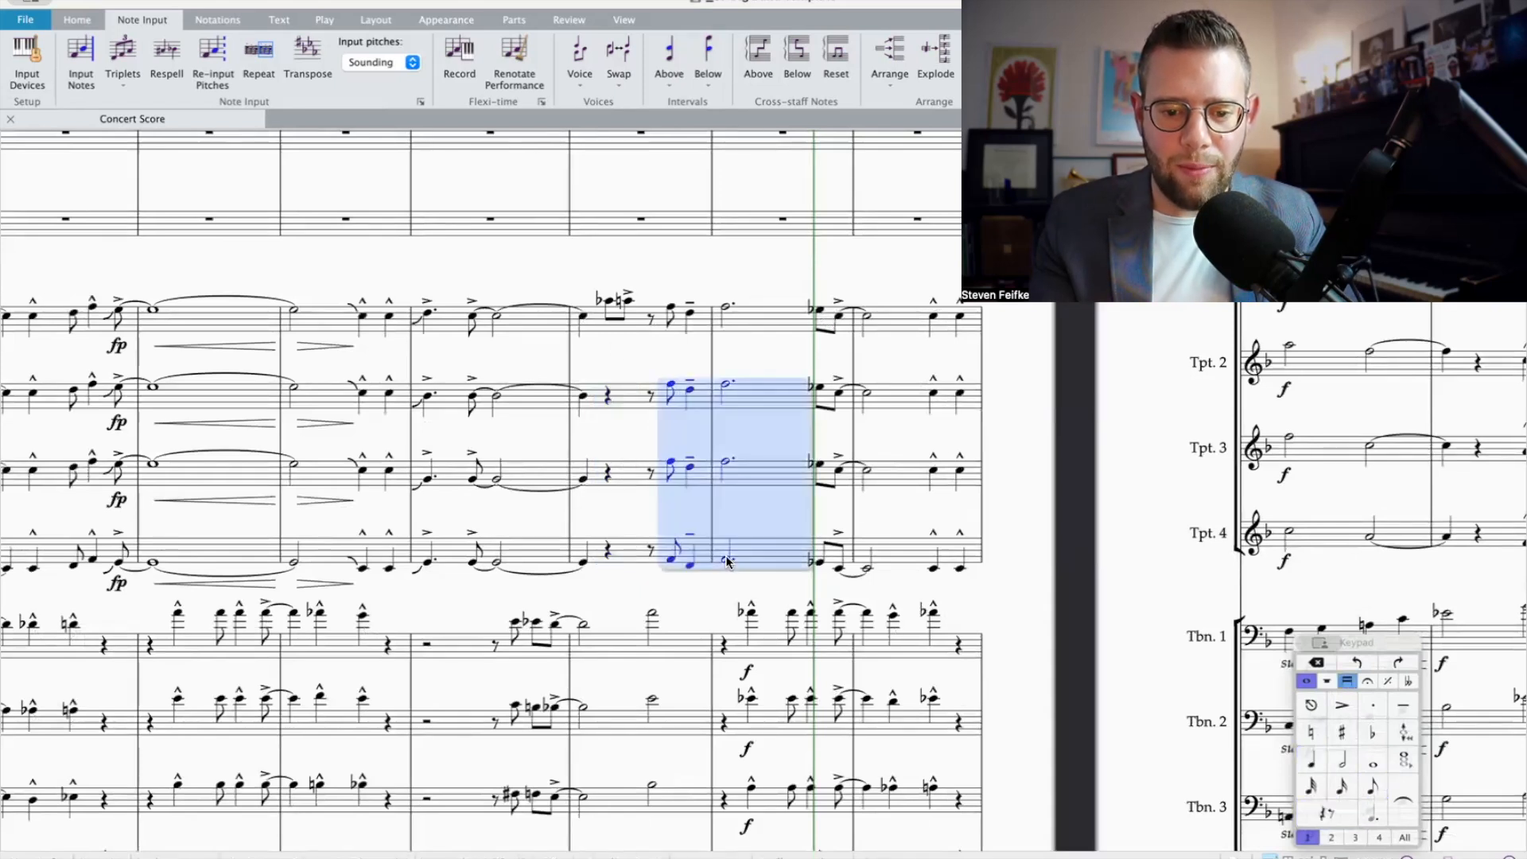
key(Delete)
Step: Add harmony notes below Trumpet 1's two beat 2 eighth notes in bar 6, starting with a fourth below and flattening the first chord's added note
click(607, 302)
right_click(608, 302)
click(613, 295)
key(shift+4)
click(1376, 733)
key(shift+3)
key(Right)
scroll(1085, 628, up, 2)
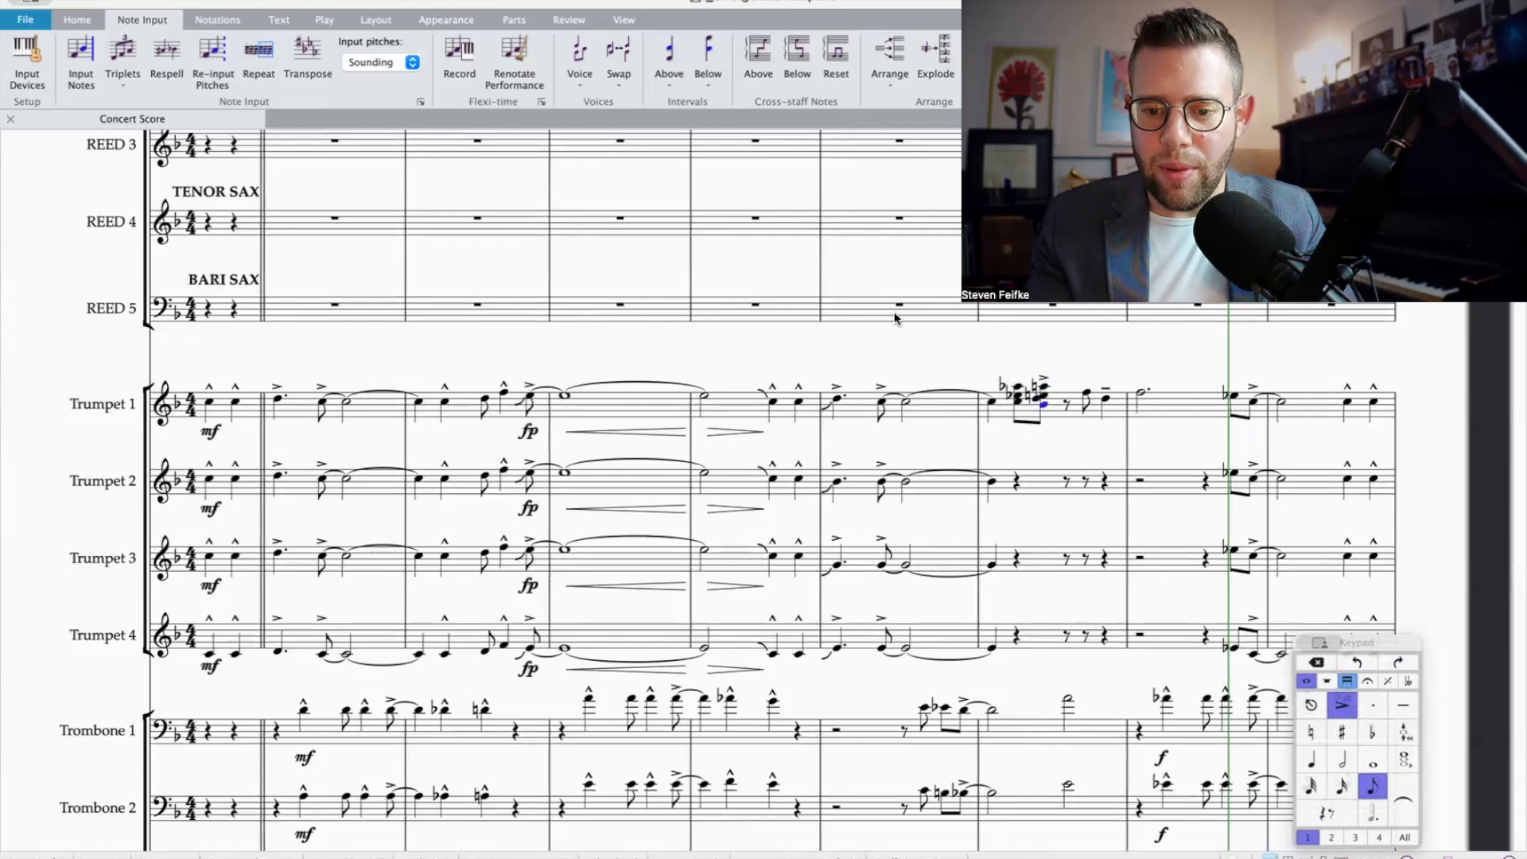
Step: Revoice Trumpet 1's first beat 2 chord in bar 6 by flattening its third note from the top and adding a fourth note below
click(1018, 402)
click(1018, 387)
click(1044, 387)
click(1018, 396)
click(1042, 396)
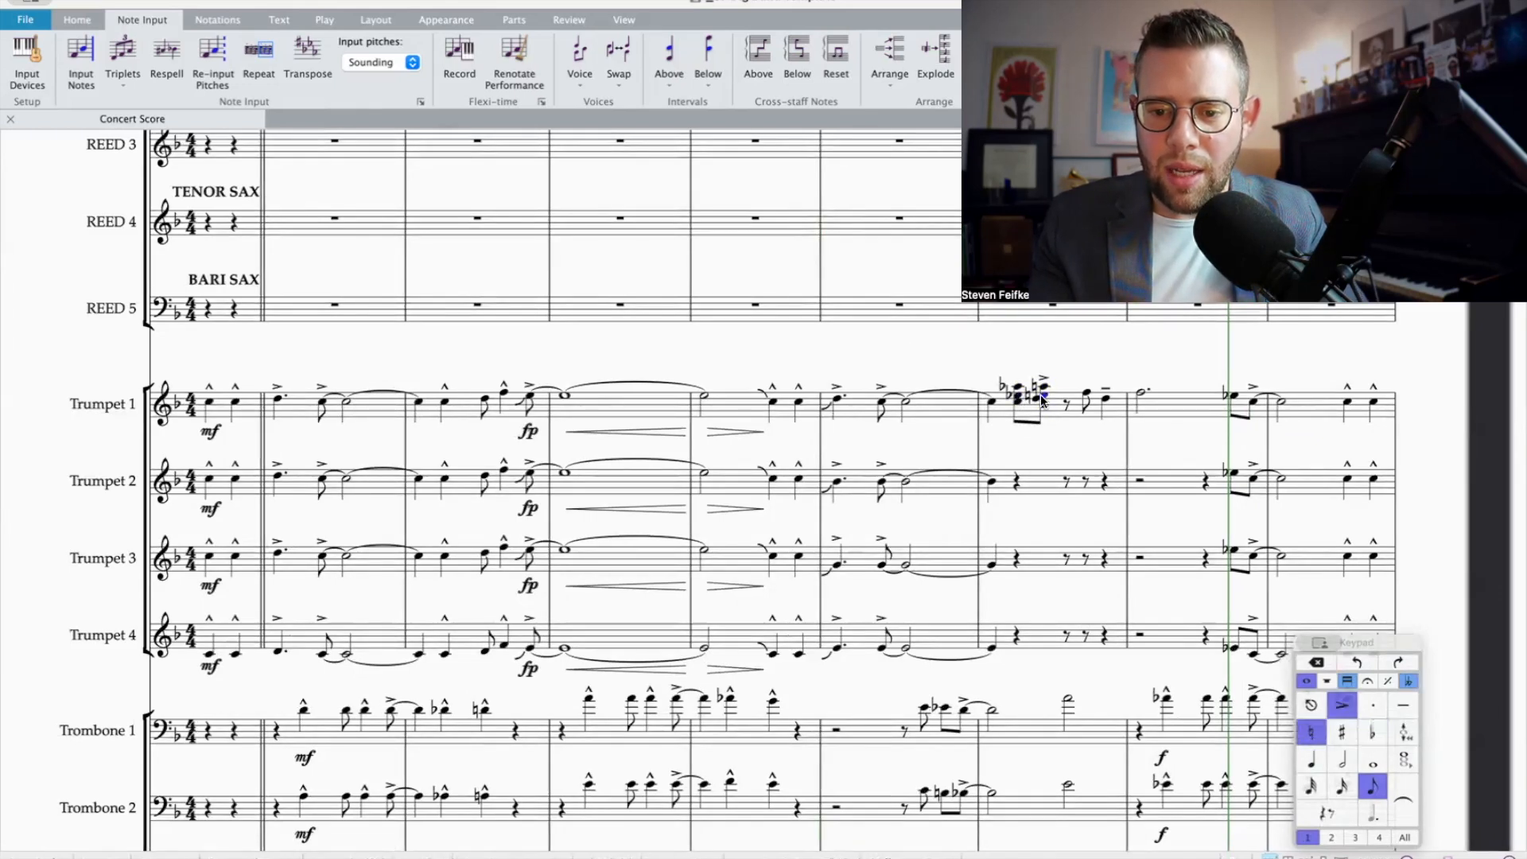
click(1020, 403)
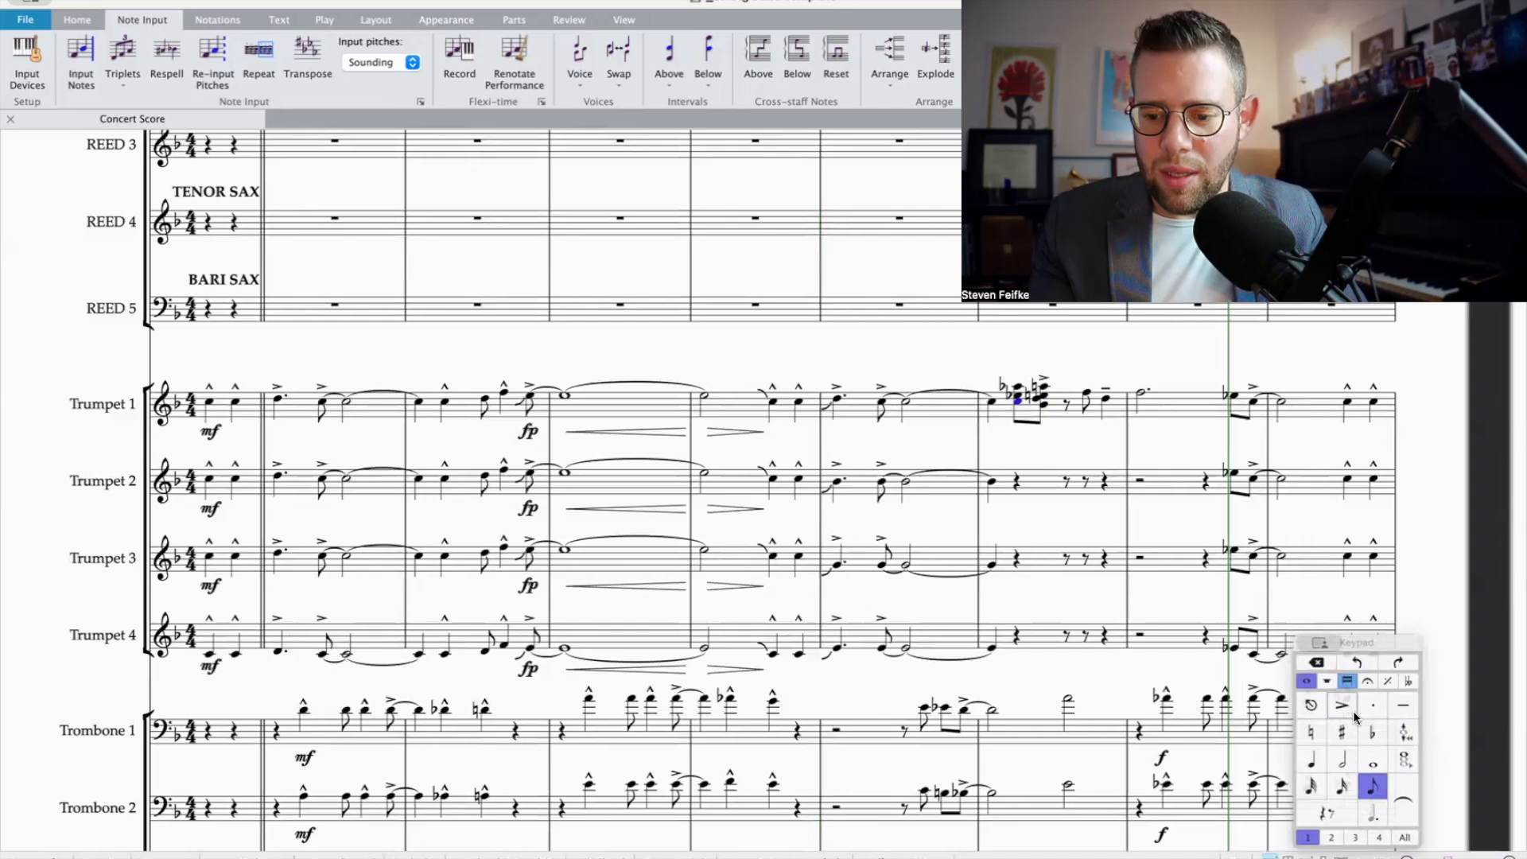
click(1372, 732)
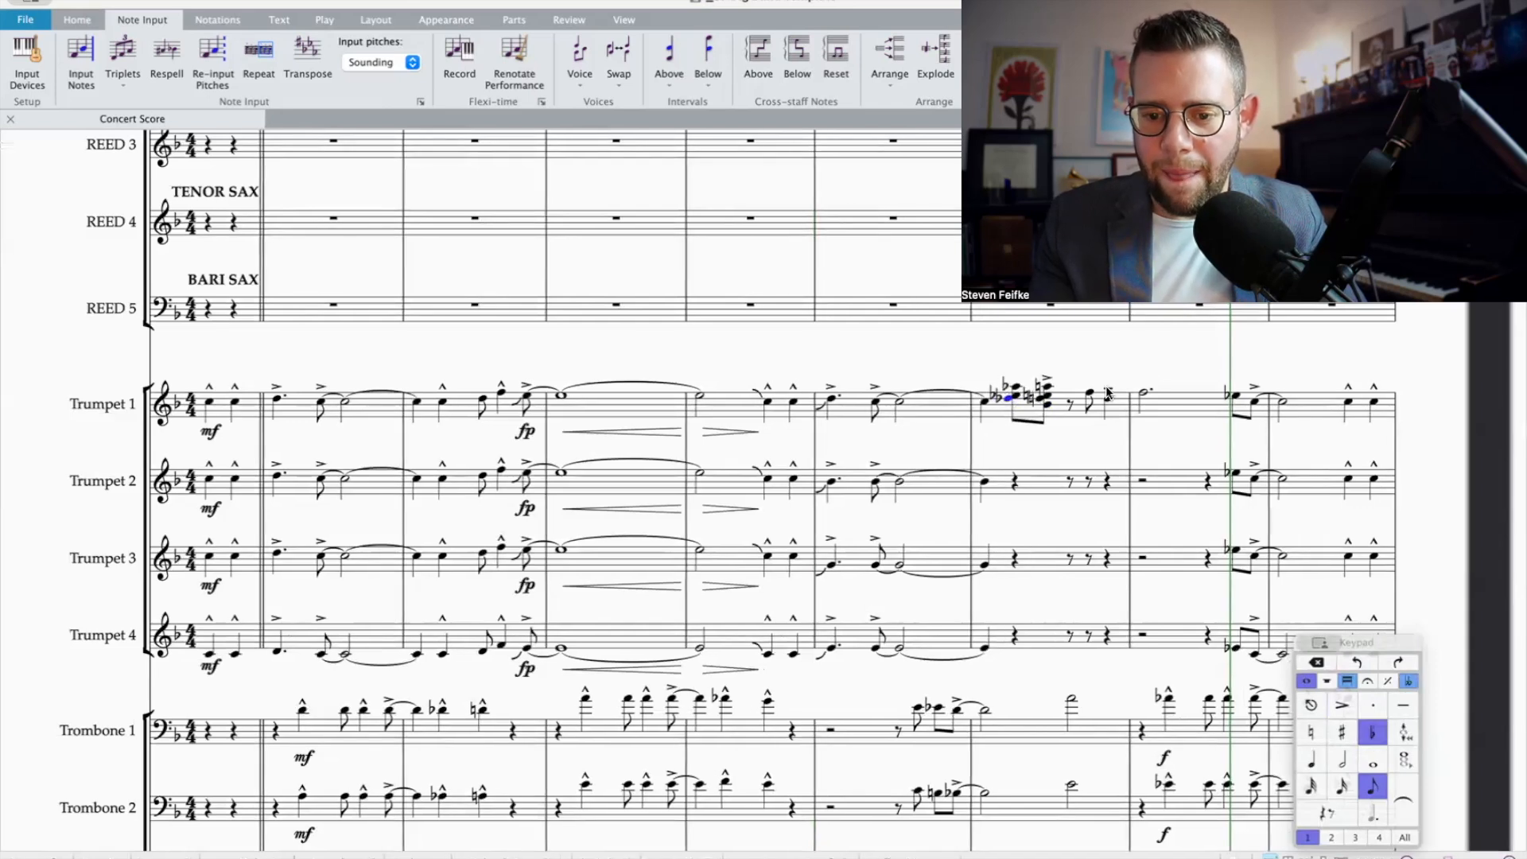
key(alt+Down)
click(1048, 405)
click(1017, 405)
key(Down)
scroll(1063, 430, right, 5)
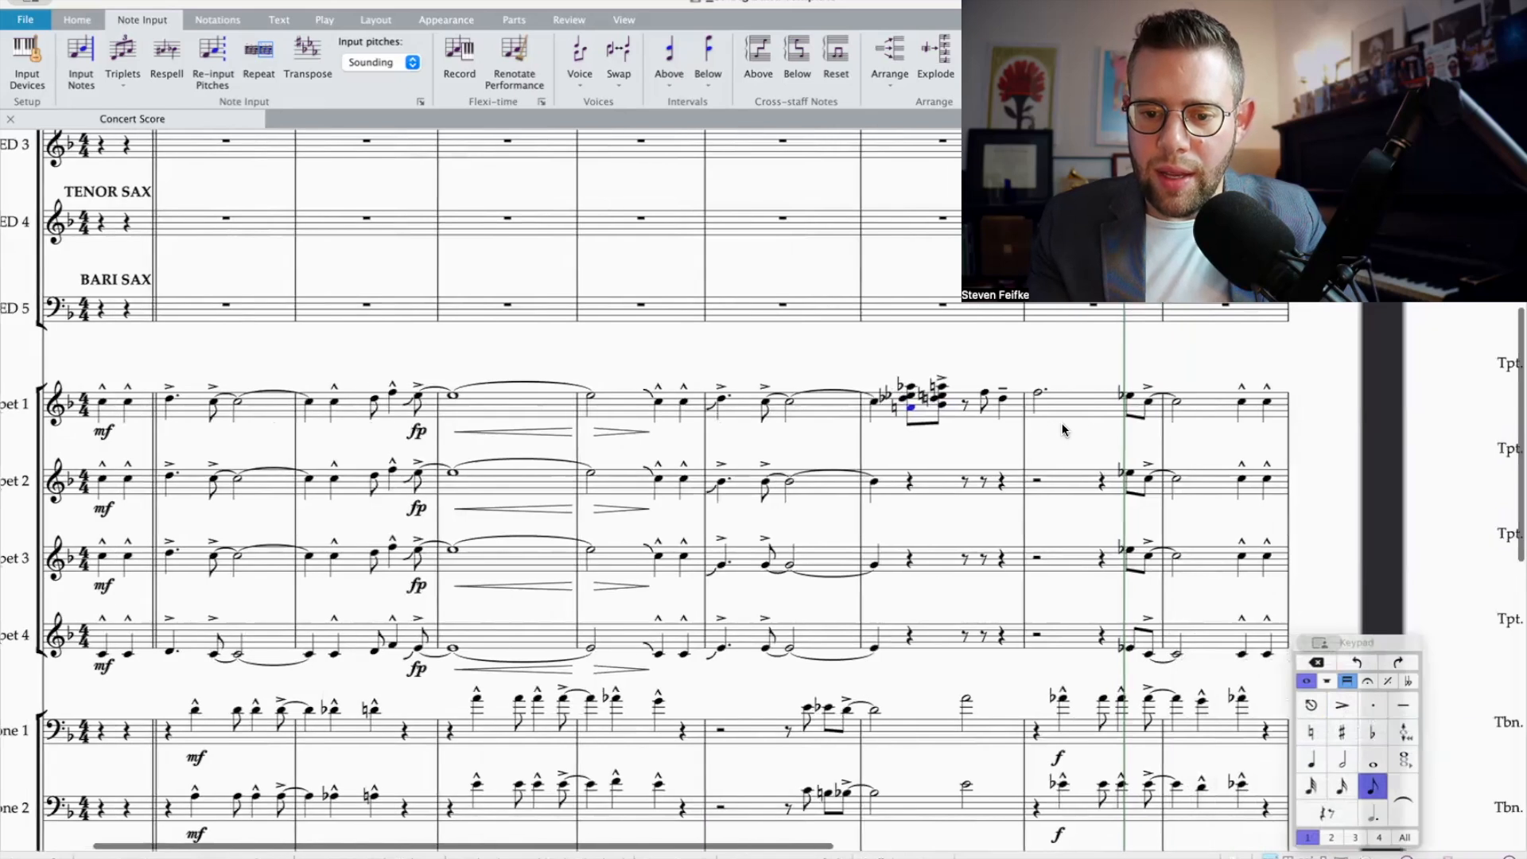
Step: Build four-note chords in stacked thirds below Trumpet 1's last eighth note and the final quarter note in bar 6
scroll(644, 389, right, 1)
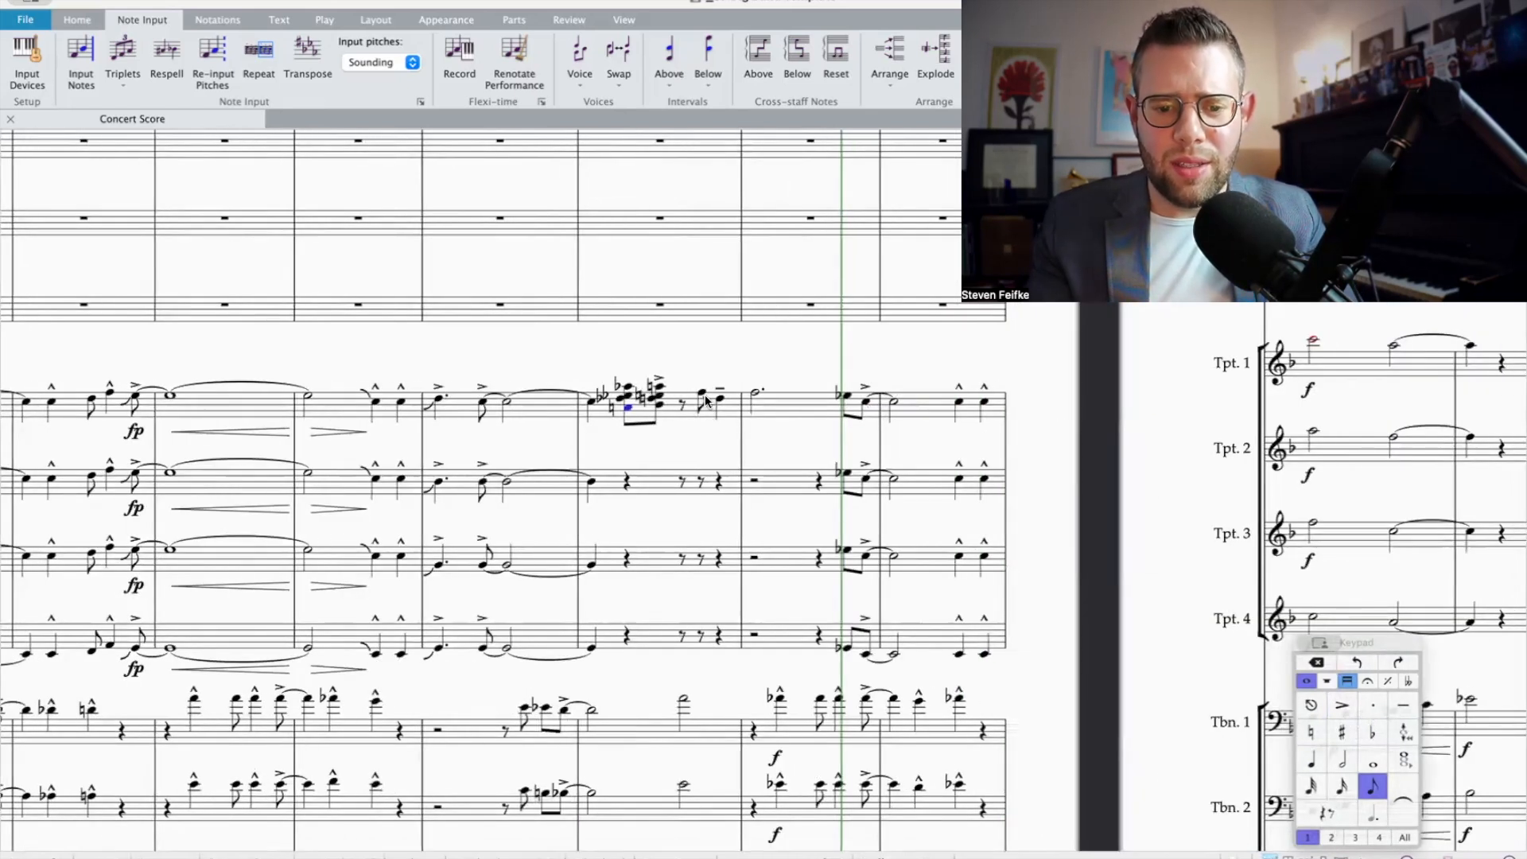
scroll(761, 463, right, 3)
scroll(761, 463, down, 2)
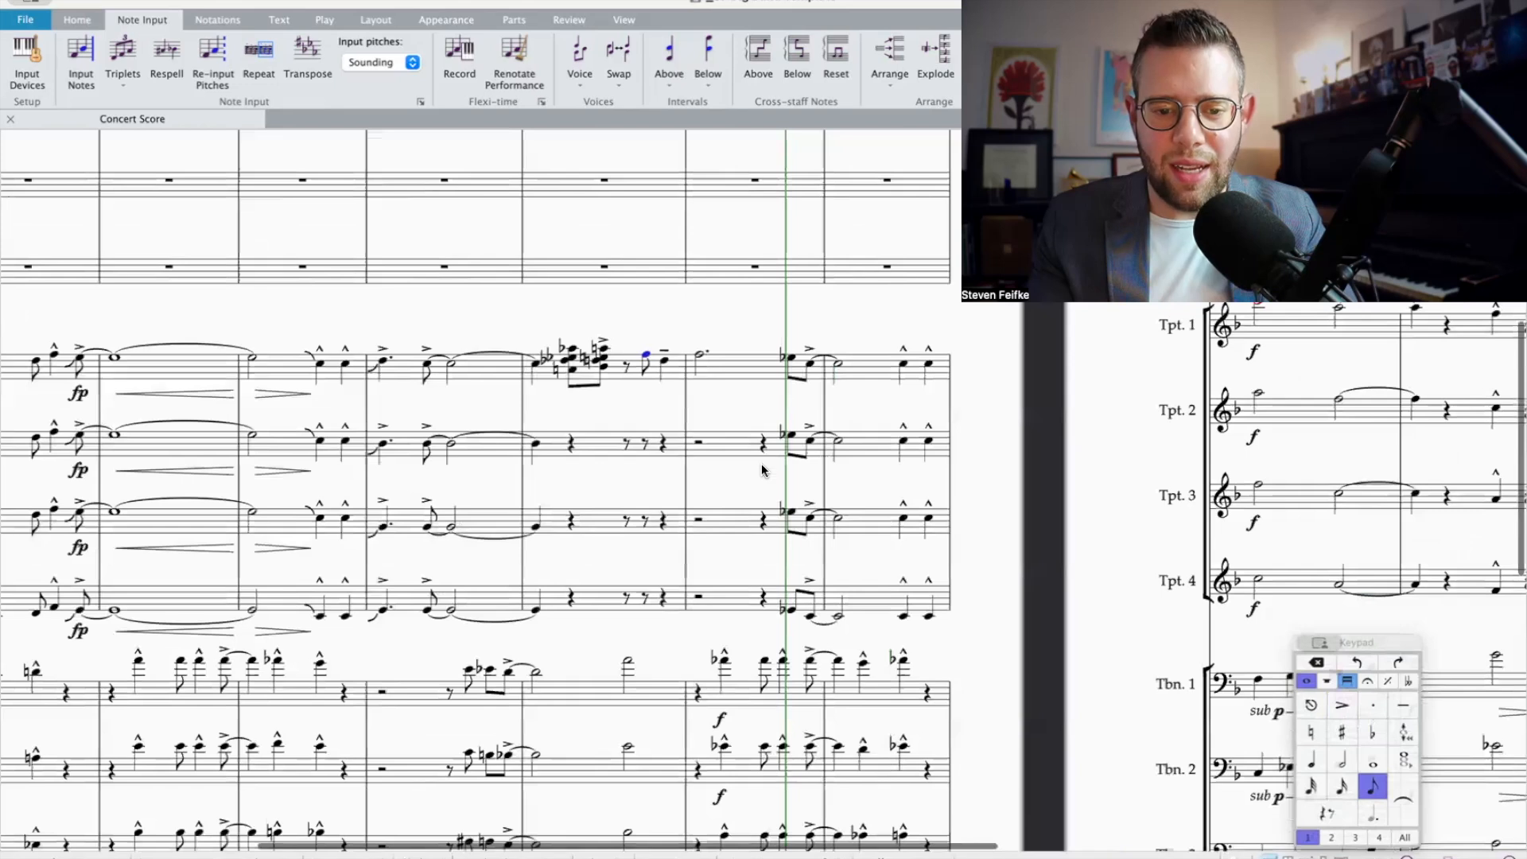
scroll(724, 613, down, 5)
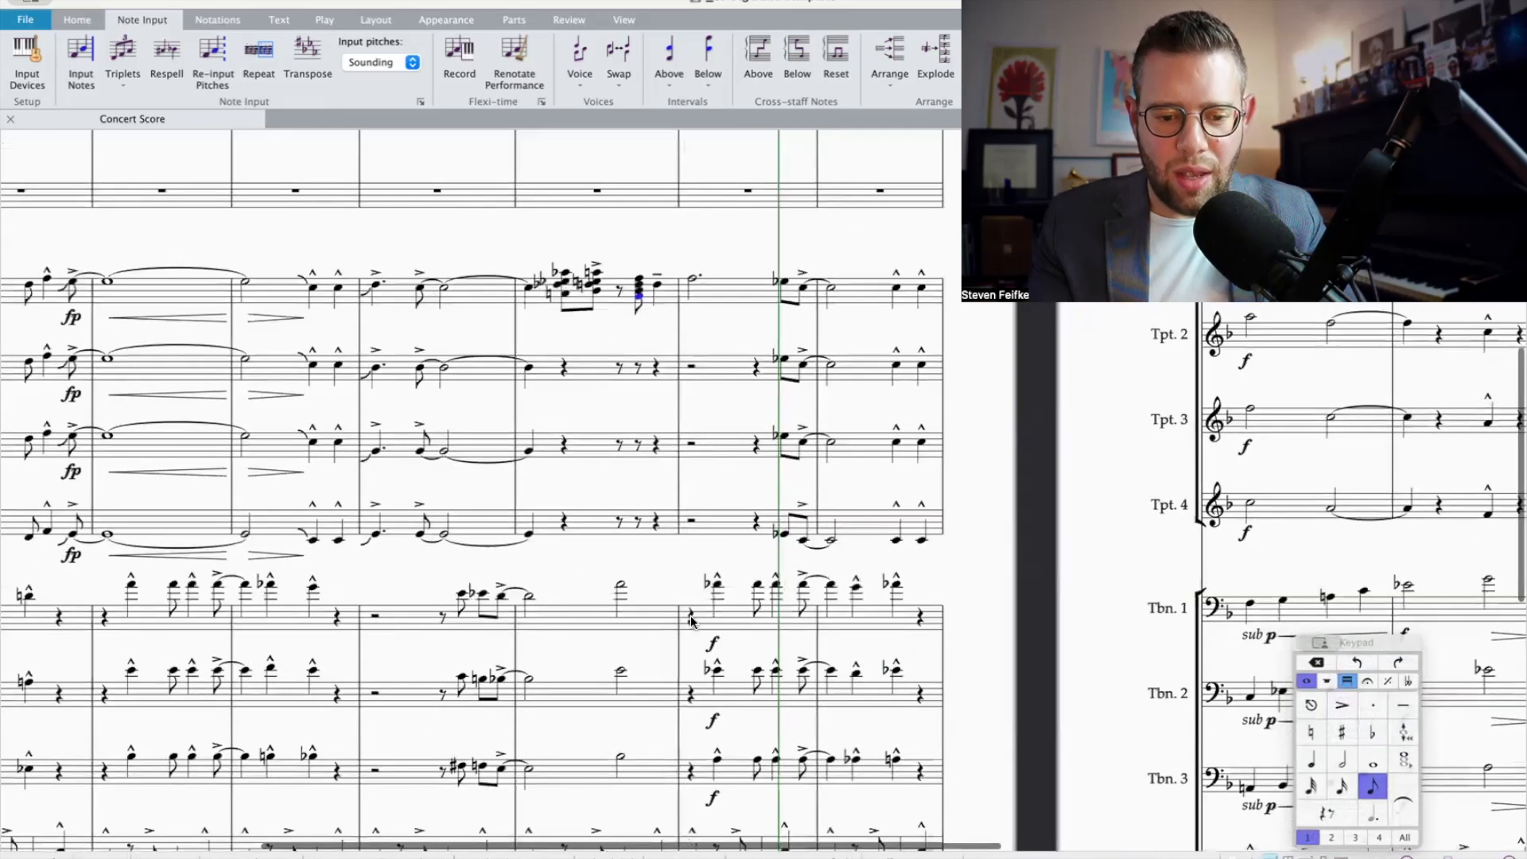
scroll(617, 532, up, 5)
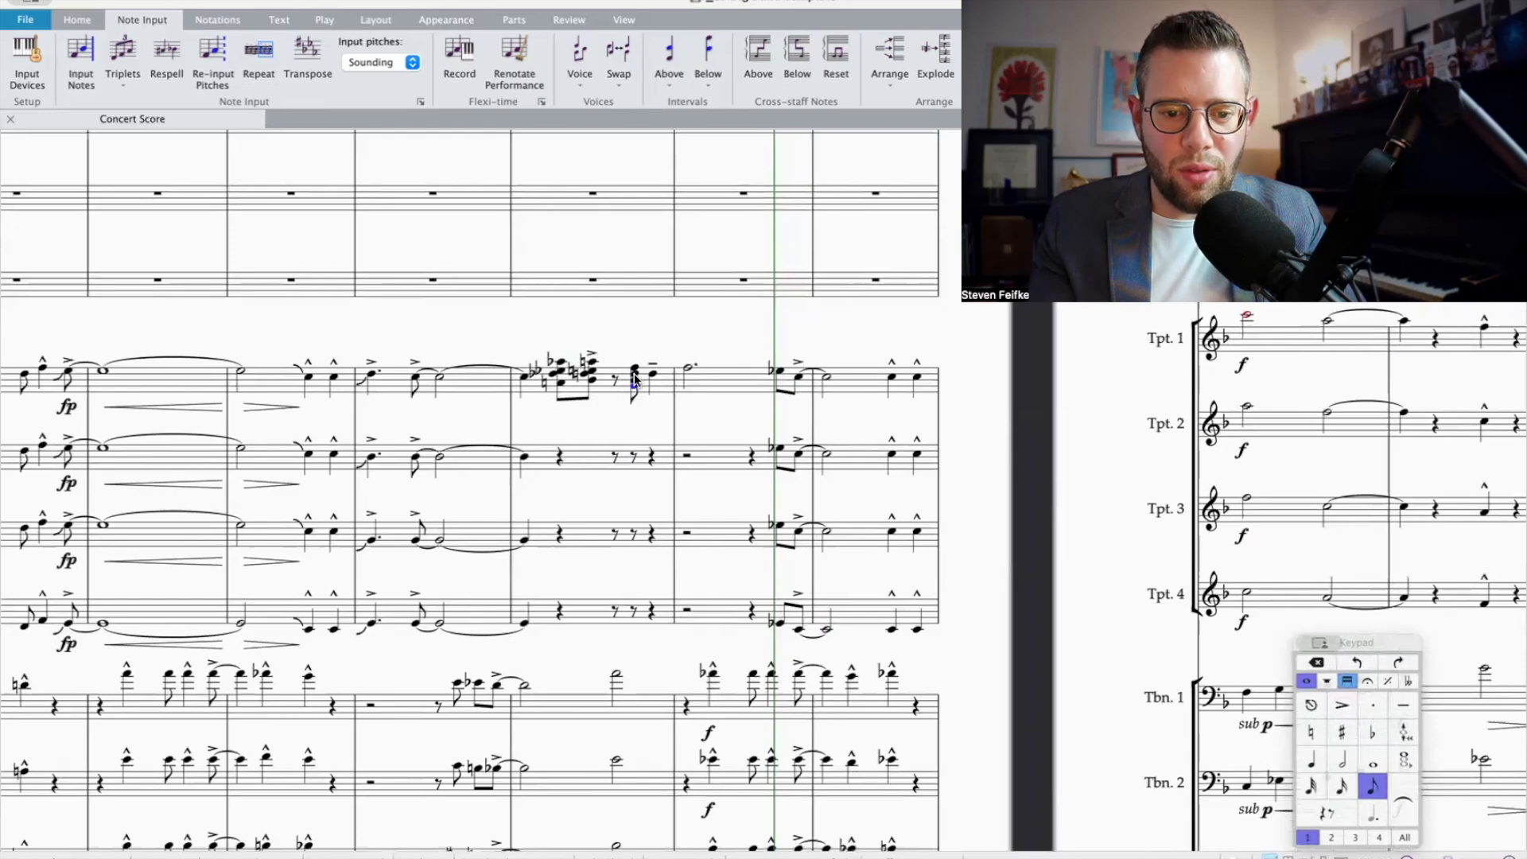
click(652, 373)
key(shift+3)
key(shift+3)
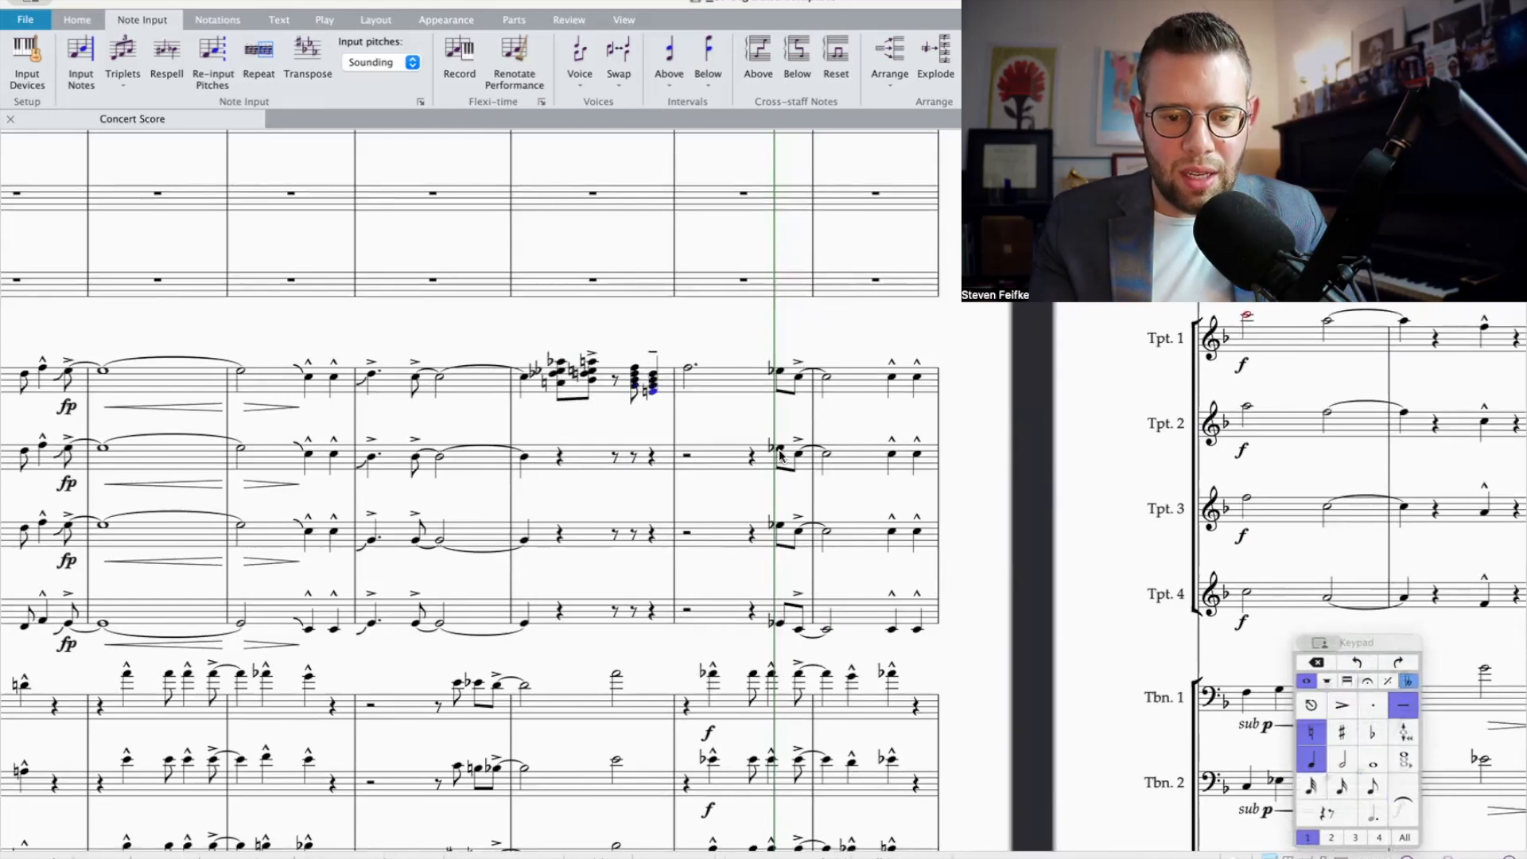
Step: Build a four-note chord below Trumpet 1's dotted half note in bar 7, adding a fourth at the bottom and flattening that lowest note
click(689, 369)
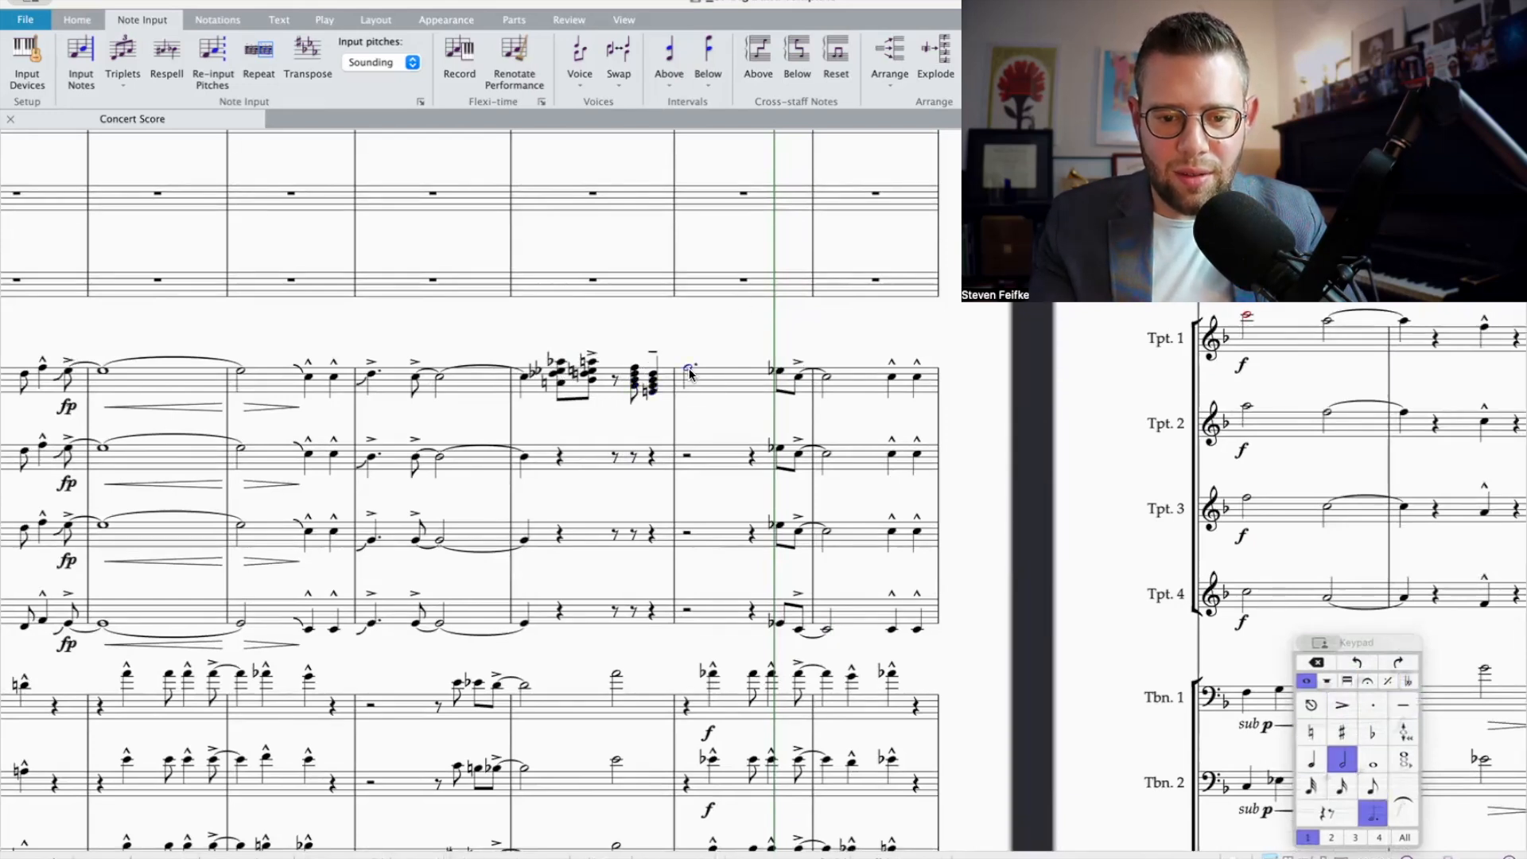
scroll(831, 593, down, 1)
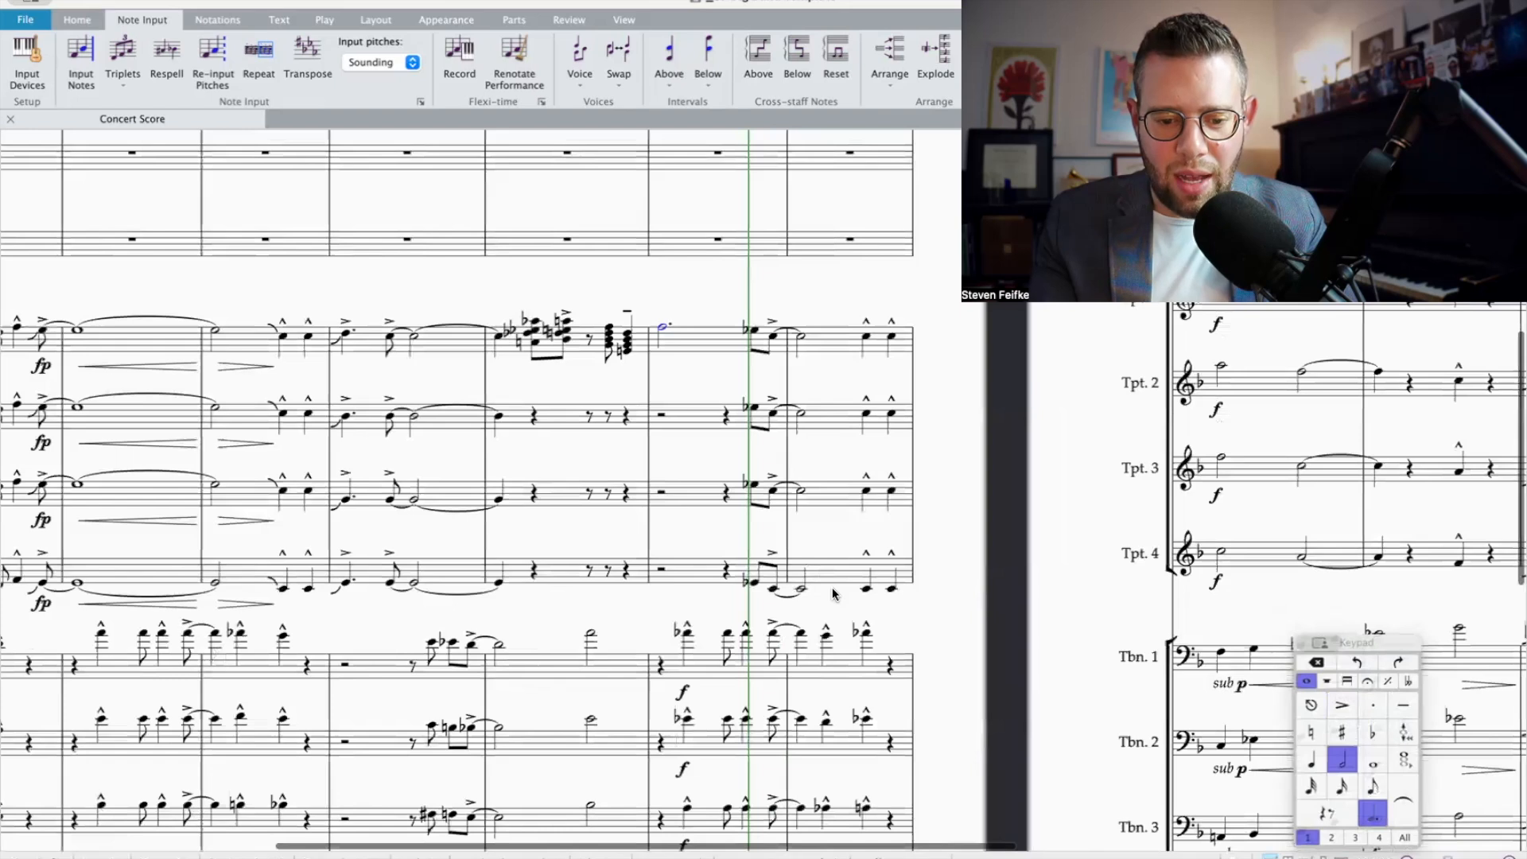
scroll(728, 468, right, 3)
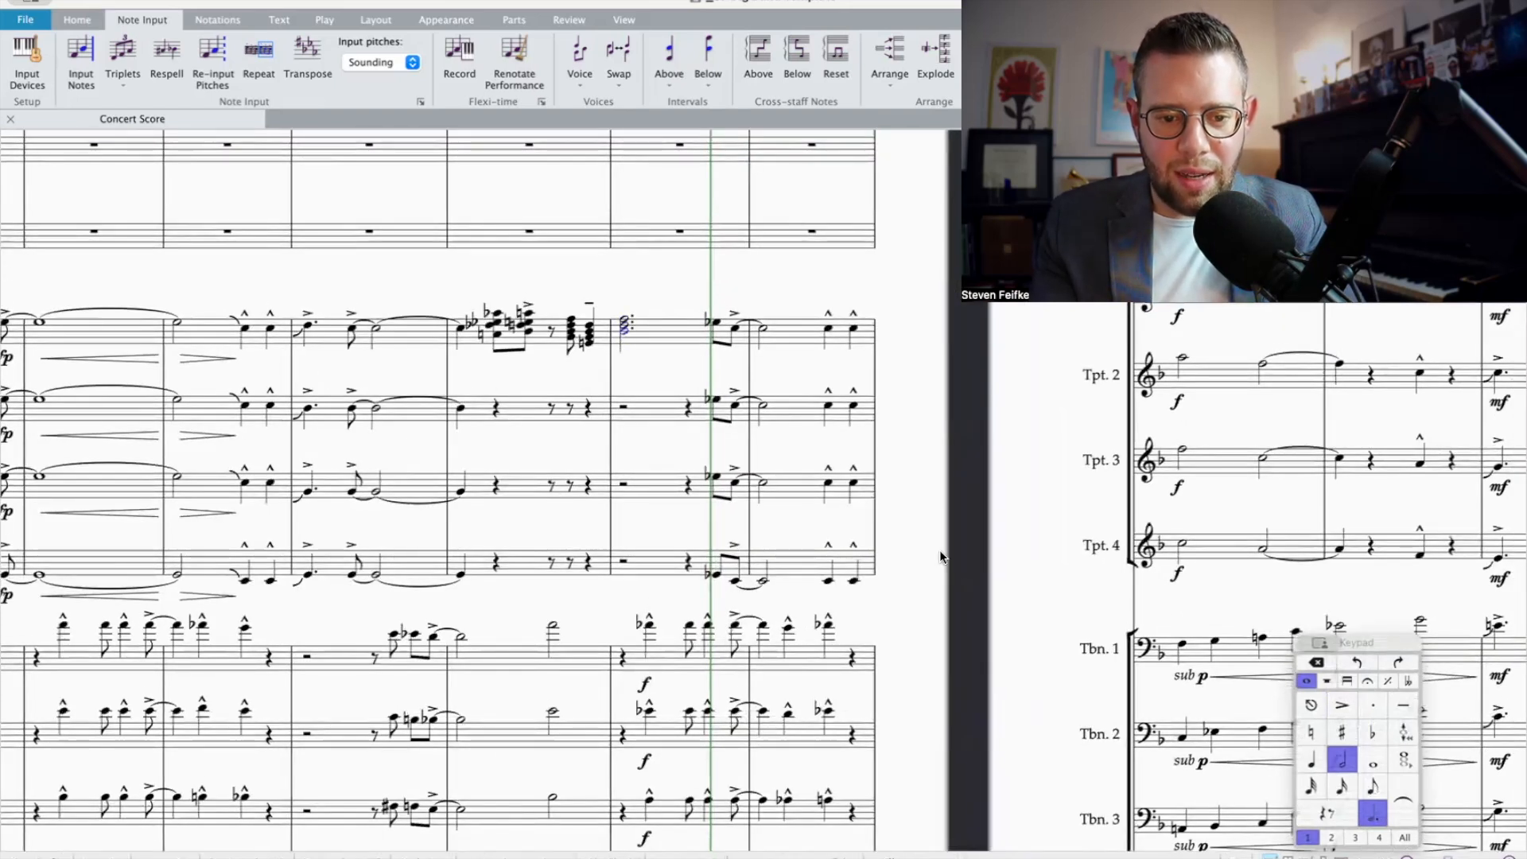
key(shift+4)
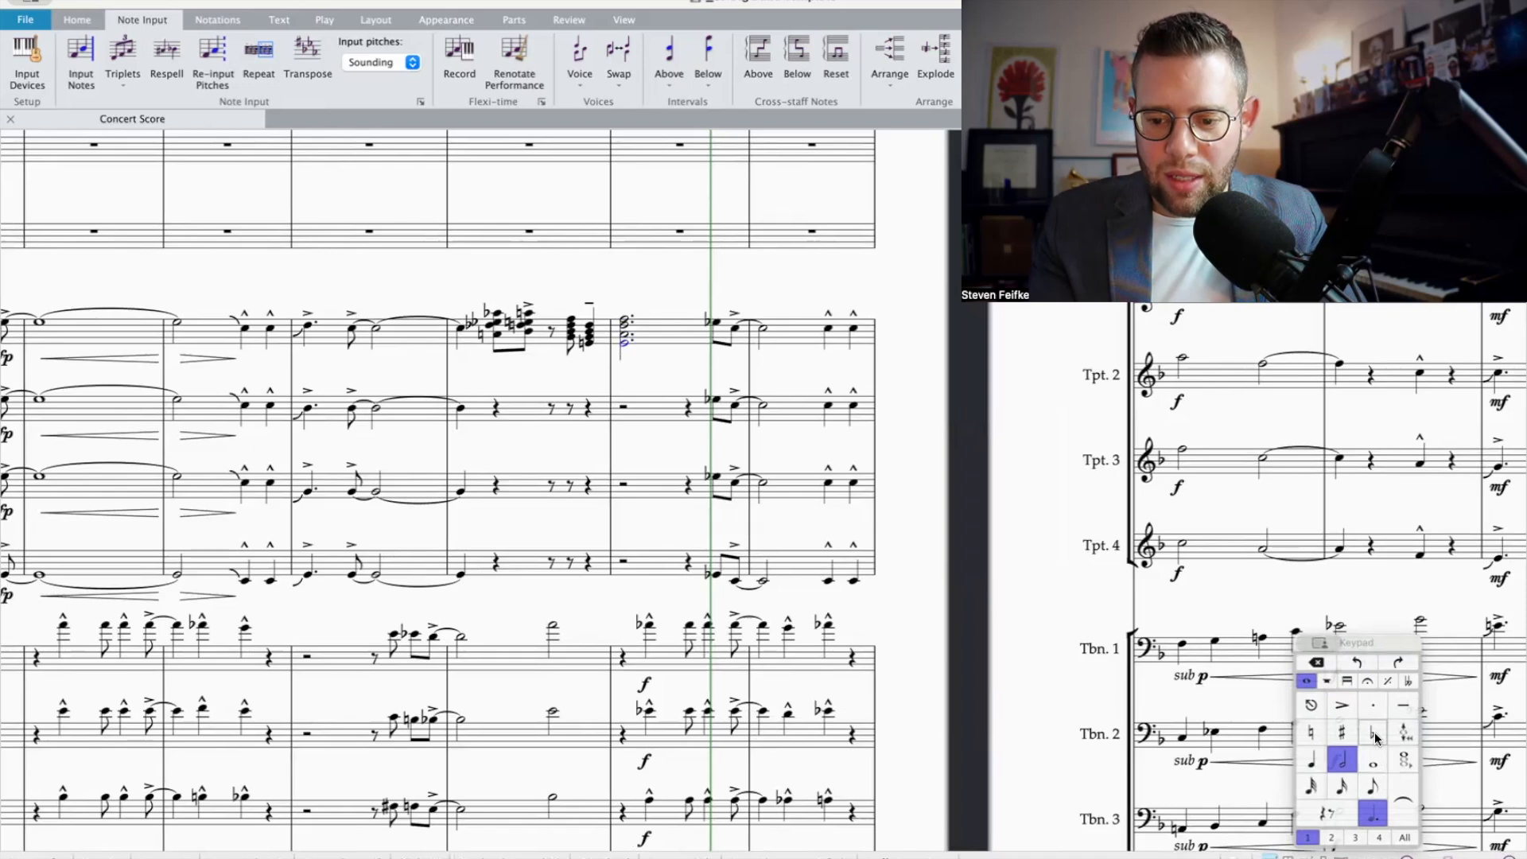
key(9)
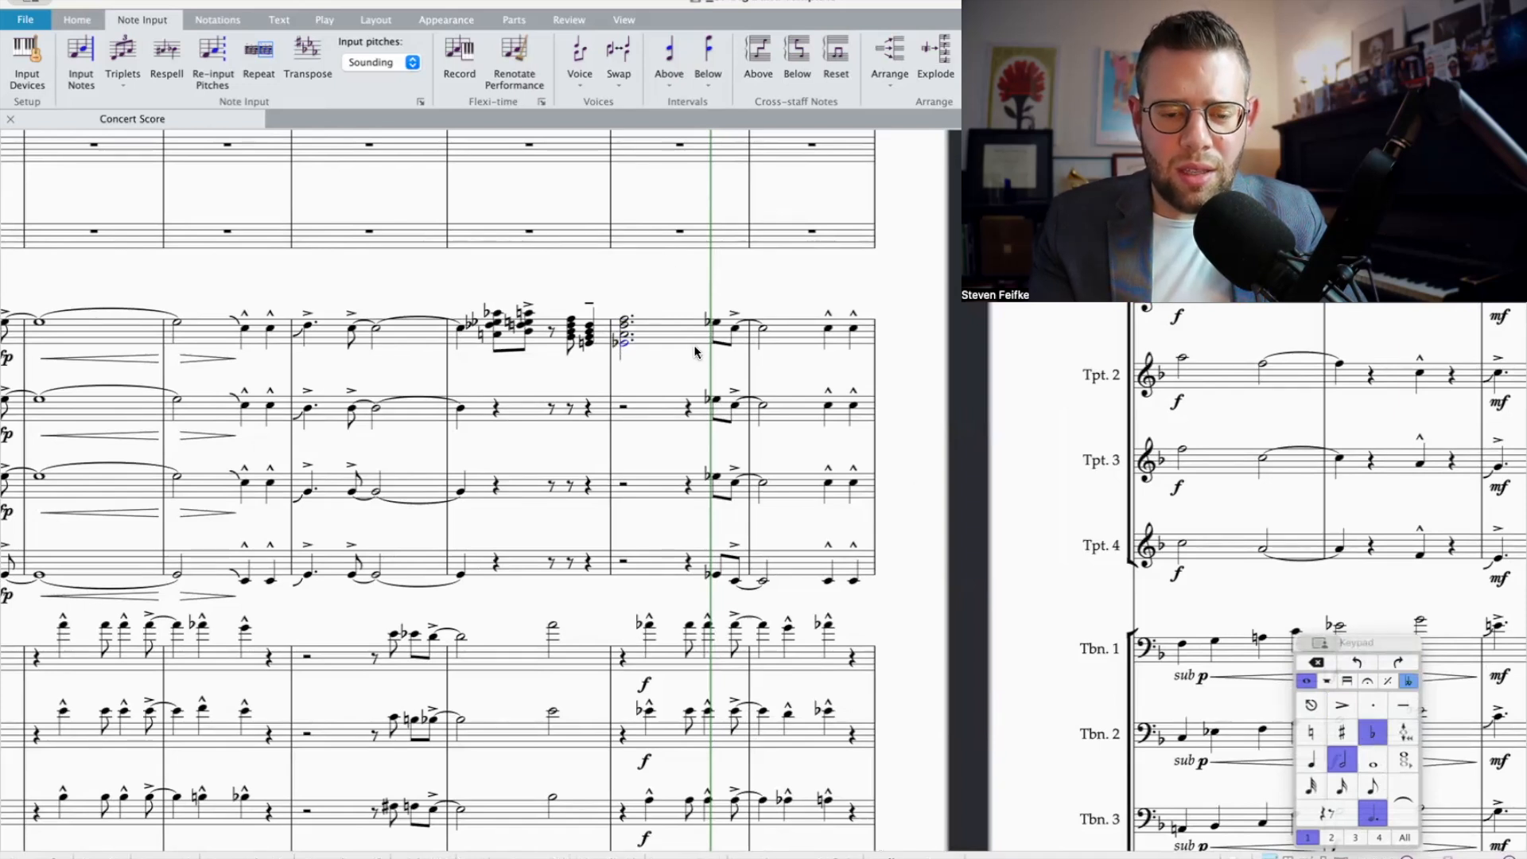
Step: Explode Trumpet 1's chords from beat 2 of bar 6 through bar 7 across Trumpets 1 to 4 and play back the passage
shift+click(491, 329)
key(Delete)
shift+click(607, 561)
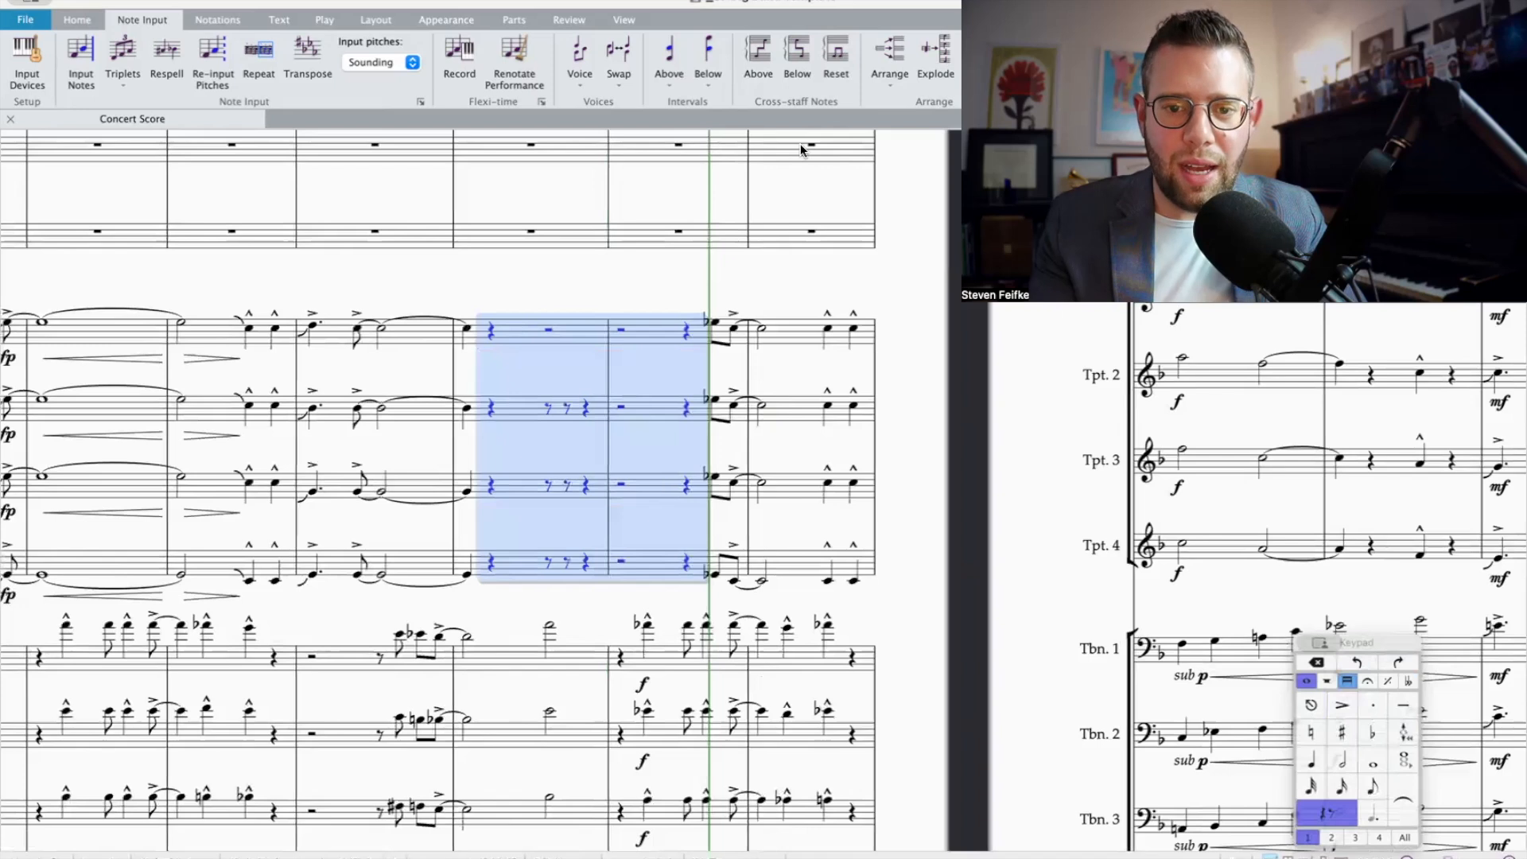
click(935, 55)
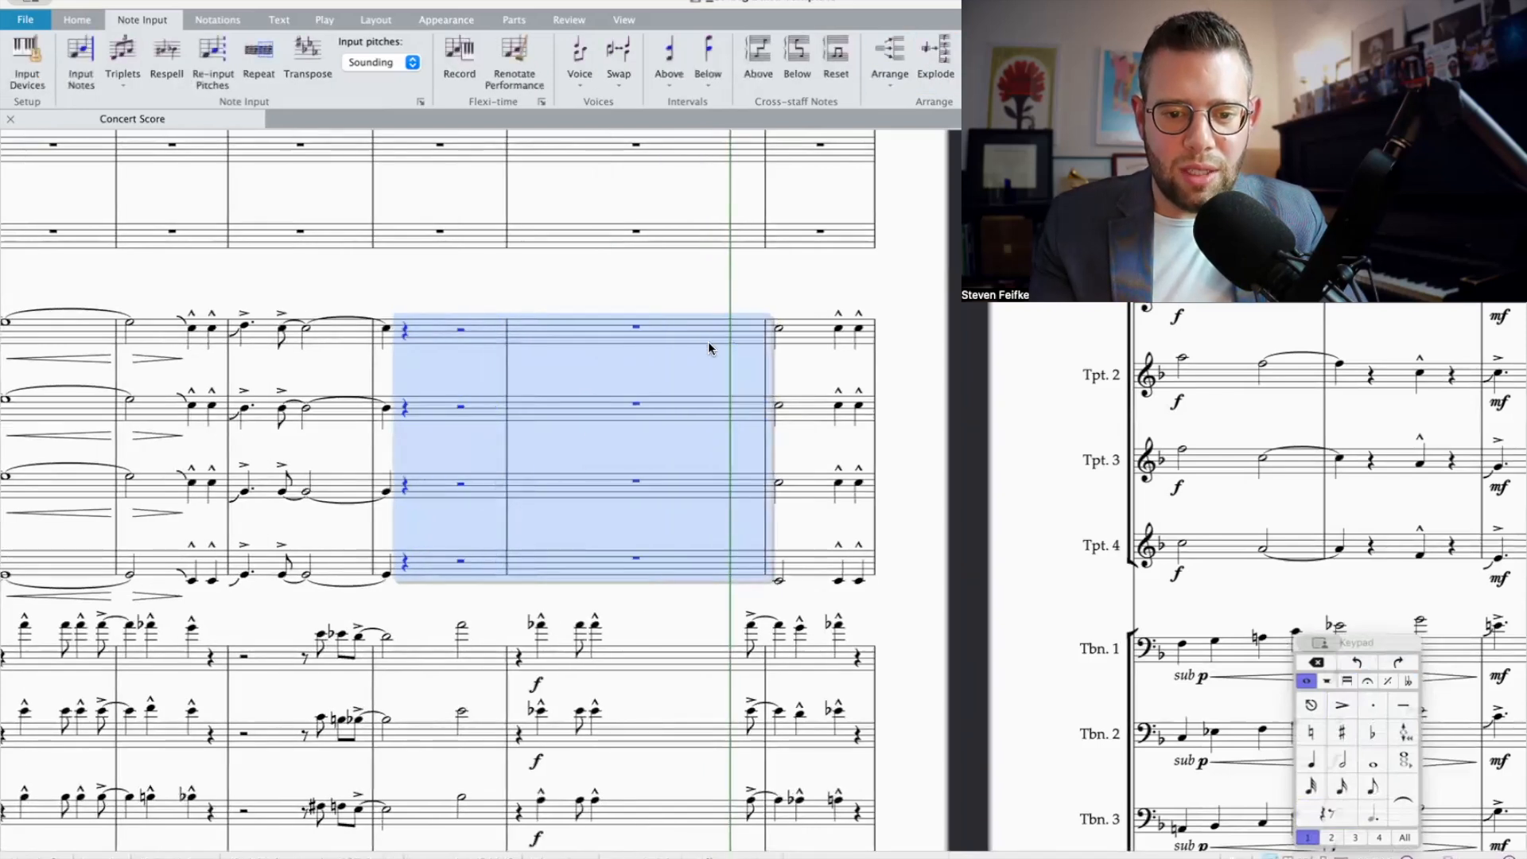
shift+click(477, 494)
key(space)
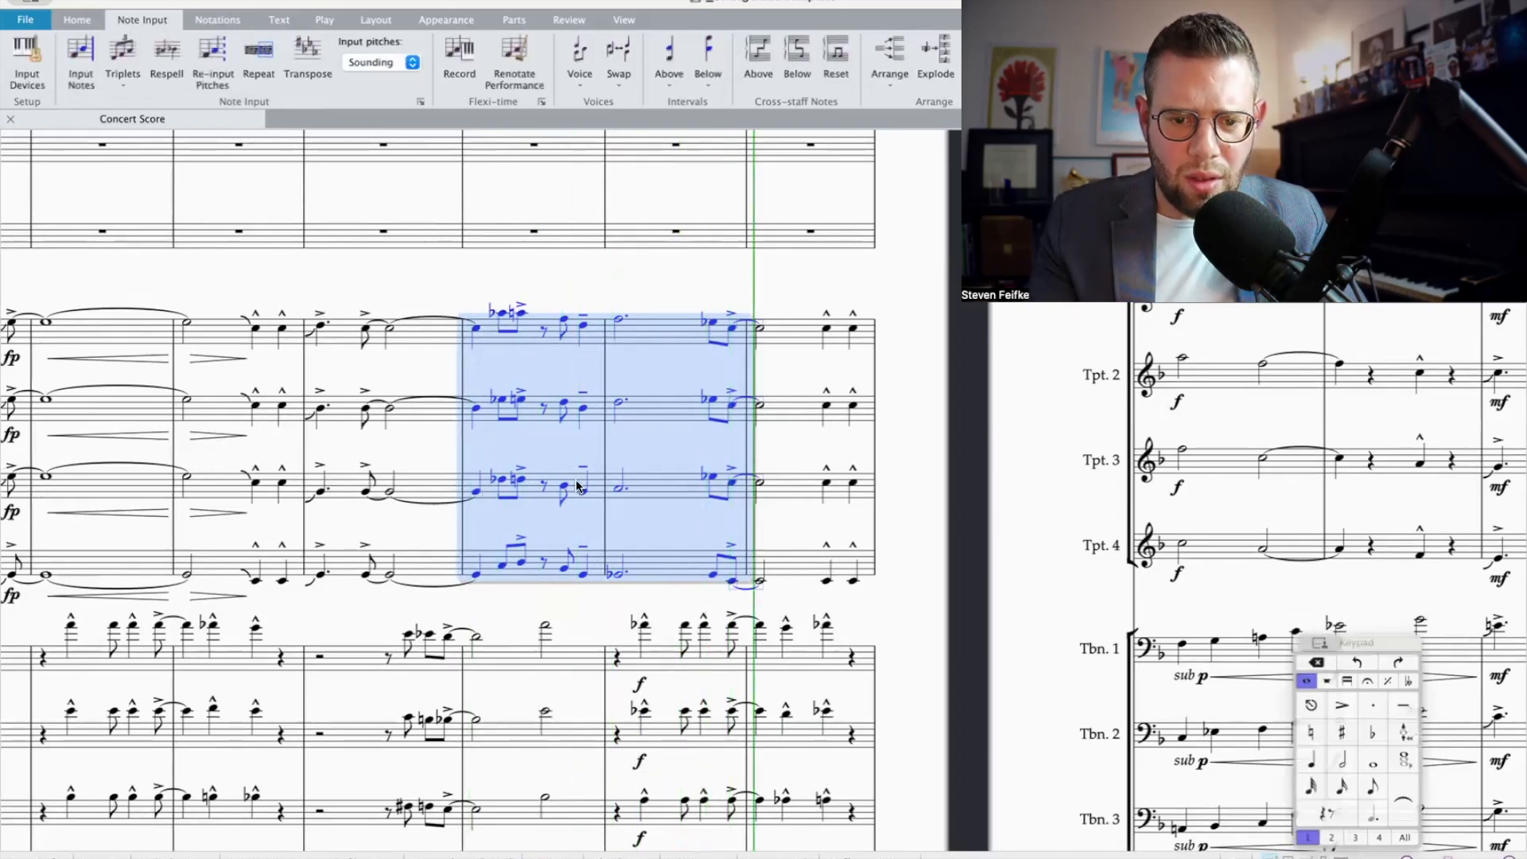
Step: Lower the first beat 4 eighth note in bar 7 to C in Trumpet 2 and to A in Trumpet 3
click(733, 328)
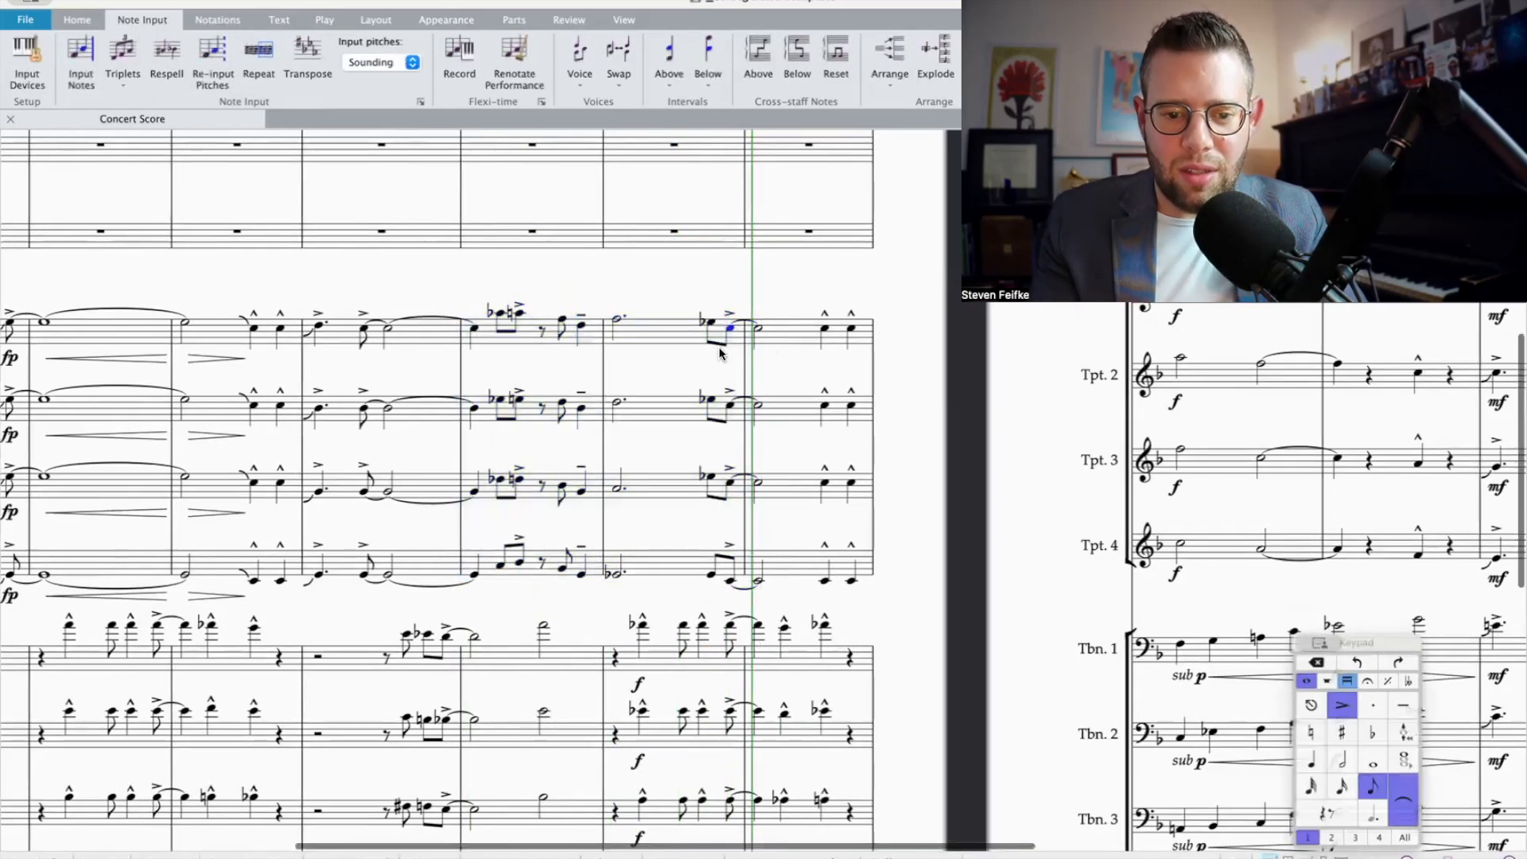
click(705, 404)
key(Down)
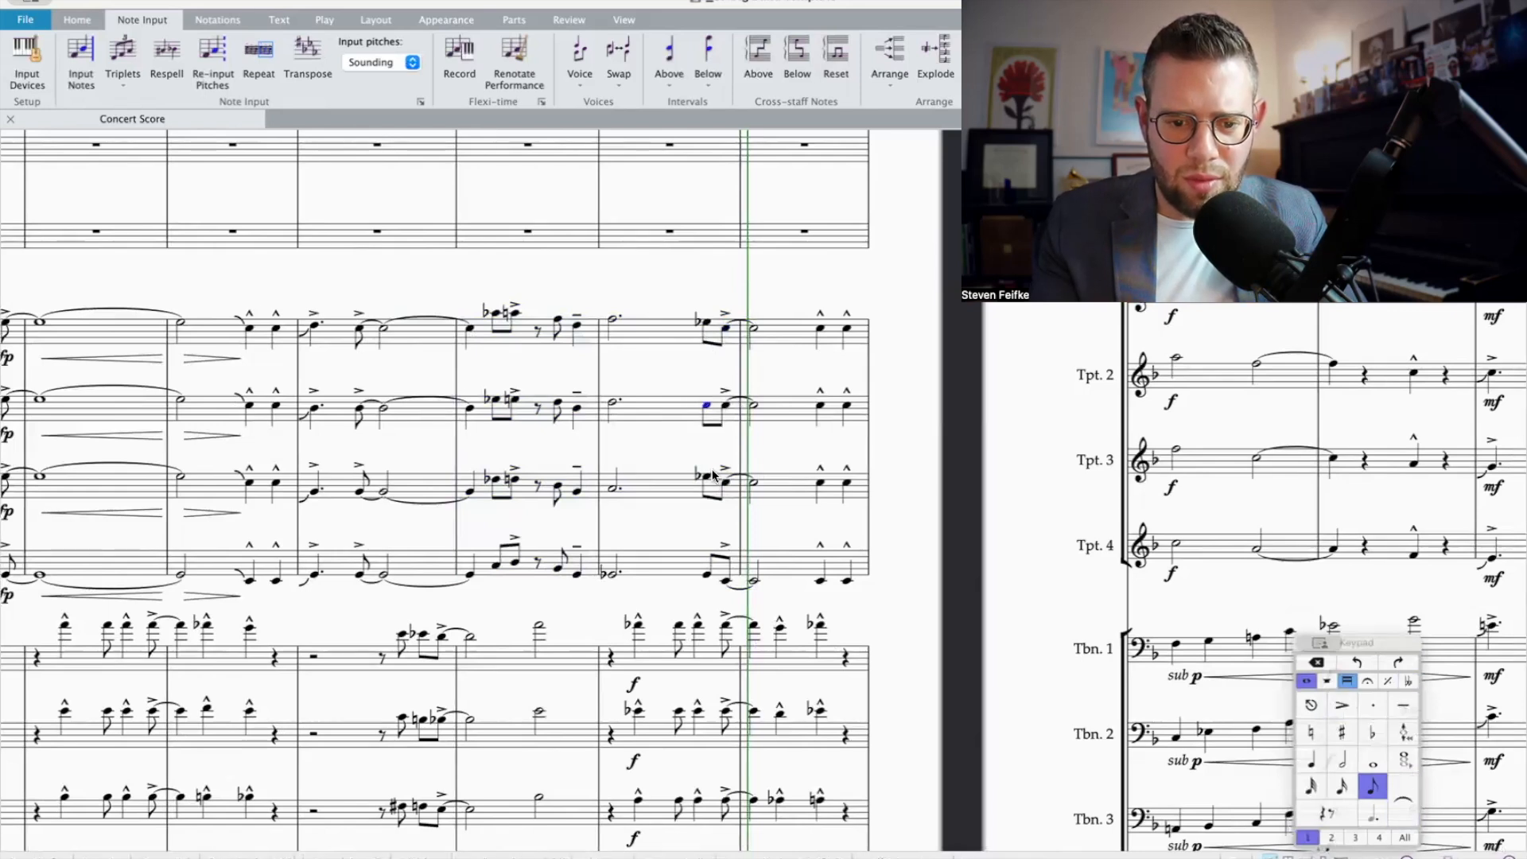
click(707, 477)
key(Down)
key(Down)
key(Down)
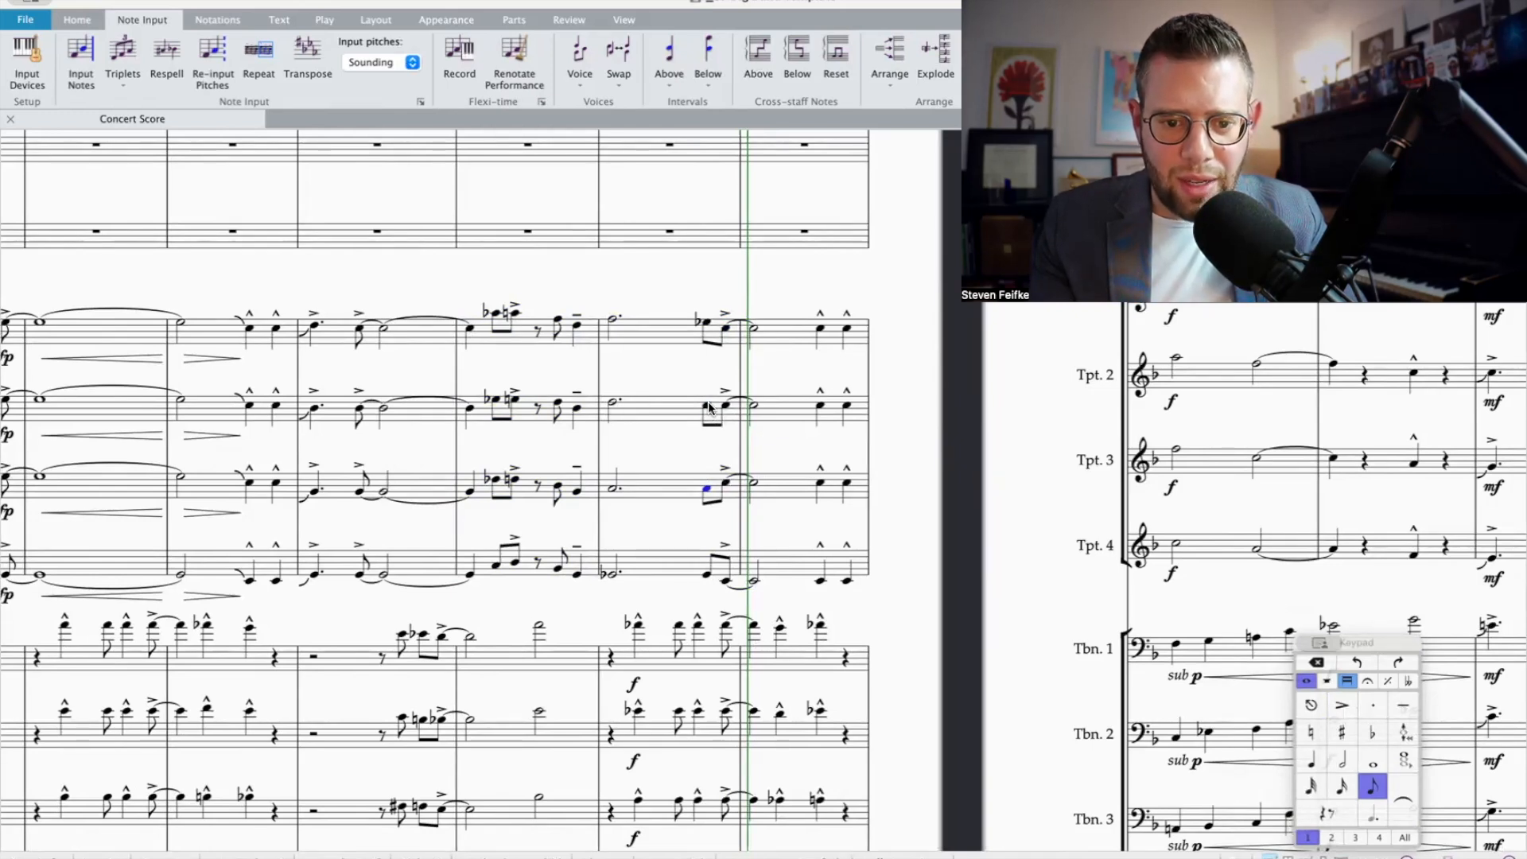
Step: Revoice the first beat 4 eighth note in bar 7 to B flat in Trumpet 2, G in Trumpet 3 and D in Trumpet 4
click(613, 488)
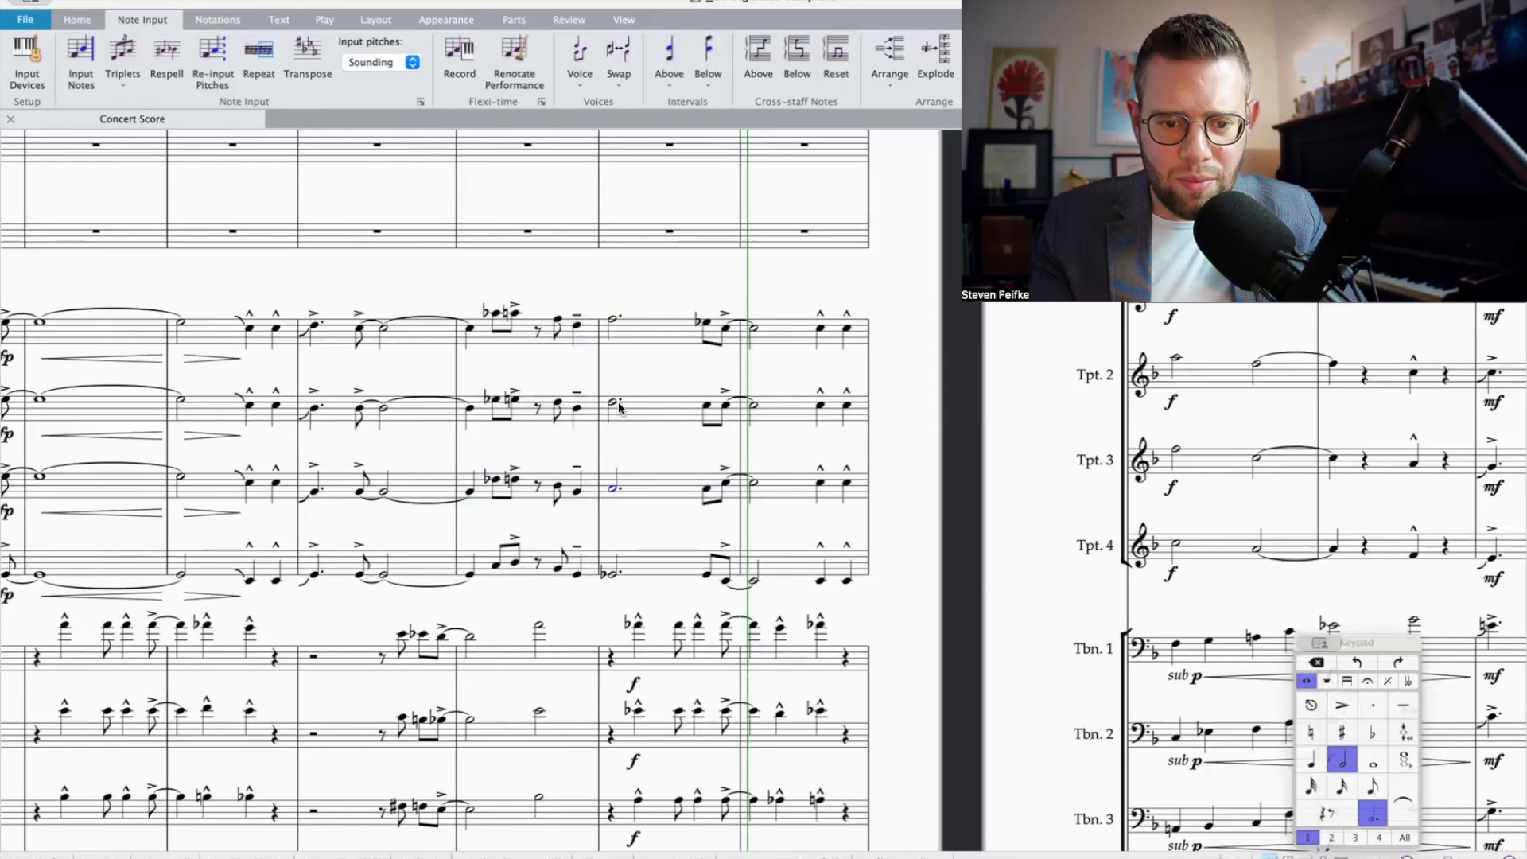
click(706, 408)
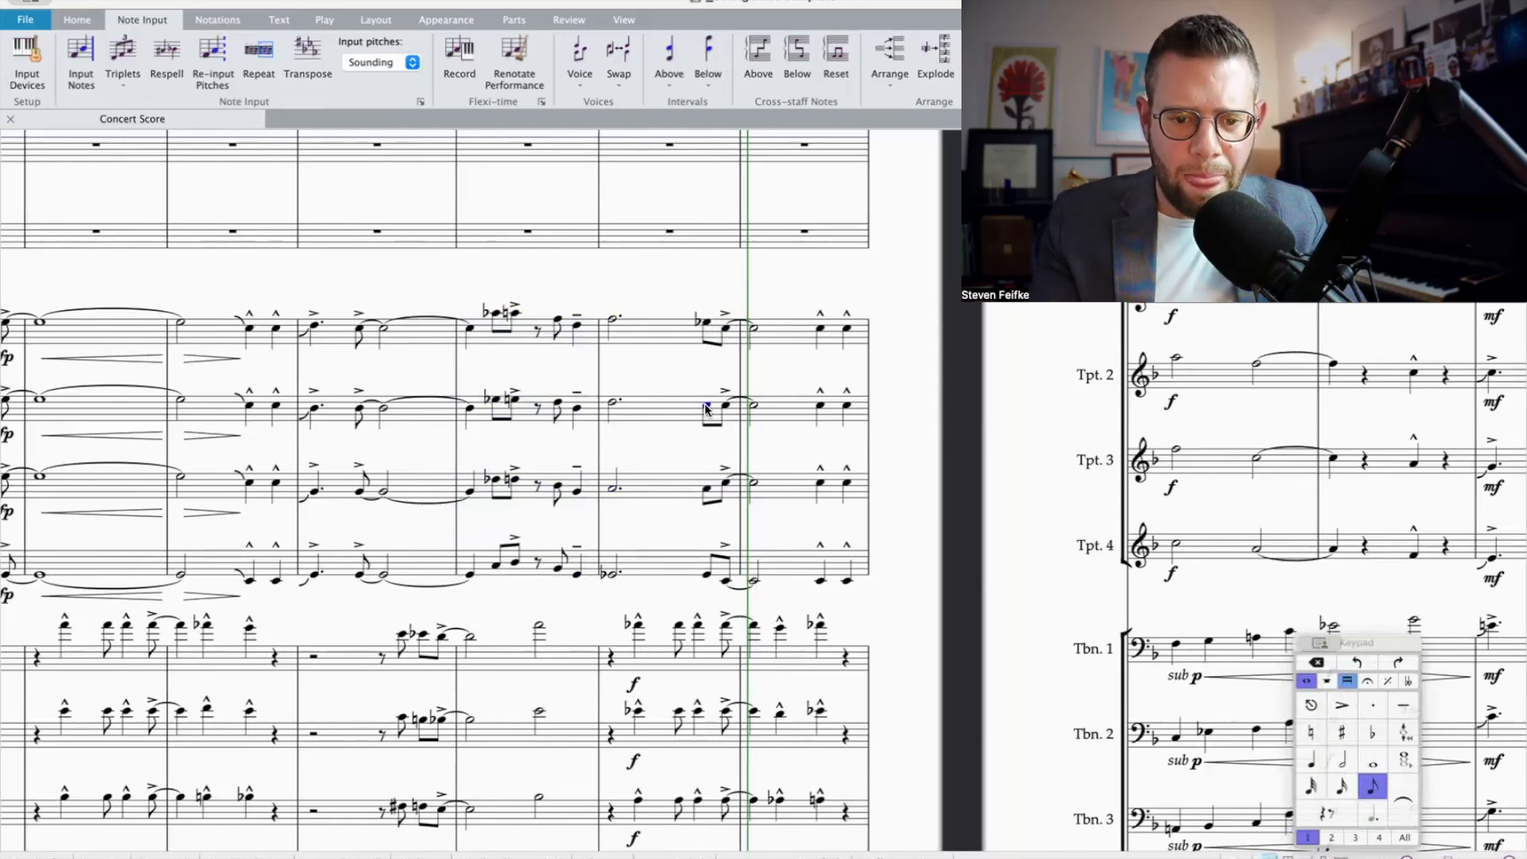
key(KP_7)
click(705, 495)
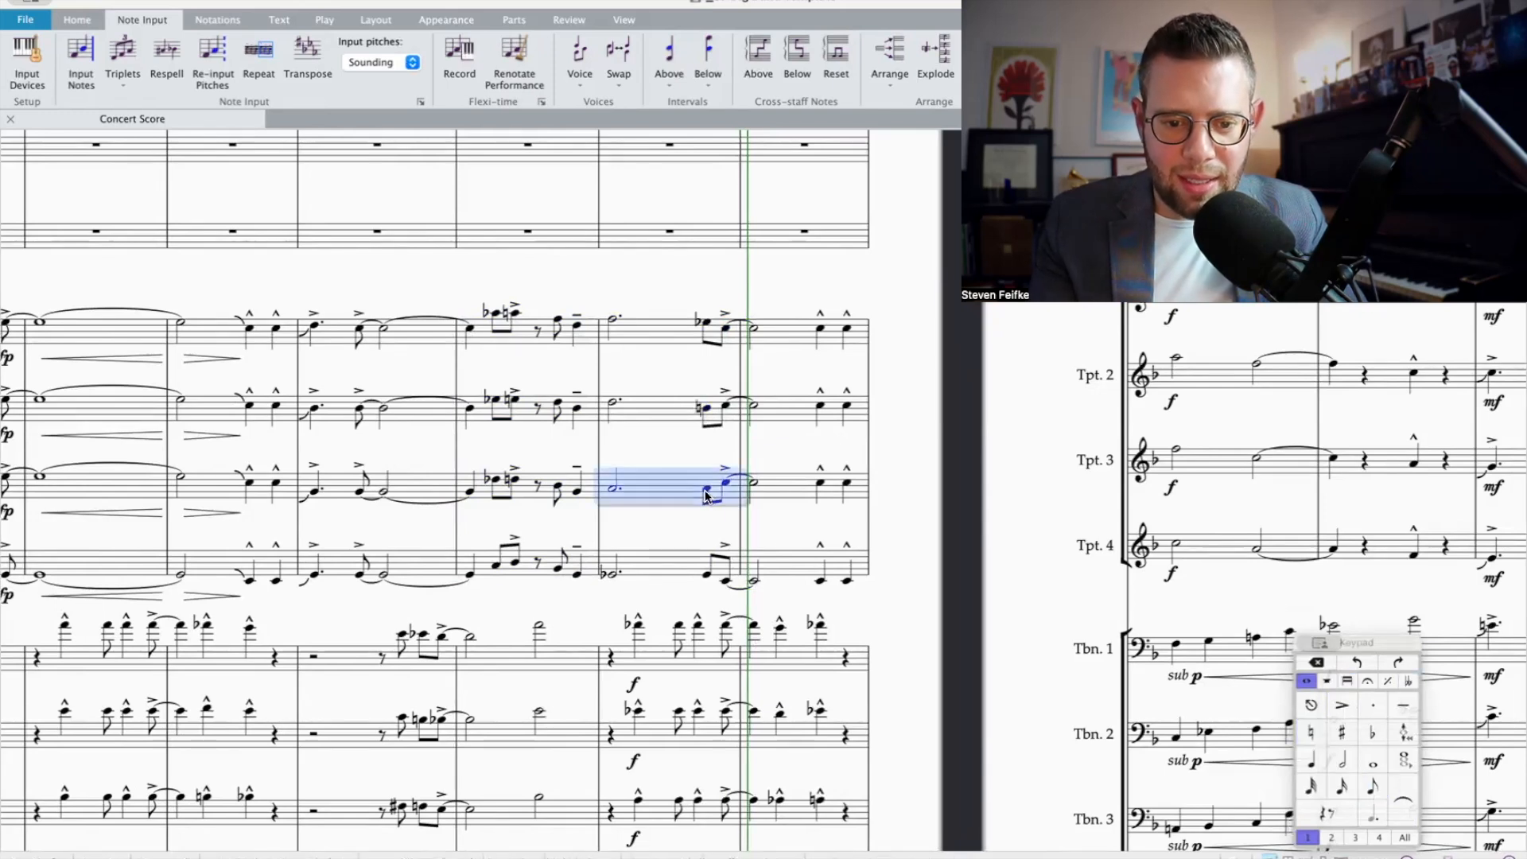
click(706, 493)
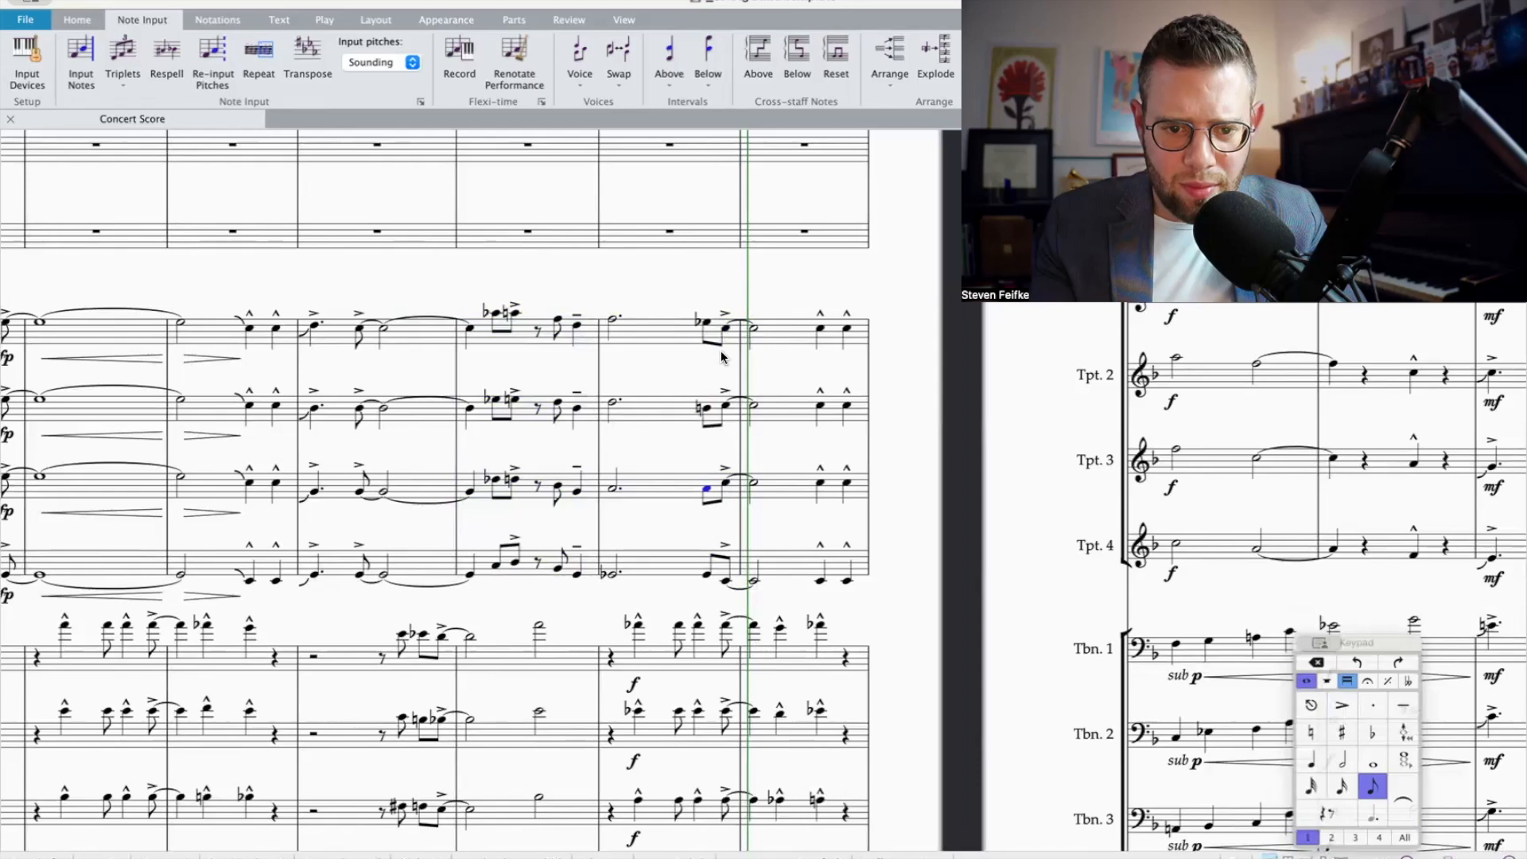
click(705, 405)
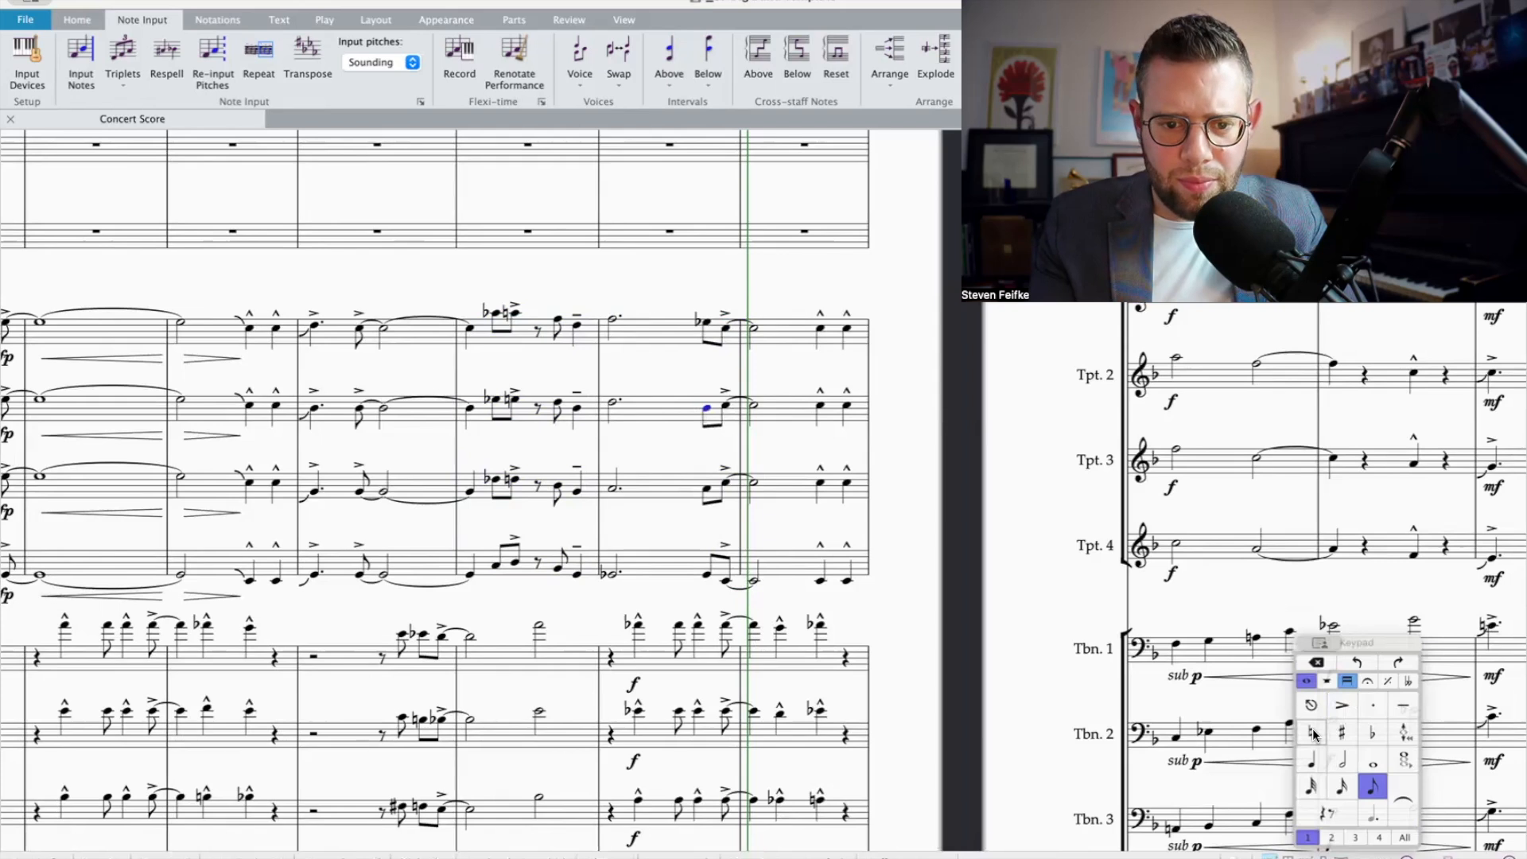
super+click(705, 491)
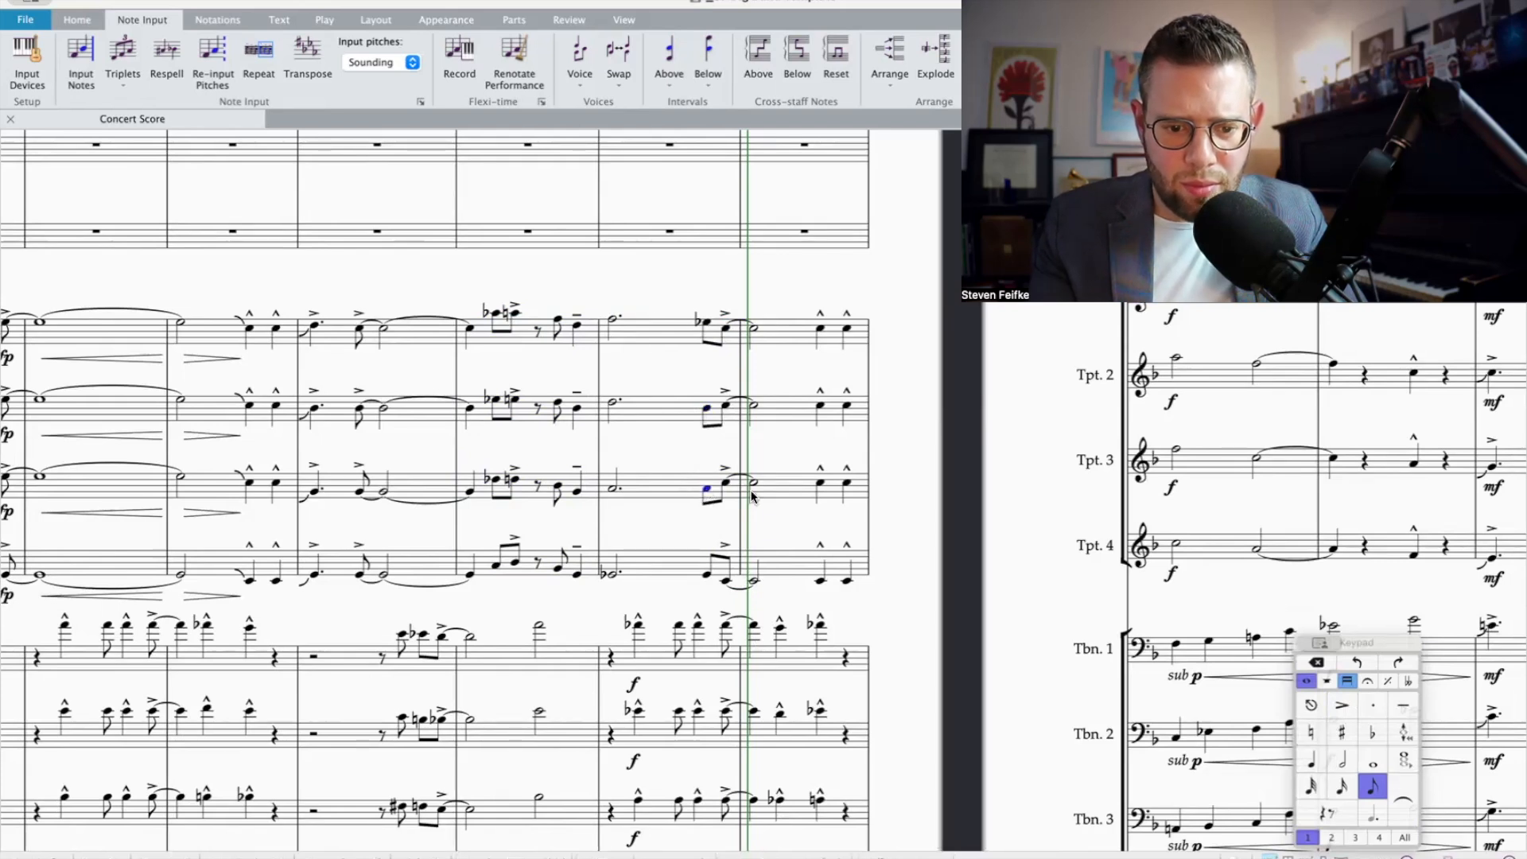
click(707, 574)
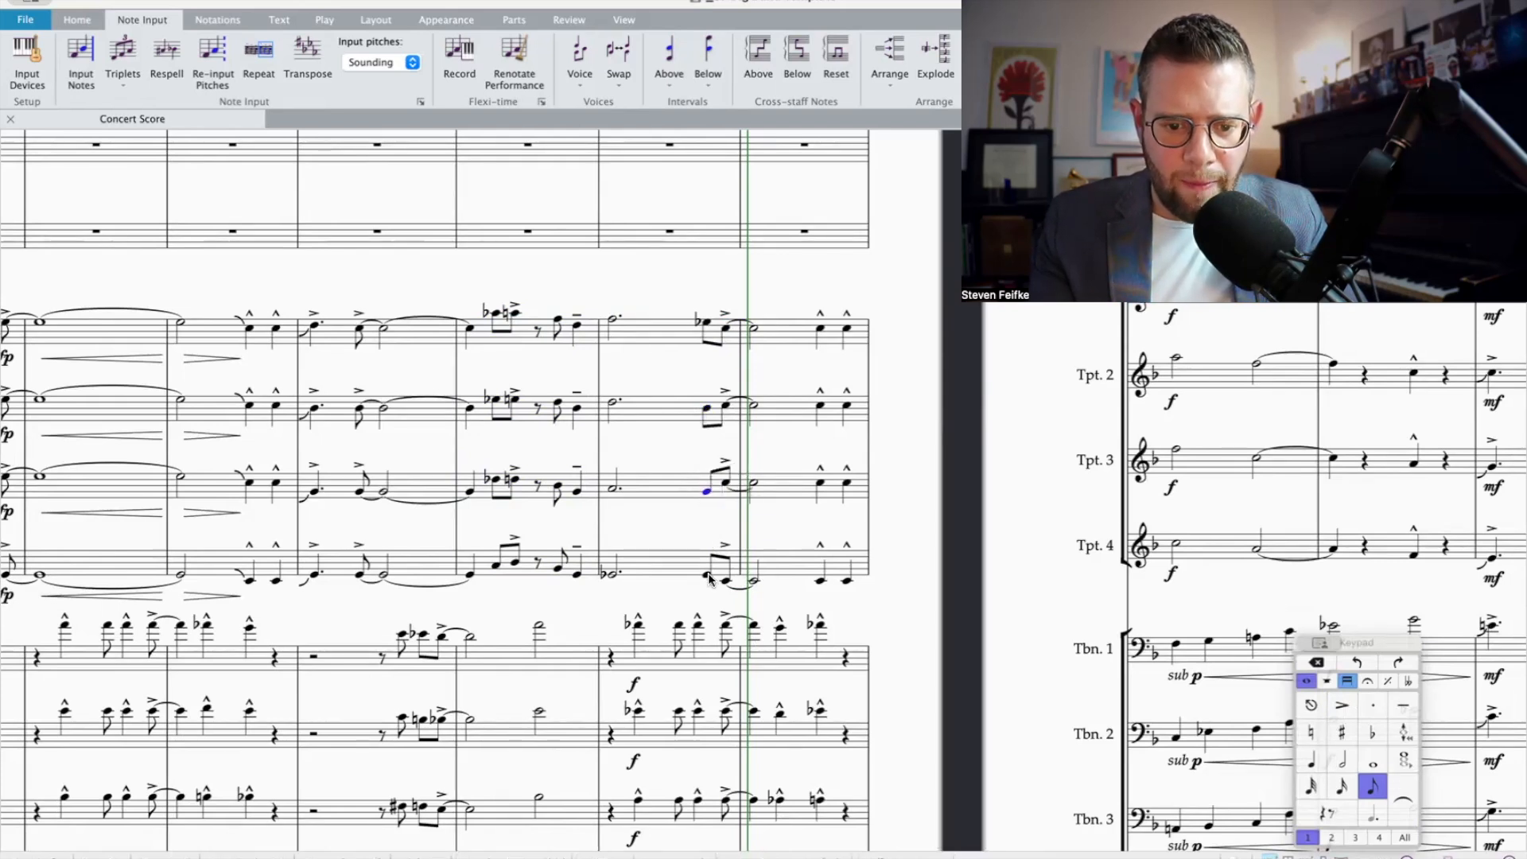
click(754, 582)
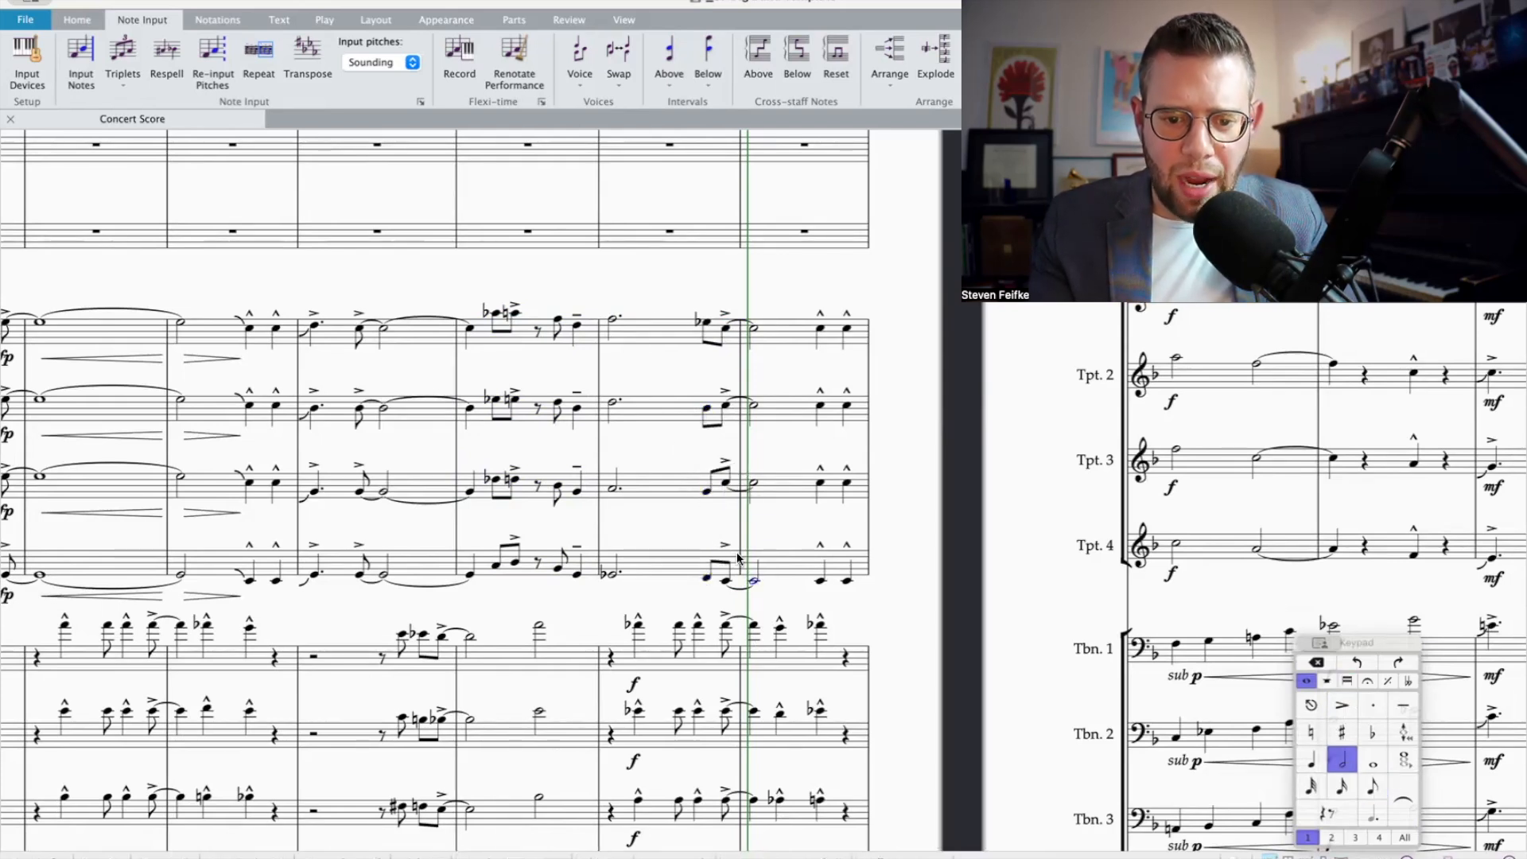
Step: Play back all four trumpets from the start of bar 7 into the half note of bar 8
shift+click(608, 338)
key(space)
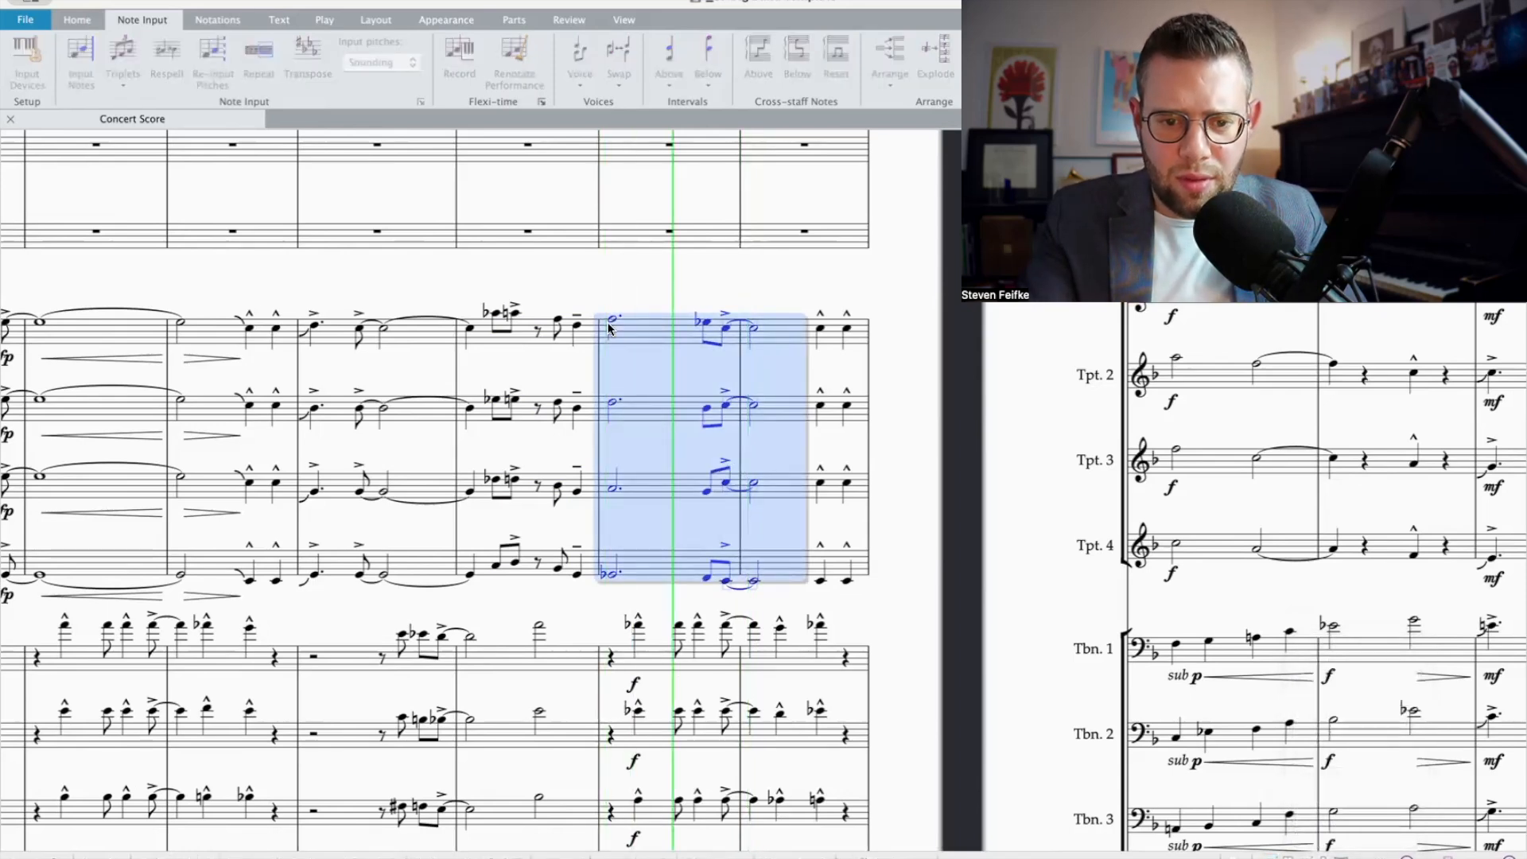
key(space)
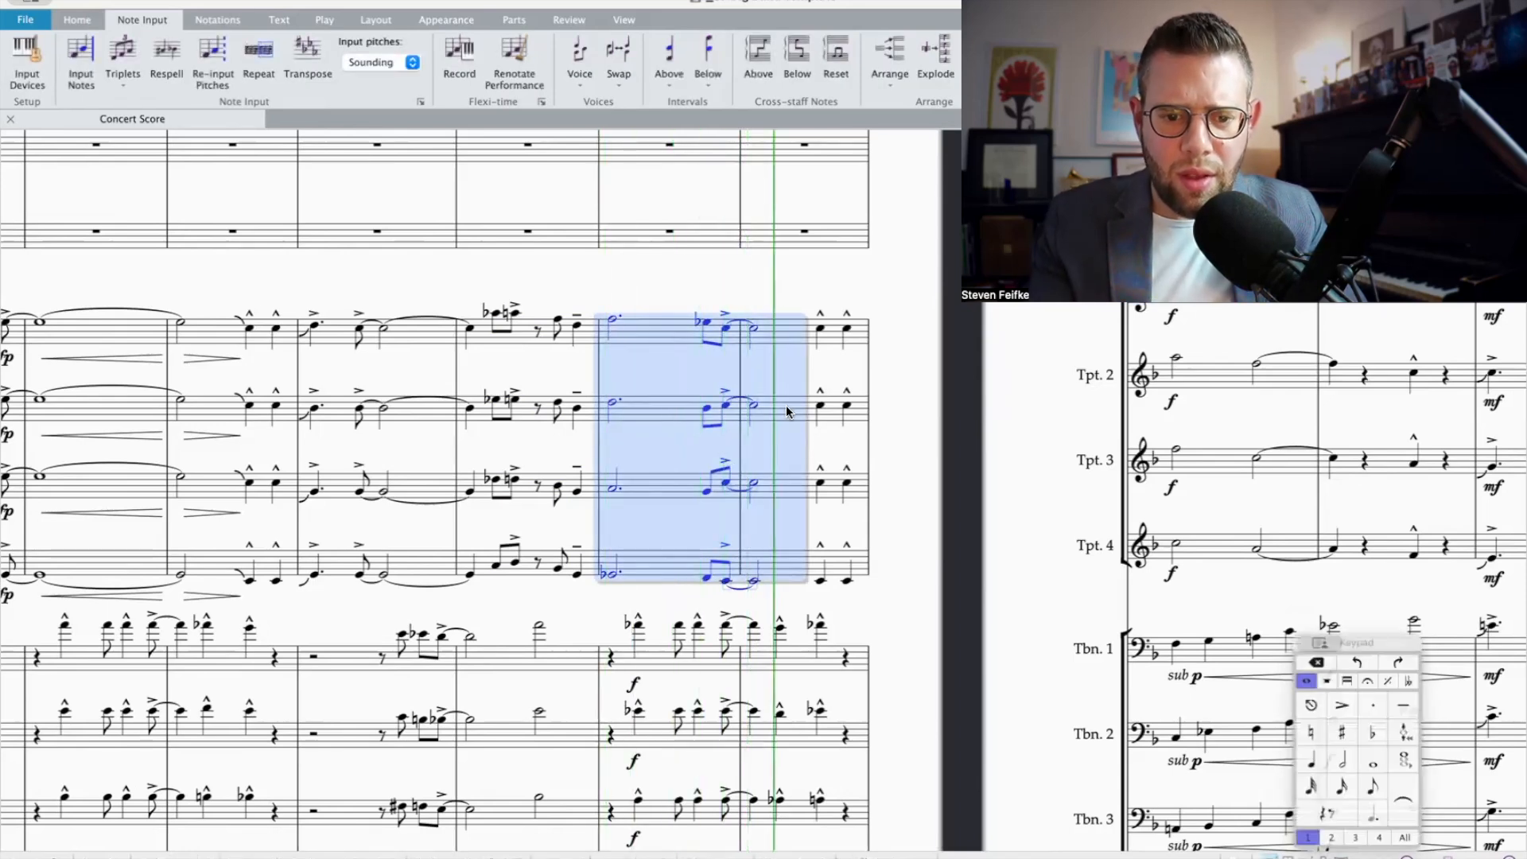
Step: Change the first beat 4 eighth note in bar 7 to cross noteheads in Trumpets 1 to 4
scroll(786, 411, down, 2)
click(707, 344)
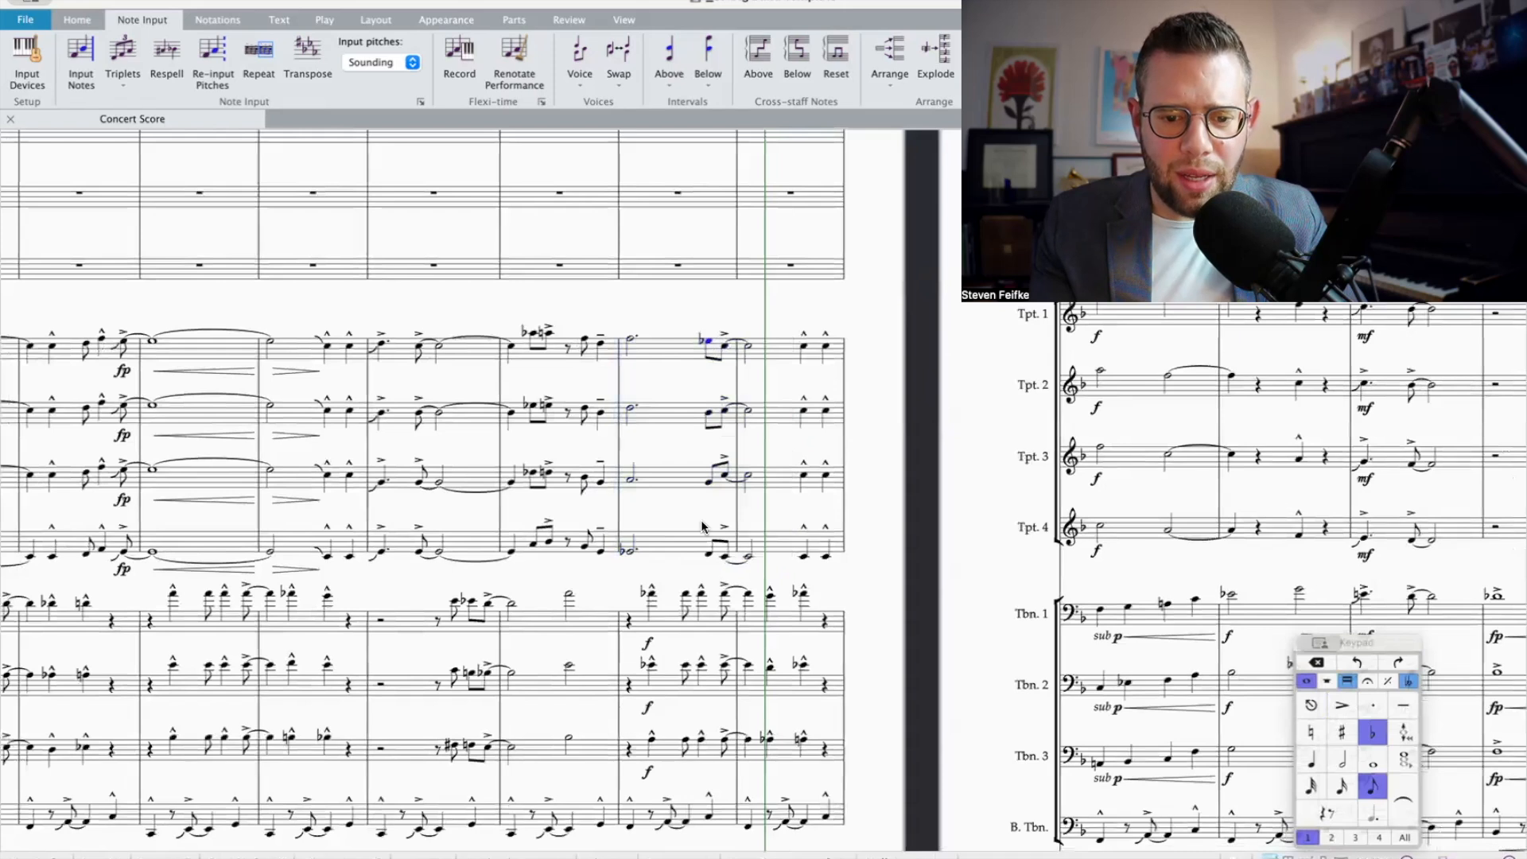
shift+click(710, 556)
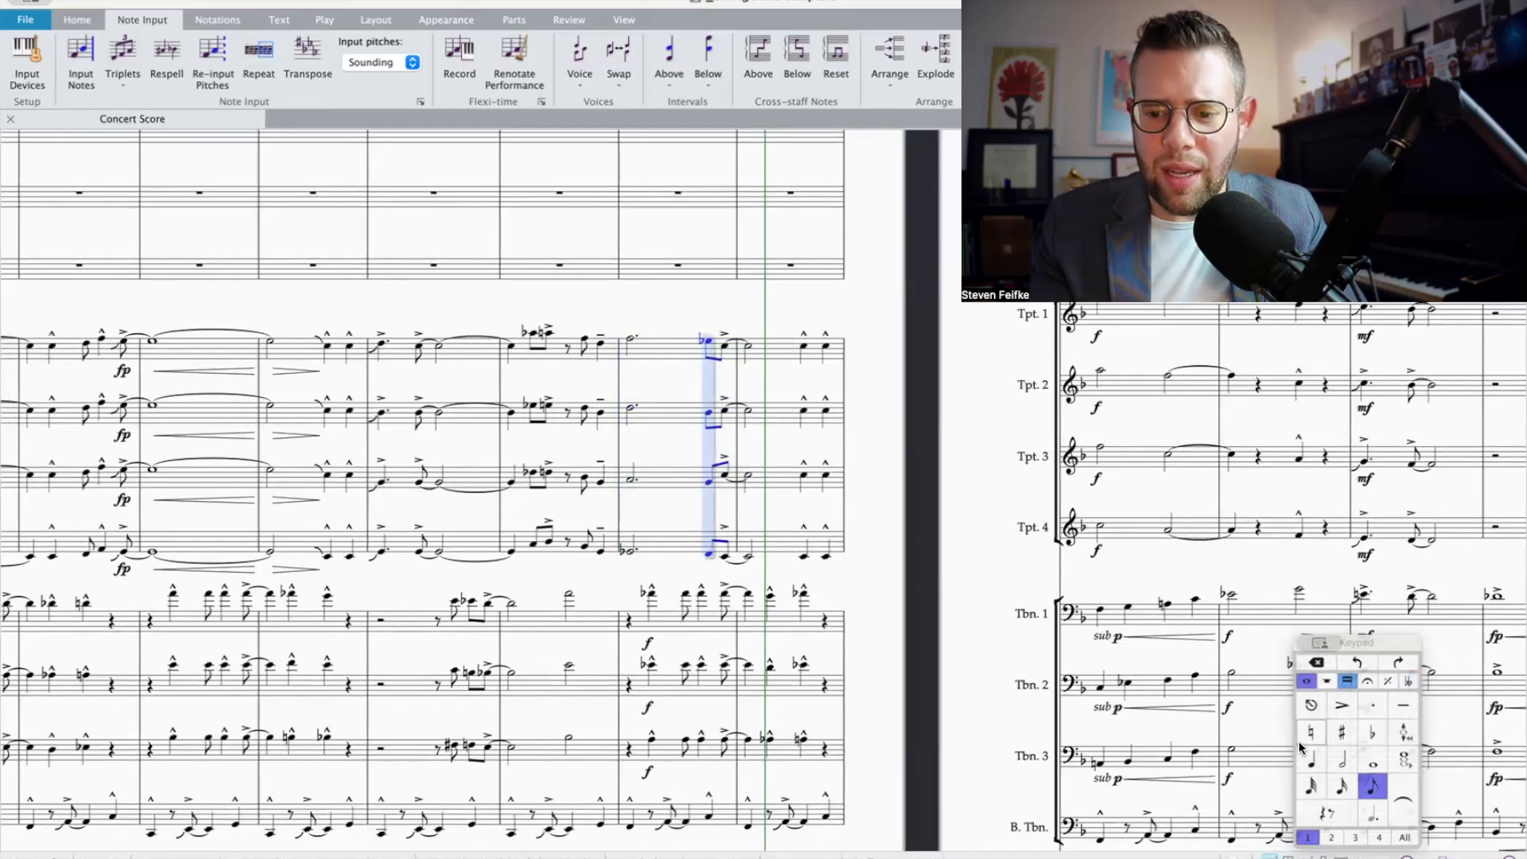
key(alt+shift+1)
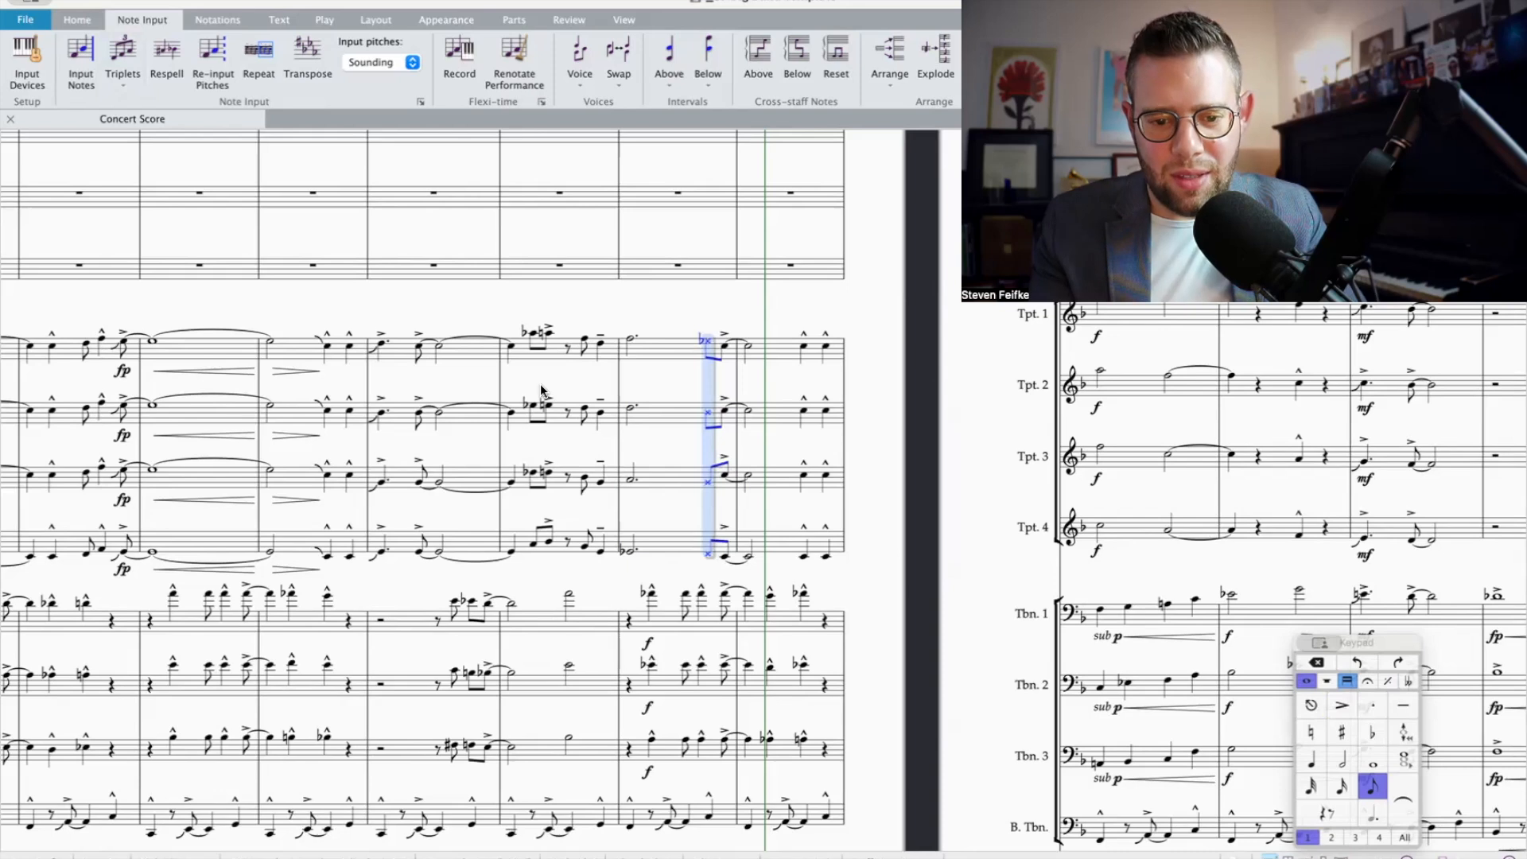
Step: Play back the trumpets and trombones from bar 1 into bar 11, and select Trumpet 1's accented quarter note in bar 10
key(super+minus)
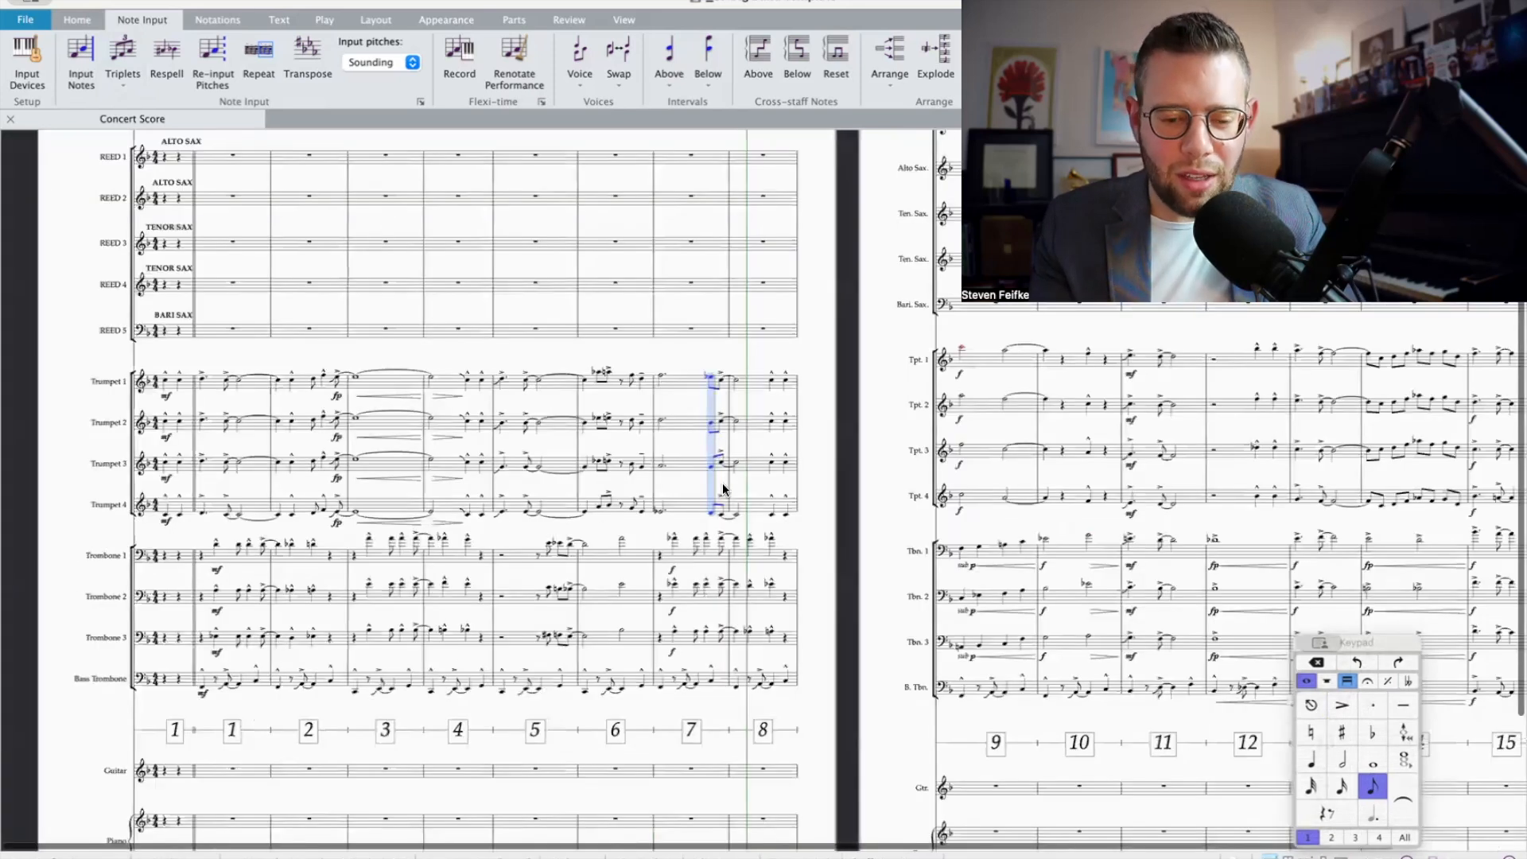
shift+click(209, 684)
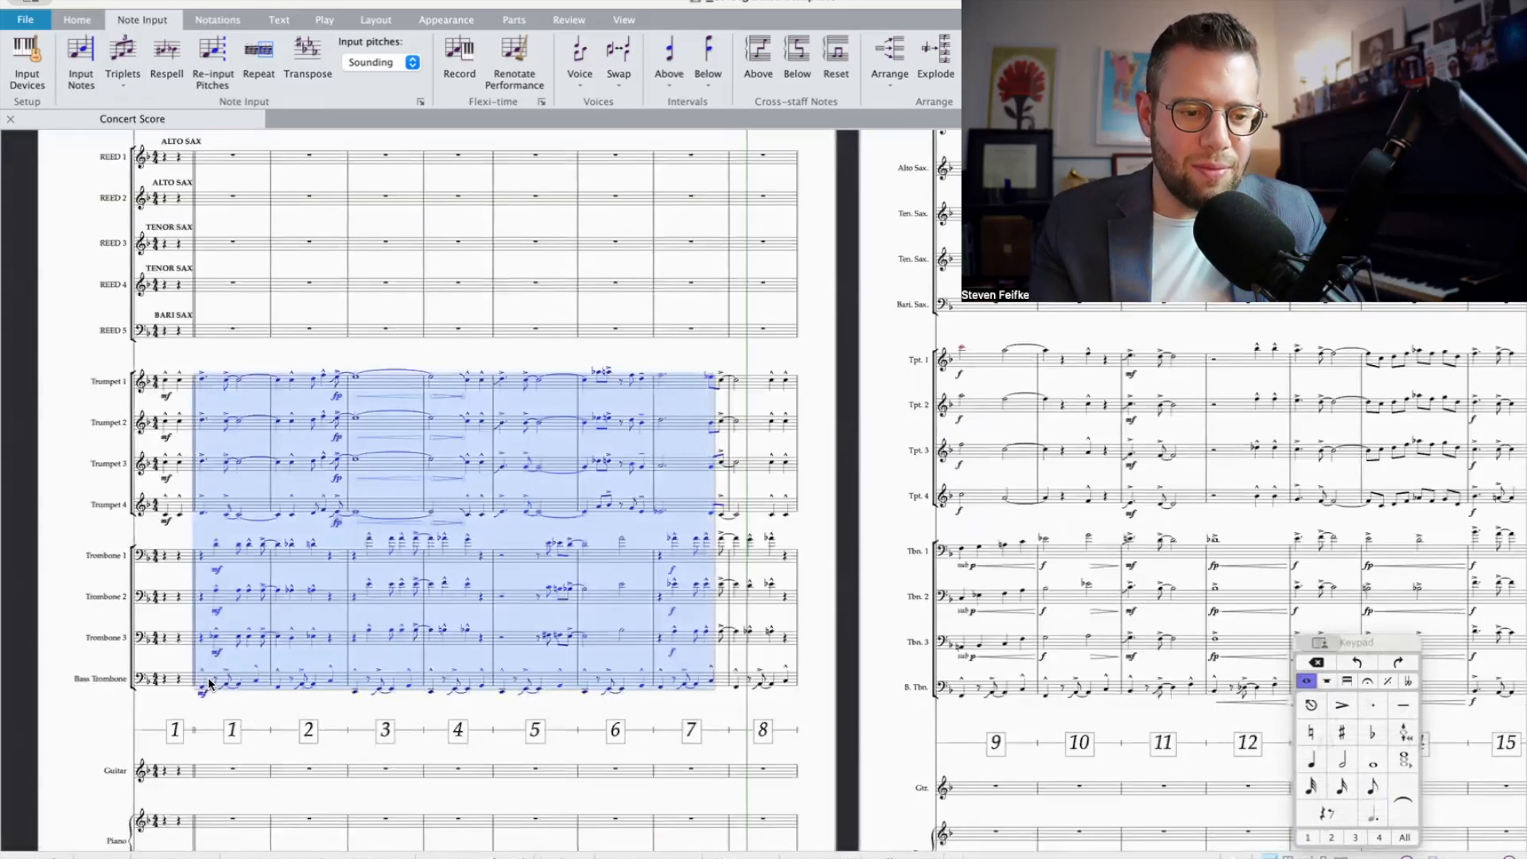
key(p)
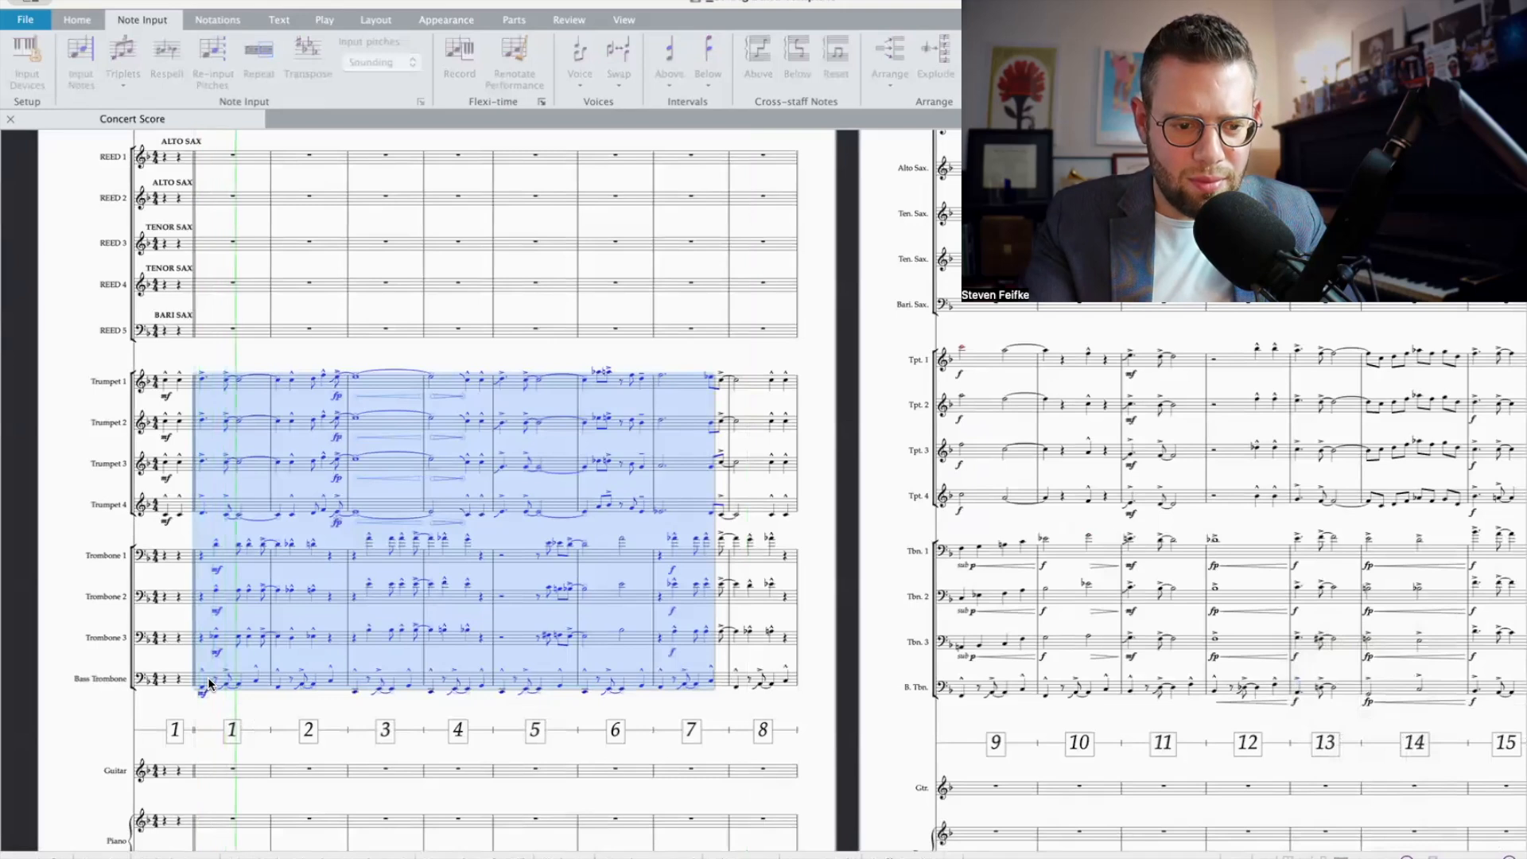
click(831, 615)
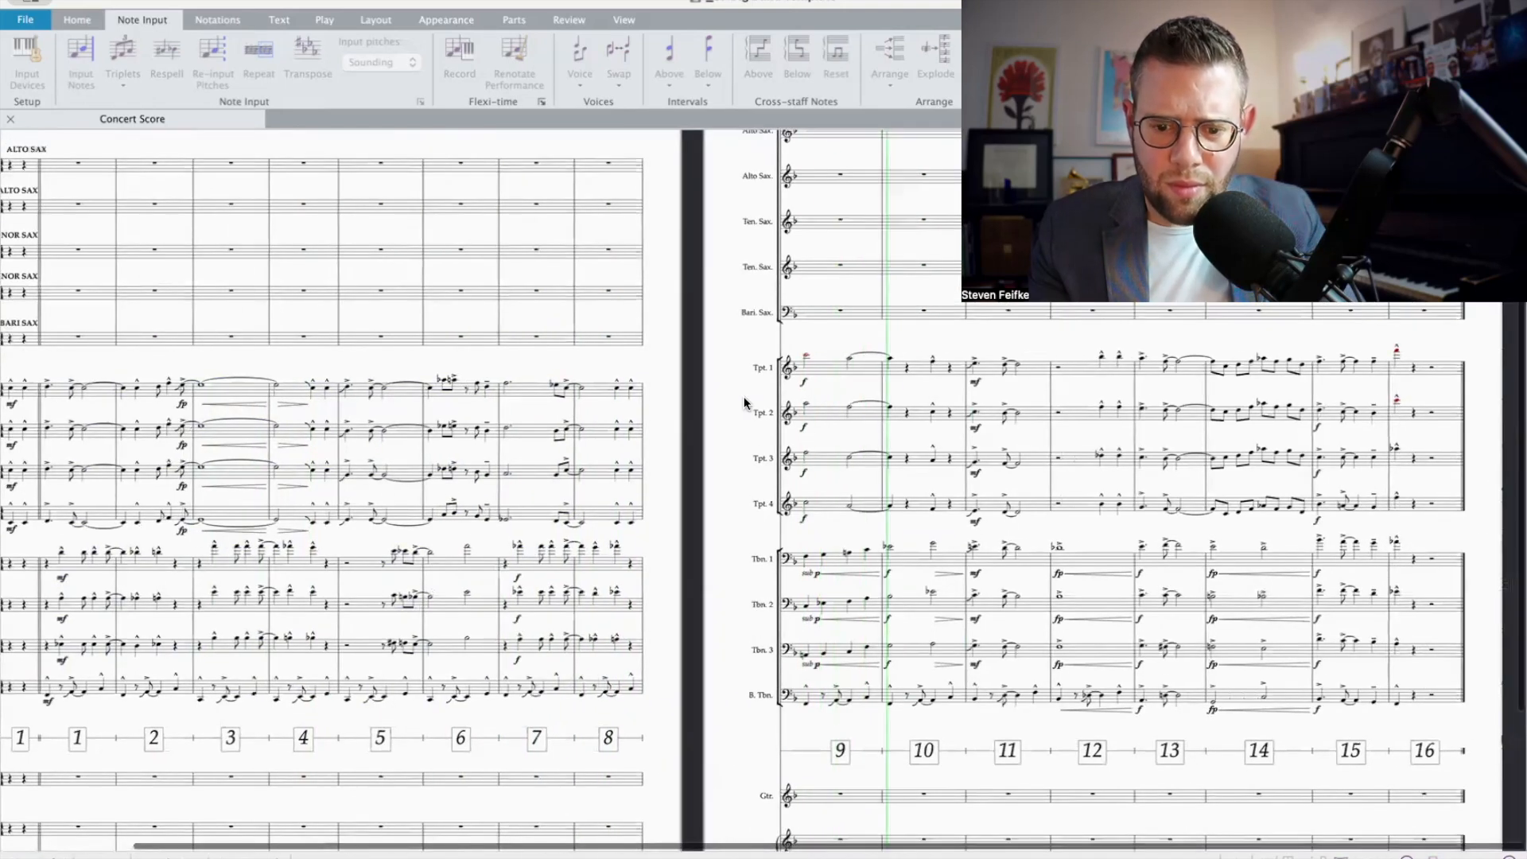
key(space)
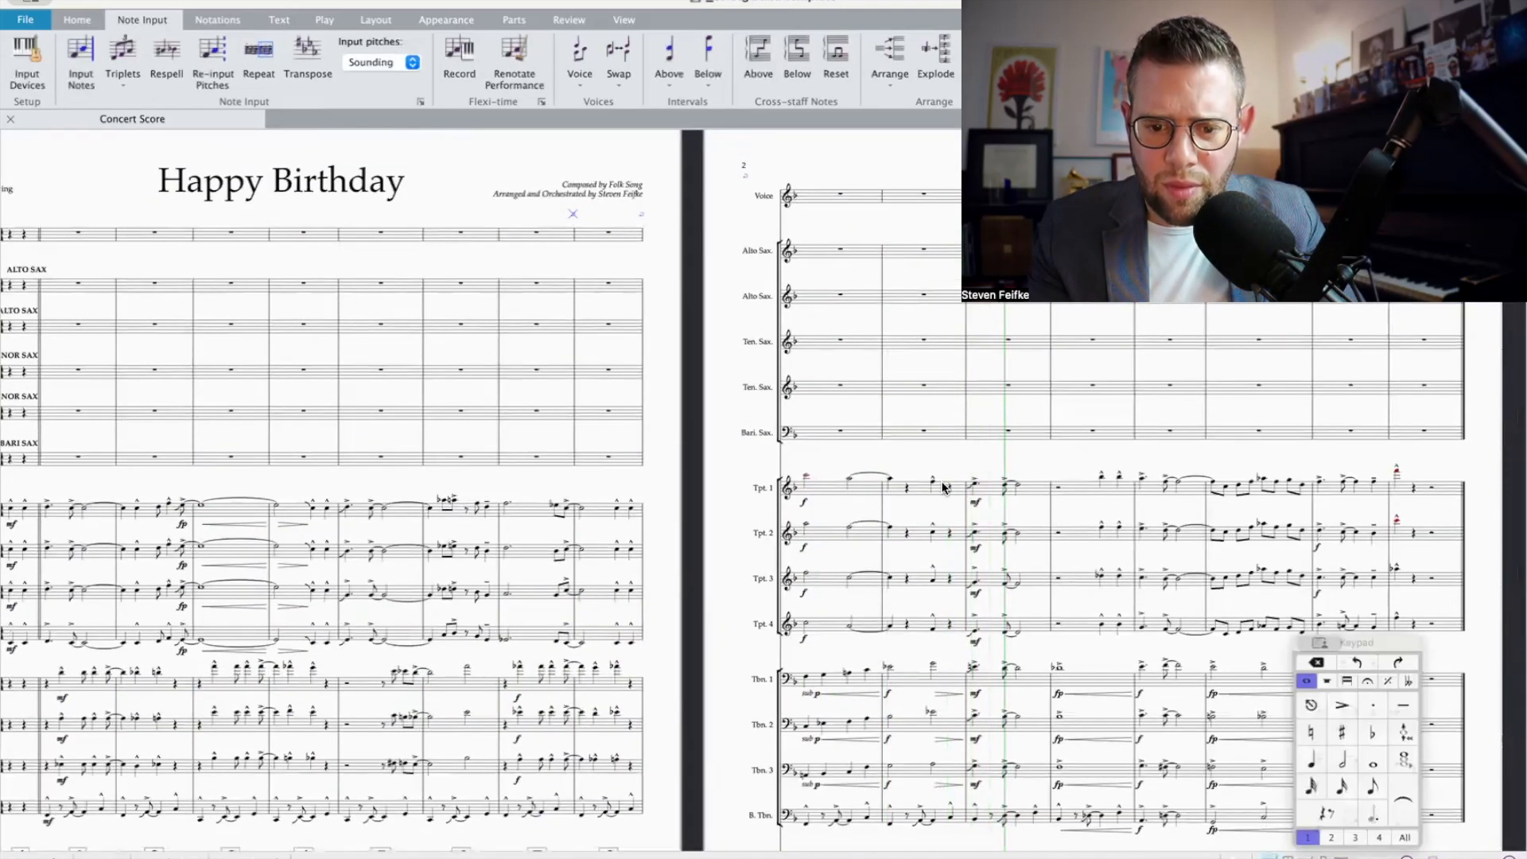
click(933, 482)
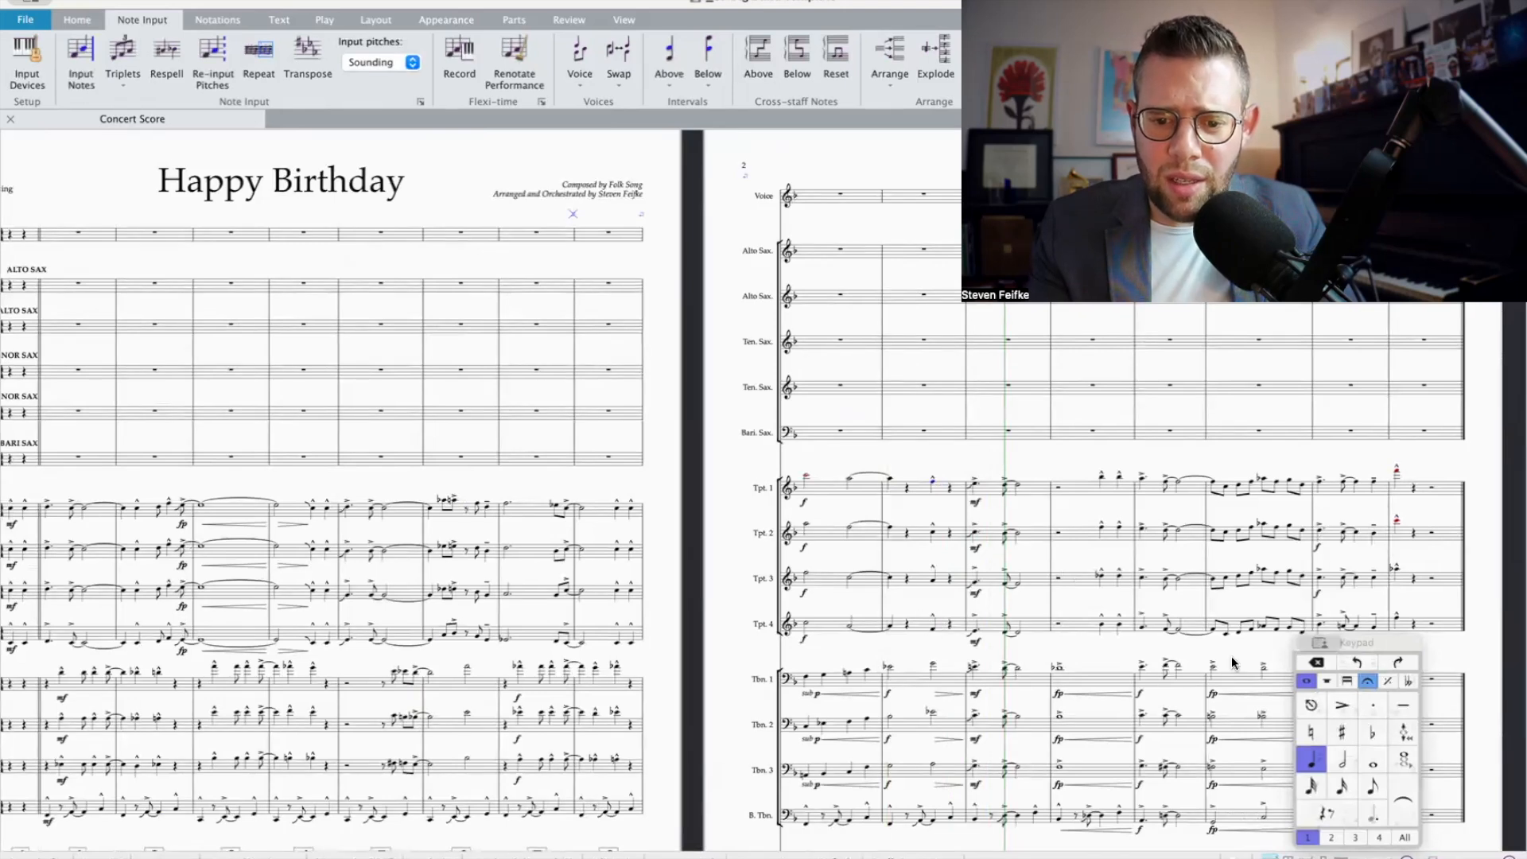
Step: Repeat the marcato quarter note on beat 3 of bar 10 onto beat 4 in Trumpets 1 to 4
key(shift+Down)
key(shift+Down)
key(shift+Down)
click(1372, 785)
key(super+z)
key(r)
Step: Shorten the beat 3 note of bar 10 to an eighth note and remove its marcato in Trumpets 1 to 4
click(932, 482)
scroll(931, 487, up, 1)
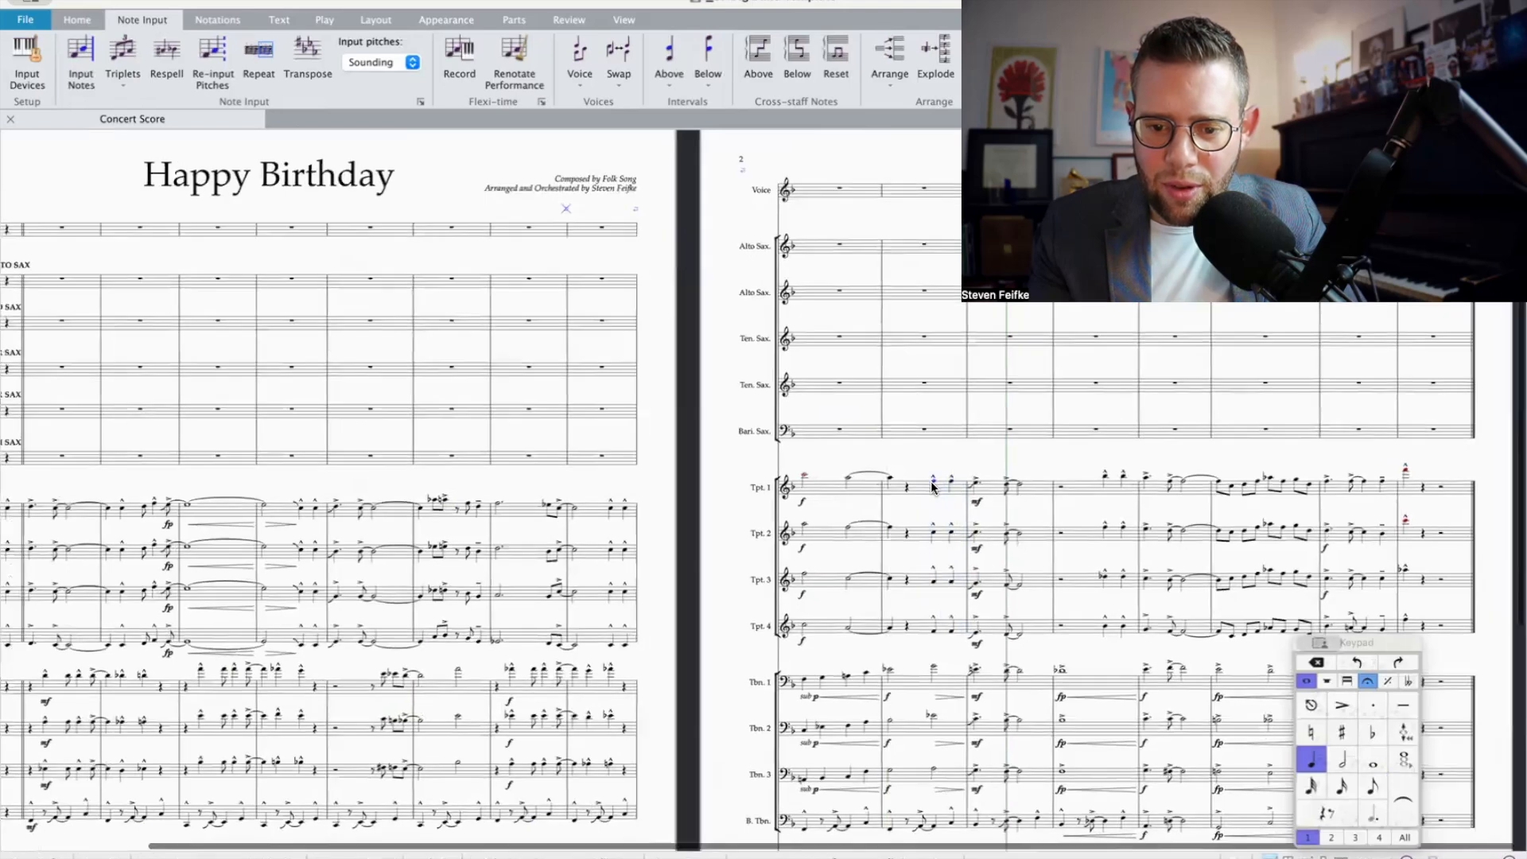
key(super+equal)
scroll(957, 634, down, 3)
shift+click(919, 714)
click(1373, 786)
click(1346, 680)
click(1342, 732)
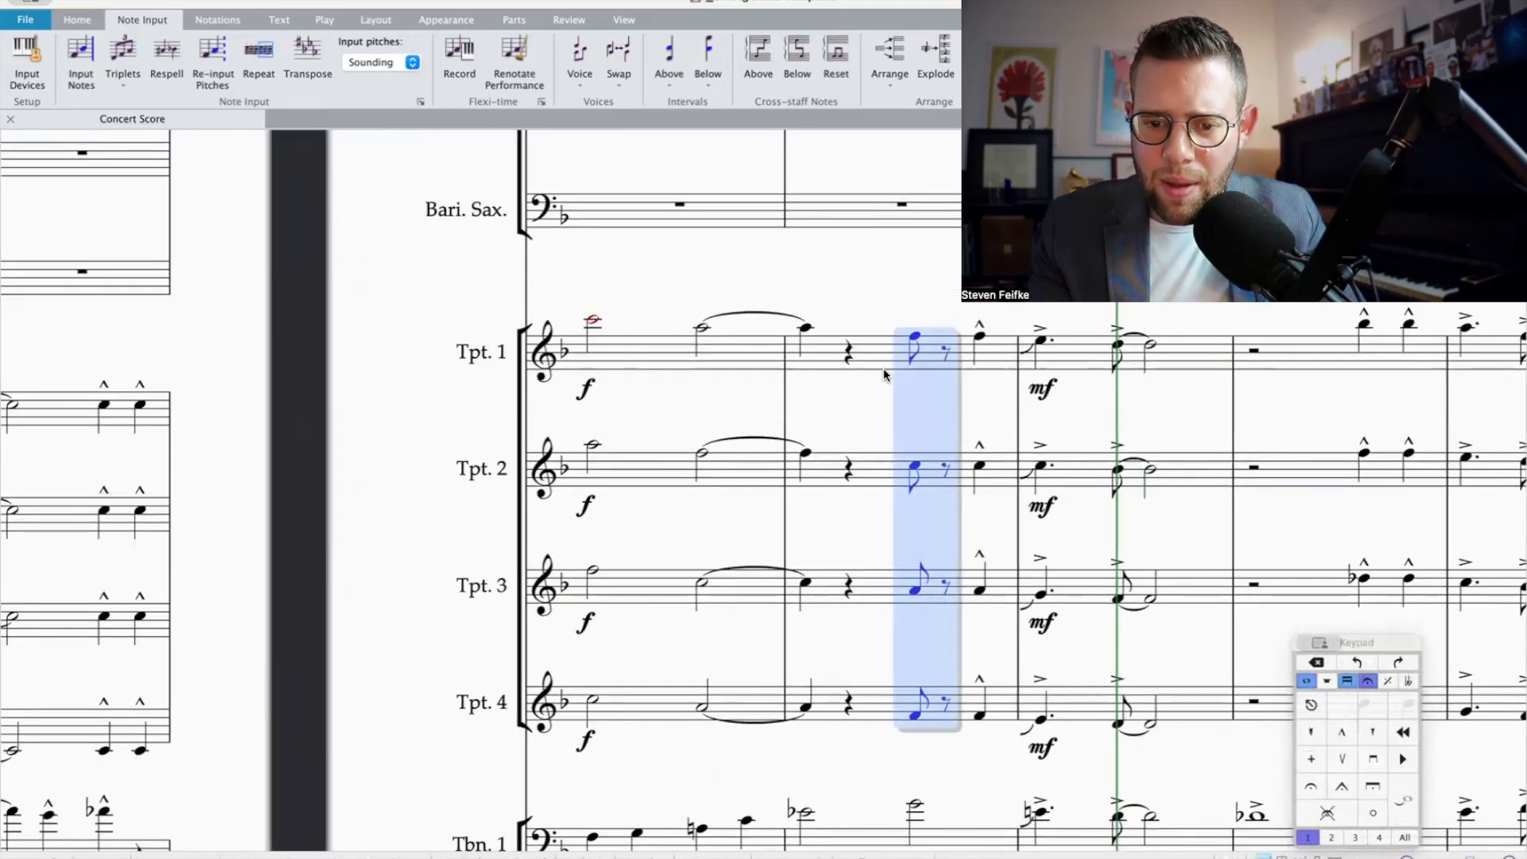
Step: Fill the eighth rest after beat 3 of bar 10 with an eighth note G in Trumpet 1 and Trumpet 4
scroll(904, 382, up, 2)
click(913, 404)
key(n)
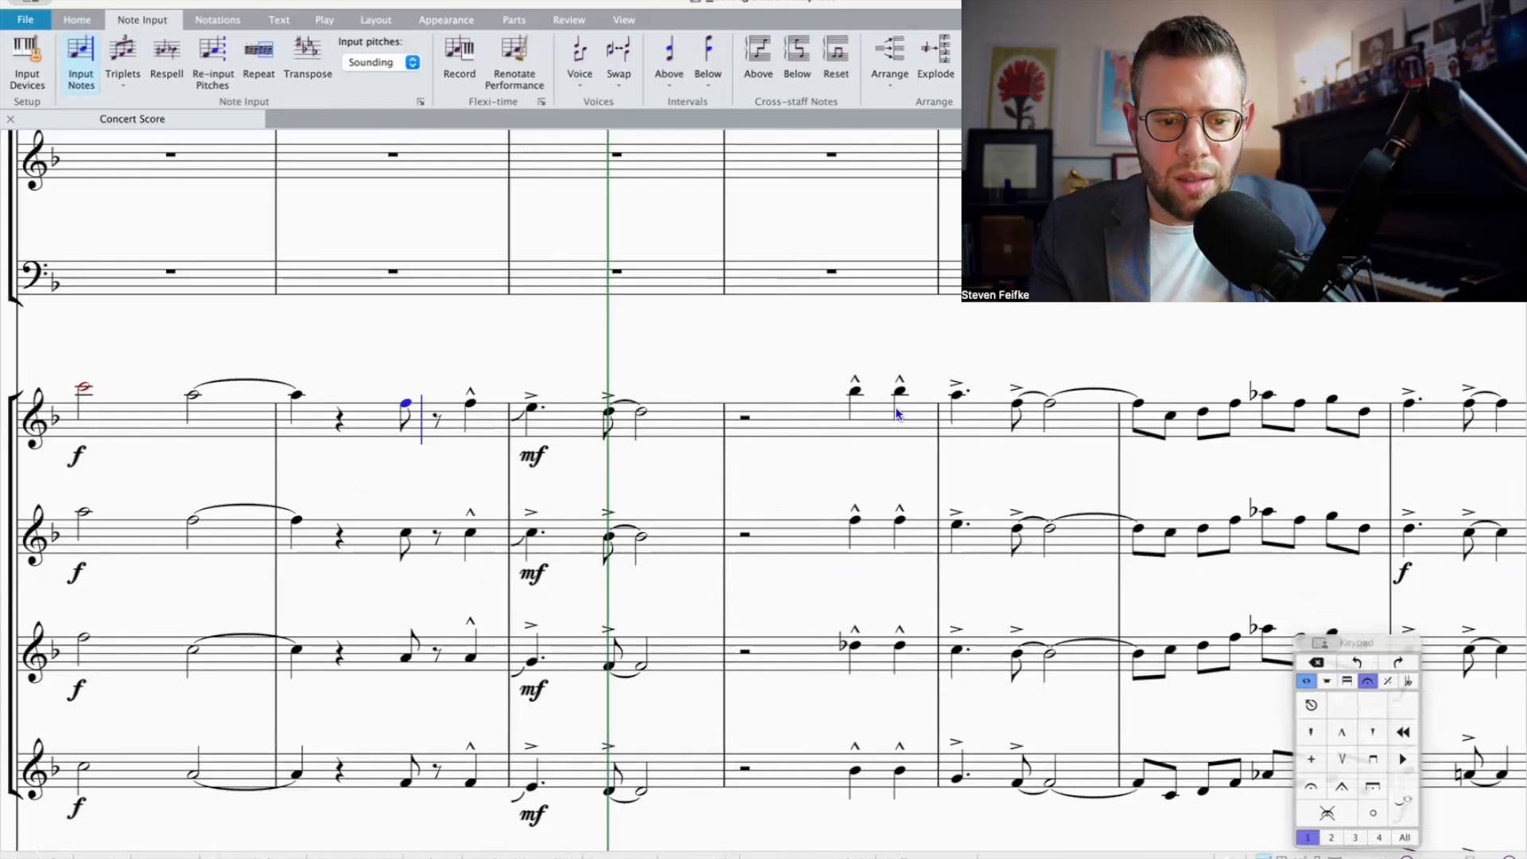
key(g)
click(404, 781)
key(g)
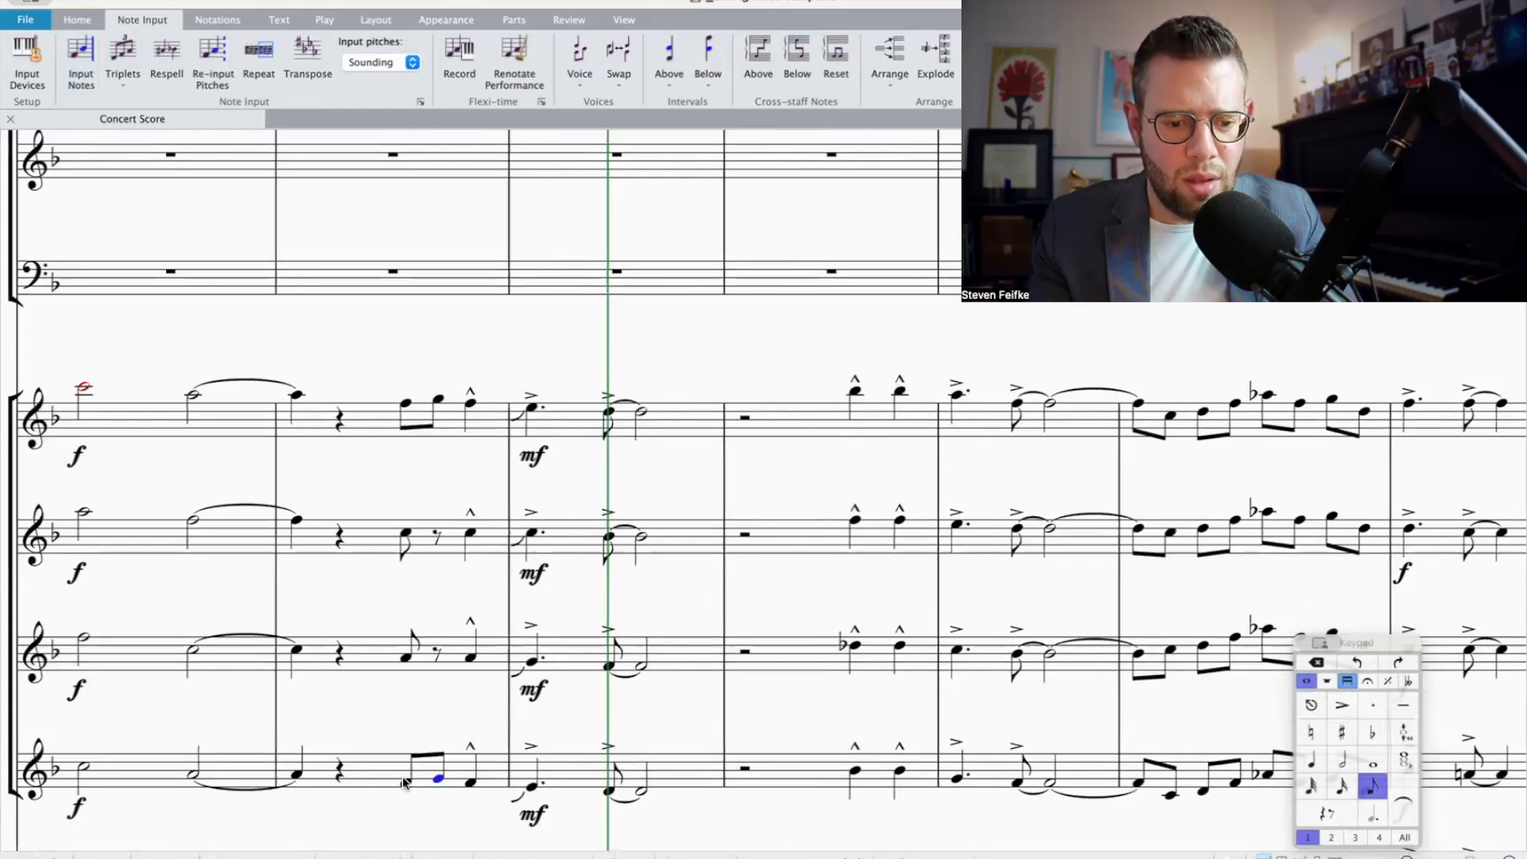
Step: Fill the eighth rest after beat 3 of bar 10 with E flat in Trumpet 2 and B flat in Trumpet 3
click(408, 659)
scroll(404, 656, down, 8)
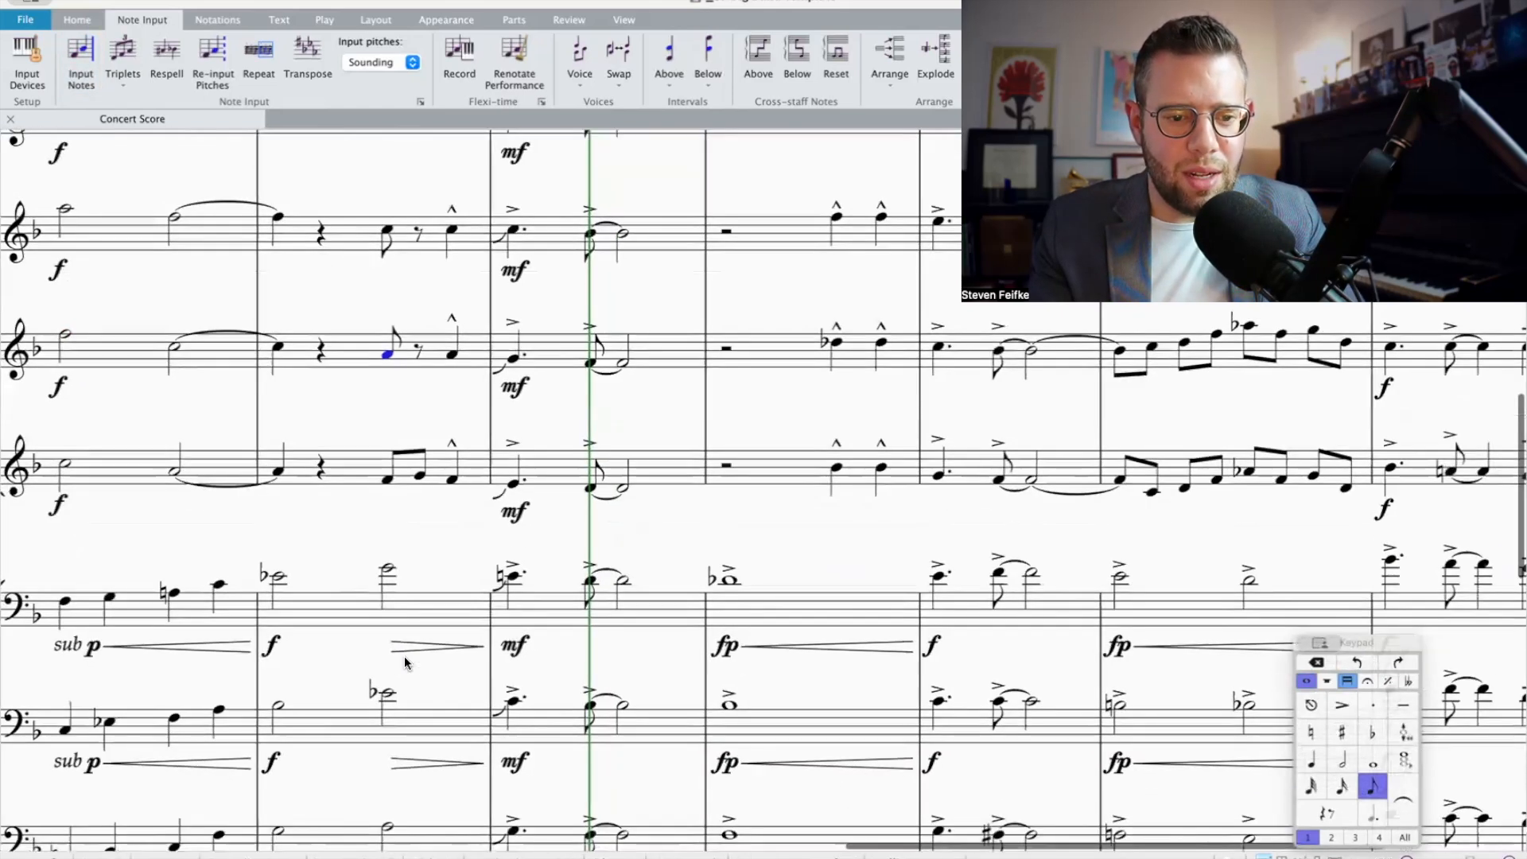
scroll(414, 446, up, 3)
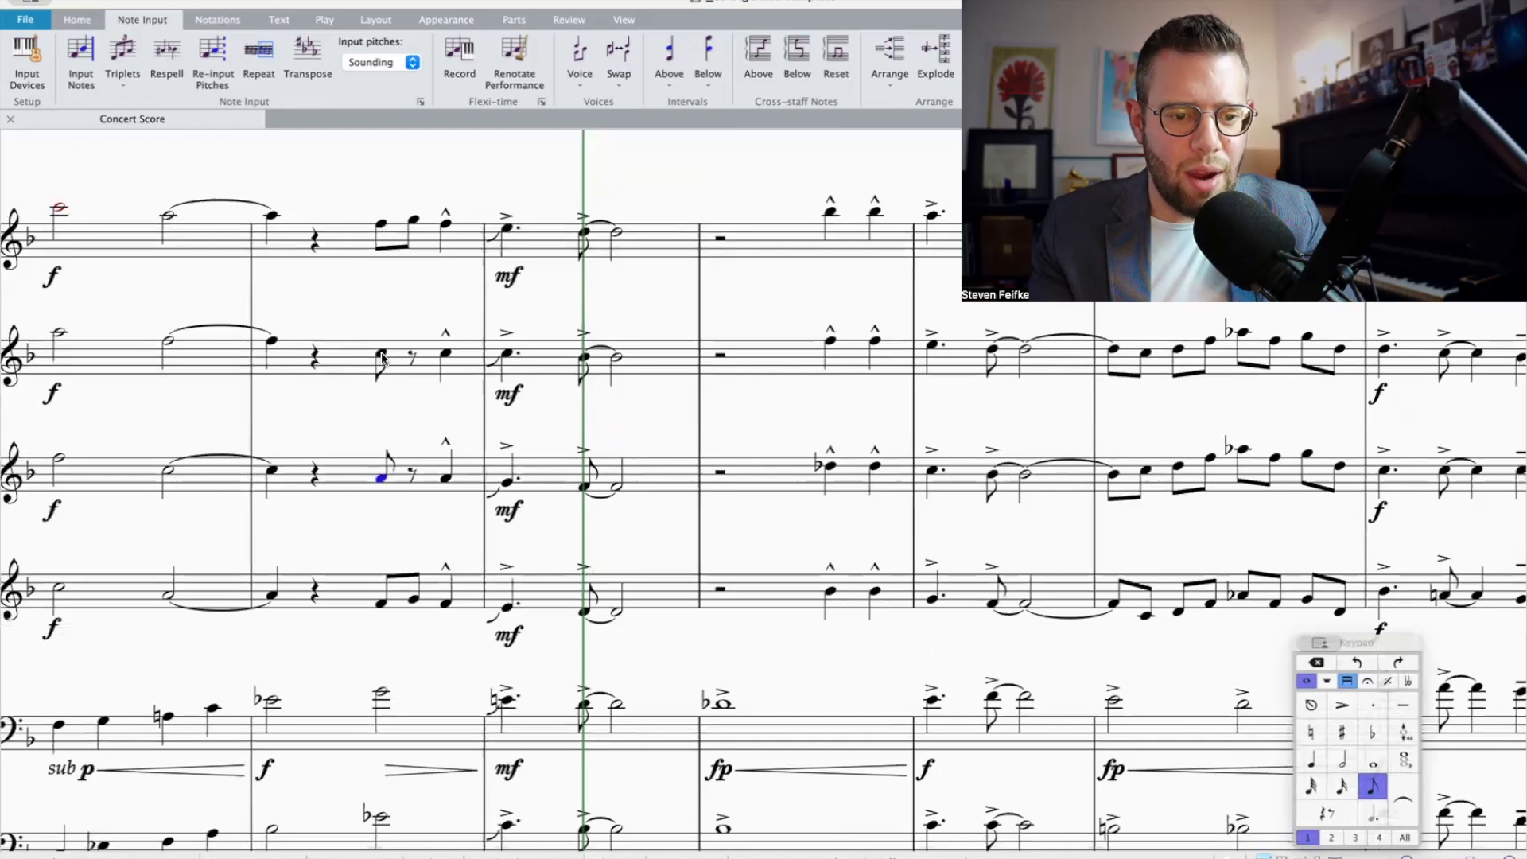
key(n)
key(KP_9)
key(e)
key(Escape)
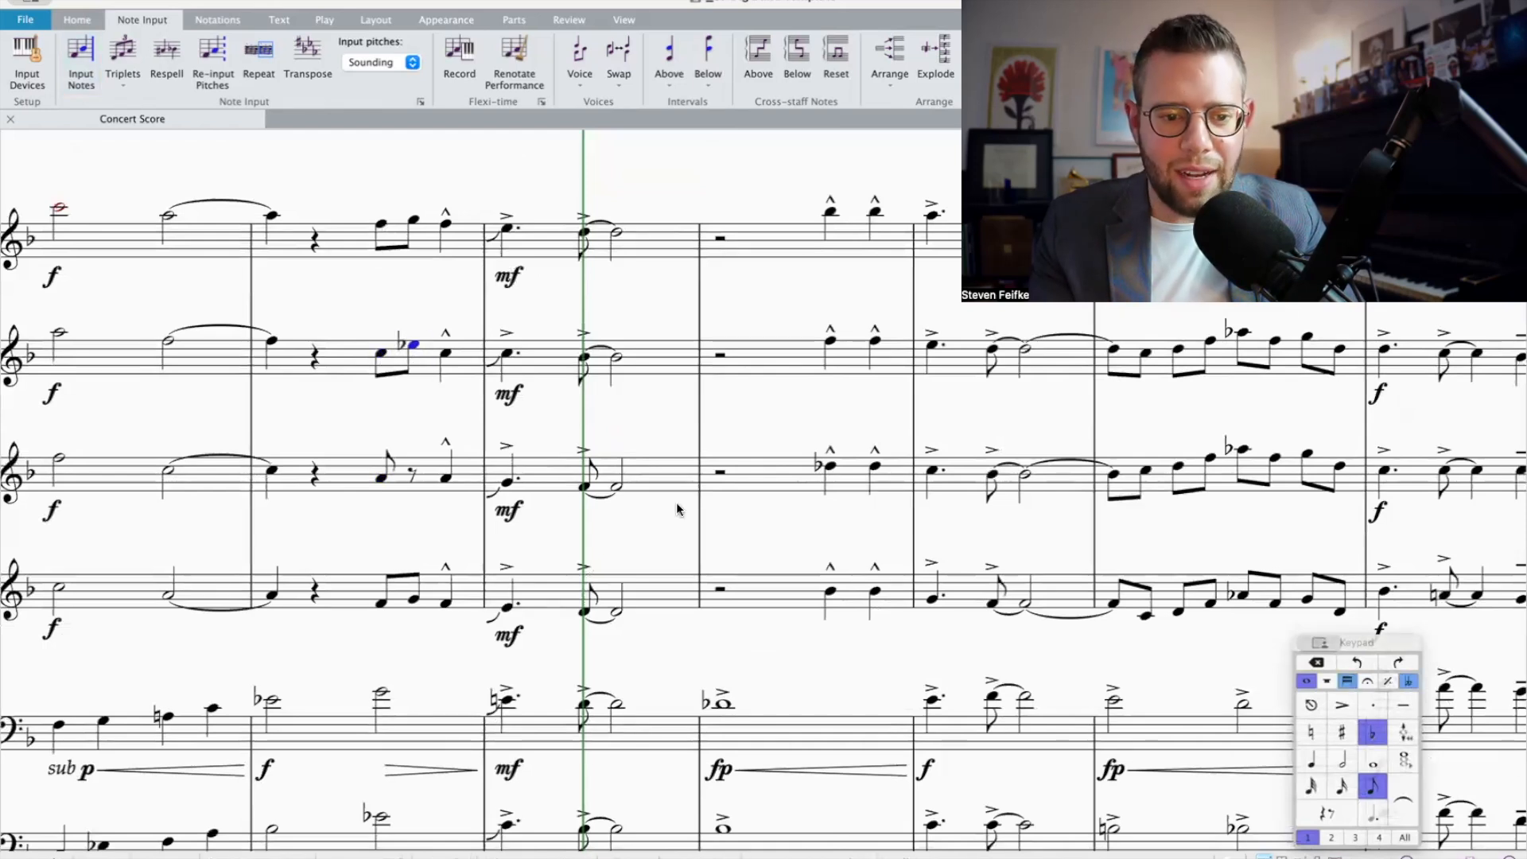
click(383, 478)
key(n)
key(b)
key(Escape)
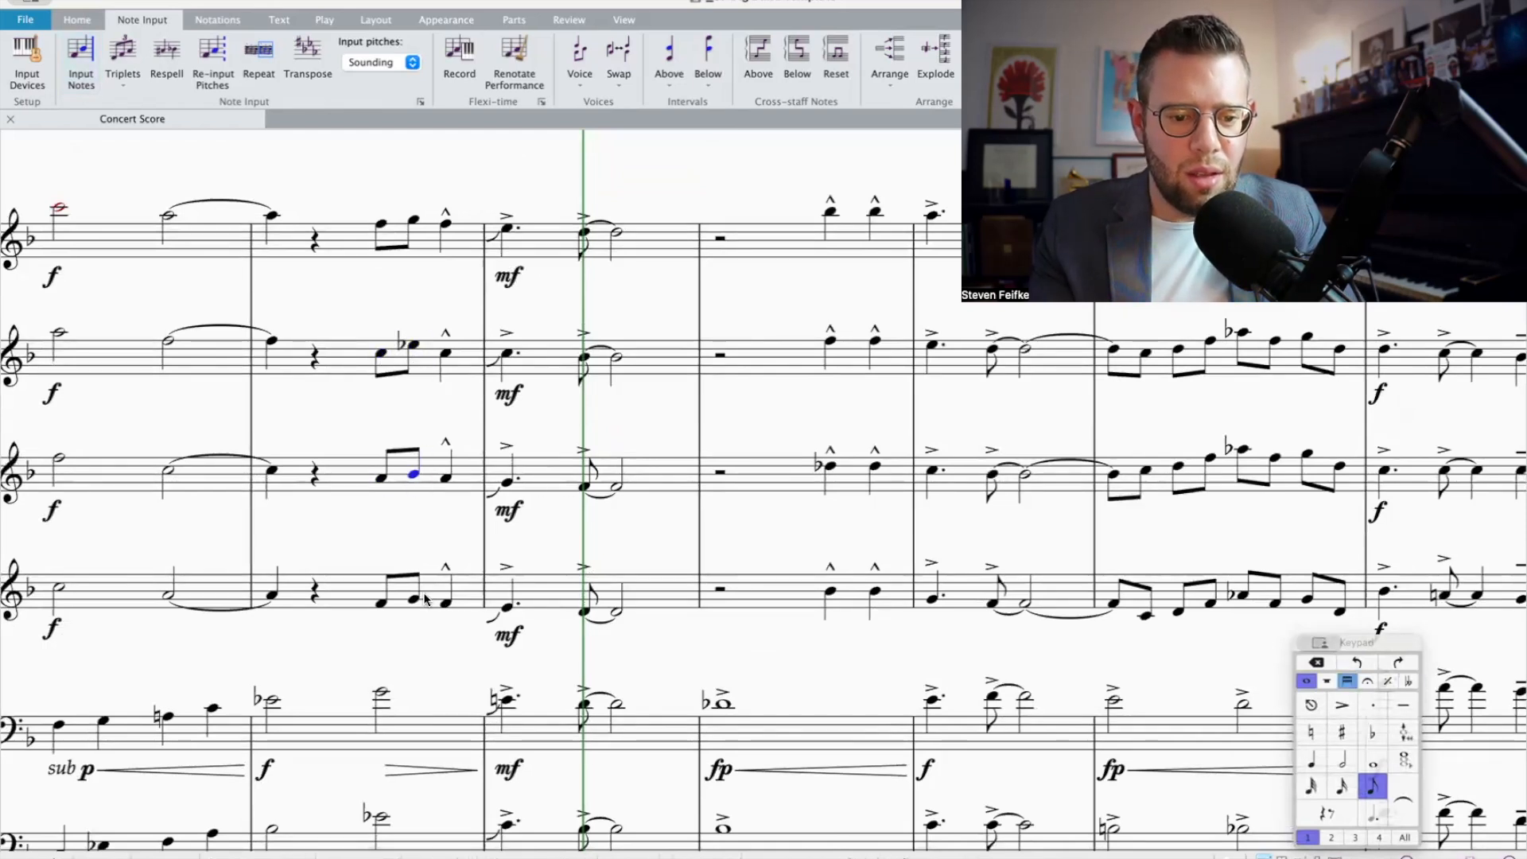
Step: Play back the brass from the start of bar 10 into bar 13
click(263, 592)
key(p)
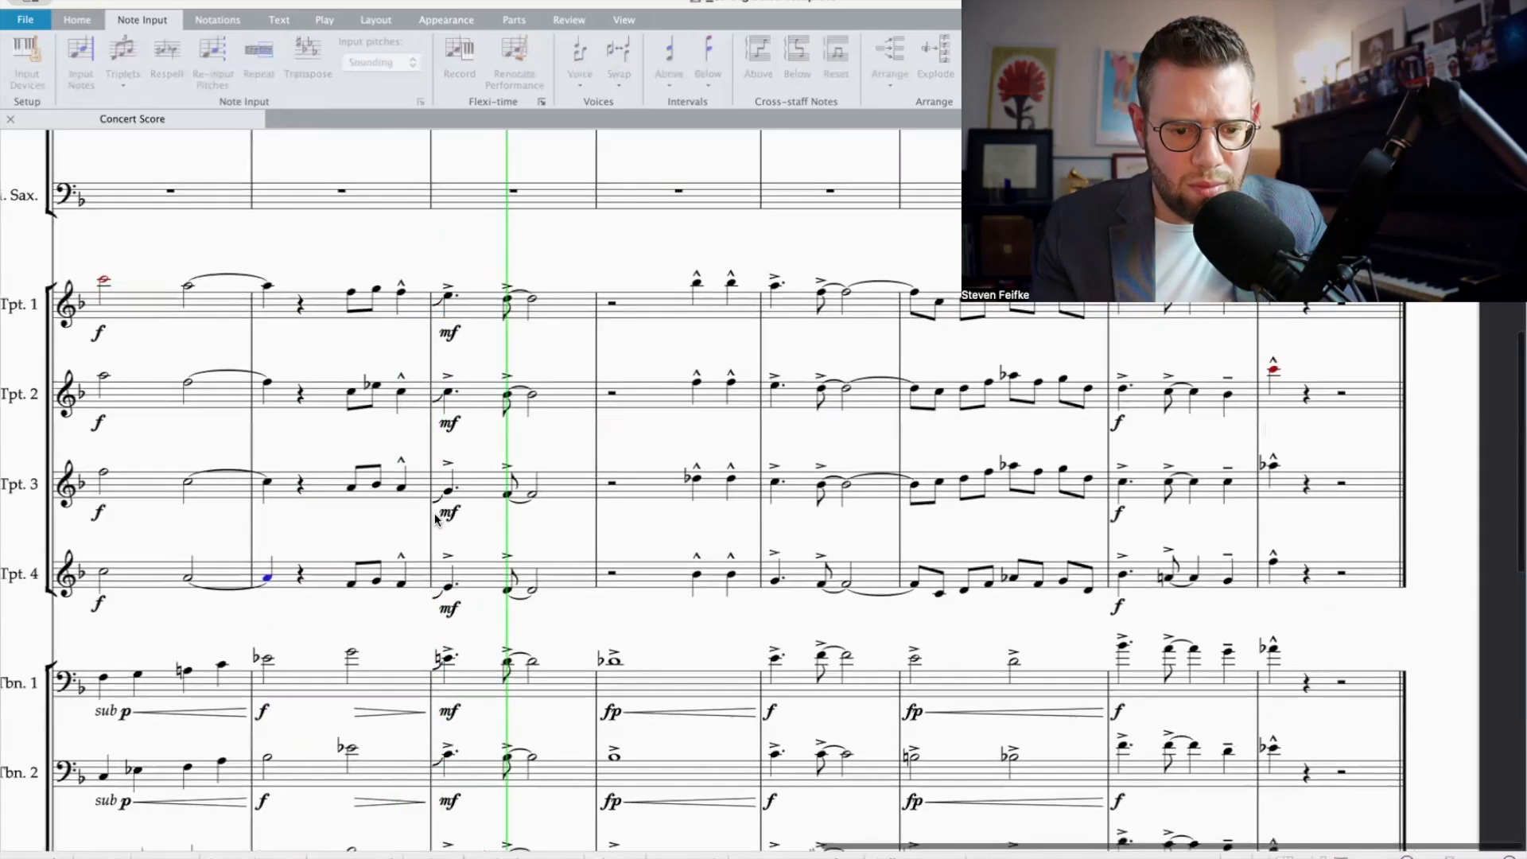
scroll(435, 520, down, 2)
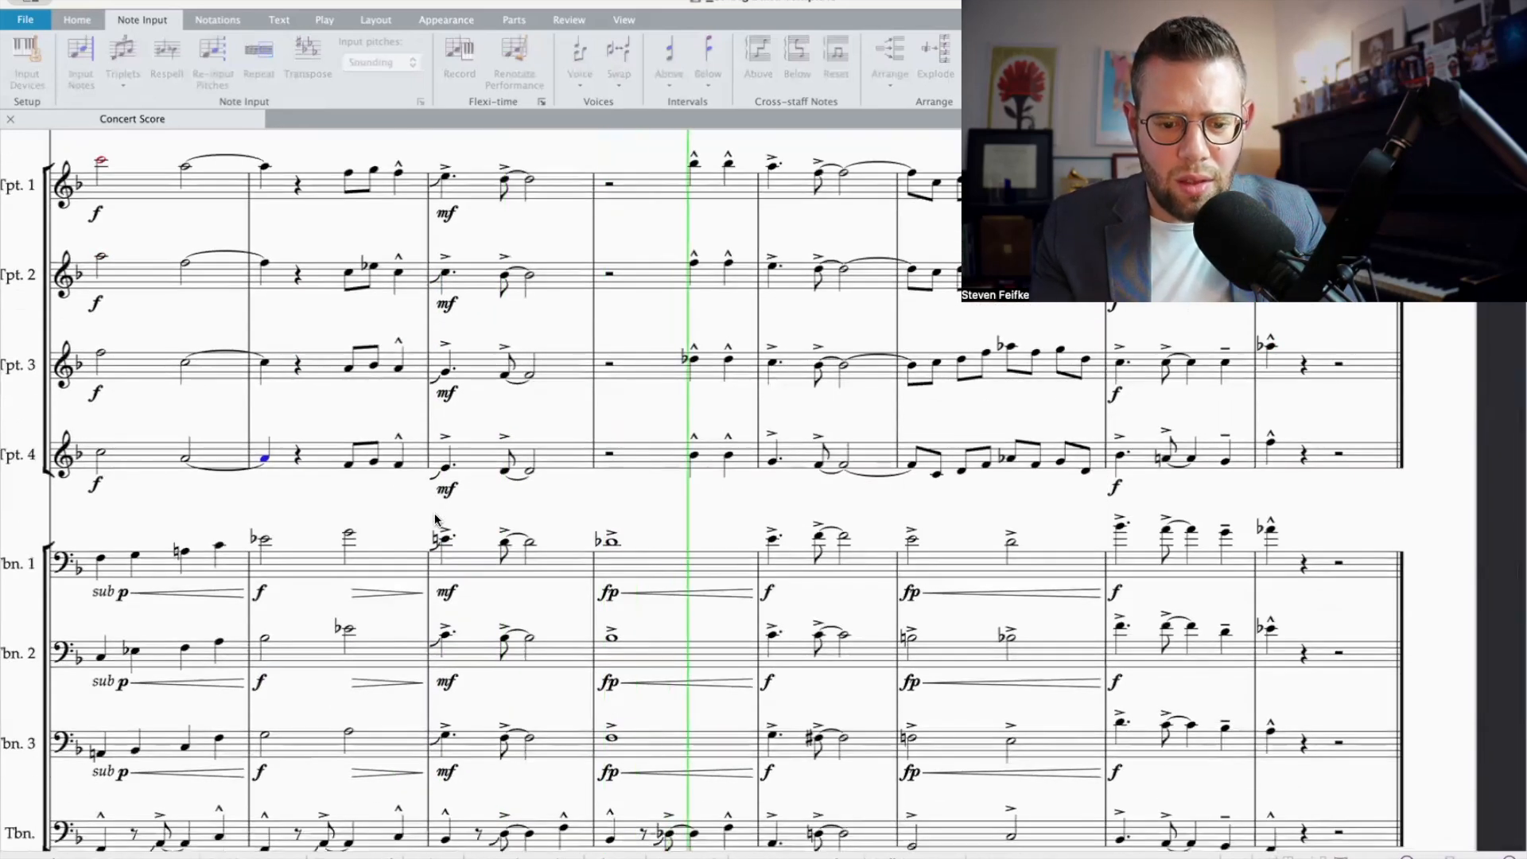
scroll(623, 458, down, 1)
key(Escape)
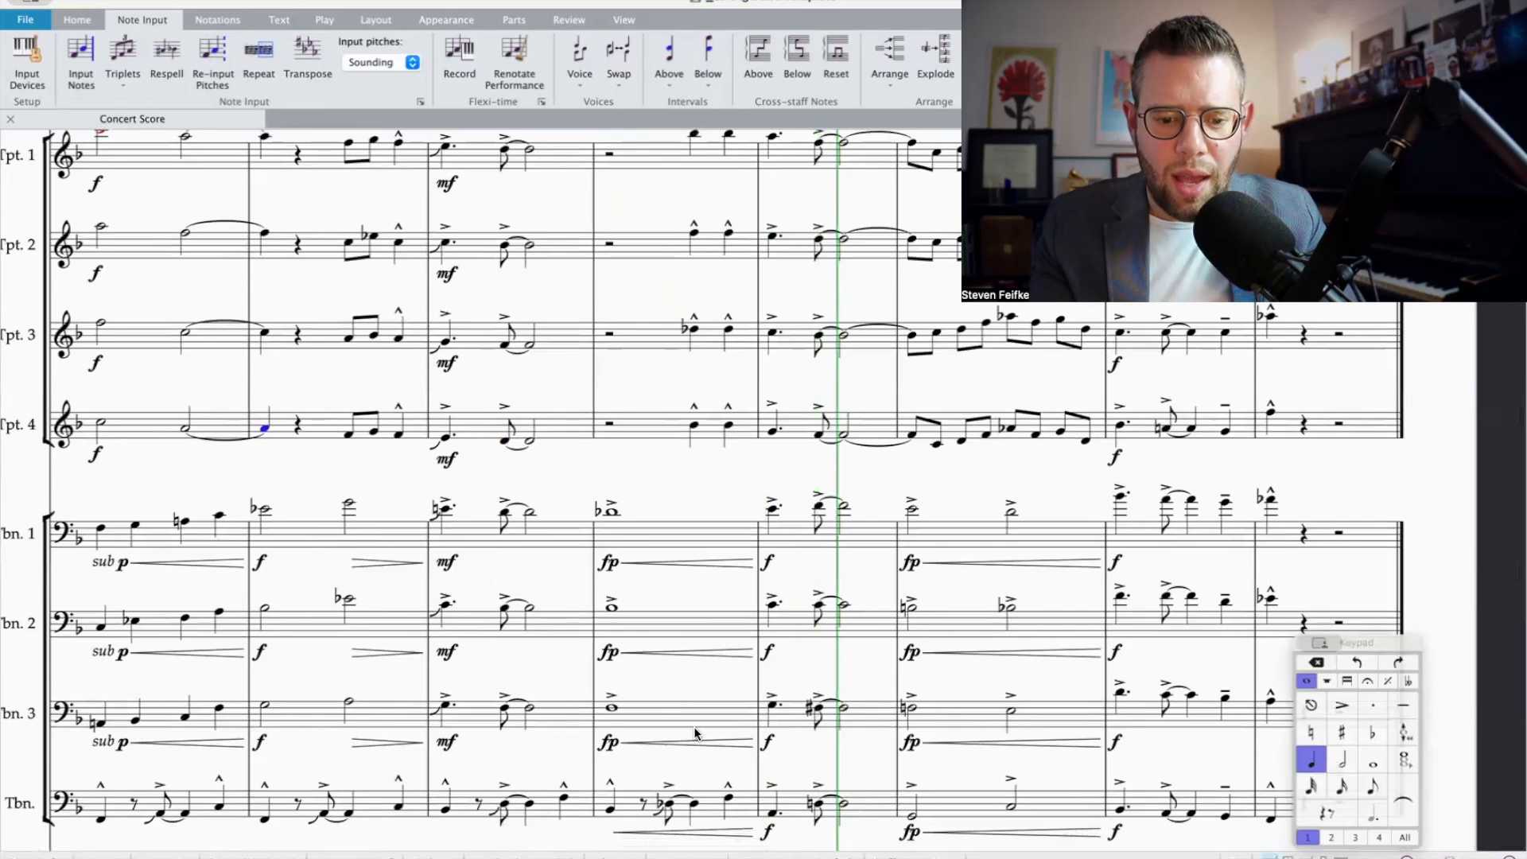
Step: Replace the bass trombone's bar 12 with an accented whole note B flat marked fp with a crescendo, matching Trombone 3's rhythm
scroll(622, 458, down, 4)
click(619, 590)
alt+click(710, 665)
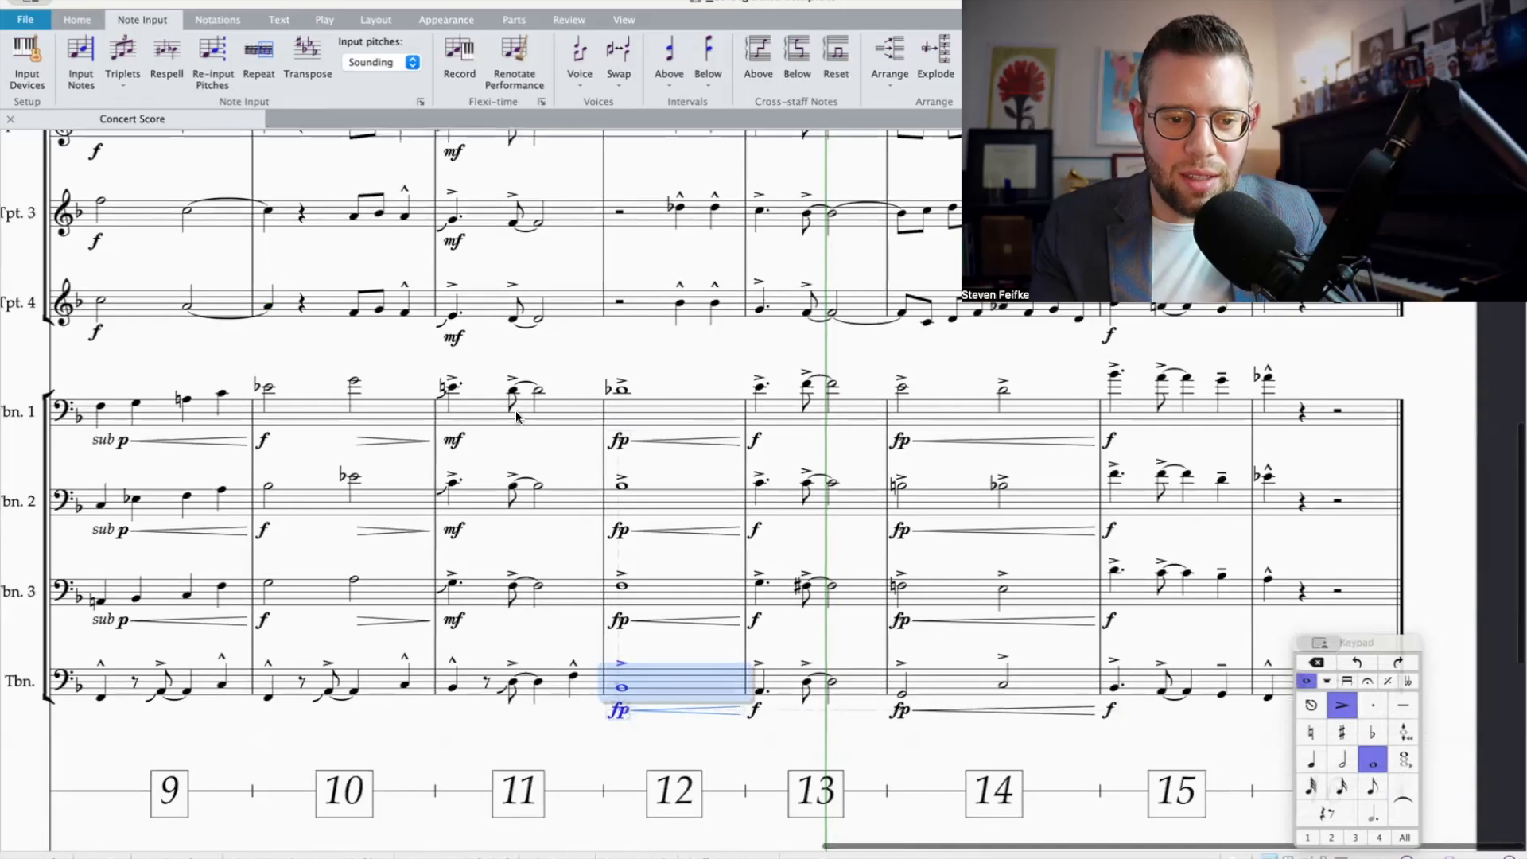
Step: Play back the brass from the start of bar 11 into bar 16
click(452, 400)
key(p)
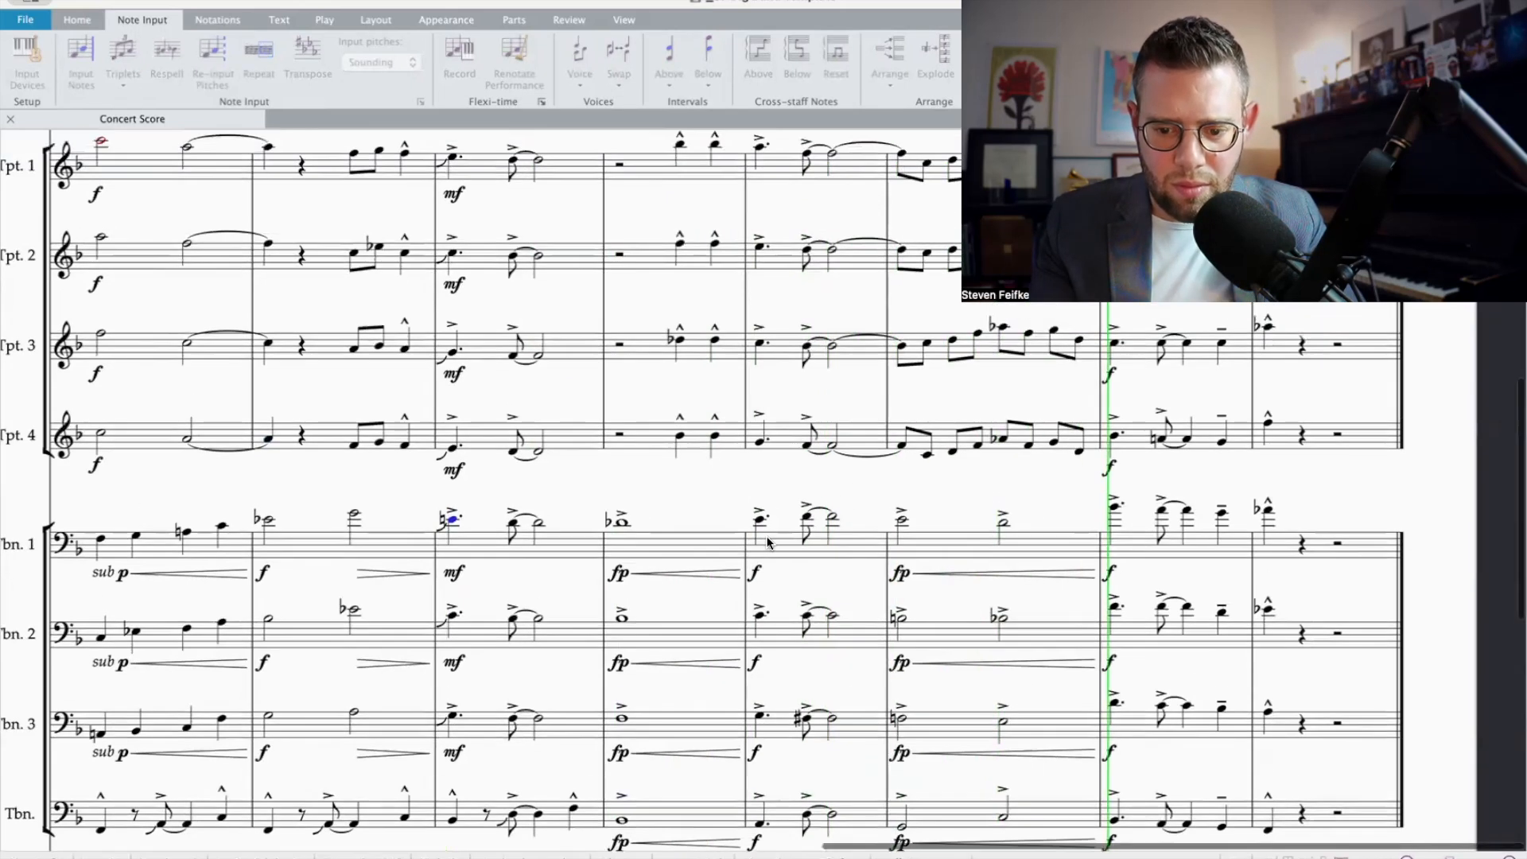
scroll(769, 543, down, 1)
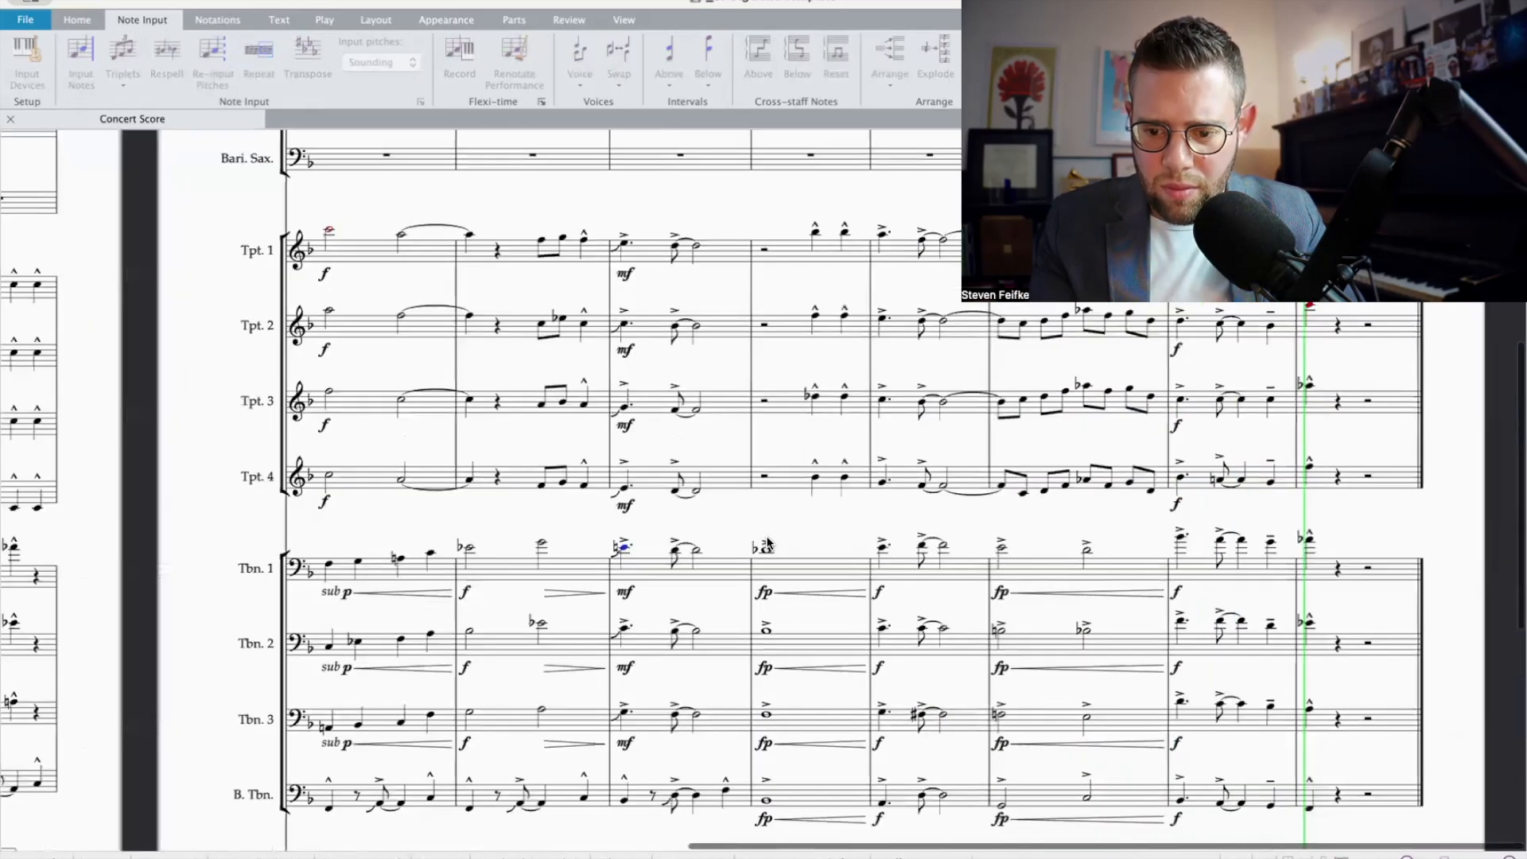
key(space)
Step: Replace the bass trombone's dotted quarter in bar 13 with eighth notes A, C and C sharp
scroll(1120, 700, down, 3)
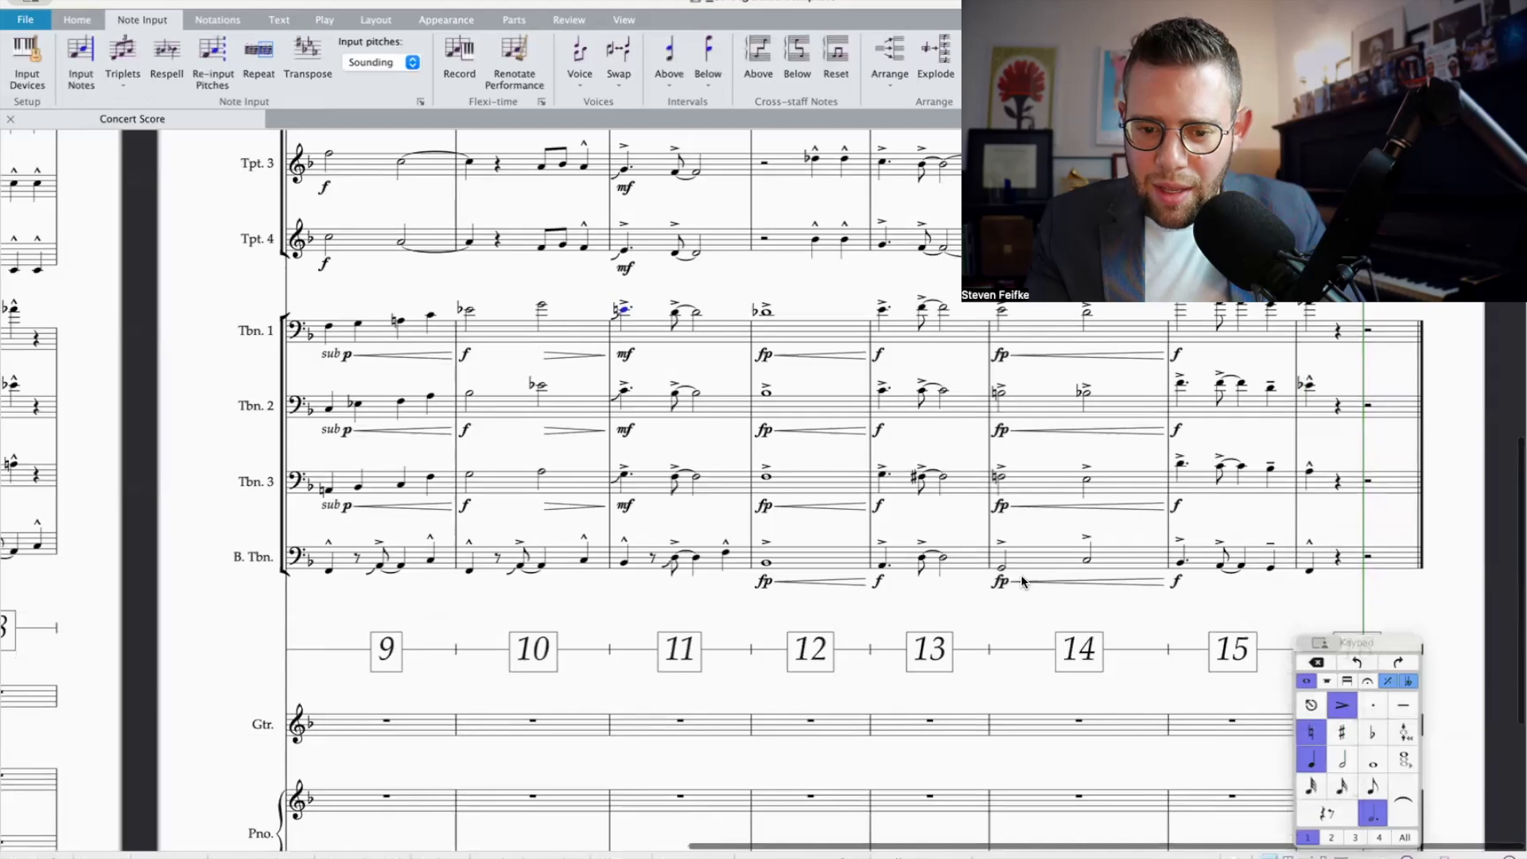
click(882, 566)
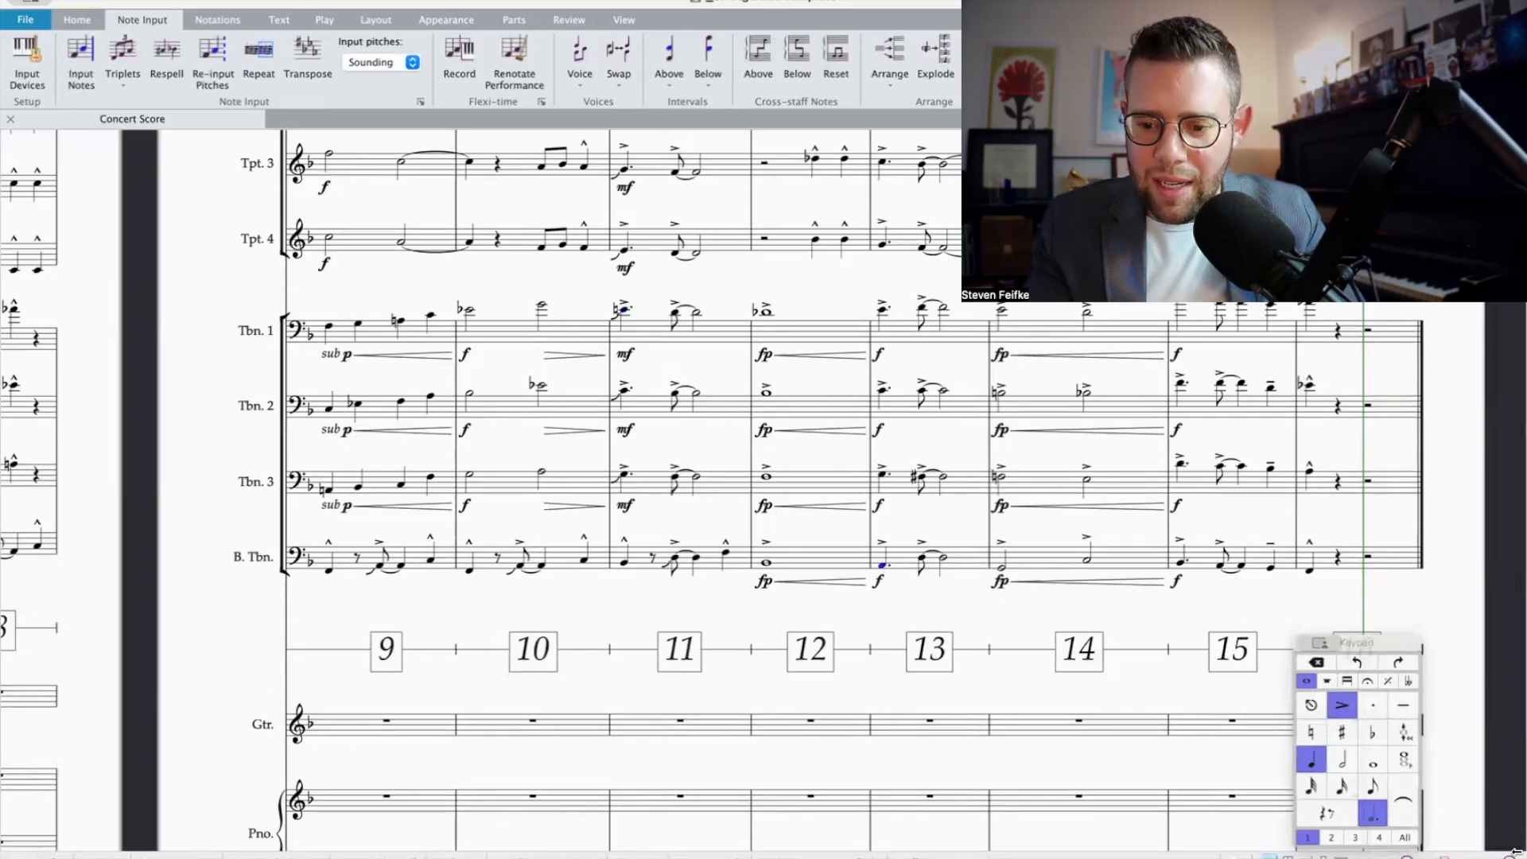
click(1372, 786)
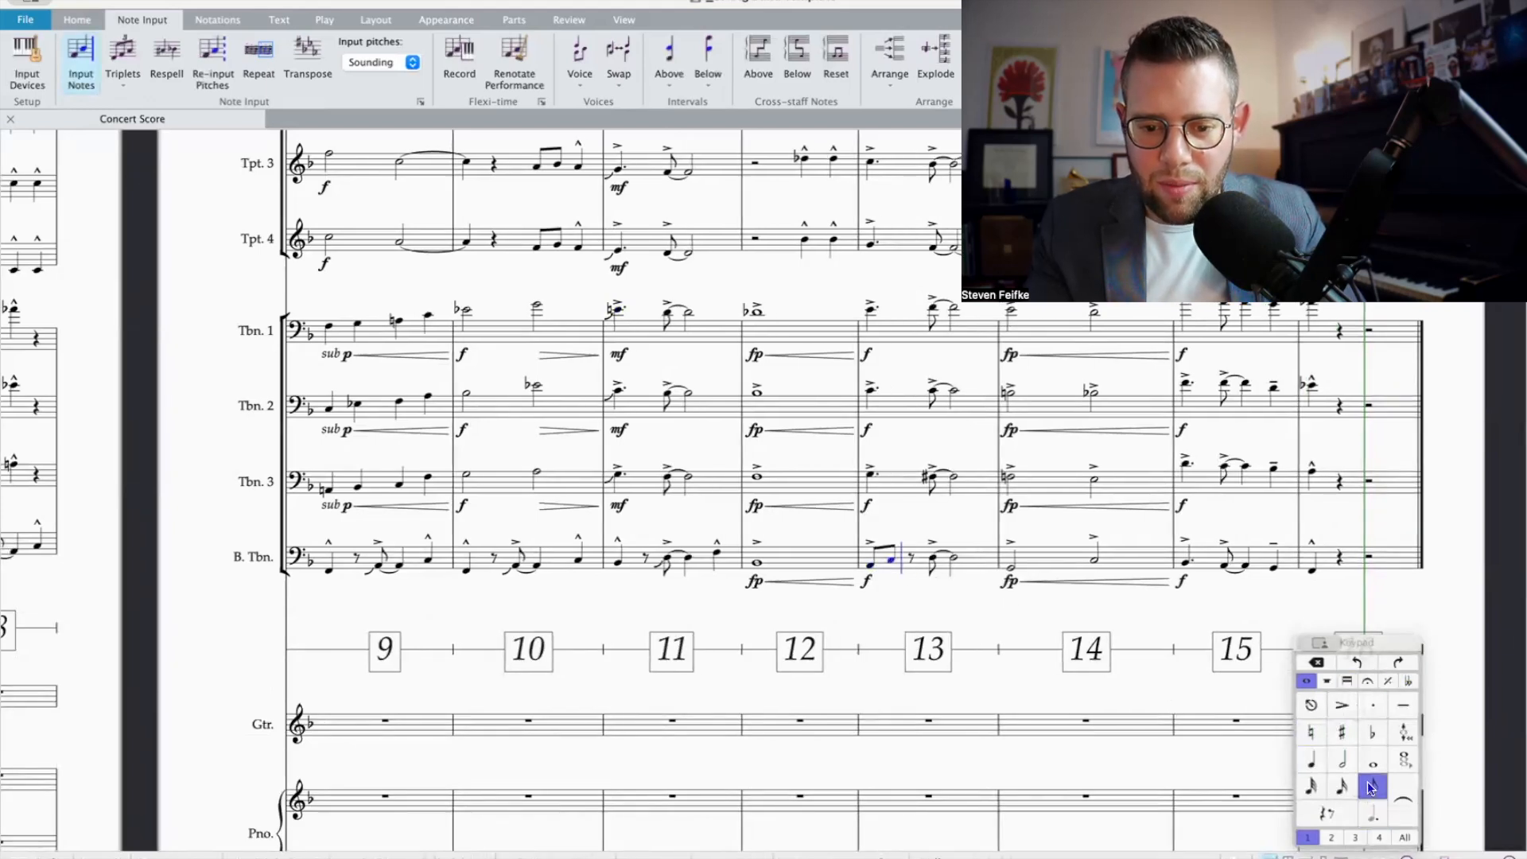
click(1345, 731)
key(c)
key(Escape)
Step: Shorten the bass trombone's tied half note in bar 13 to a quarter and add a marcato quarter note D on beat 4
click(953, 556)
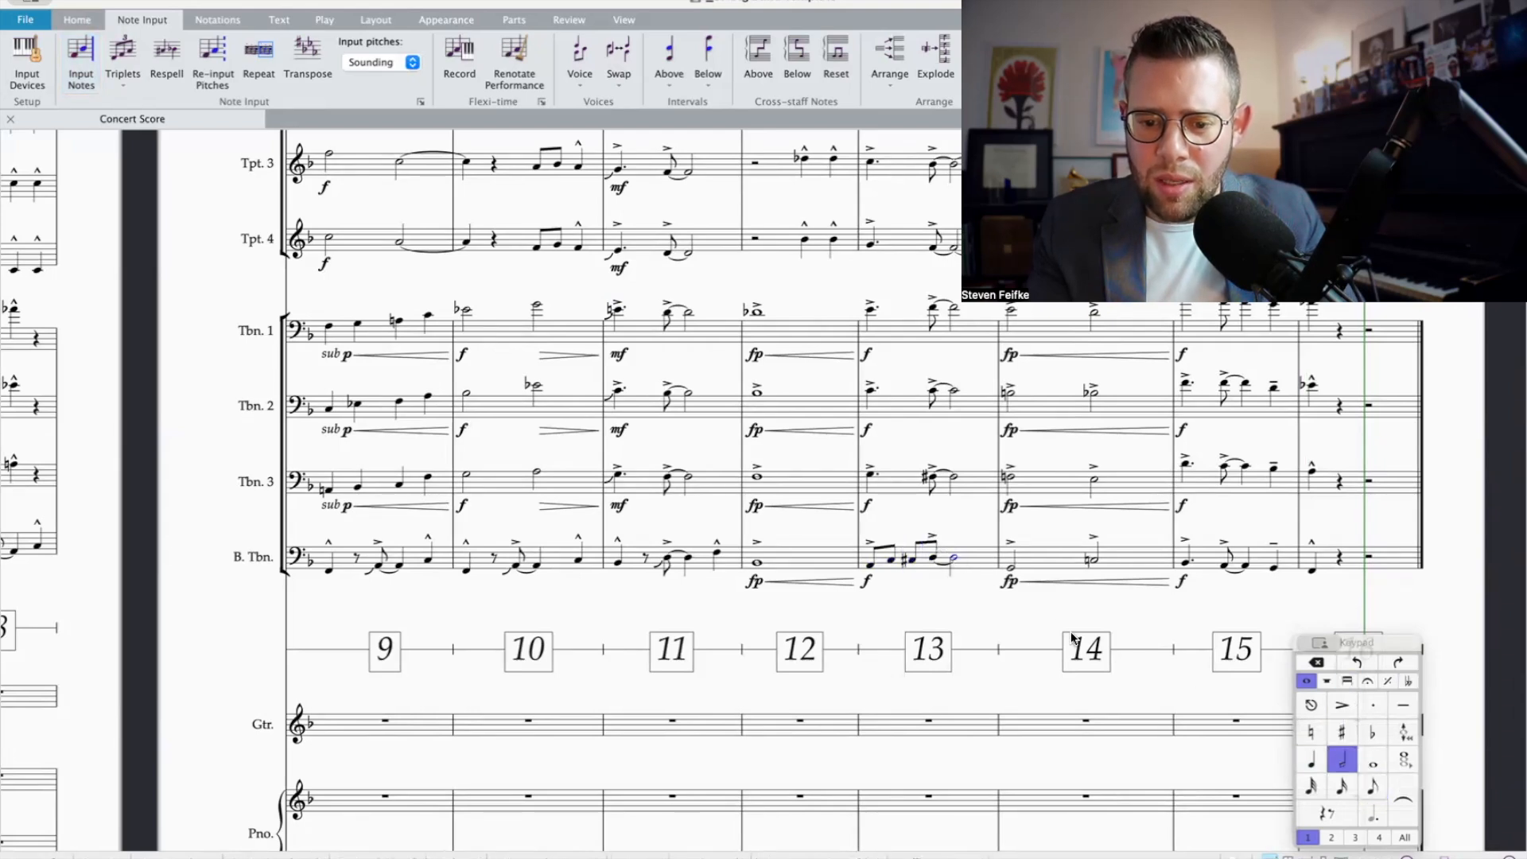
click(1312, 760)
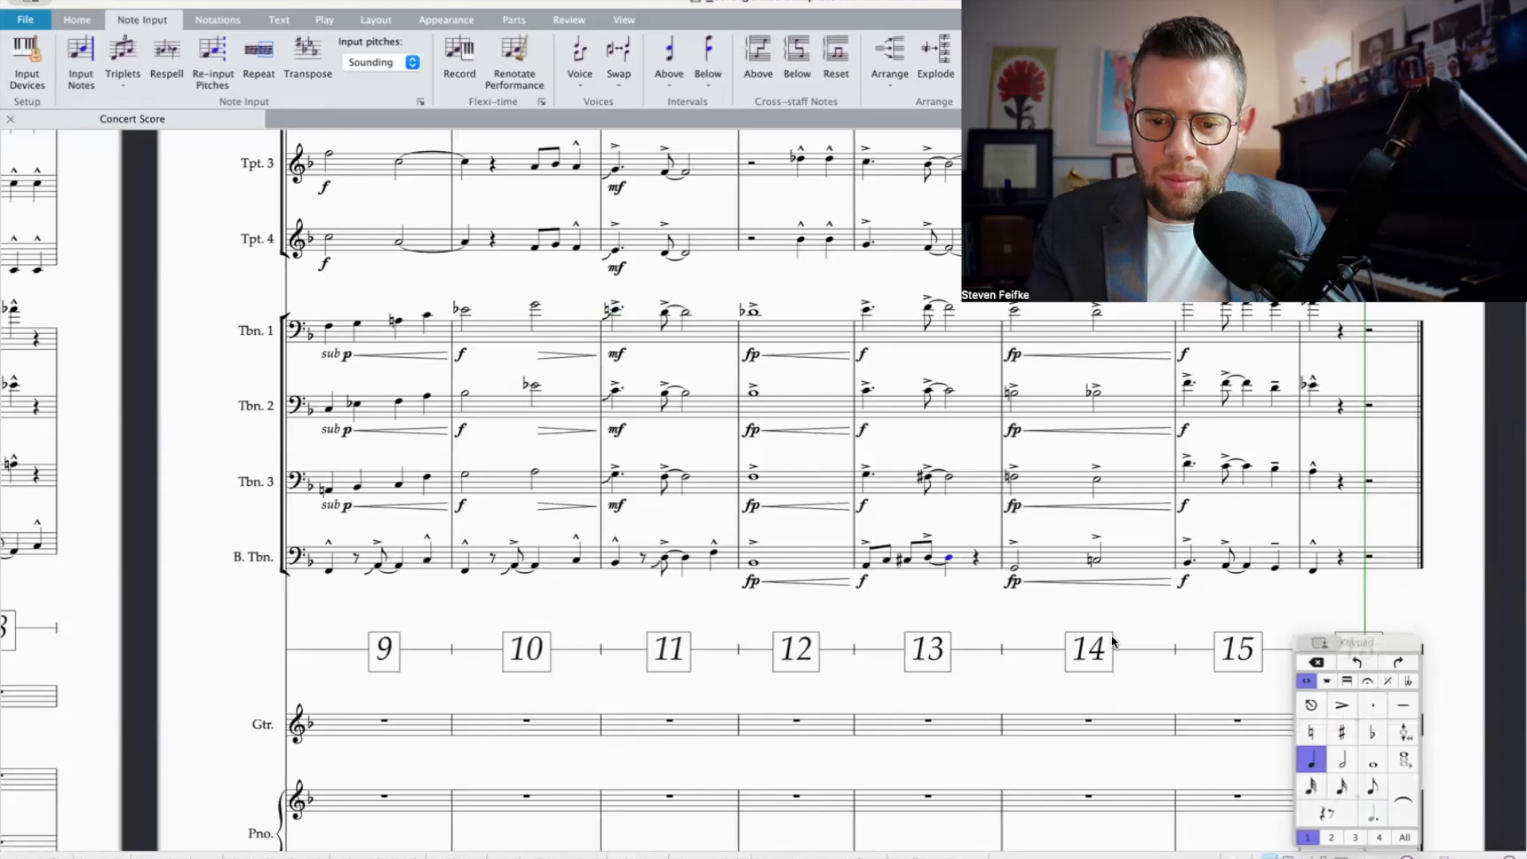
key(n)
key(d)
key(Escape)
click(1367, 681)
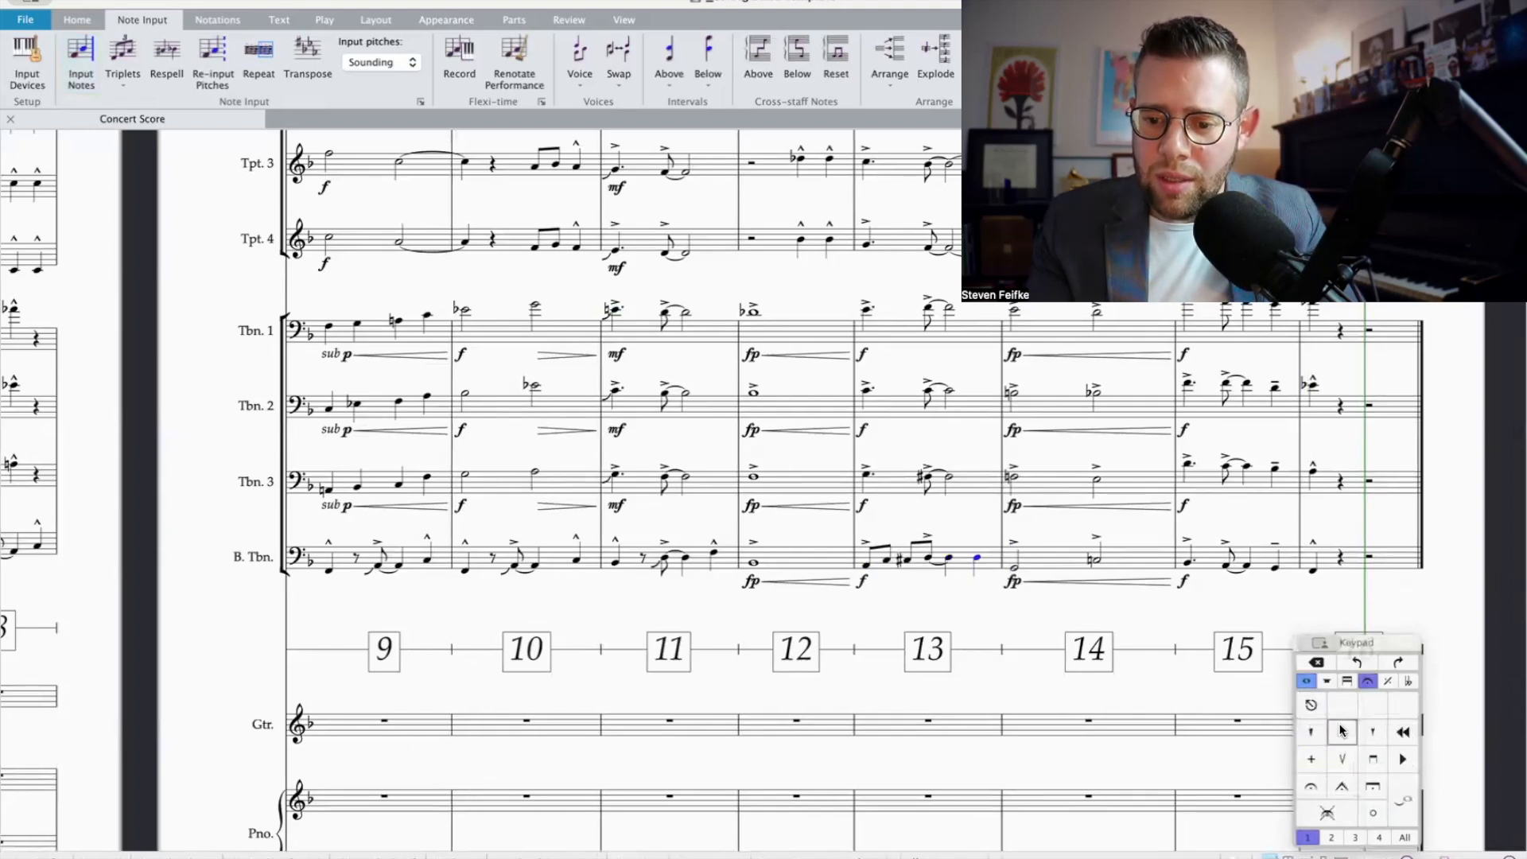
click(1342, 732)
Step: Add an fp and crescendo under the bass trombone's accented D in bar 13, leading to an f on beat 4
click(888, 562)
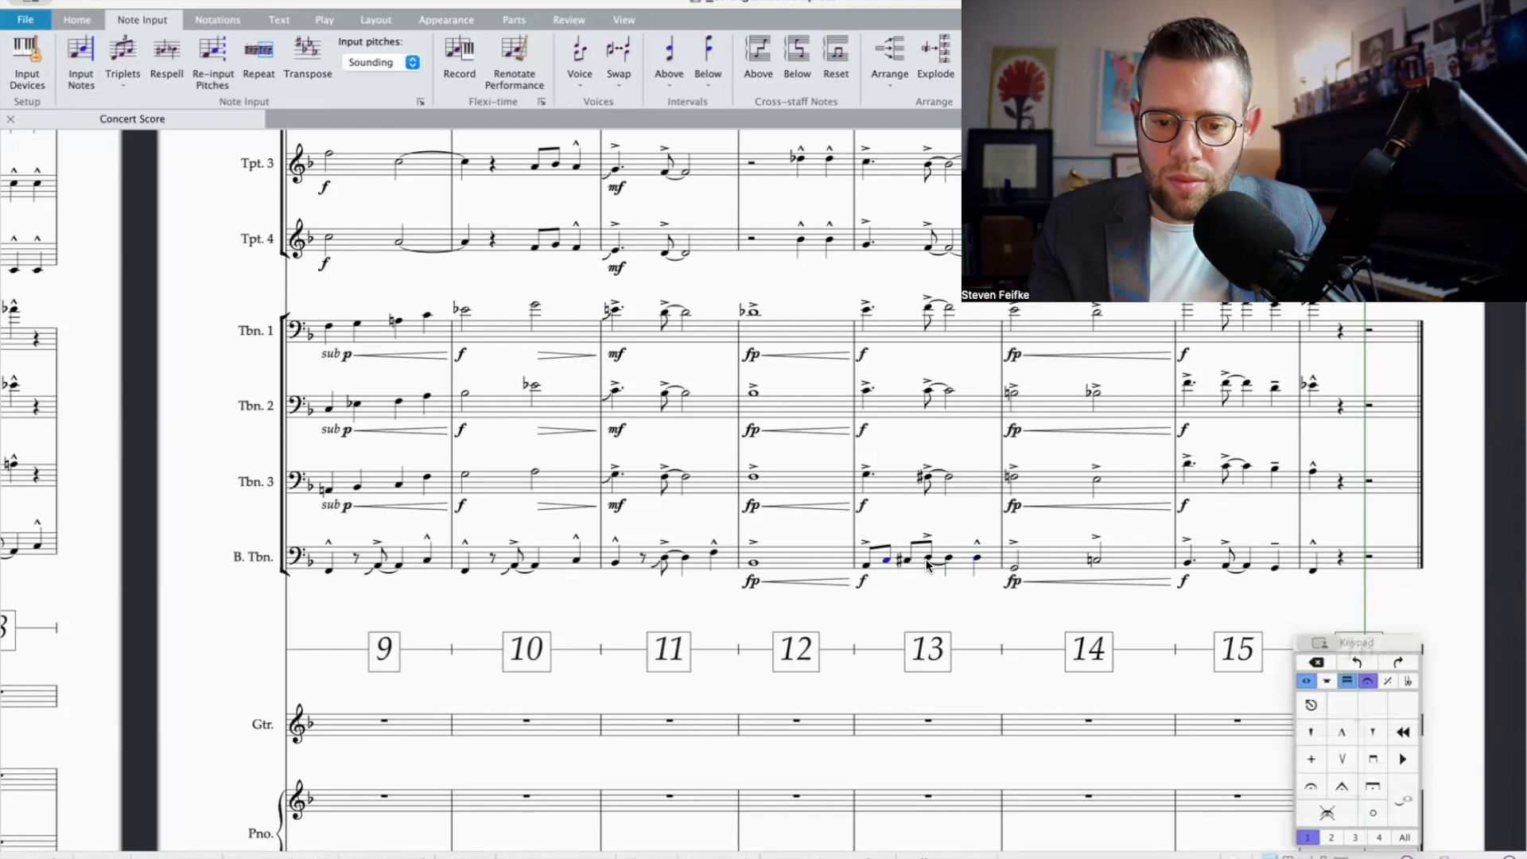
shift+click(909, 563)
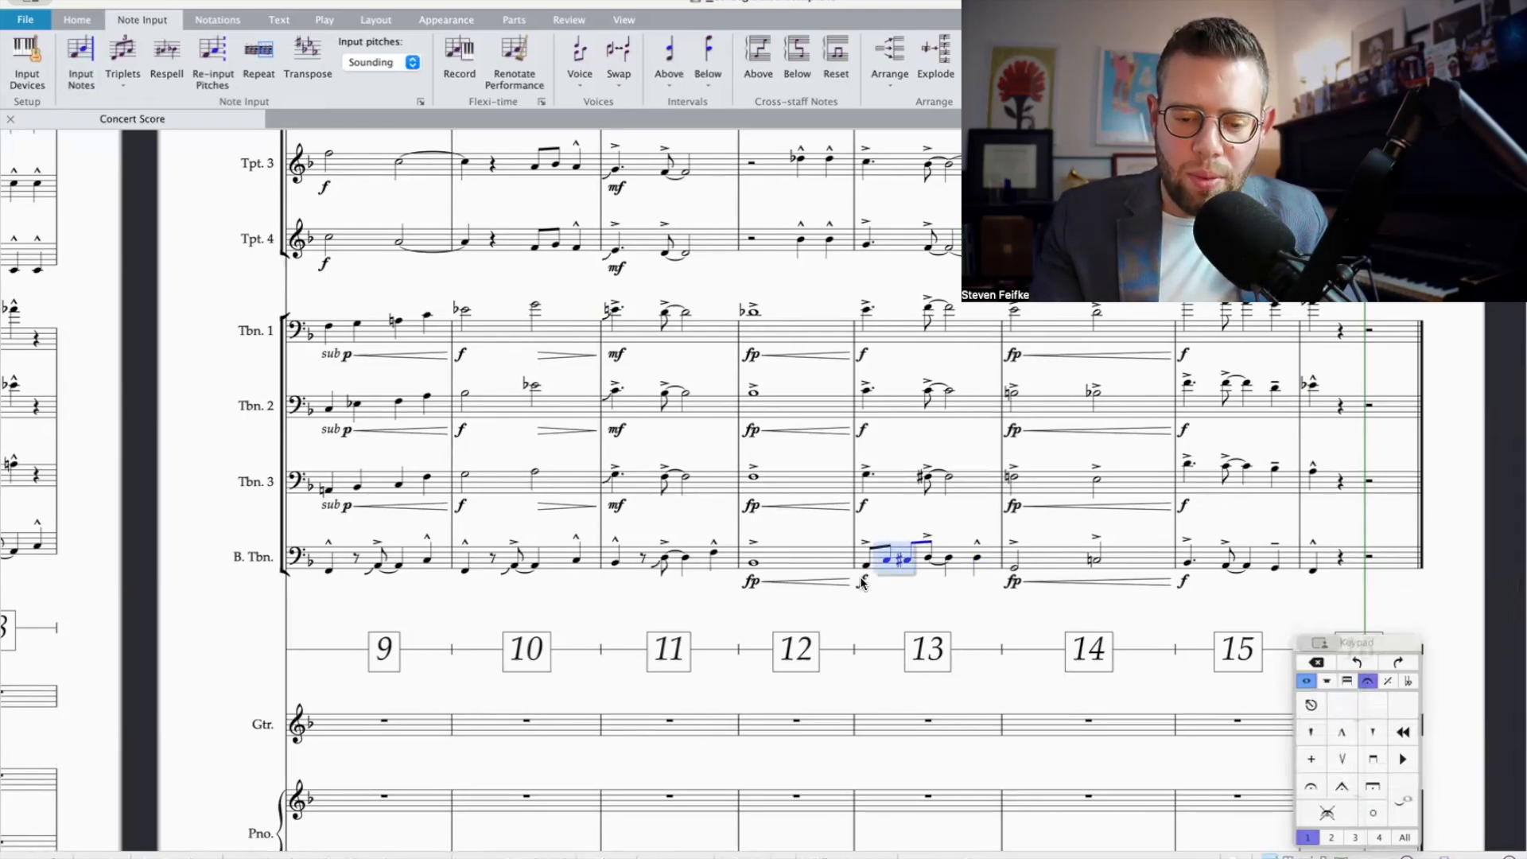
click(932, 561)
key(super+e)
key(super+f)
key(super+p)
key(Escape)
key(h)
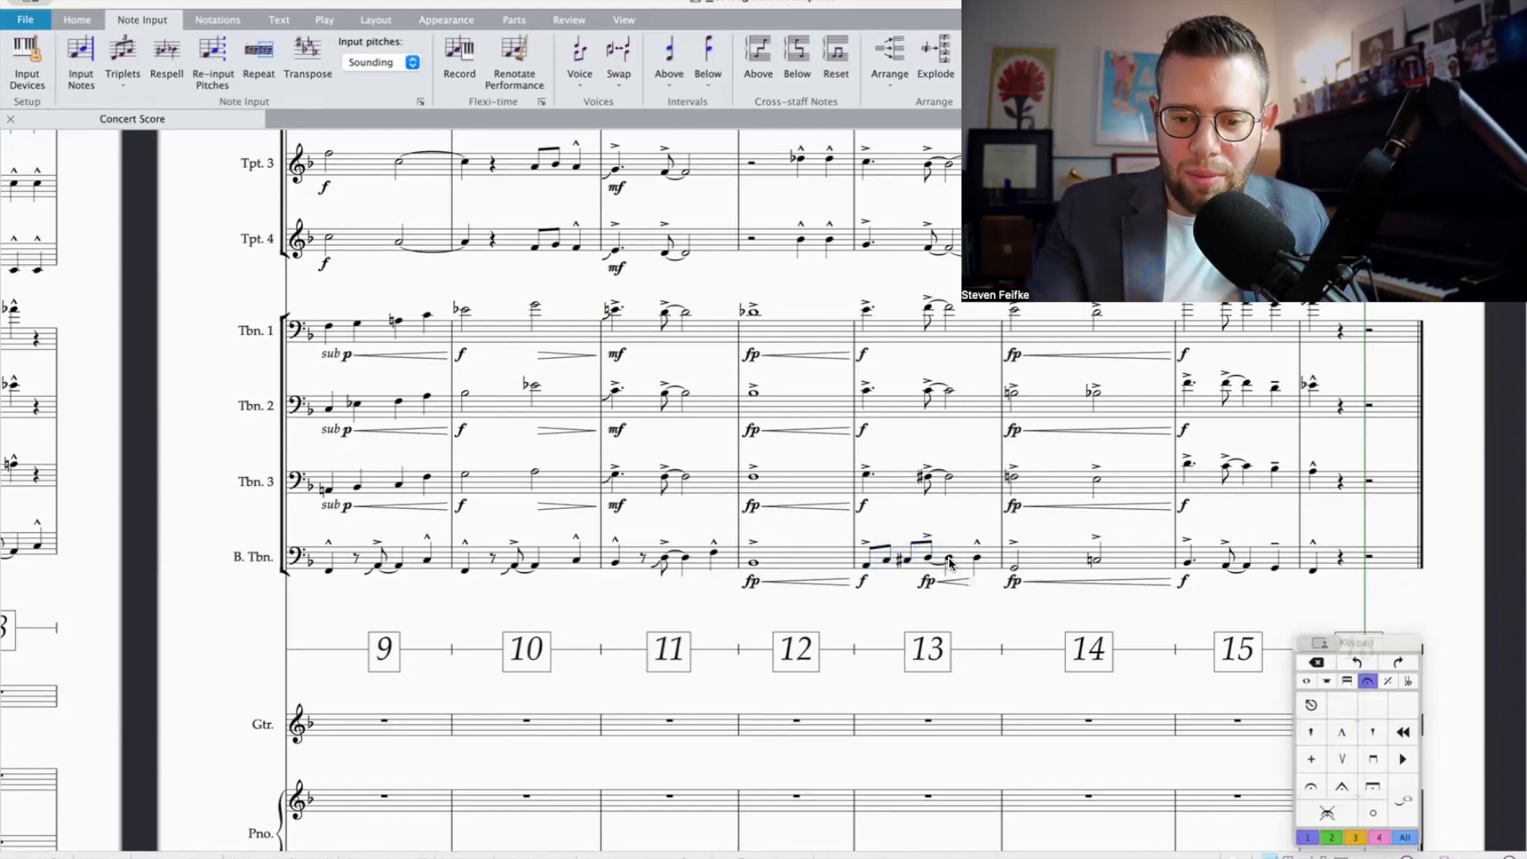
click(975, 559)
key(super+e)
key(super+f)
key(Escape)
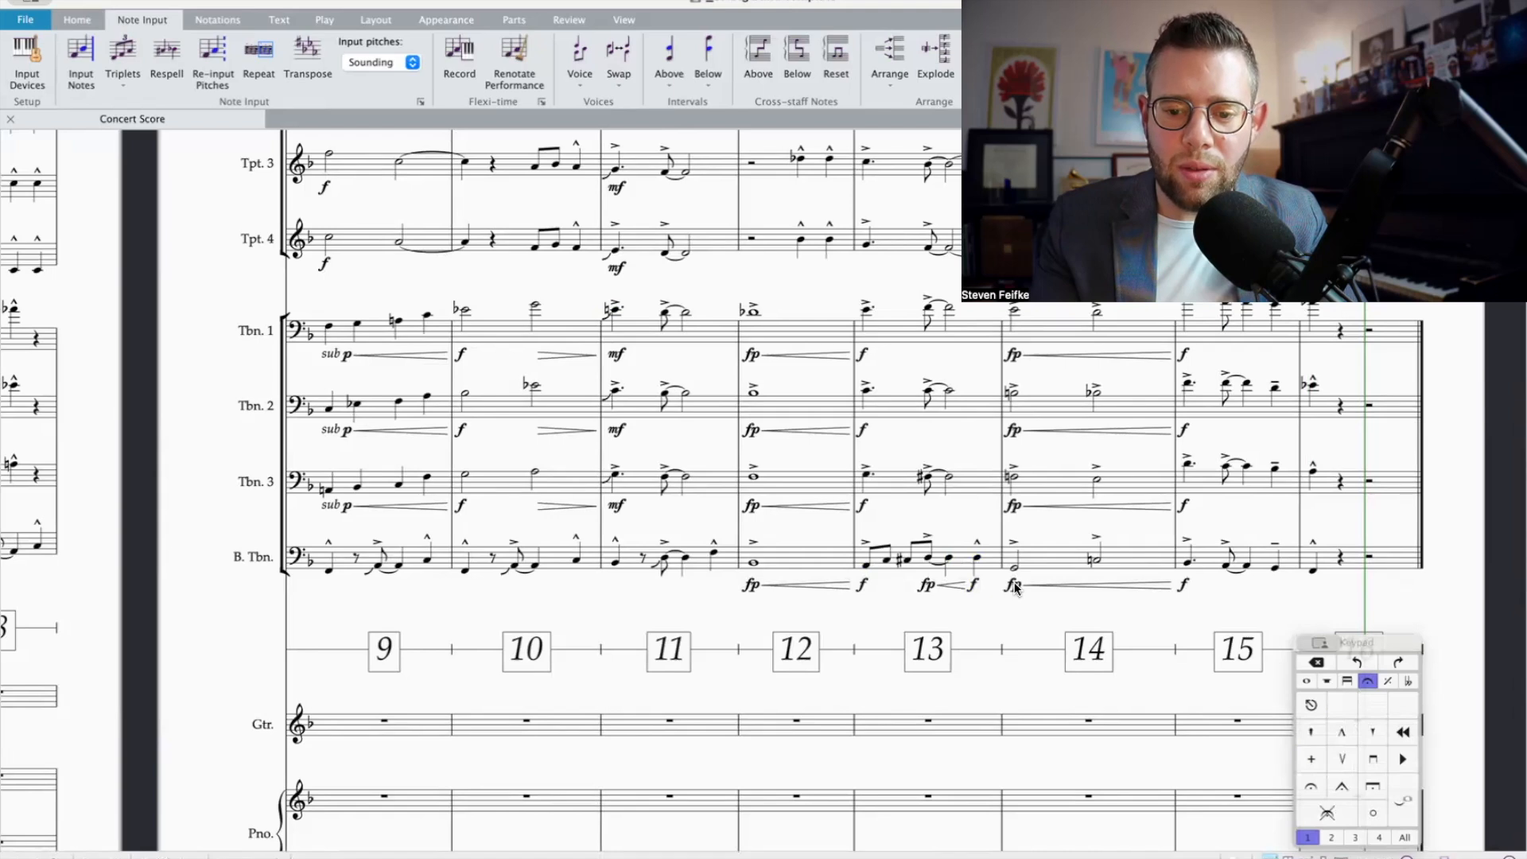
Step: Replace the fp dynamic at the start of bar 14 with mf in all four trombone parts
scroll(1040, 567, up, 2)
click(1015, 652)
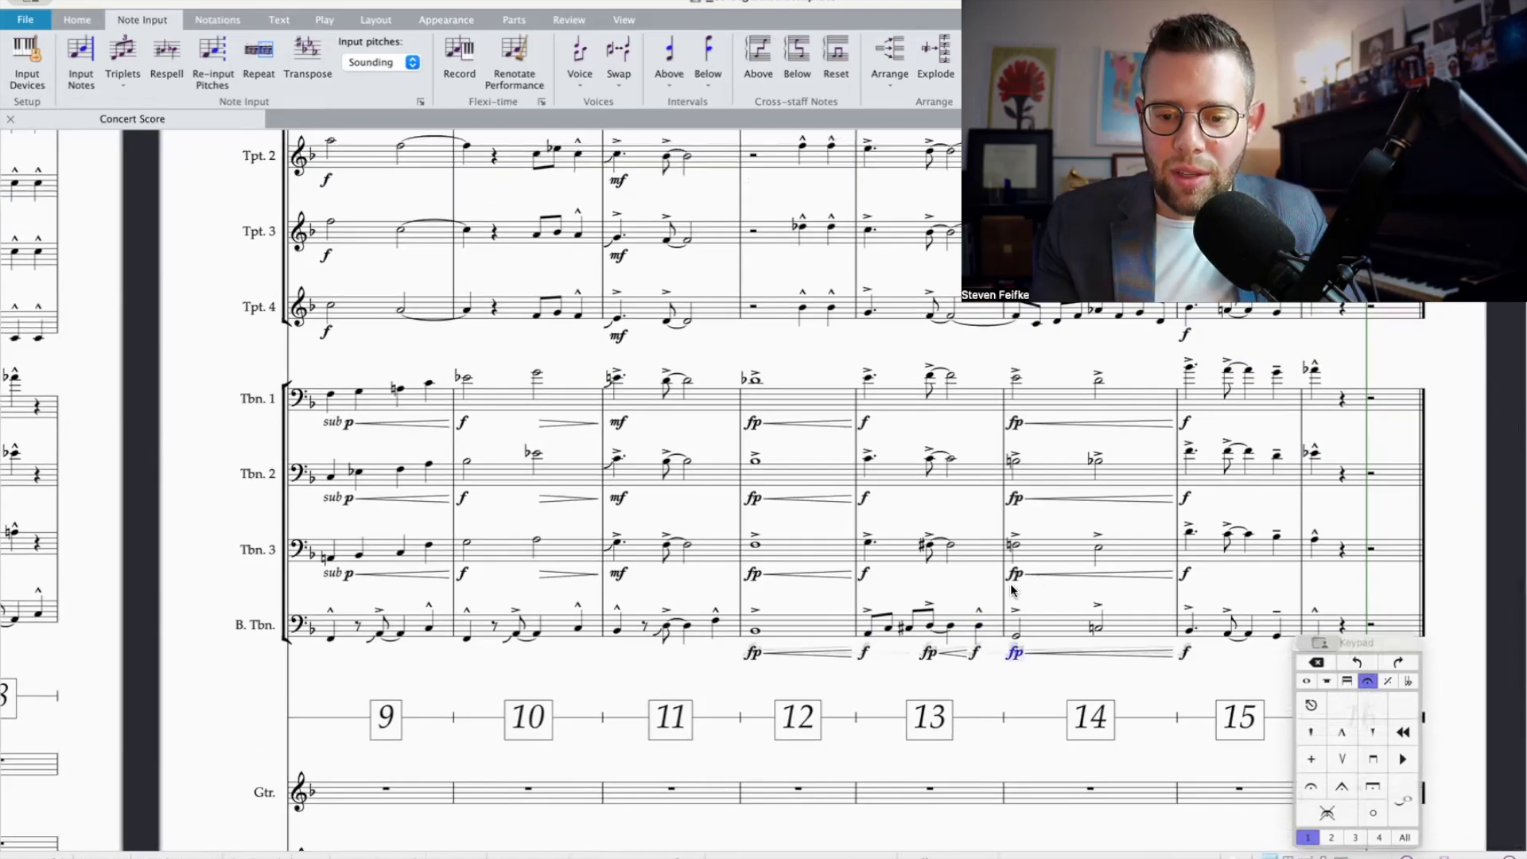
super+click(1015, 424)
key(Delete)
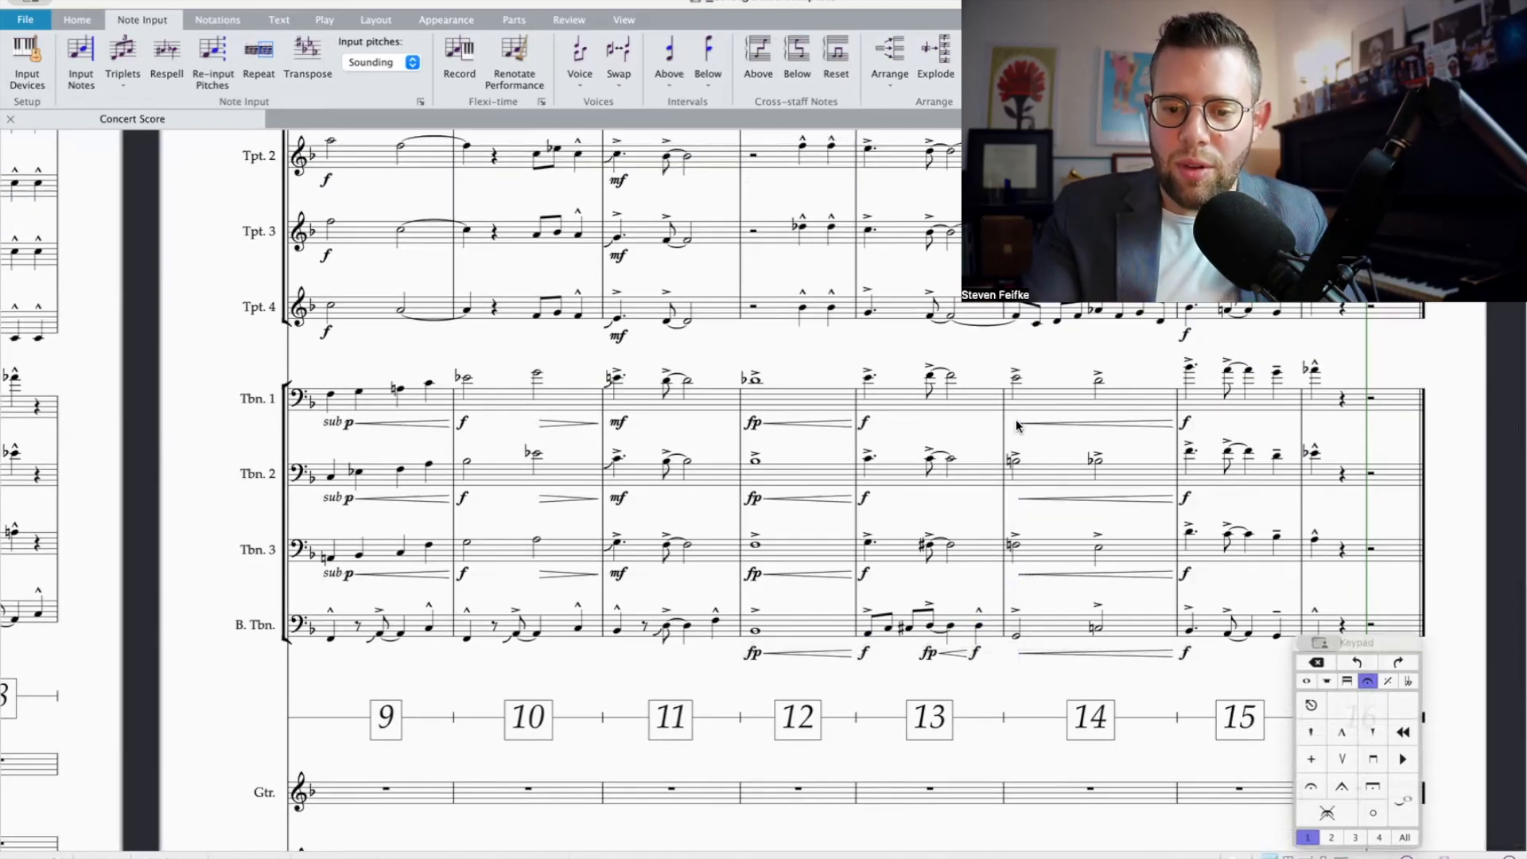
click(1034, 395)
shift+click(1039, 626)
key(super+e)
text(mf)
key(Escape)
click(1065, 681)
scroll(1065, 680, down, 5)
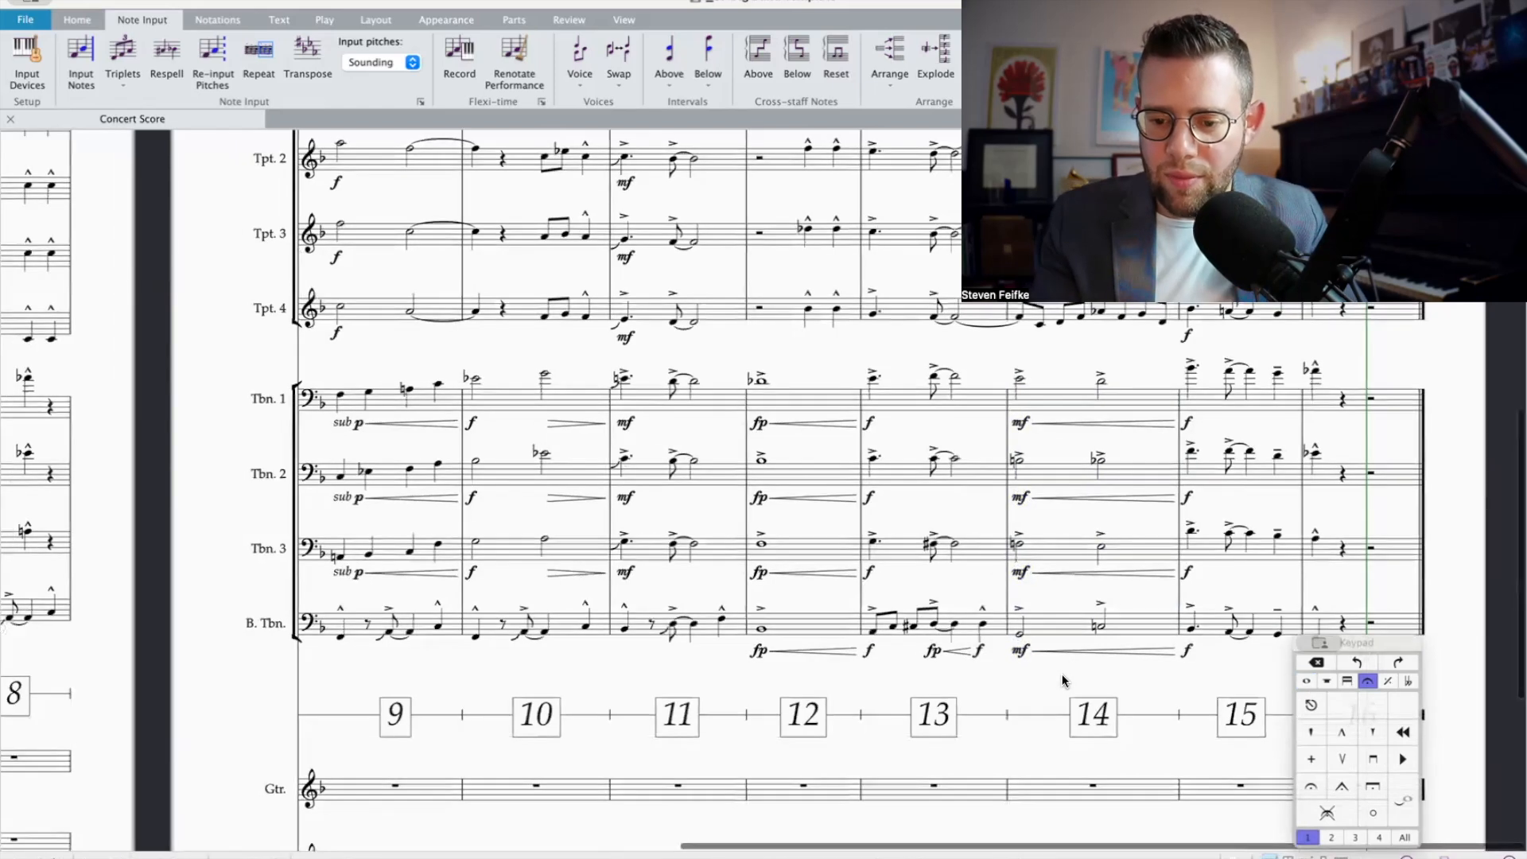
Step: Play back the brass arrangement from the beginning into bar 16
scroll(1062, 675, down, 2)
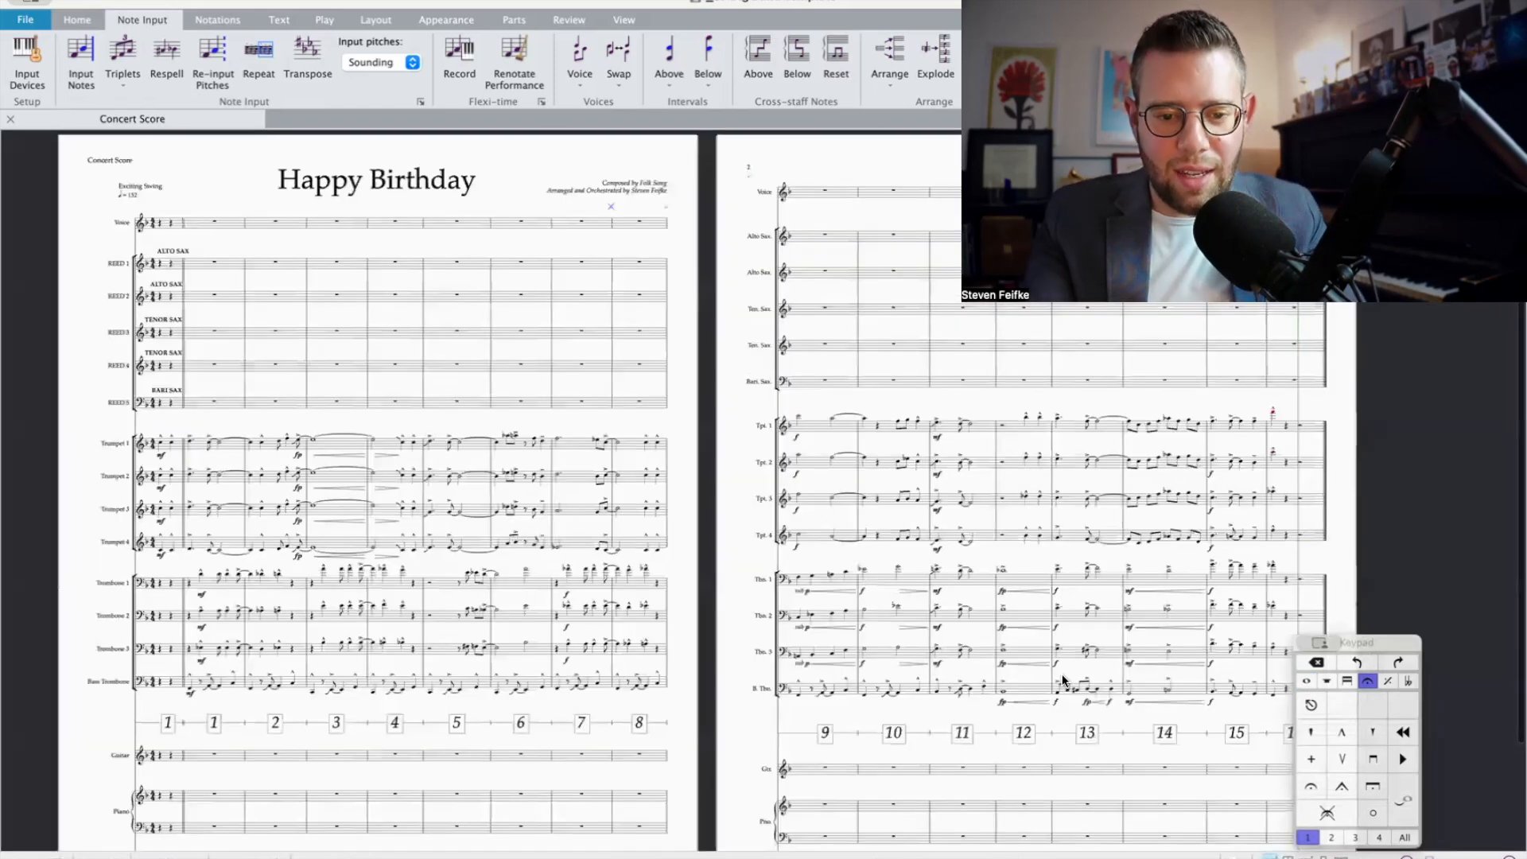
key(space)
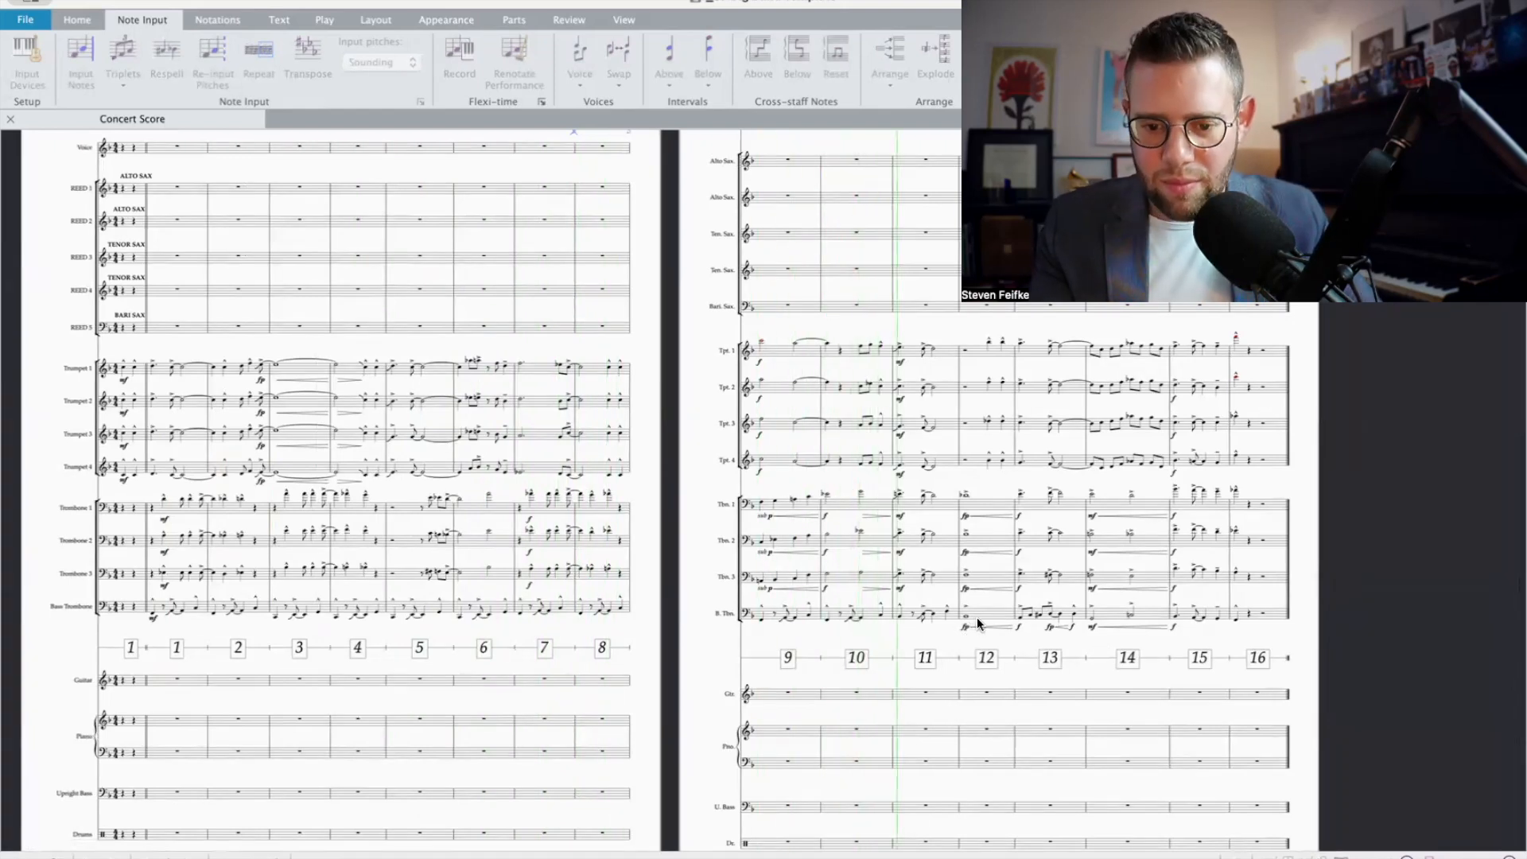
scroll(977, 617, up, 2)
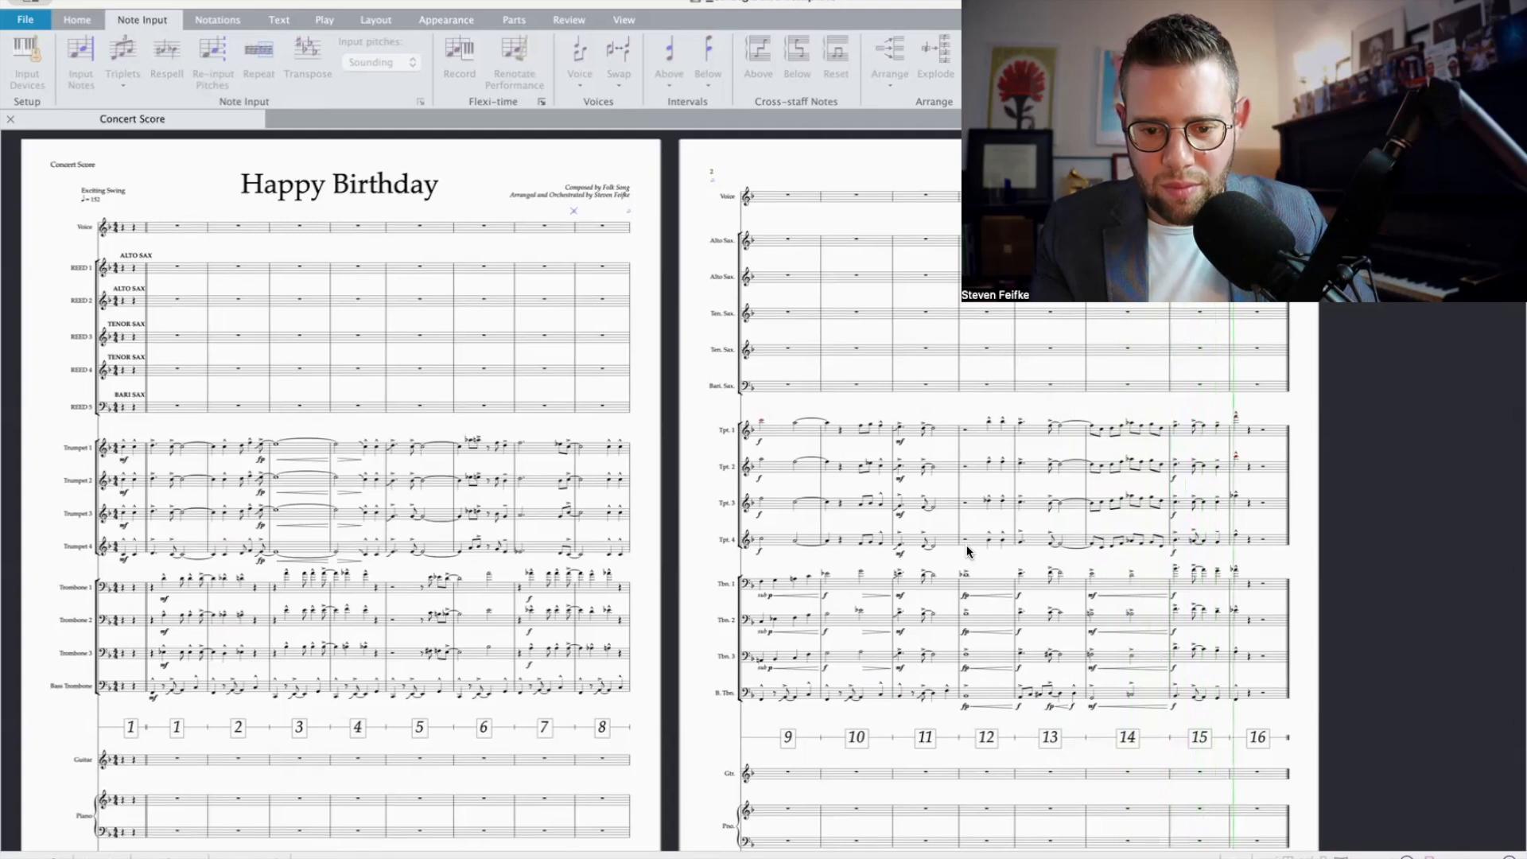
Step: Lengthen the accented opening note of bar 11 to a whole note in trombones 1, 2 and 3
click(915, 587)
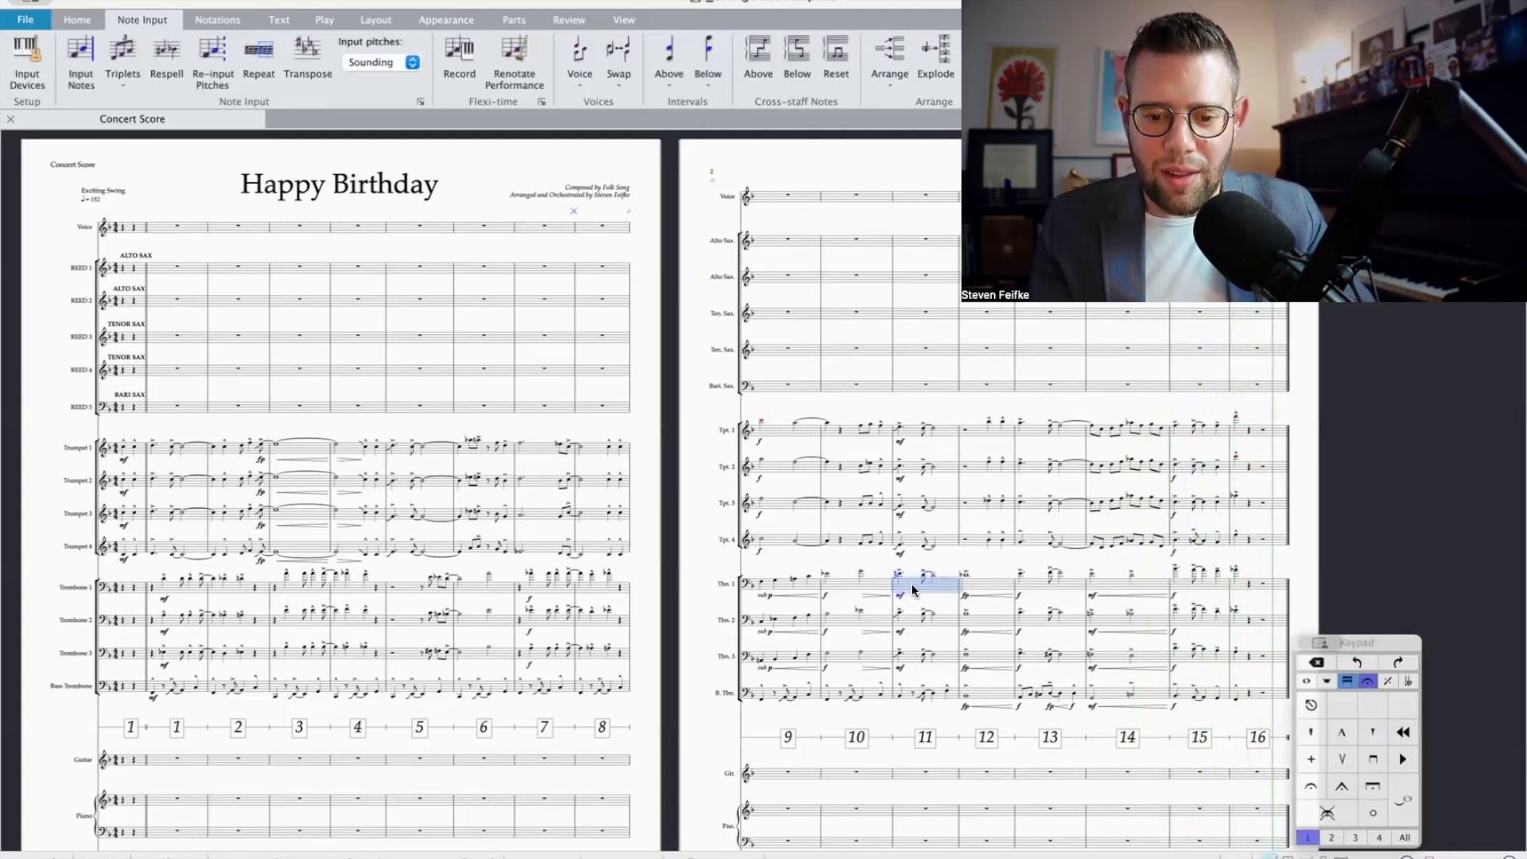
scroll(912, 588, up, 5)
scroll(861, 595, right, 5)
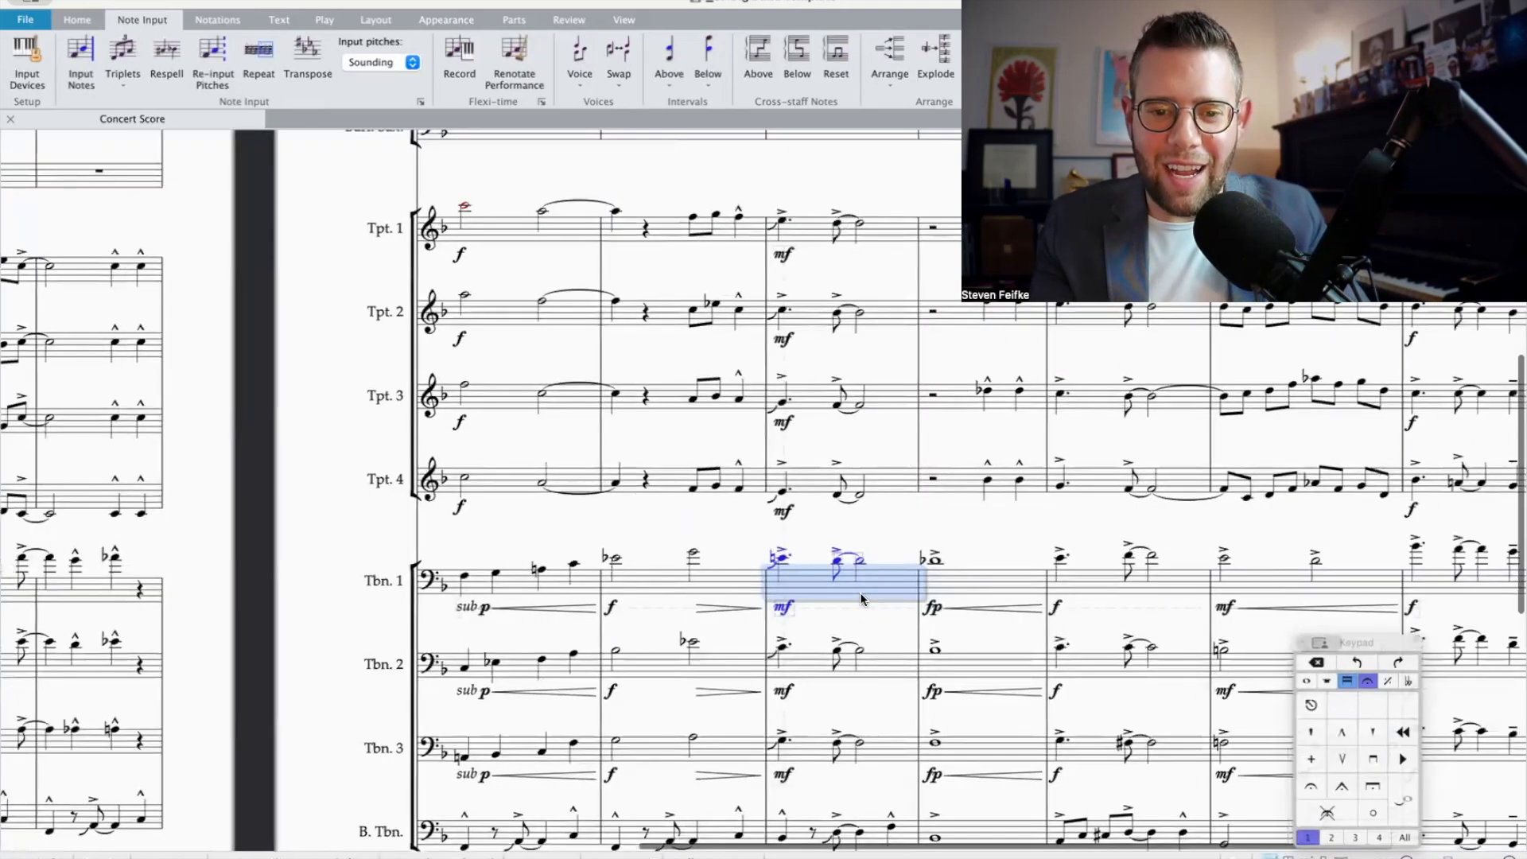
click(677, 230)
shift+click(672, 474)
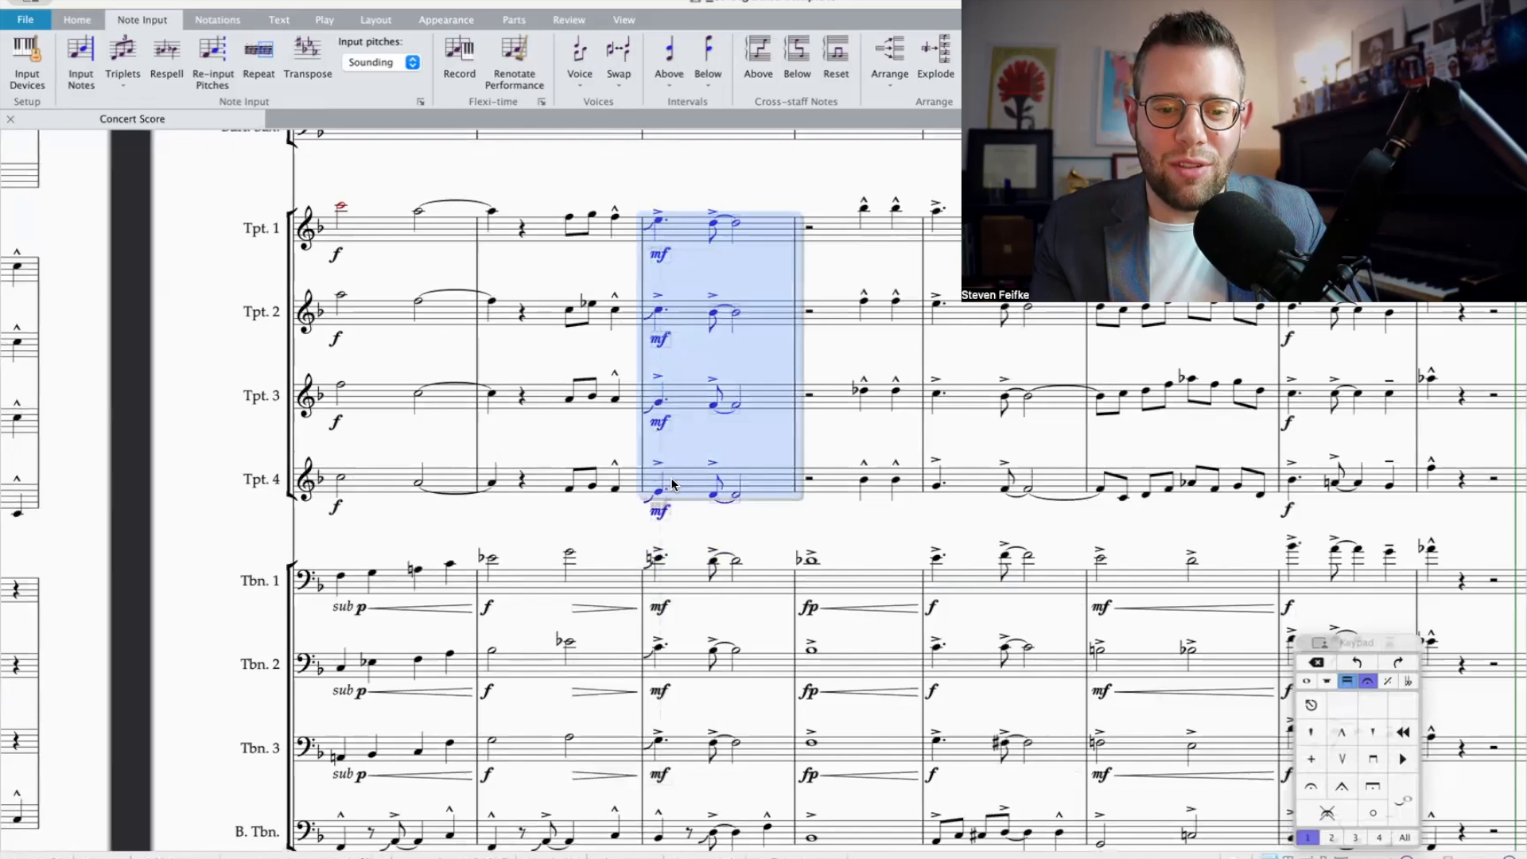
scroll(656, 493, down, 5)
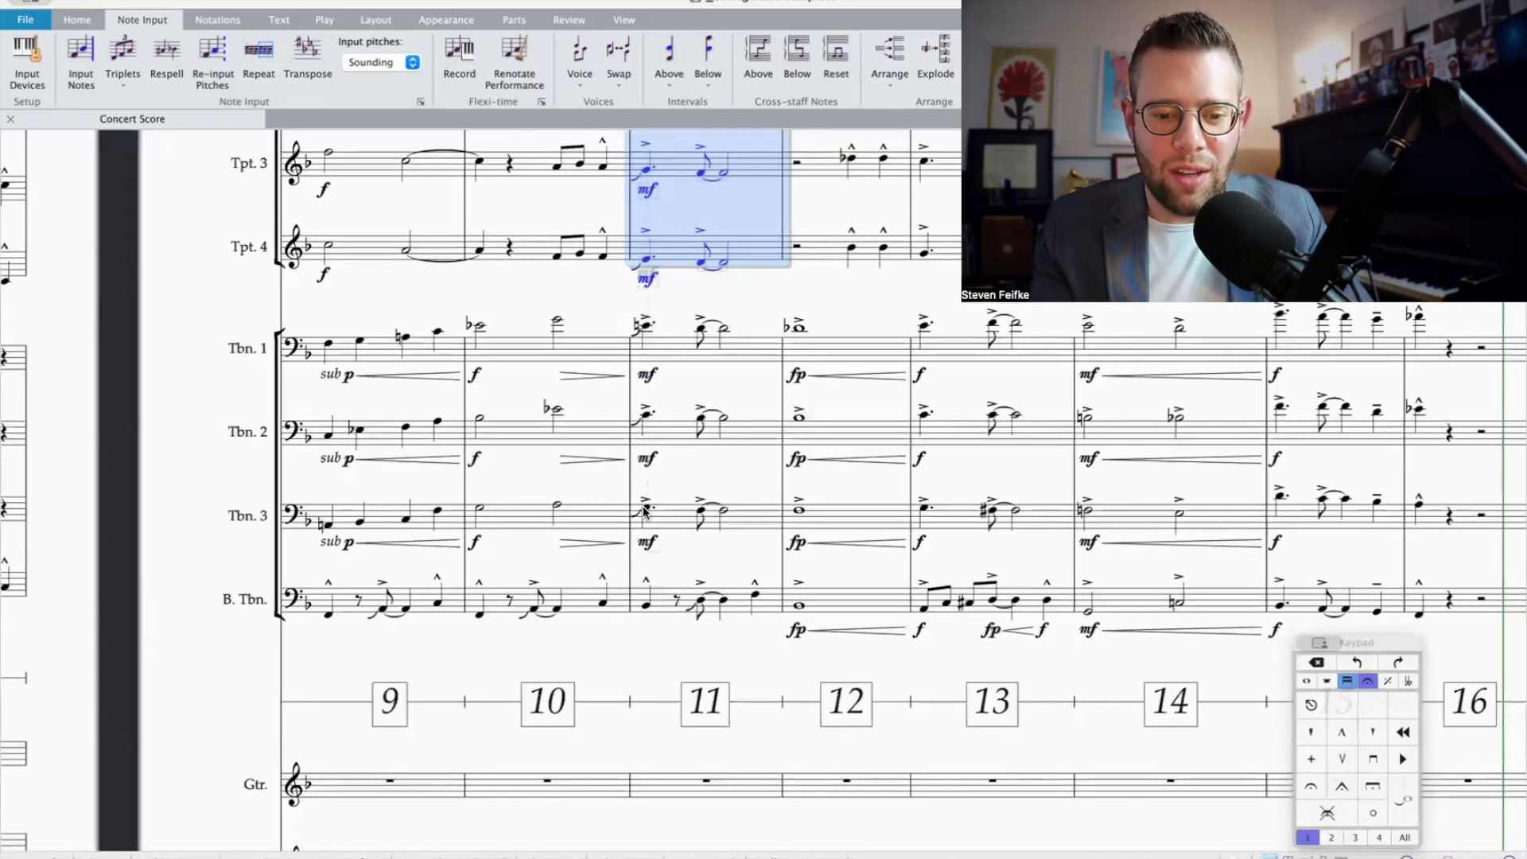
click(644, 511)
key(Left)
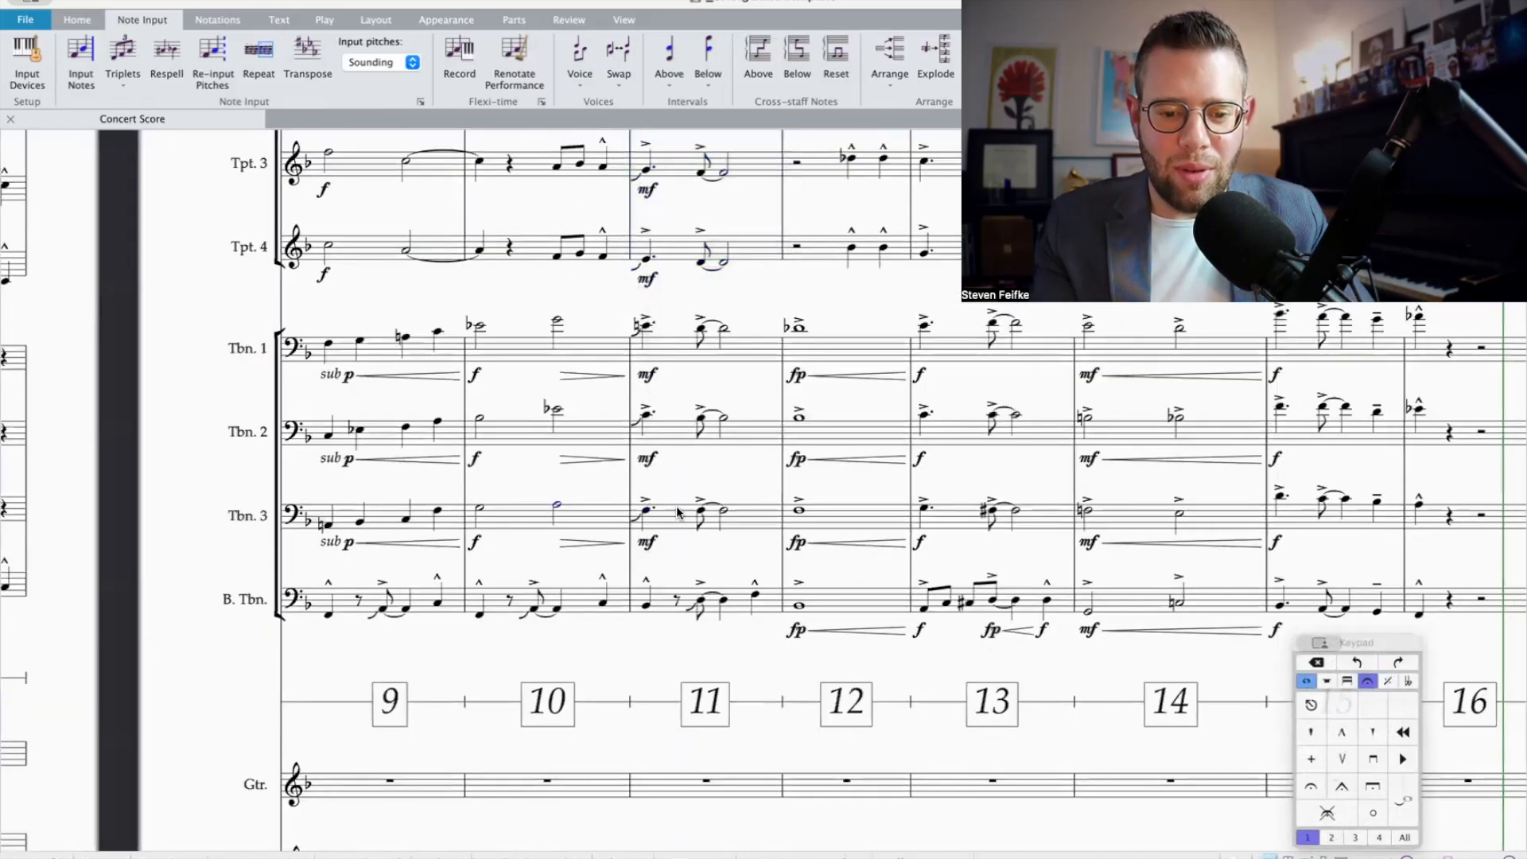
click(644, 417)
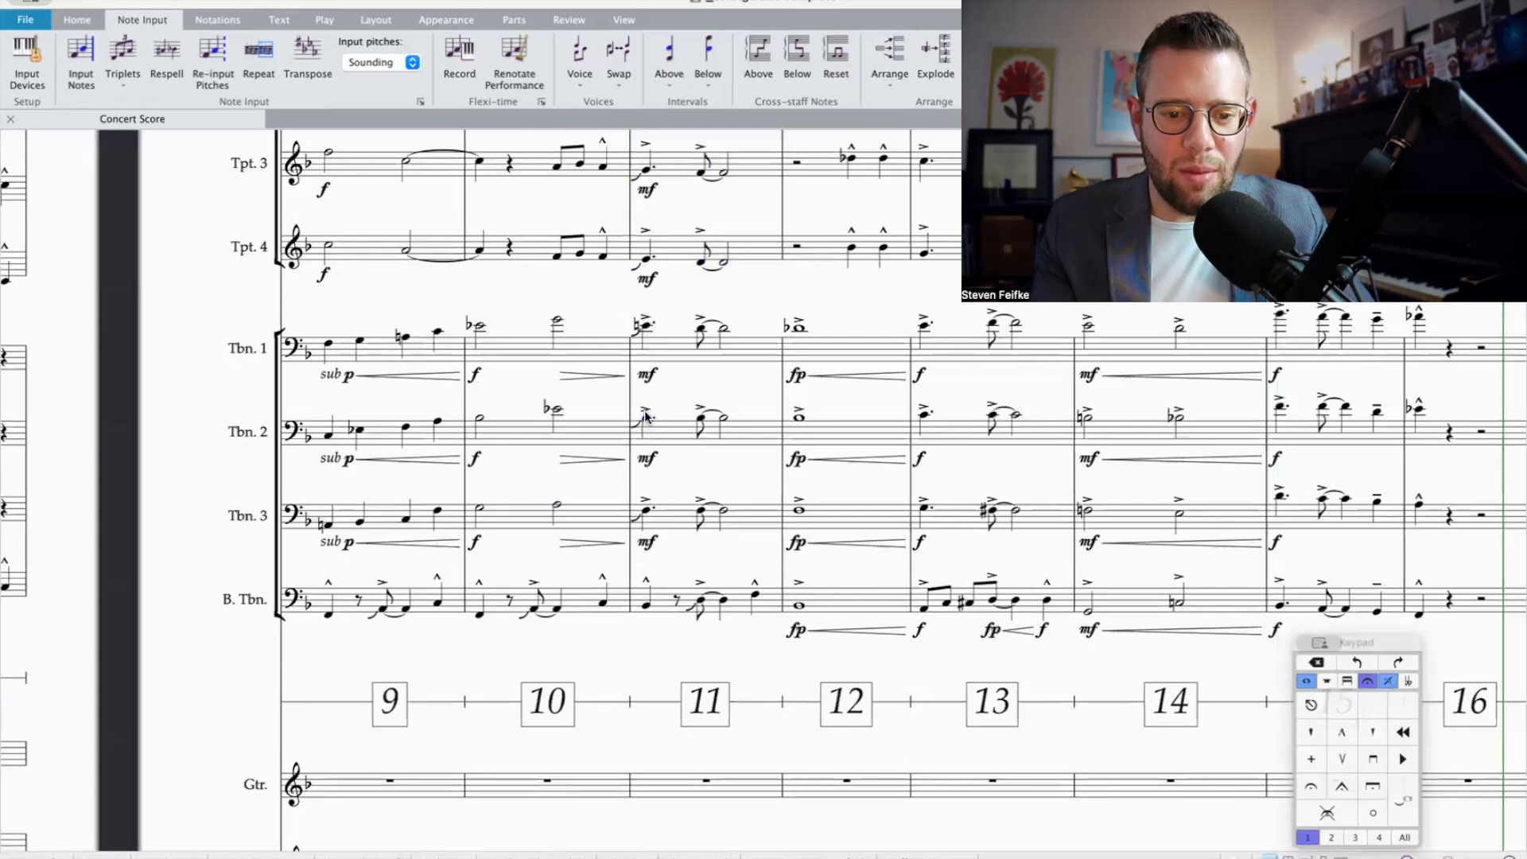
shift+click(644, 507)
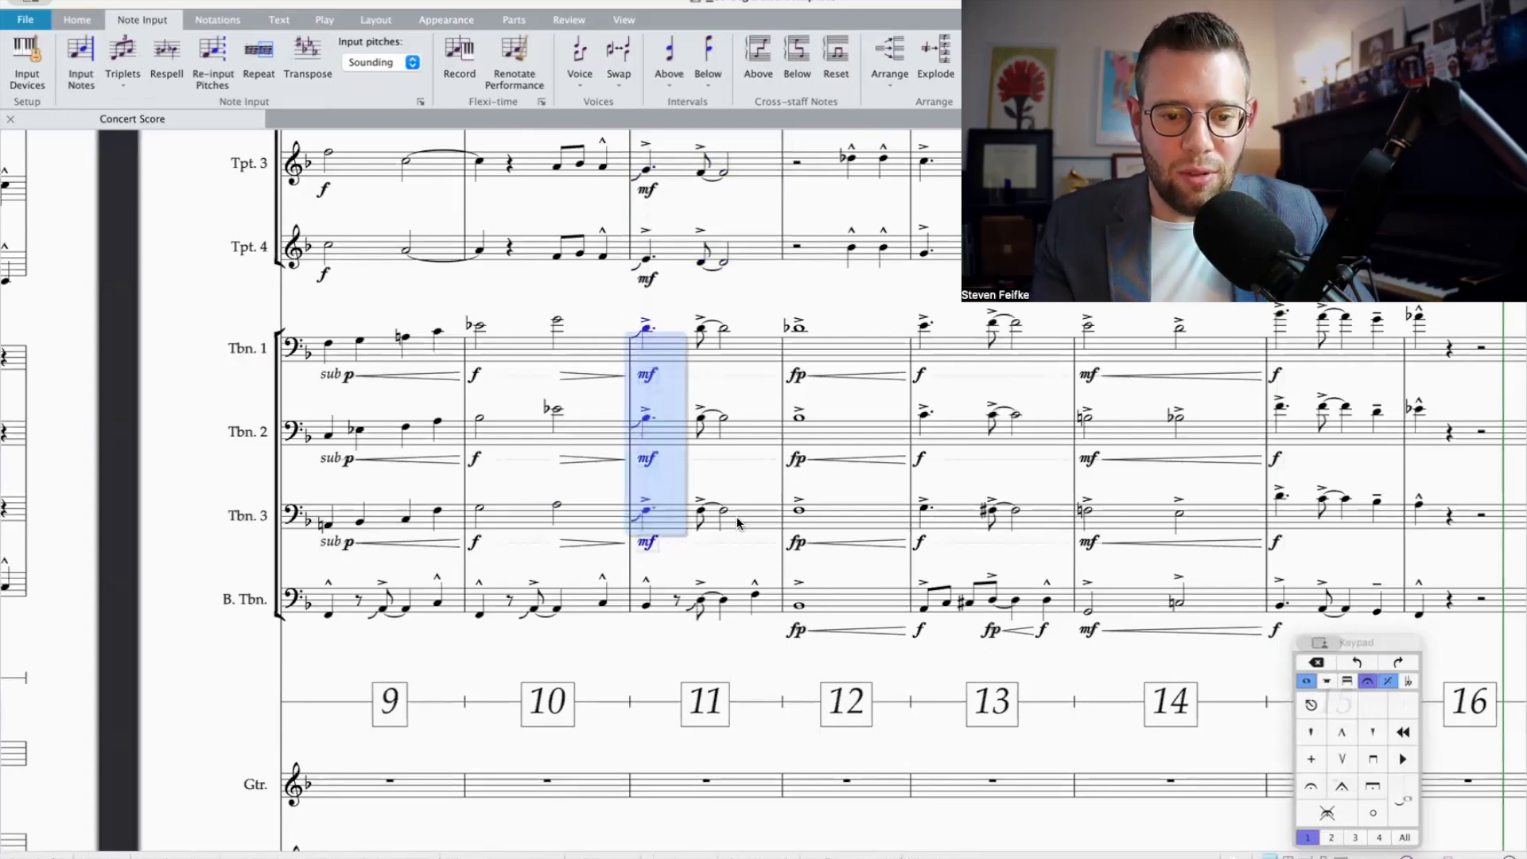
click(1298, 682)
key(6)
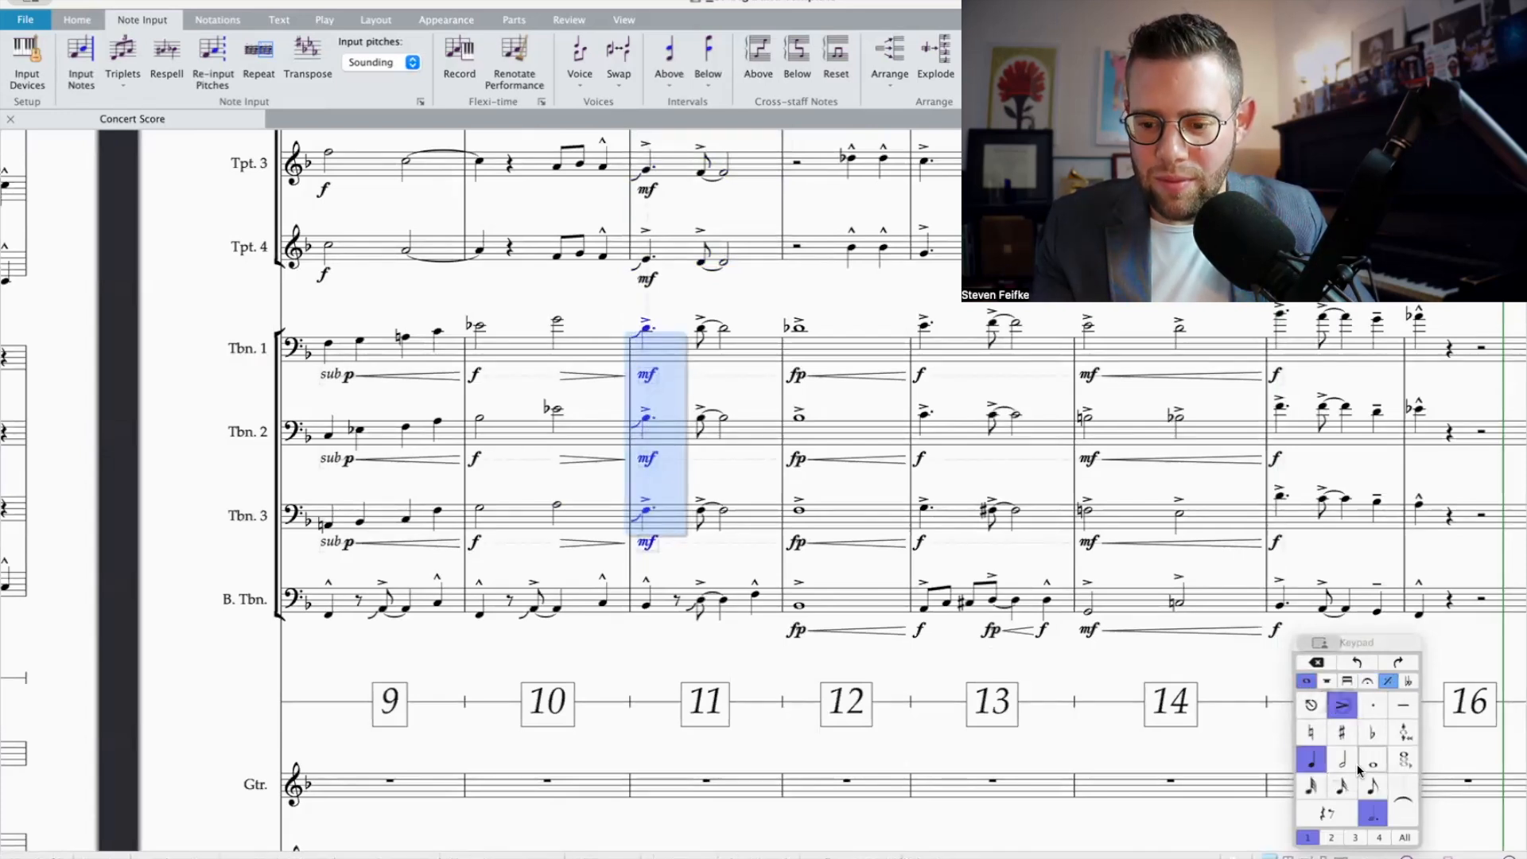
key(period)
Step: Select bar 11 across the trumpets and trombones and play back the passage up to bar 12
click(636, 596)
scroll(638, 509, up, 5)
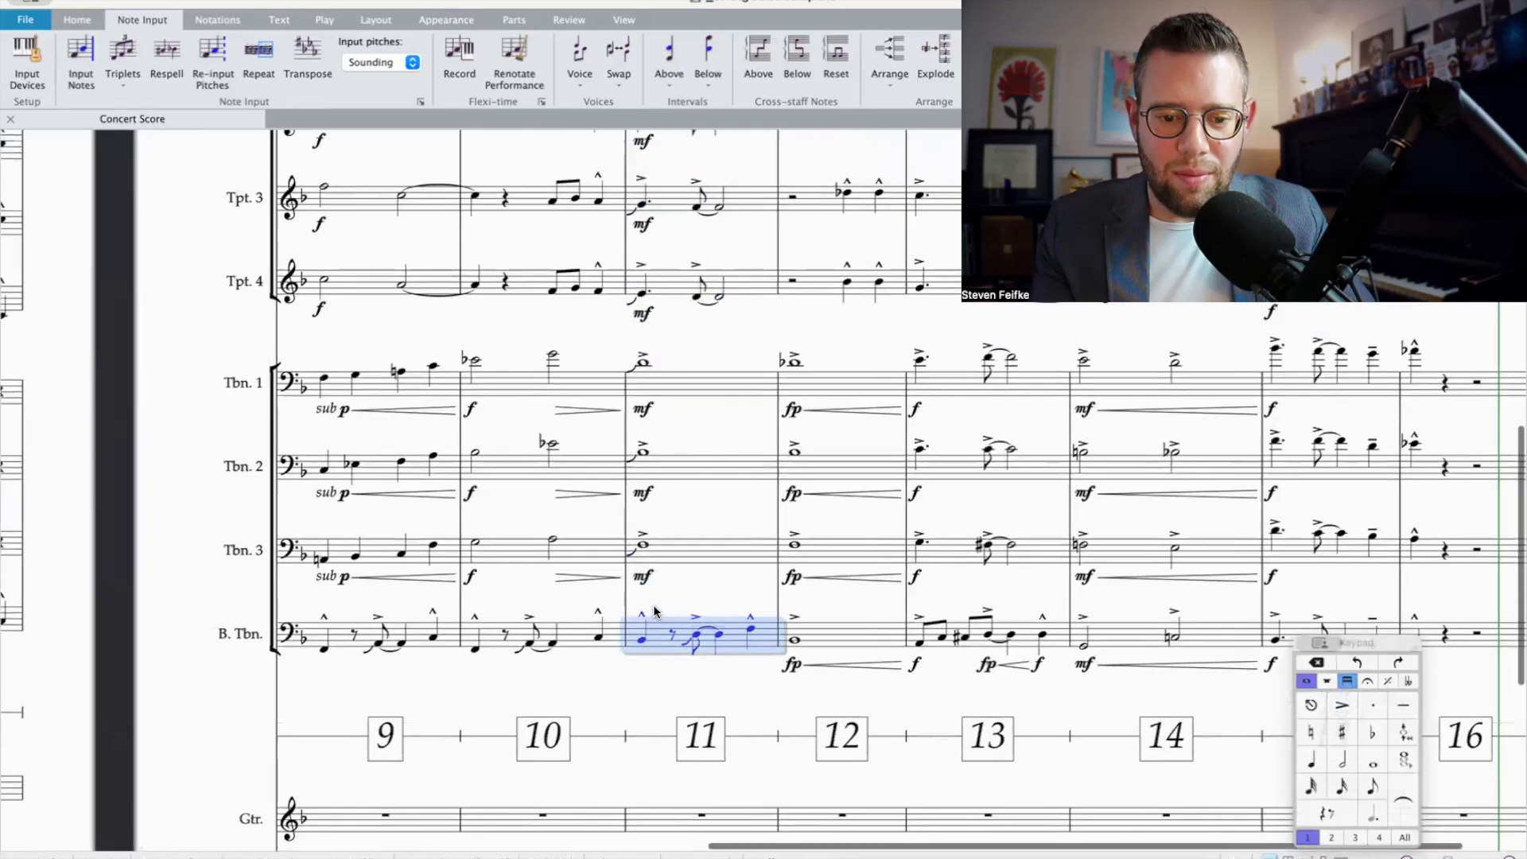
shift+click(654, 331)
key(p)
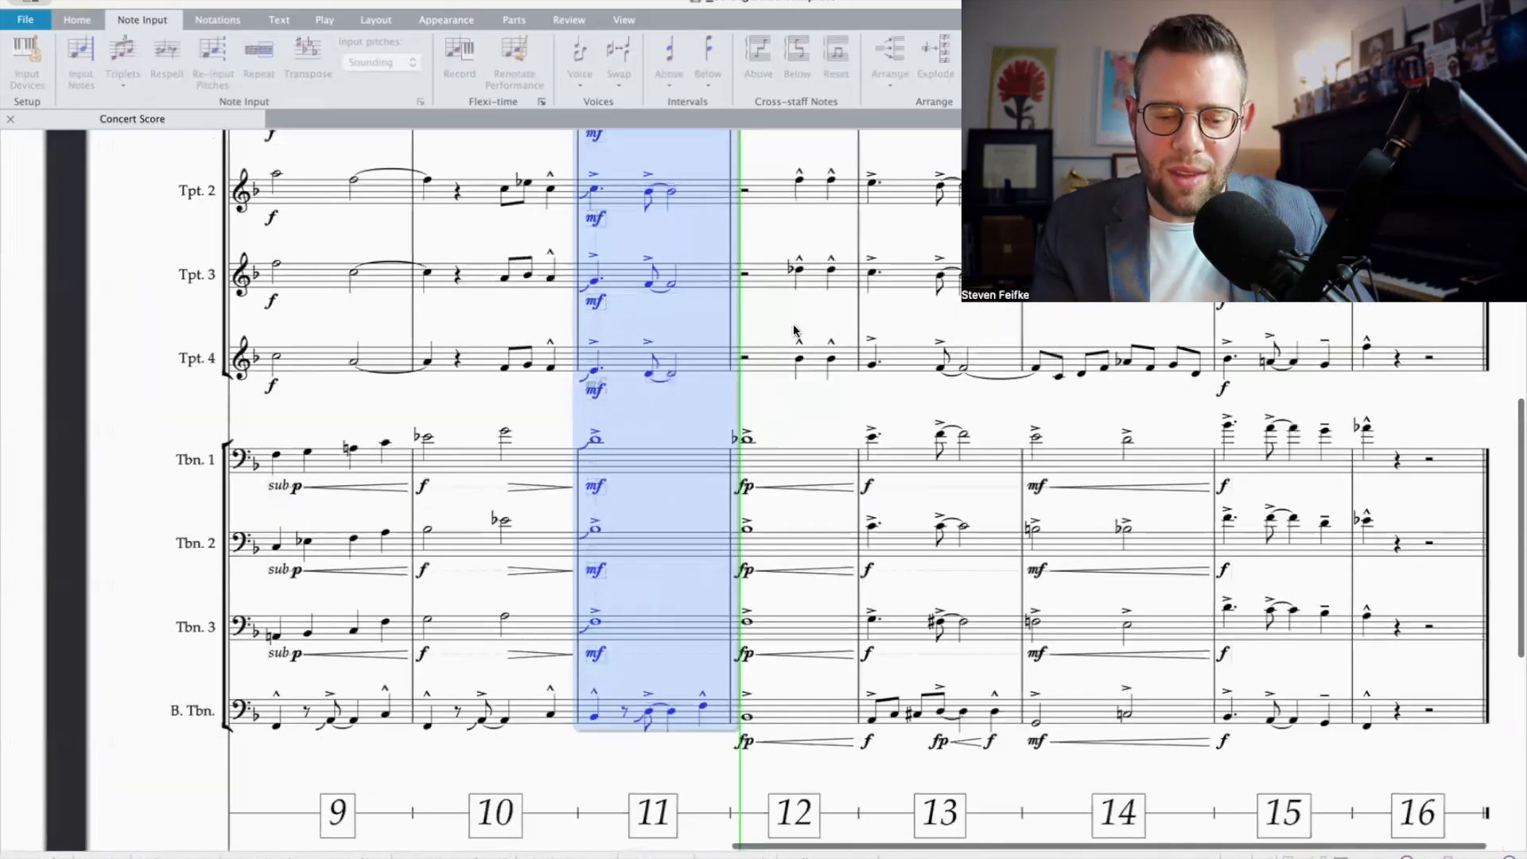
key(space)
Step: Review the brass writing across both pages of the score, including the first trumpet's top note in bar 16
key(super+minus)
key(super+minus)
key(Escape)
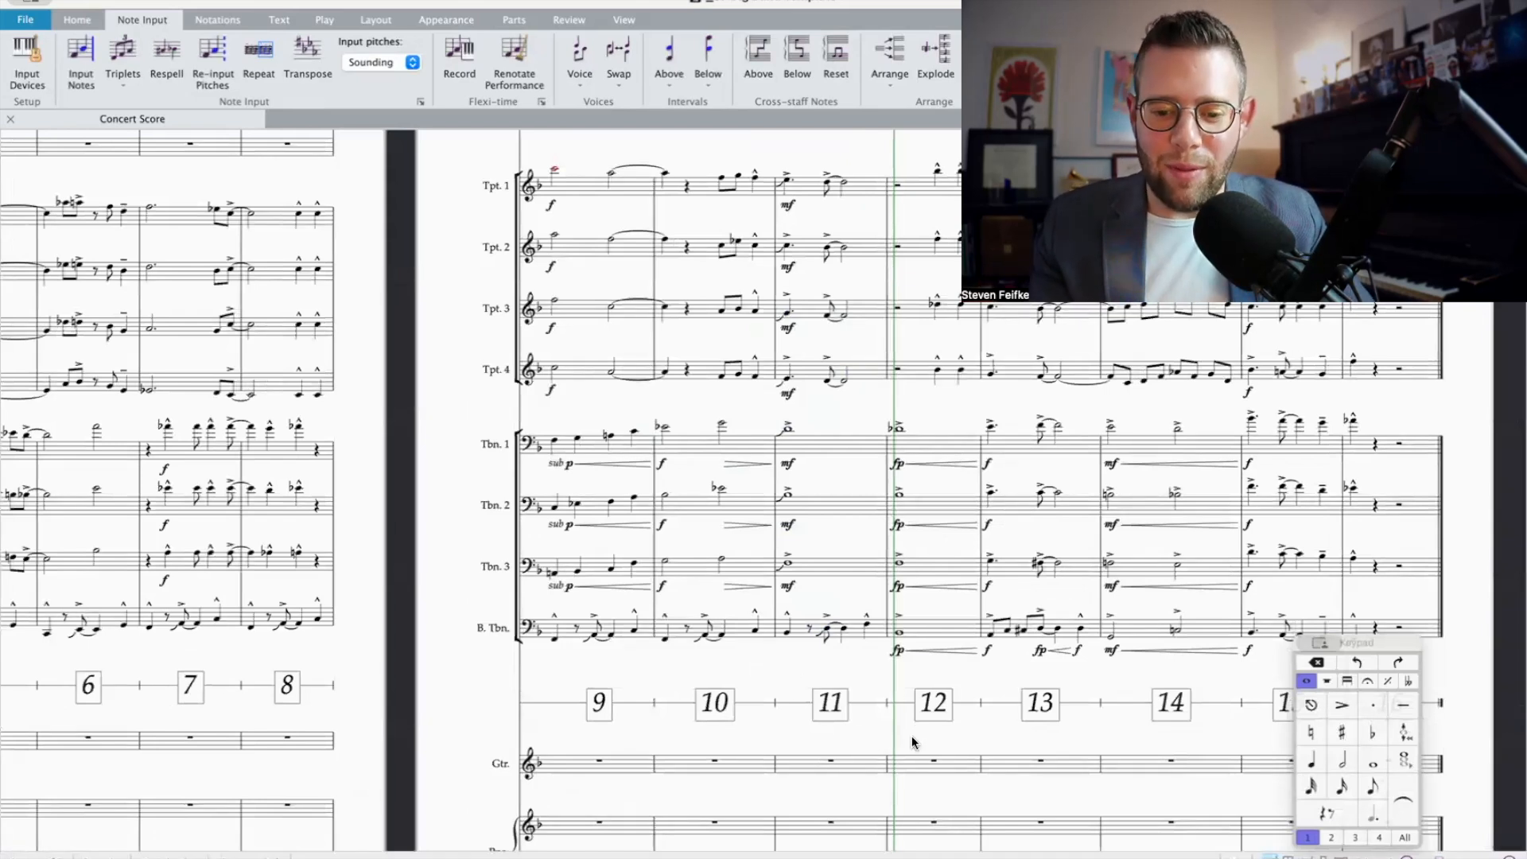
key(super+minus)
key(super+minus)
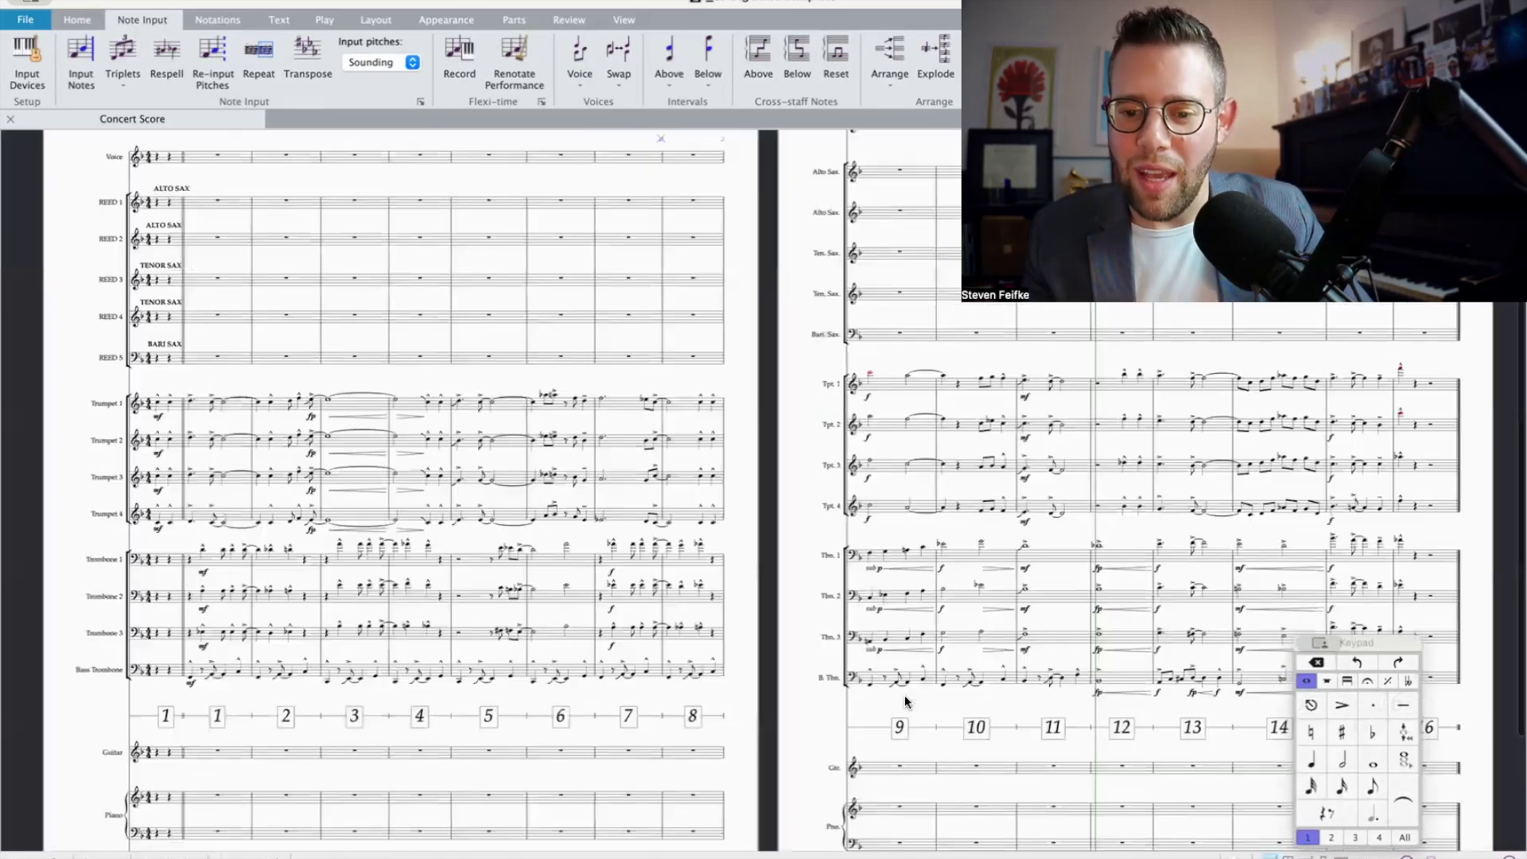
scroll(904, 696, down, 2)
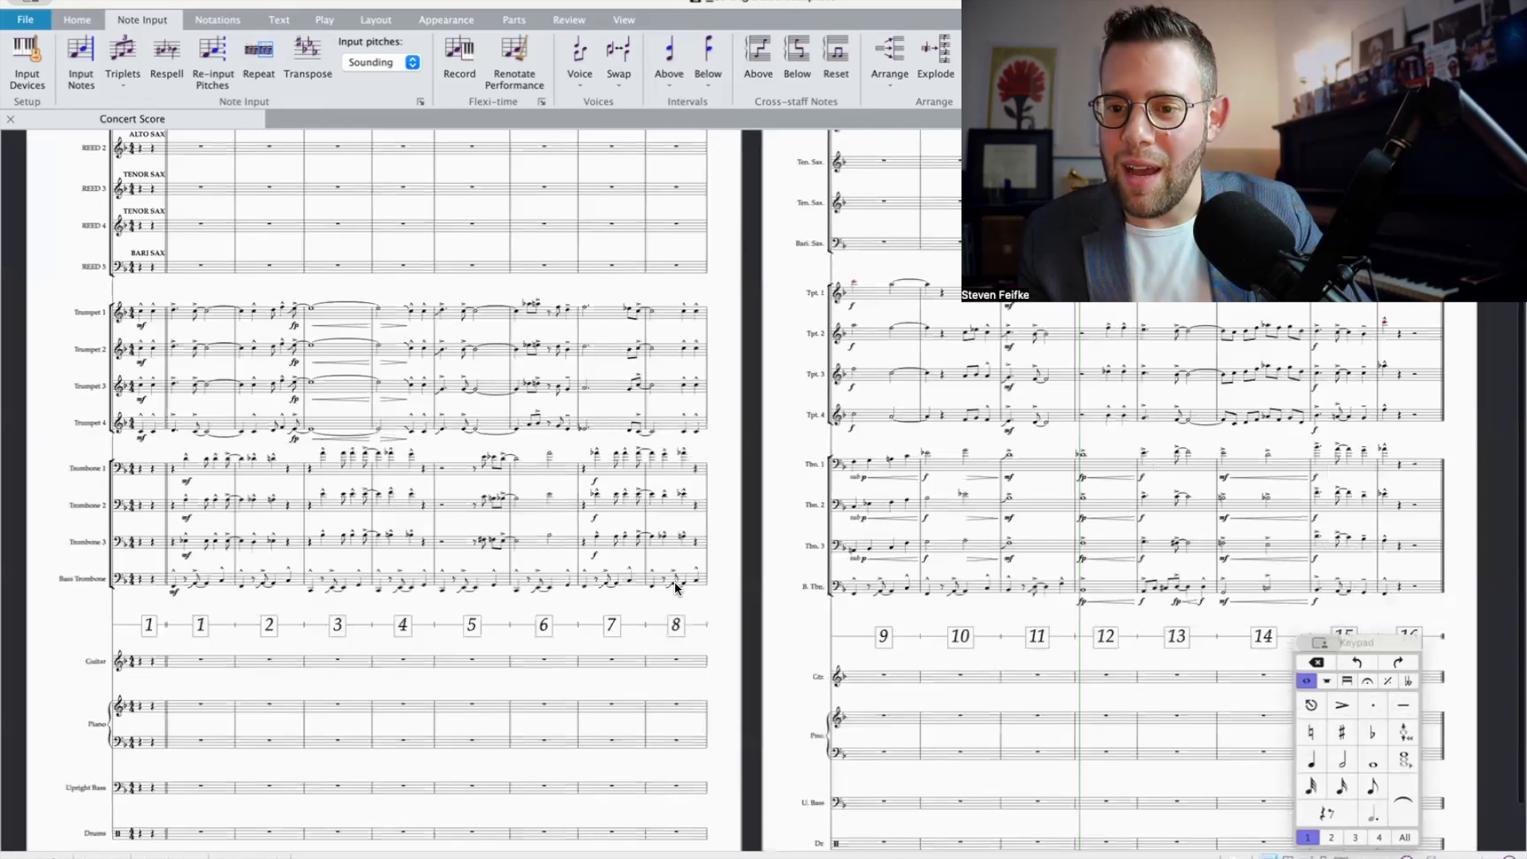
scroll(675, 583, up, 2)
scroll(1001, 509, down, 2)
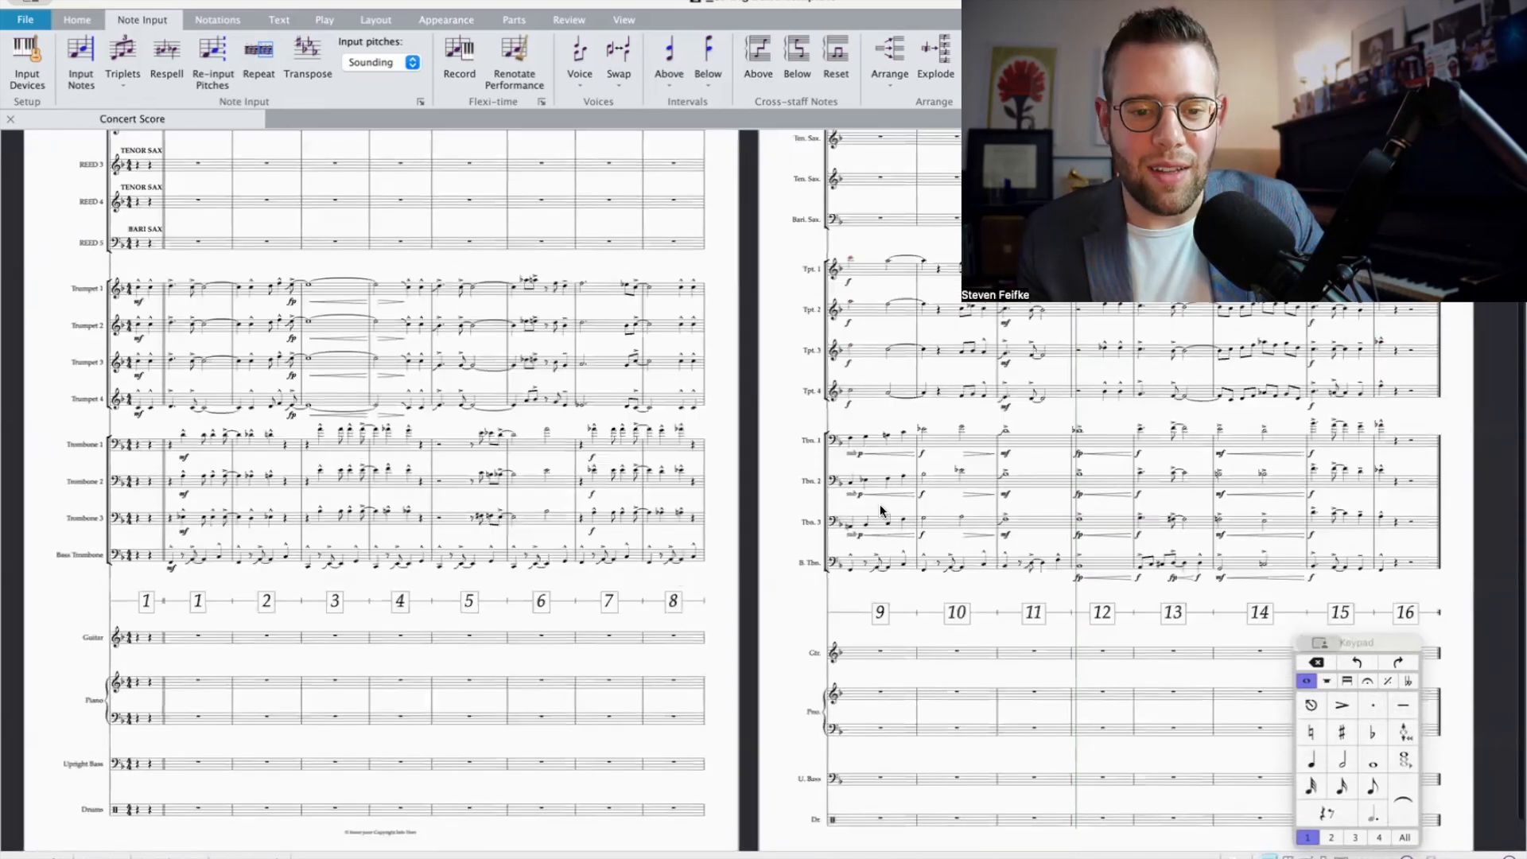
scroll(209, 397, up, 1)
scroll(233, 501, up, 3)
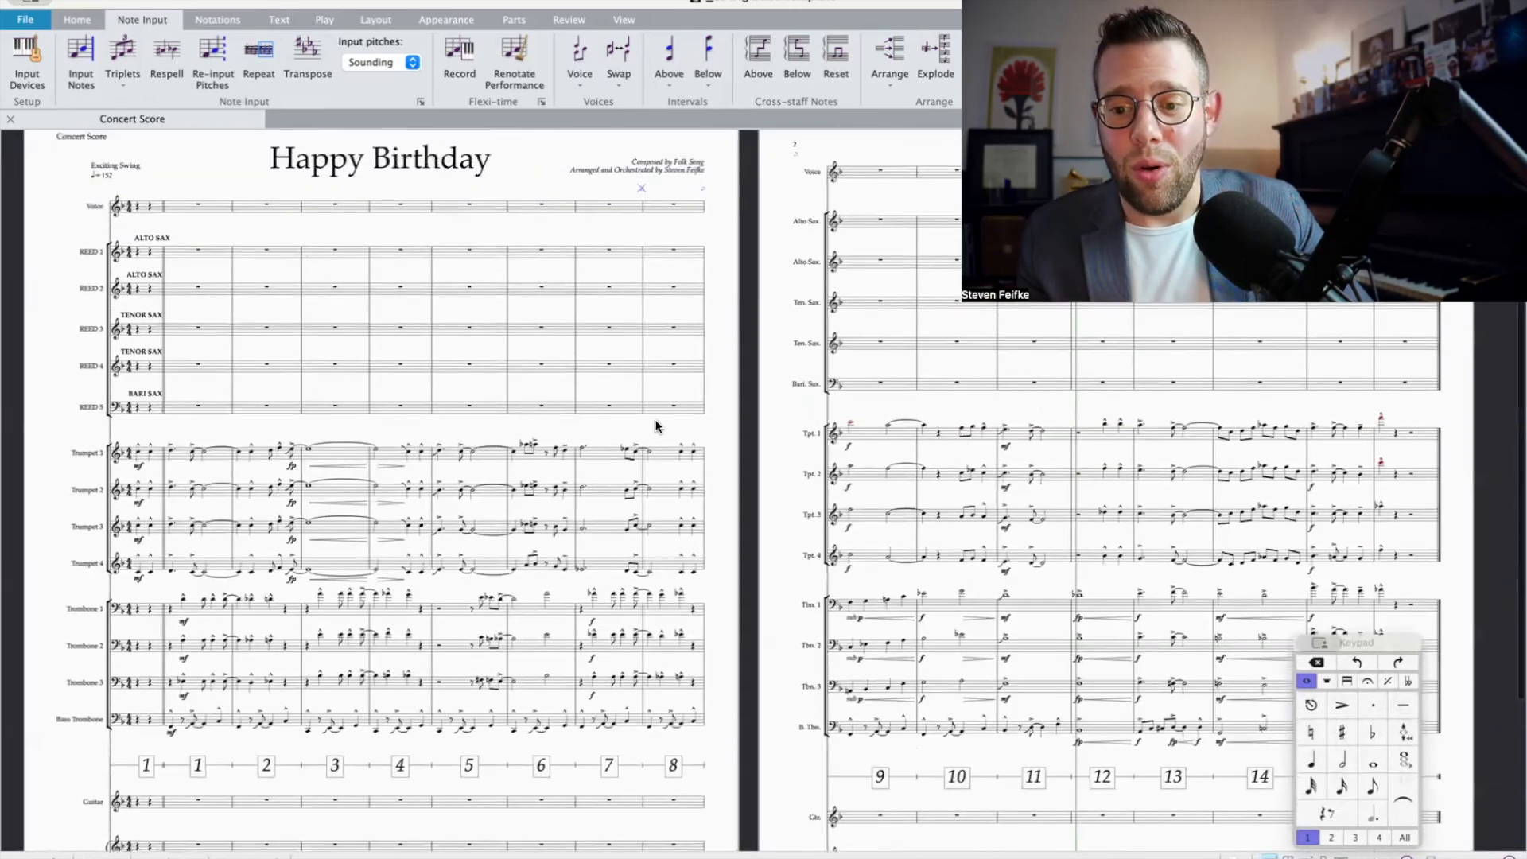
click(1381, 431)
key(Escape)
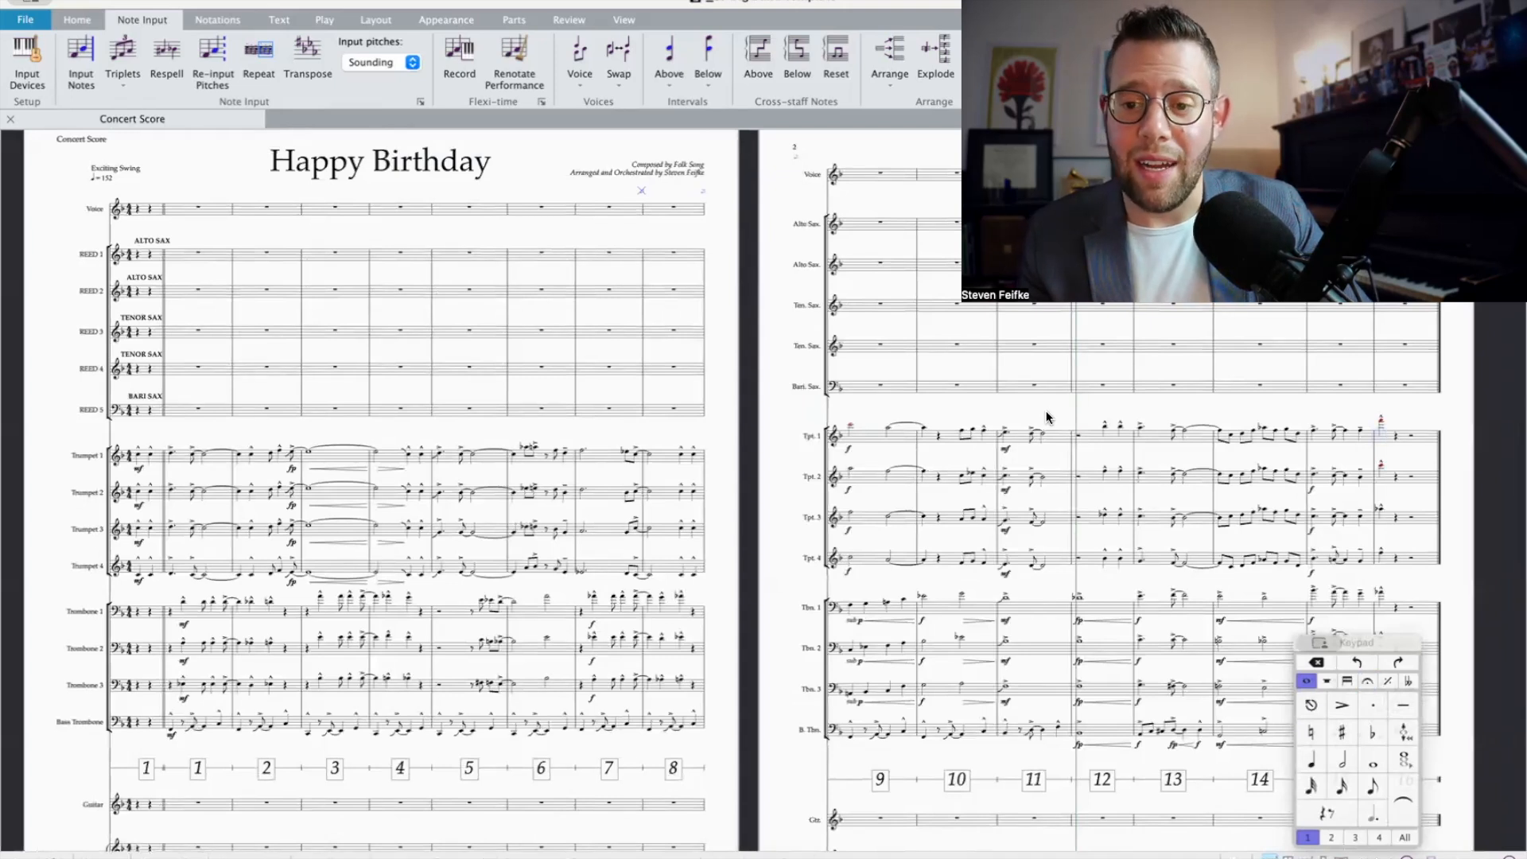
scroll(1110, 542, down, 1)
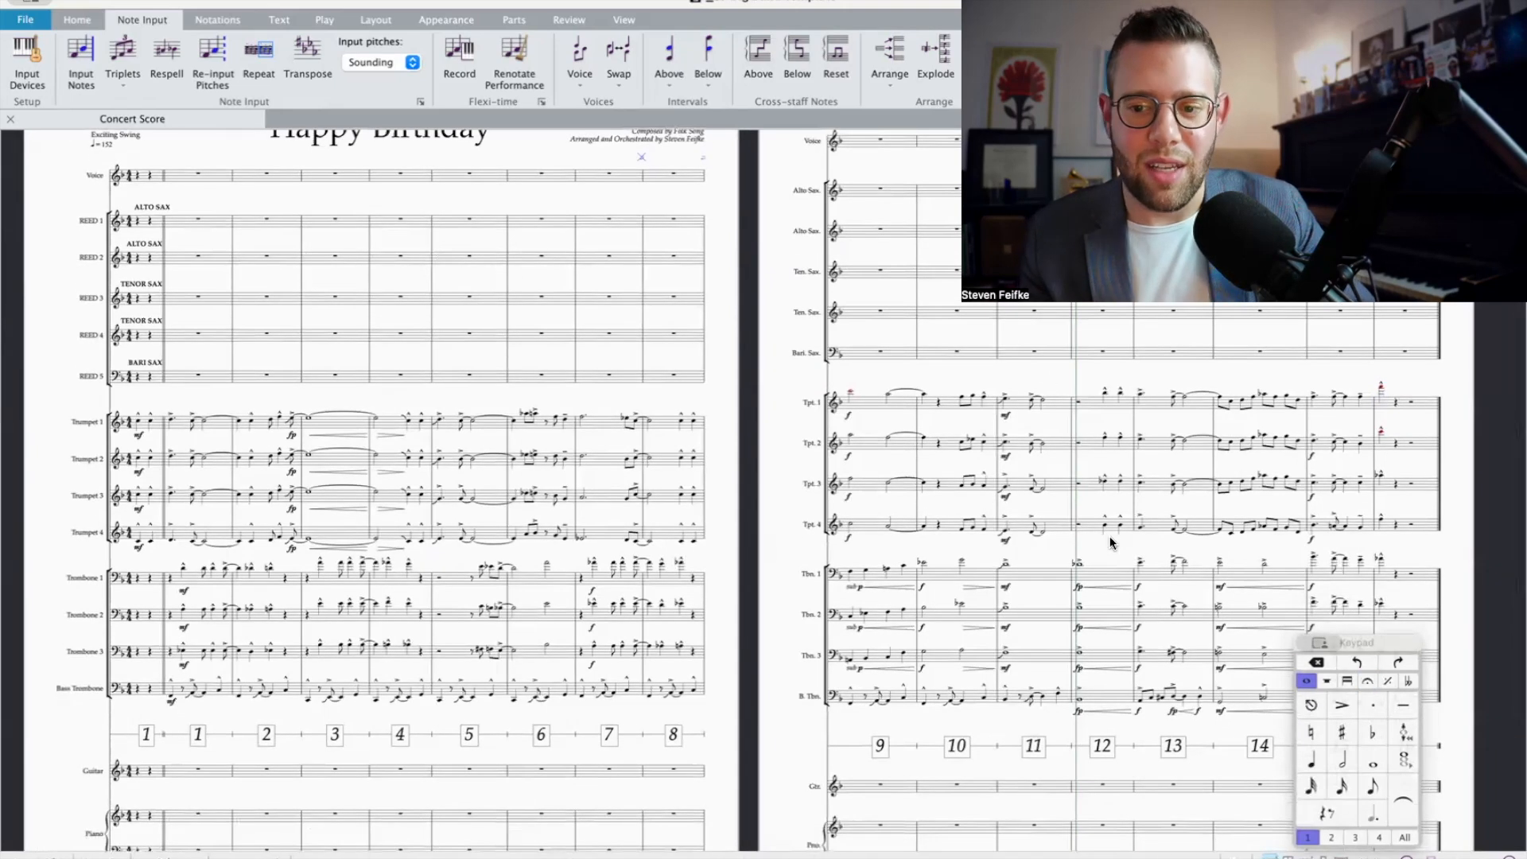